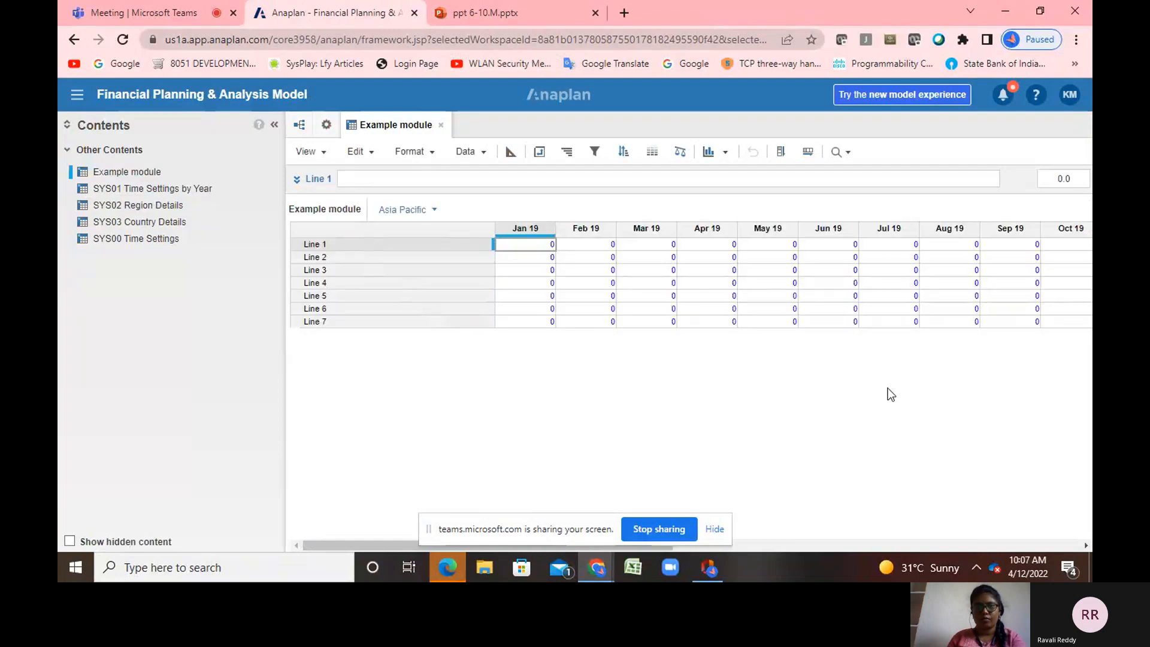
Switch to the PowerPoint deck, review the Module Grid view and Module Blueprint View slides, and return to Anaplan
click(482, 14)
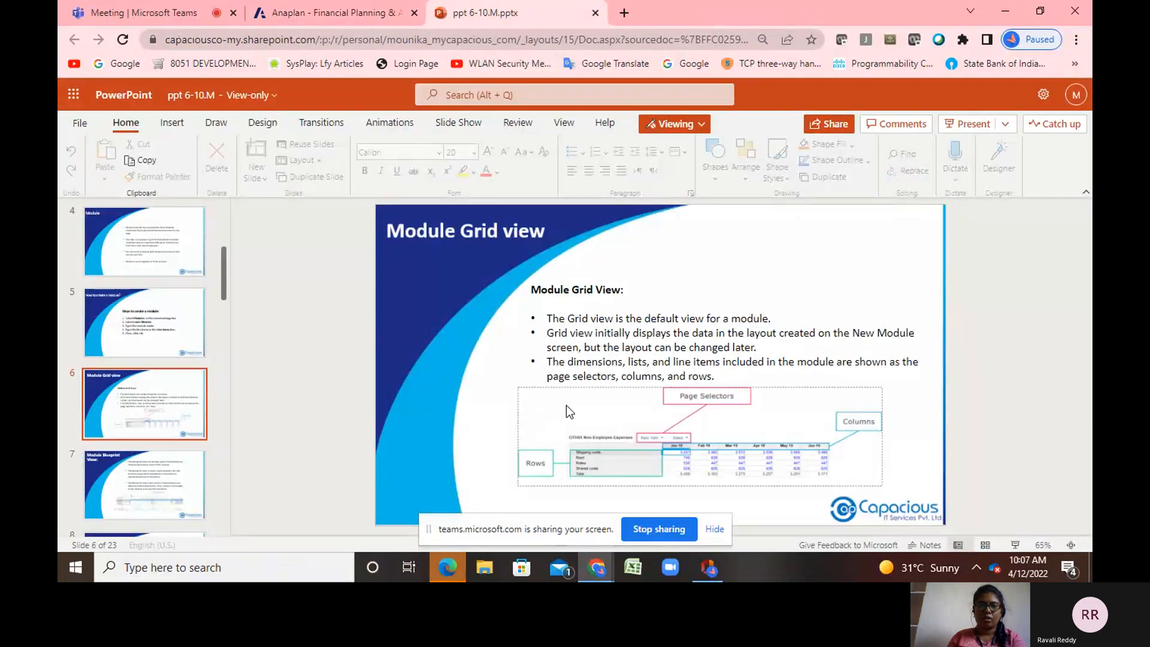
click(163, 487)
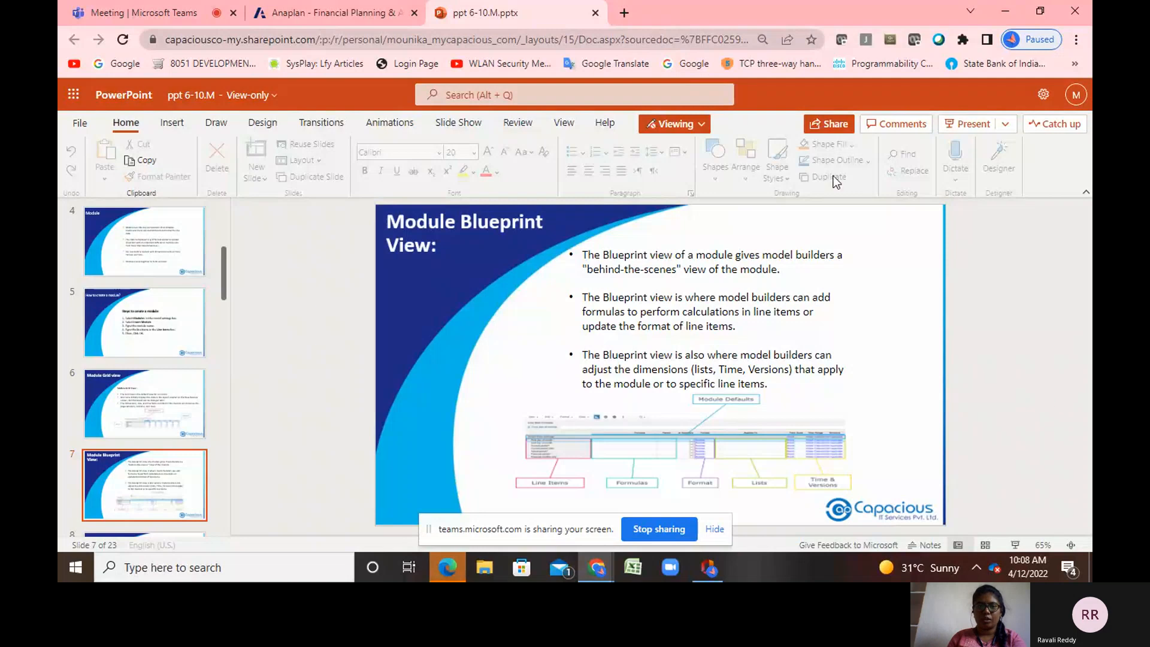
click(325, 11)
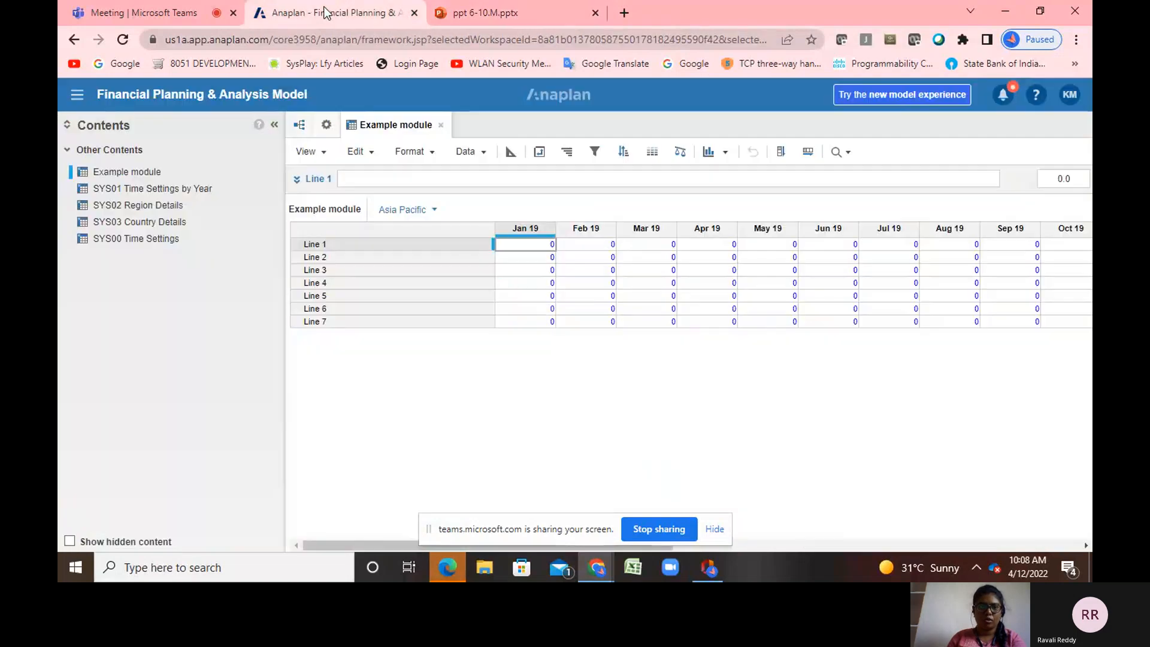
In the blueprint view of Example module, change the format of Line 1 to Date and accept the data type change
click(511, 153)
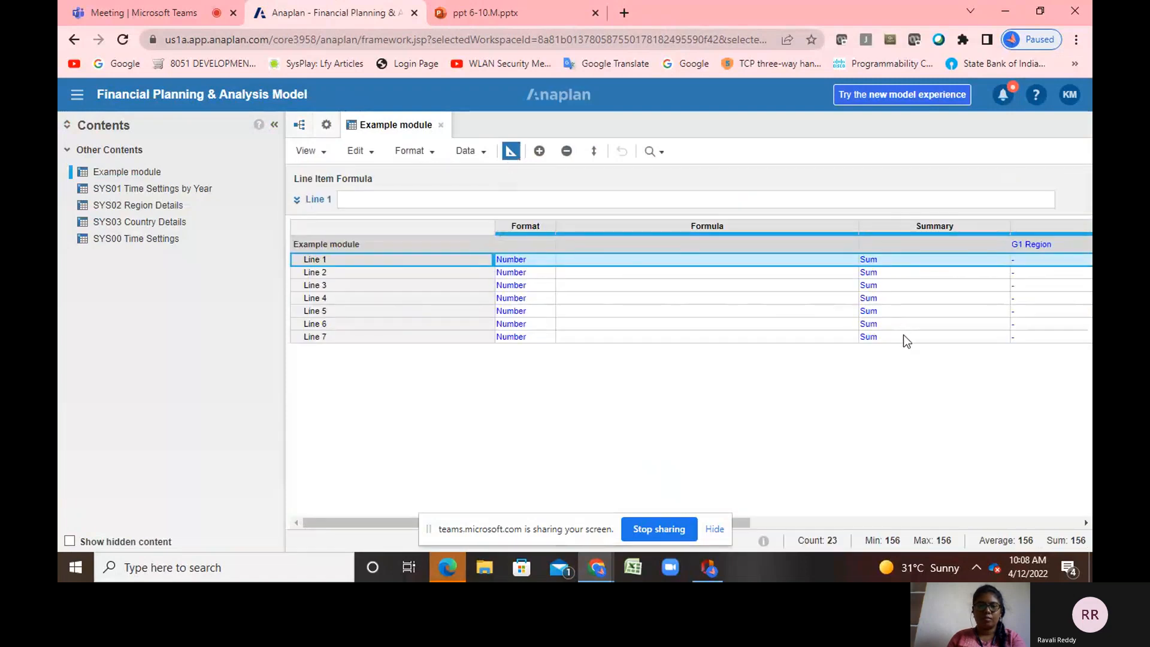
click(597, 259)
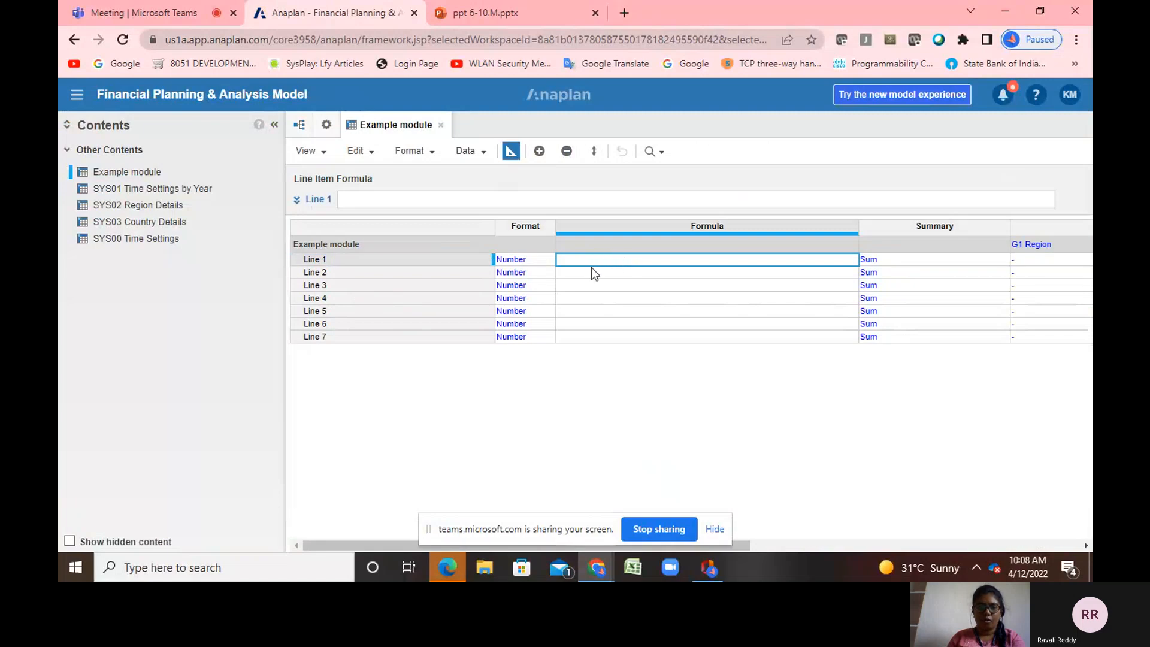
click(521, 262)
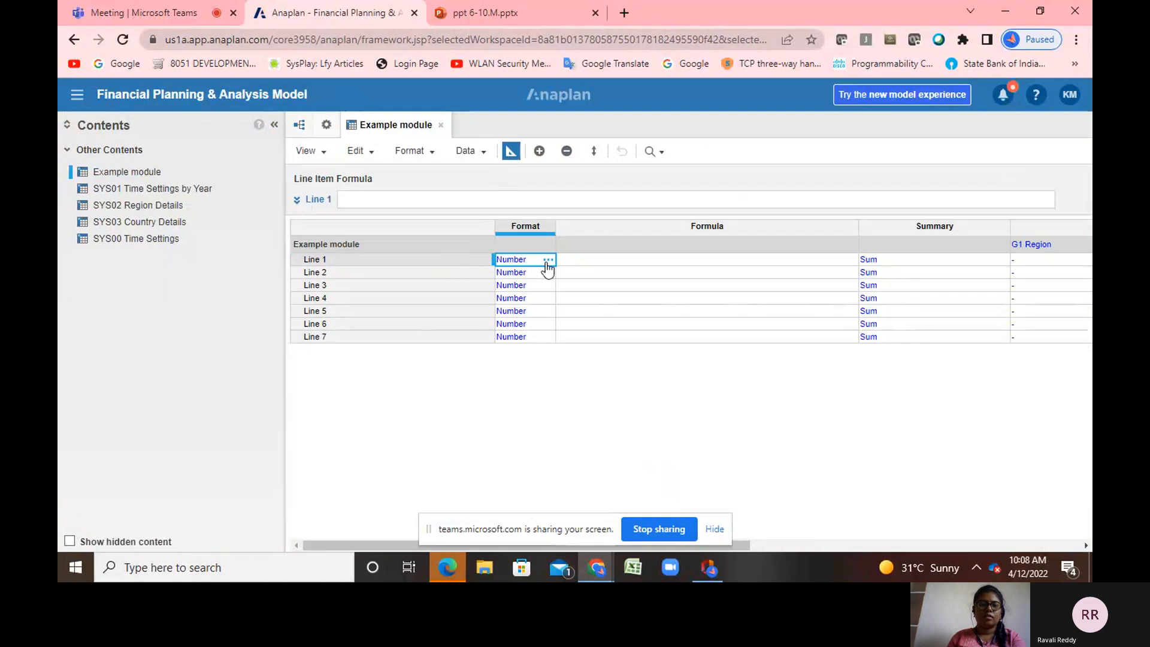
click(547, 260)
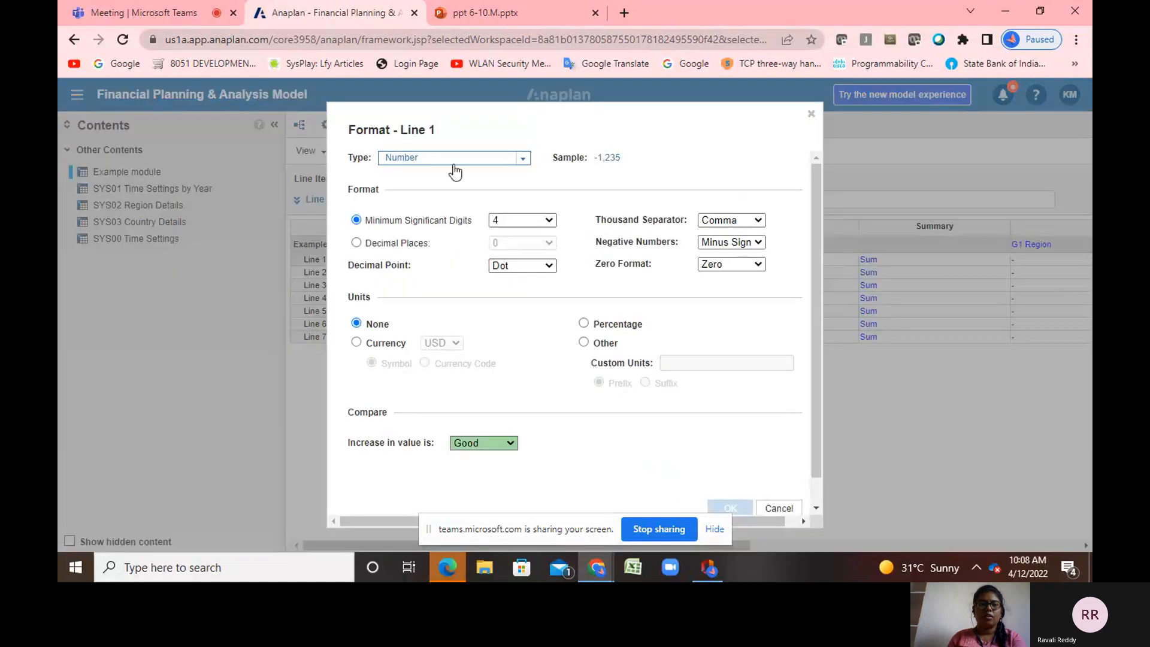
click(524, 160)
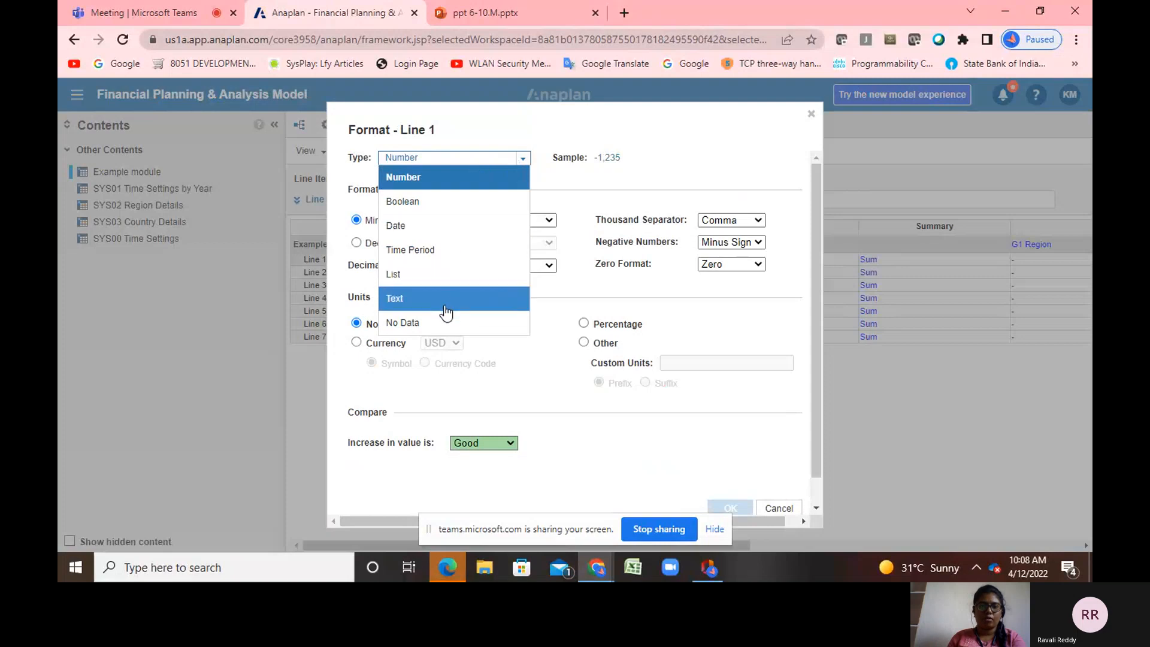
click(436, 232)
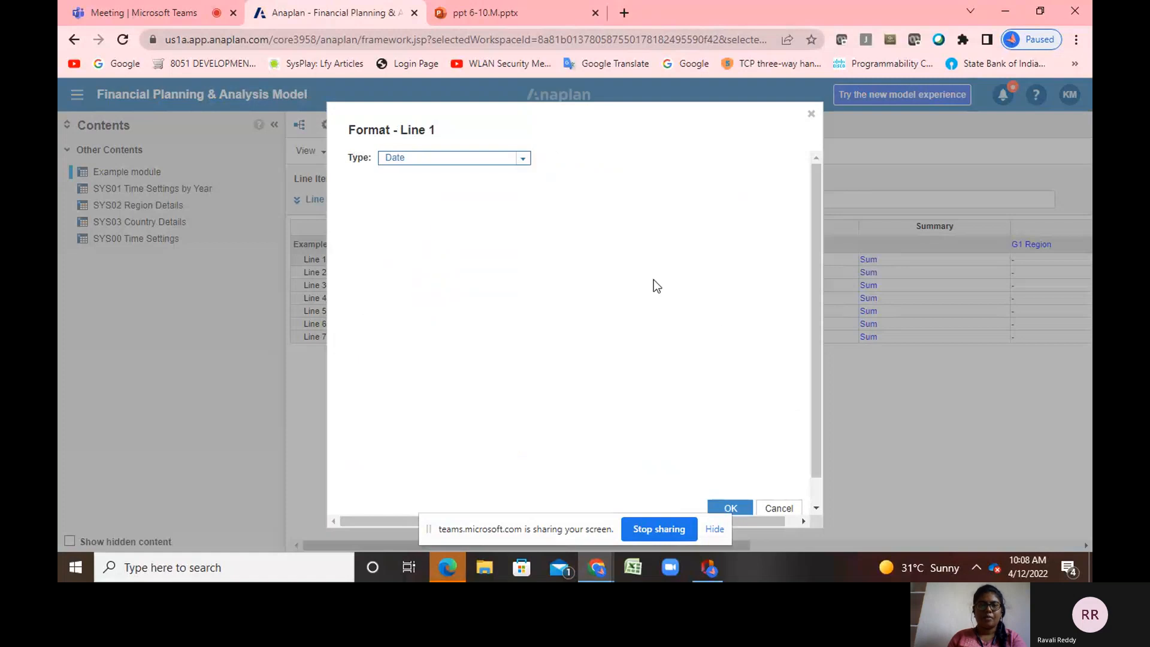
click(731, 481)
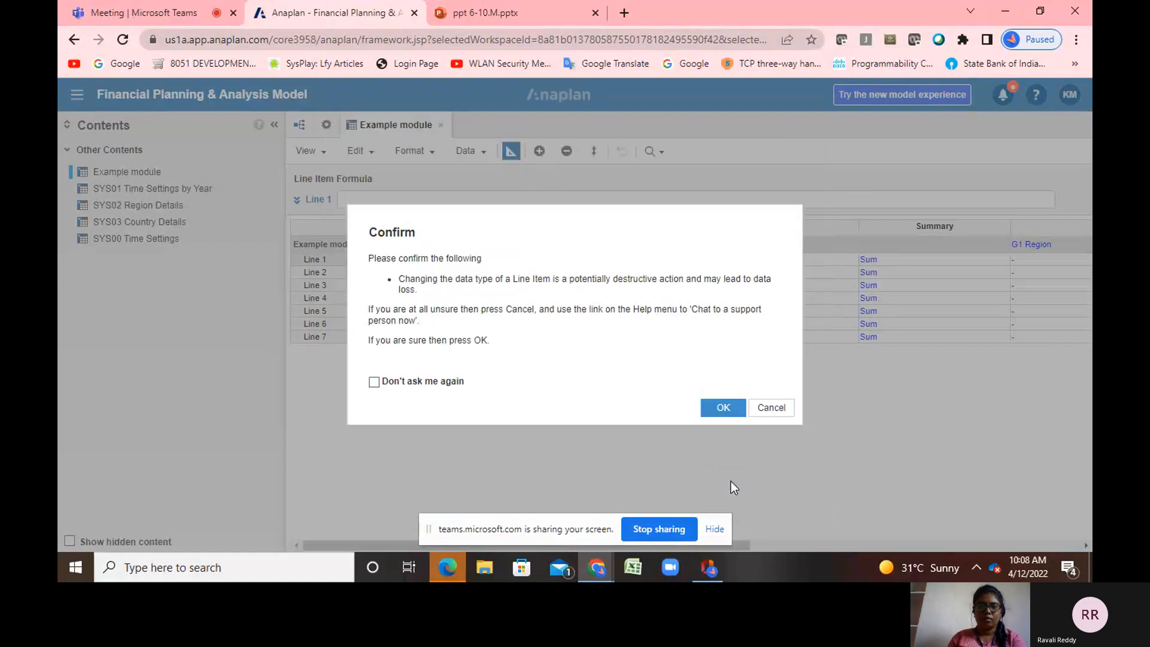
click(714, 412)
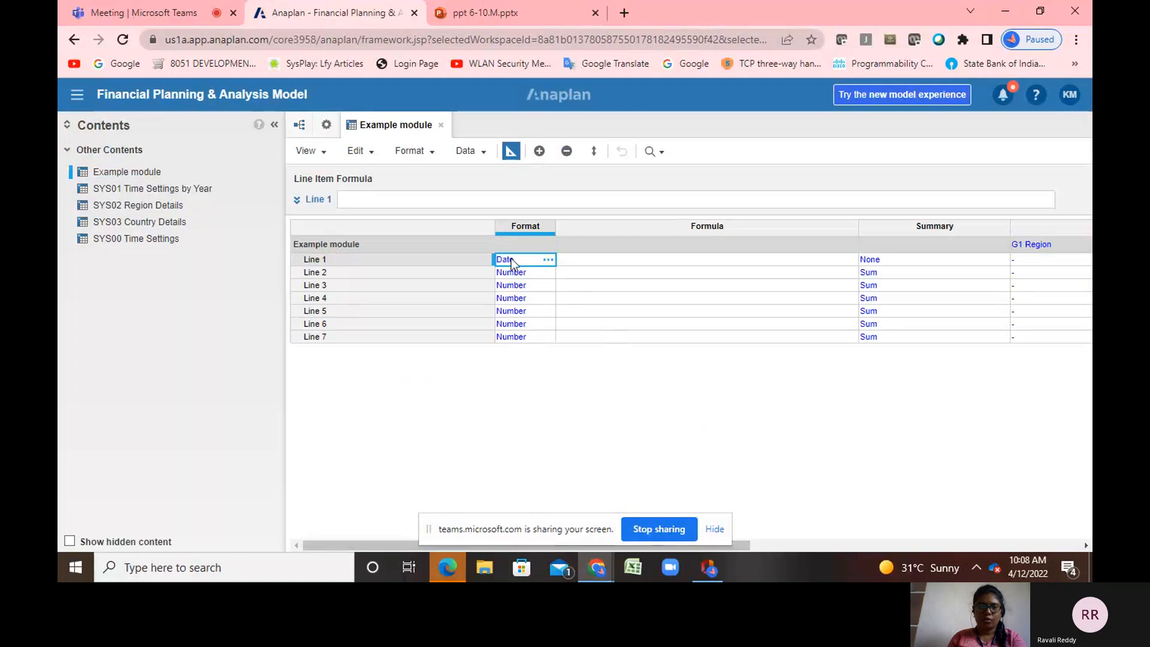
Return to the grid view and inspect the date picker in the Jan 19 cell of Line 1 without choosing a date
click(513, 153)
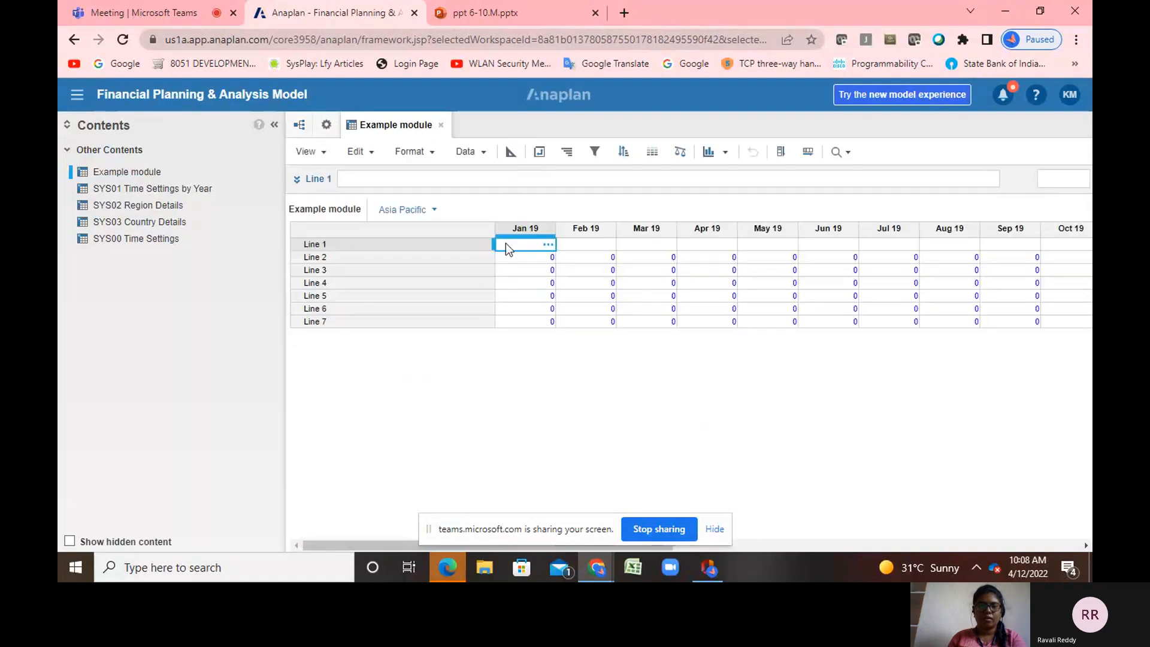
click(549, 245)
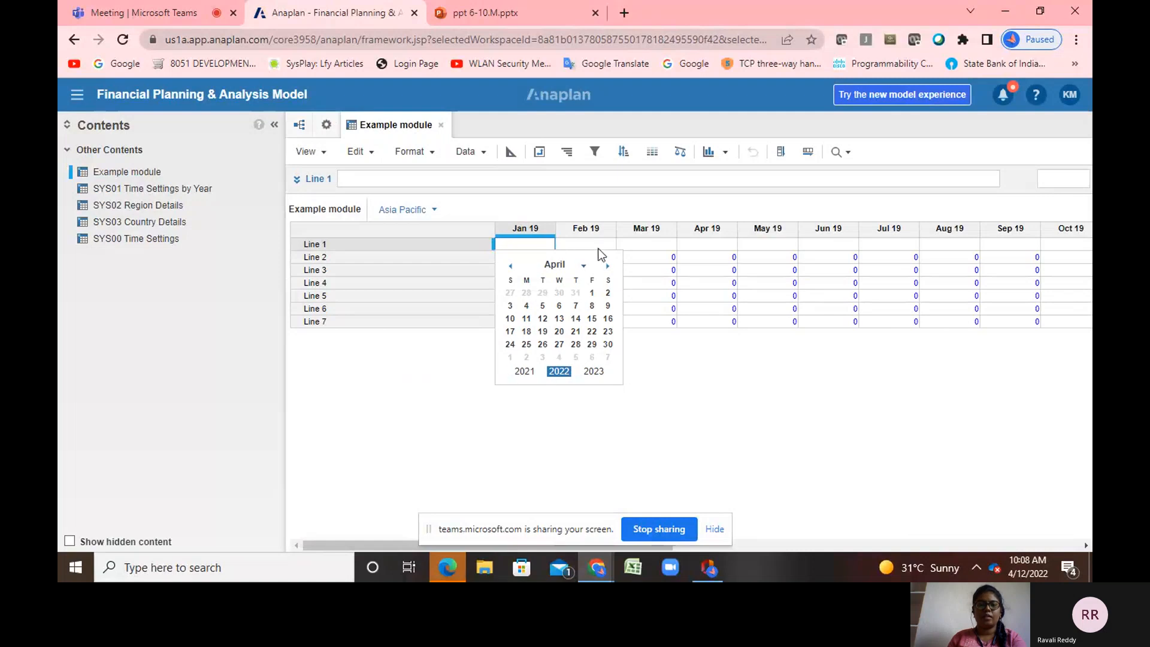
click(611, 444)
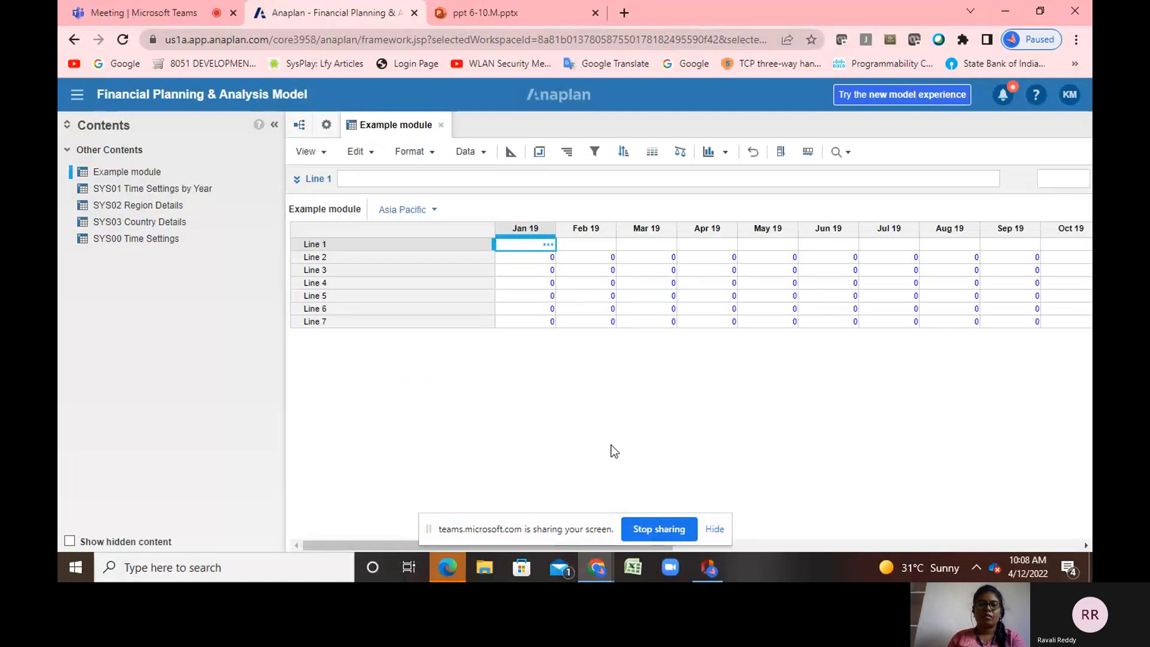
Enter the formula START() for Line 1 in the blueprint view and check its dates in the grid view
click(507, 158)
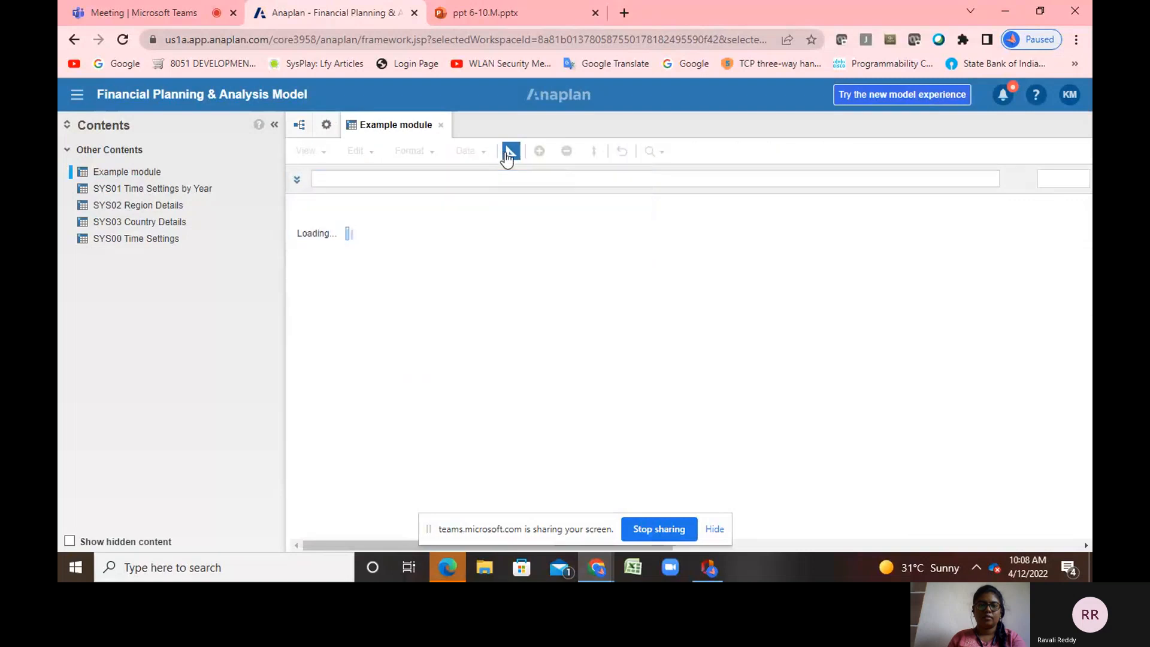
click(585, 264)
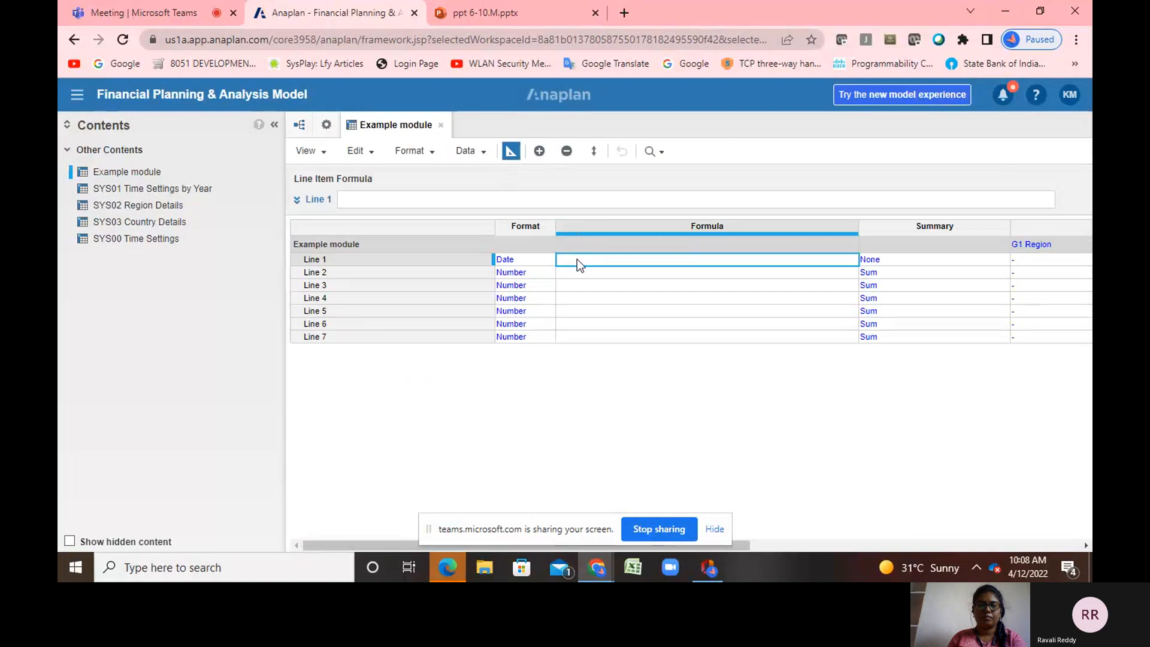
click(599, 264)
text(START())
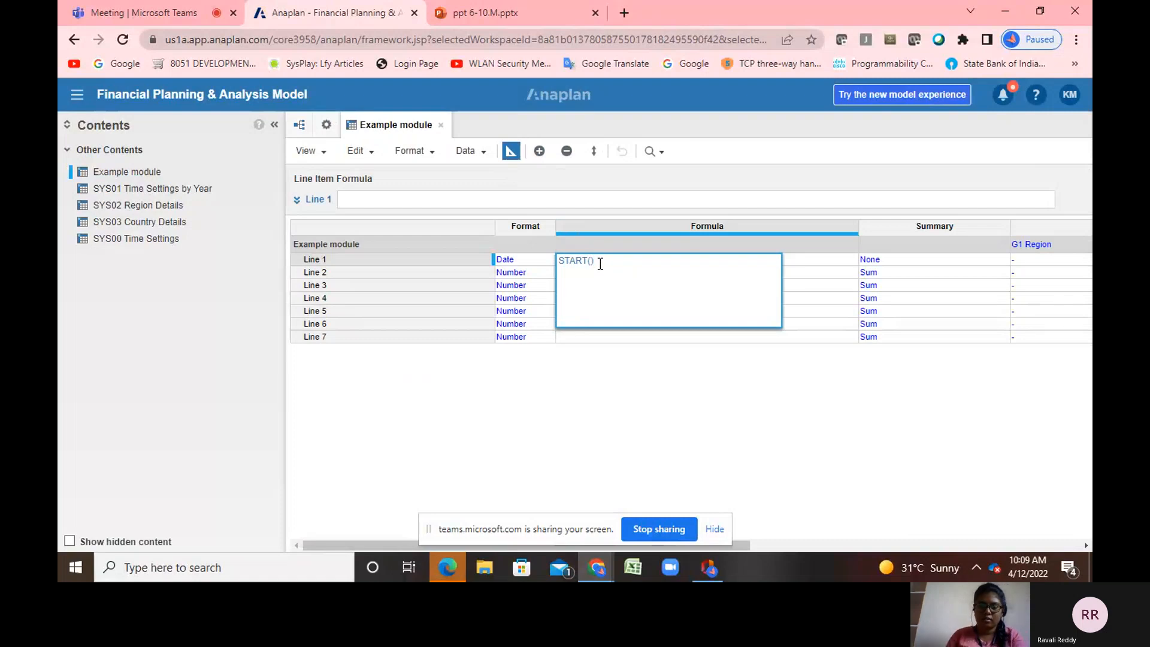
key(Return)
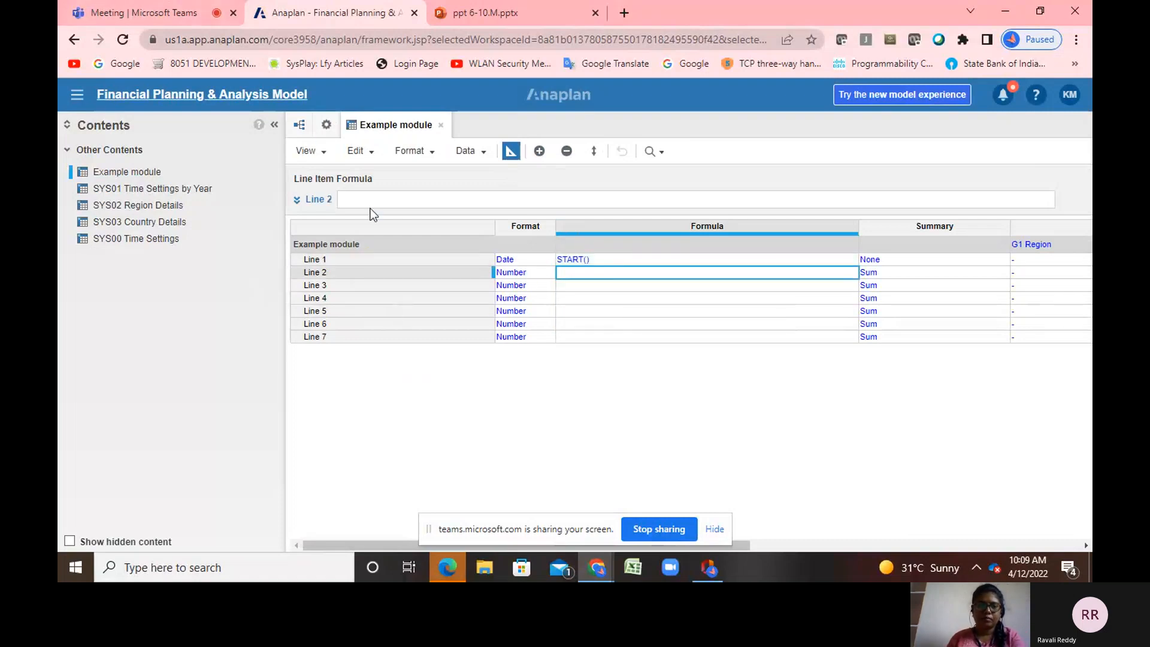
click(511, 152)
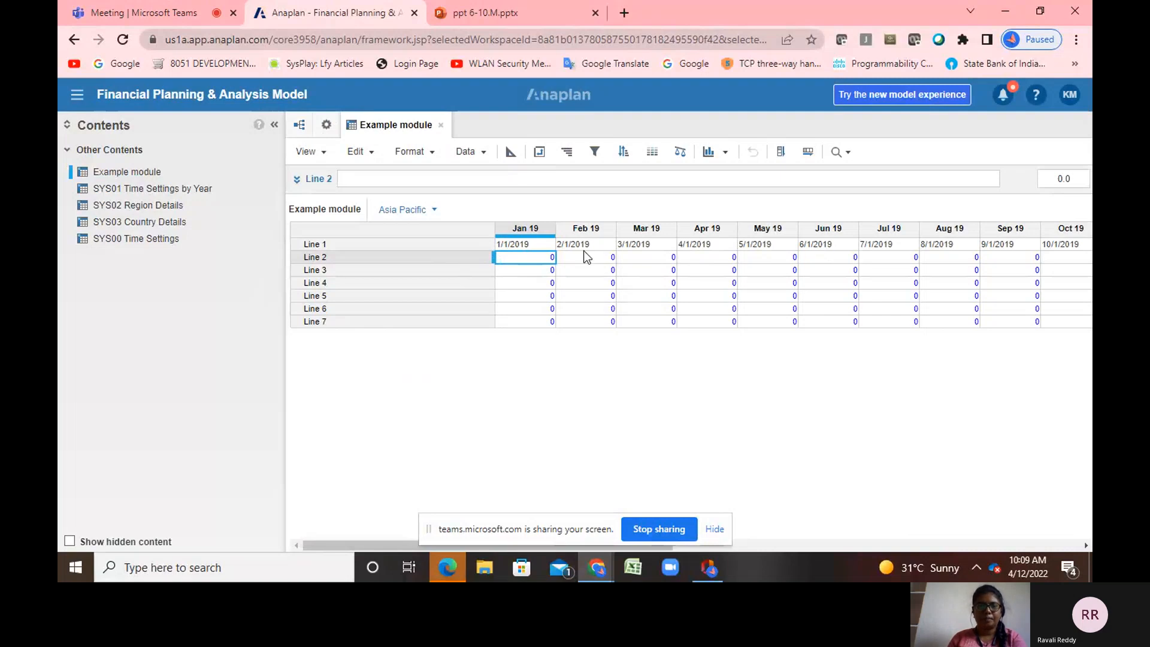
Change the format of Line 2 to Boolean in the blueprint view and check the line in the grid view
click(511, 151)
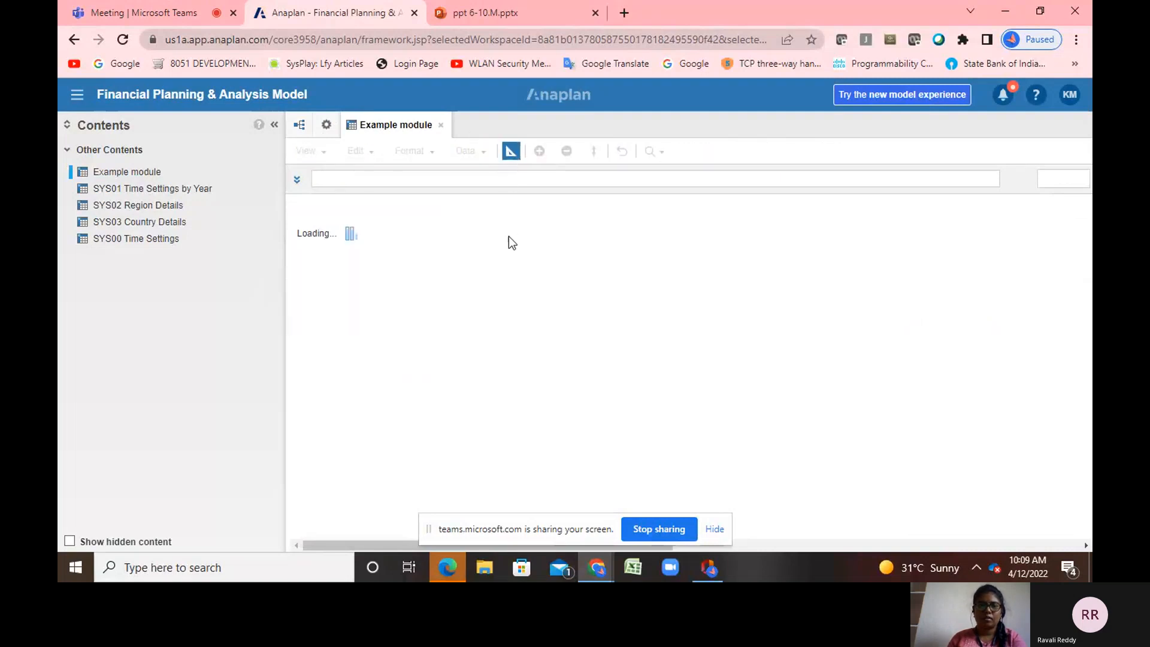
click(527, 273)
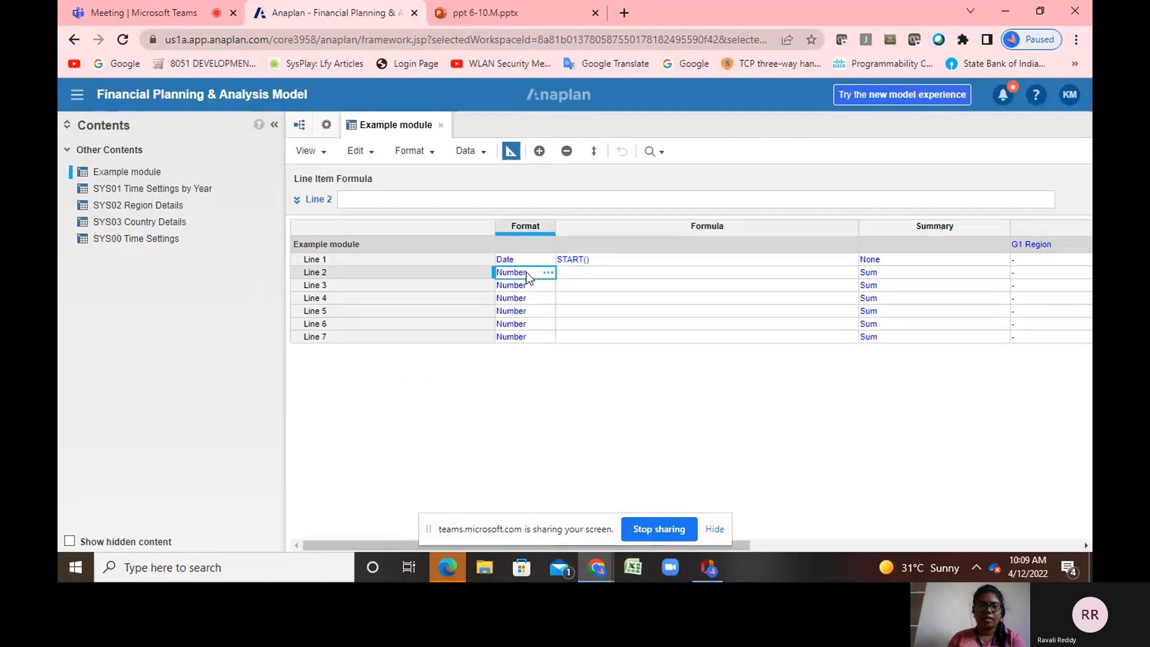
click(549, 273)
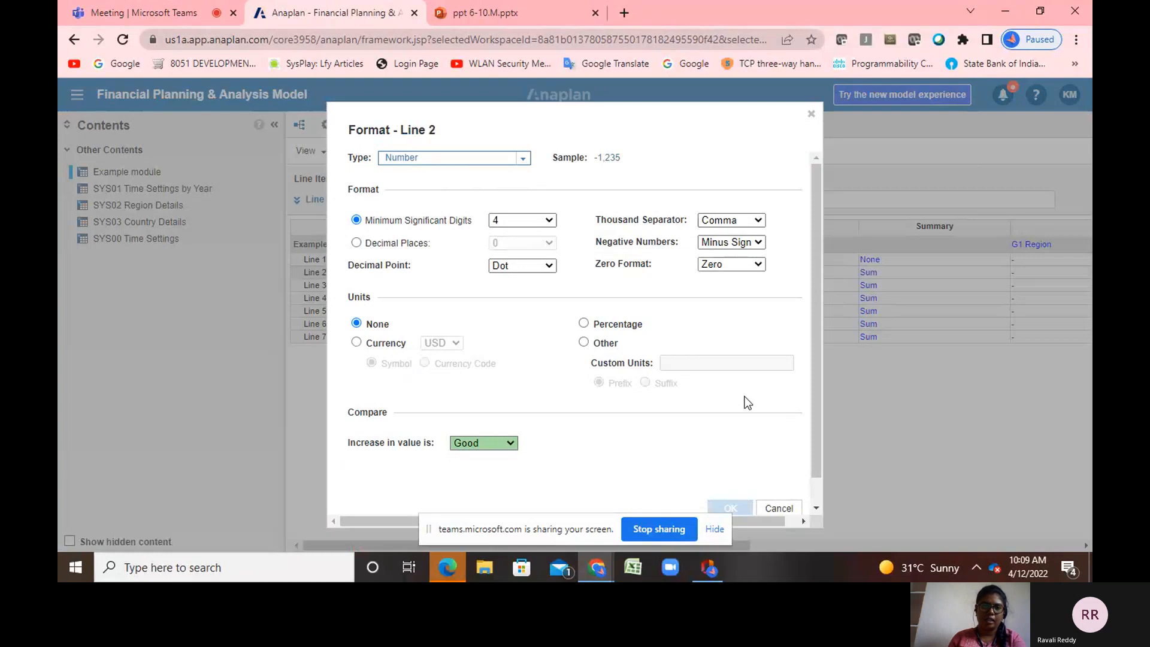
click(524, 159)
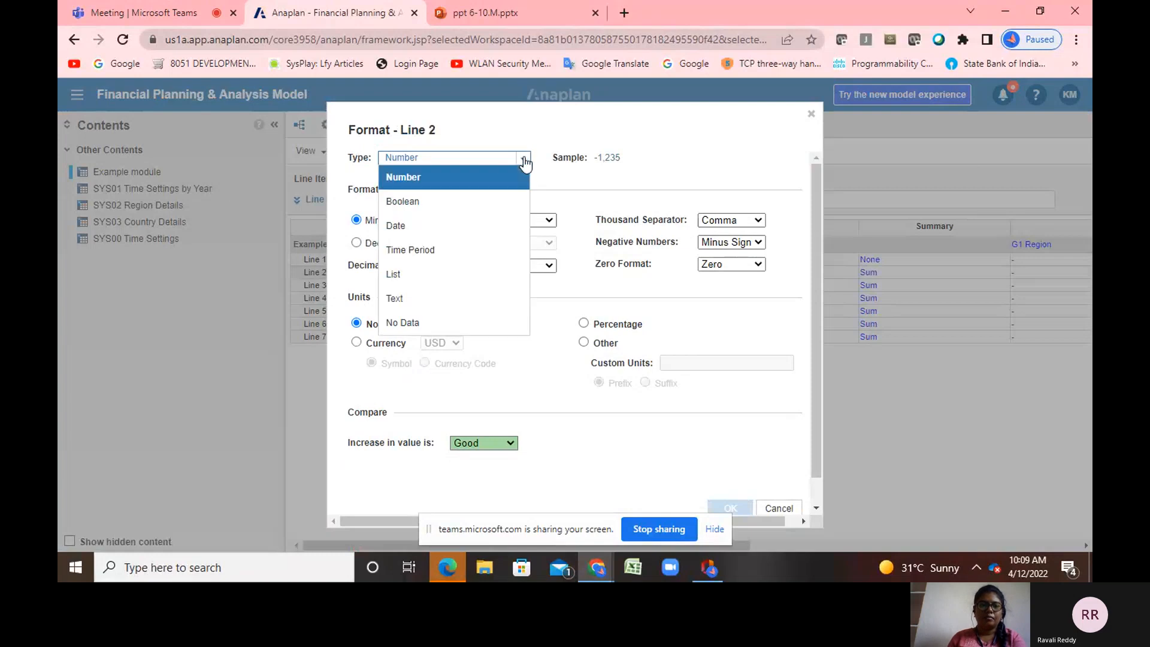
click(435, 203)
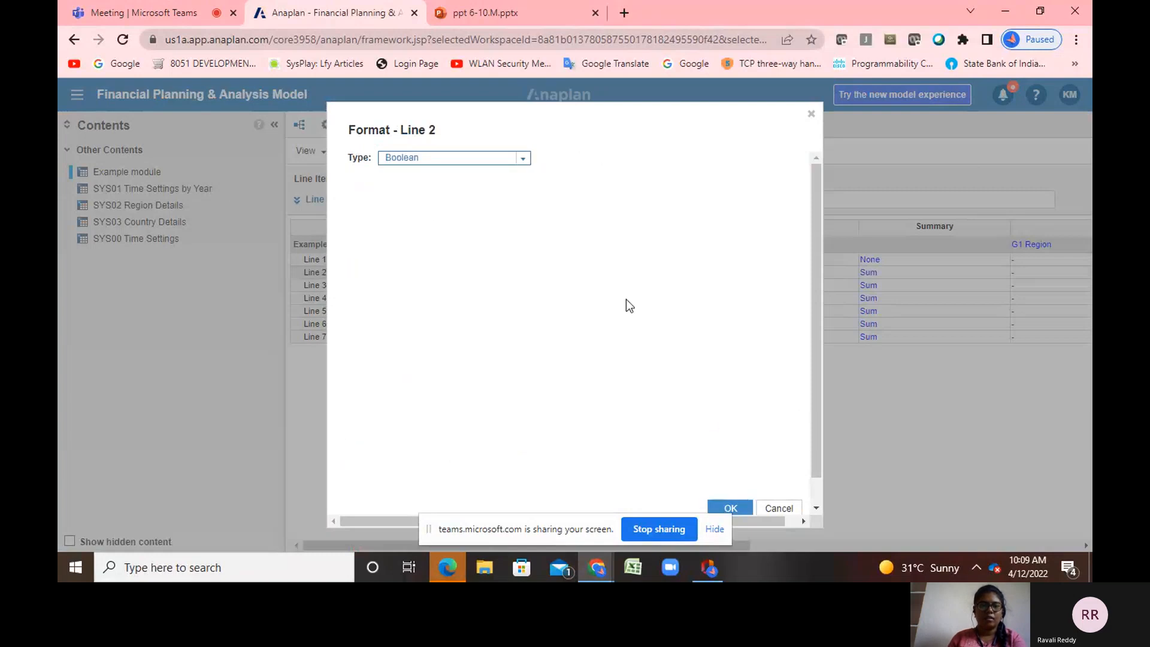
click(730, 508)
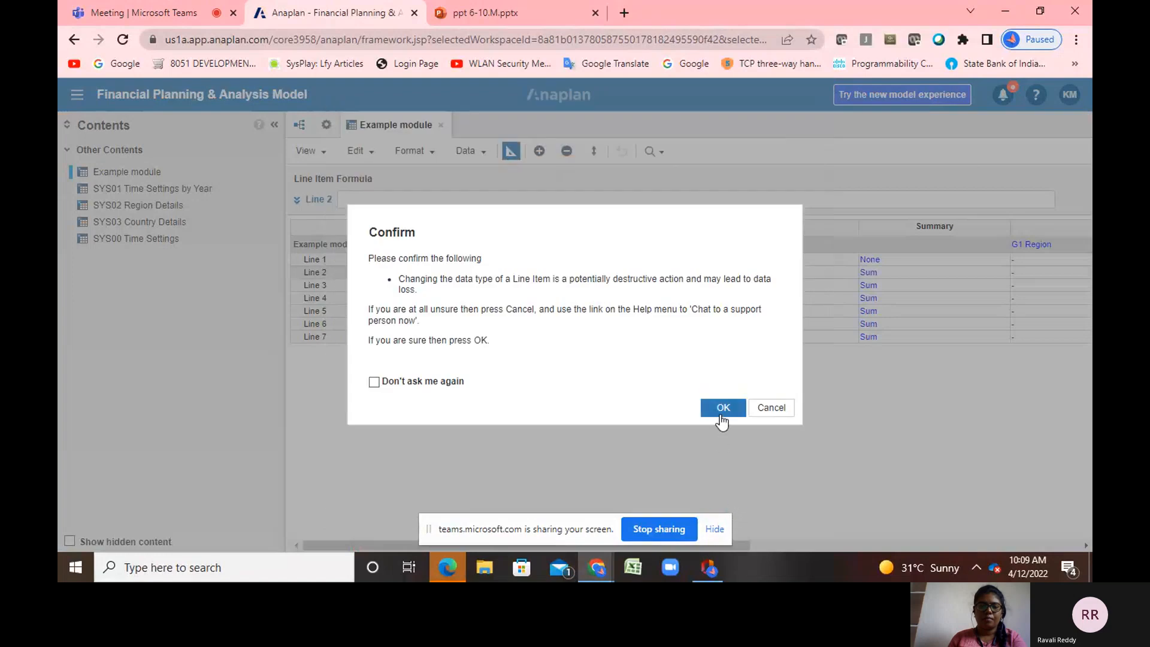
click(721, 412)
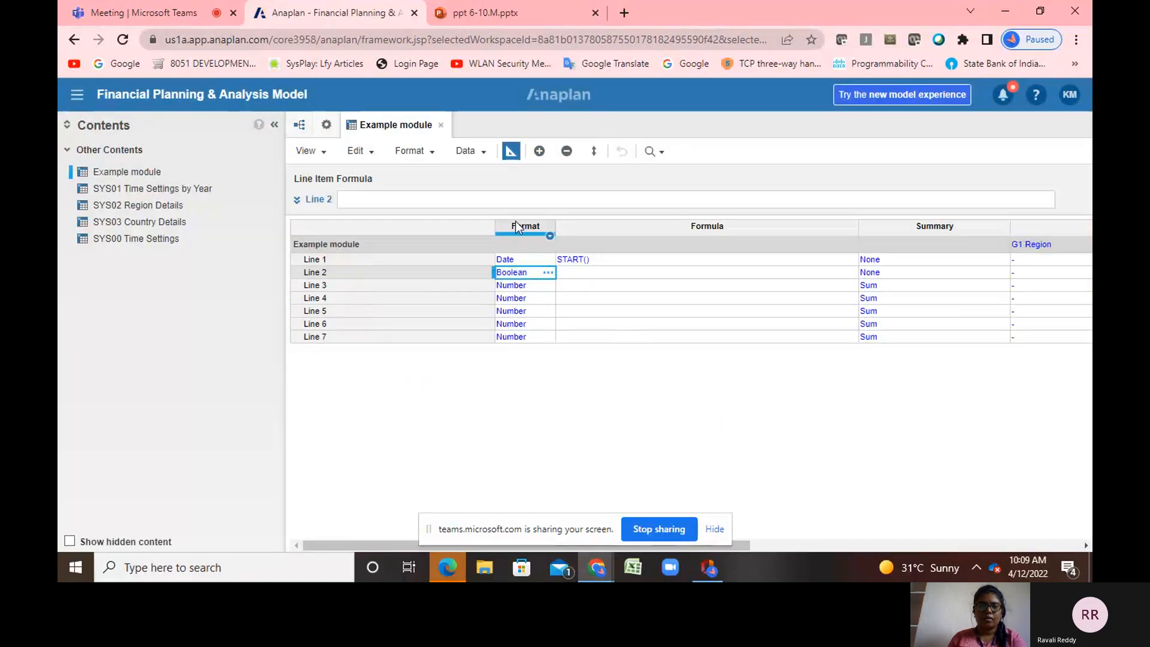
click(511, 152)
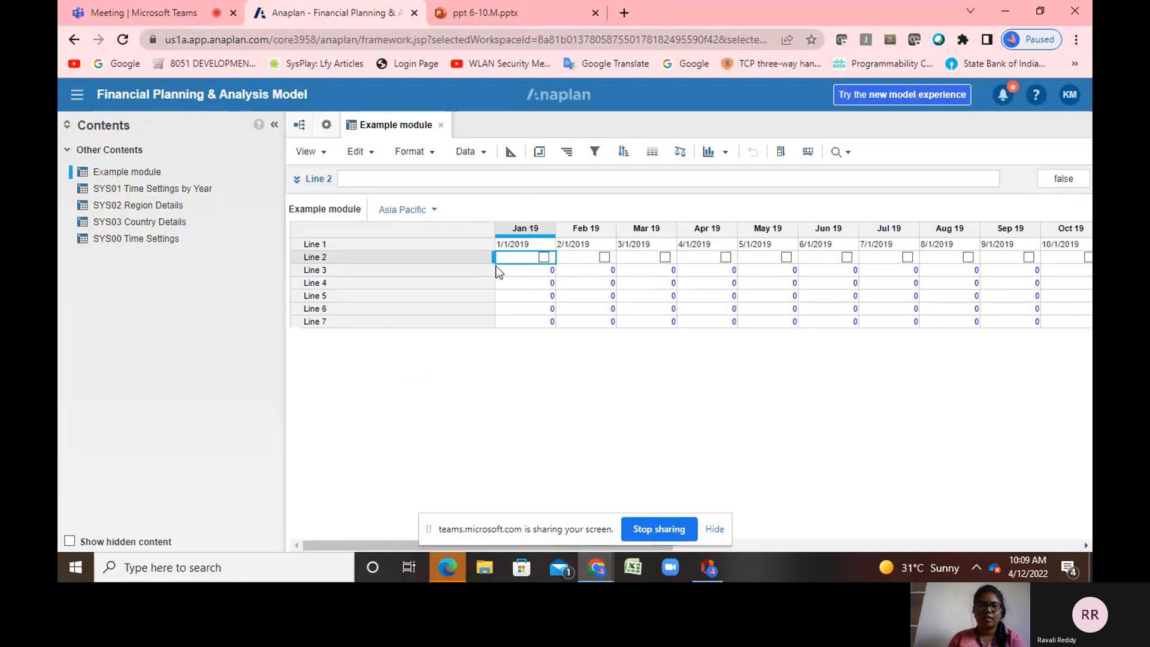
Set Line 3's Number format to percentage units with 1 decimal place in the blueprint view and check the line in the grid view
click(511, 153)
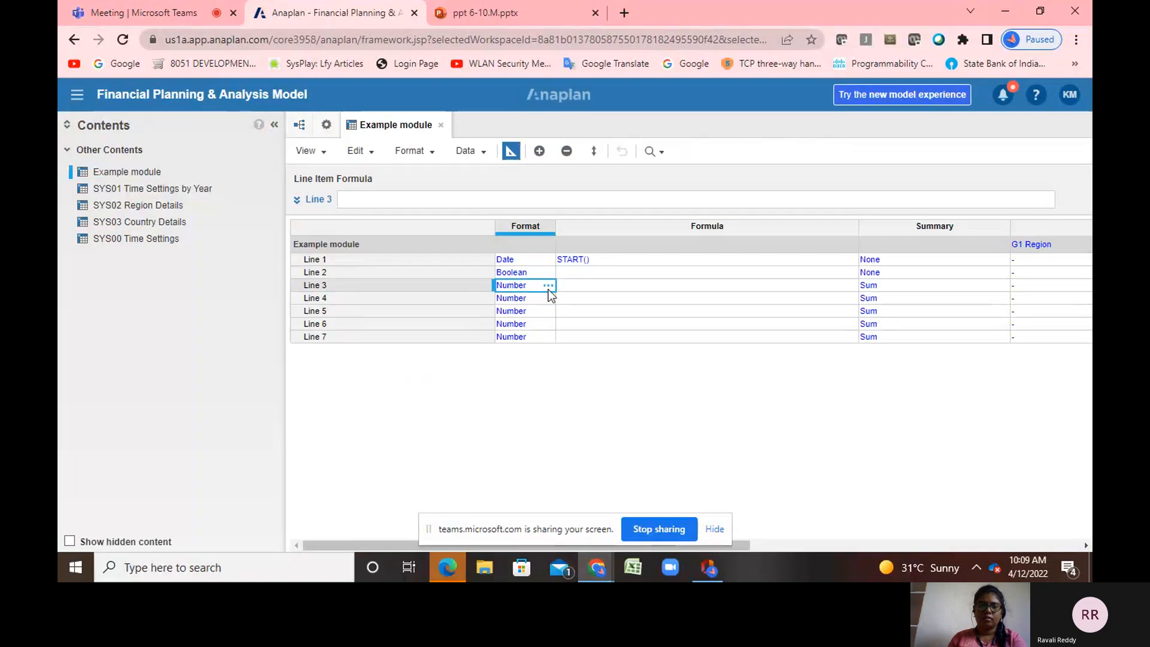
click(549, 290)
click(524, 162)
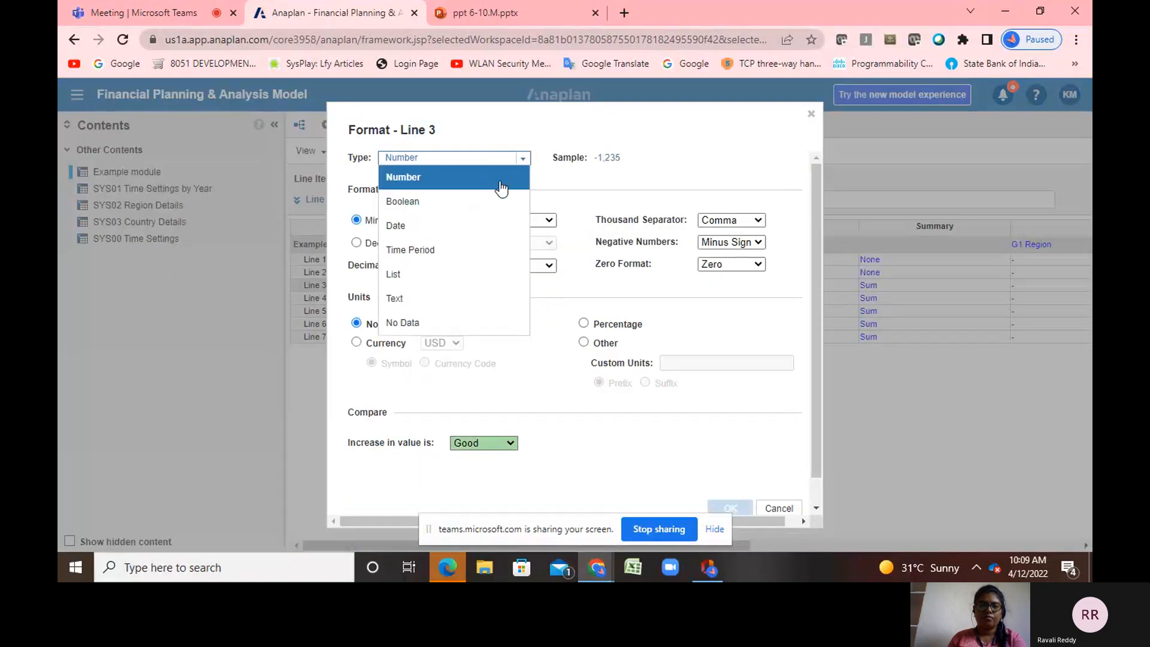
click(424, 183)
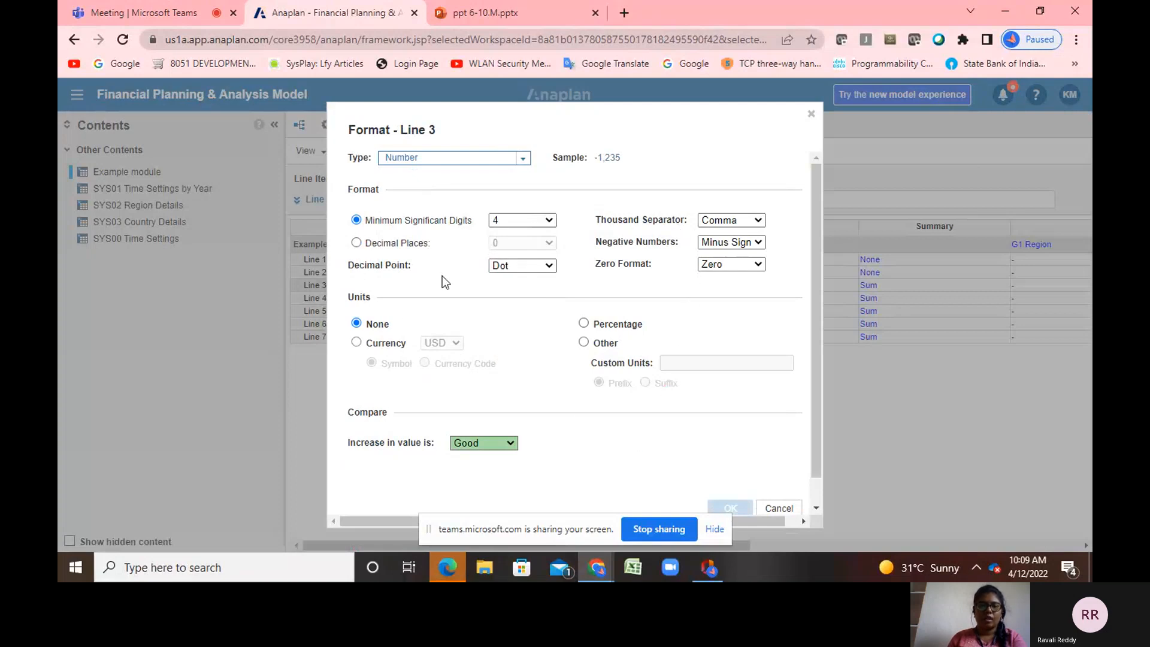
click(584, 325)
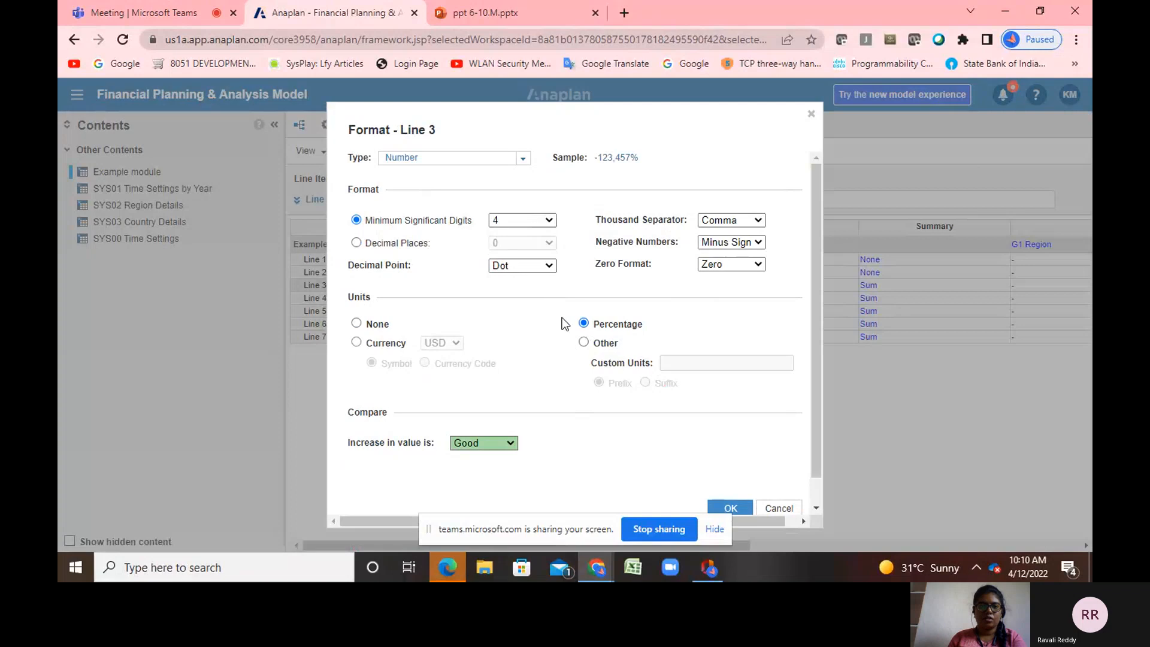
click(356, 243)
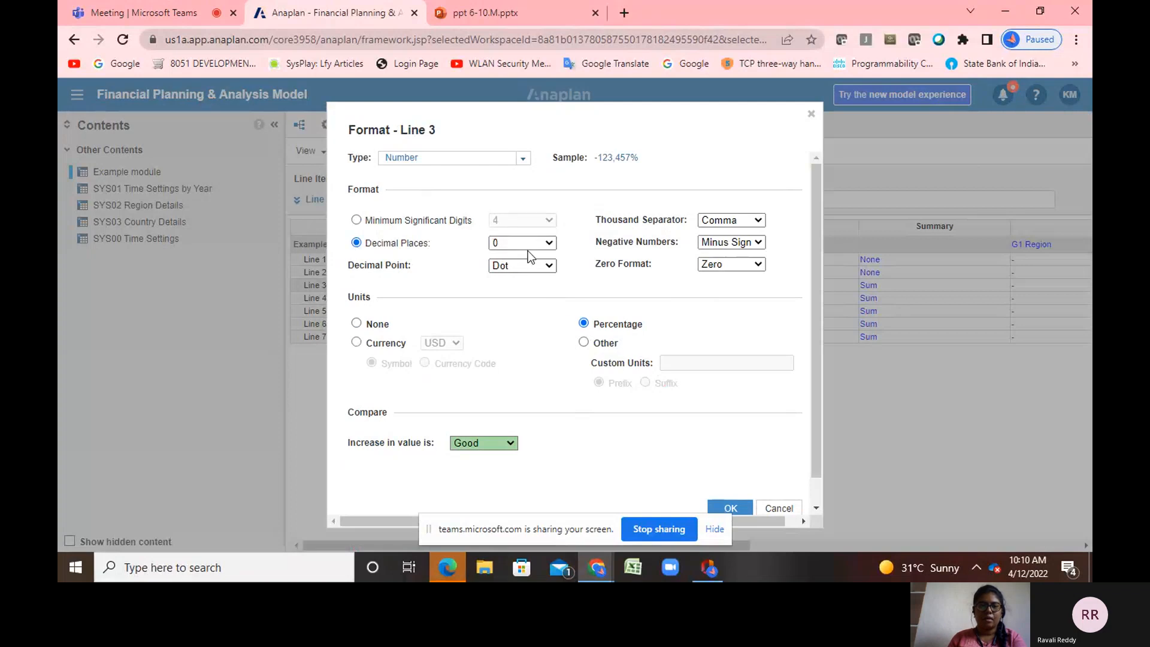
click(549, 244)
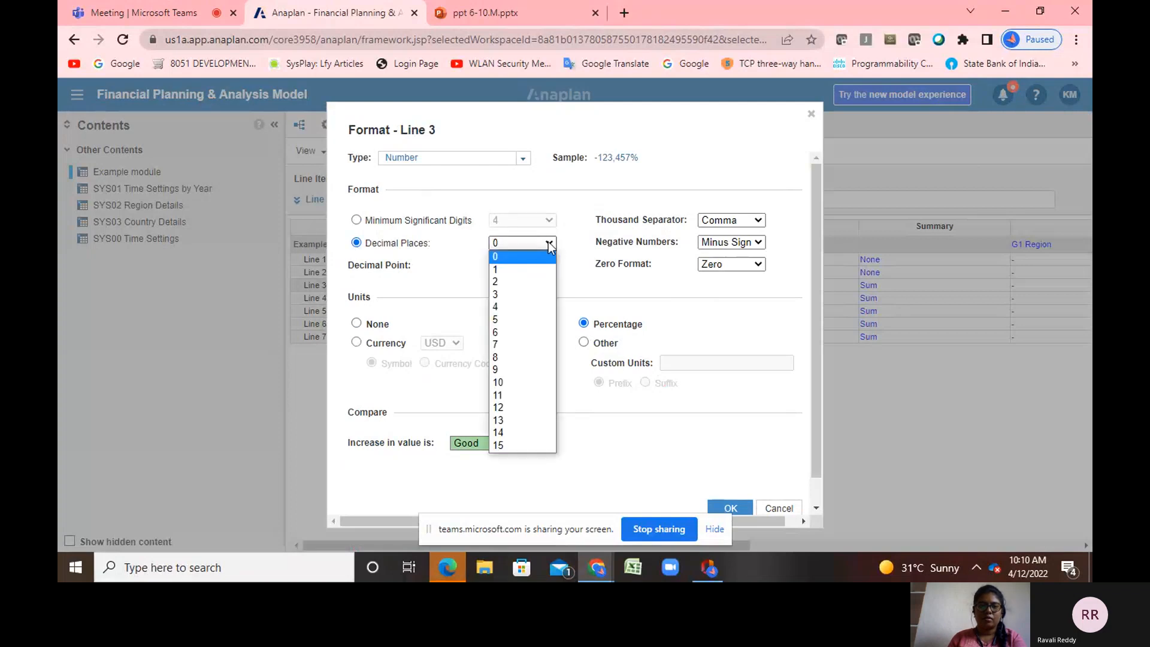
click(508, 261)
scroll(602, 341, down, 1)
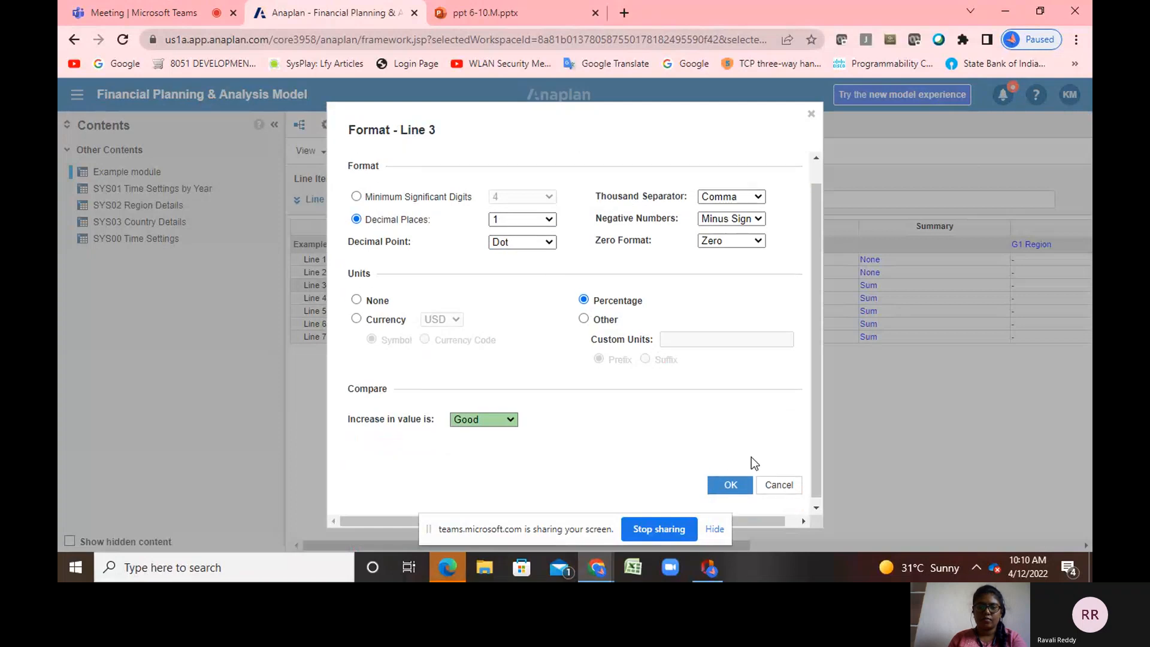
click(730, 486)
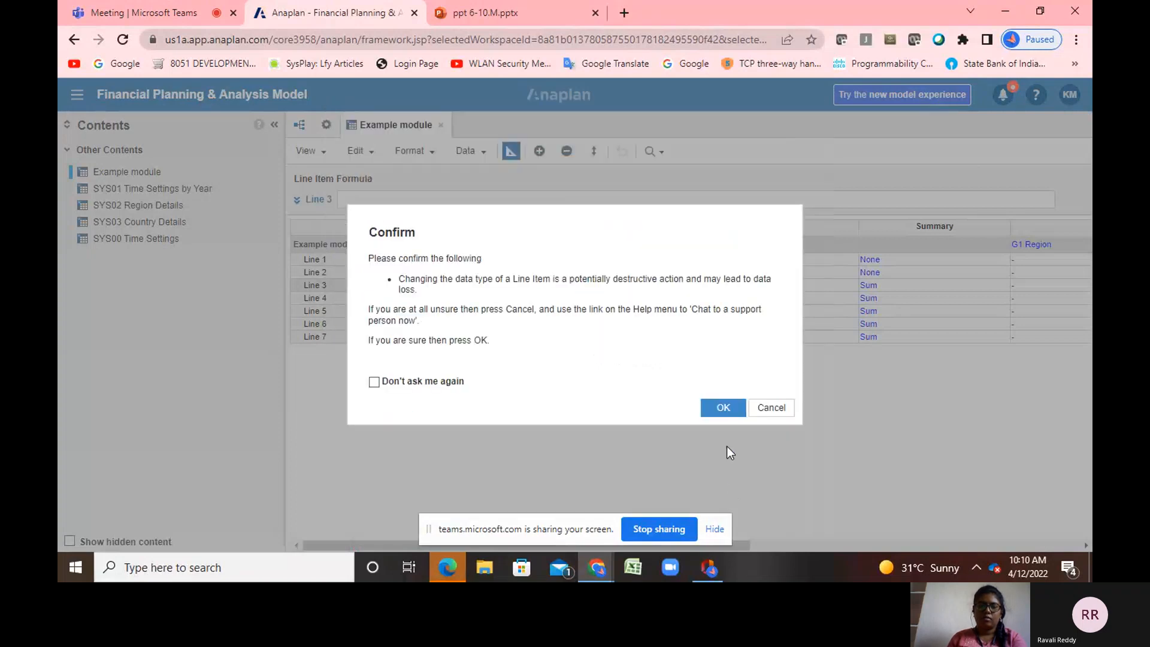
click(722, 408)
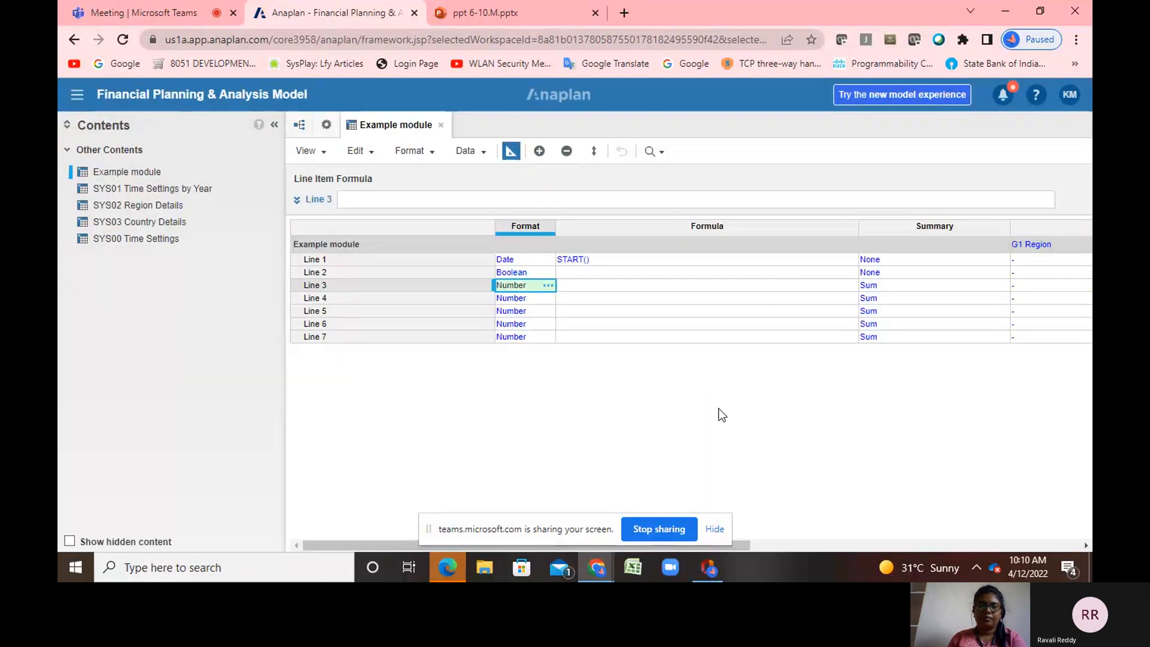
click(511, 154)
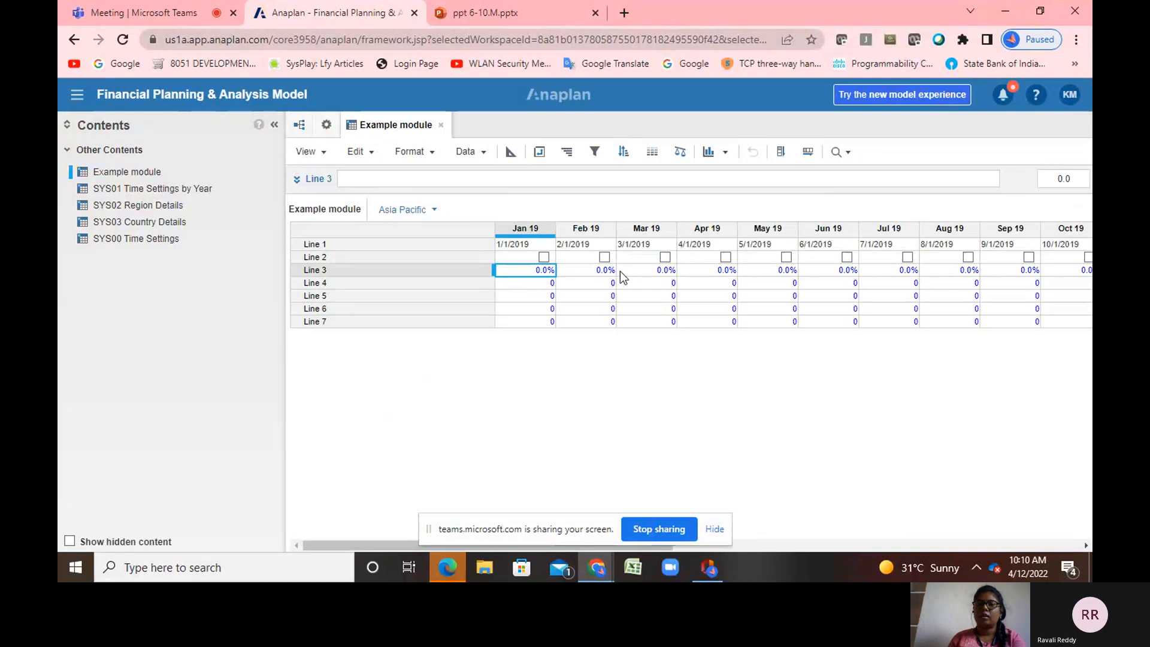
Change the format of Line 4 to Time Period with Month in the blueprint view and accept the data type change
click(511, 152)
click(529, 300)
click(549, 300)
click(515, 158)
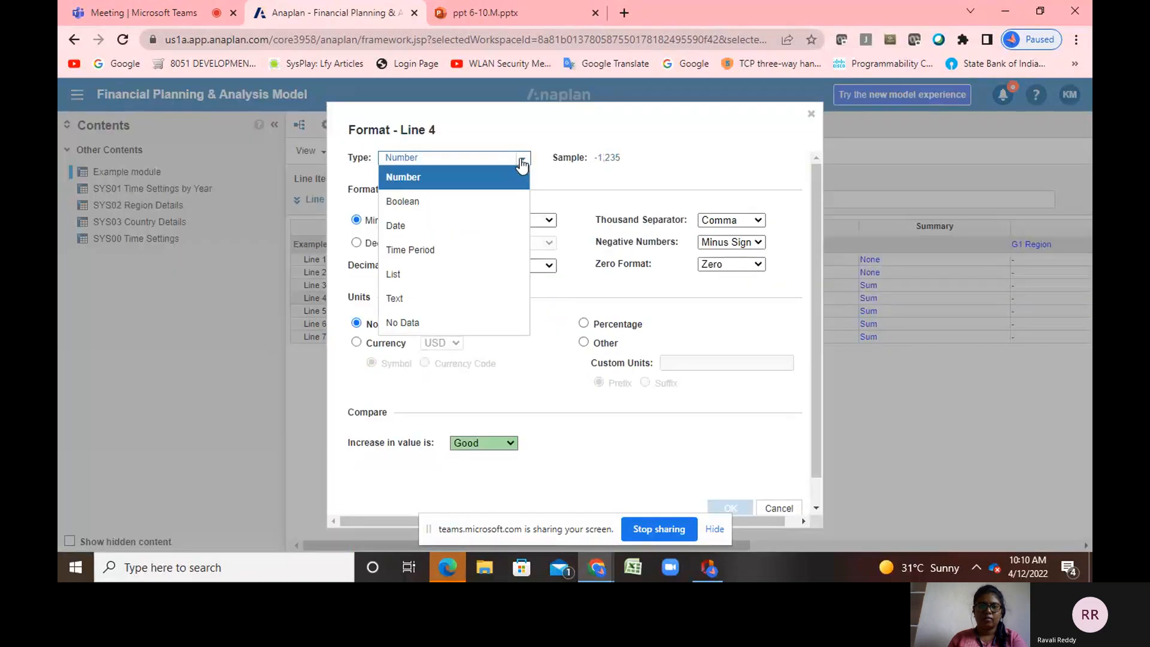
click(411, 251)
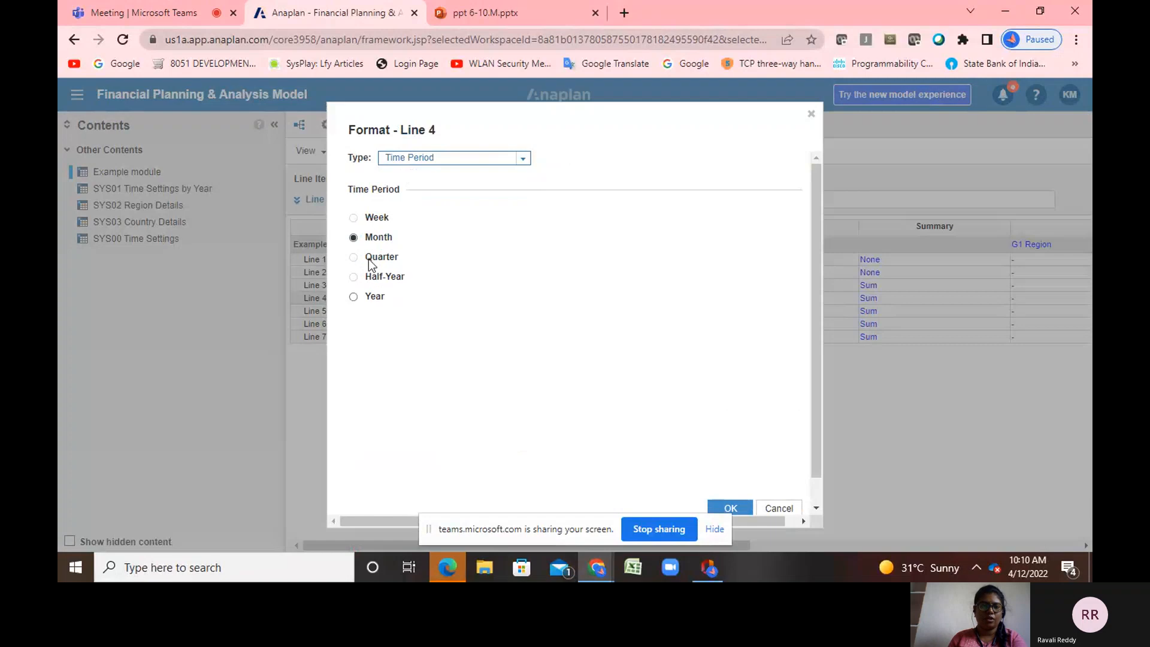
click(743, 507)
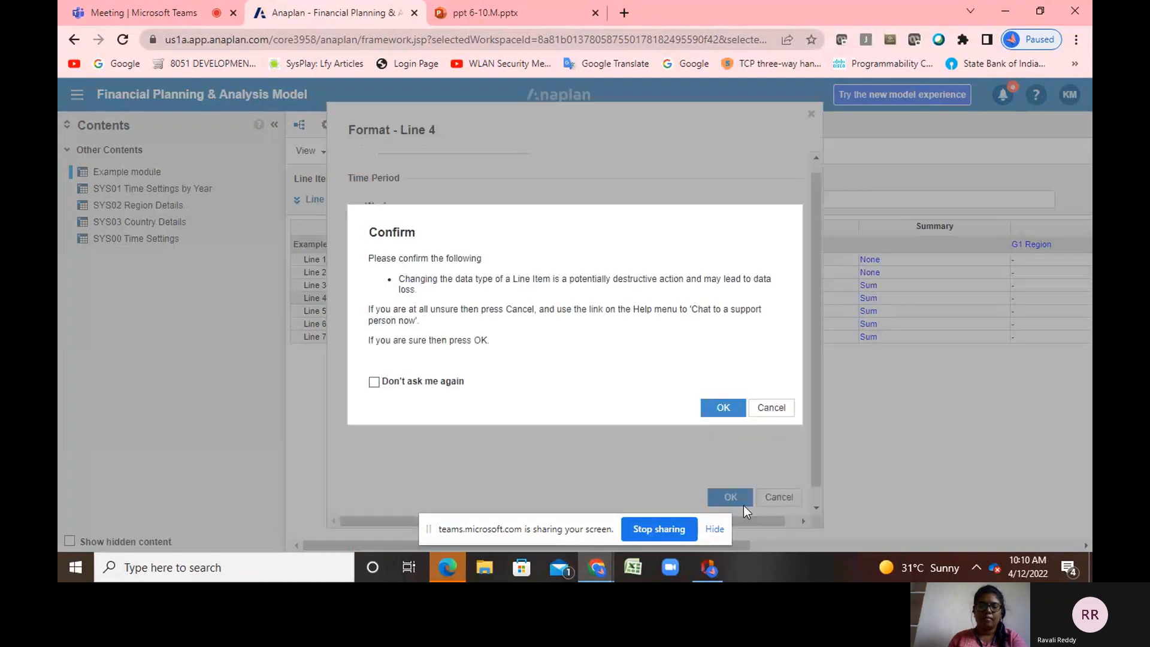
click(724, 408)
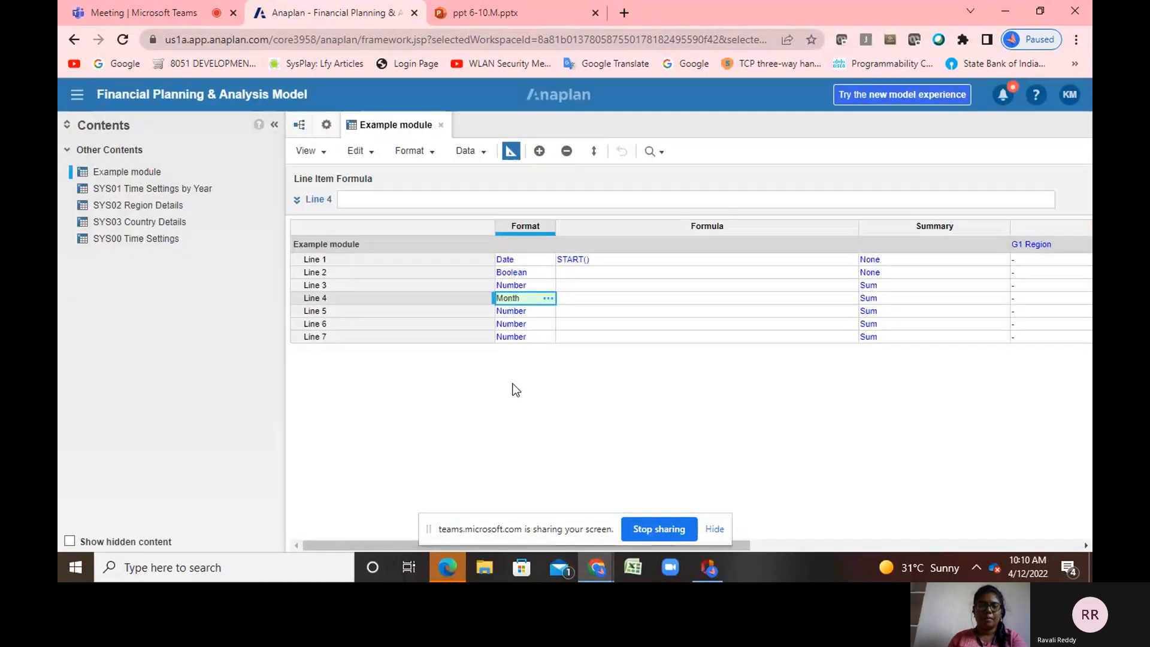
Return to the grid view and examine the month choices in the Jan 19 cell of Line 4 without choosing one
click(511, 152)
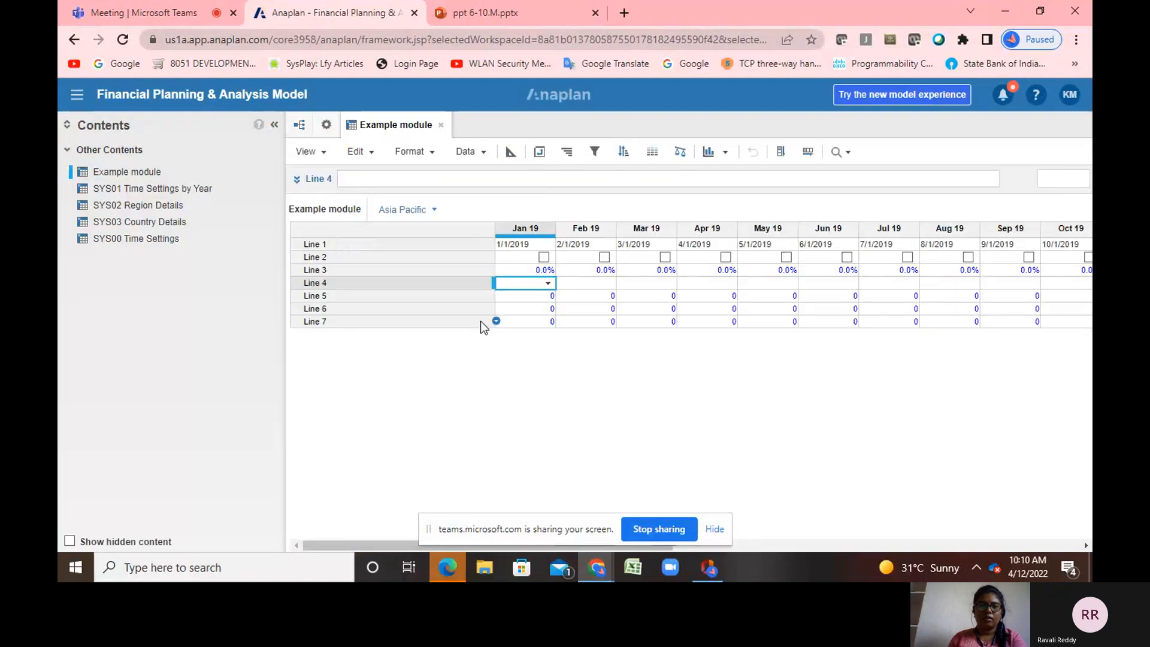
click(550, 286)
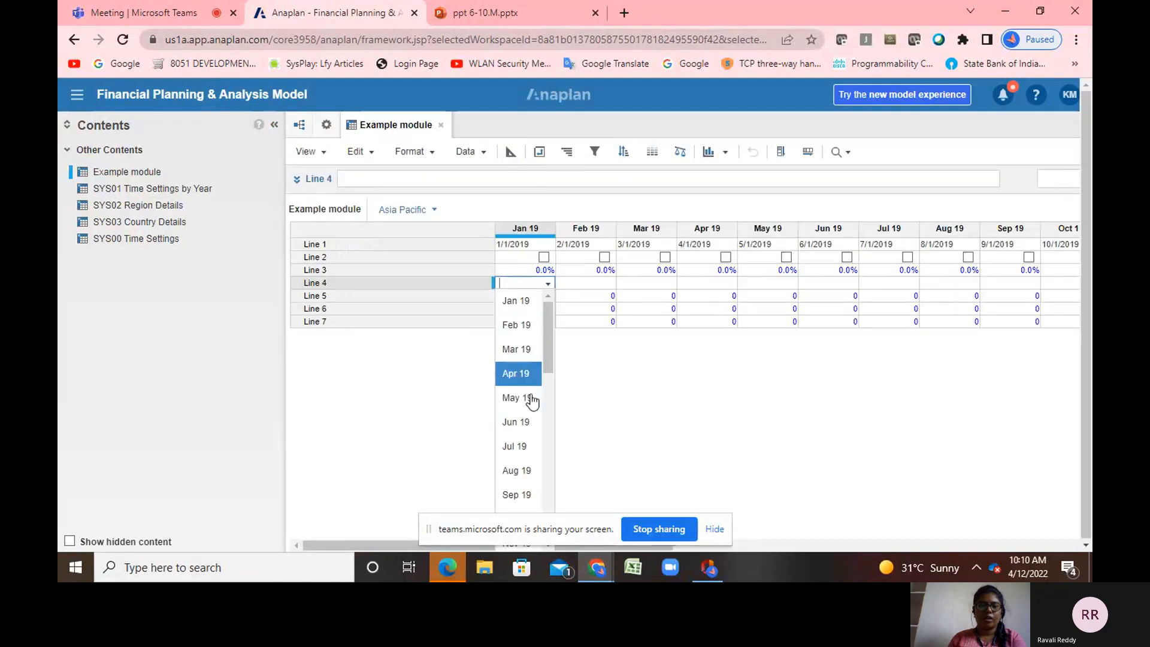
scroll(527, 458, down, 8)
scroll(527, 458, up, 8)
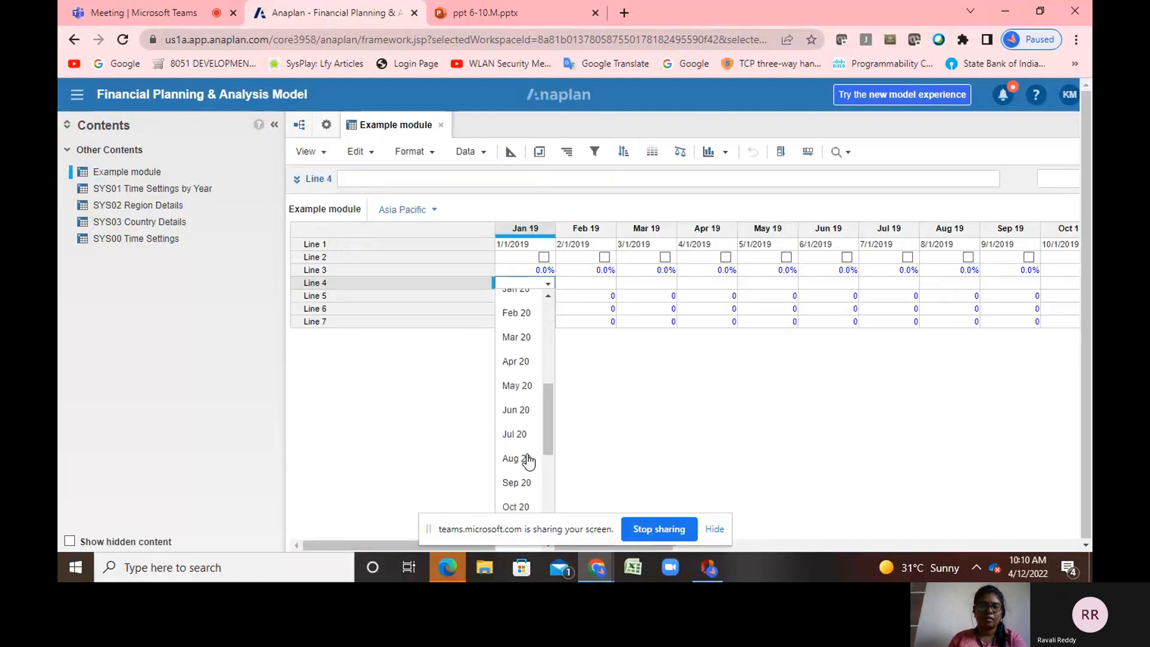
click(678, 406)
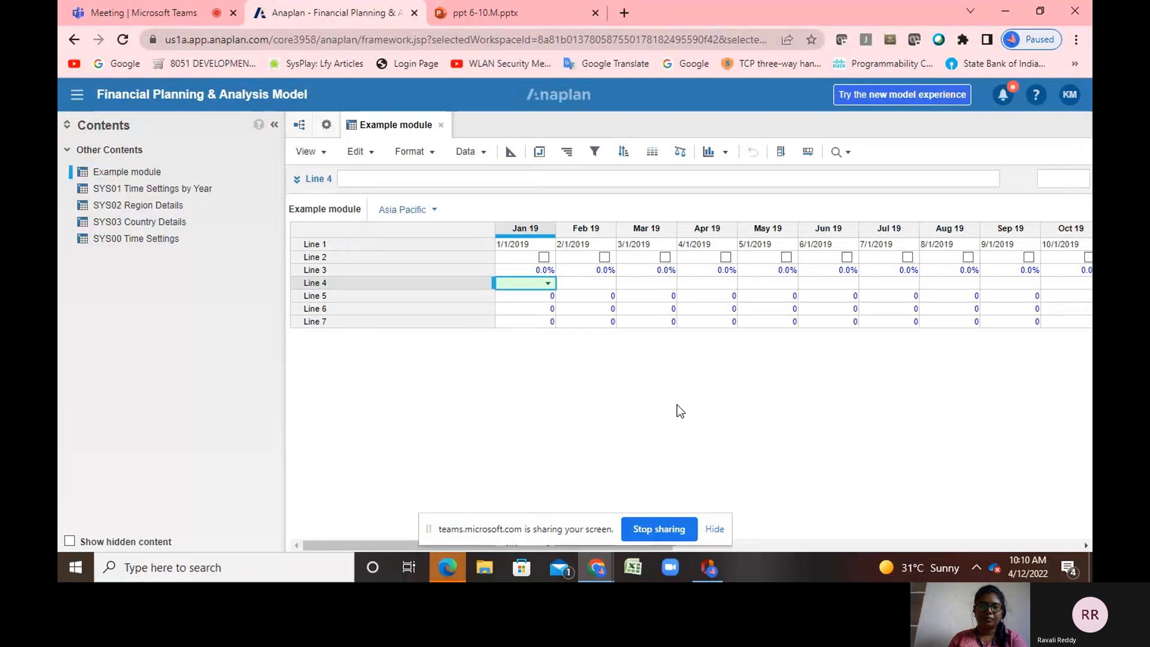
Change the format of Line 5 to the list G1 Region in the blueprint view and accept the data type change
click(511, 152)
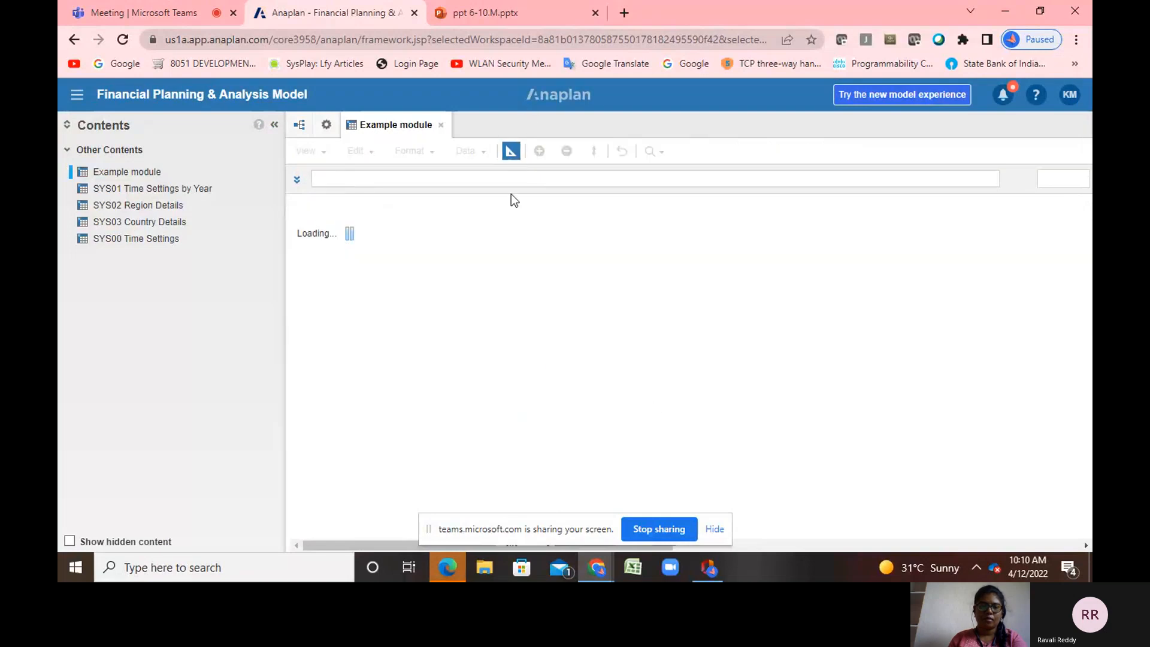
click(520, 312)
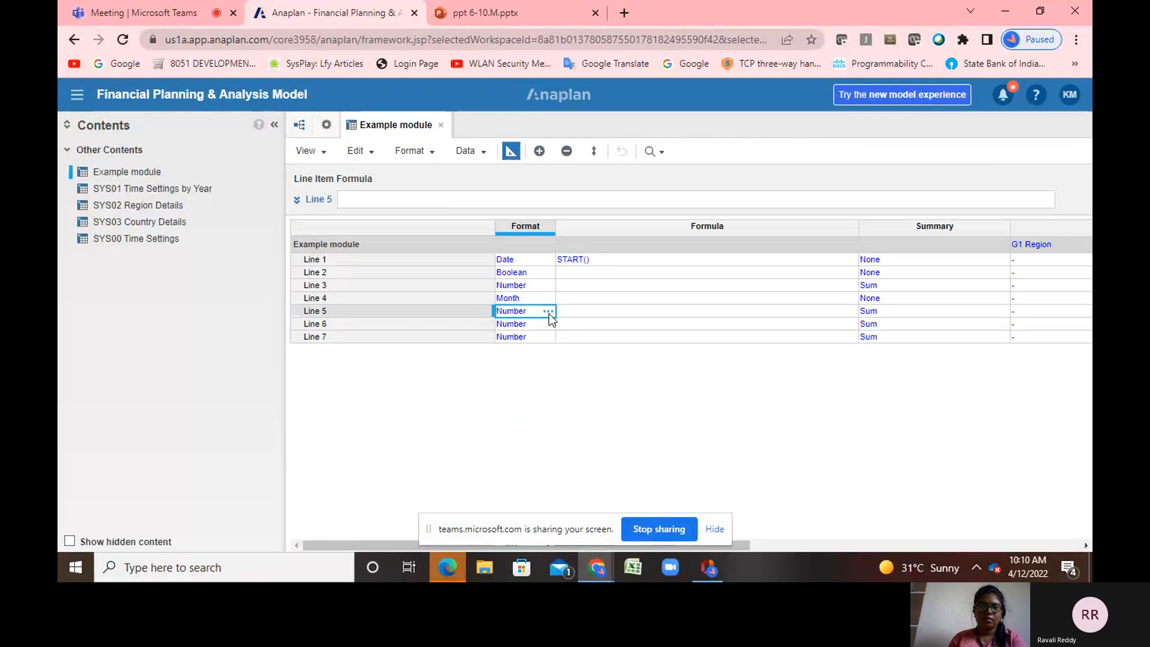
click(549, 312)
click(522, 159)
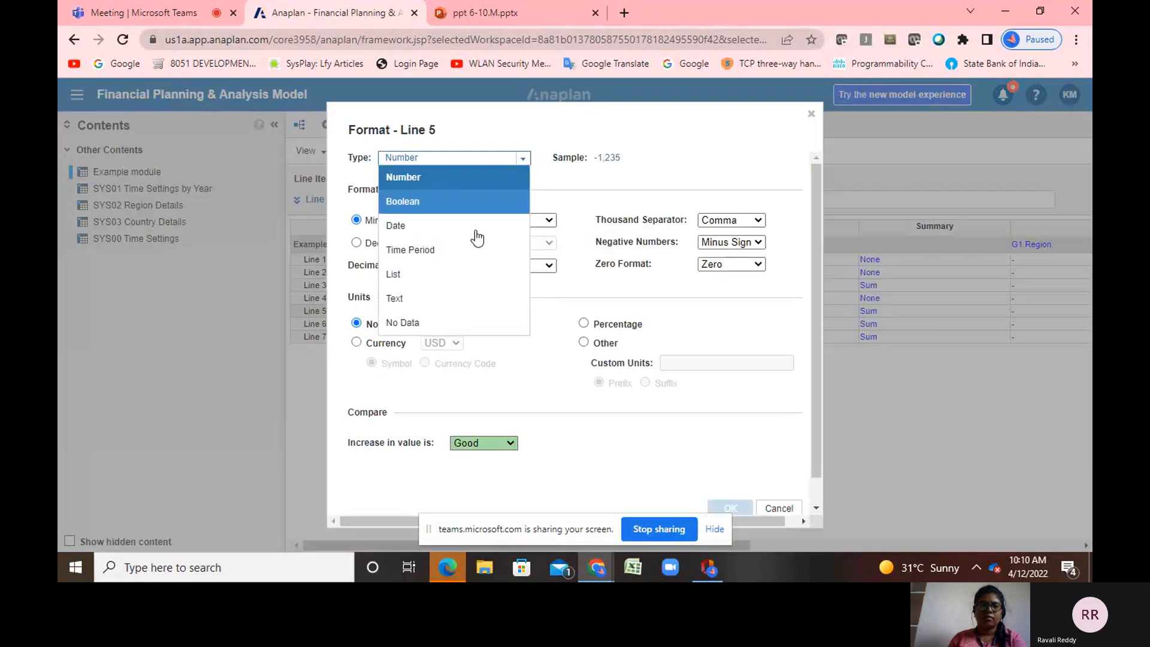
click(407, 273)
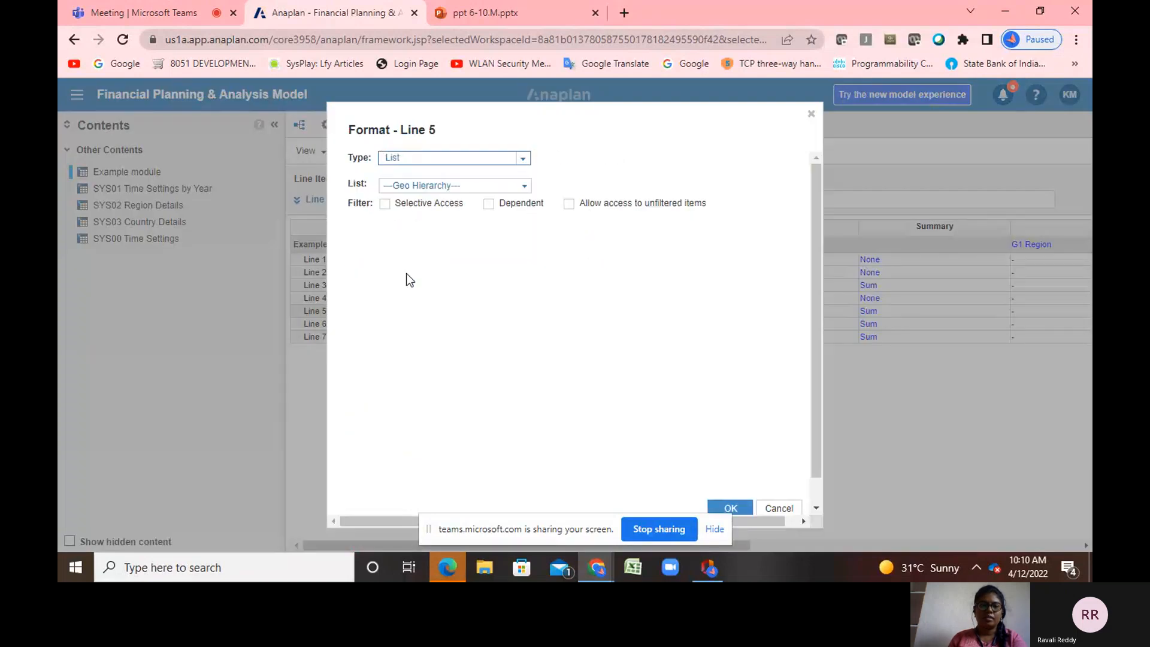
click(520, 188)
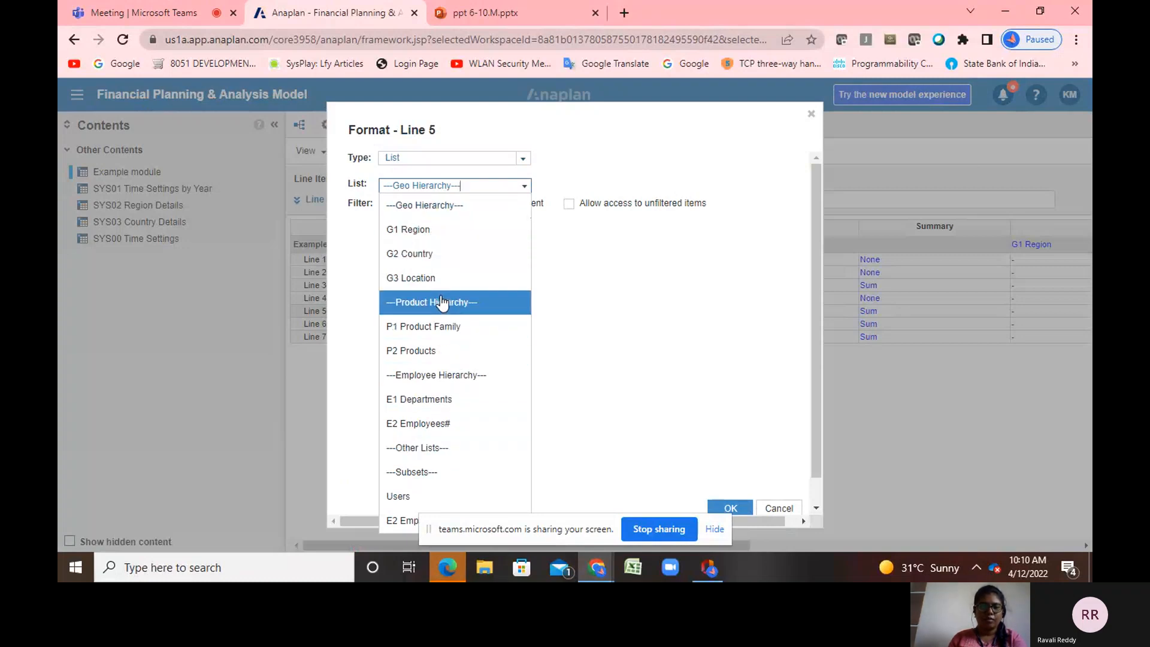
click(423, 230)
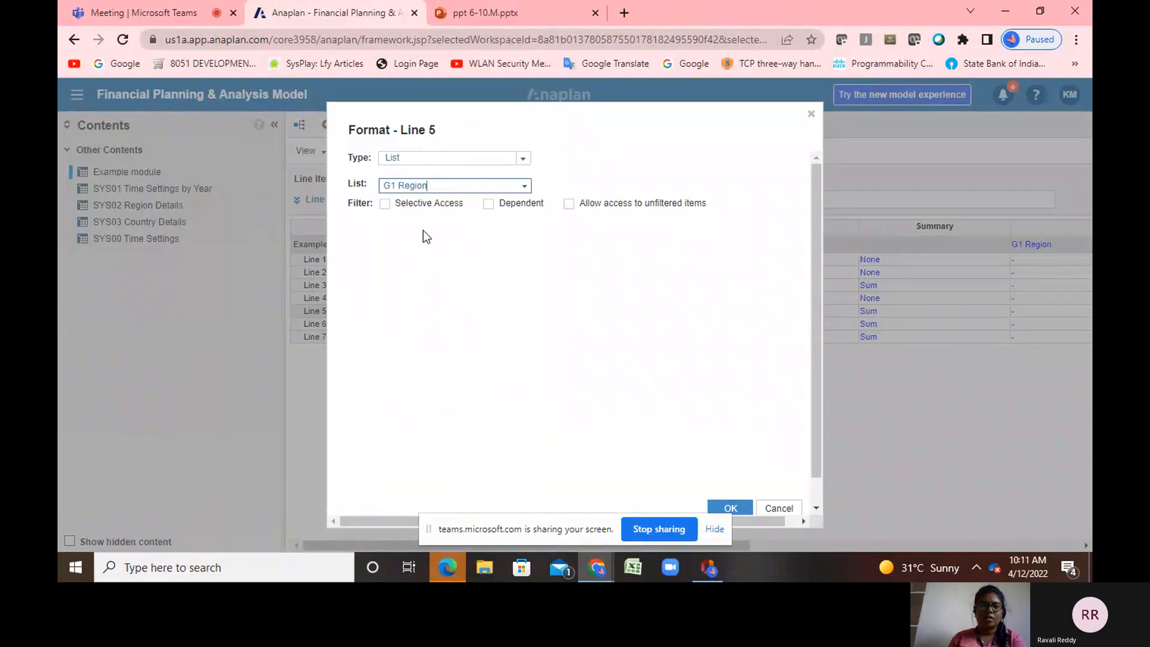
scroll(728, 503, down, 1)
click(726, 481)
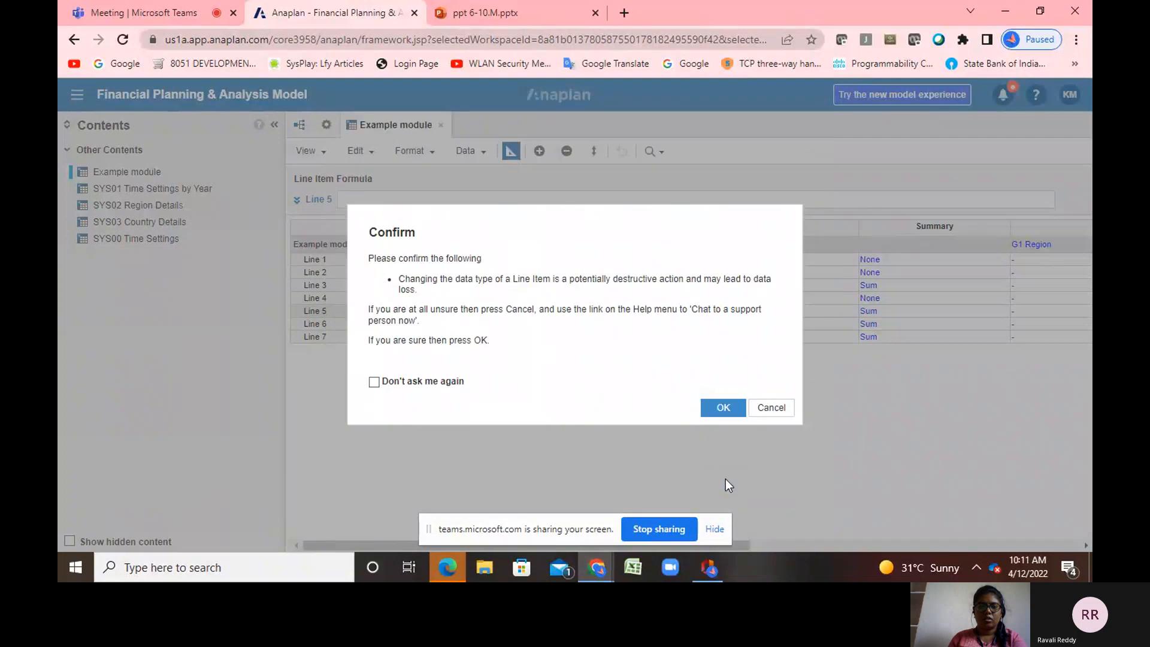
click(724, 409)
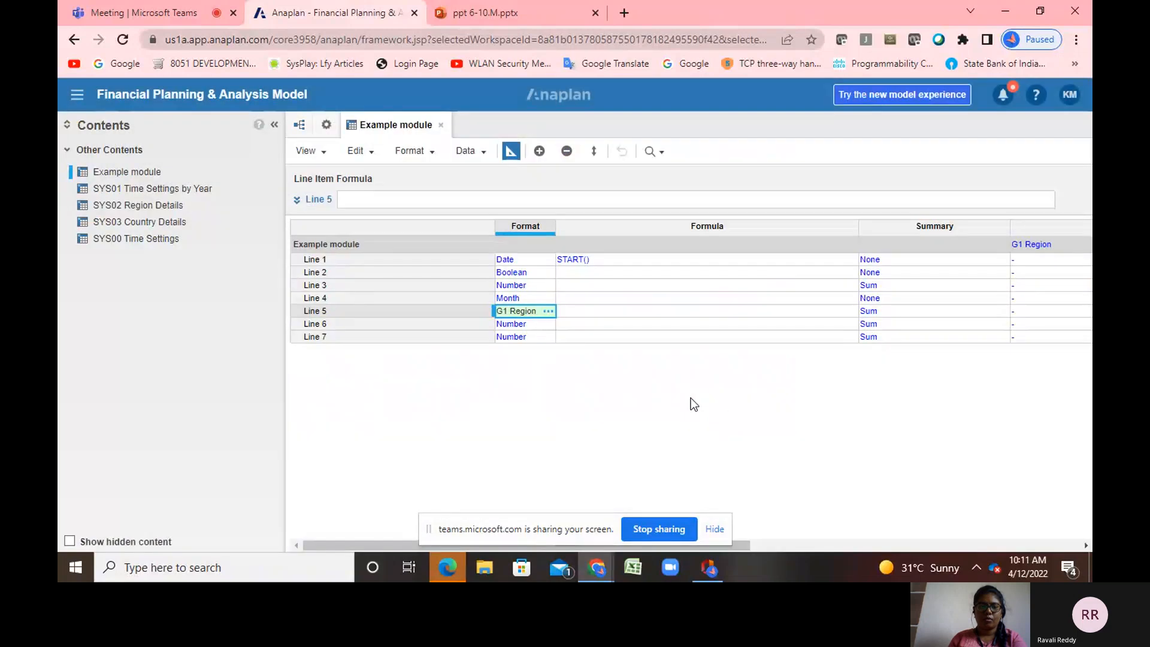
Change the format of Line 6 to Text with the General text type and accept the data type change
click(522, 325)
click(548, 324)
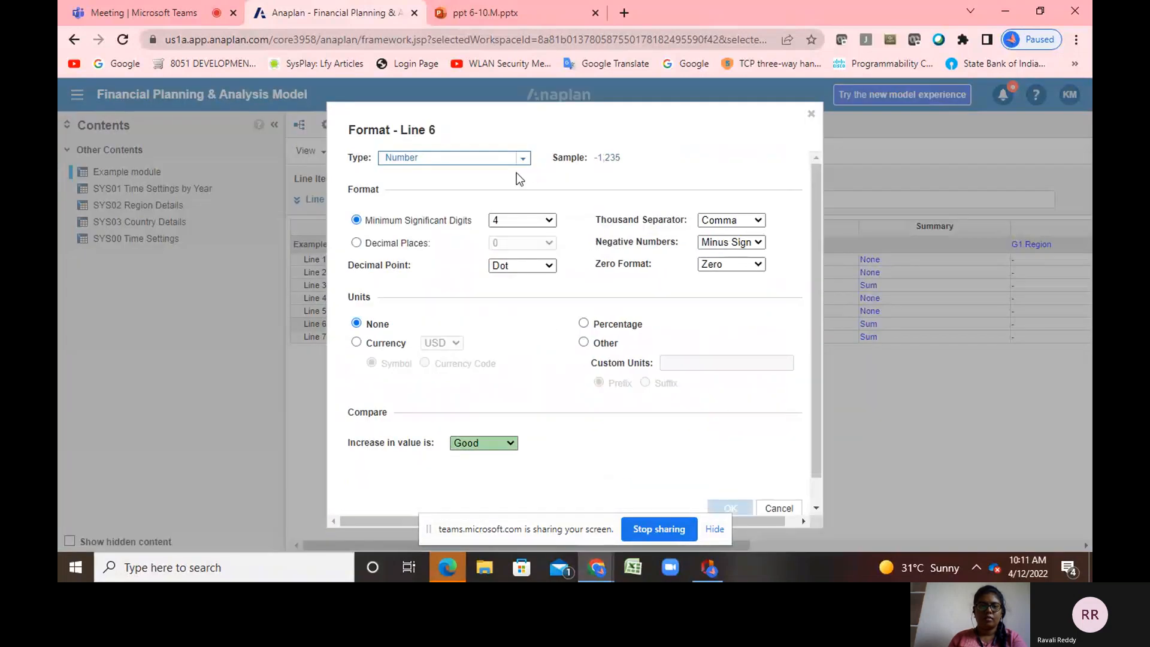
click(524, 159)
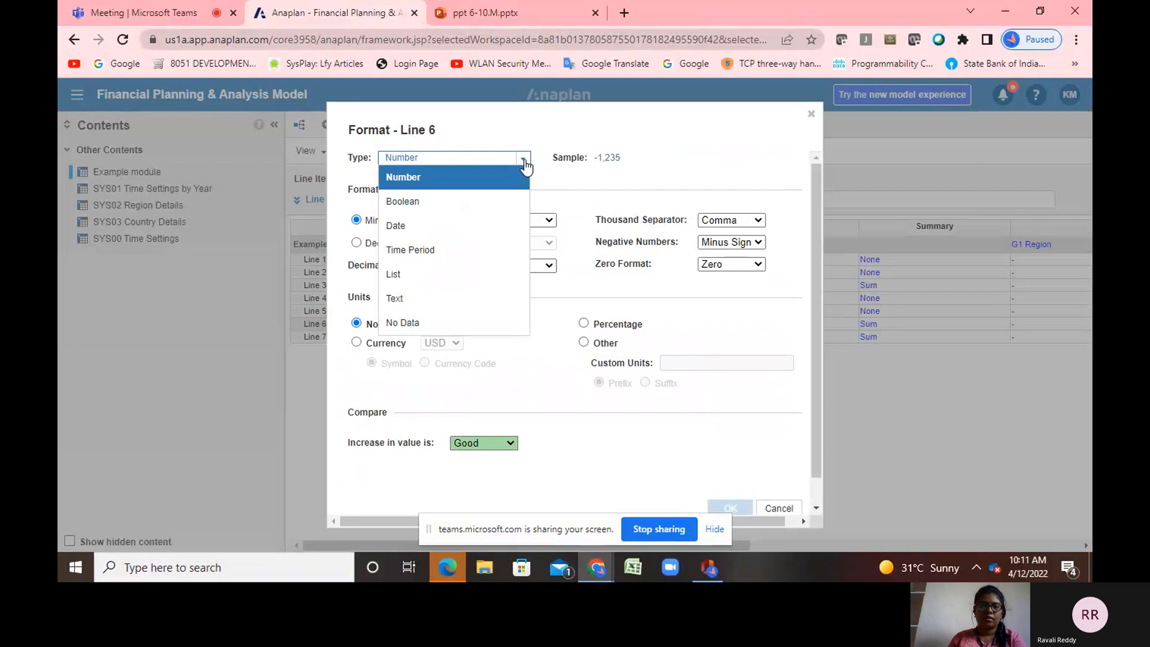
click(429, 298)
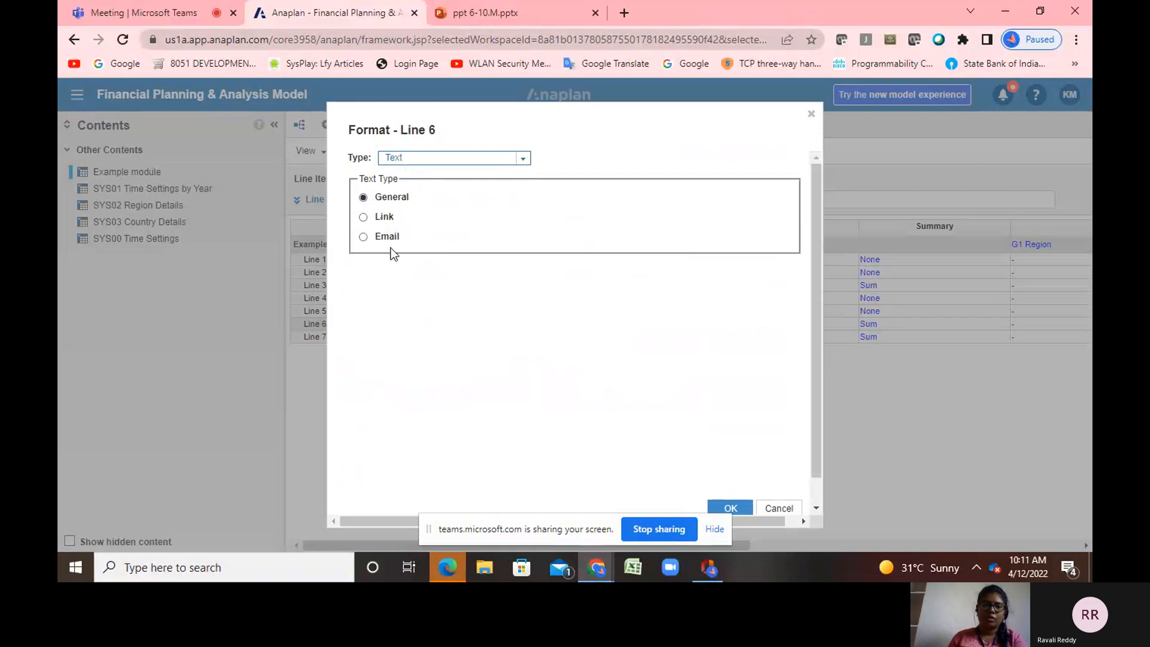
scroll(731, 509, down, 1)
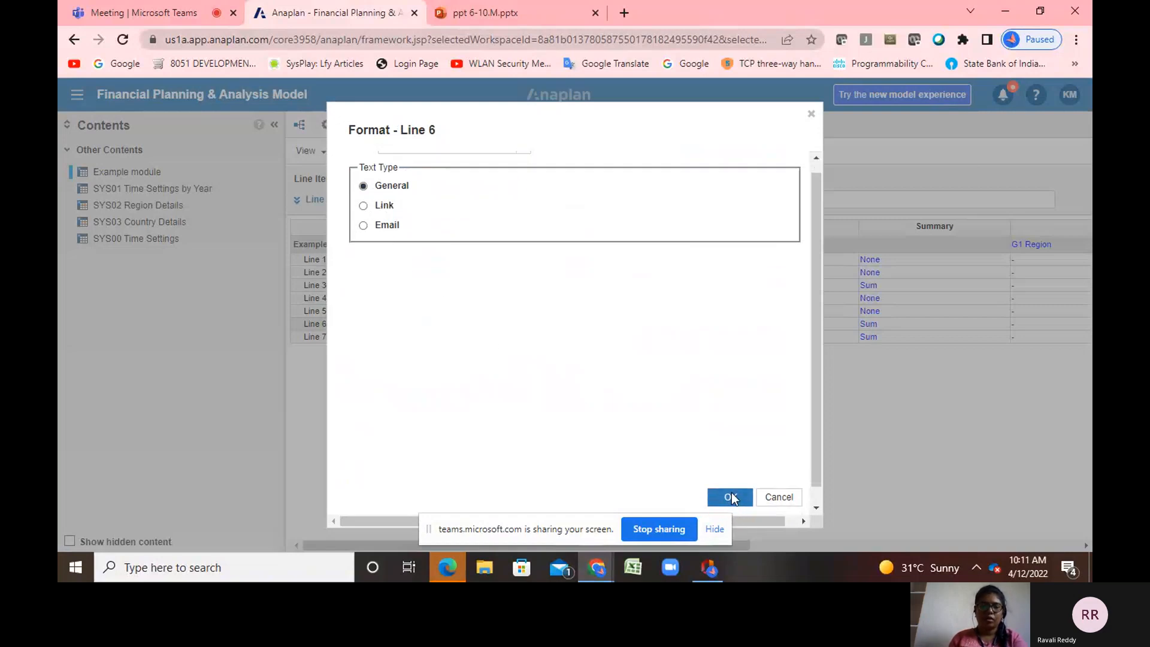
click(731, 497)
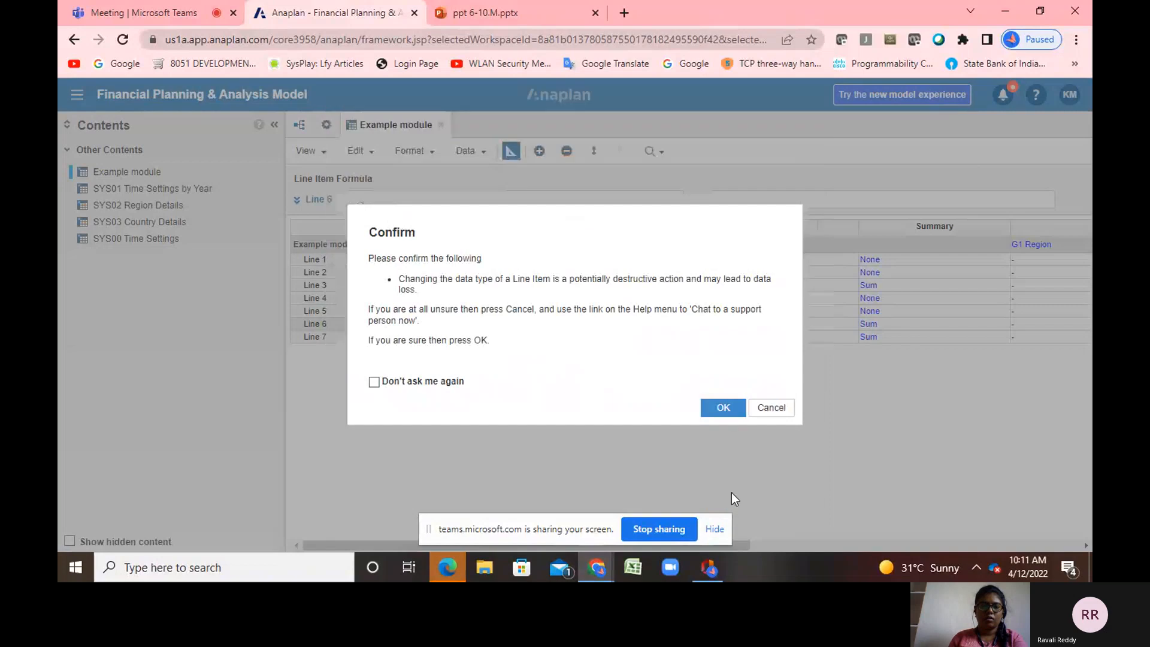
click(724, 409)
Return to the grid view and enter 20 in the Jan 19 cell of Line 6
click(509, 151)
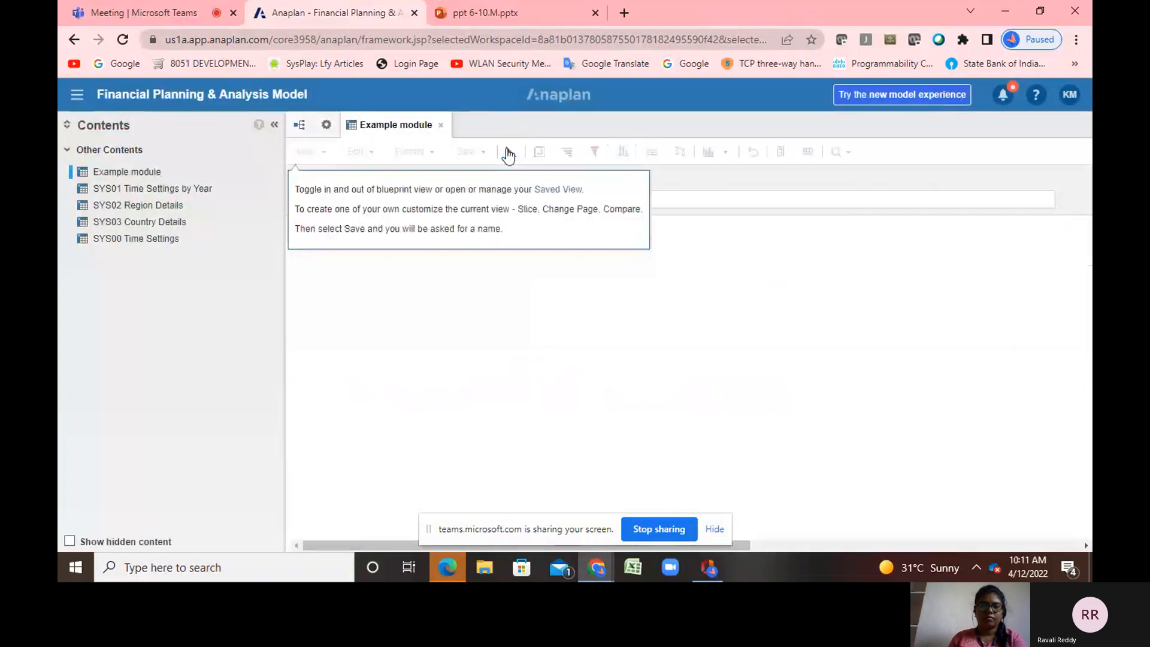
click(525, 318)
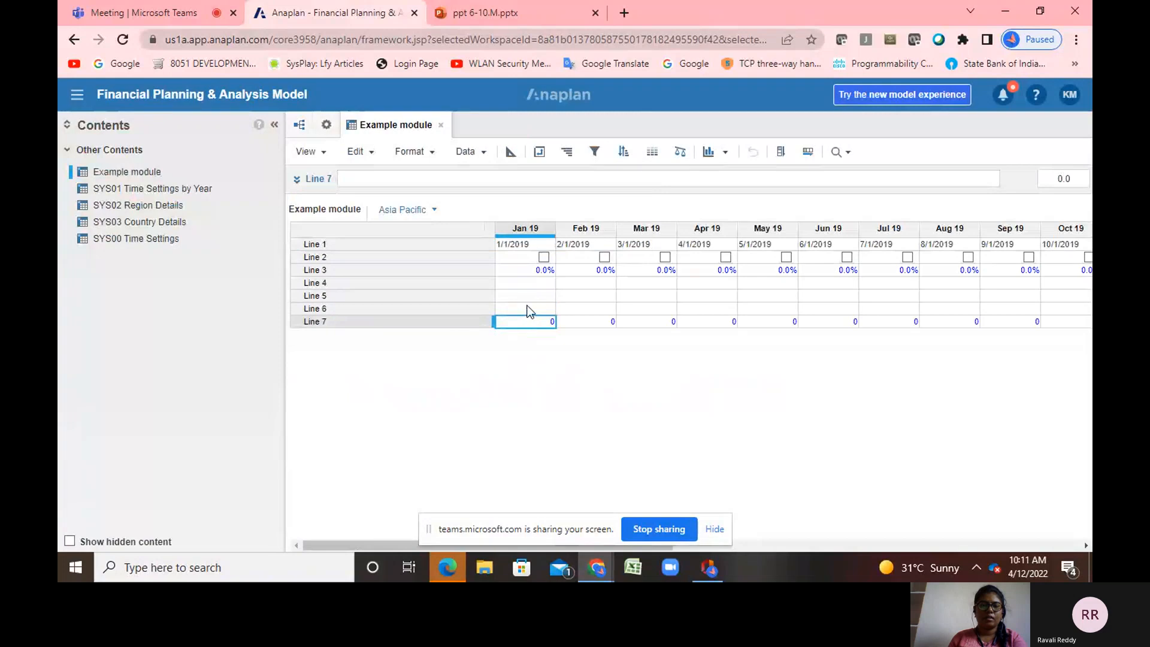
click(524, 312)
double_click(524, 311)
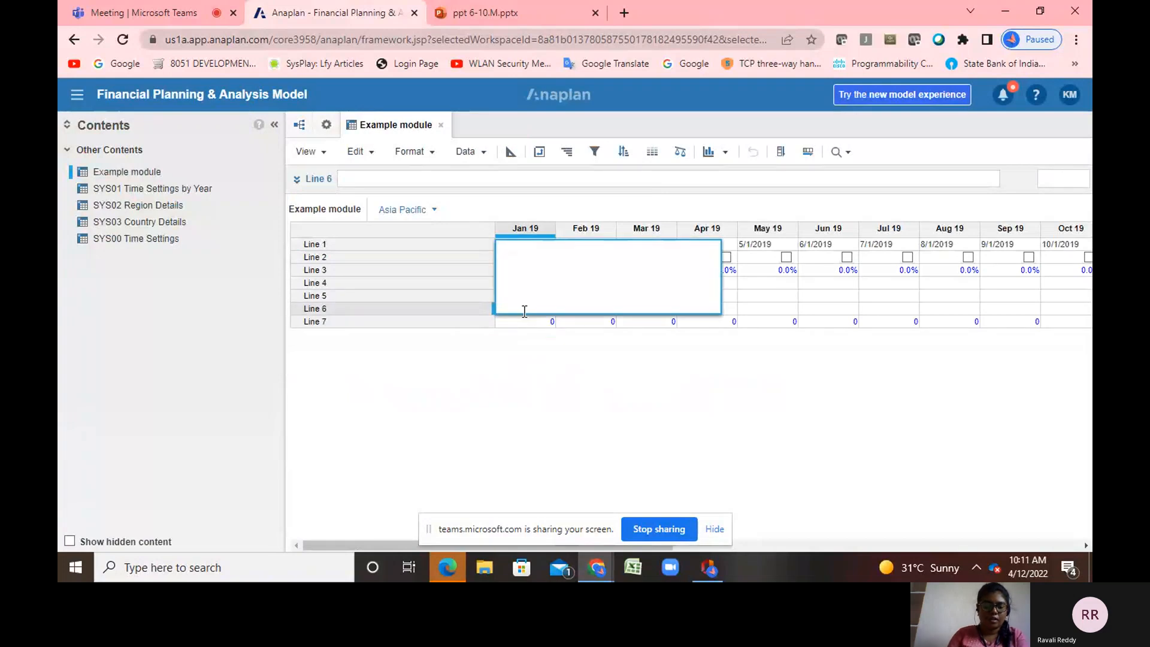
text(2)
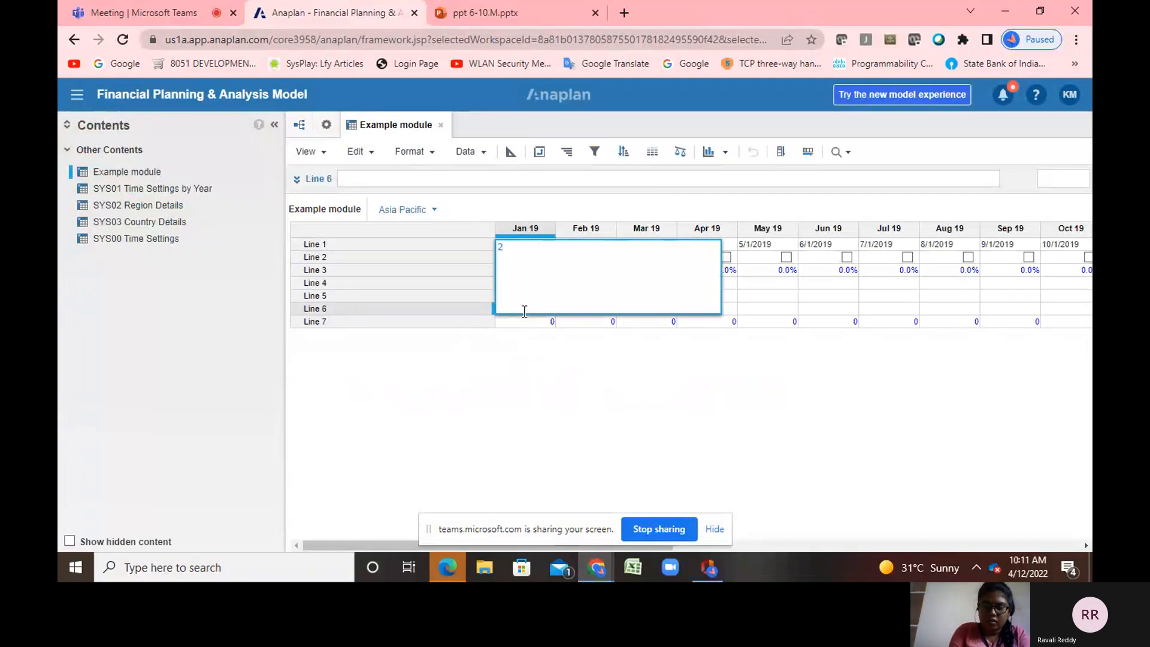
text(0)
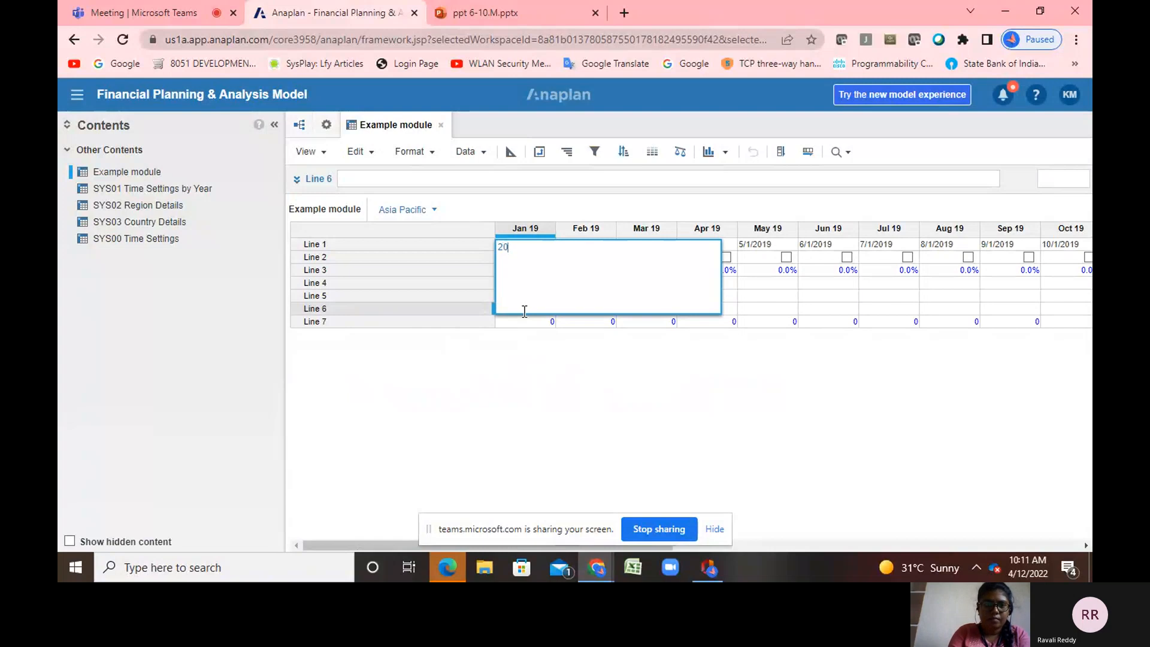
key(Return)
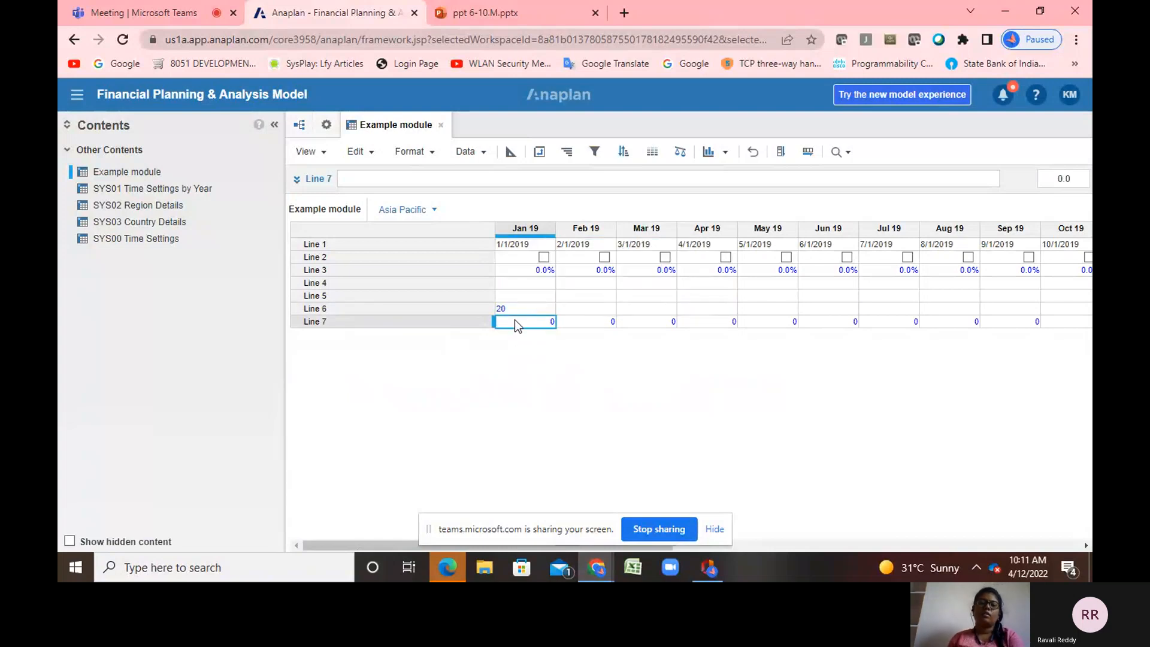
Change the format of Line 7 to No Data in the blueprint view and accept the data type change
click(511, 152)
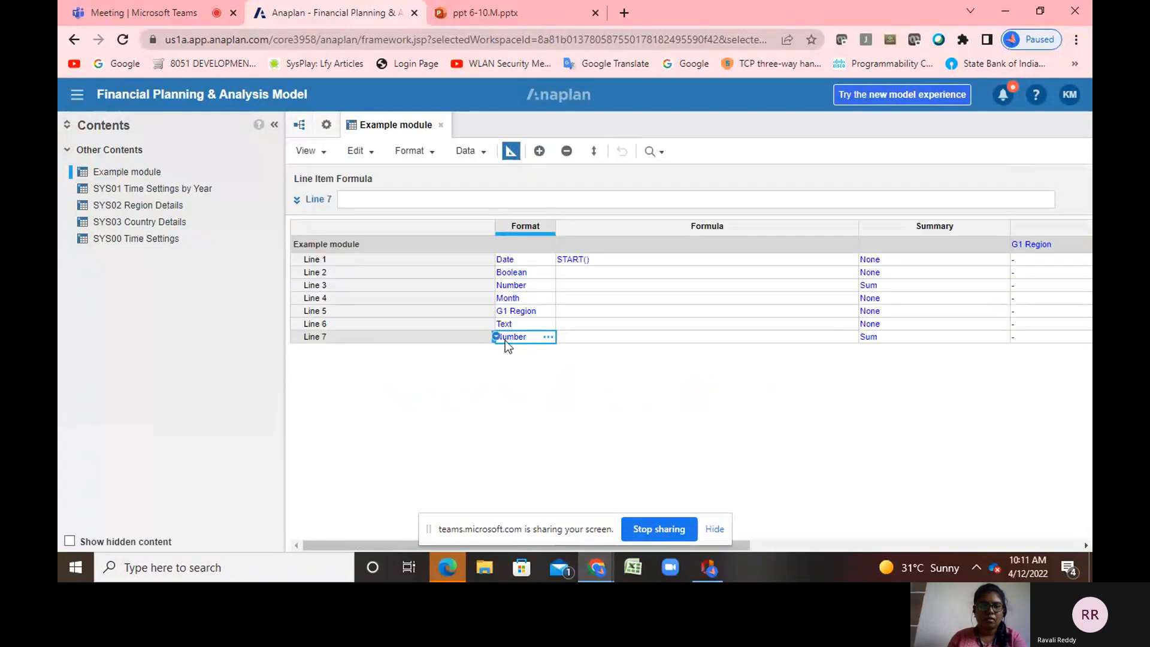
click(549, 339)
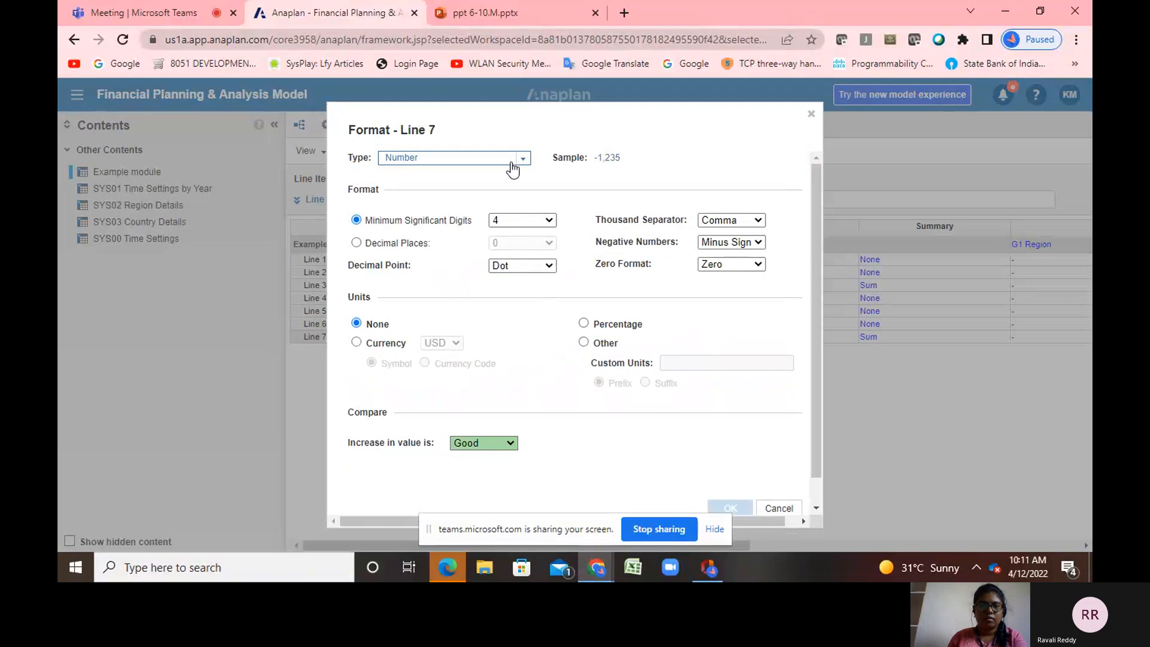
click(523, 159)
click(425, 324)
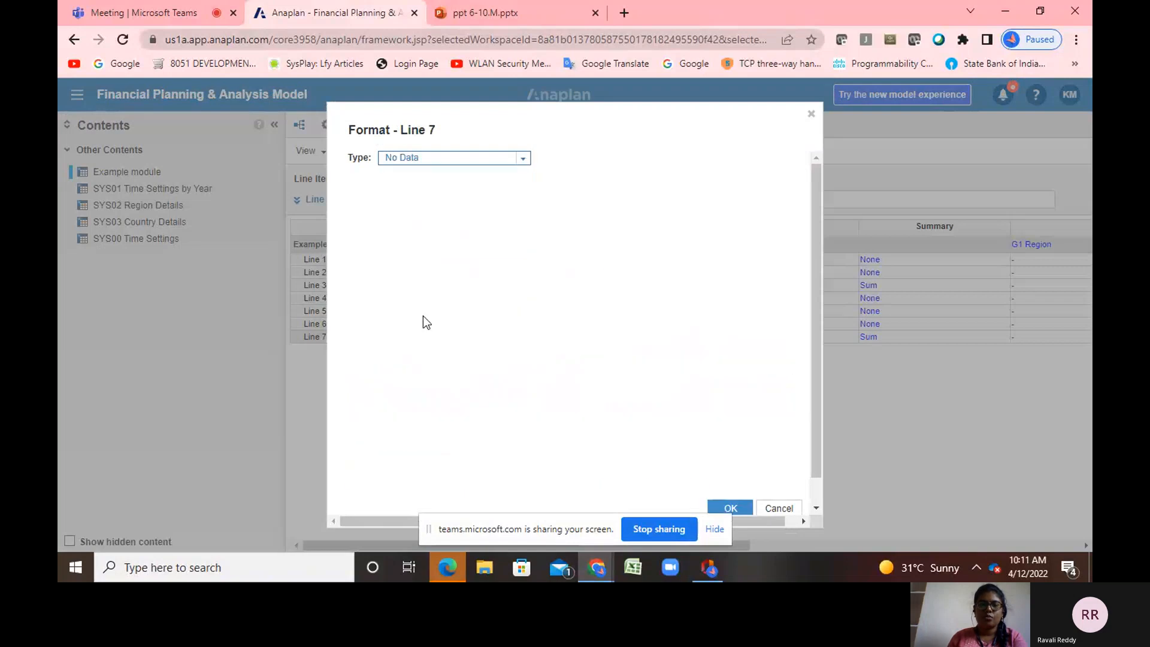
click(730, 507)
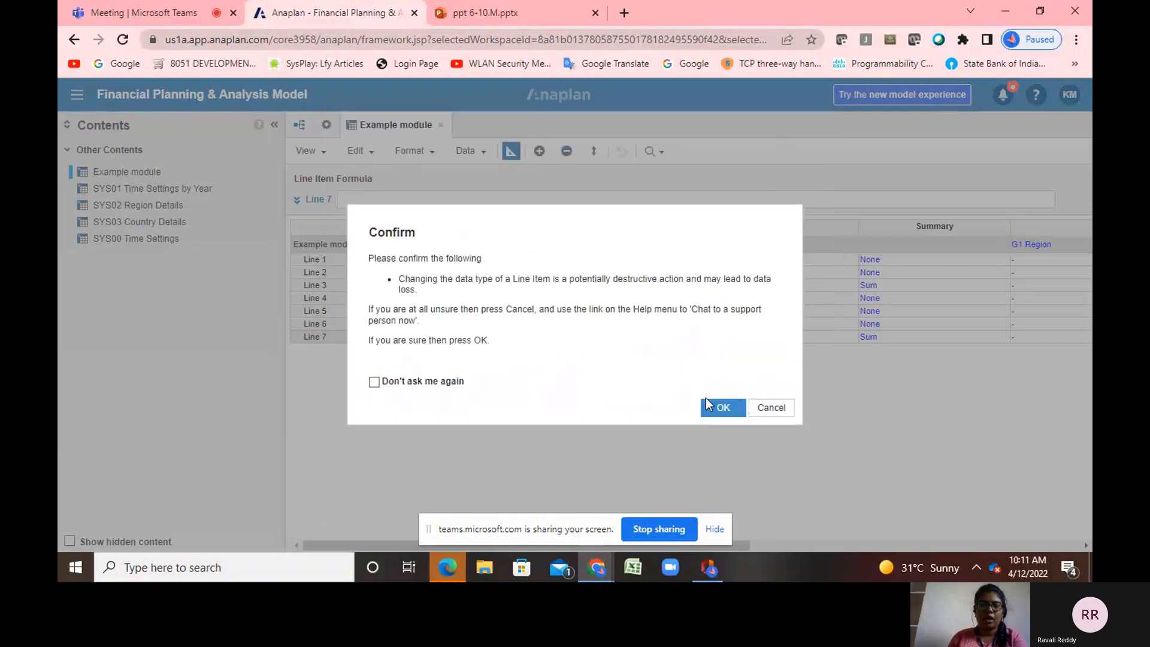
click(715, 411)
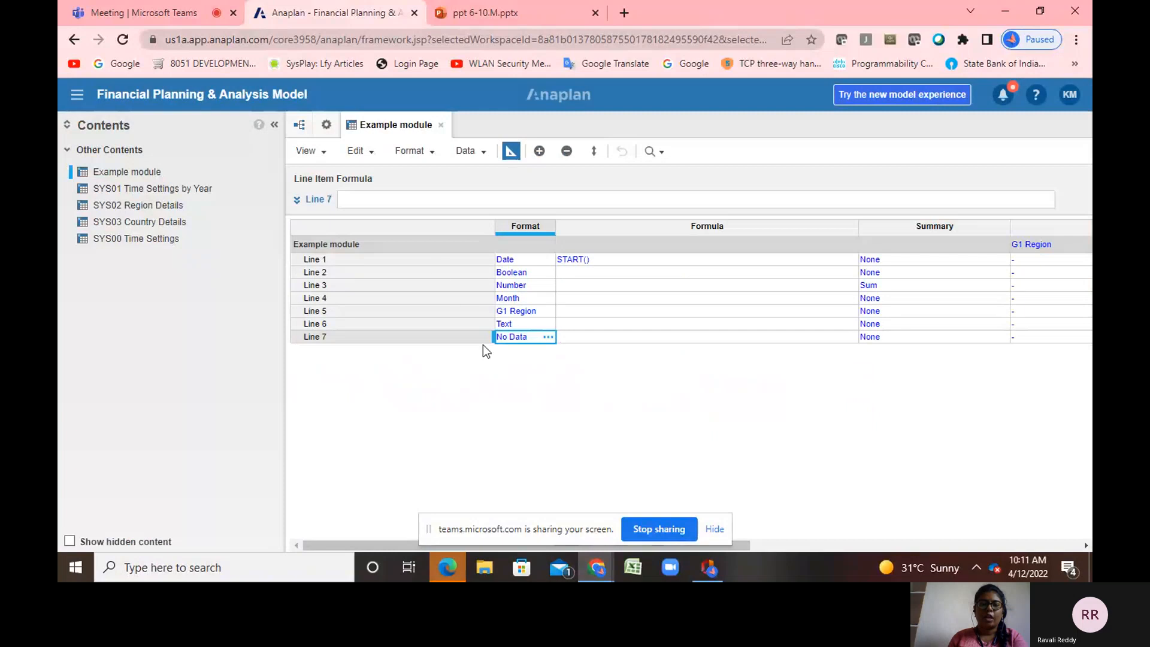
Switch between the grid and blueprint views to compare Line 7's cells with its assigned format
click(511, 153)
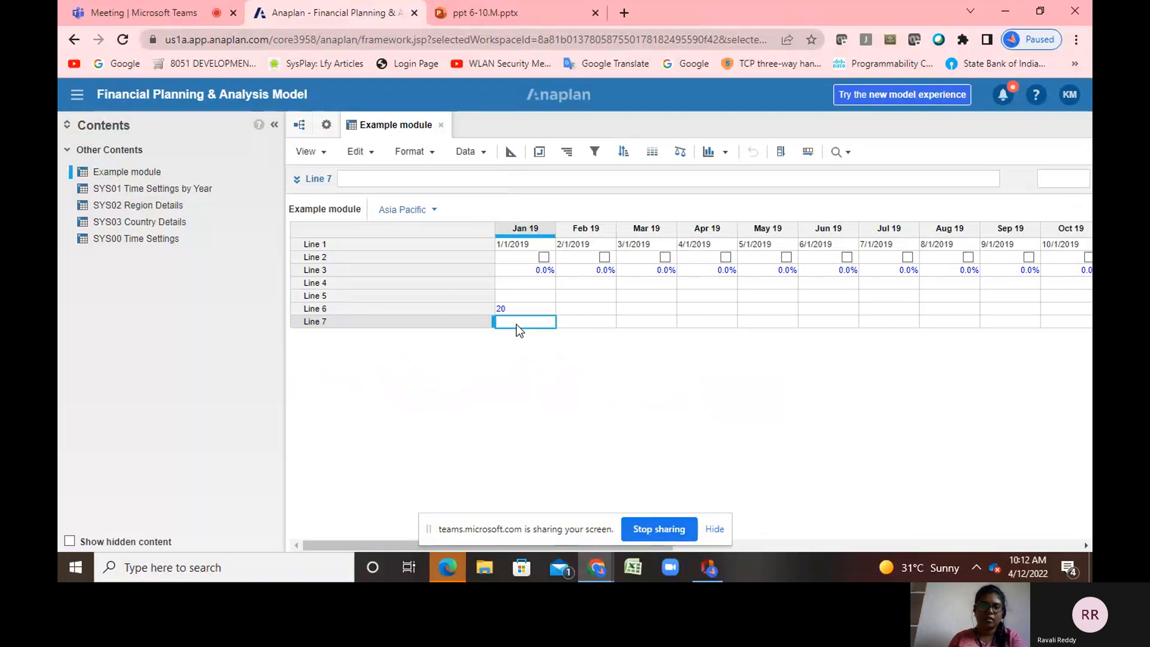
click(508, 153)
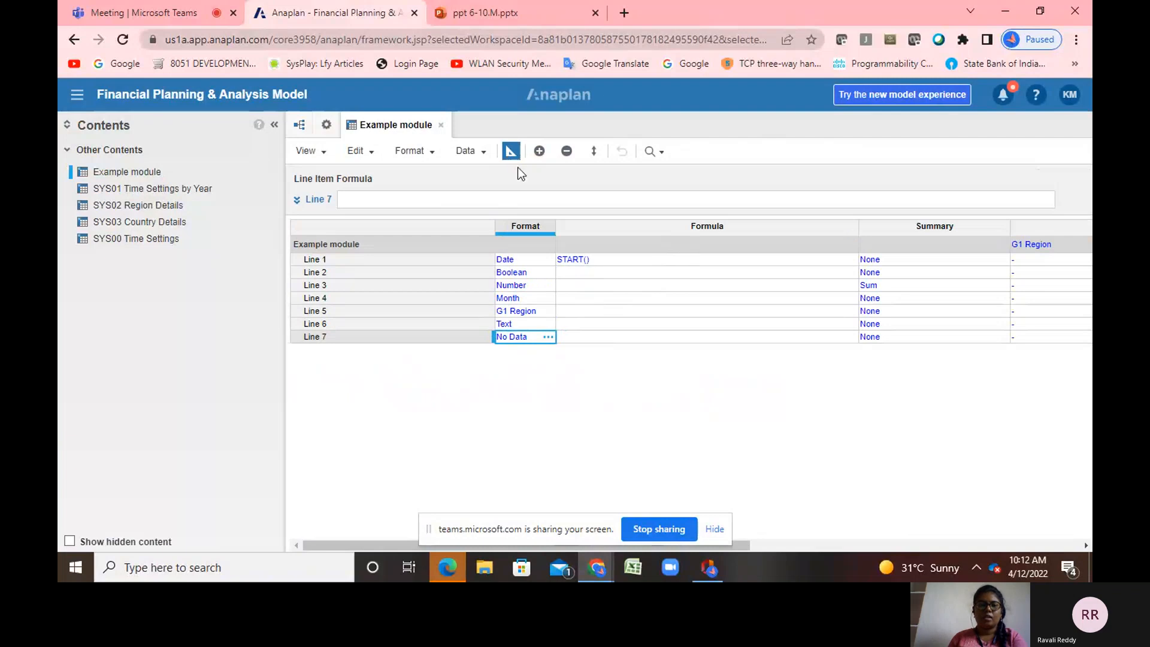
click(511, 153)
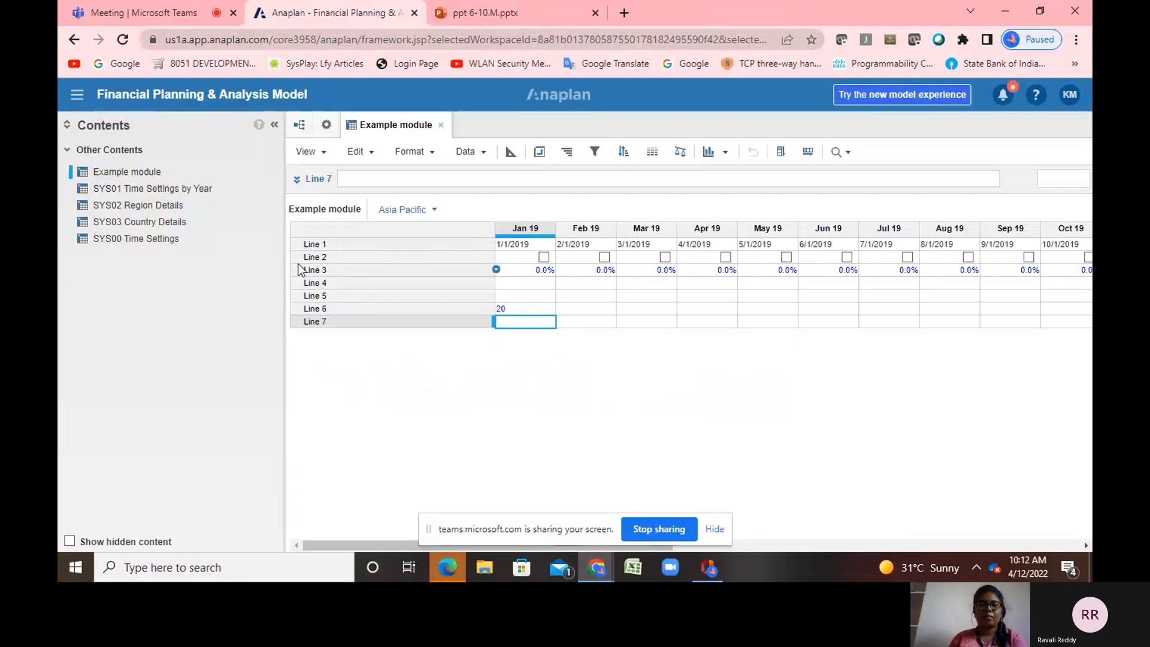
Examine the Summary and Time Summary choices for Line 1 in the blueprint view, keeping None and Same as main summary
click(511, 151)
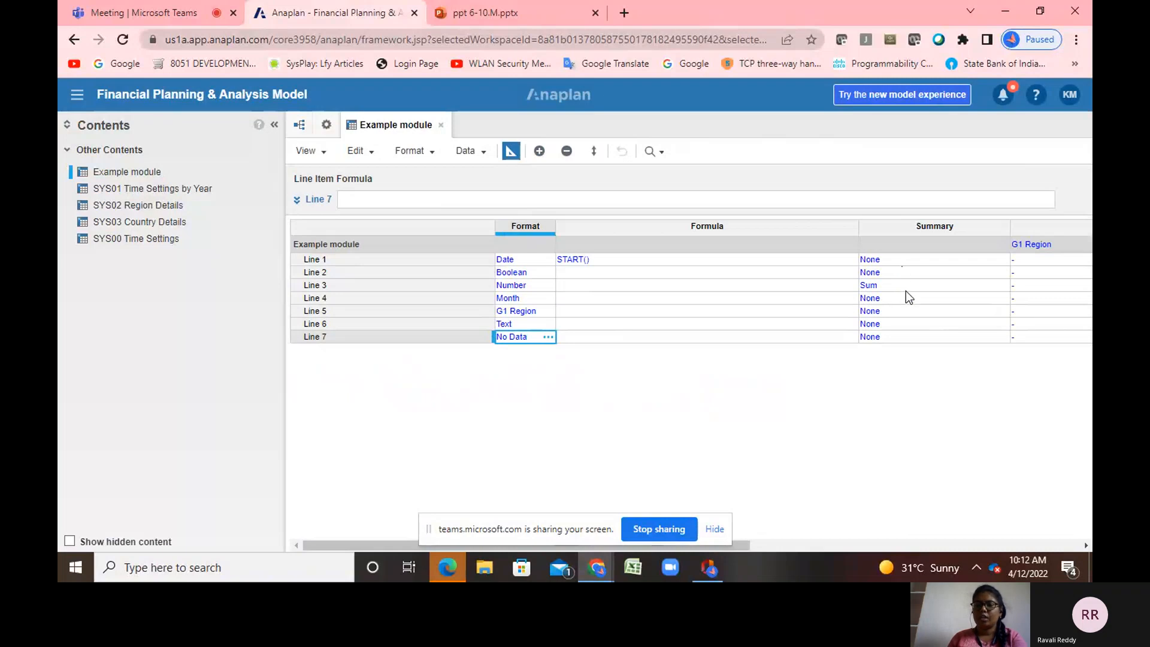
click(914, 261)
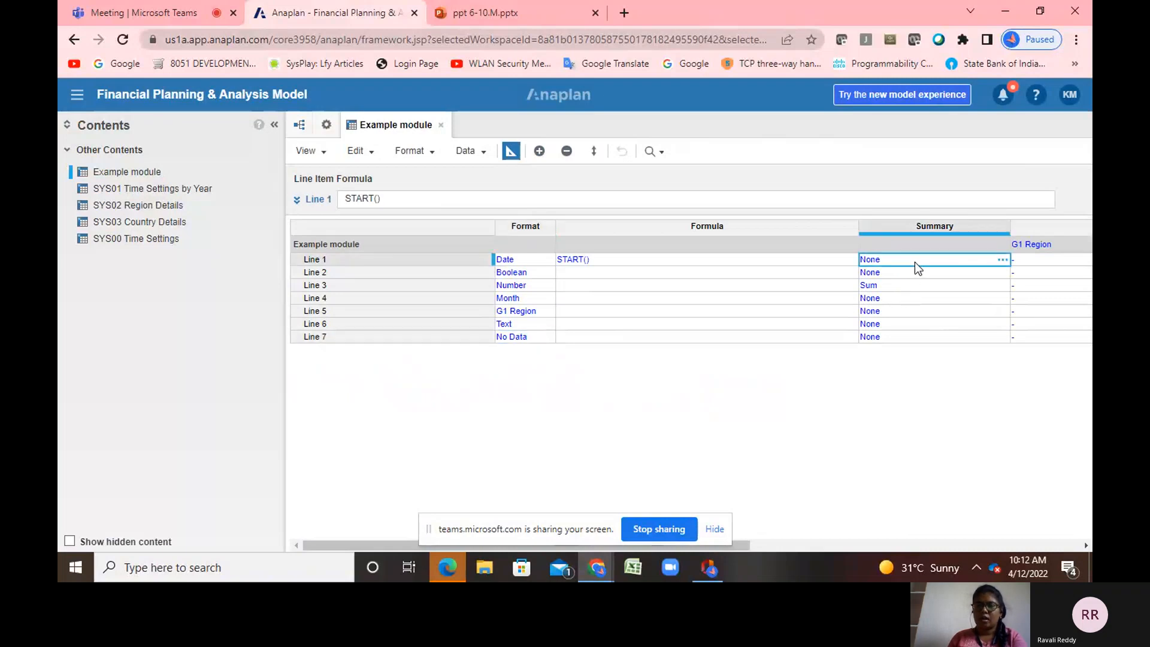
click(1003, 260)
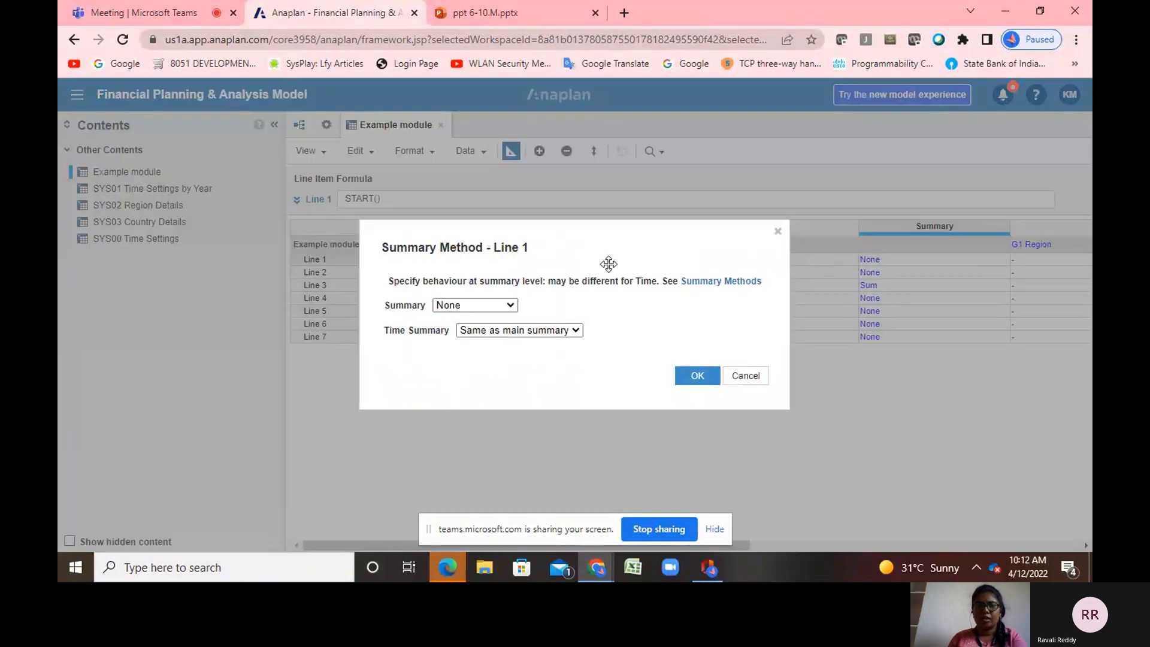
click(510, 305)
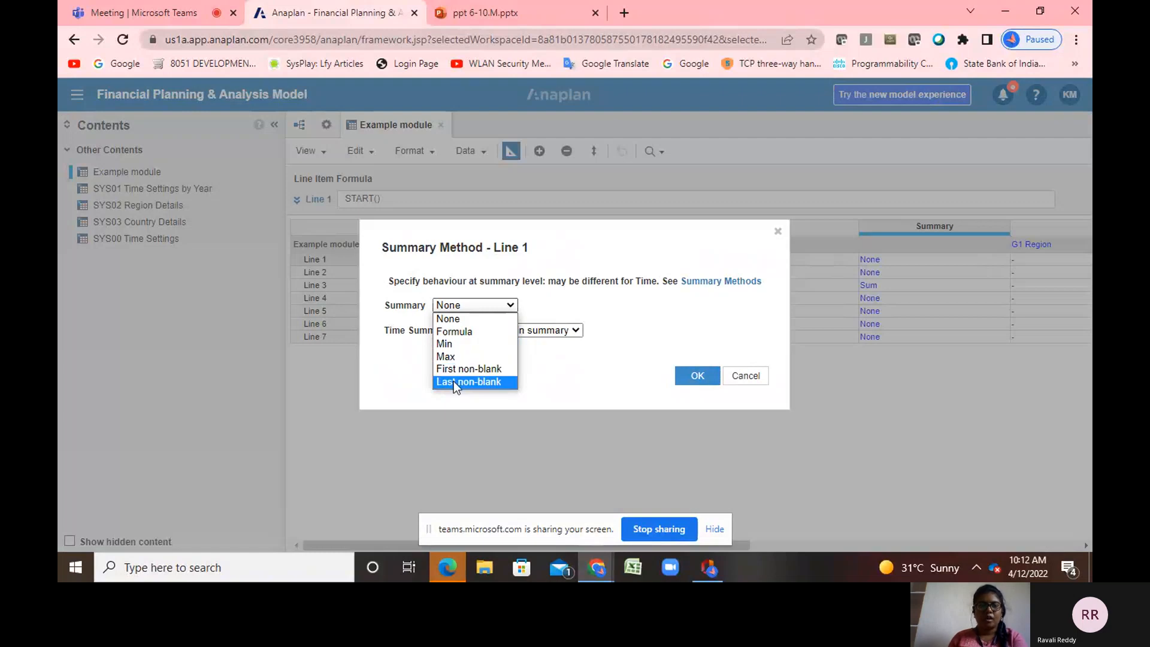
click(565, 369)
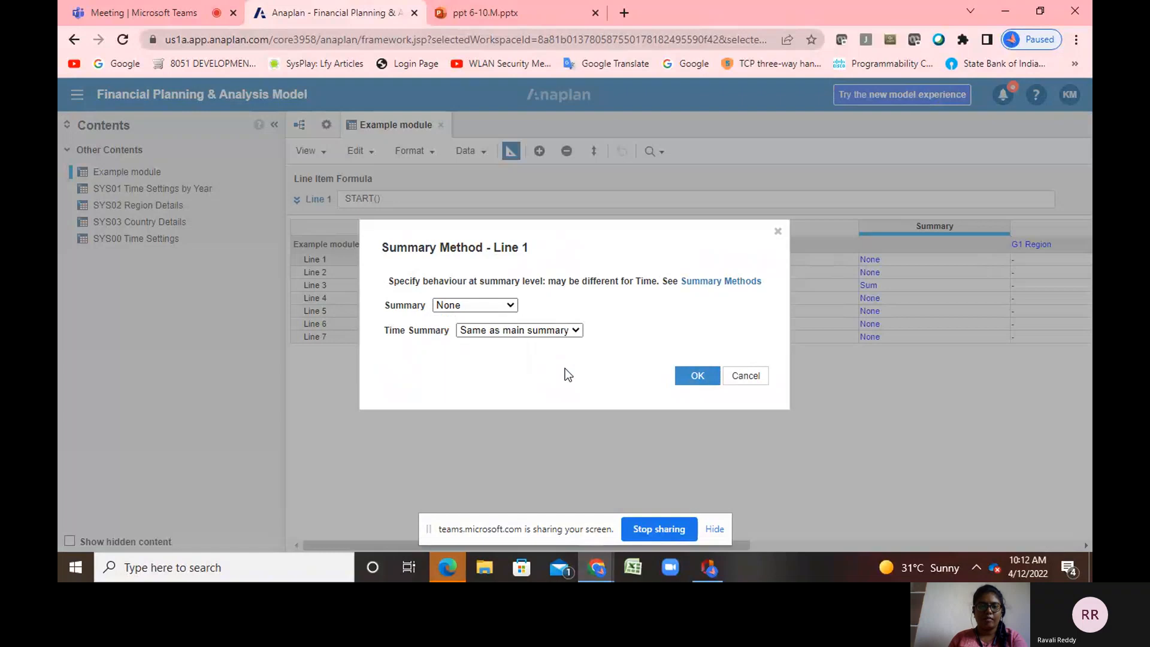
click(577, 329)
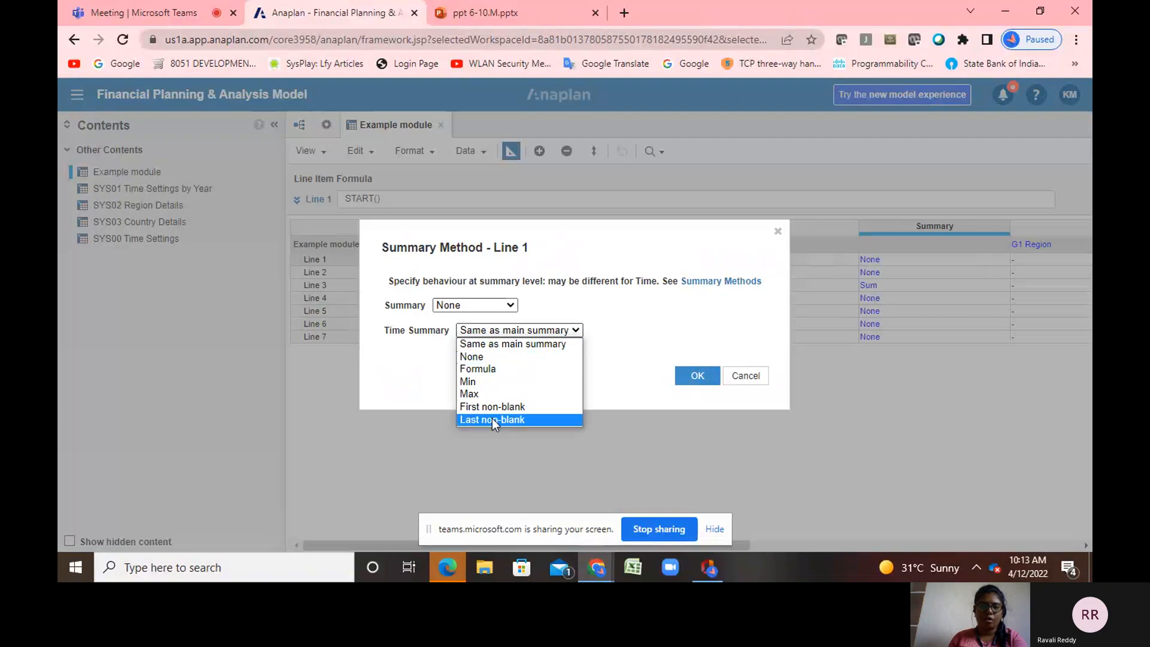
click(624, 385)
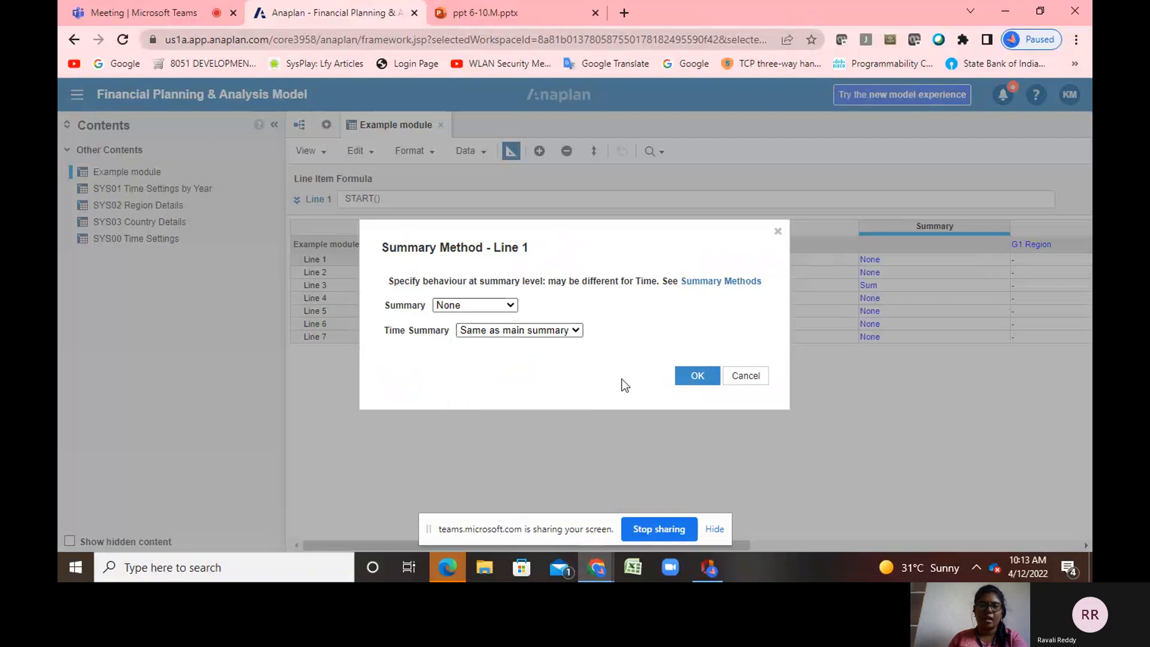
click(695, 377)
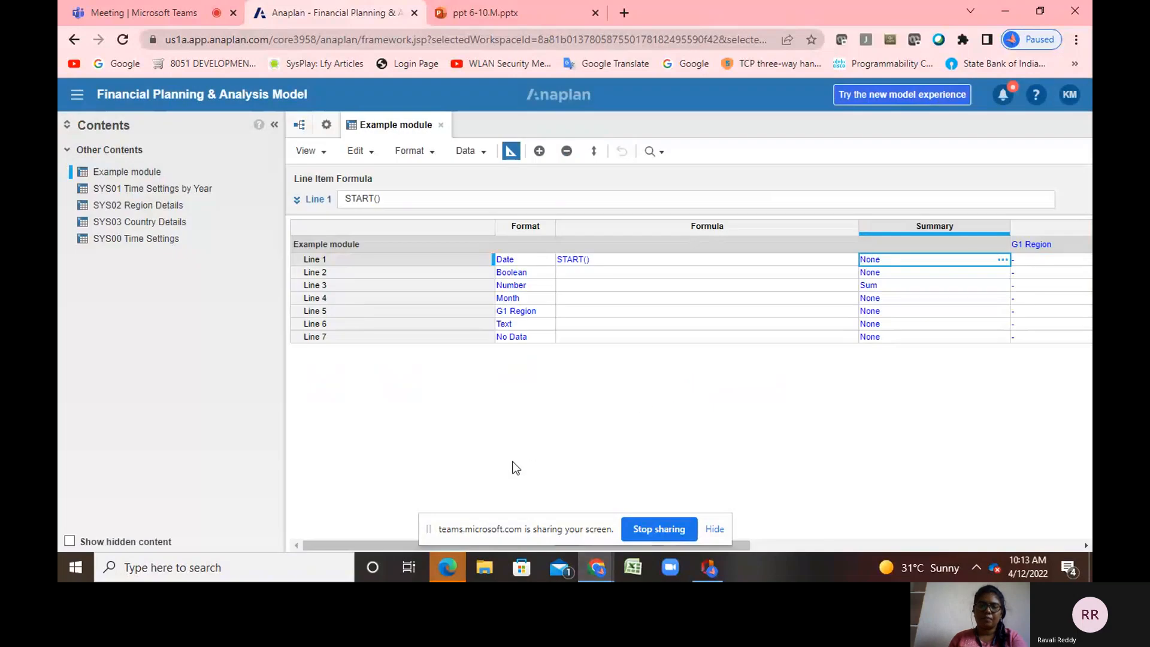
Examine the lists available for Line 1's Applies To setting and close the selection without choosing one
drag(379, 544, 416, 550)
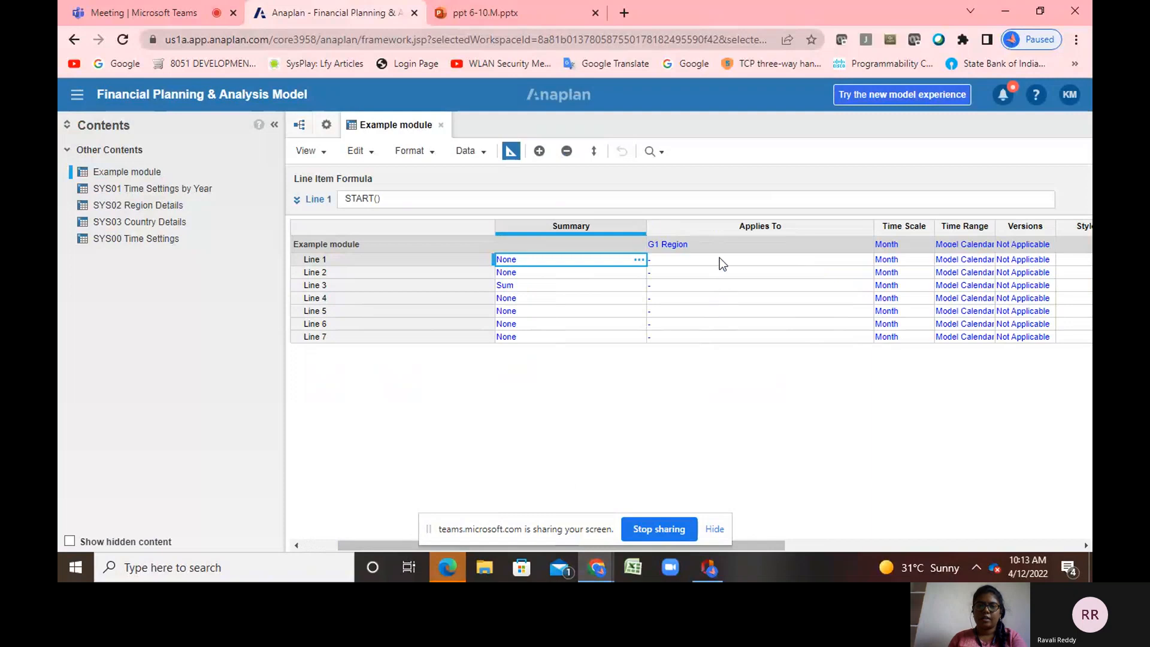
click(673, 260)
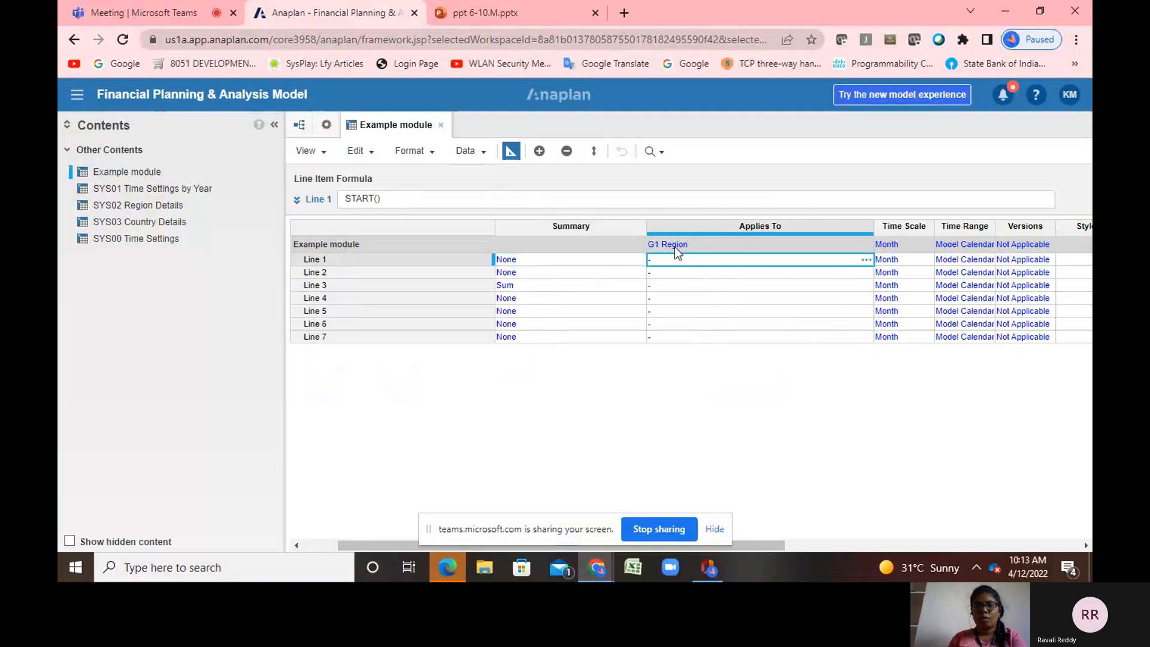
click(867, 260)
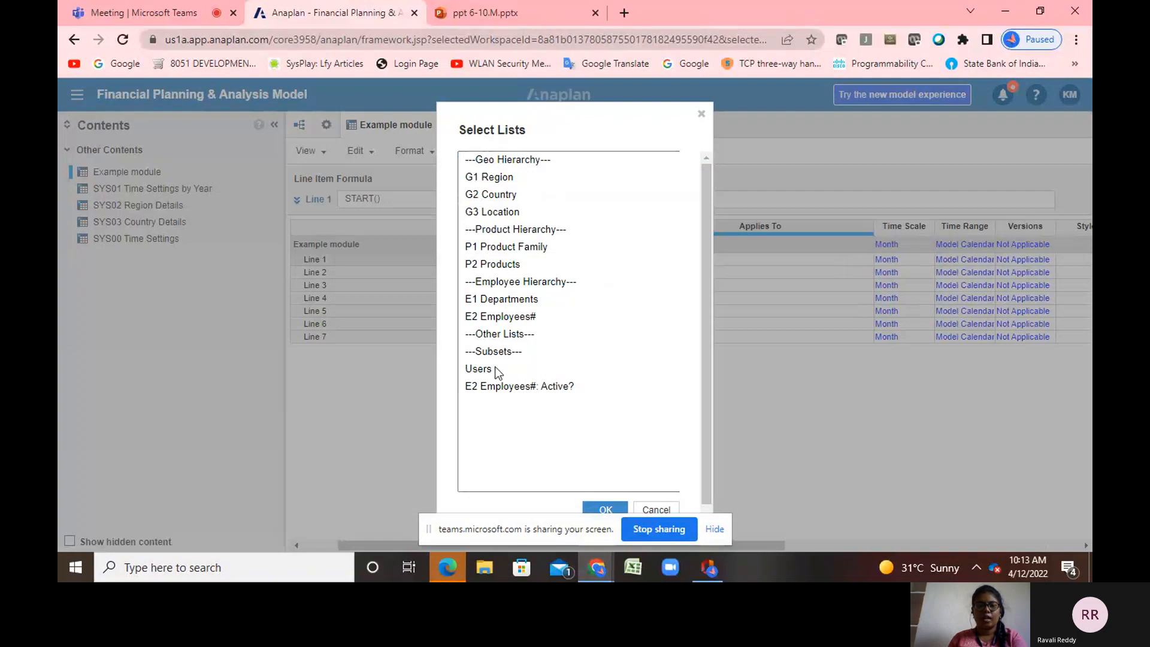
scroll(621, 467, down, 1)
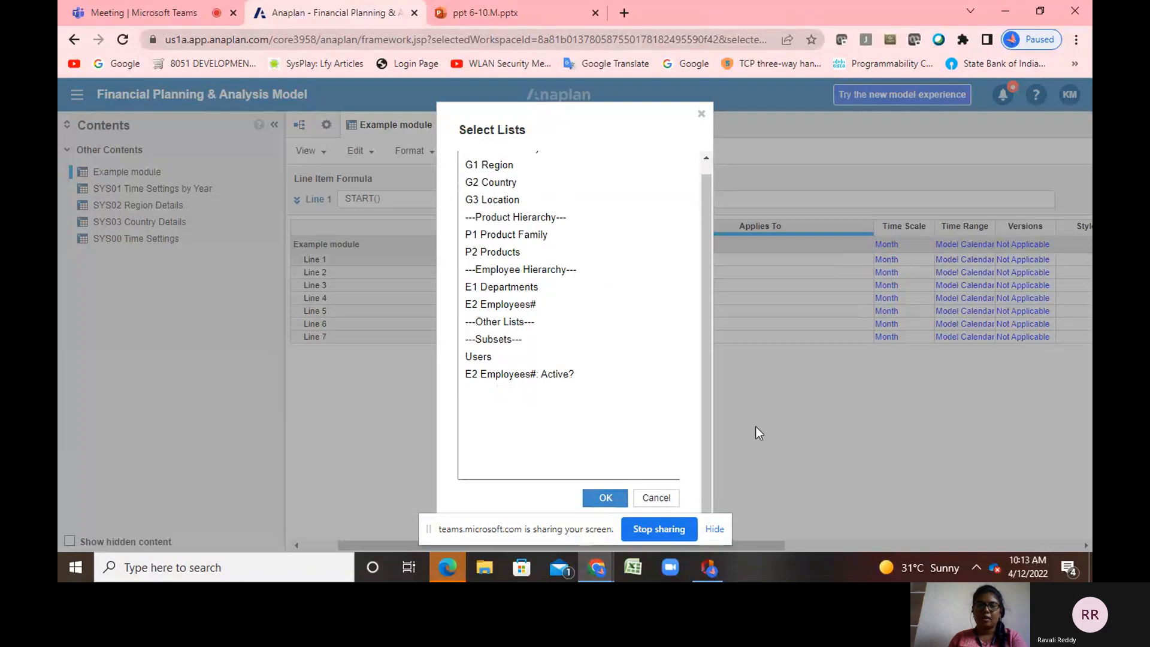
scroll(756, 427, up, 1)
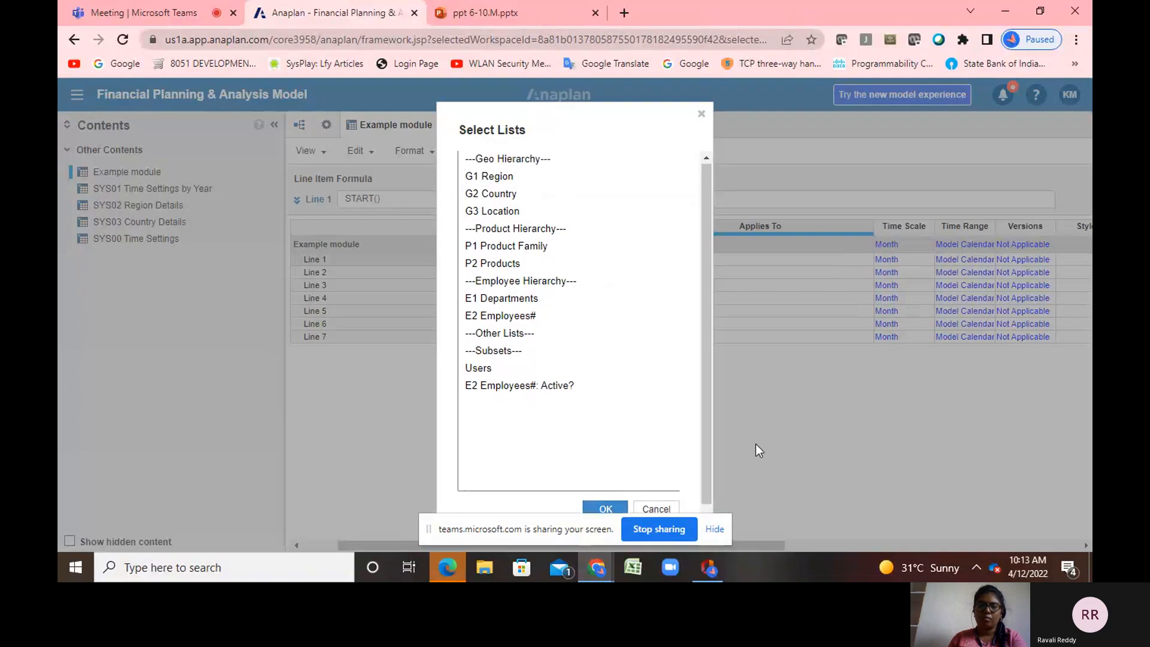
click(701, 114)
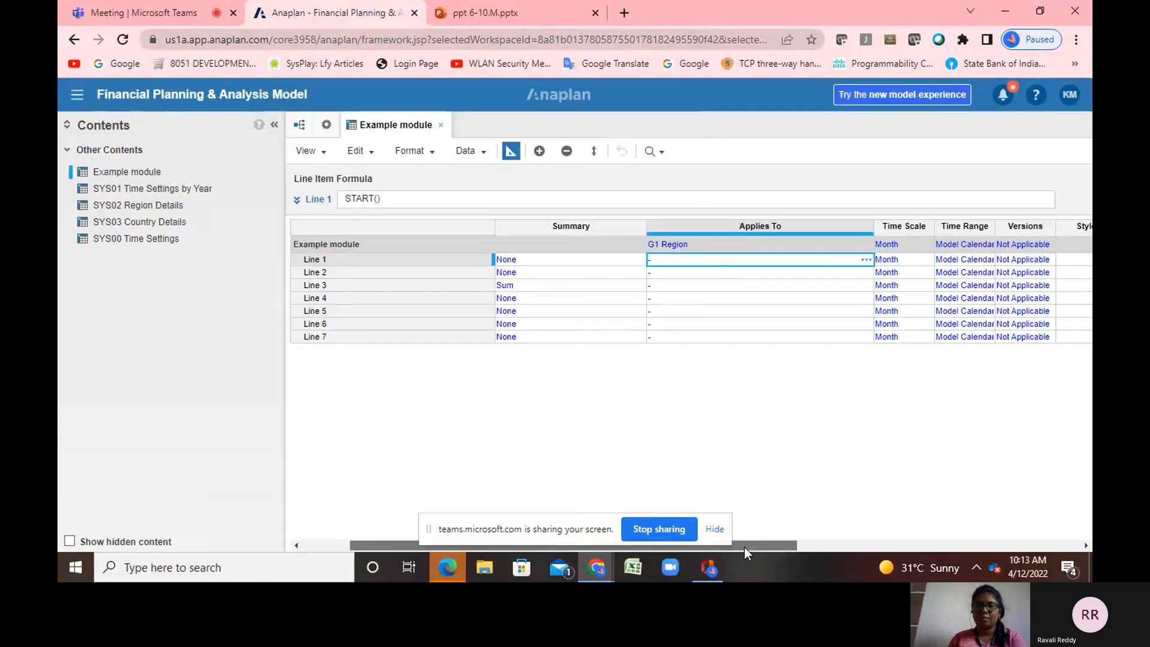
Examine the Time Scale choices for Line 1, keeping Month, and accept the dimensionality confirmation
drag(744, 546, 761, 547)
click(769, 261)
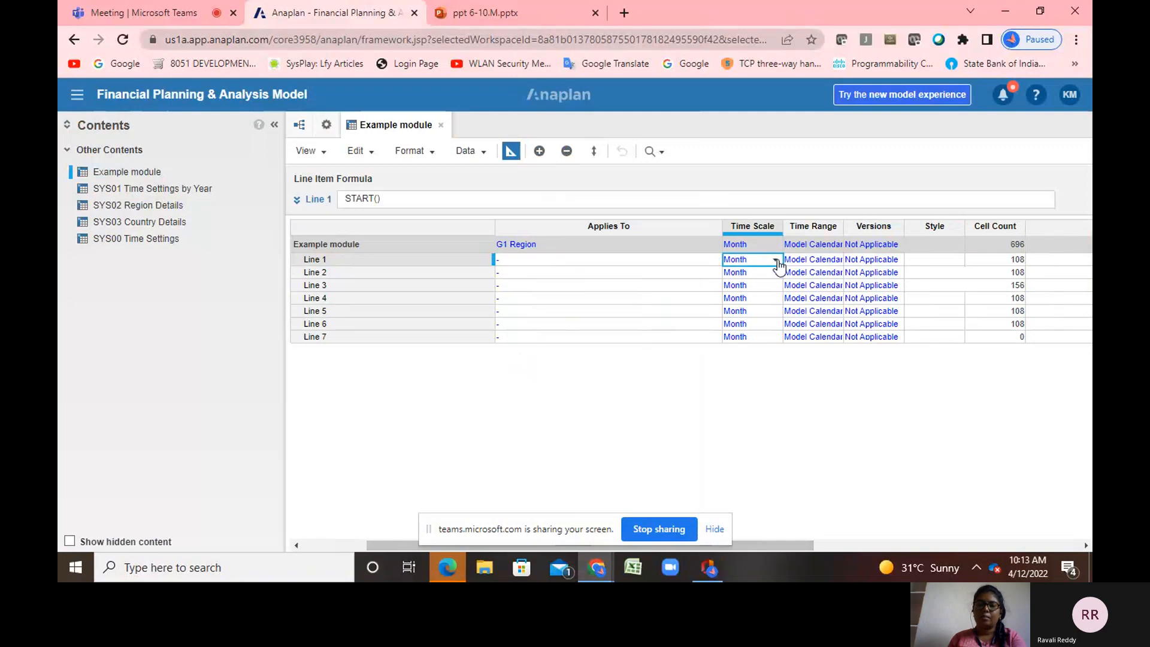
click(775, 260)
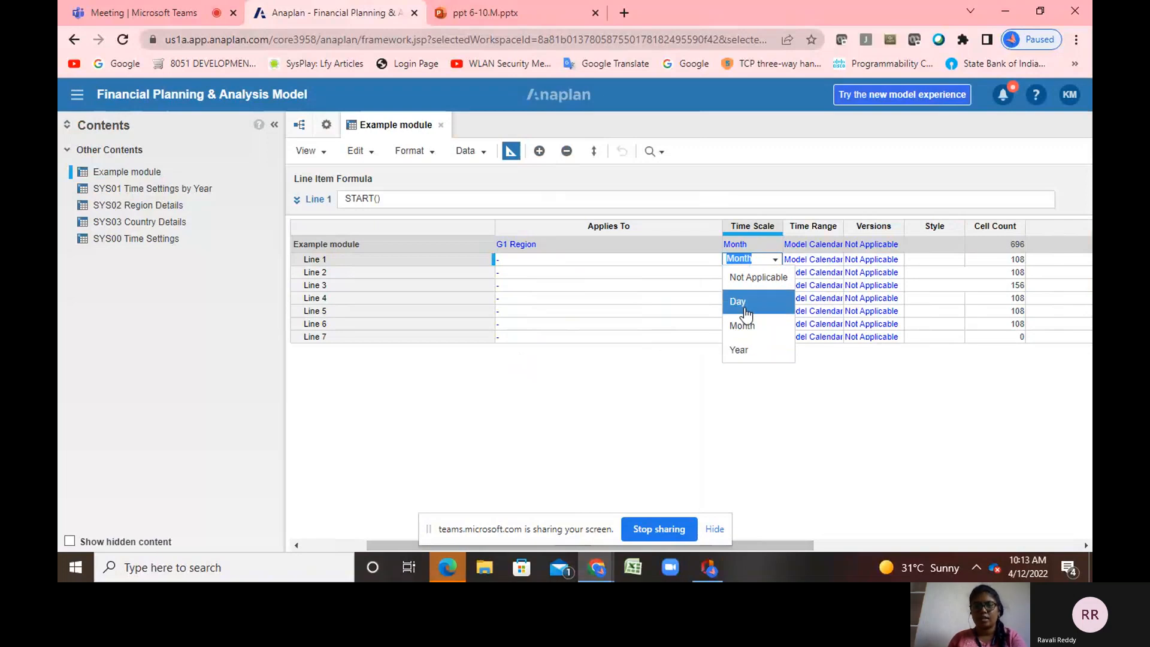
click(755, 371)
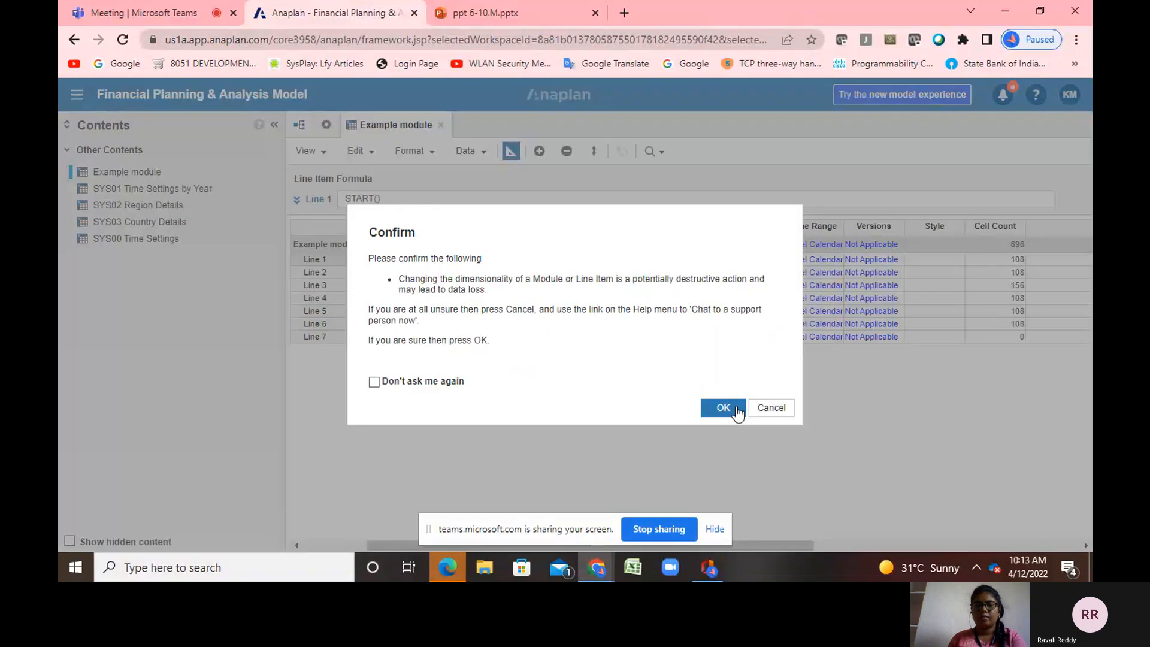
click(738, 411)
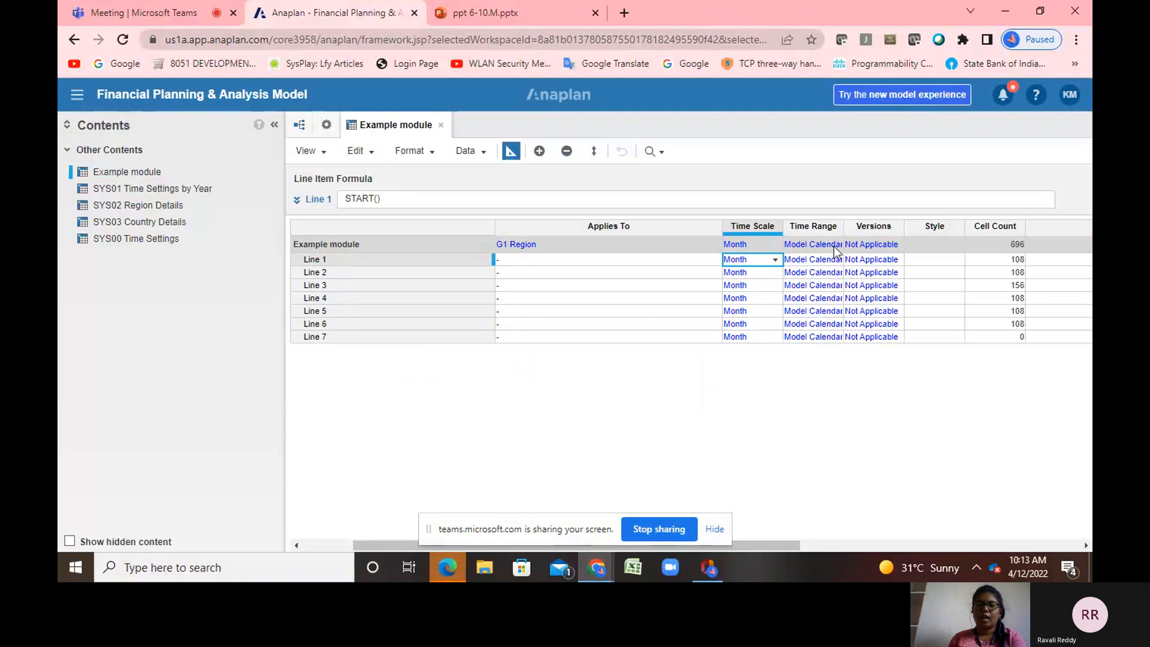
Examine the Time Range choices for the line items, keeping Model Calendar, and accept the dimensionality confirmation
click(816, 274)
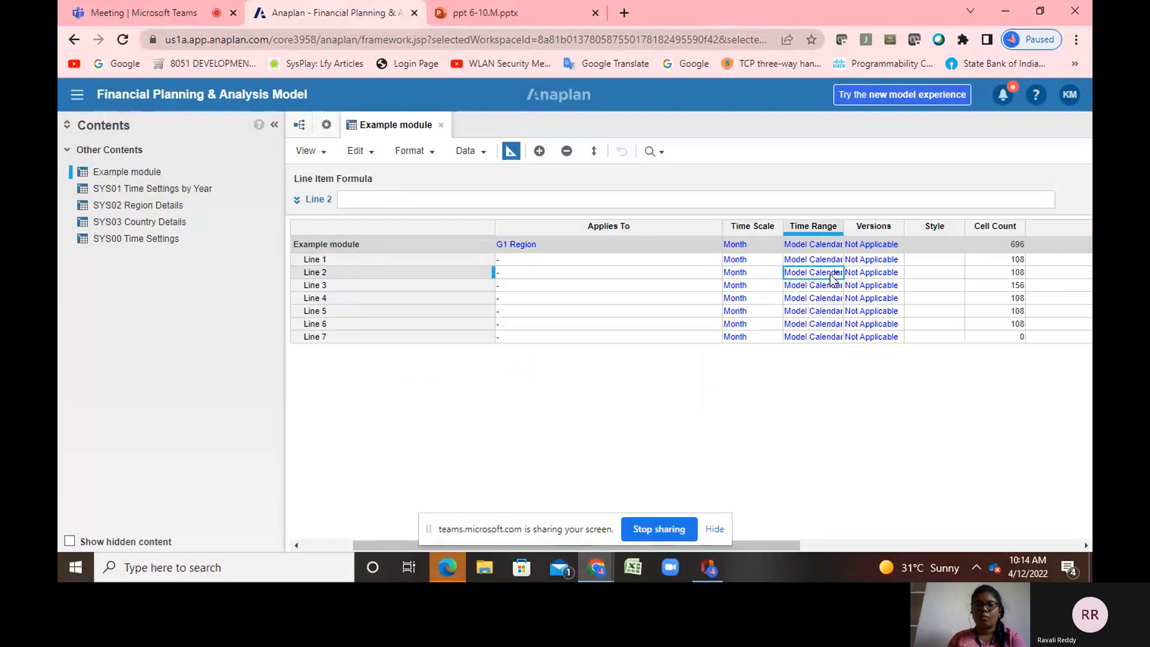
click(837, 279)
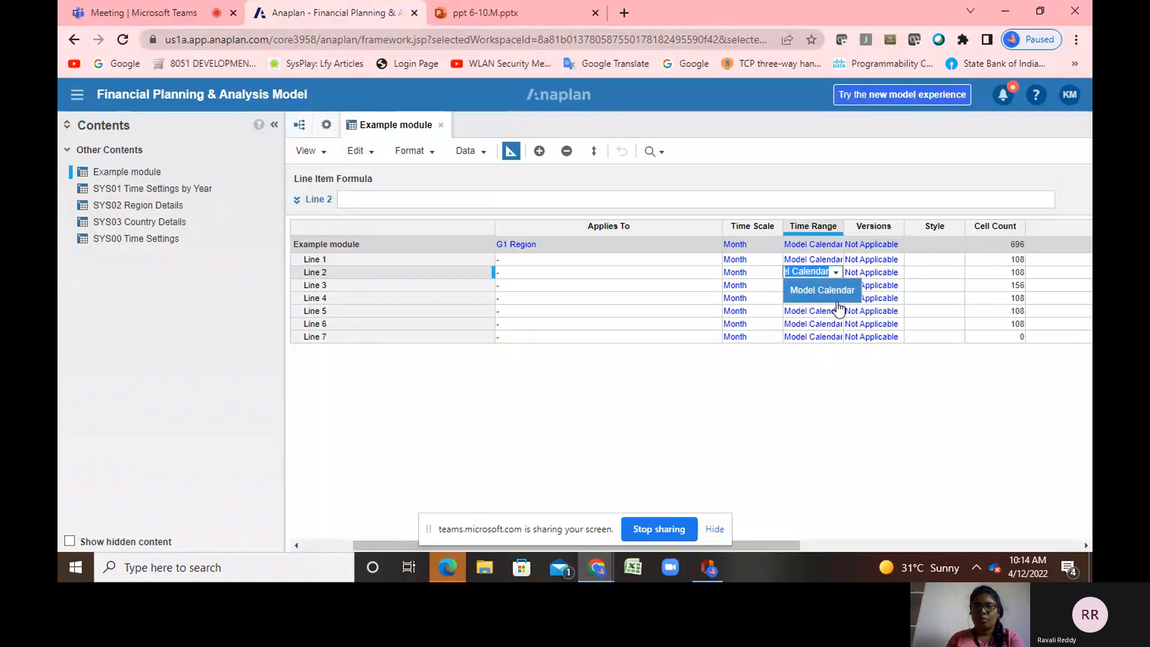
click(822, 325)
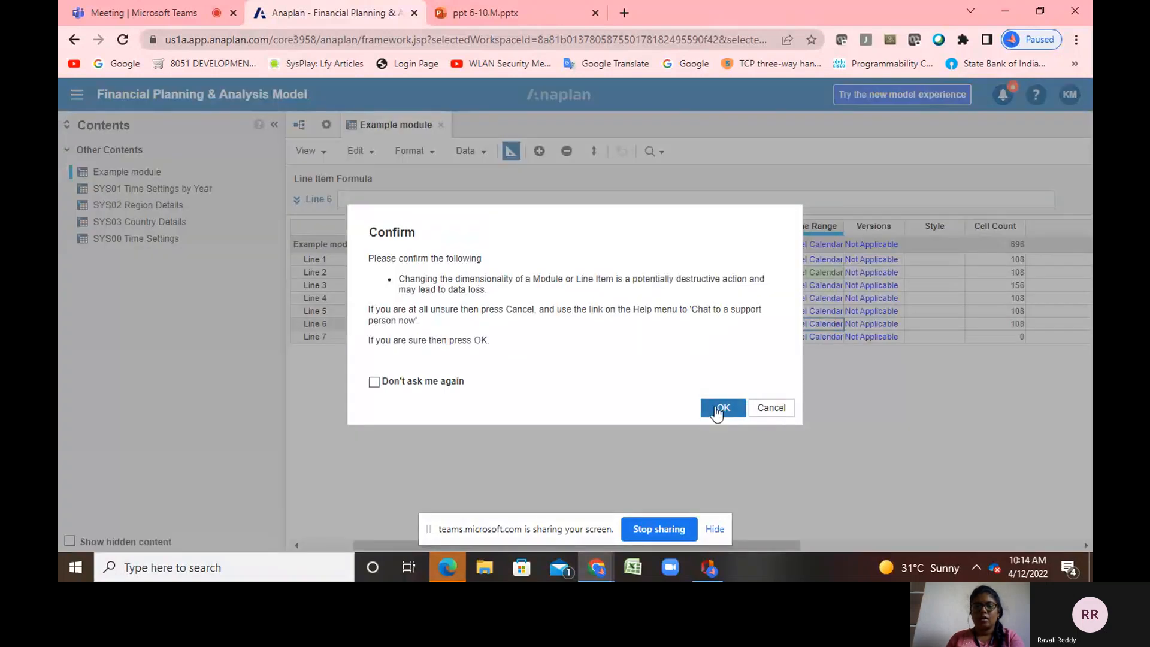
click(719, 410)
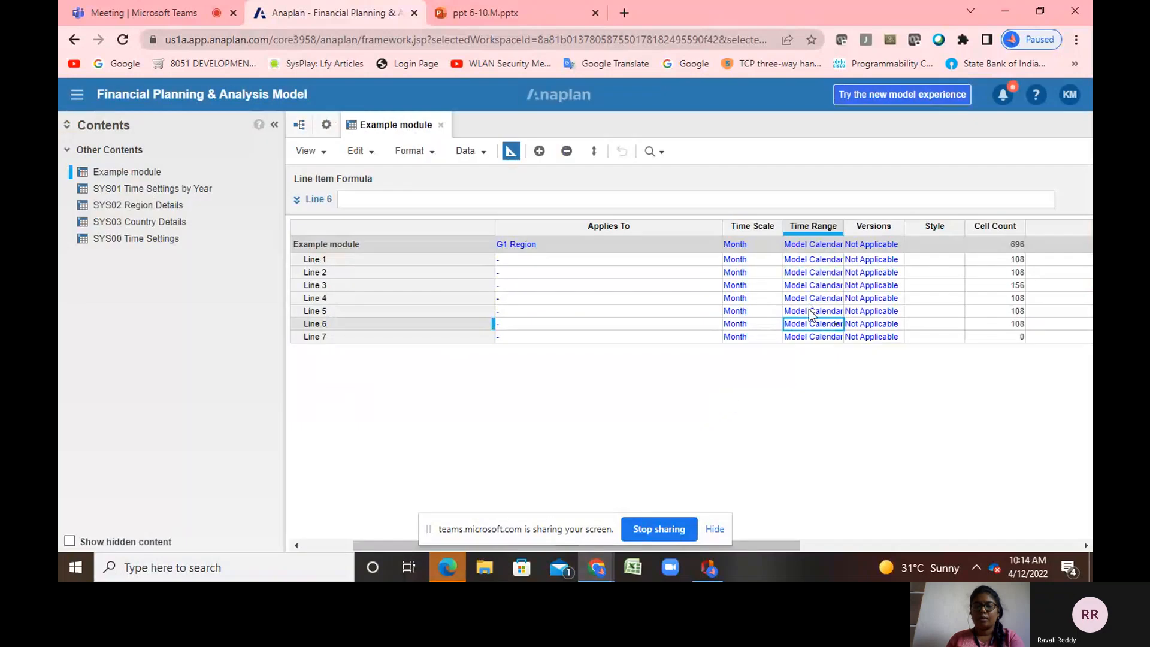
Examine the Versions choices for Line 1, keeping Not Applicable, and accept the dimensionality confirmation
click(882, 261)
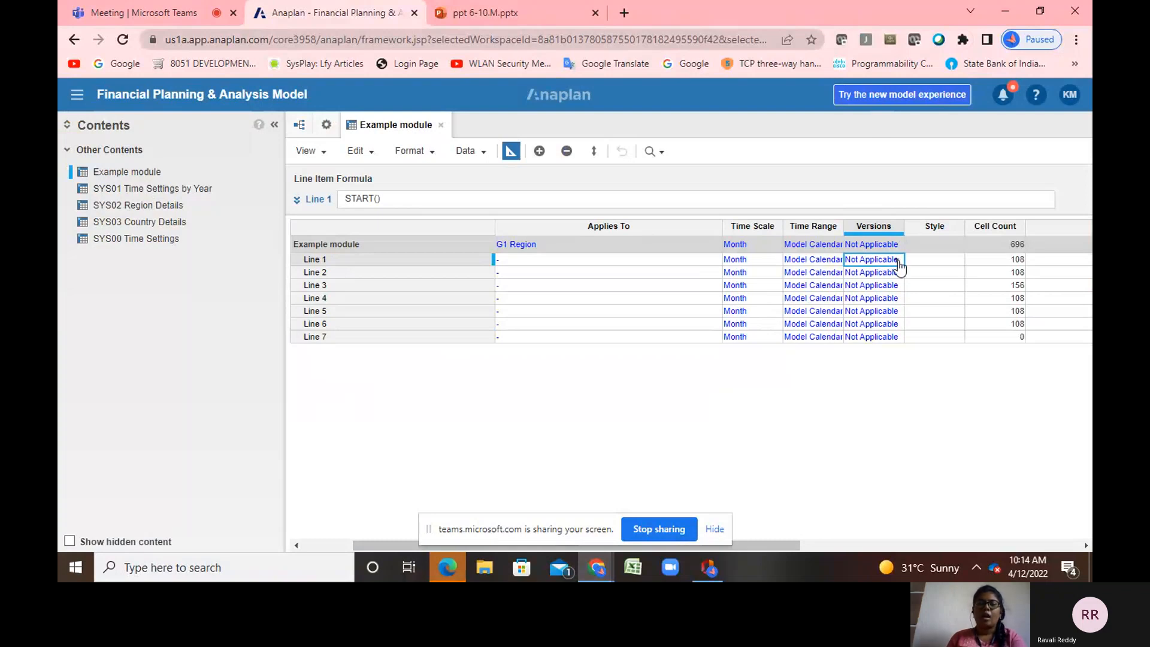
click(897, 263)
click(897, 262)
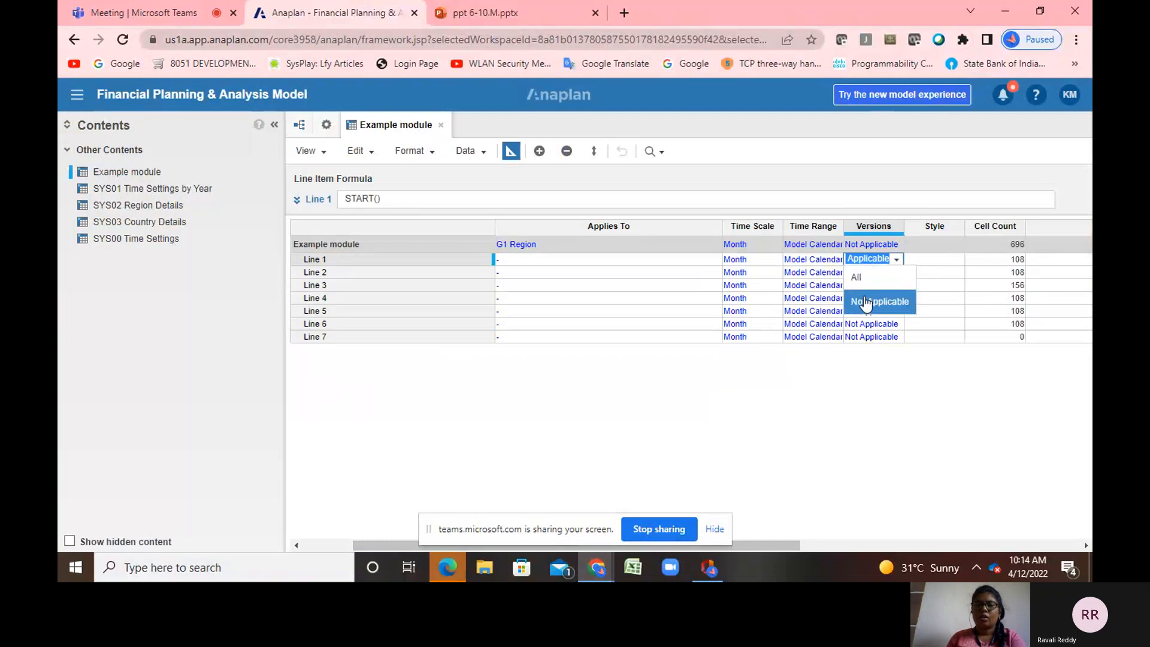
click(873, 374)
click(723, 409)
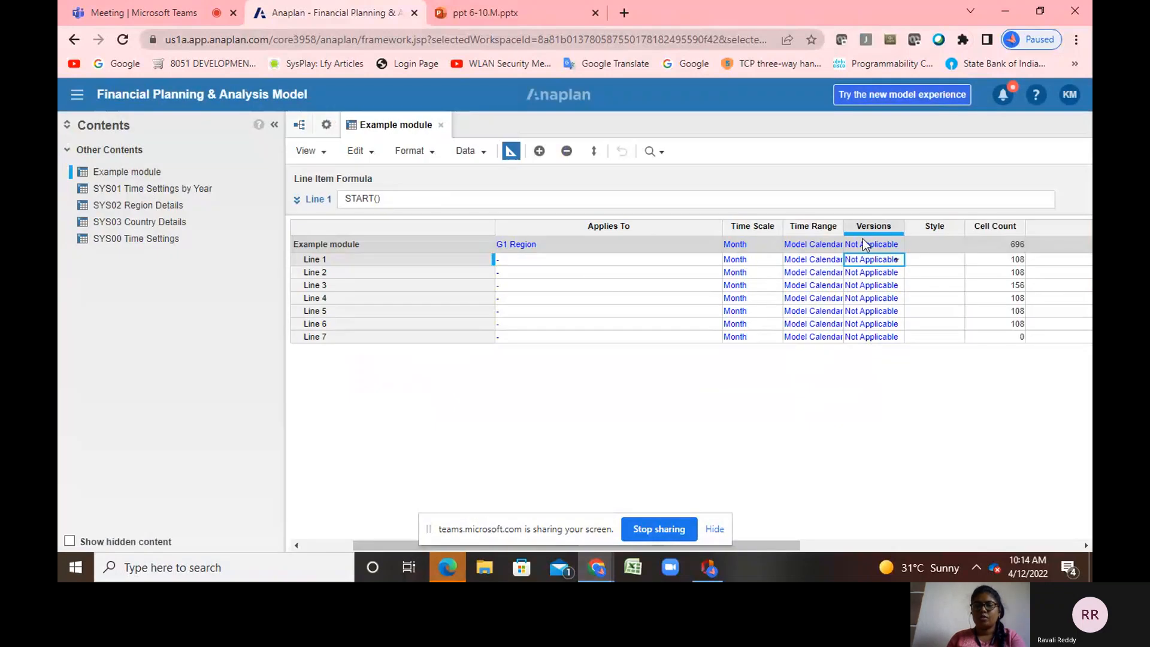
Examine the Style choices for Line 1 without choosing one, and view the Cell Count and Notes columns
click(933, 261)
click(957, 261)
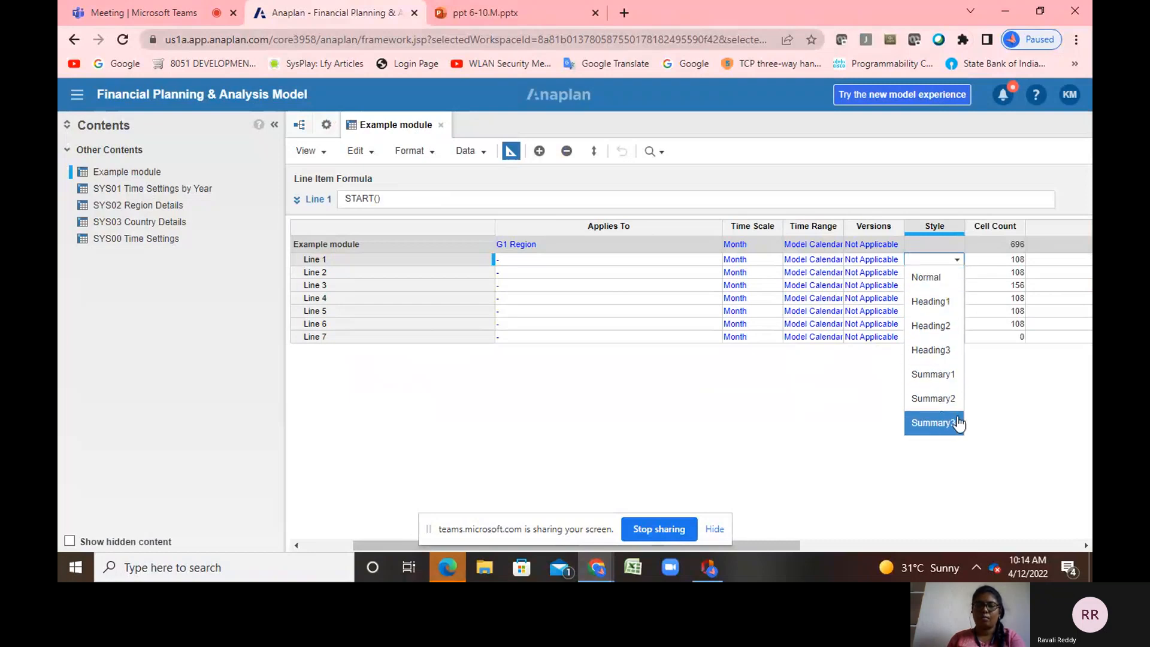
click(999, 406)
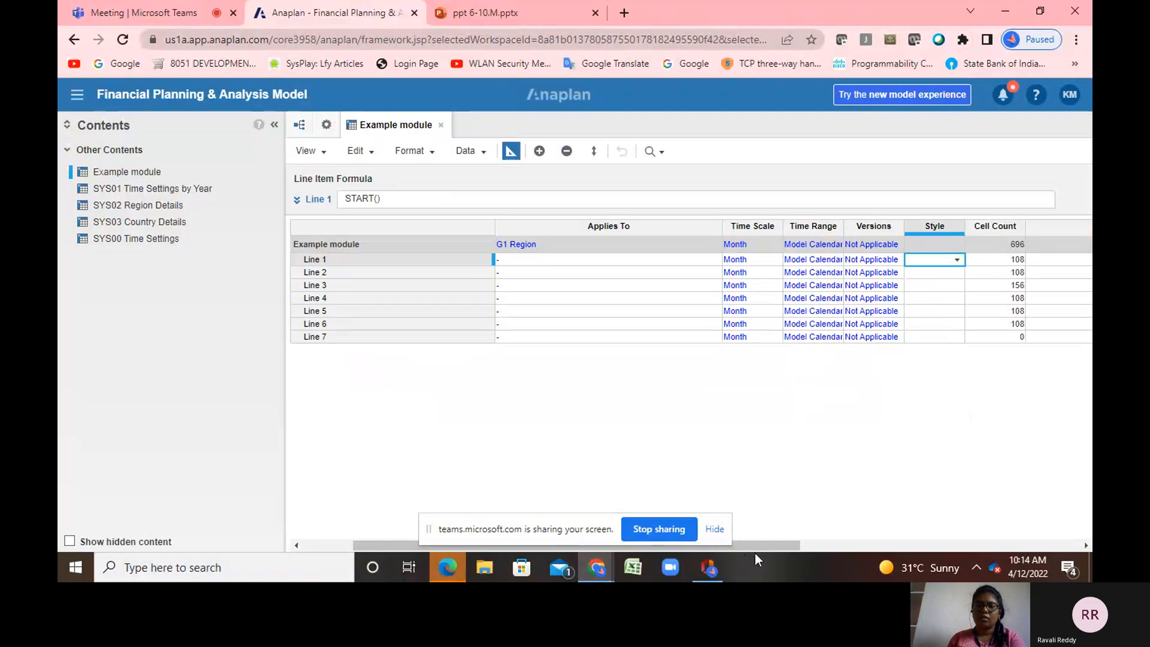
drag(755, 549, 785, 549)
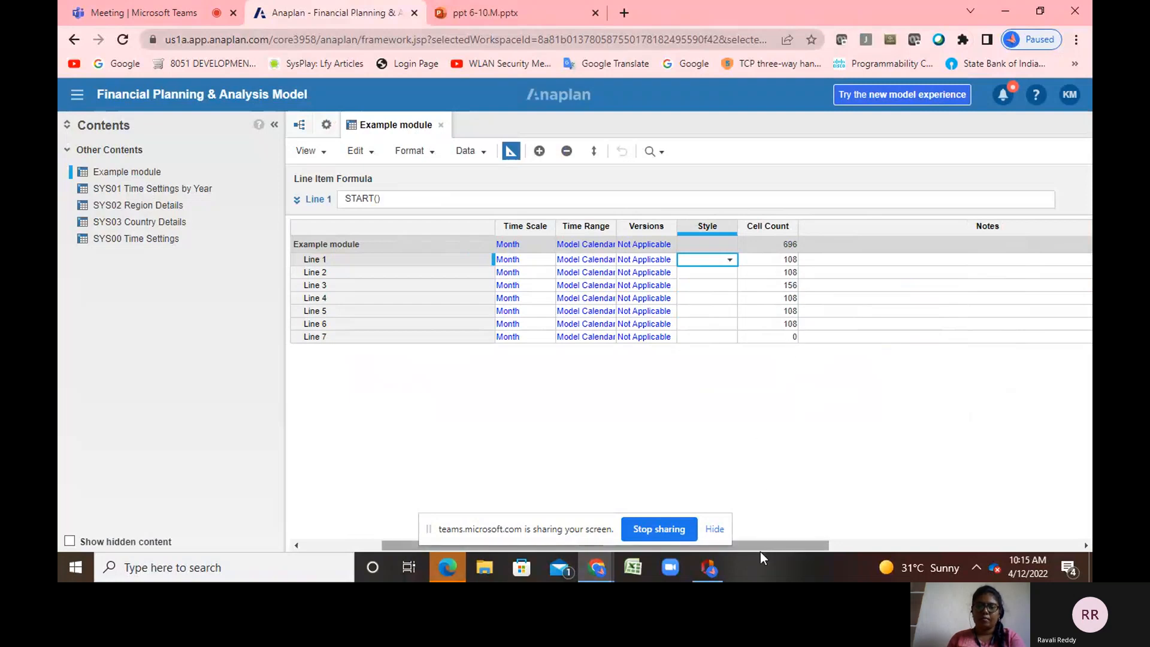
drag(760, 546, 767, 548)
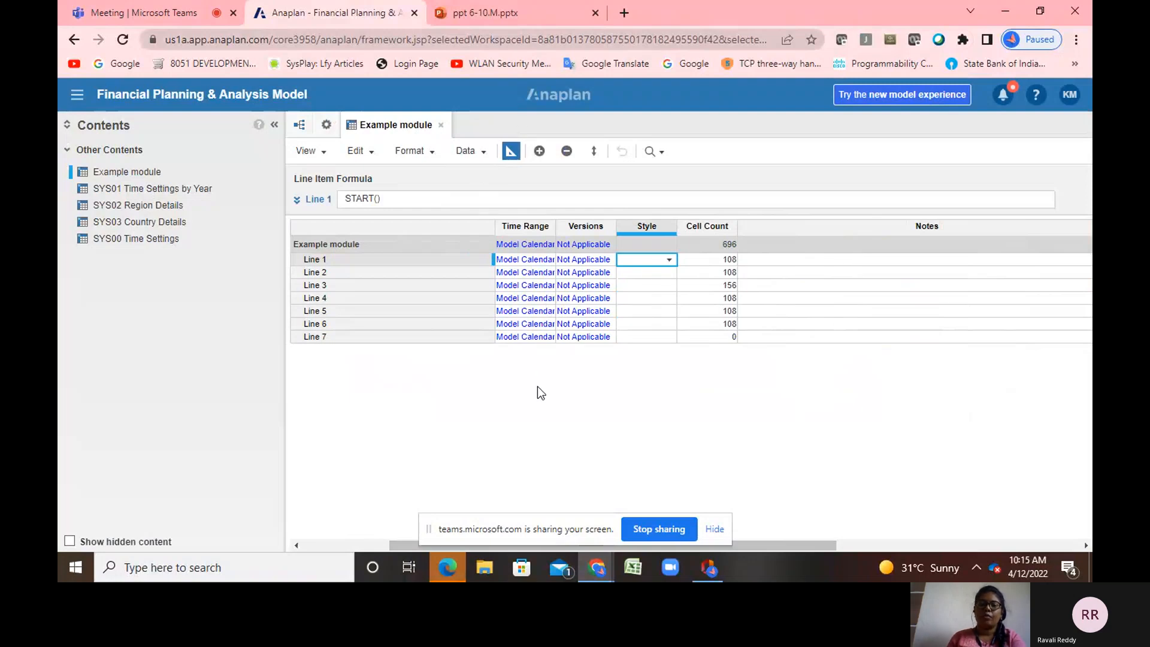
Switch to the PowerPoint presentation and show the slide listing the blueprint view settings
click(469, 23)
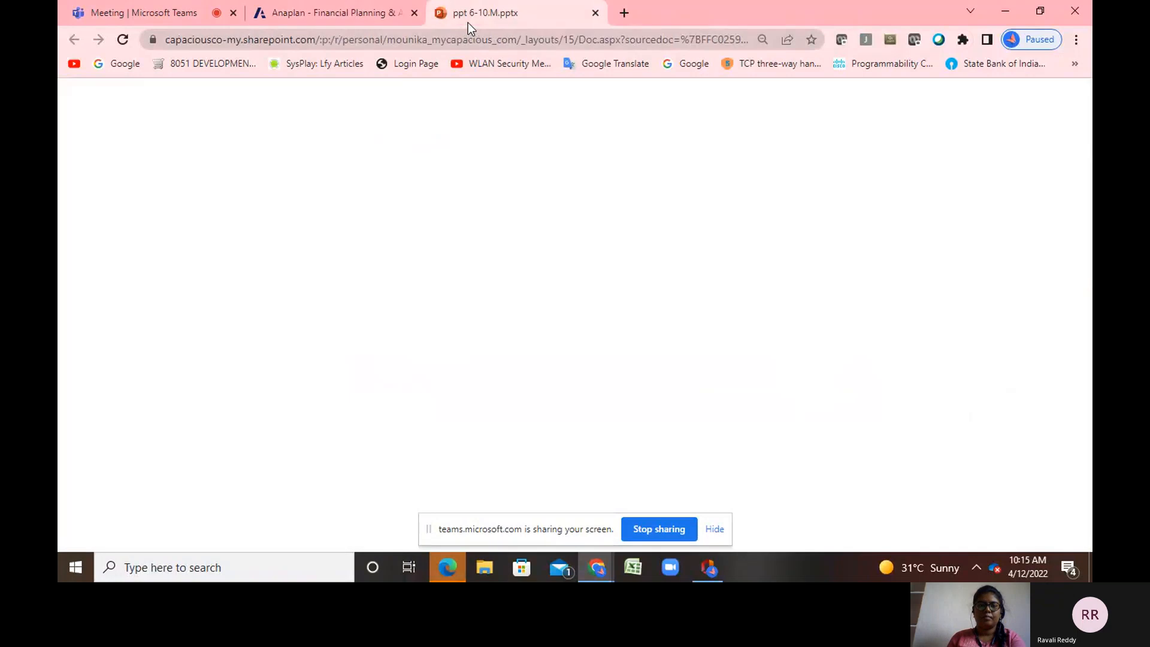
scroll(126, 420, down, 3)
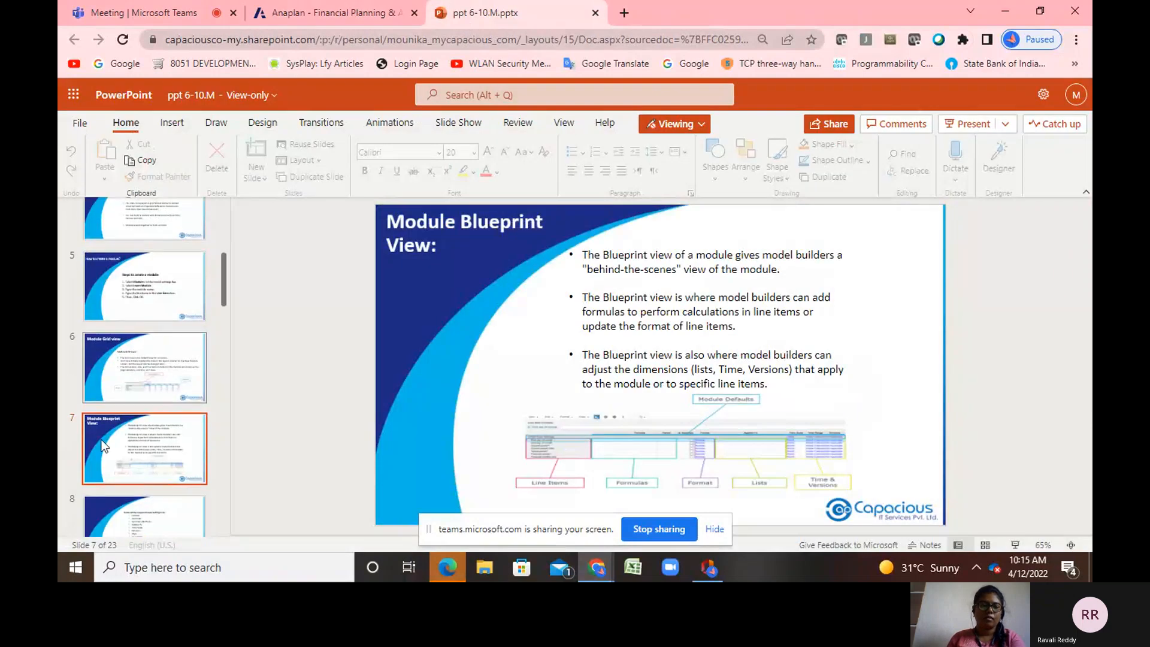
click(123, 432)
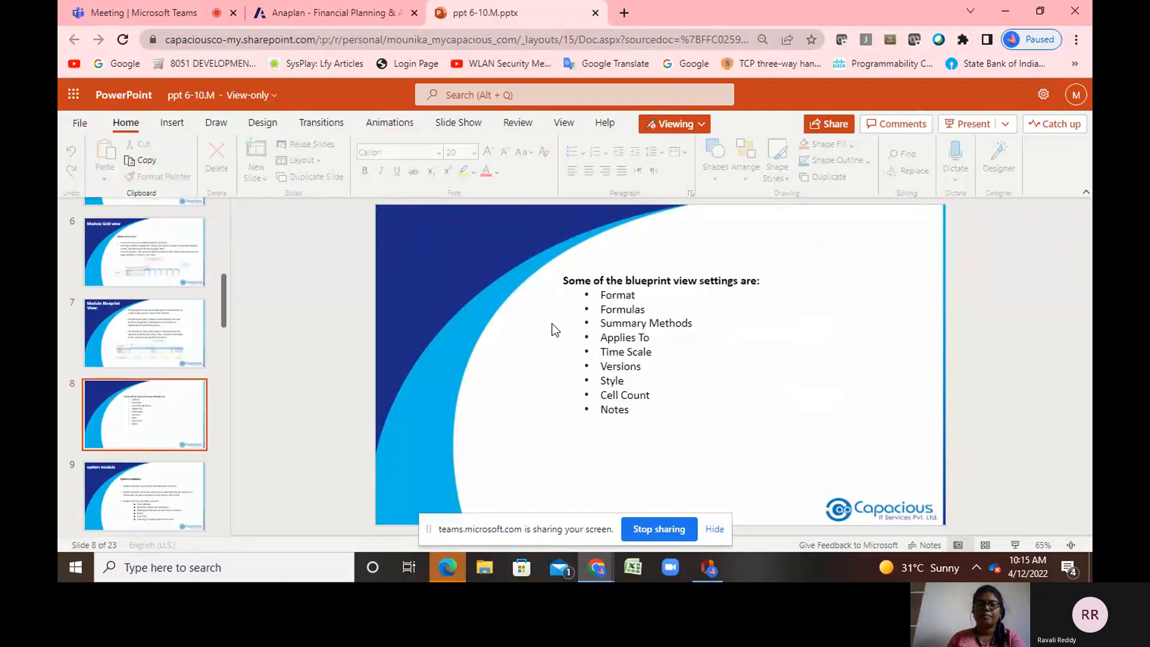
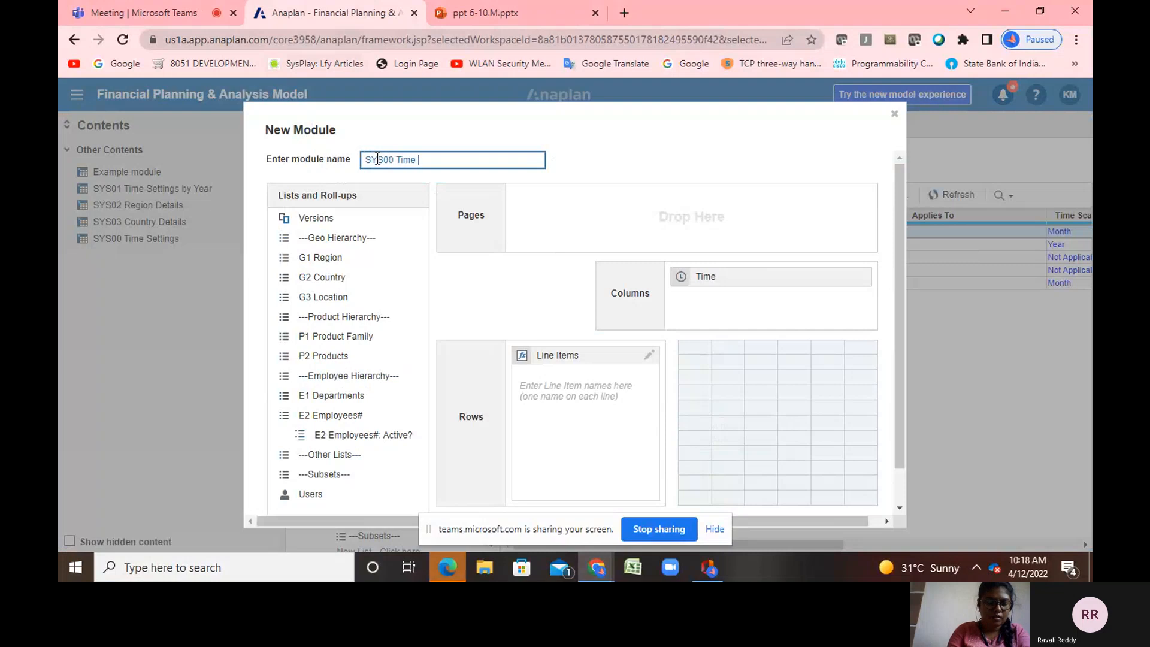
Name the new module SYS00 Time Settings, paste its line items from First day of Month to Forecast Months Only, and try to create it
text(Settings)
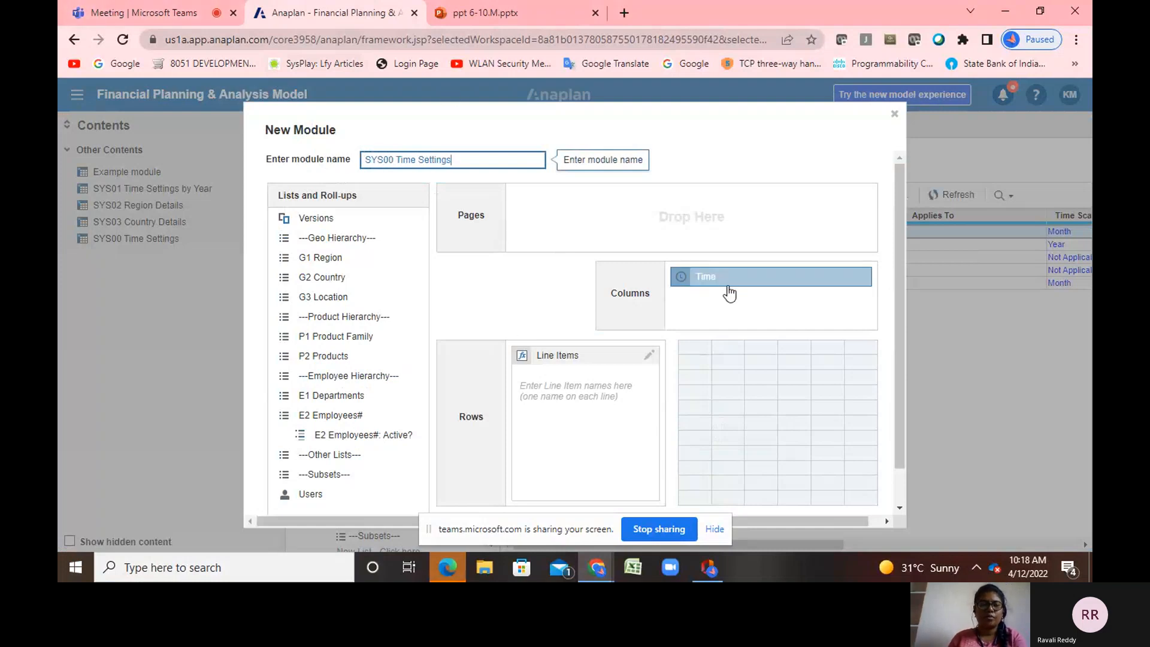
scroll(728, 298, down, 1)
click(554, 343)
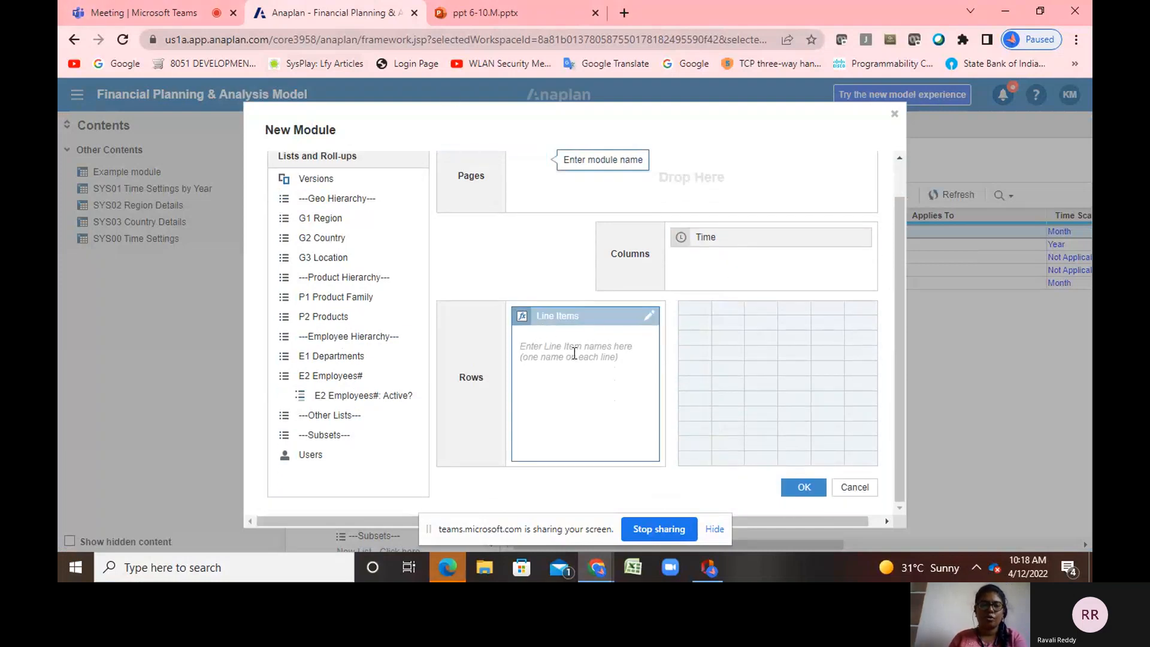
click(535, 347)
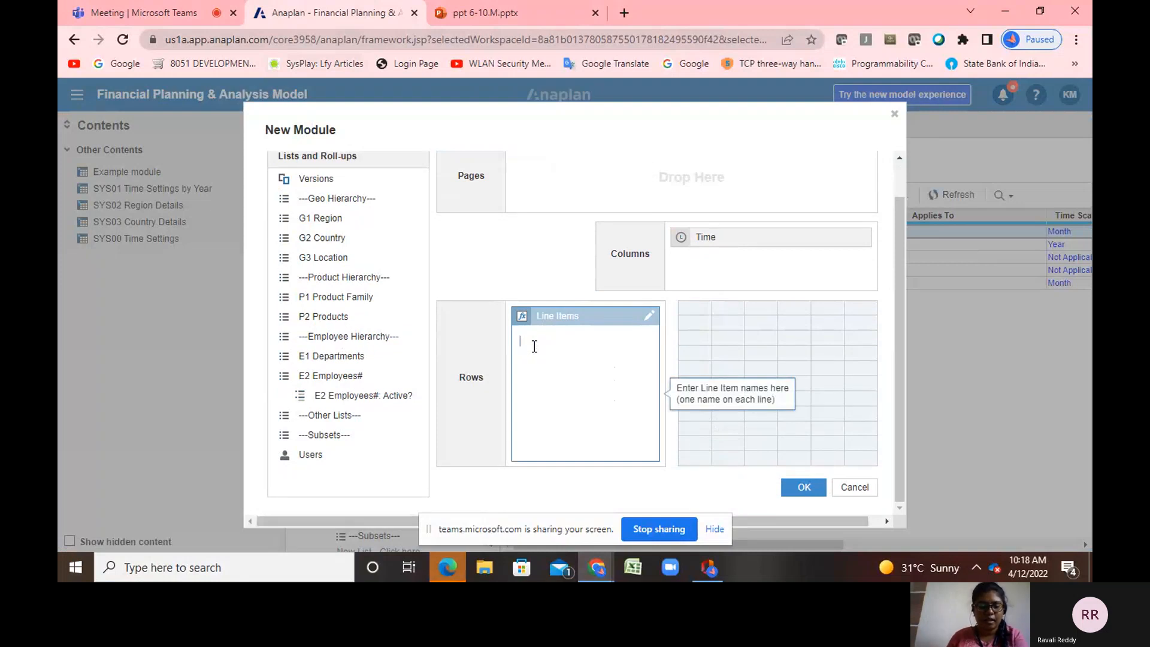
key(ctrl+v)
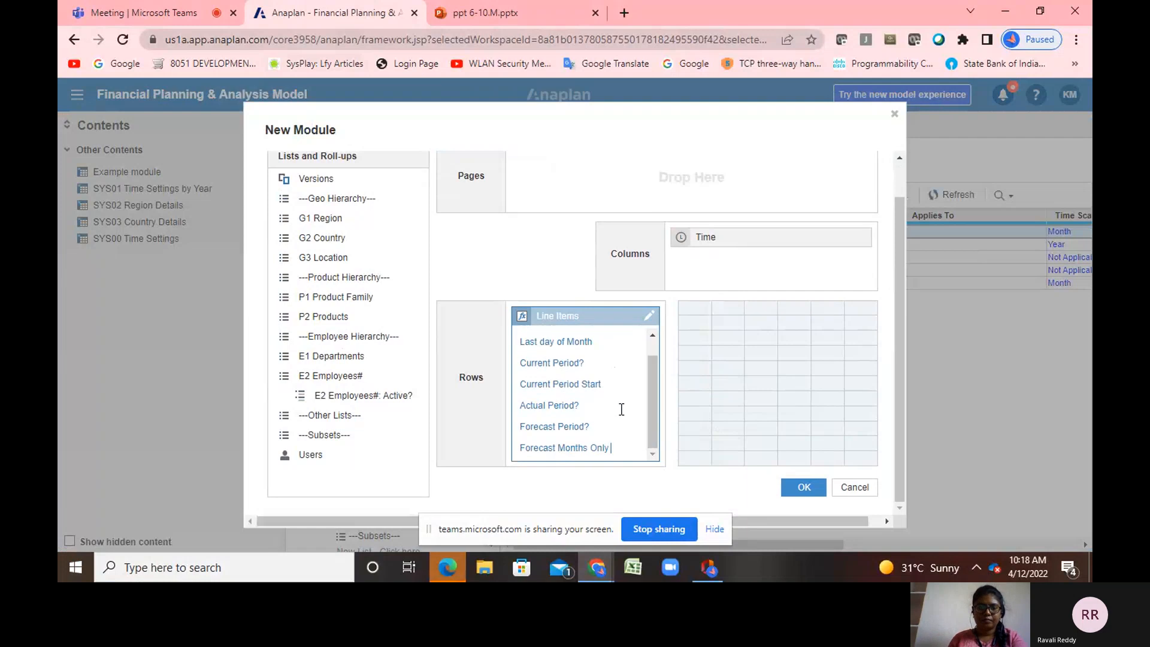
click(799, 487)
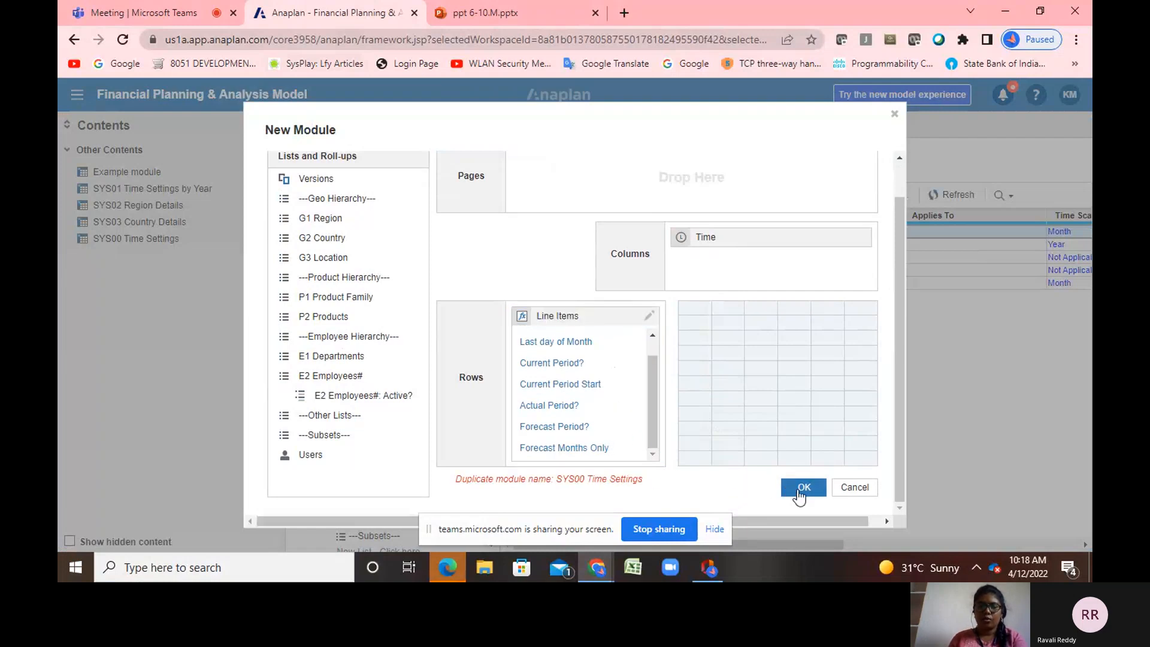
Create the new module under the name SYS000 Time Settings and open its blueprint view
scroll(576, 414, up, 1)
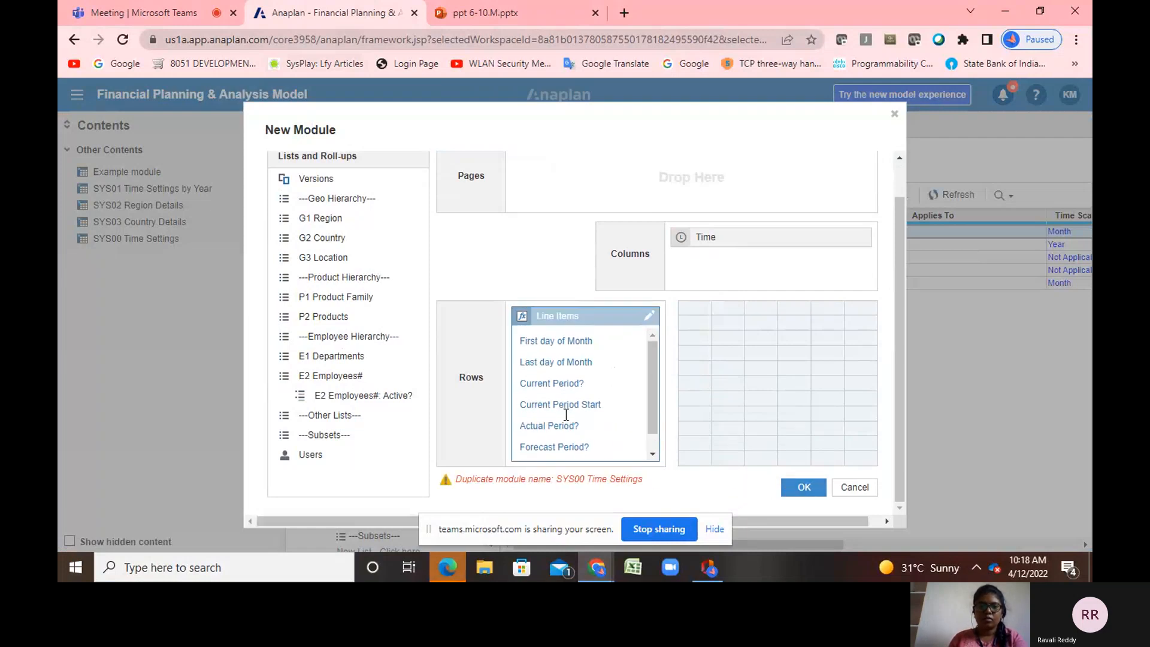
scroll(491, 247, up, 1)
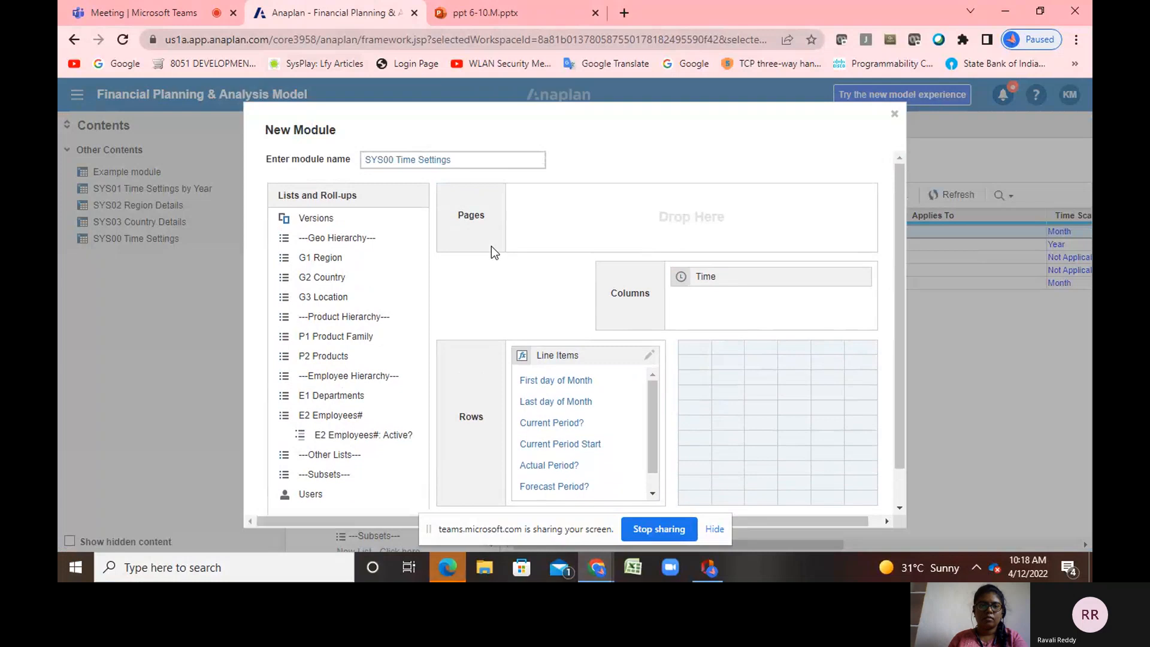
click(395, 160)
text(0)
scroll(599, 437, down, 2)
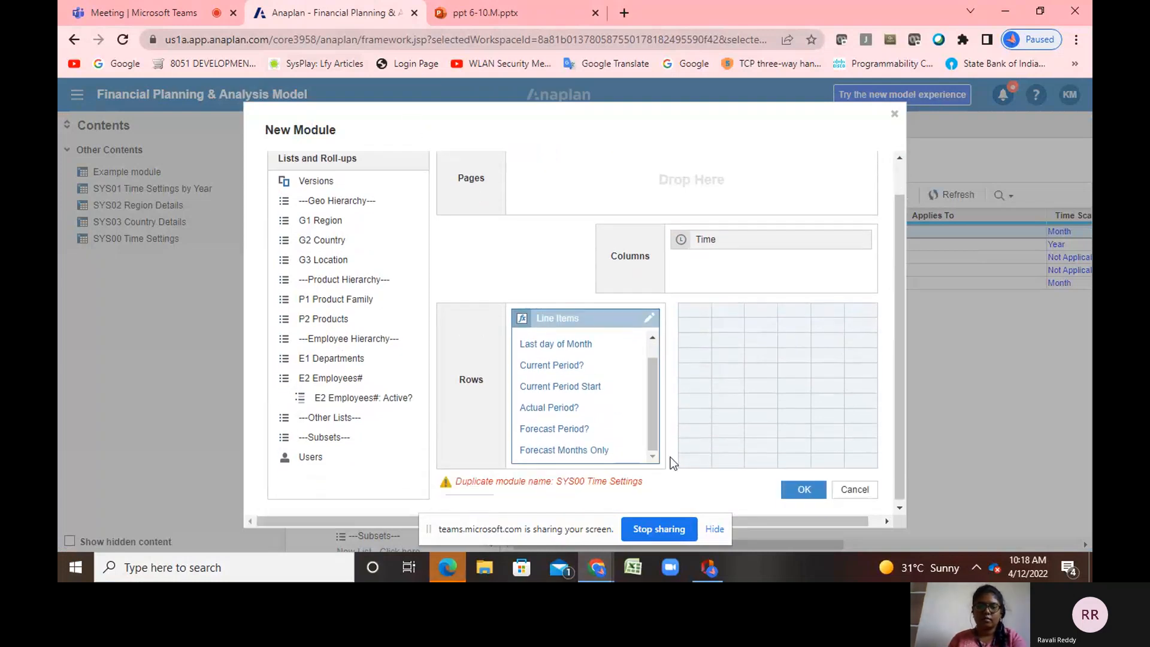
click(794, 488)
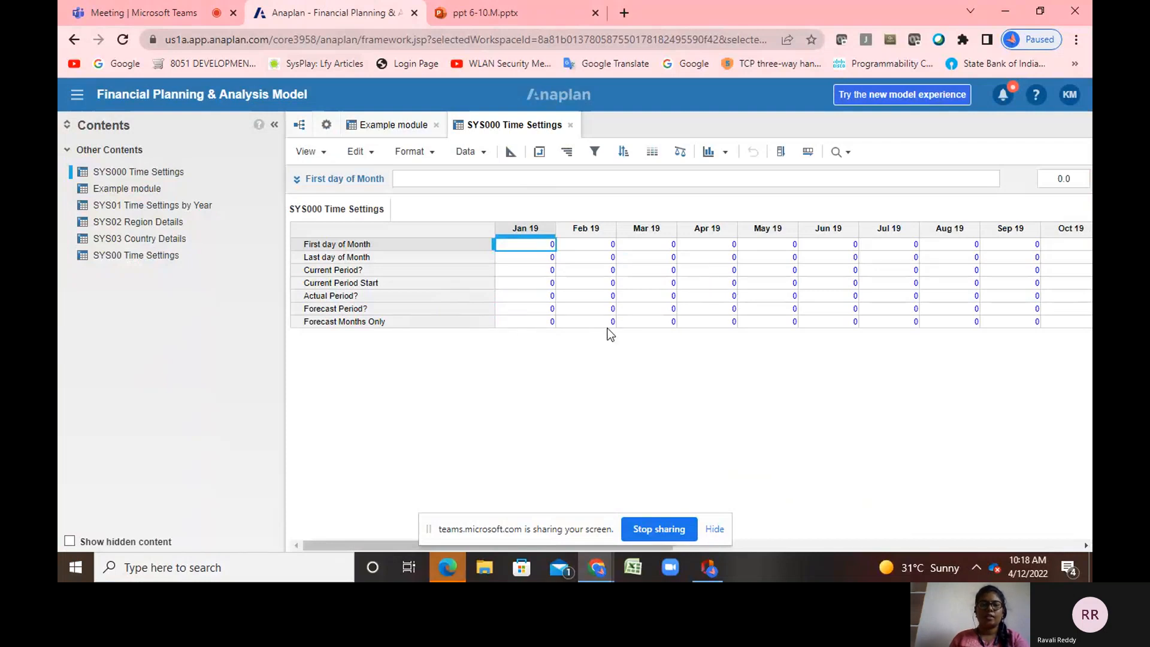
click(510, 155)
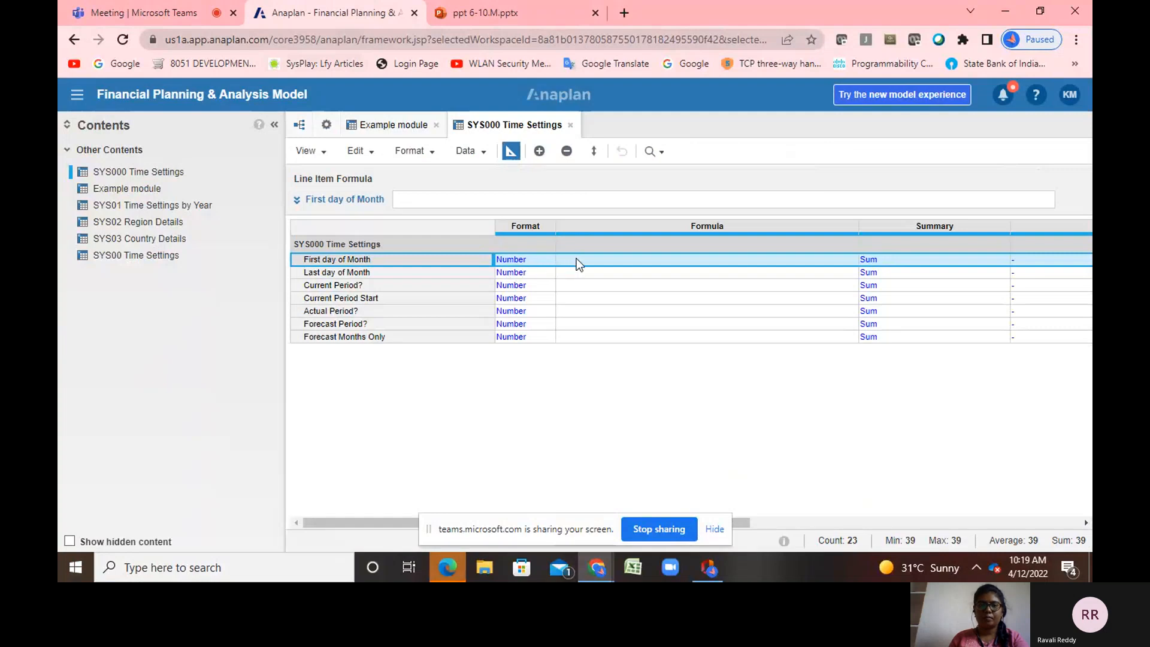
Try to set START() as the formula for the First day of Month line item, and discard the formula entry
click(576, 259)
click(435, 261)
click(405, 199)
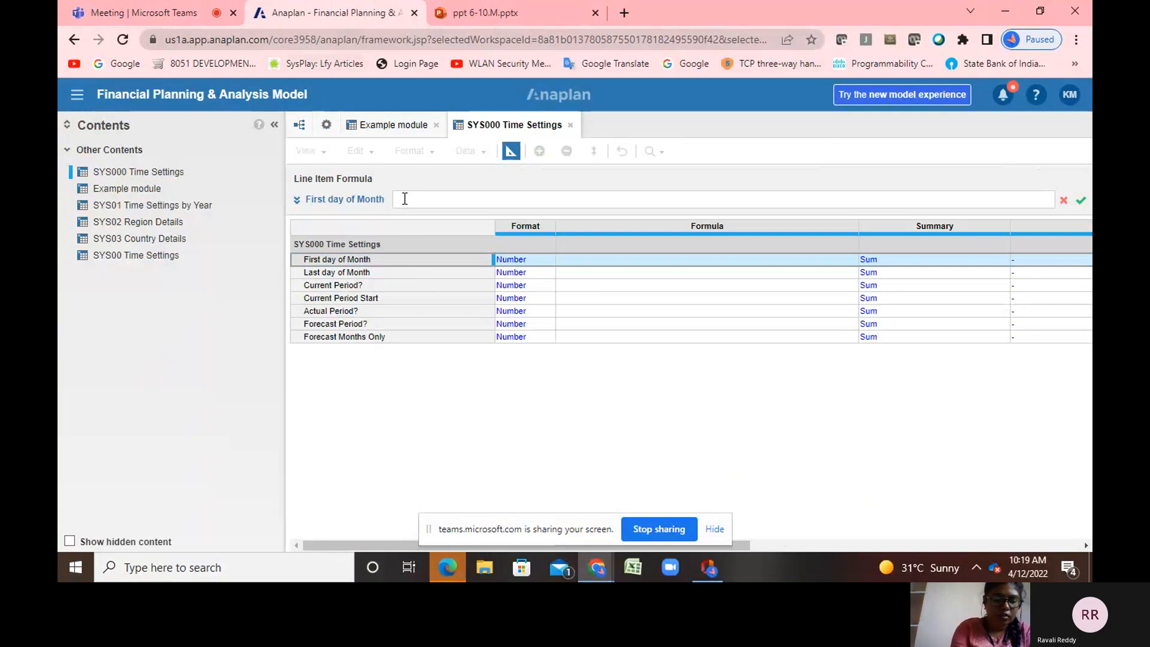
text(START()
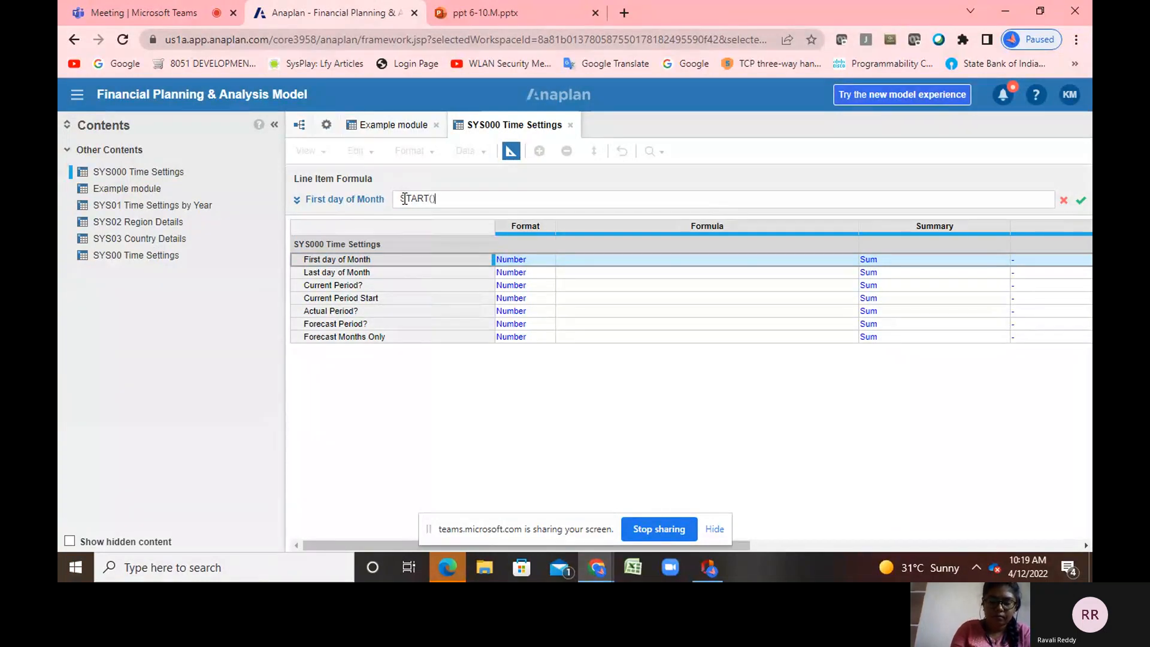
key(Return)
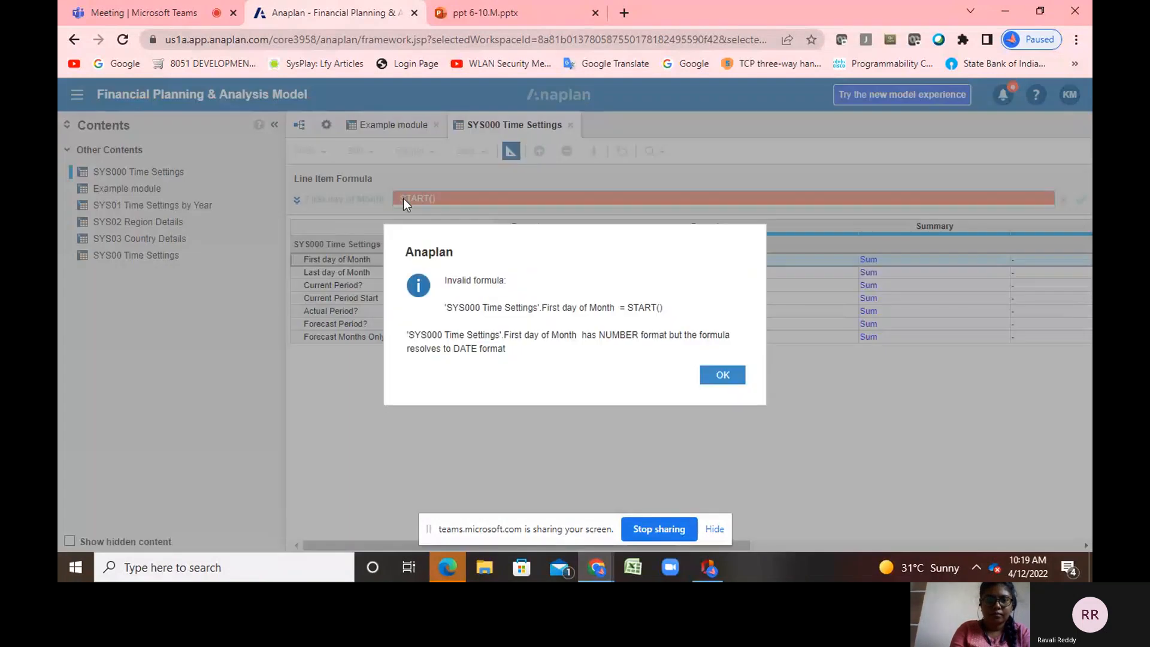
click(723, 376)
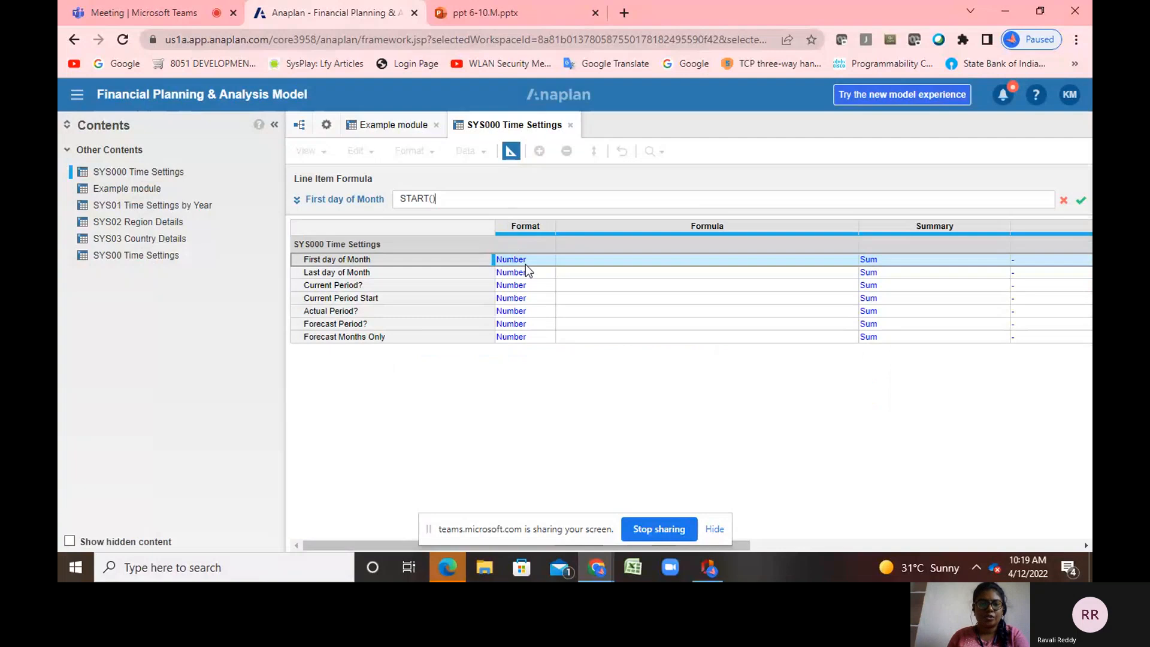
click(526, 264)
click(523, 261)
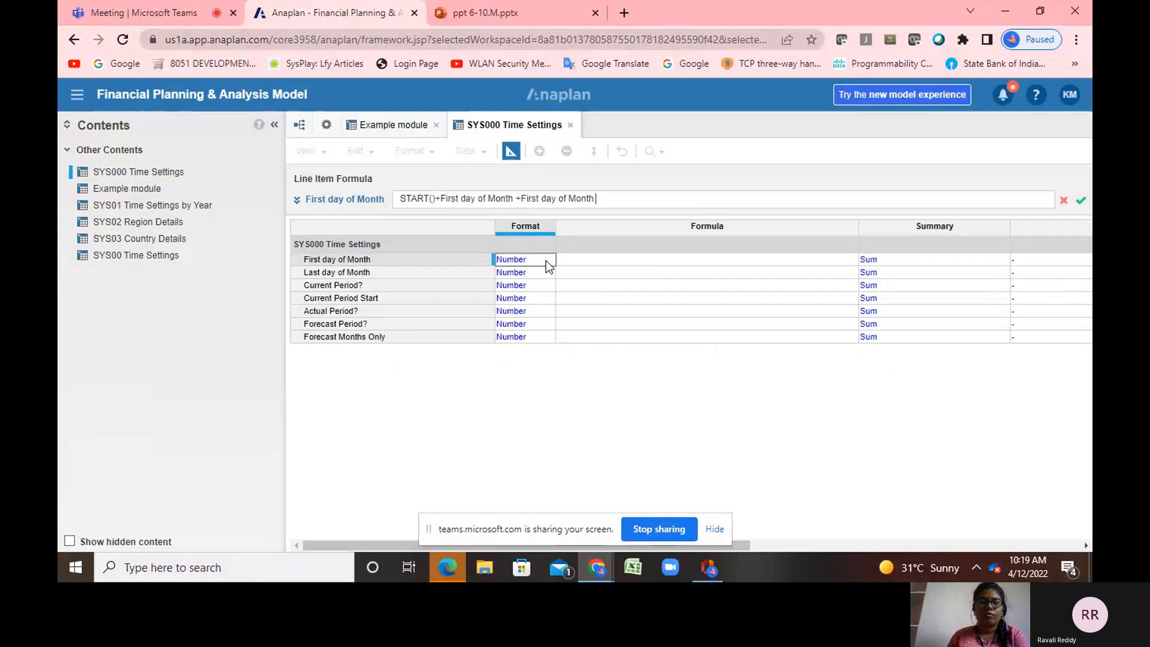
click(544, 259)
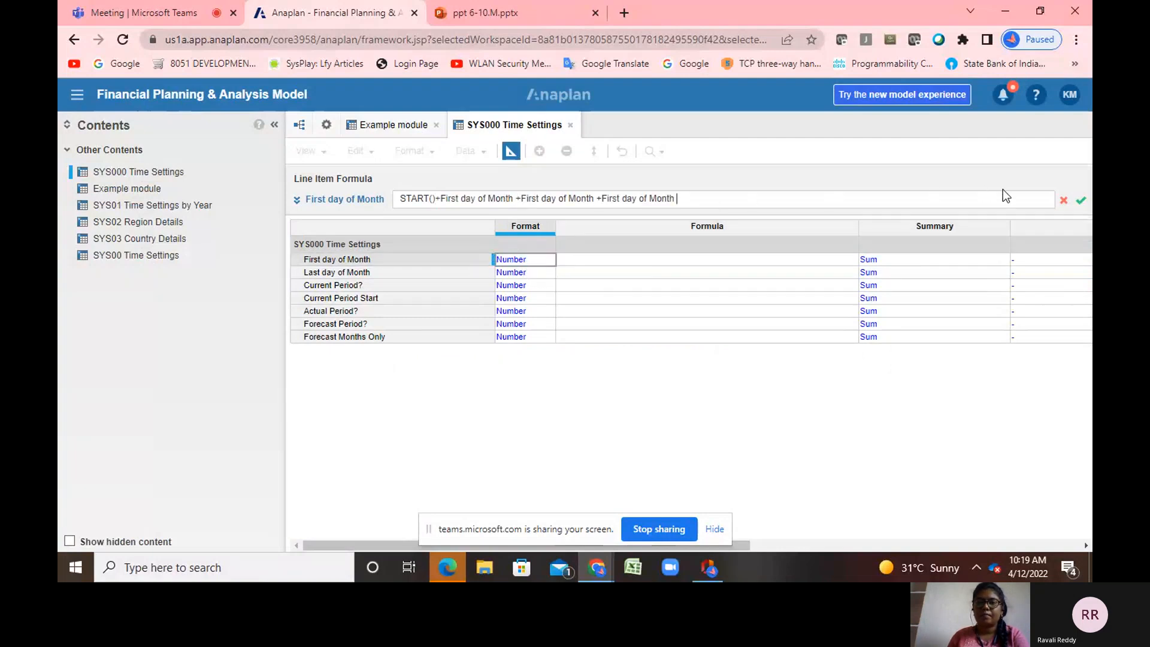
click(1064, 200)
Change the format of the First day of Month line item to Date and accept the data type change
click(512, 260)
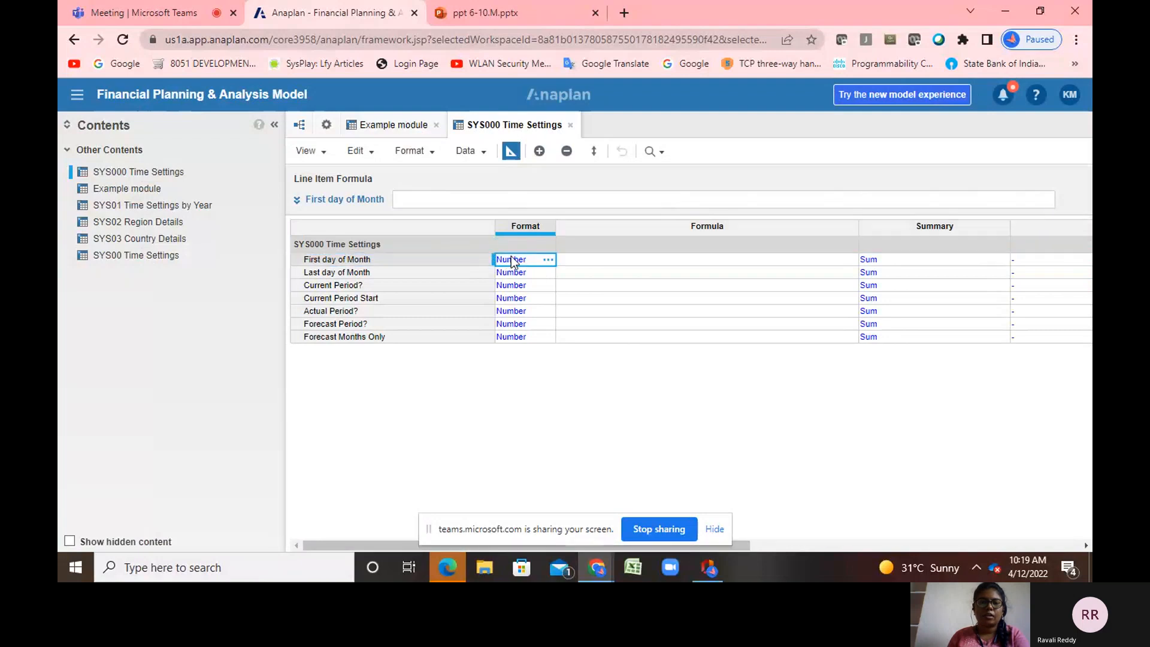
click(548, 260)
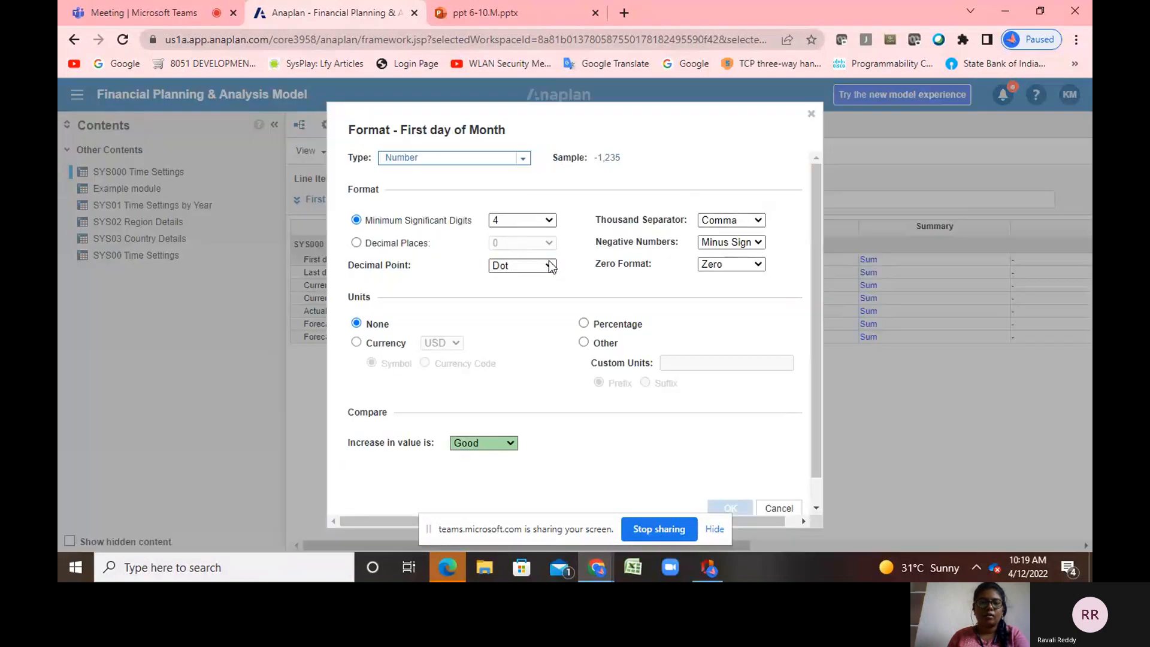
click(522, 158)
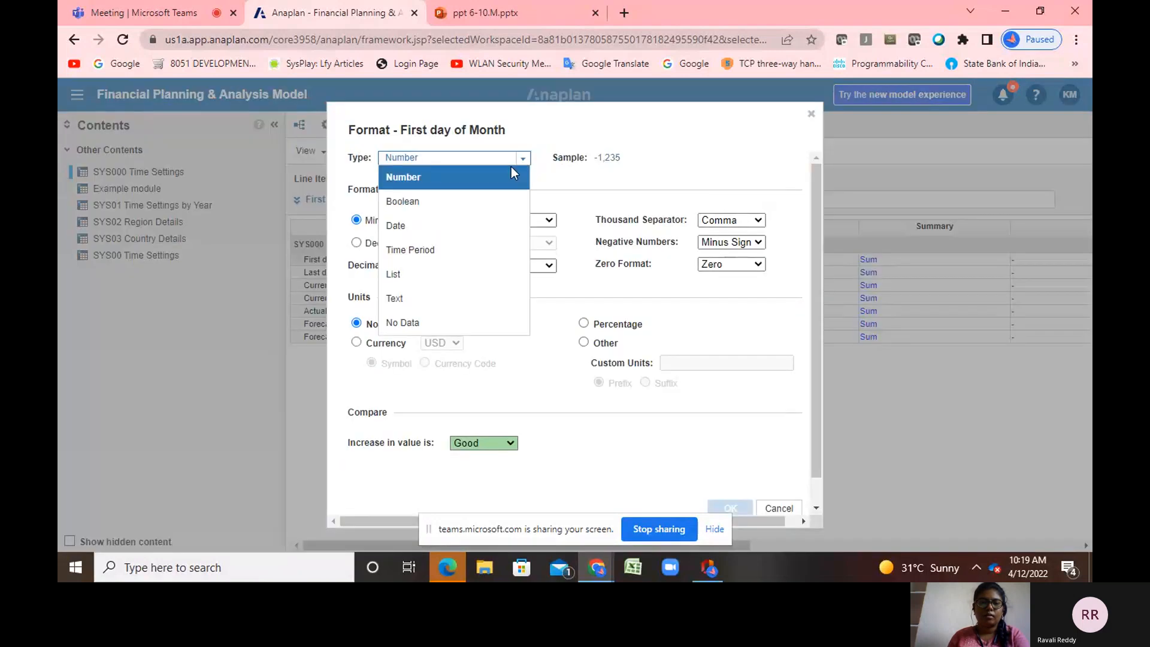
click(421, 227)
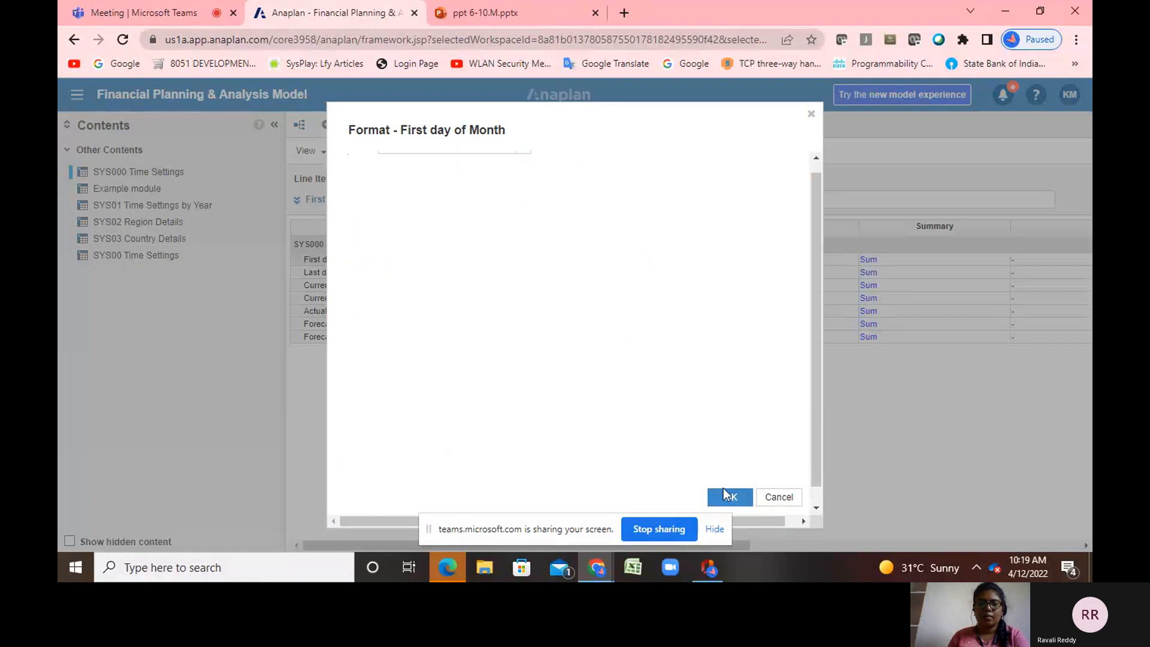
click(725, 496)
click(723, 408)
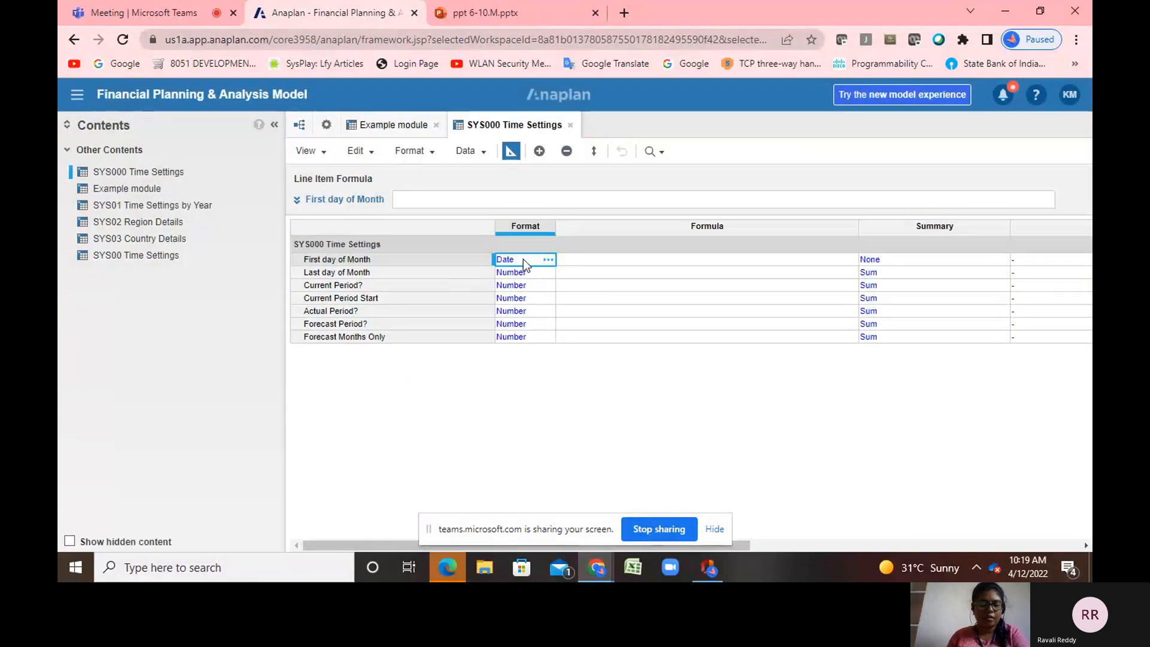
Copy the Date format from First day of Month to the Last day of Month line item
key(ctrl+c)
click(516, 271)
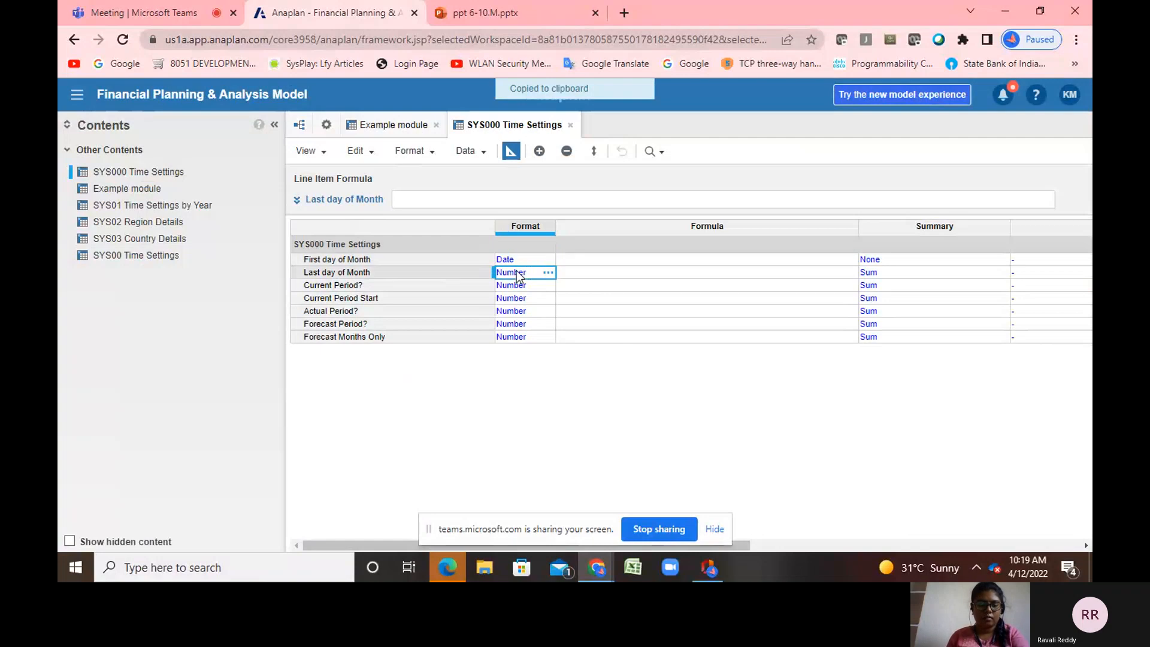
key(ctrl+v)
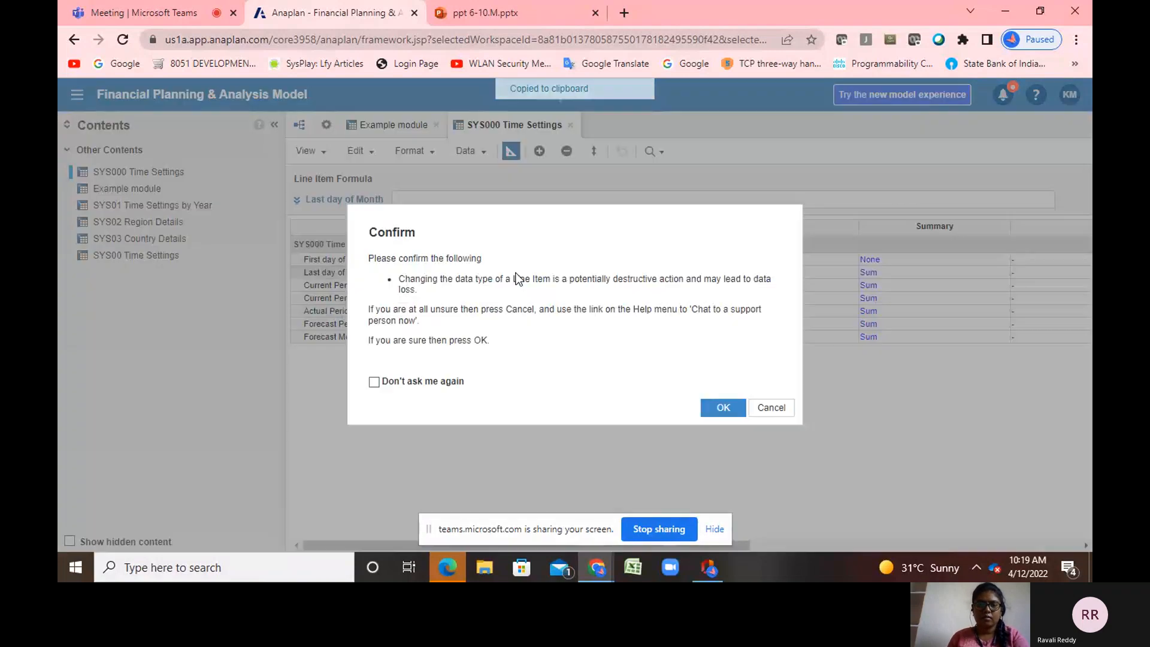
click(723, 409)
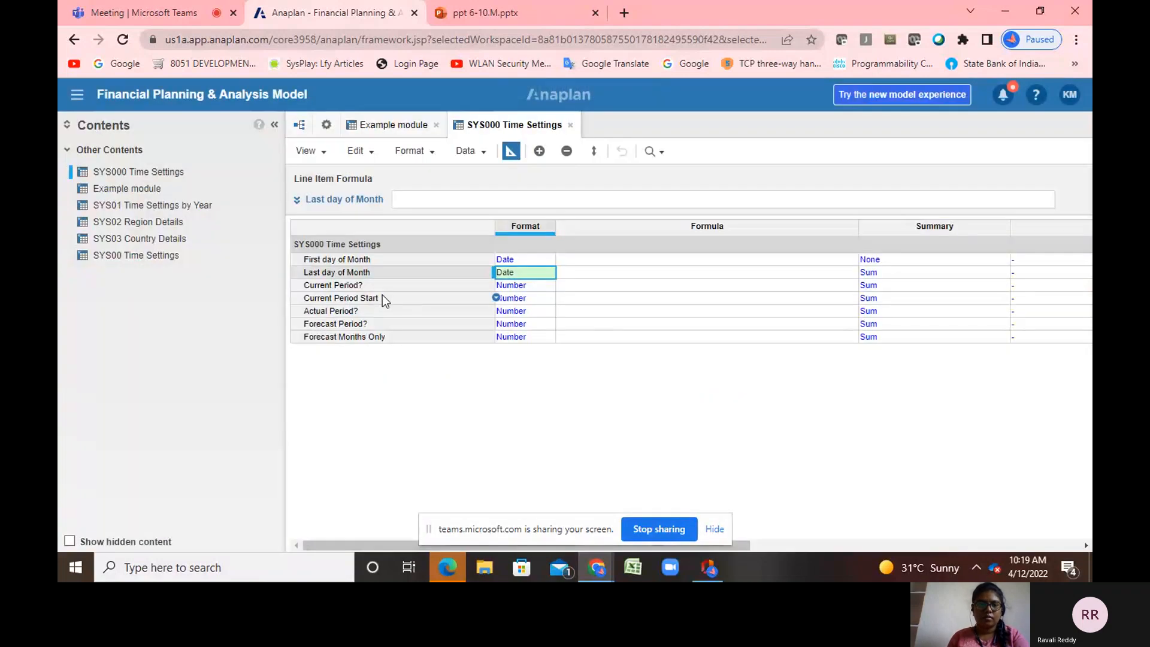
Change the format of the Current Period? line item to Boolean and accept the data type change
click(530, 286)
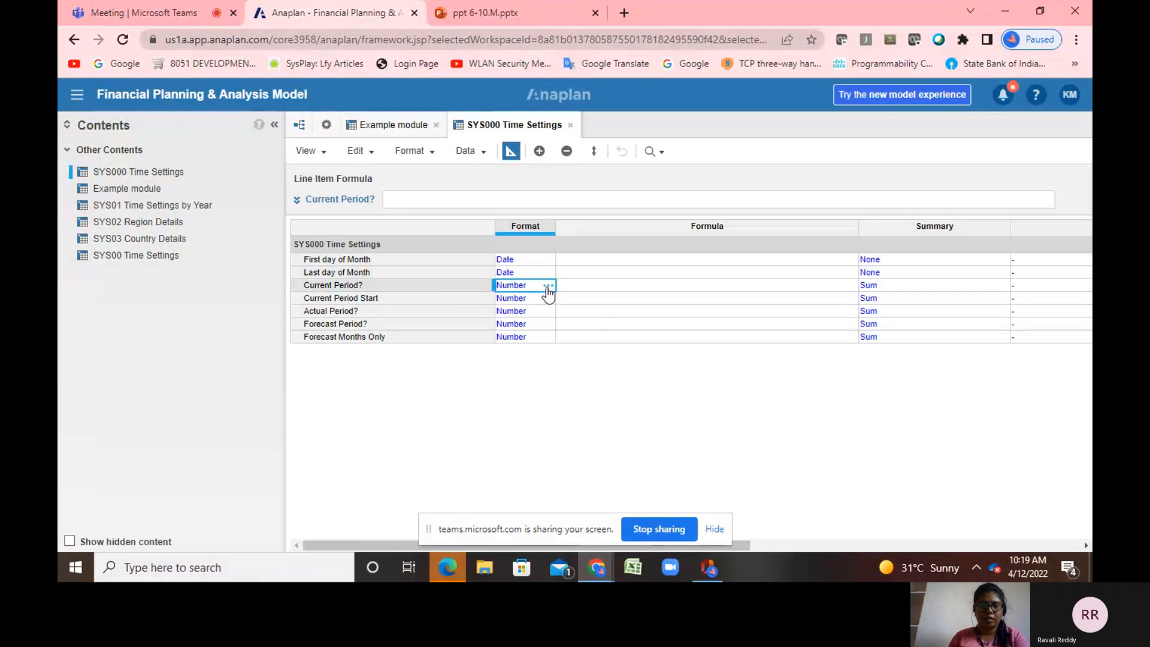
click(548, 286)
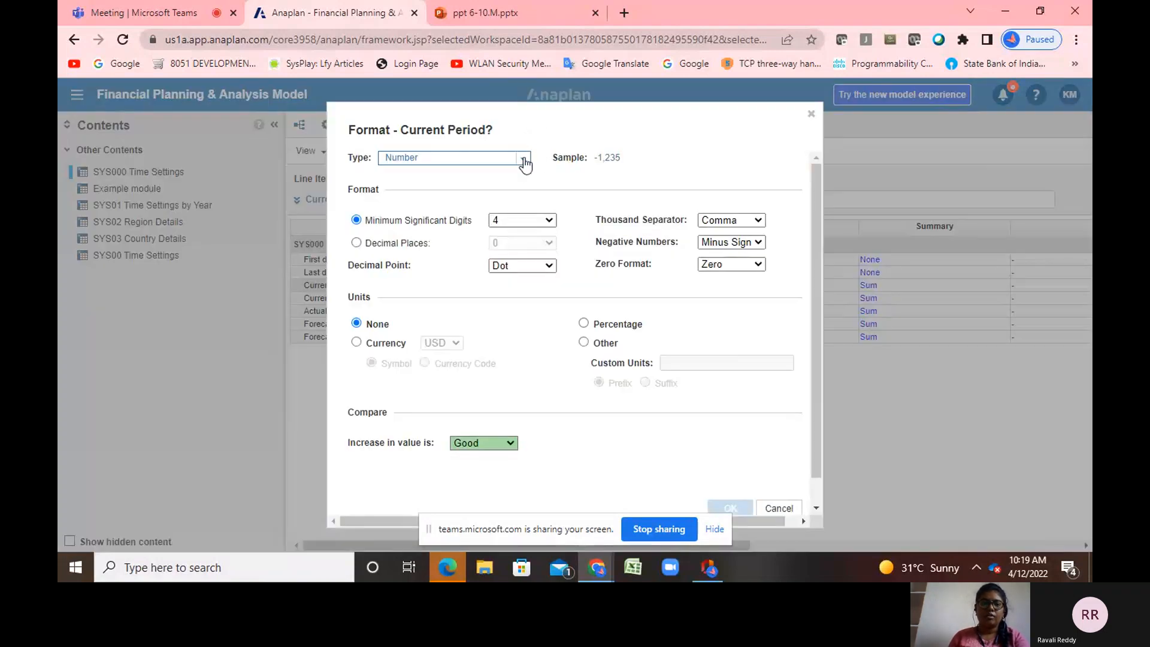
click(524, 159)
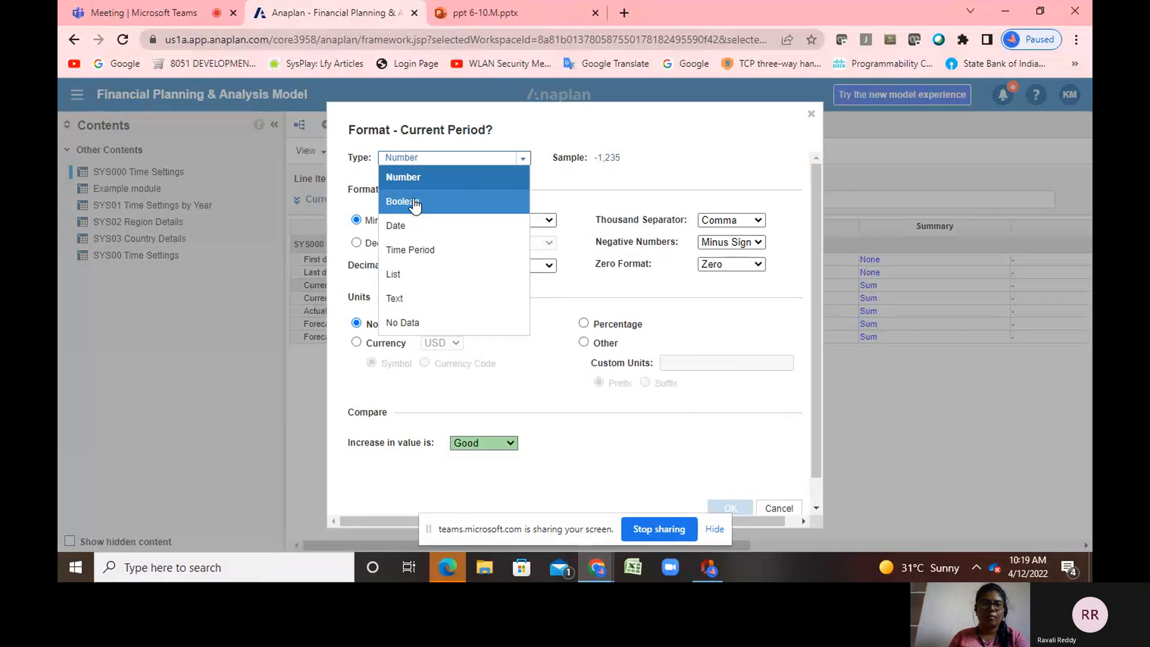
click(414, 202)
click(726, 506)
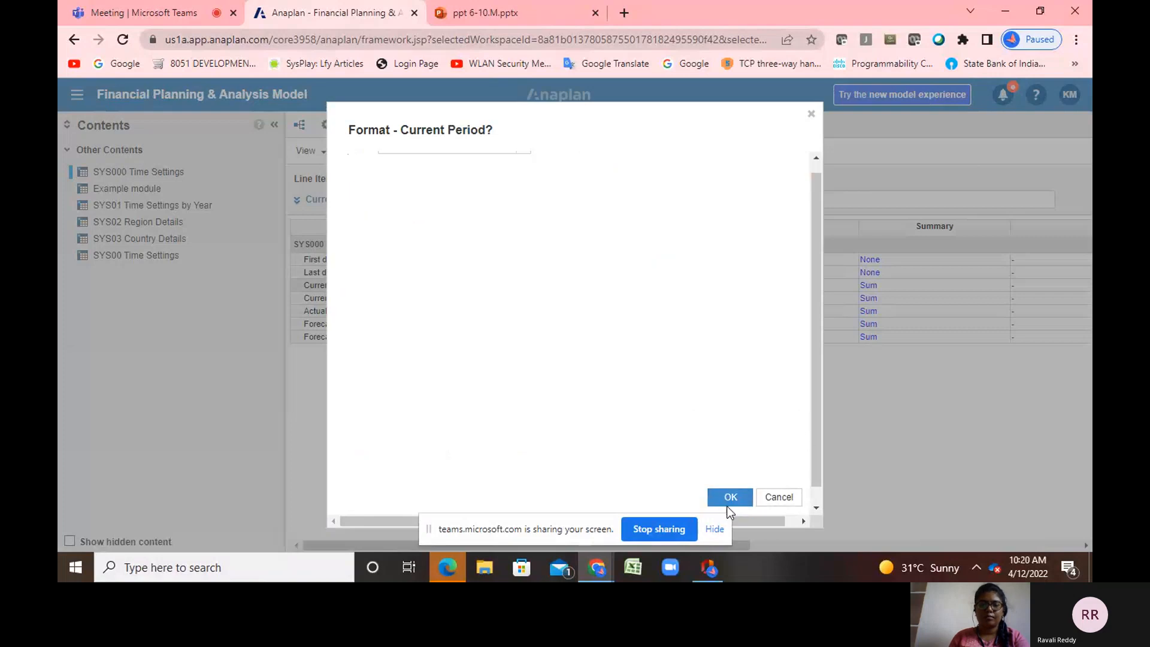
click(723, 408)
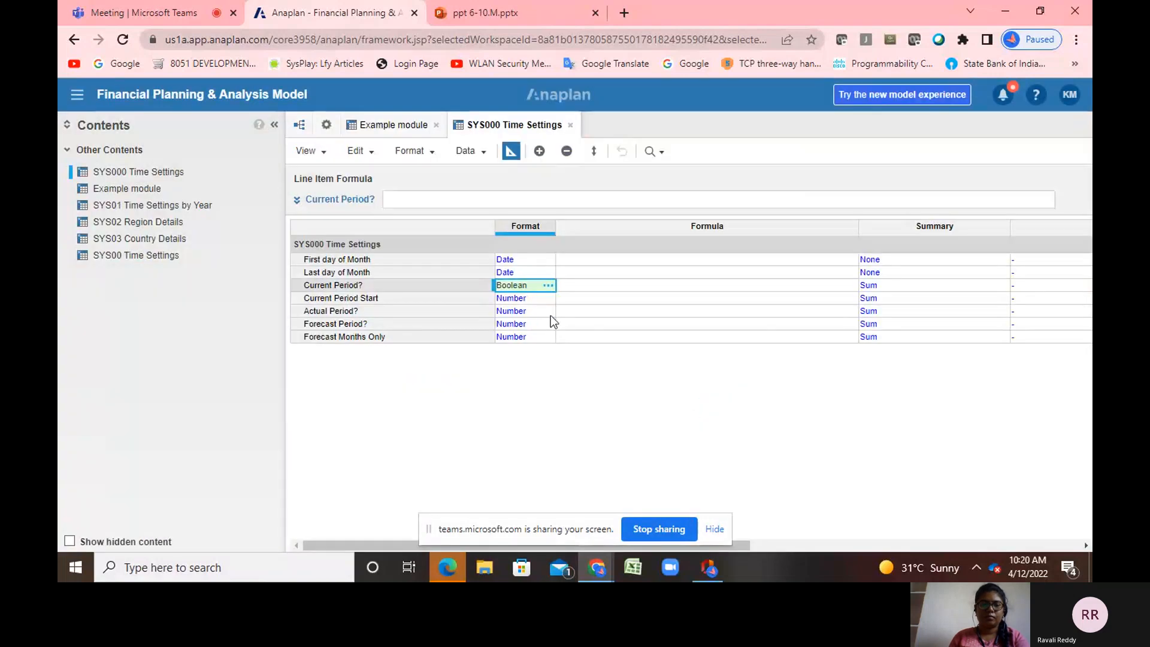
Change the format of the Current Period Start line item to Date and accept the data type change
click(545, 298)
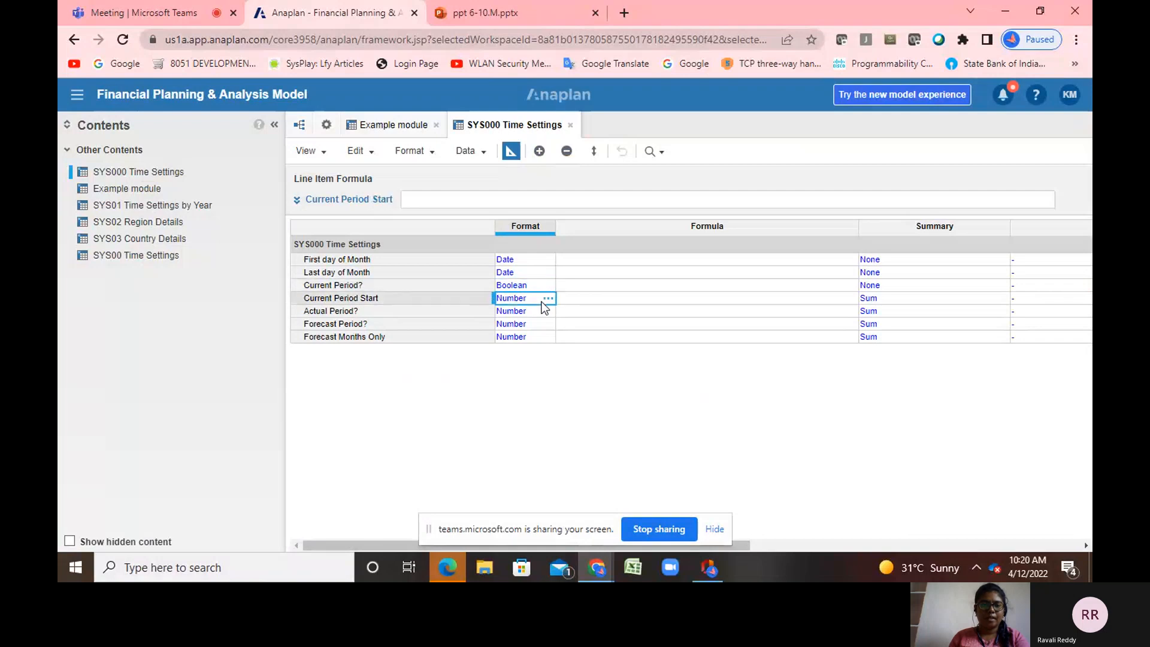
click(548, 297)
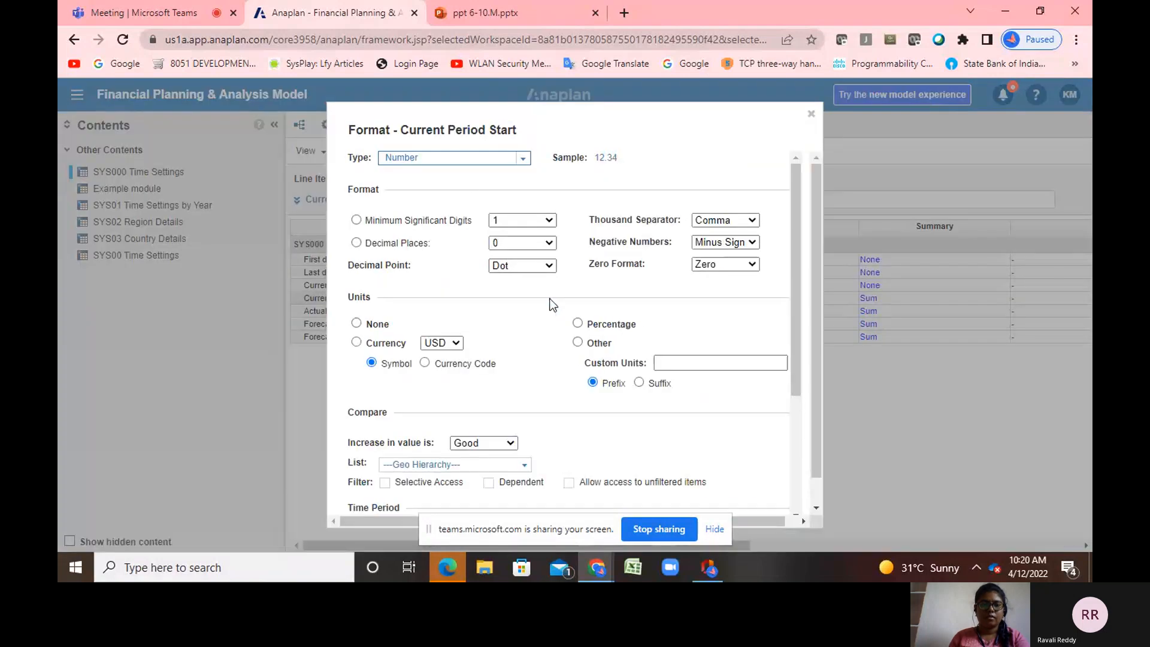
click(523, 158)
click(443, 224)
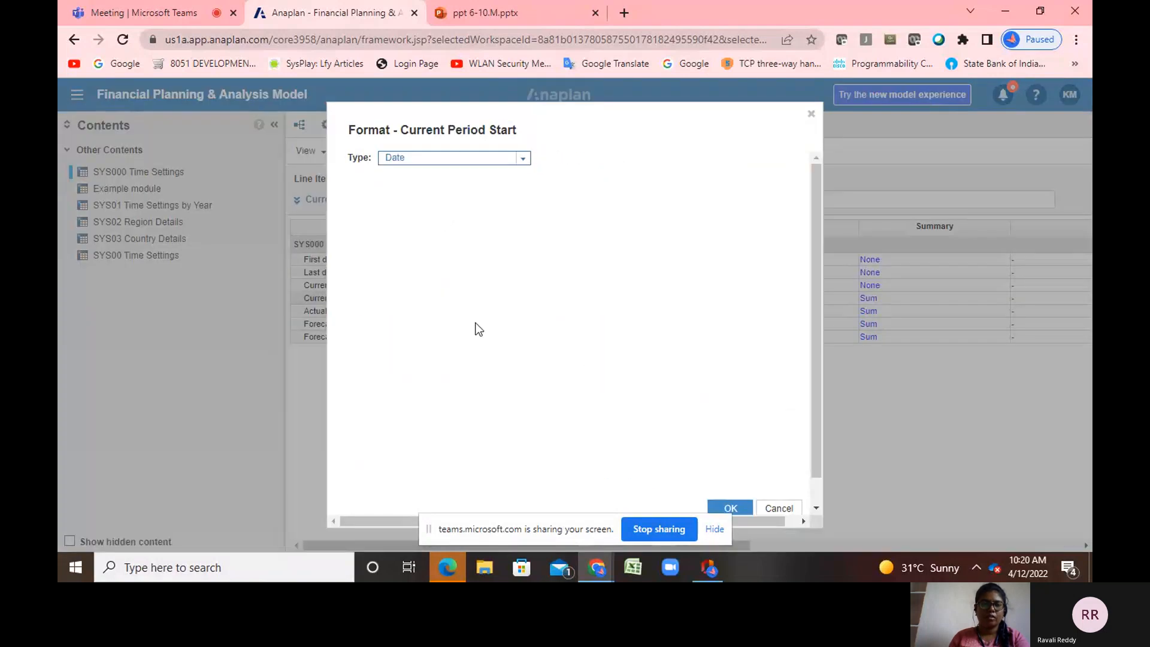
click(740, 480)
click(723, 409)
Copy the Boolean format from Current Period? to Actual Period?, Forecast Period? and Forecast Months Only
click(513, 283)
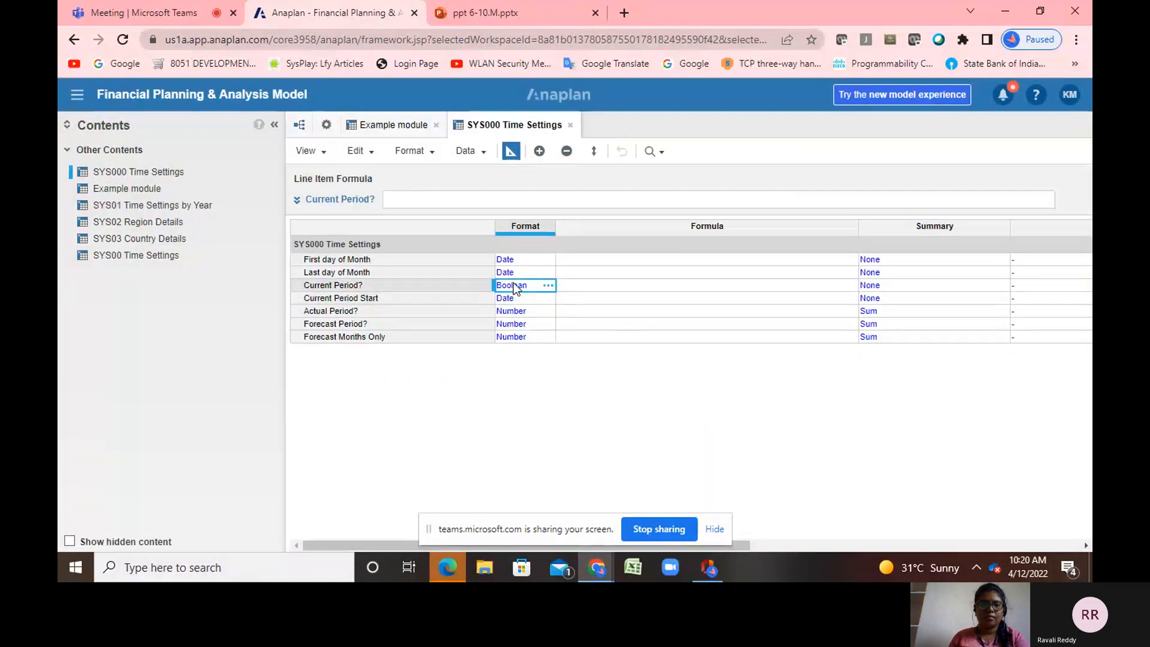
key(ctrl+c)
click(512, 311)
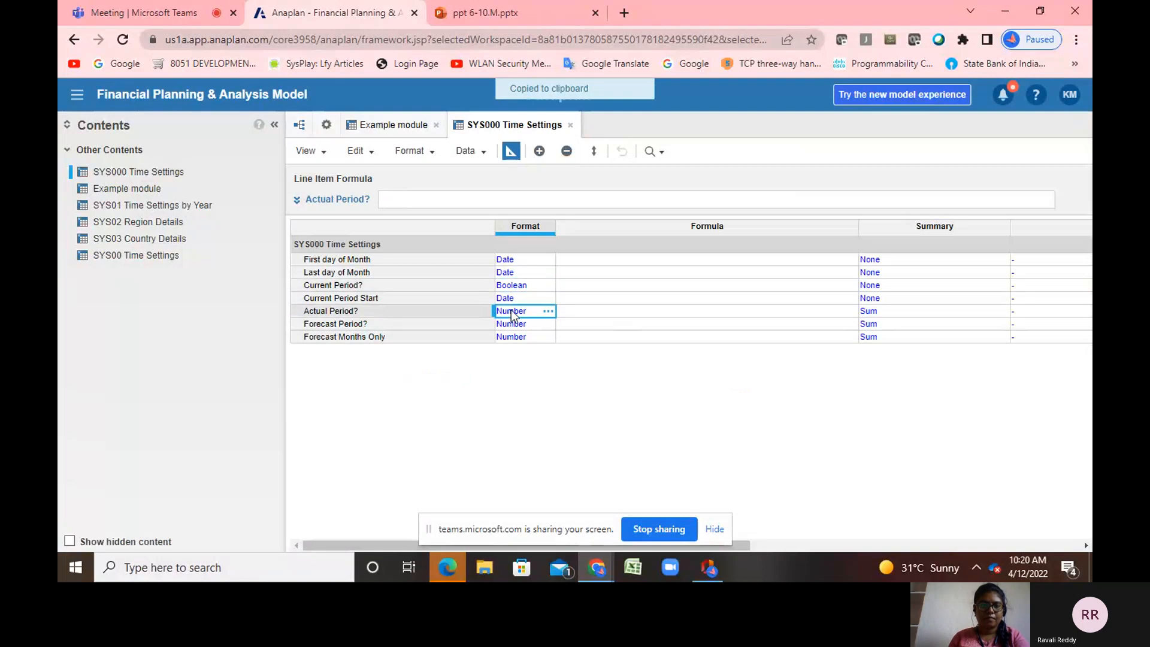
drag(512, 315, 517, 338)
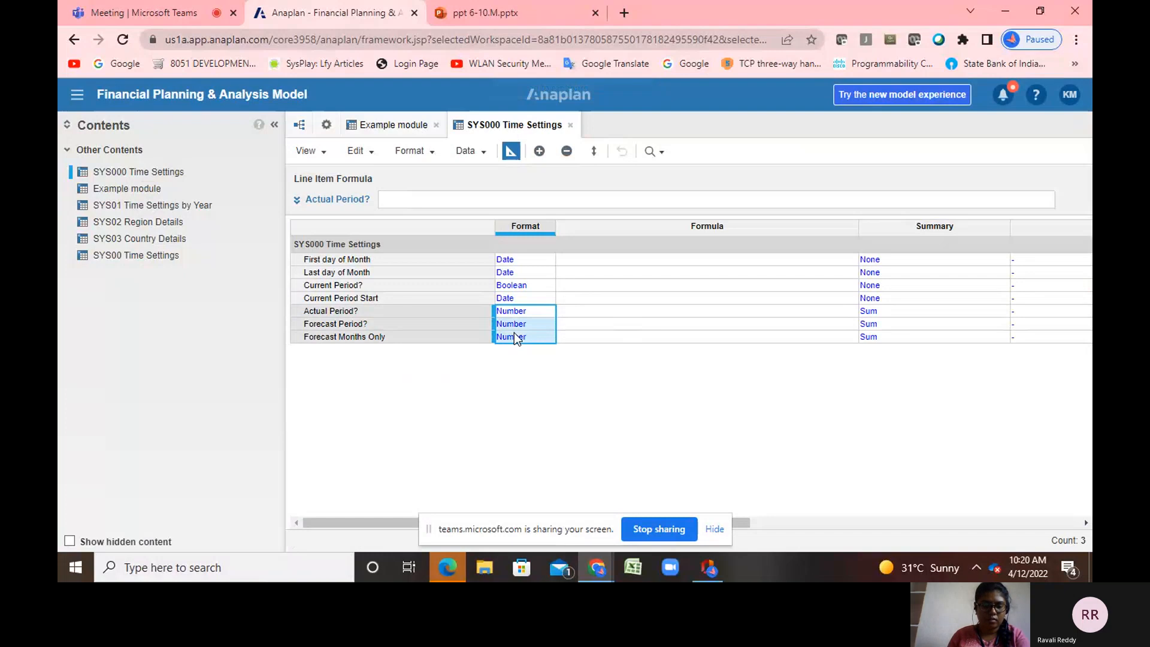
click(511, 287)
key(ctrl+c)
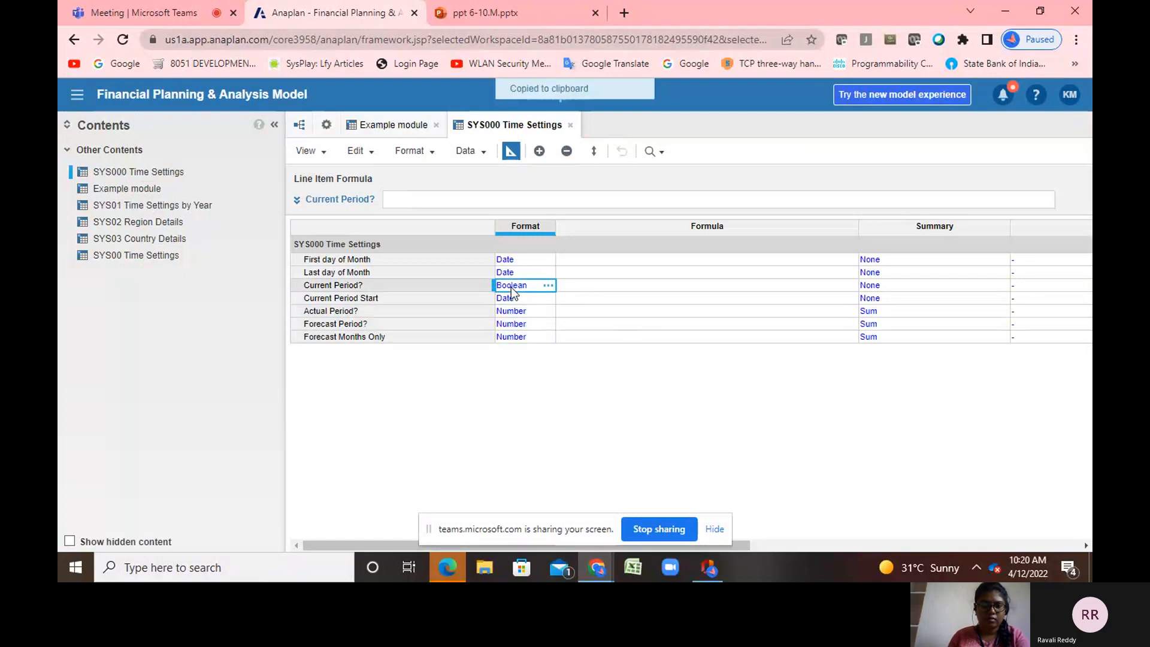
drag(513, 311, 520, 341)
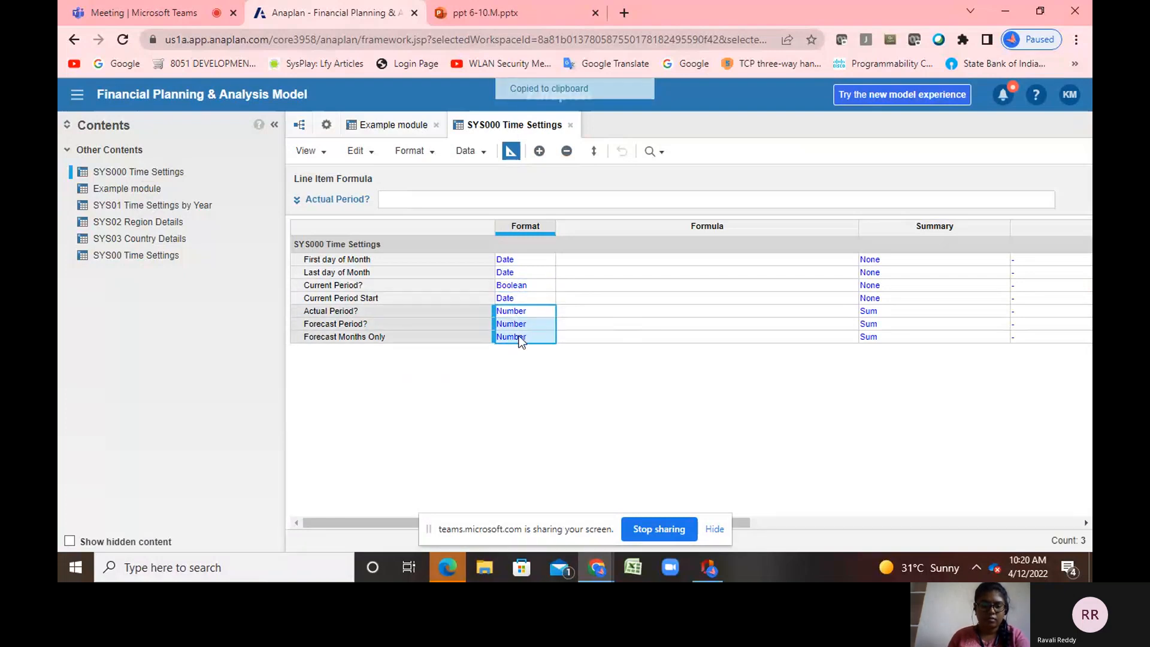
key(ctrl+v)
click(722, 411)
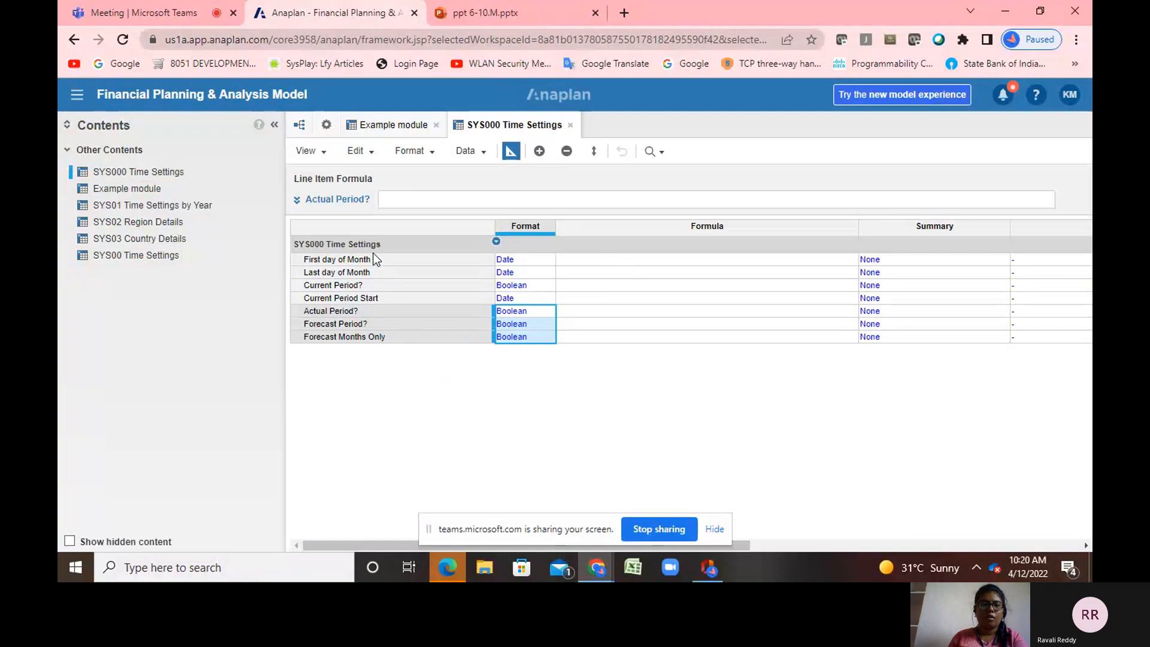
Set the formula of the First day of Month line item to START()
click(392, 257)
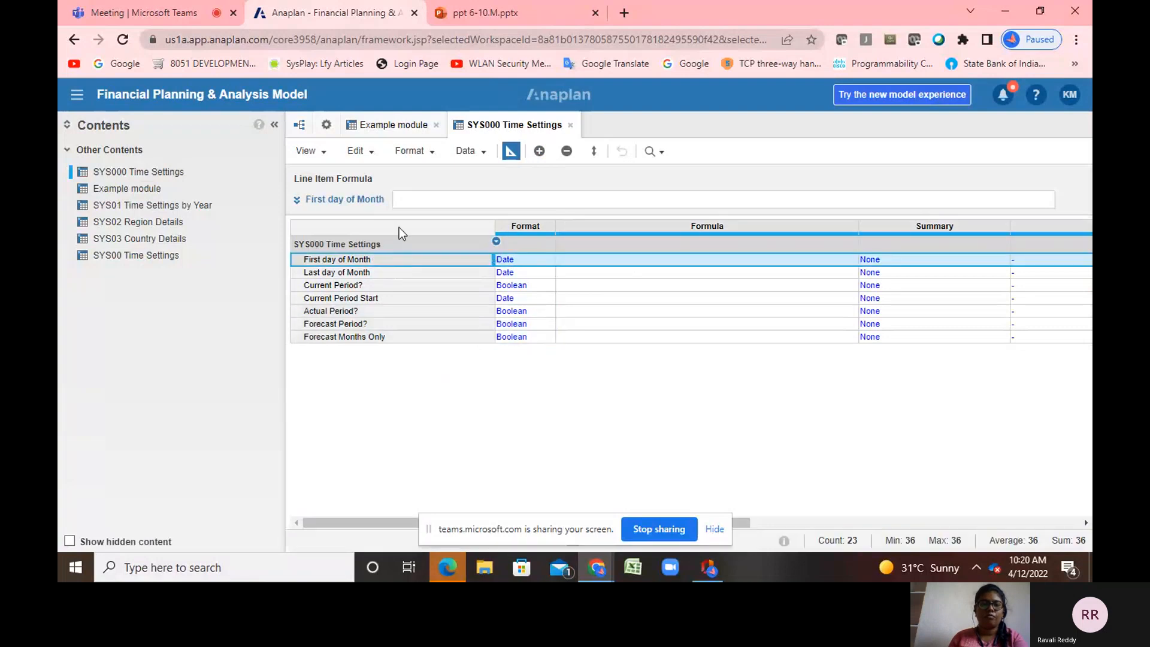
click(407, 201)
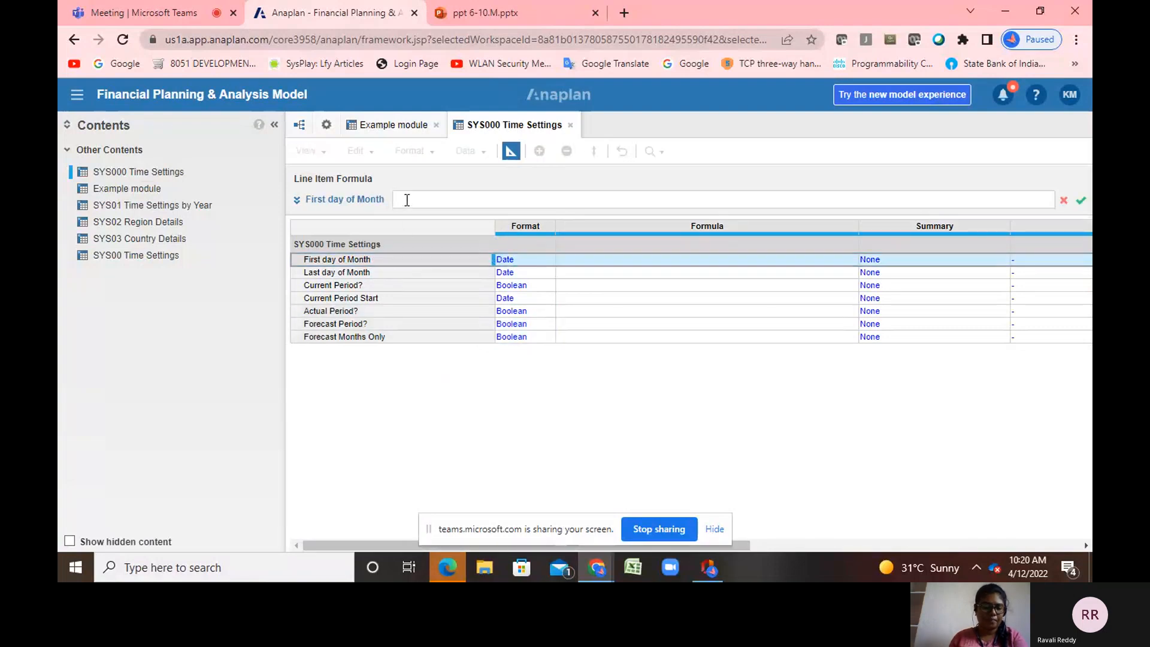
text(START()
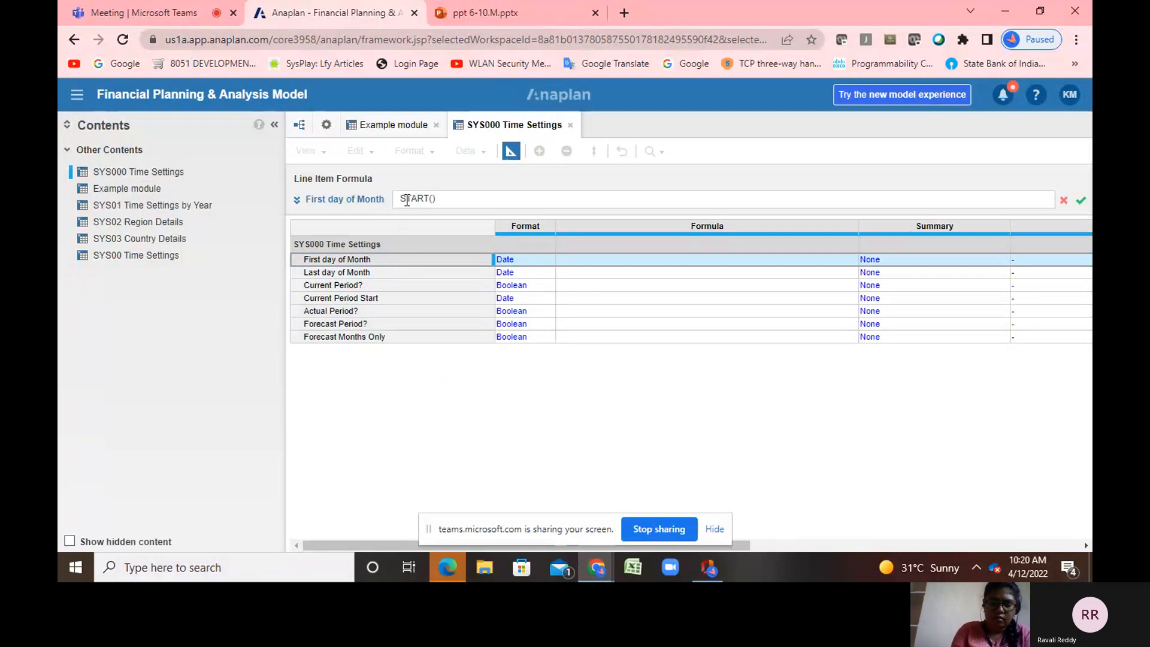
key(Return)
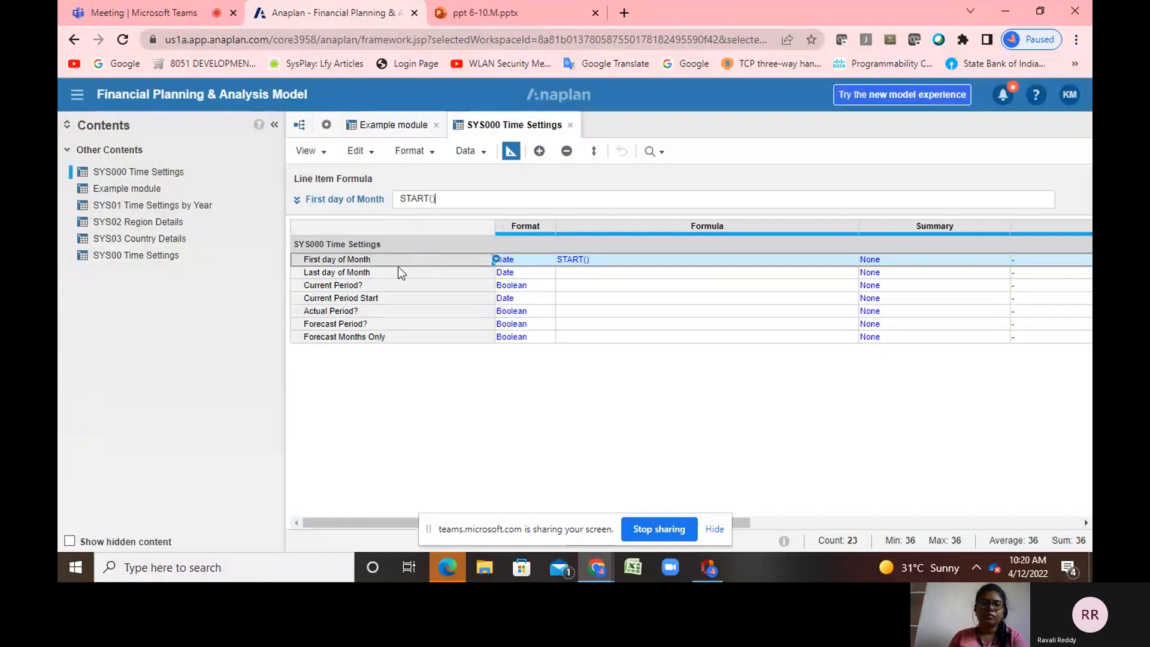
Set the formula of the Last day of Month line item to END()
click(354, 274)
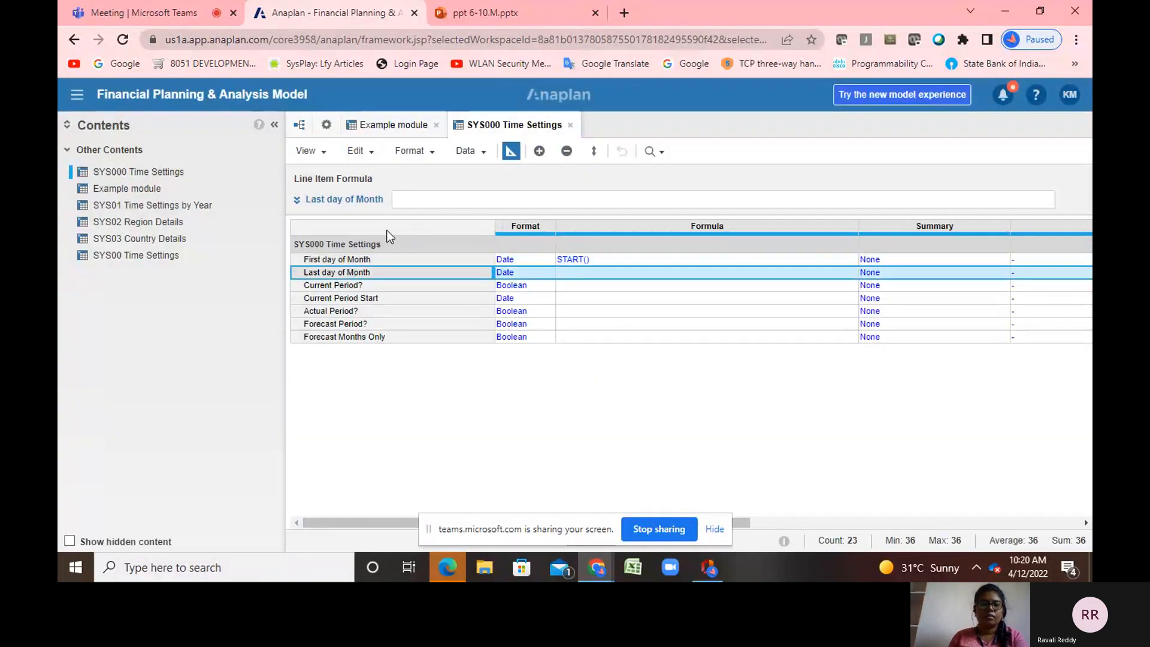
click(408, 199)
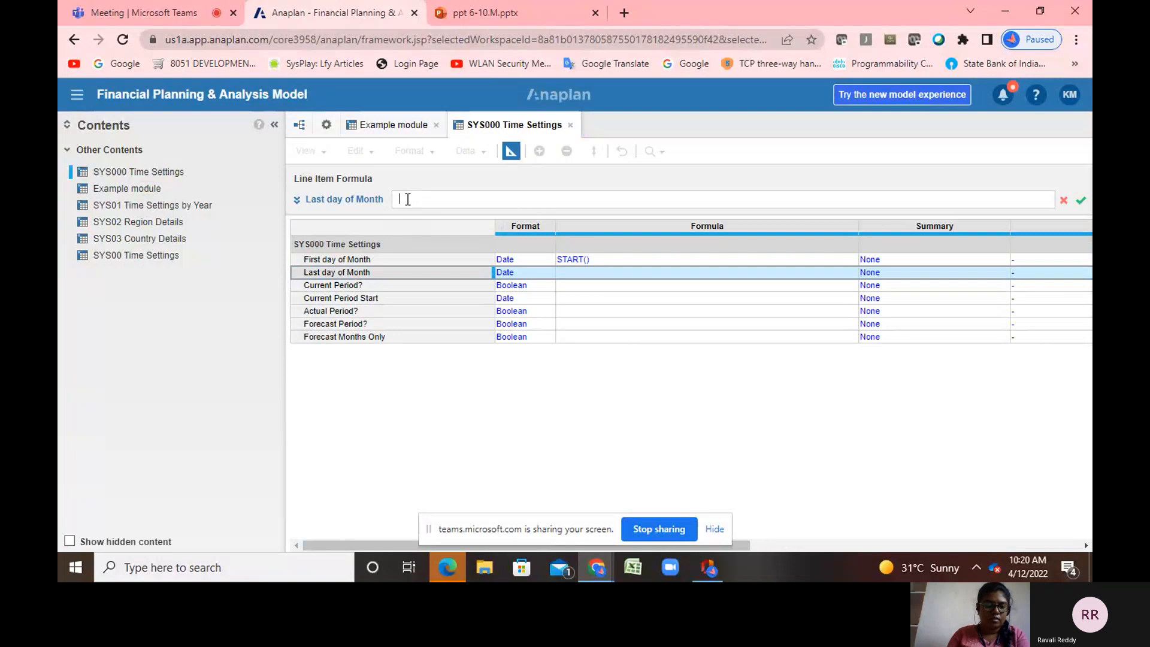
text(END)
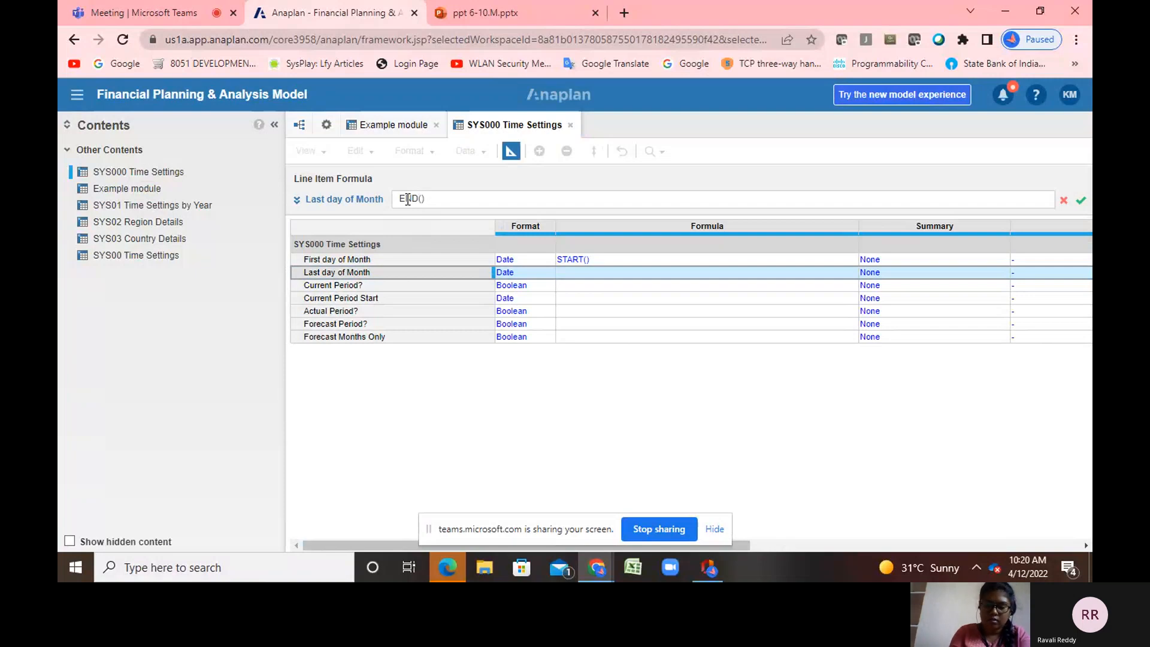
text(())
key(Return)
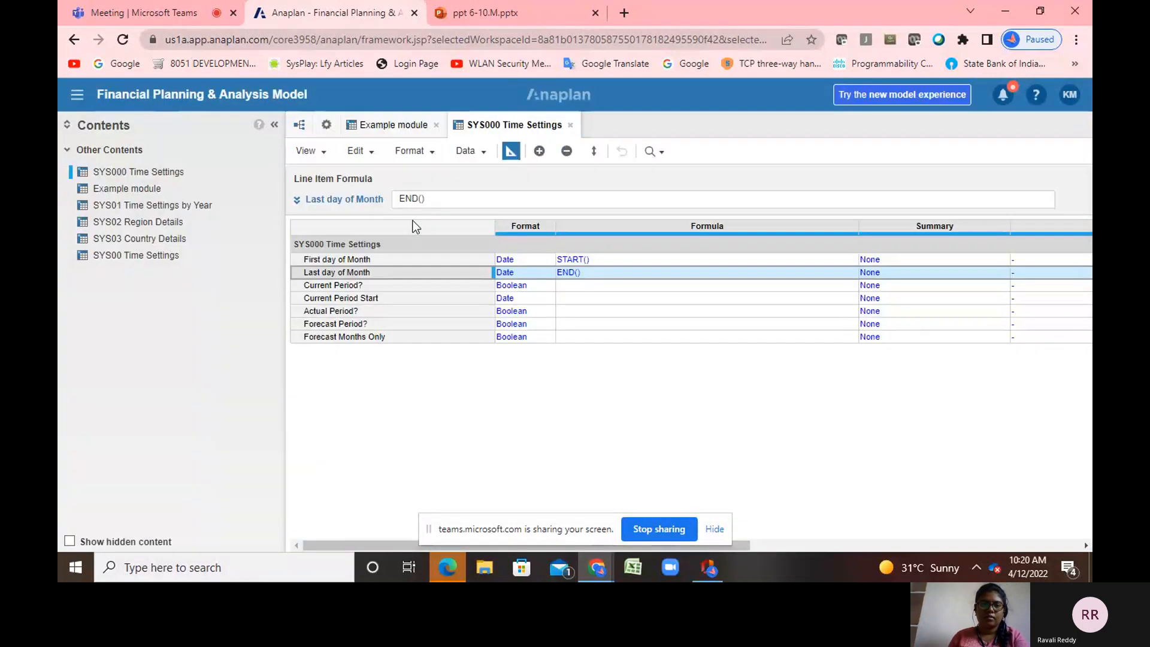
Set the formula of the Current Period? line item to CURRENTPERIODSTART() = START()
click(344, 286)
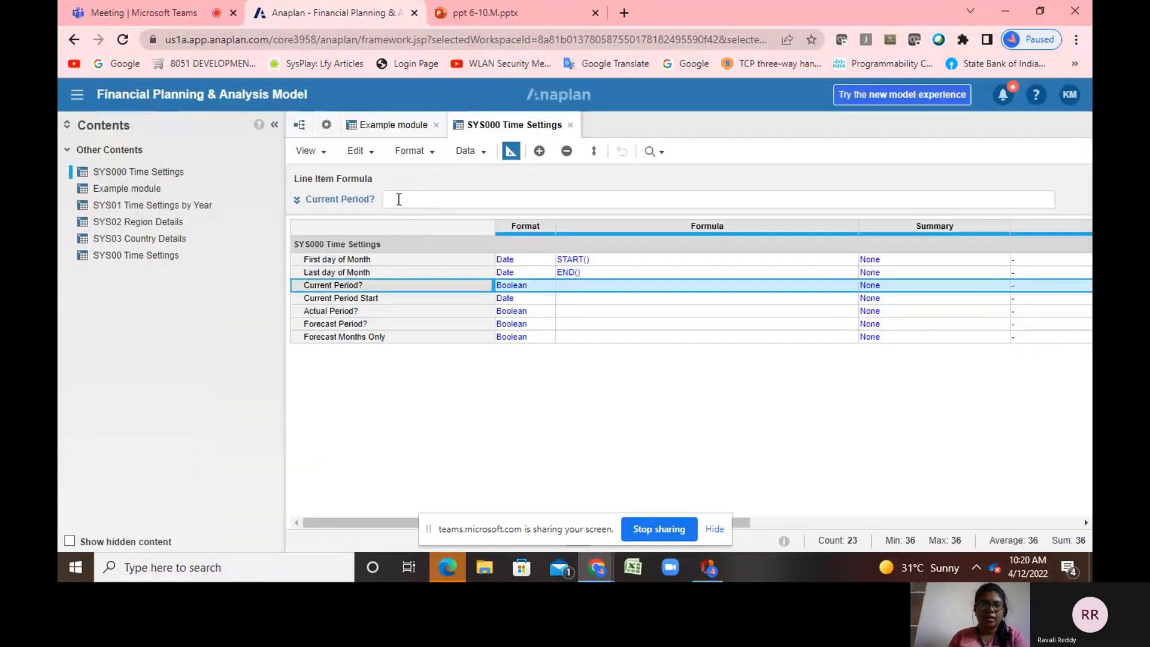
click(399, 200)
text(CURR)
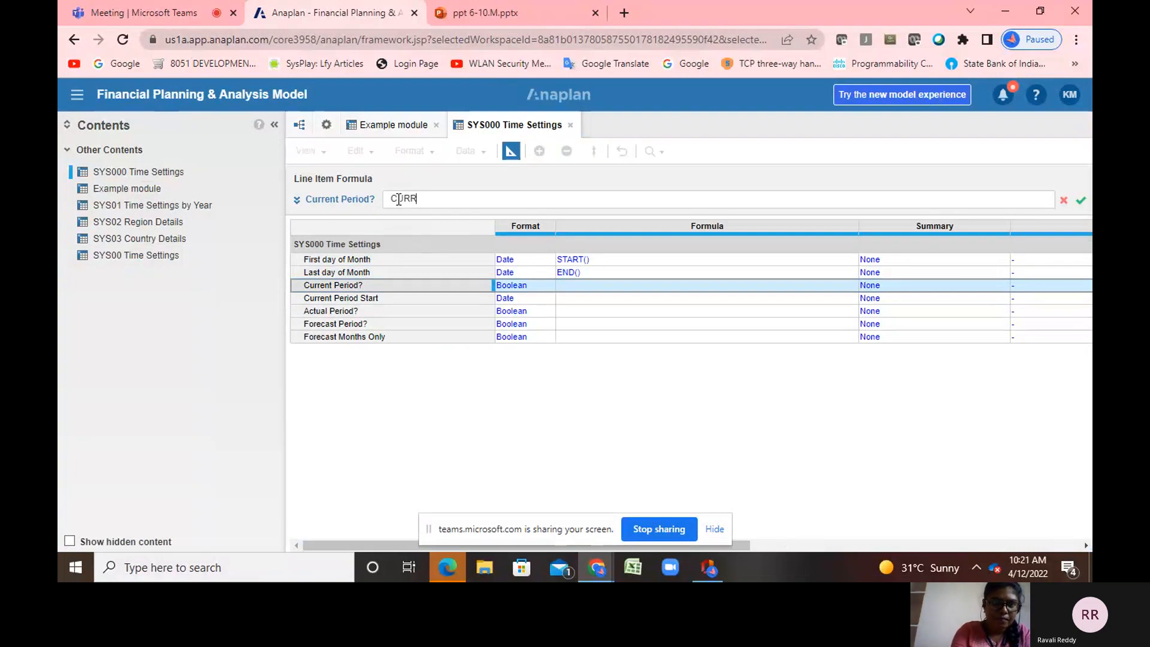
text(ENTP)
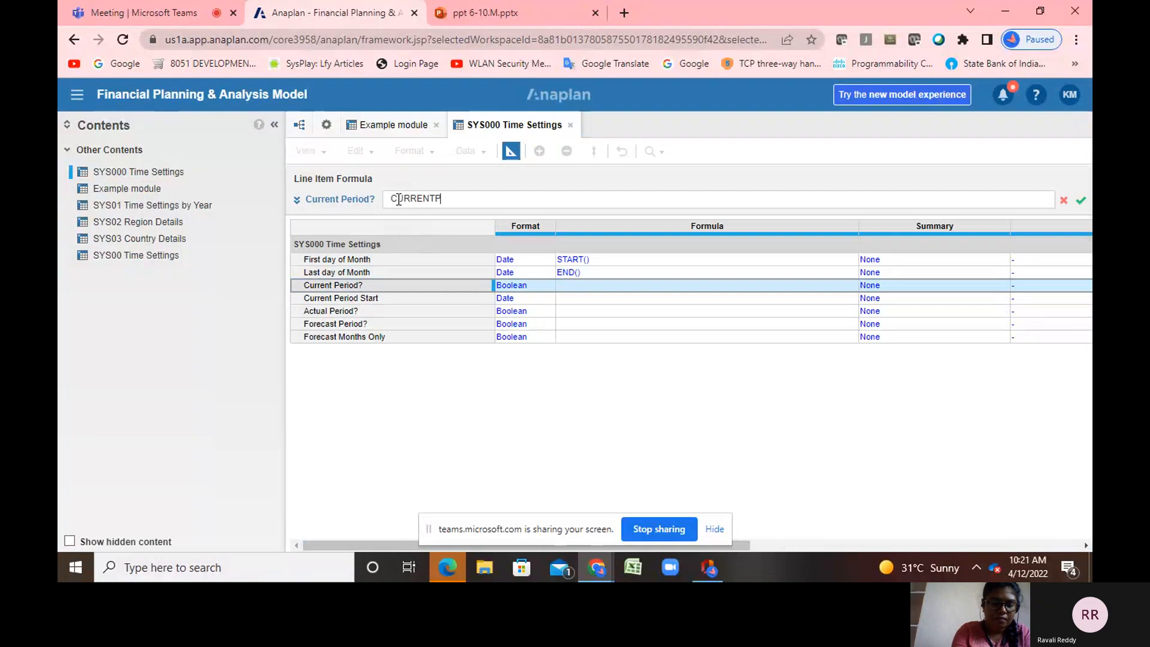
text(ERIODSTART)
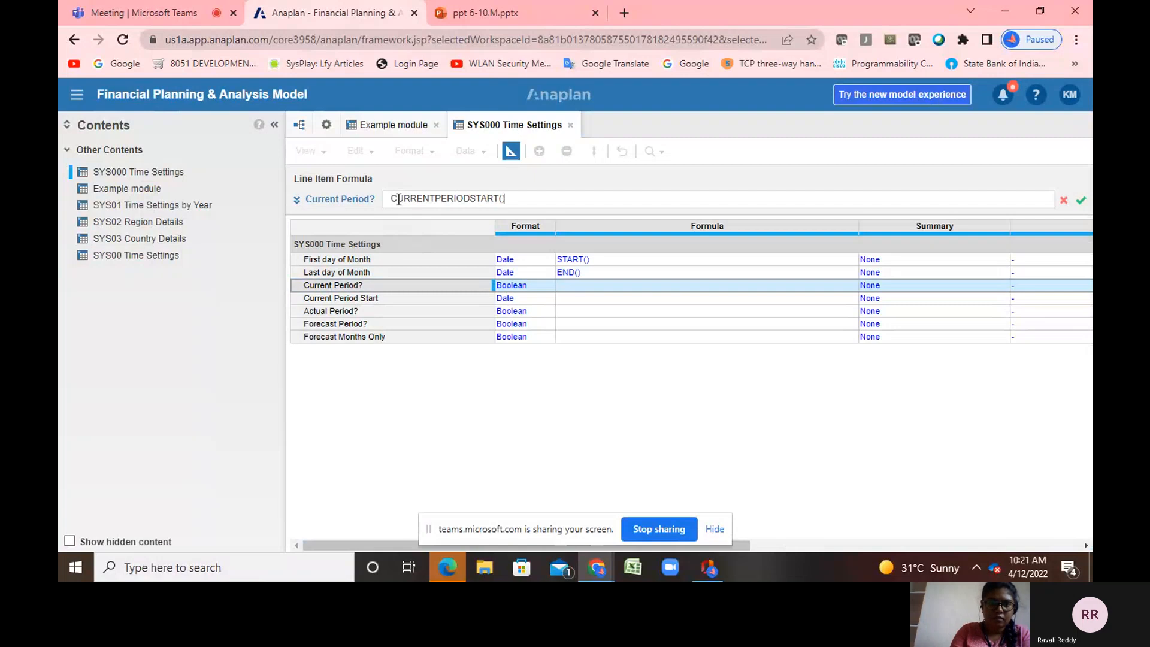
text(() = START)
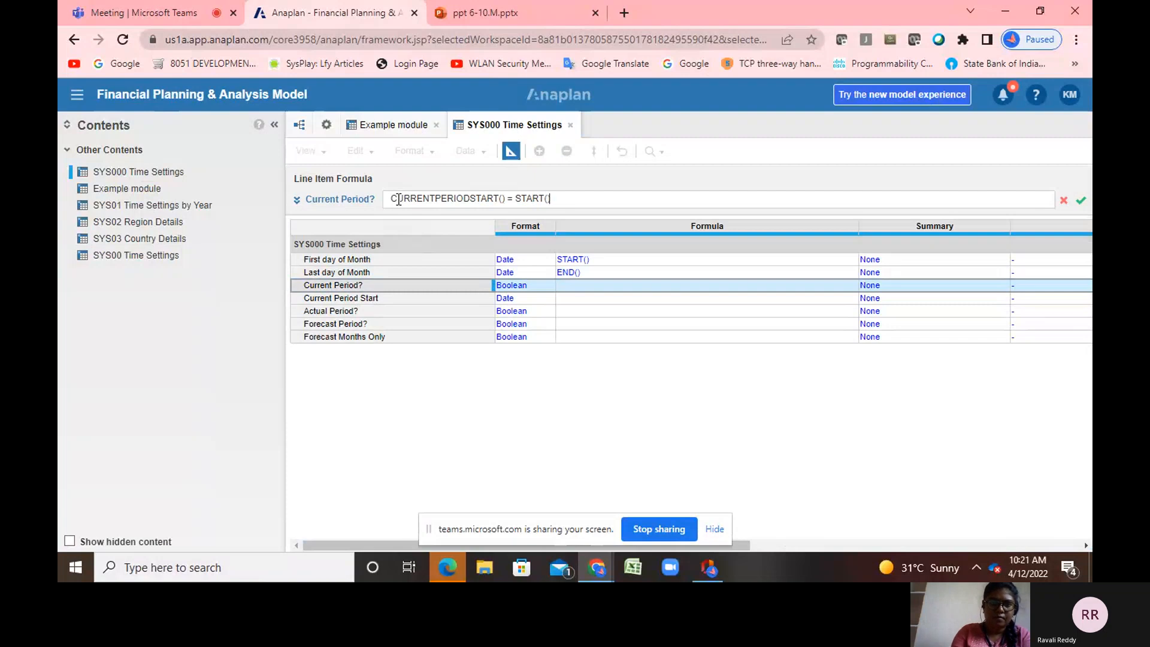
text(())
key(Return)
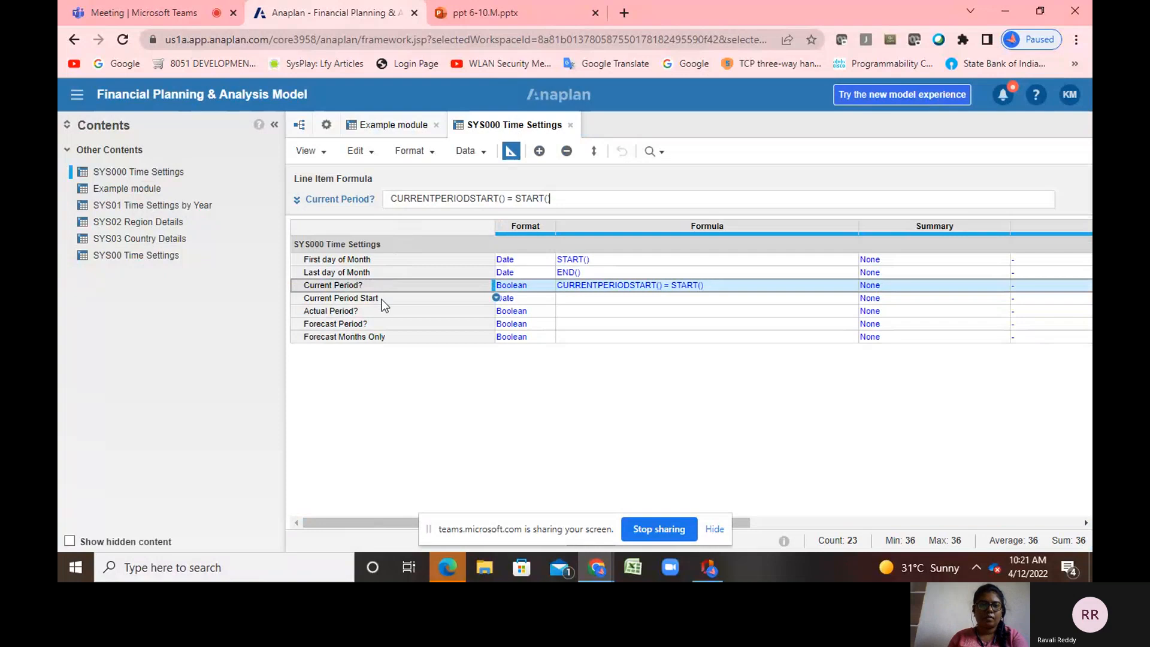
Set the formula of the Current Period Start line item to CURRENTPERIODSTART()
click(383, 299)
click(415, 199)
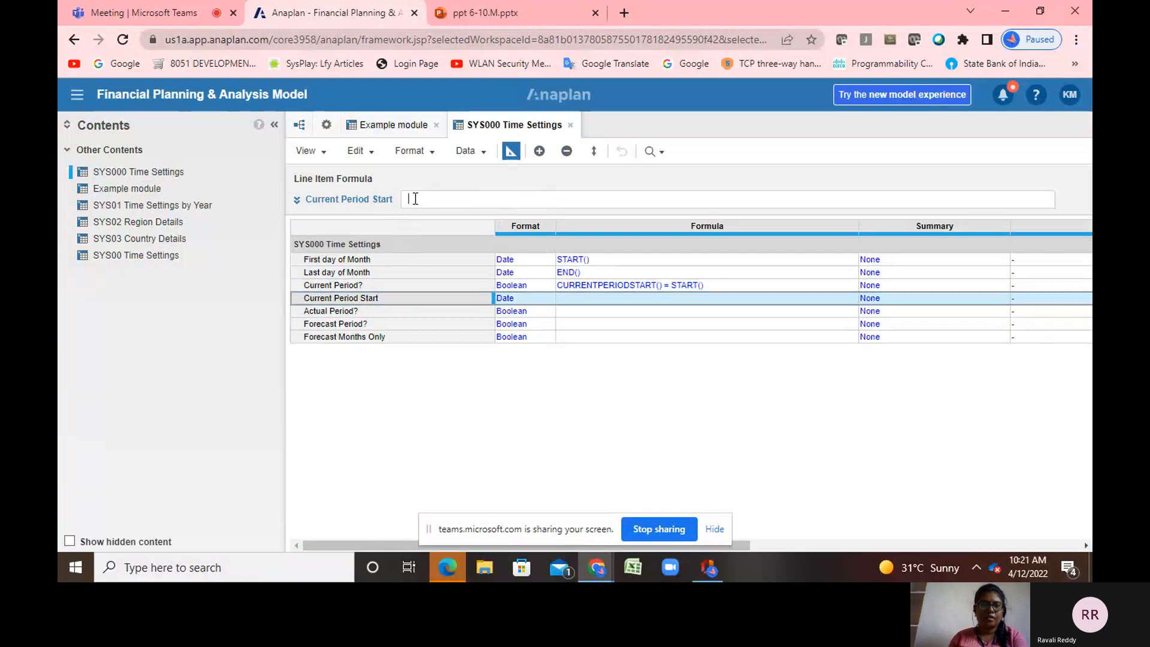
text(C)
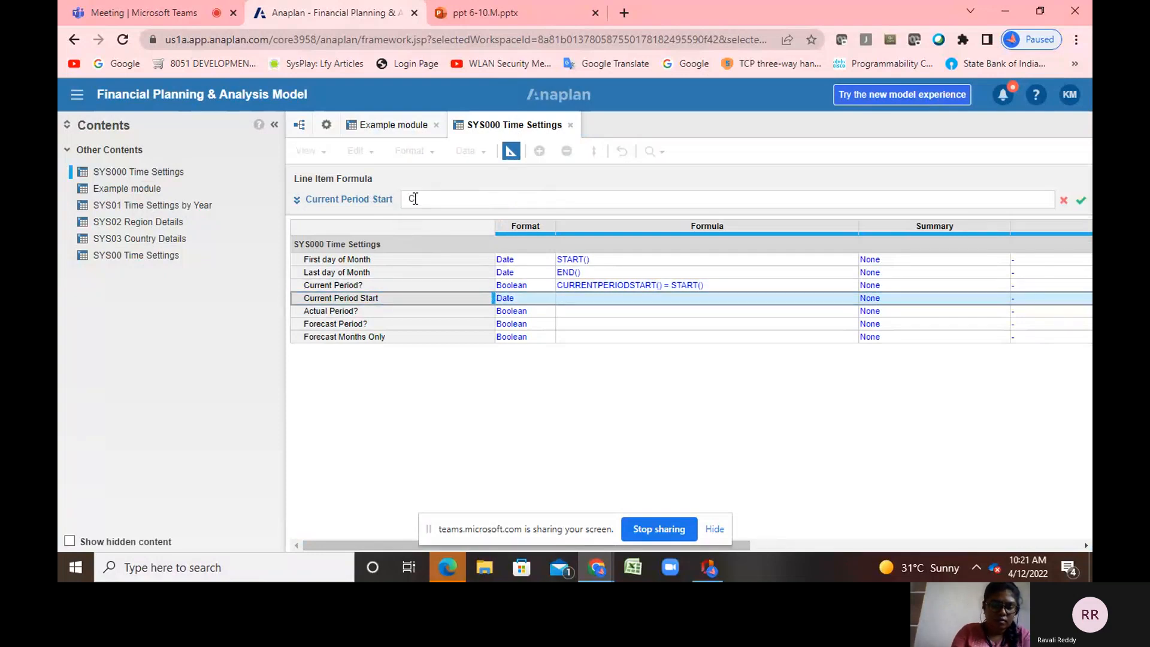
text(UREE)
key(BackSpace)
key(BackSpace)
text(RE)
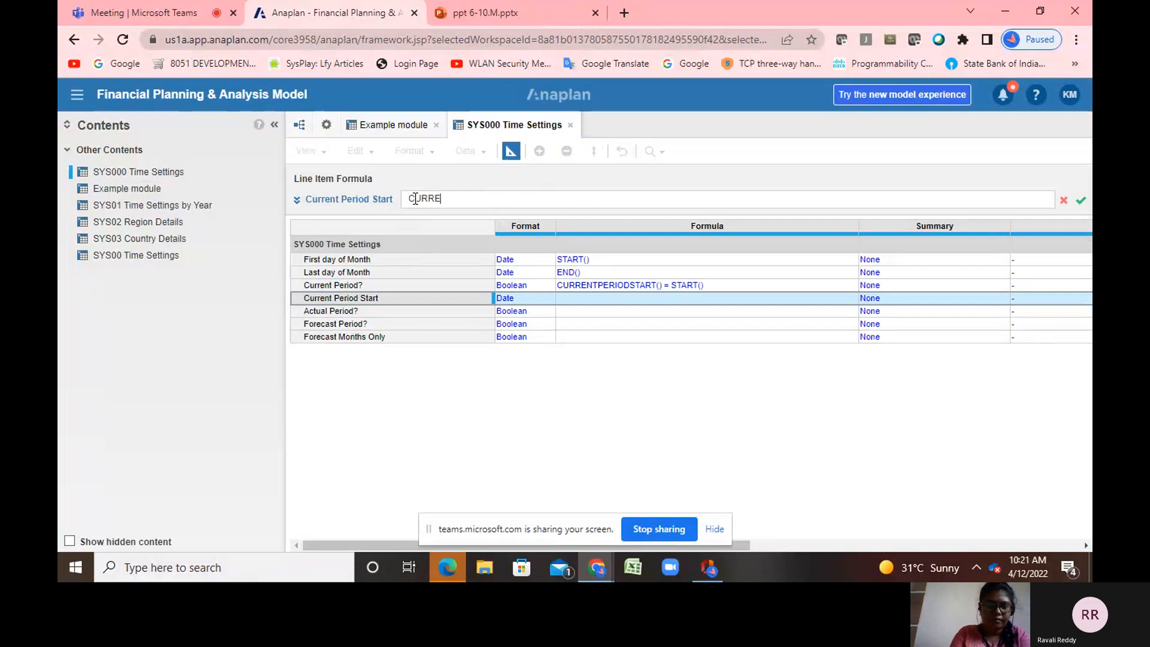
text(nNT)
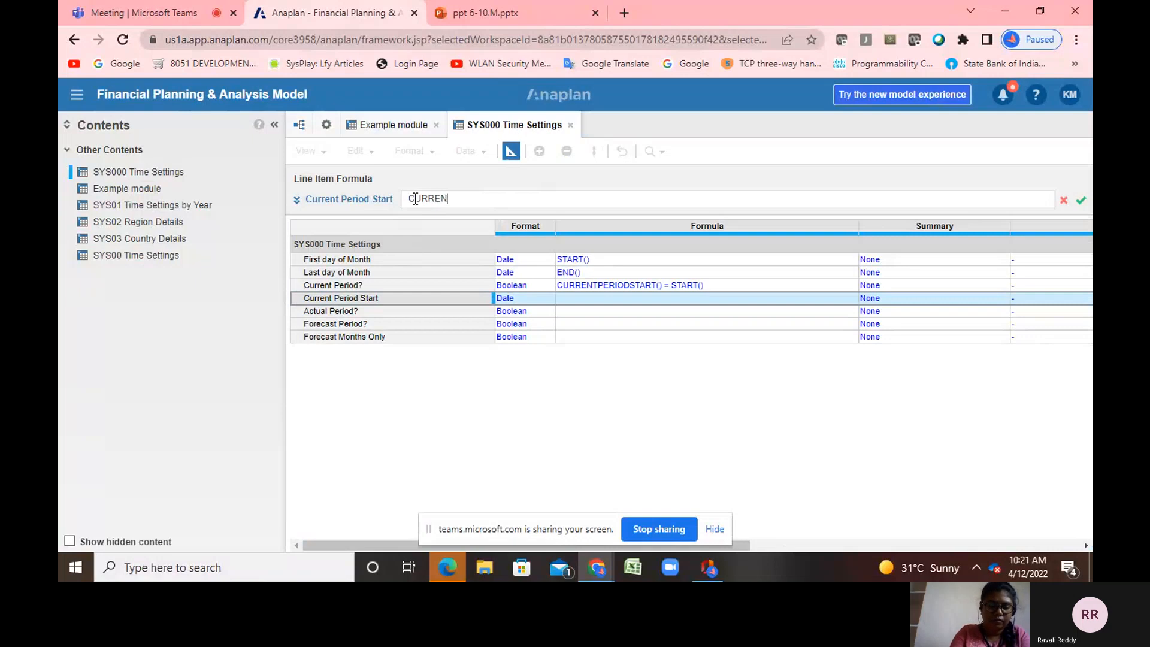
text(PERIODSTART())
key(Return)
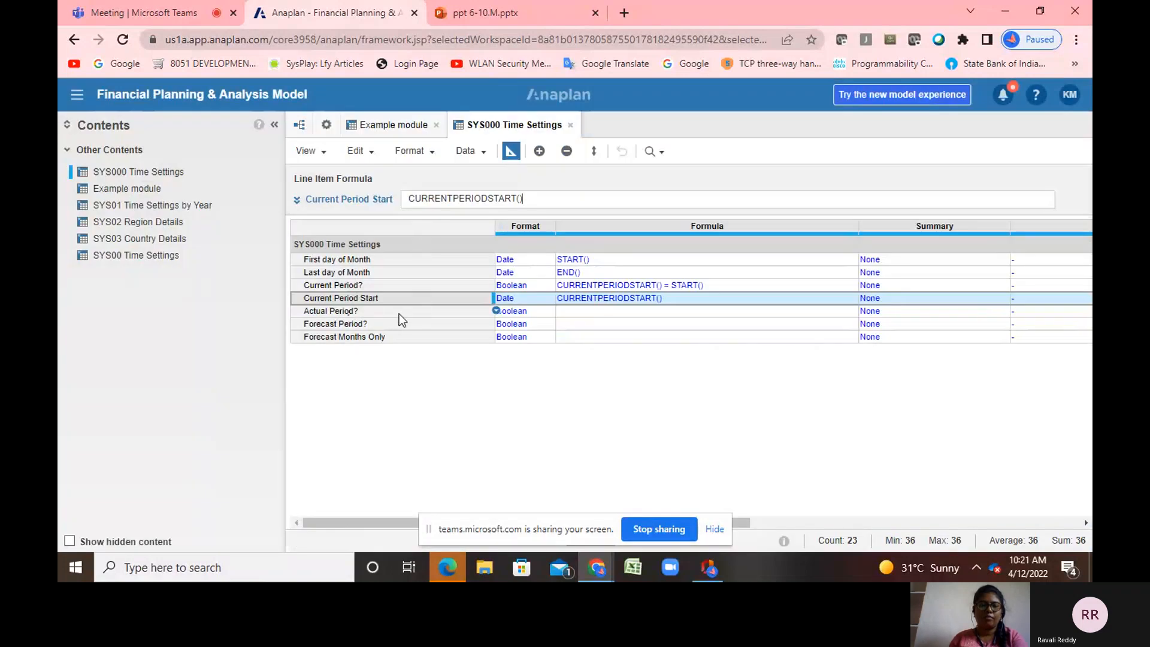
Set the formula of the Actual Period? line item to START() < CURRENTPERIODSTART()
click(399, 314)
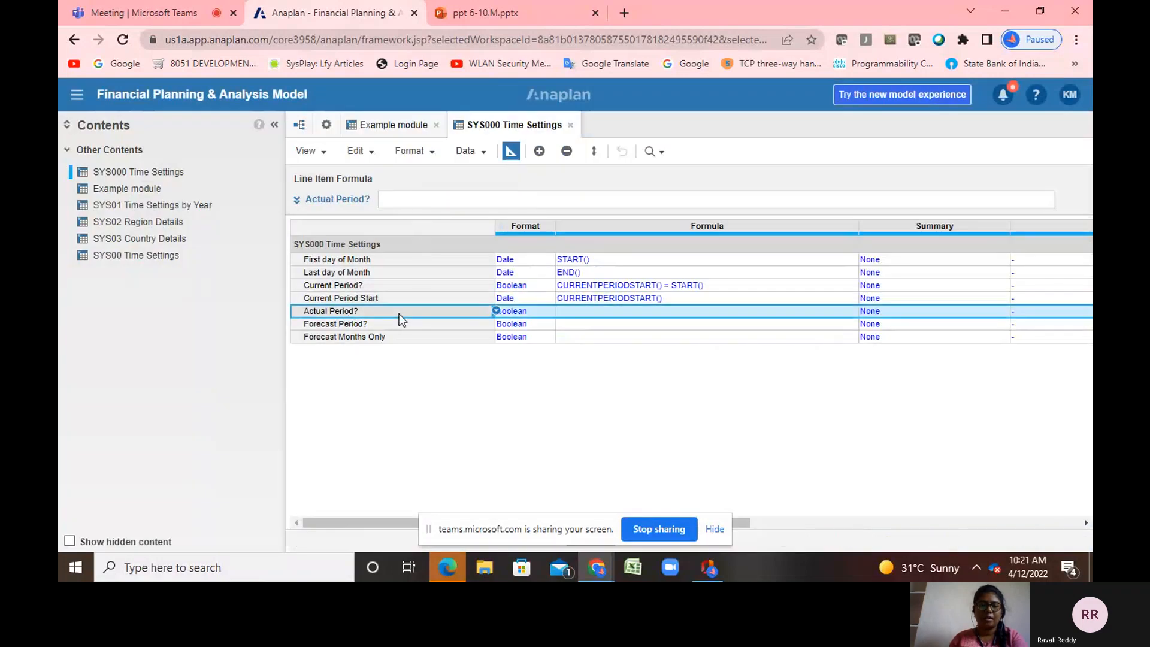
click(398, 198)
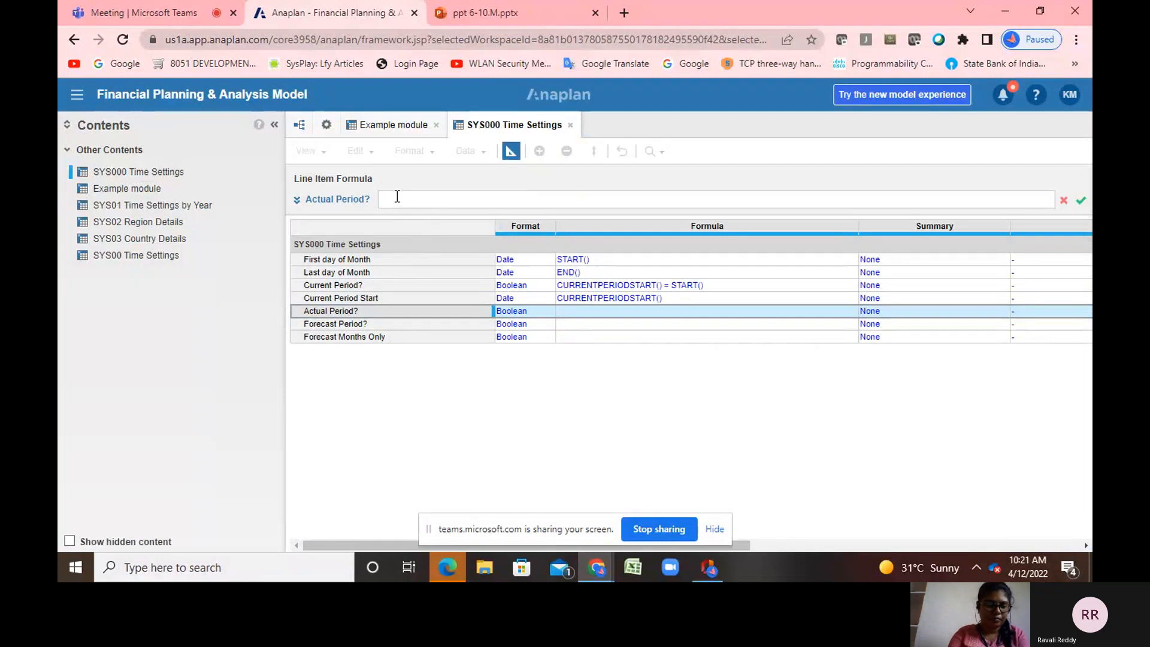
text(START())
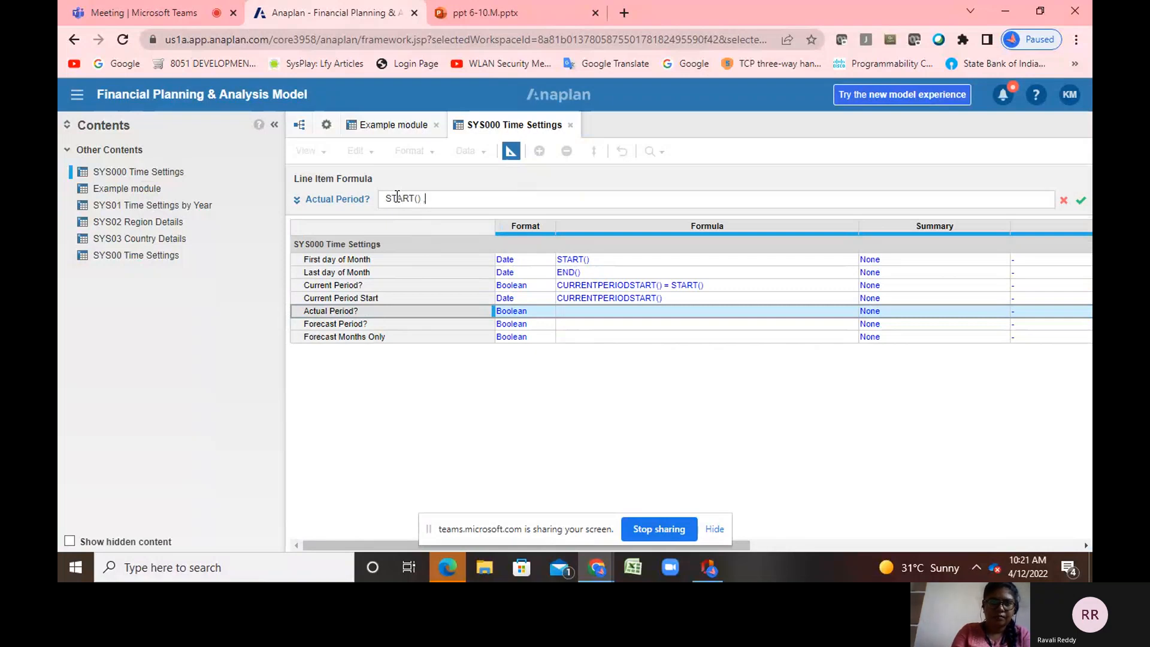
text( < CUR)
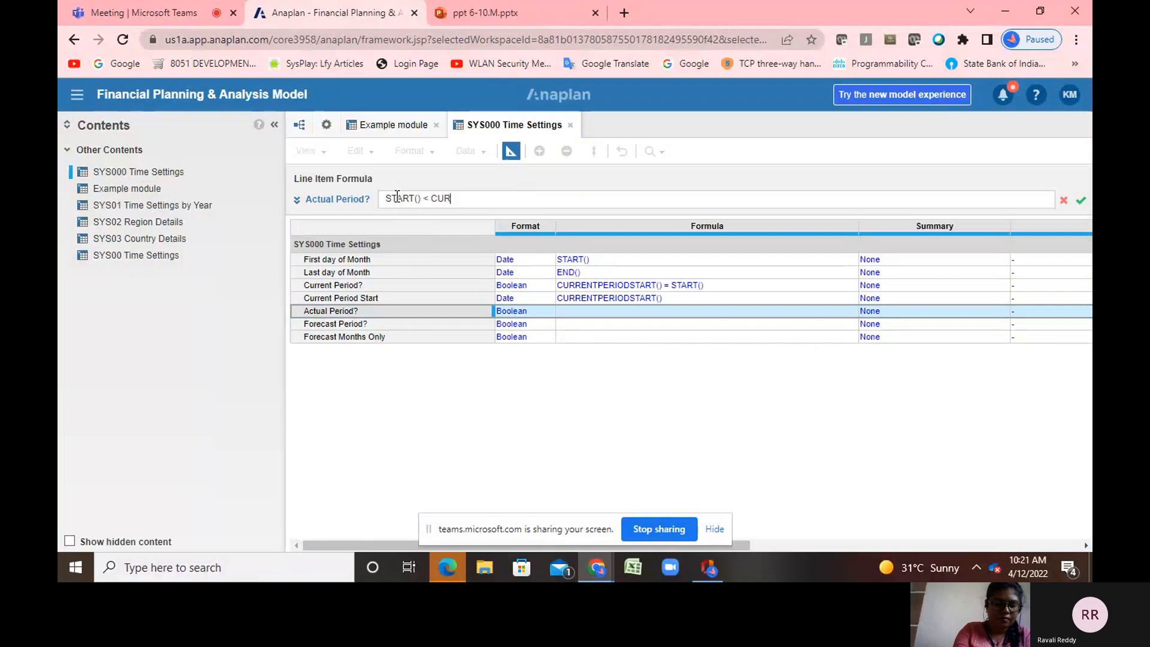
text(RENTPERIOD)
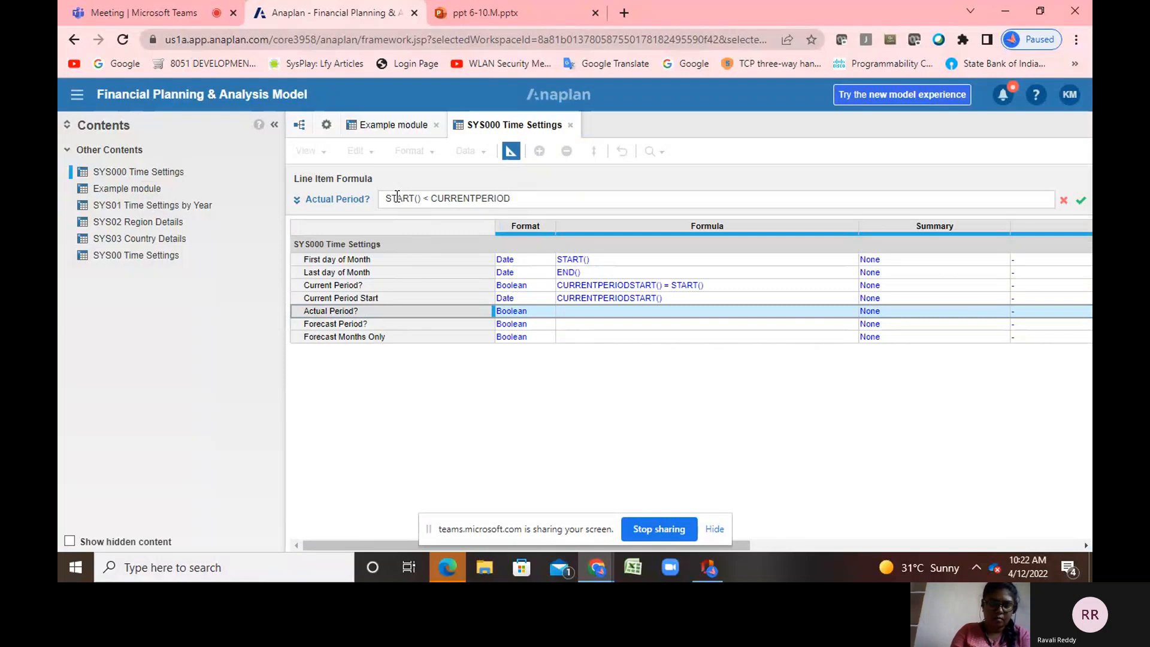
text(START())
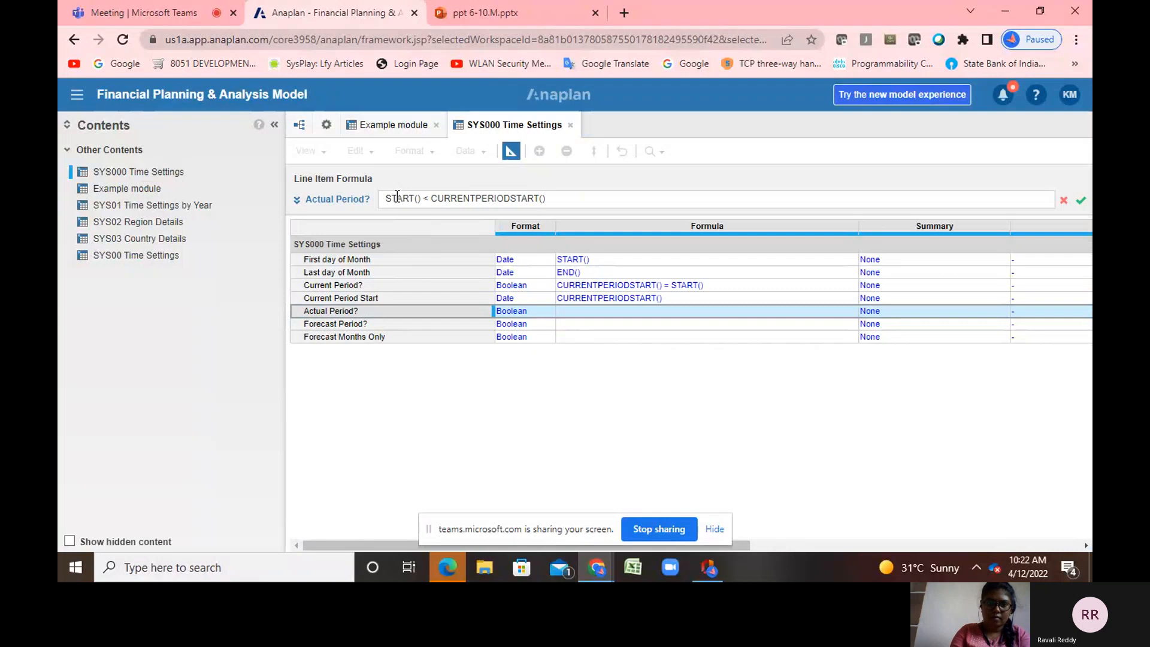
key(Return)
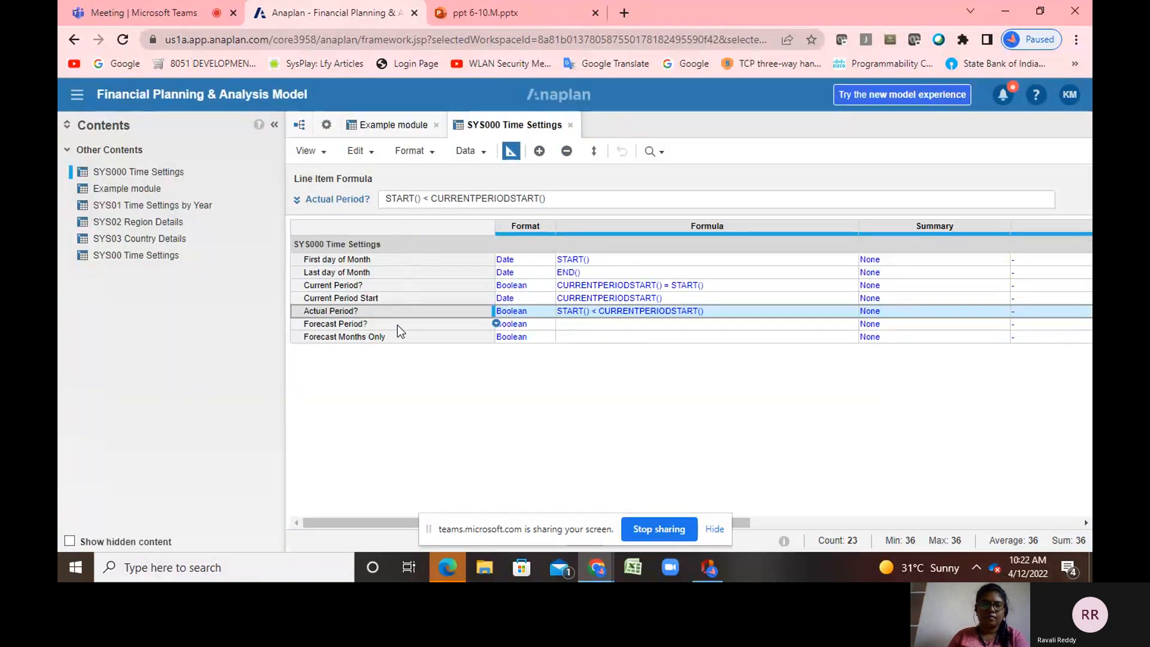
Set the formula of the Forecast Period? line item to START() >= CURRENTPERIODSTART()
click(397, 325)
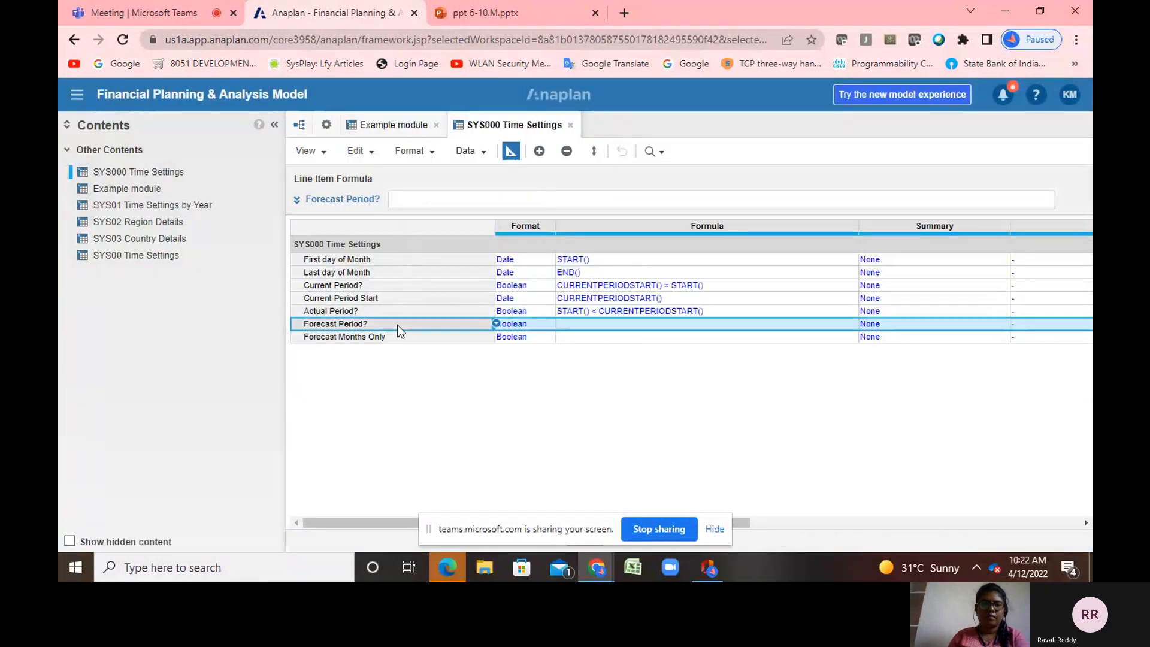
click(405, 198)
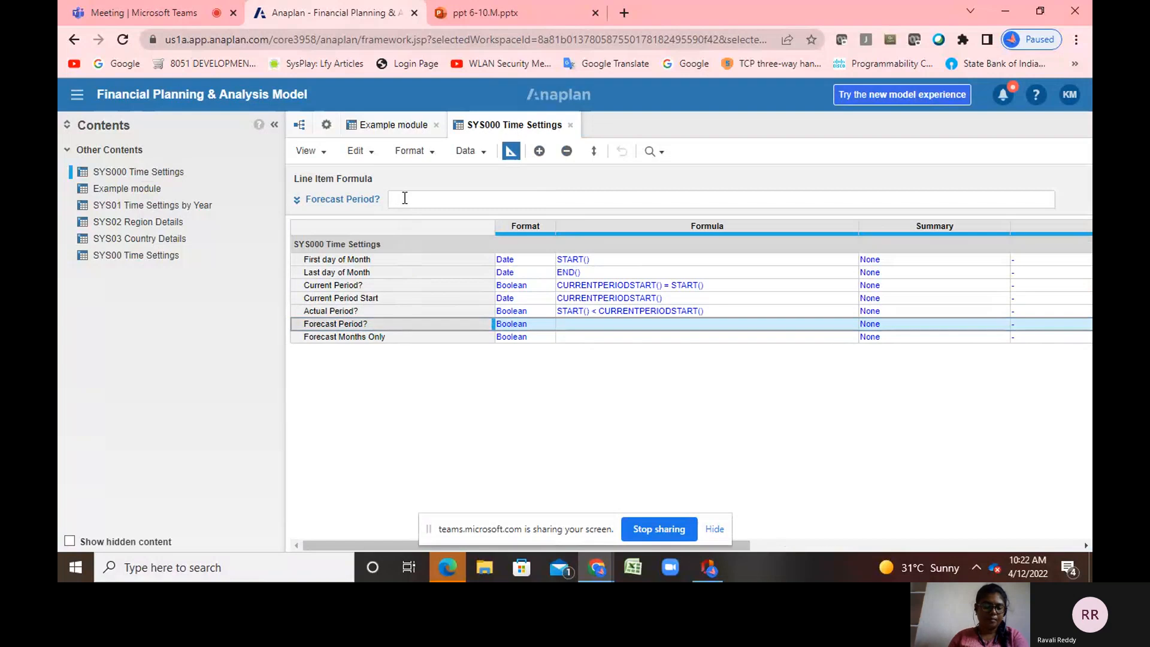
text(STA)
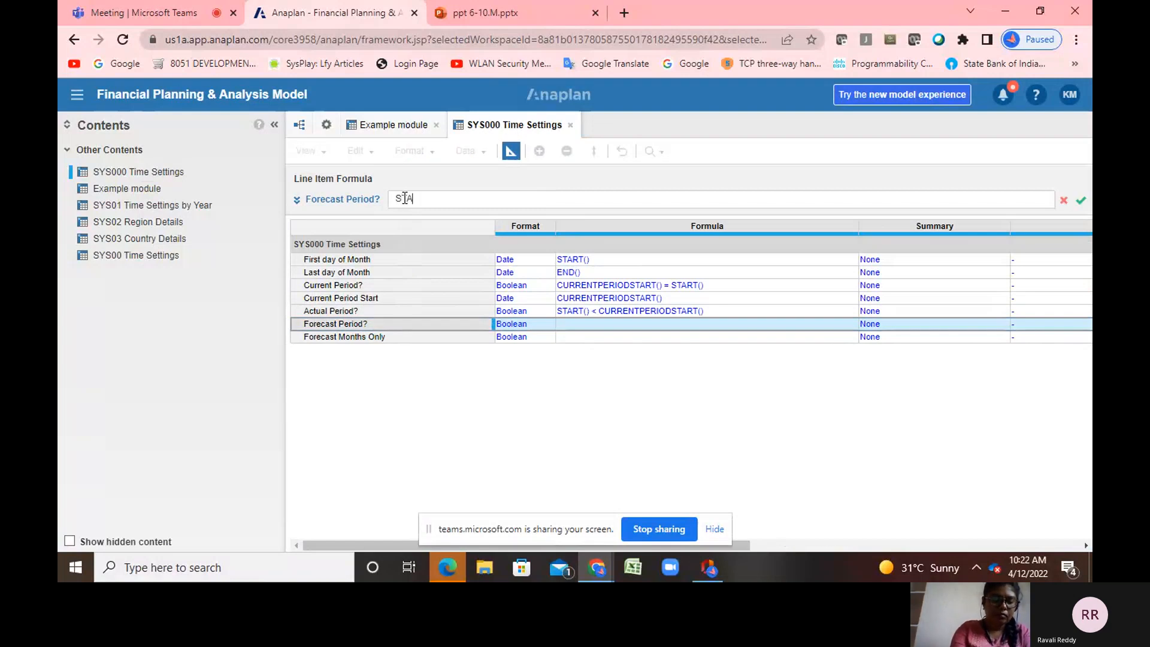
text(RT())
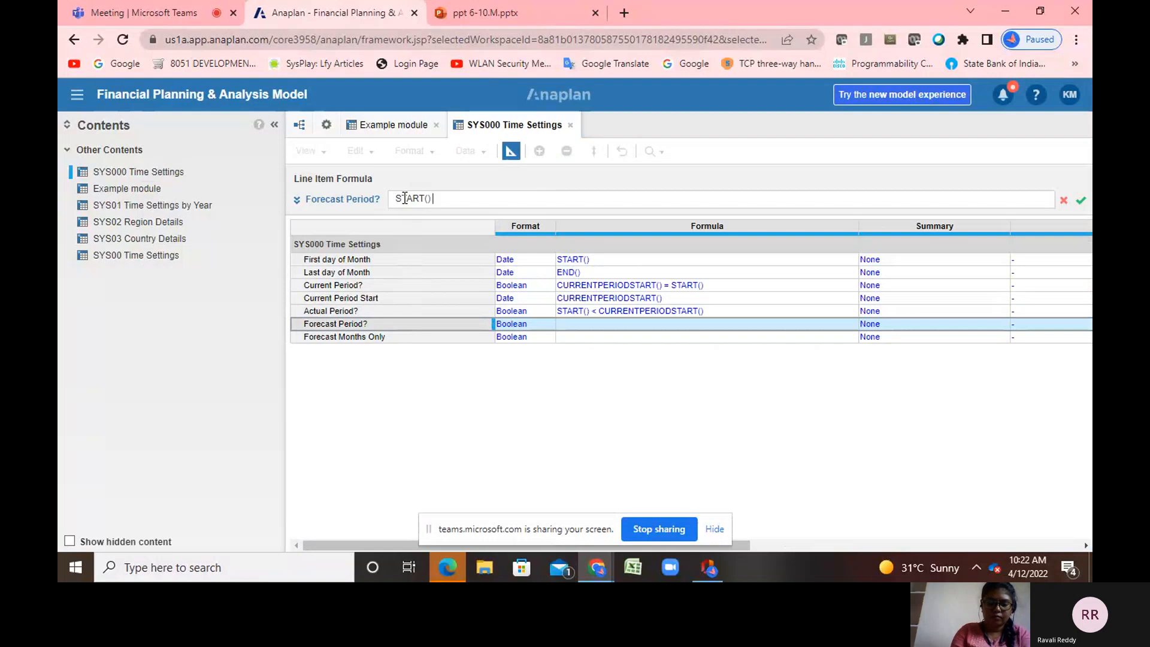
text( >= CURRENTPERIODSTART())
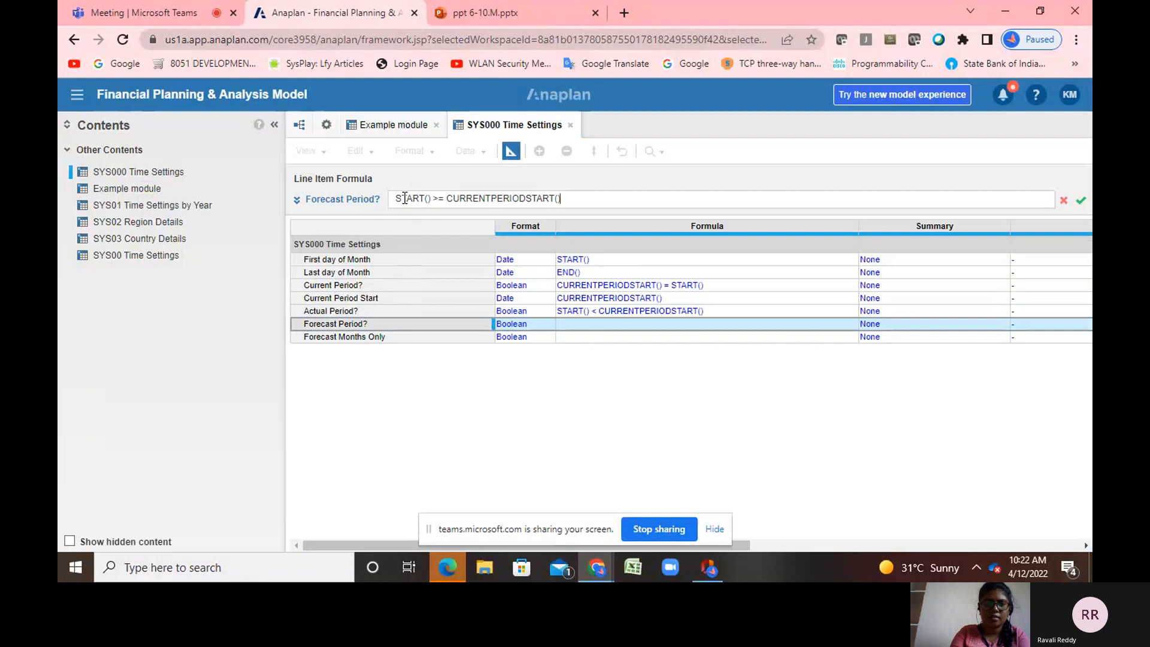
text())
key(Return)
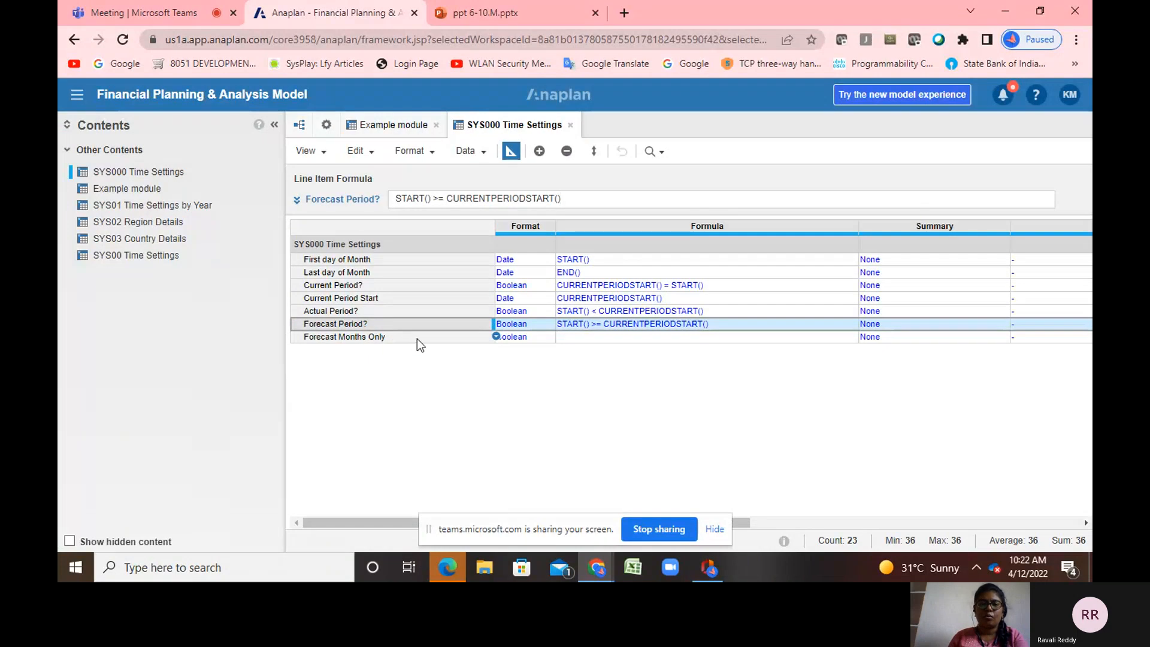
Copy the formula from the Forecast Period? line item to Forecast Months Only
click(589, 328)
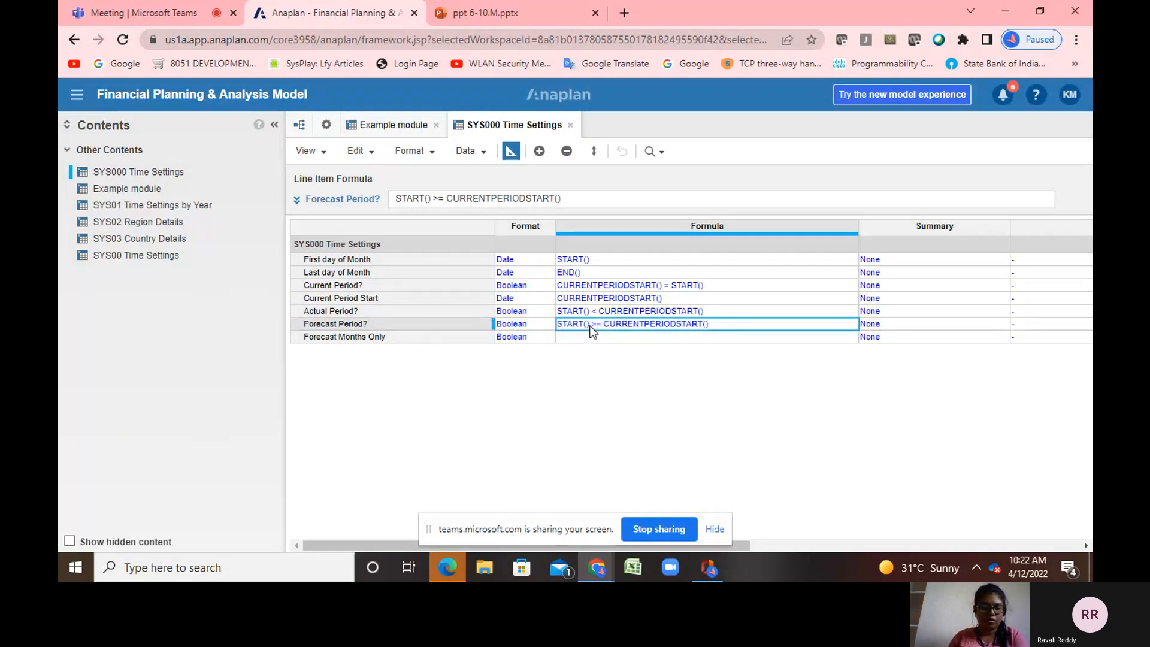
key(ctrl+c)
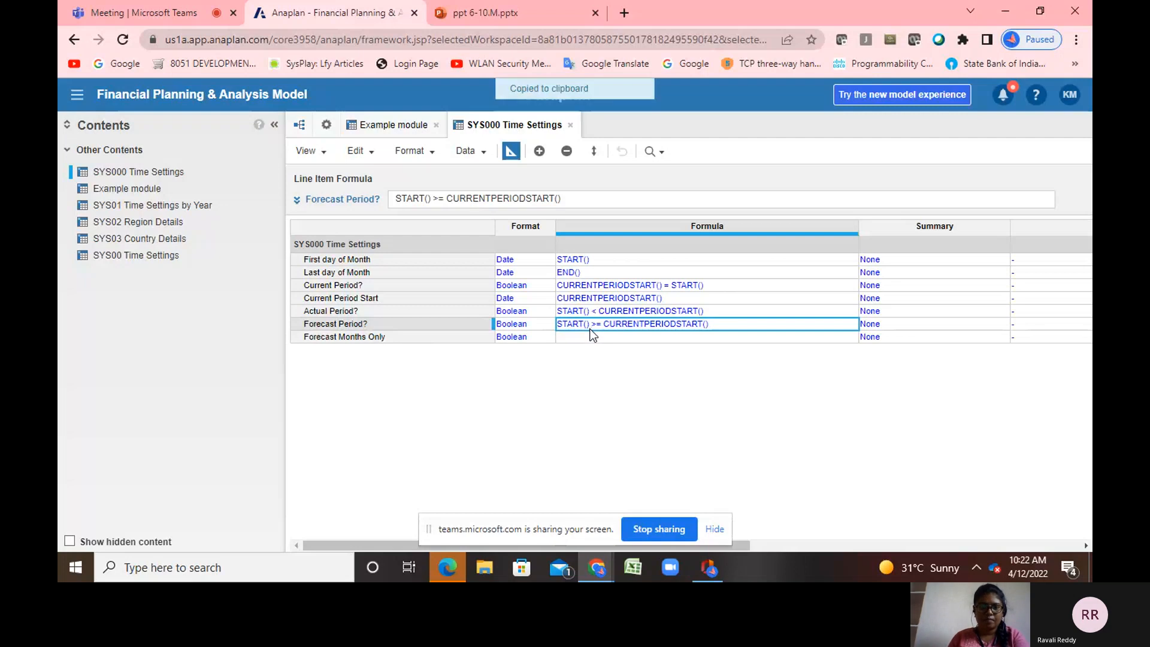
click(591, 337)
key(ctrl+v)
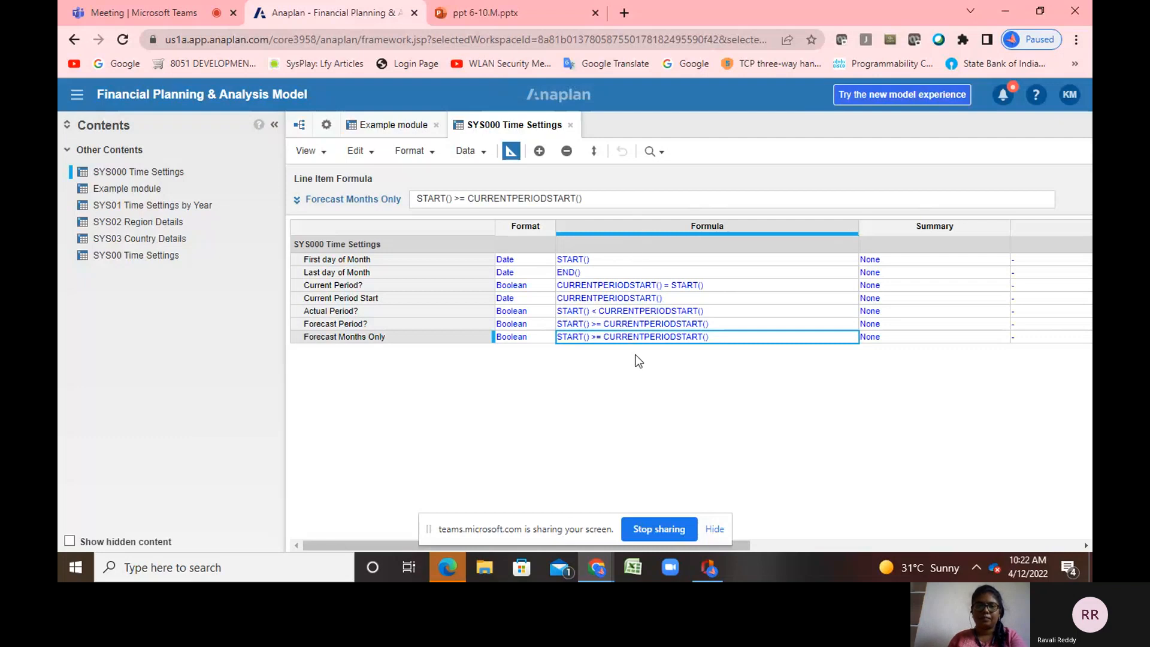
Leave the blueprint view and examine each line item's monthly values and formula, from First day of Month to Forecast Months Only
click(510, 151)
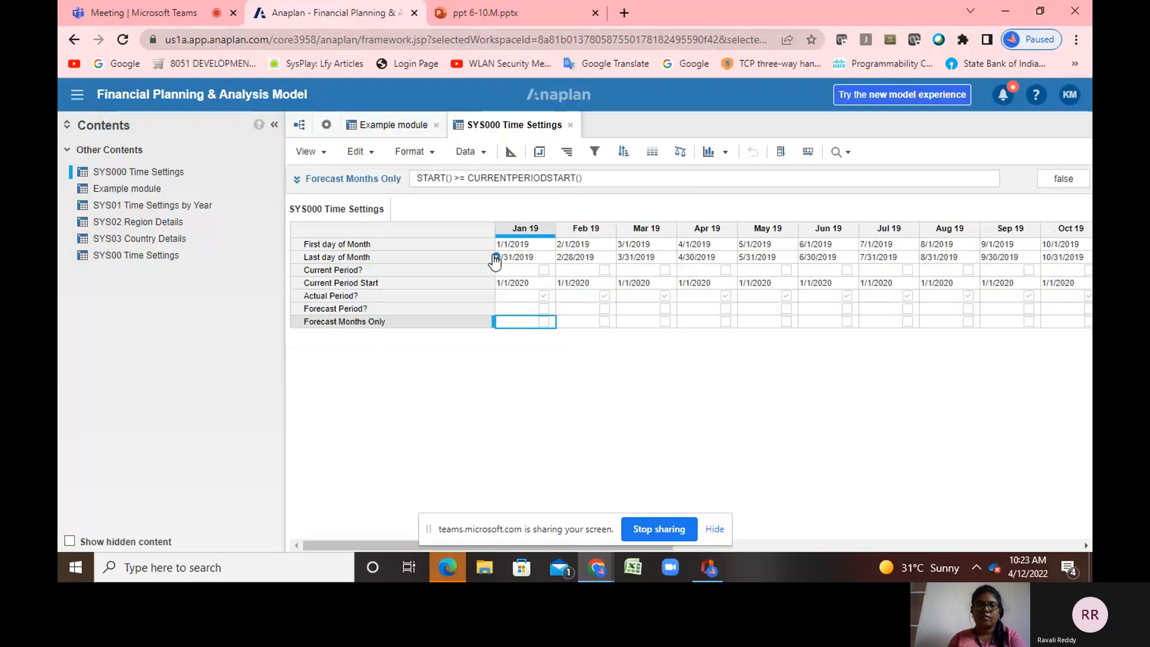
click(351, 242)
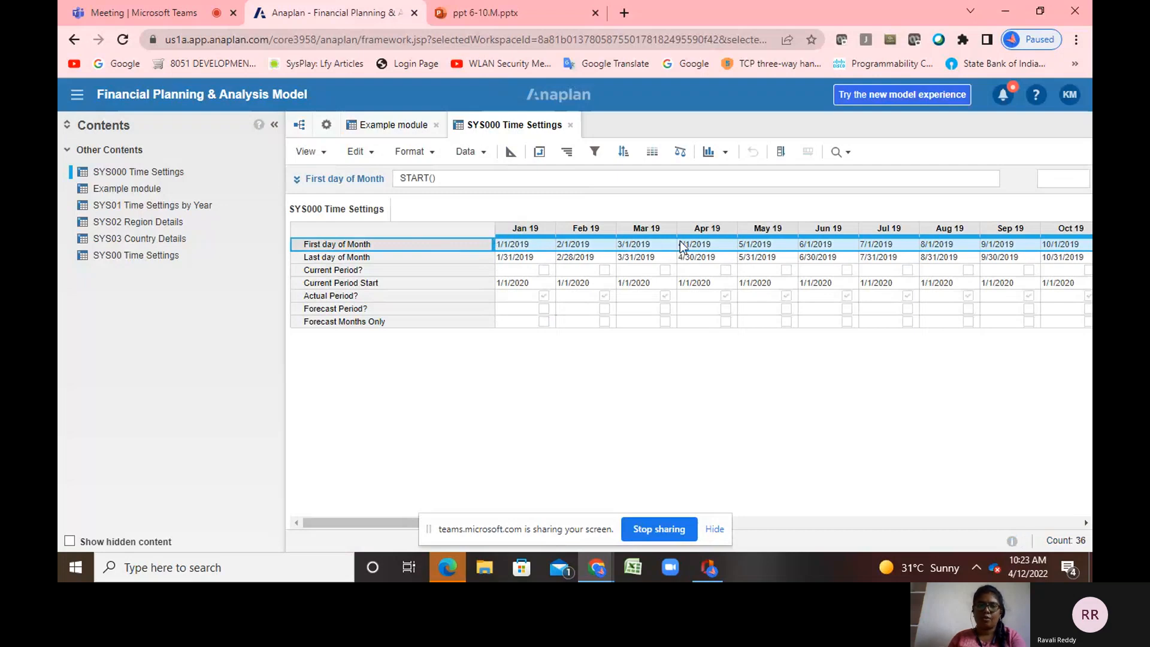
click(511, 258)
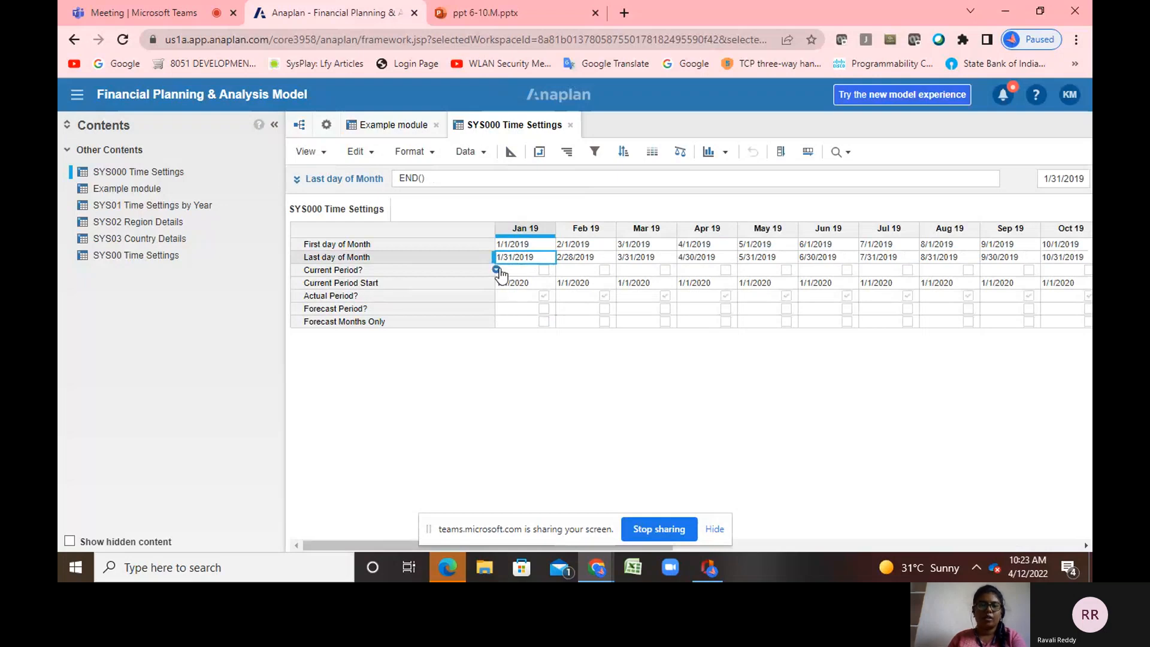
click(522, 270)
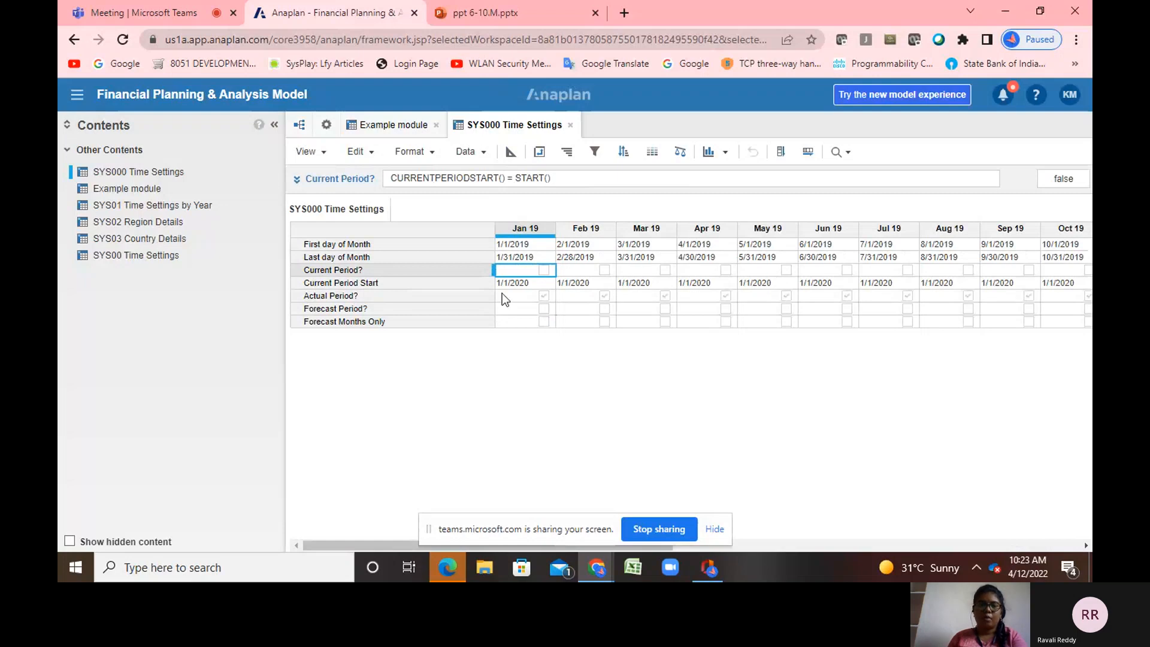
click(520, 284)
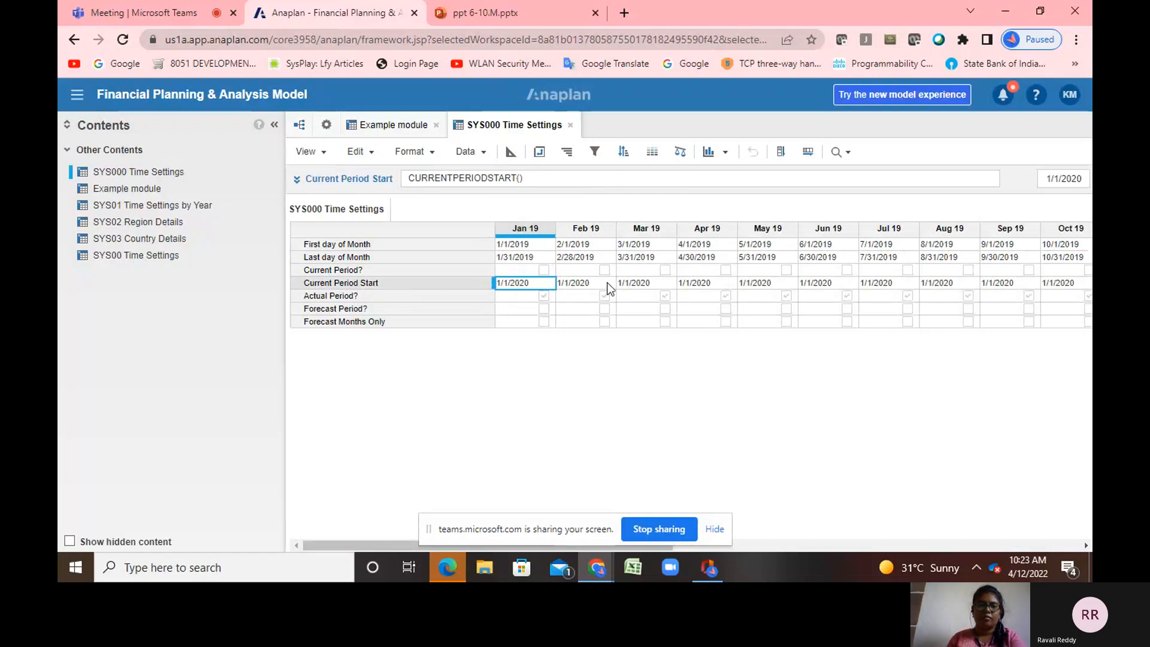
click(521, 296)
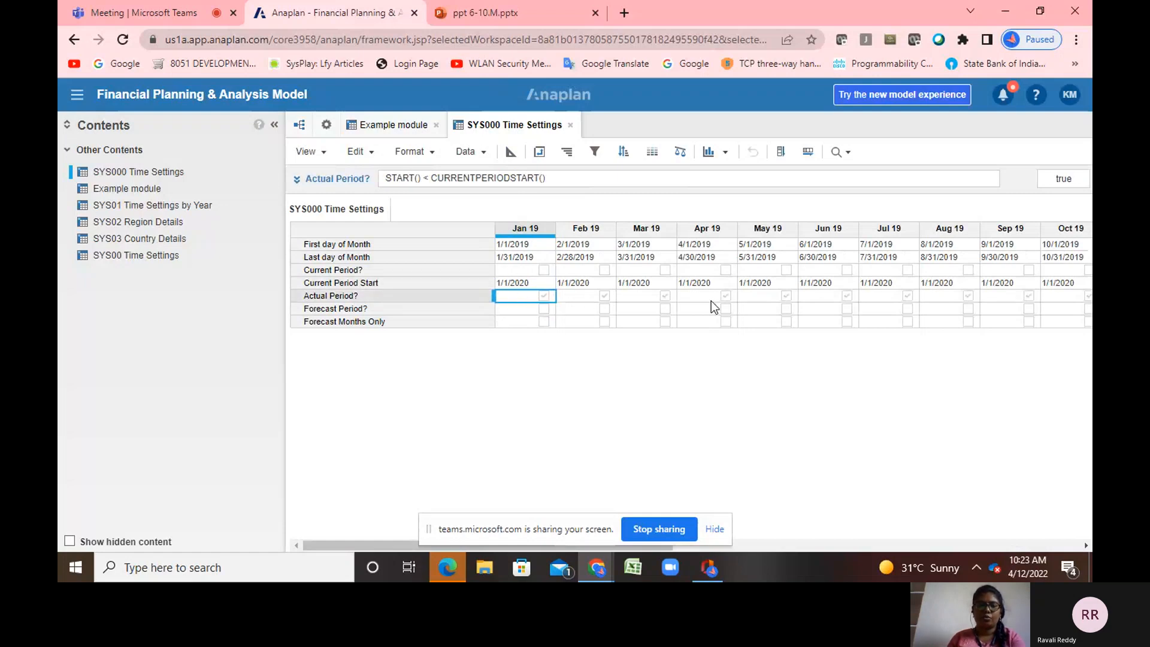
click(516, 307)
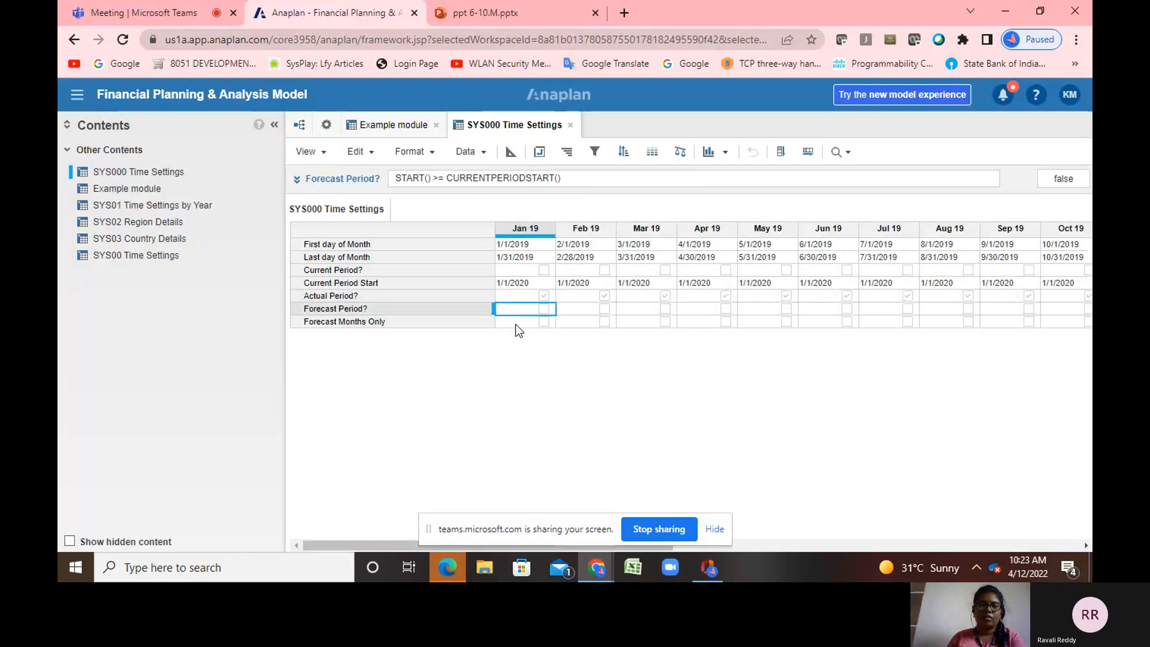
click(516, 324)
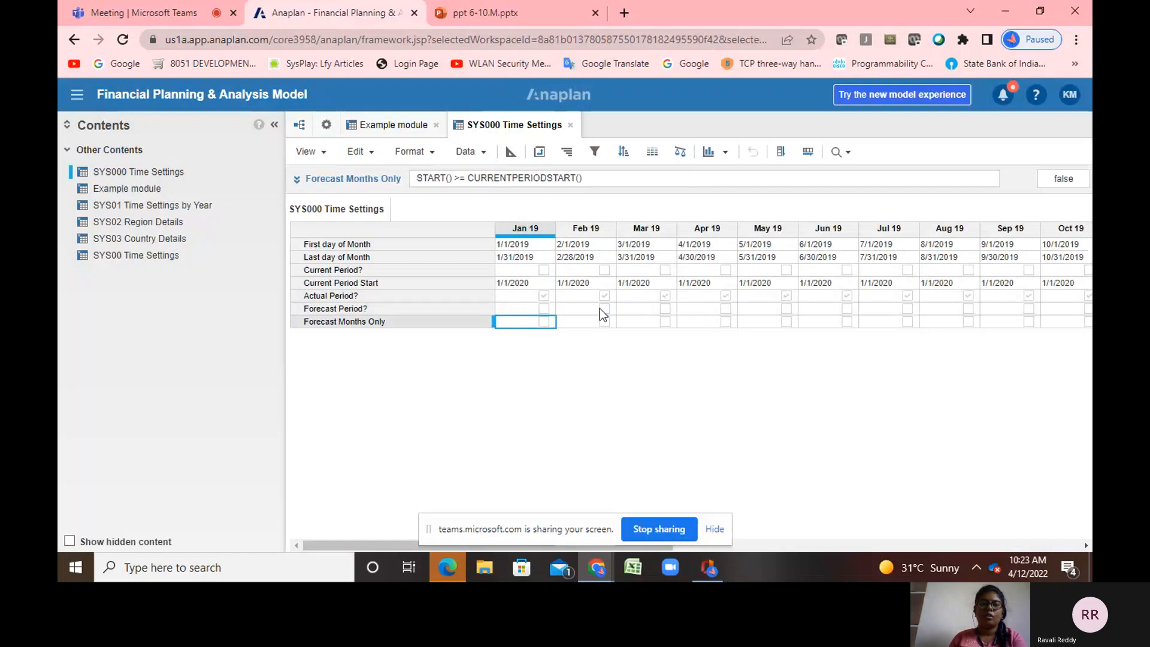
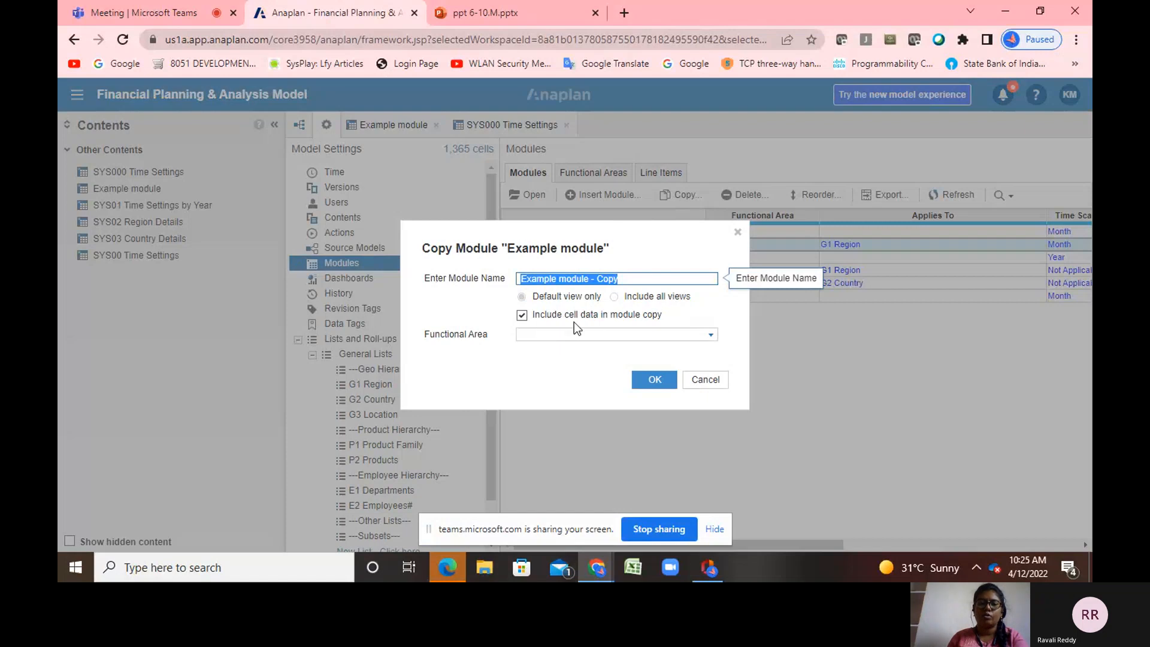
Copy Example module with its cell data as Example module - Copy, and compare the copy with the other open modules
click(713, 339)
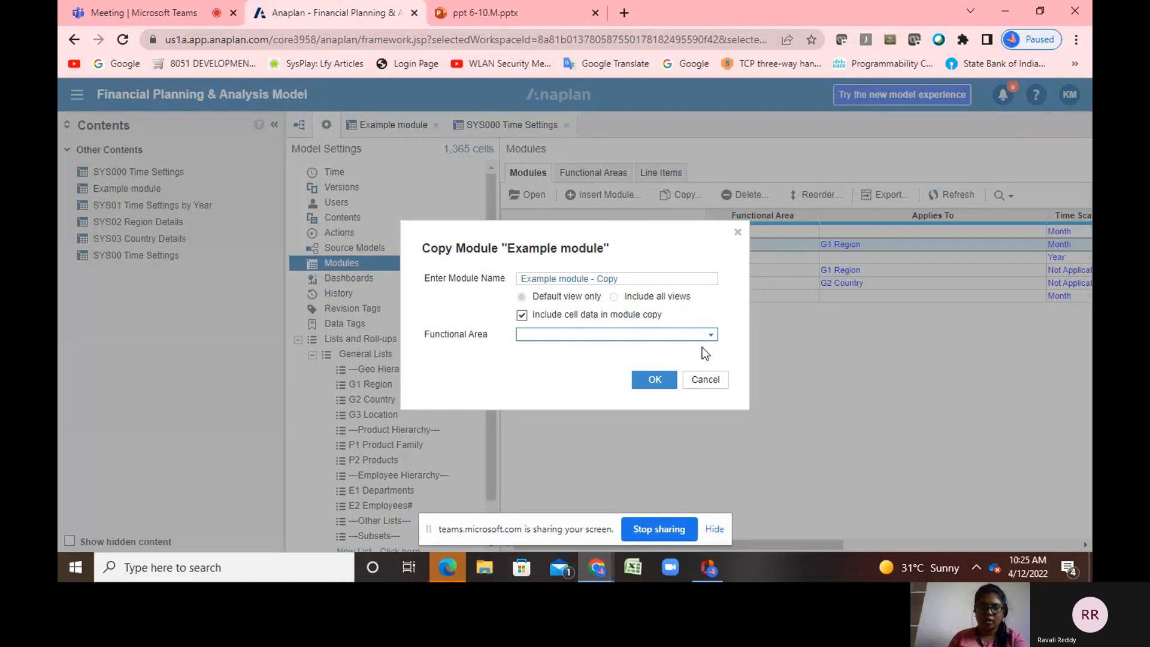
click(656, 381)
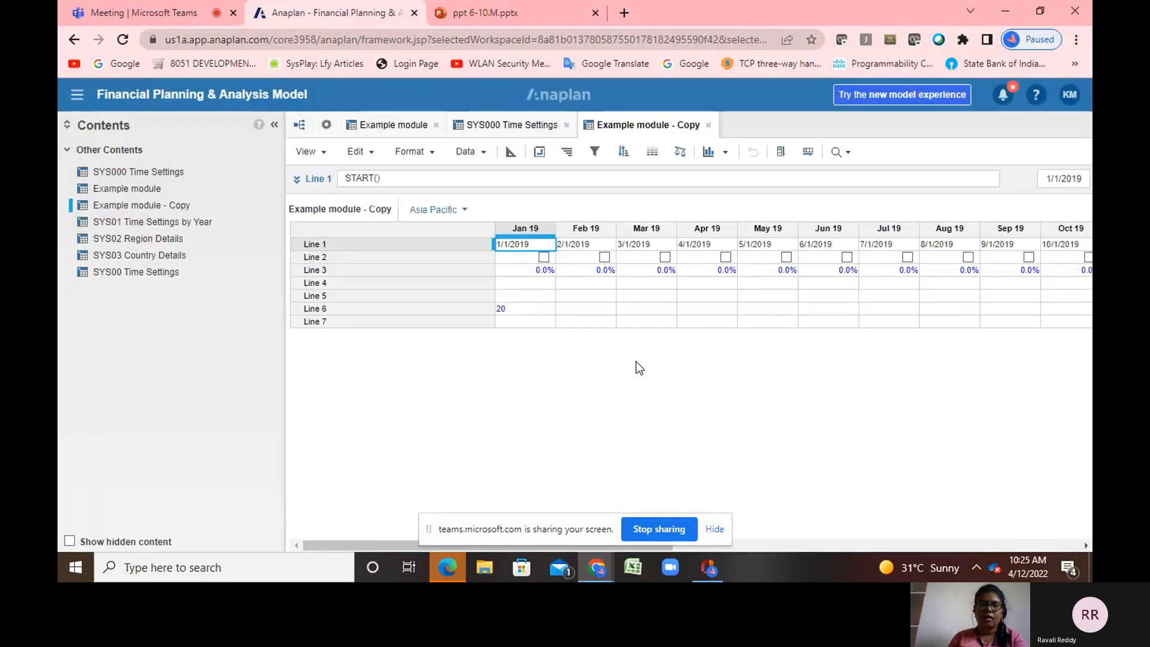
click(510, 129)
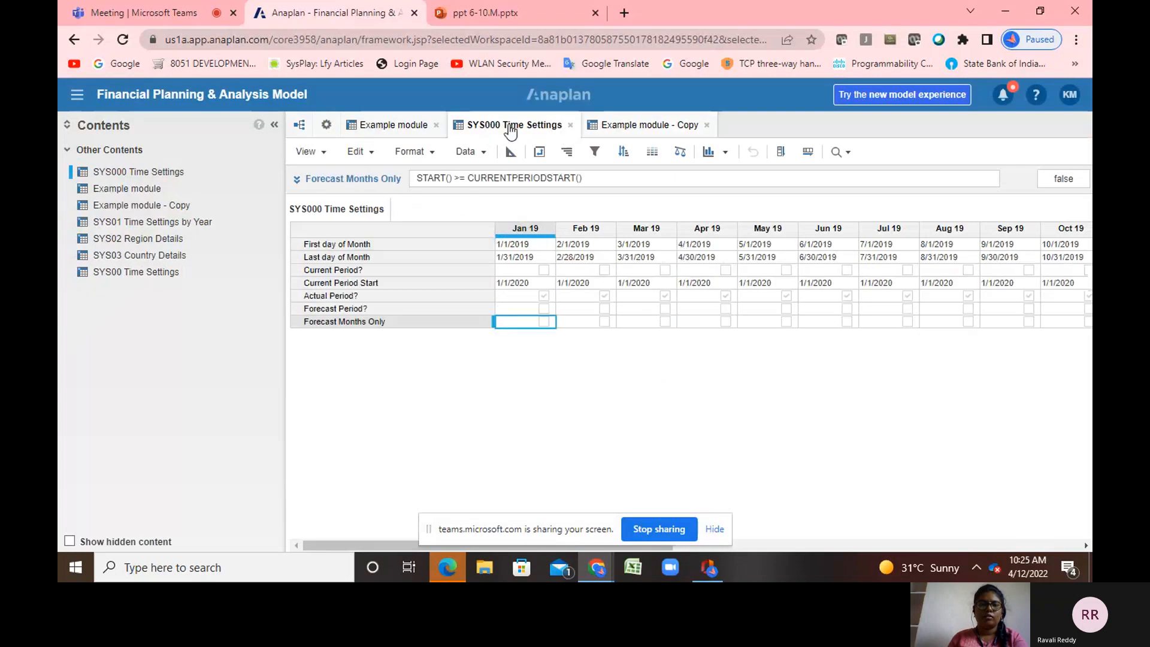
click(397, 131)
click(623, 131)
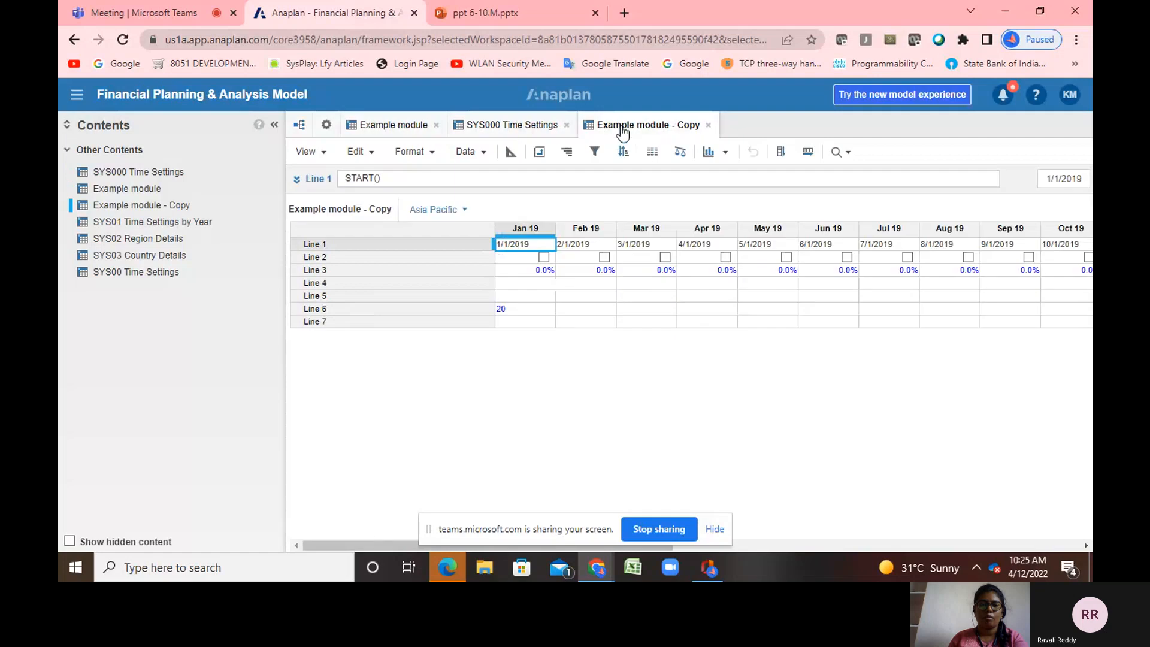
Leave the blueprint view of Example module, set Line 6 for Jan 19 to 25, and check the same cell in the copy
click(367, 127)
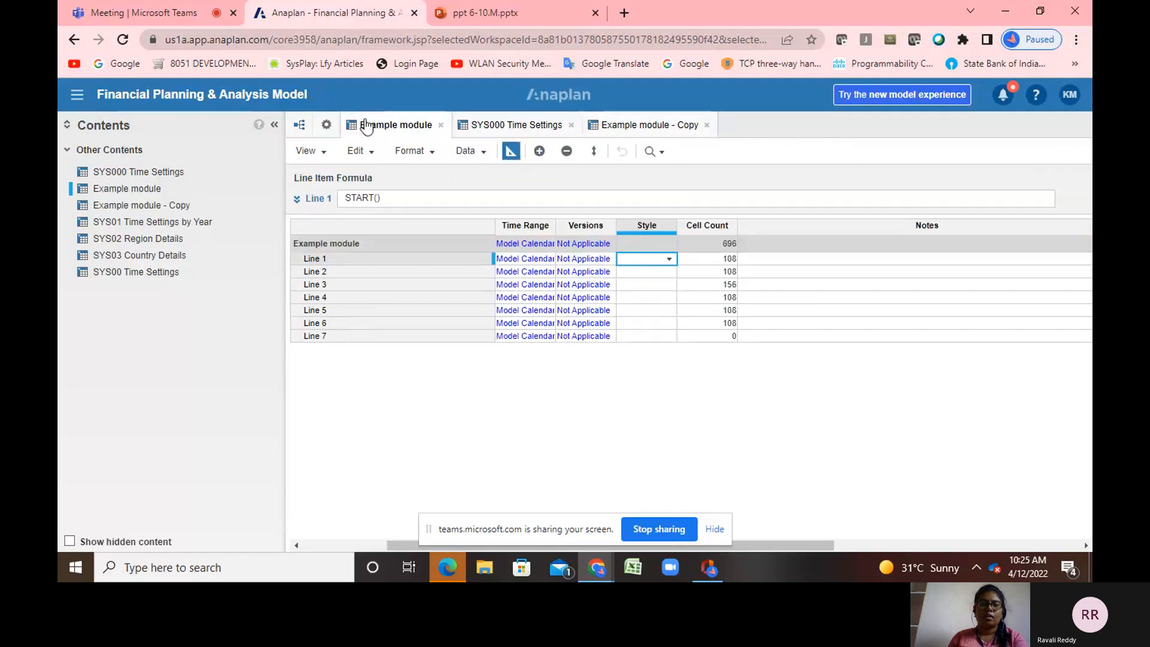
click(511, 152)
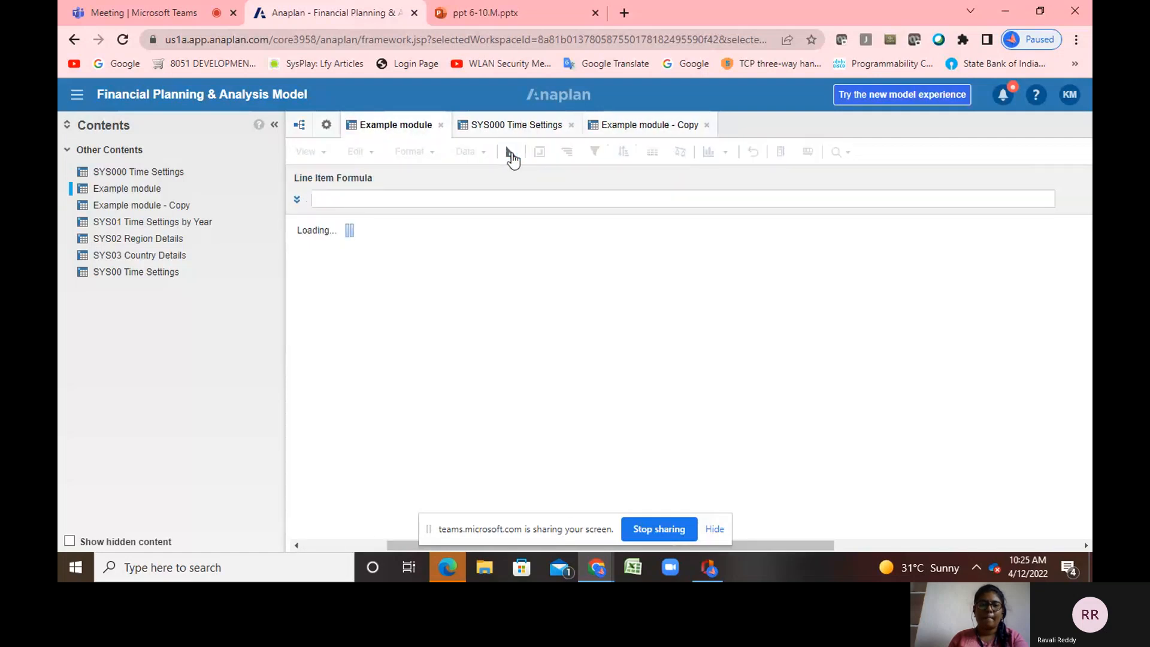
click(523, 307)
click(522, 307)
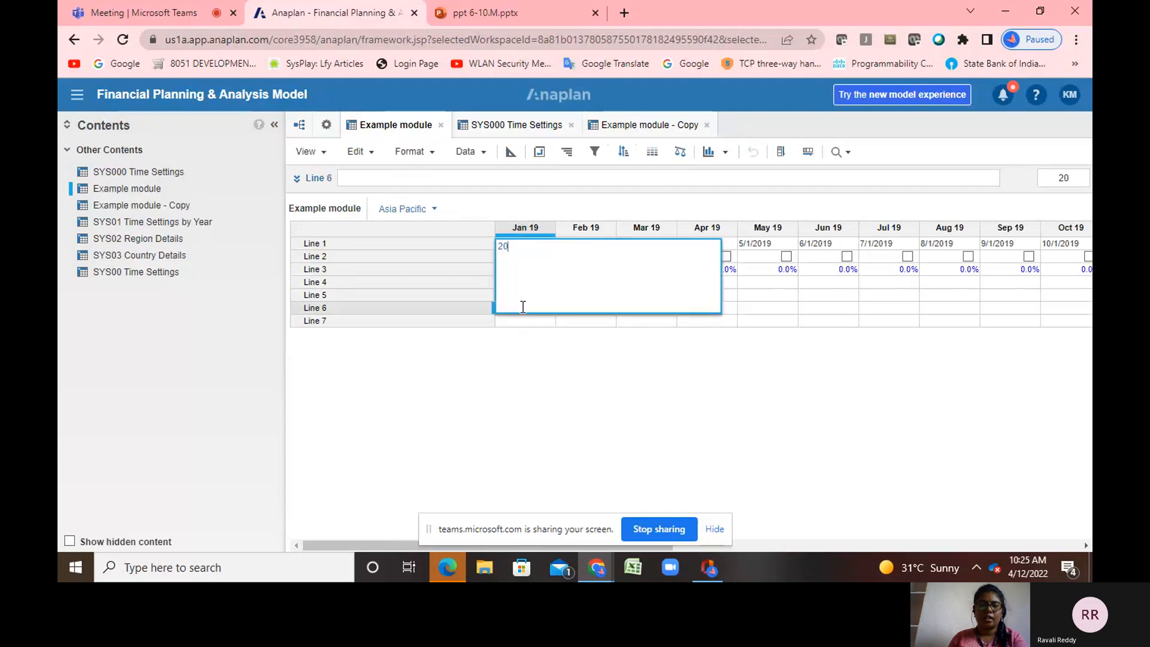
key(BackSpace)
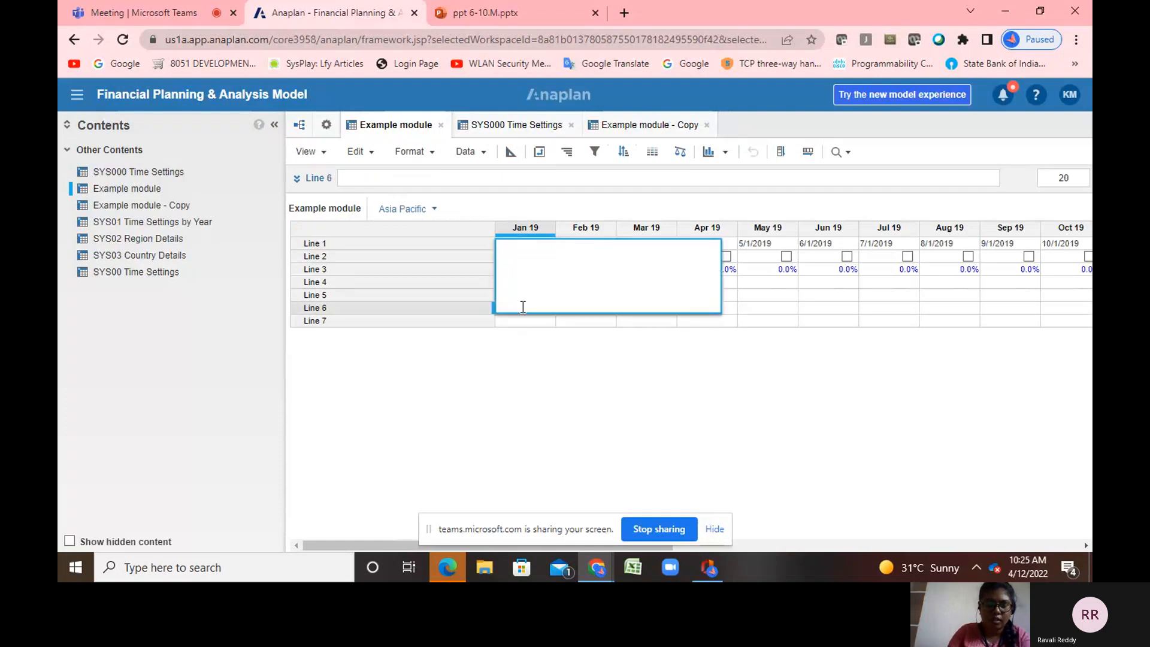
text(25)
key(Return)
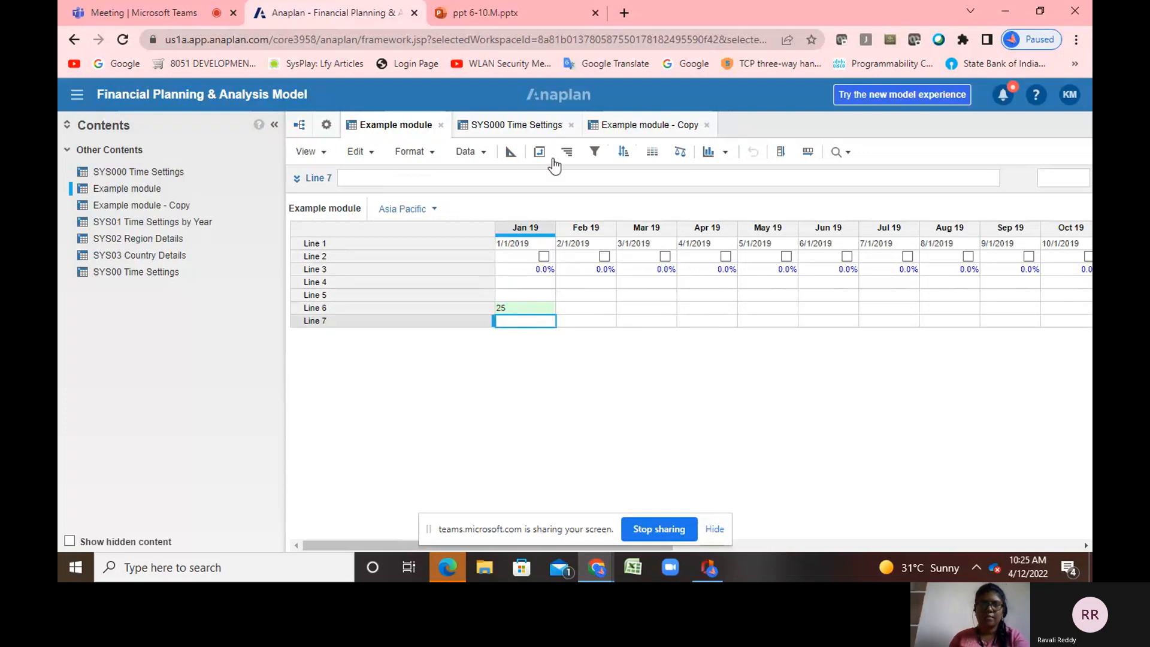
click(625, 132)
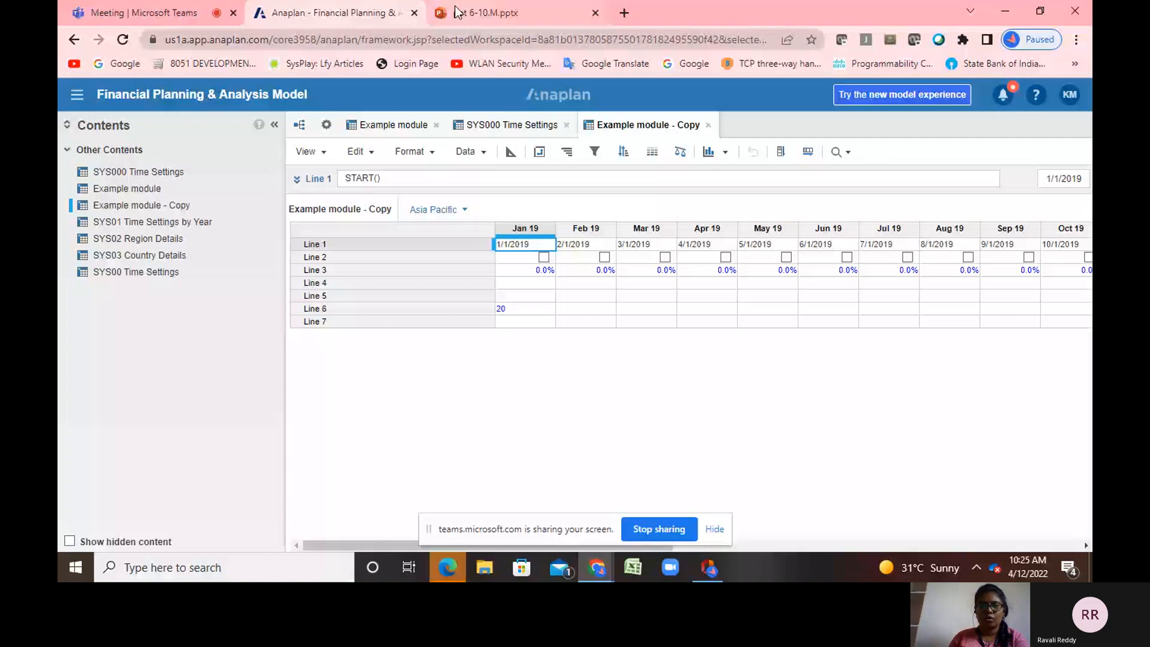
Switch to the PowerPoint presentation ppt 6-10.M, review the Data Import Methods slide, and return to Anaplan
click(454, 5)
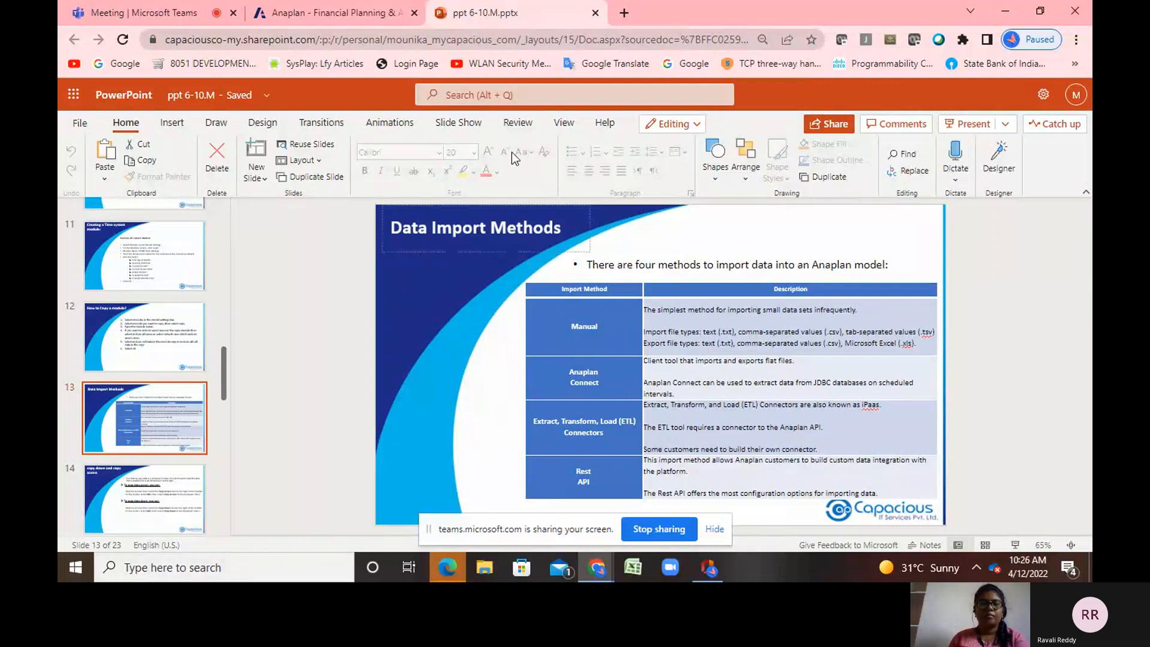
click(325, 5)
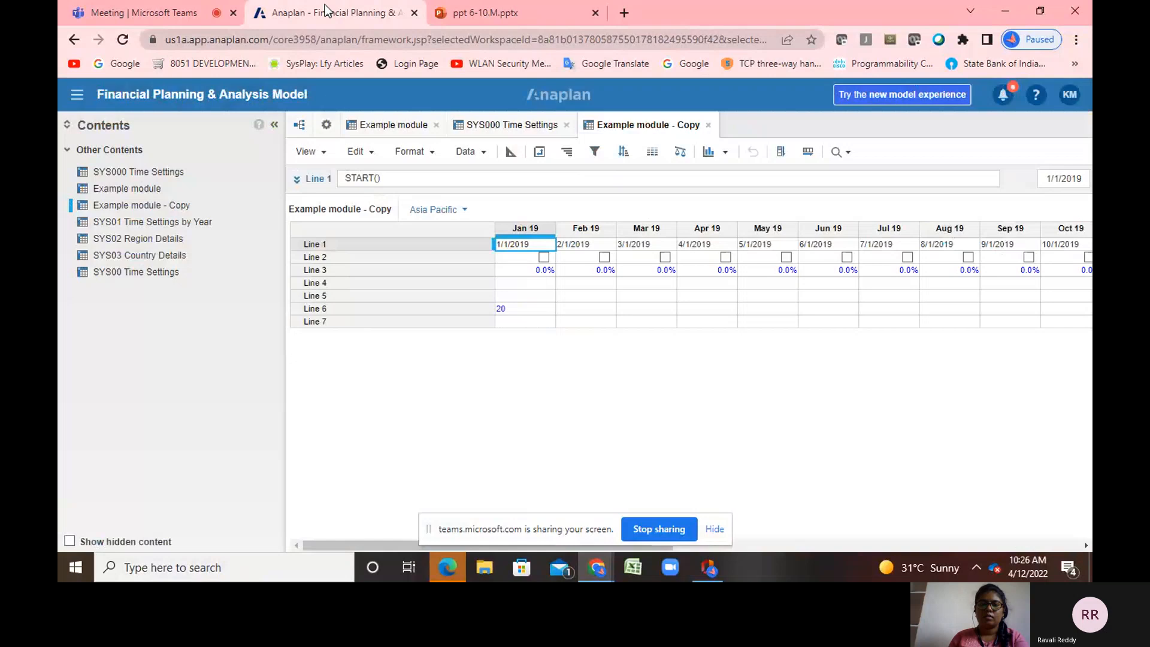
Start a new module from the model settings and name it Volumes Module
click(326, 125)
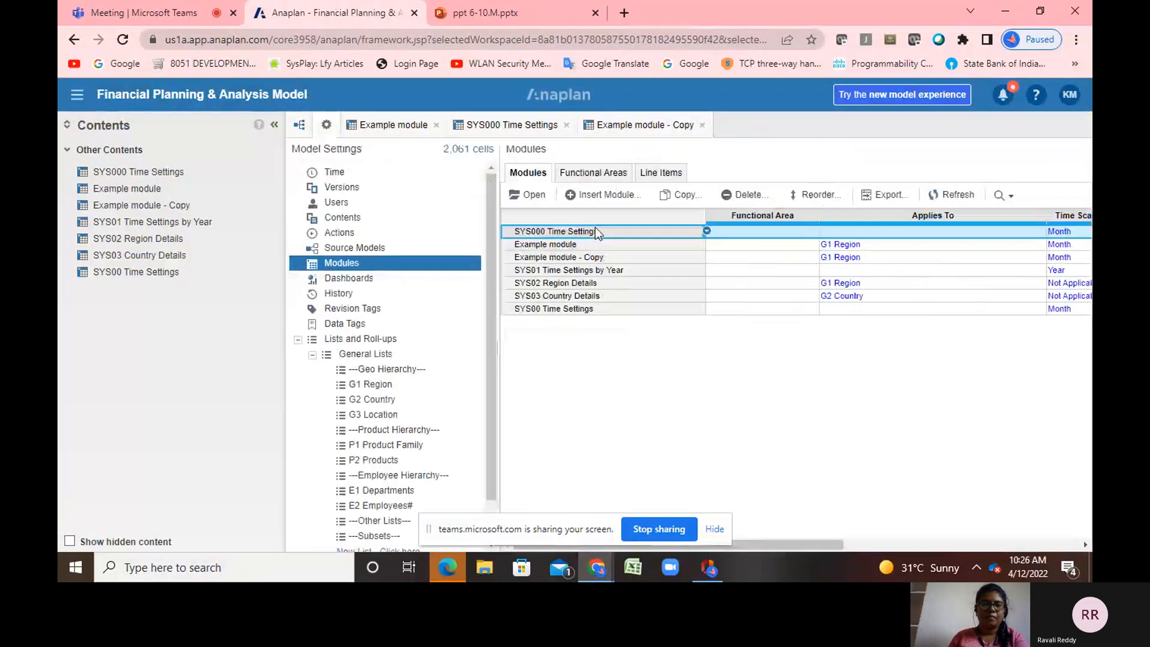
click(602, 194)
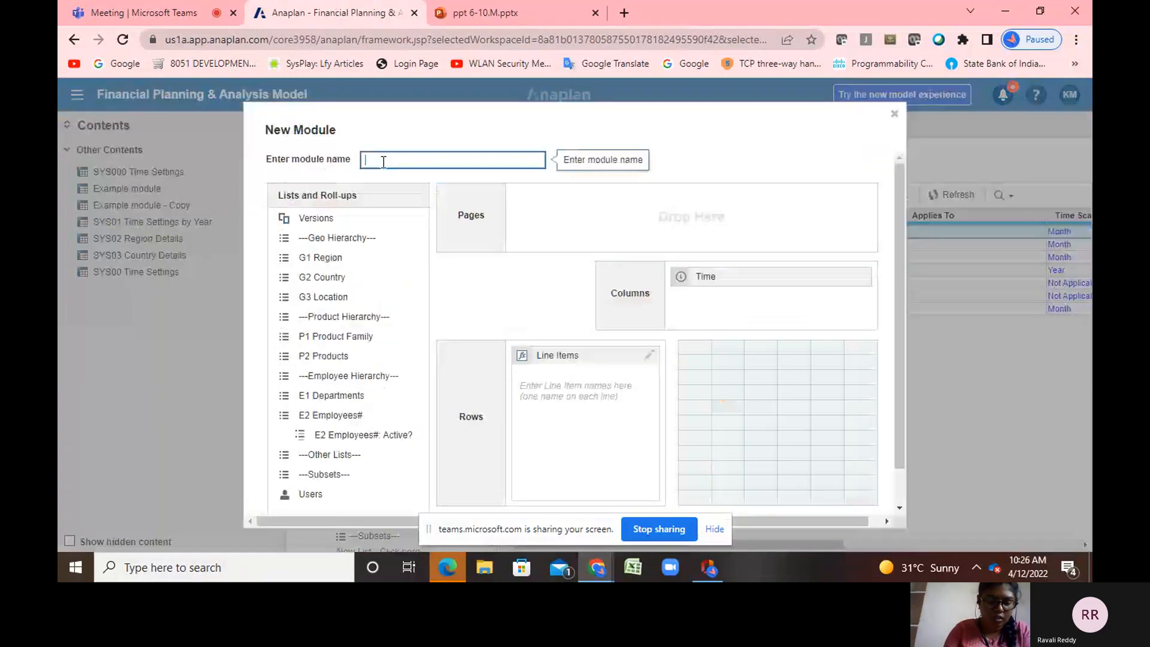
text(Volumes)
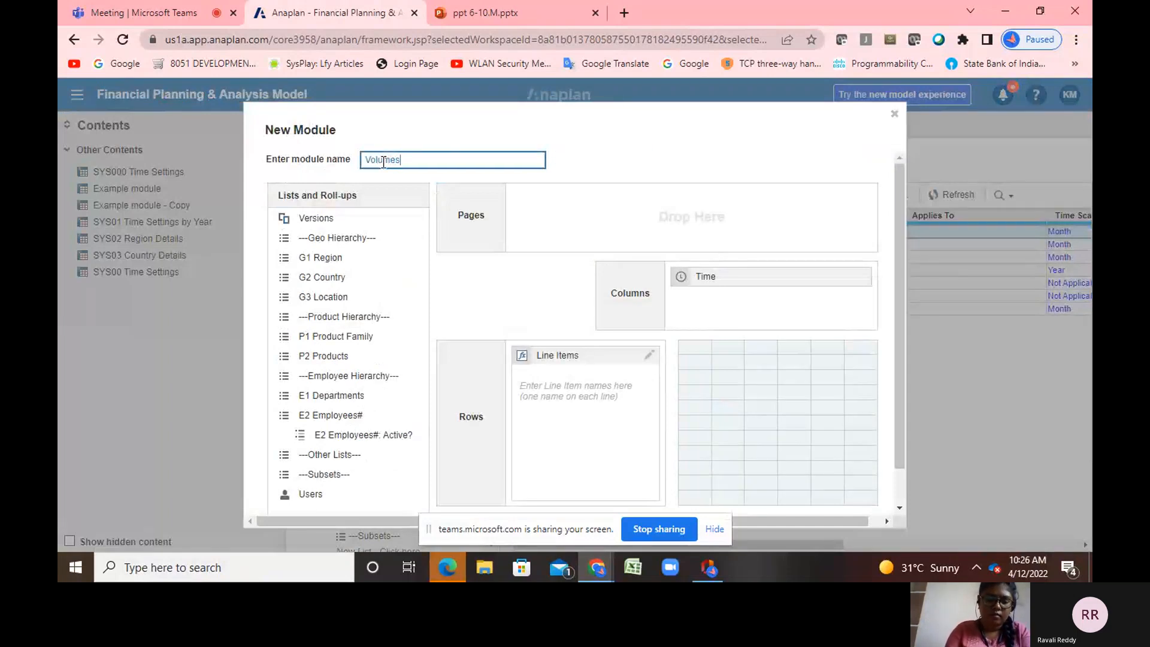
key(BackSpace)
text(s m)
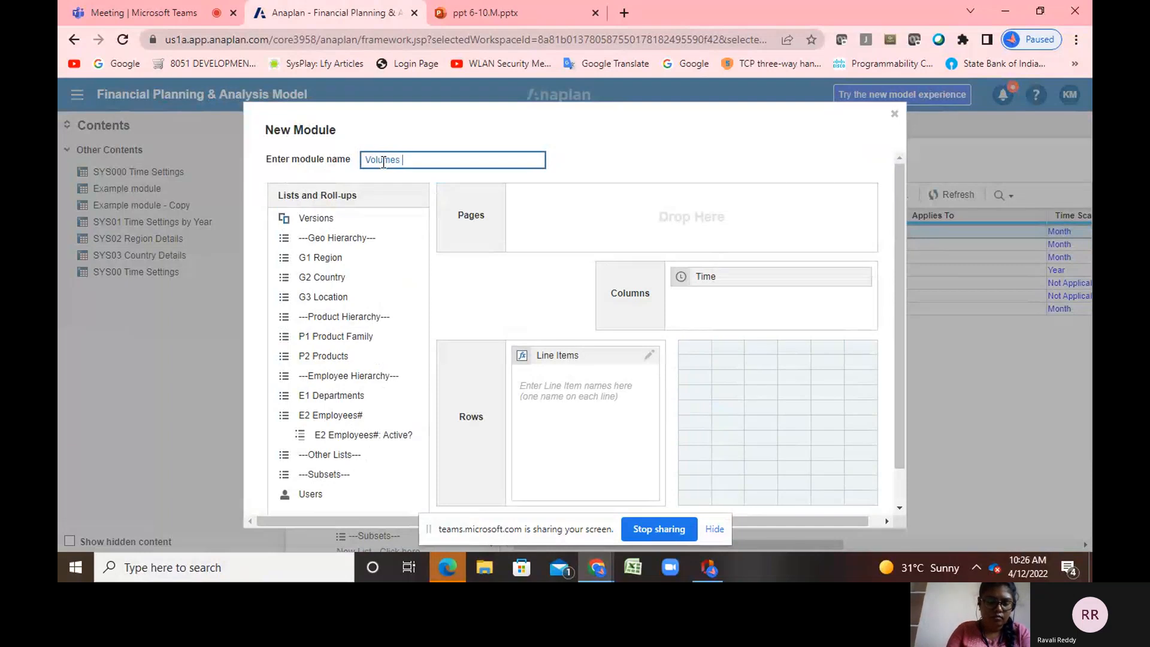
key(BackSpace)
text(Module)
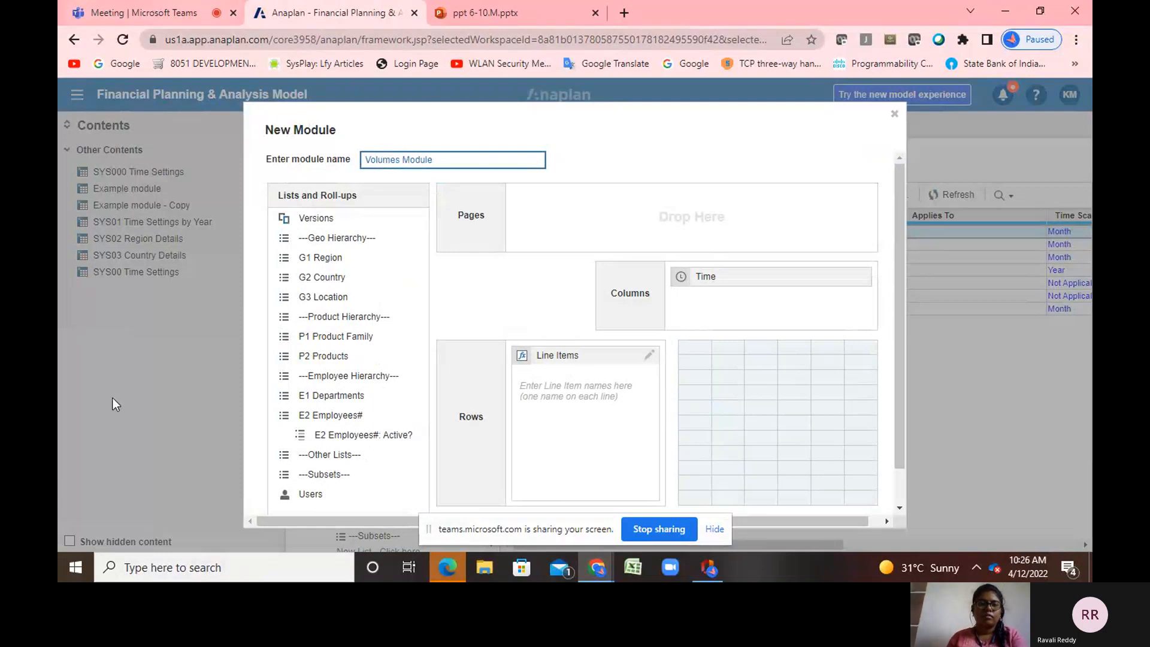
Put G1 Region on the new module's pages, add the line item Volumes, and create the module
drag(319, 259, 605, 214)
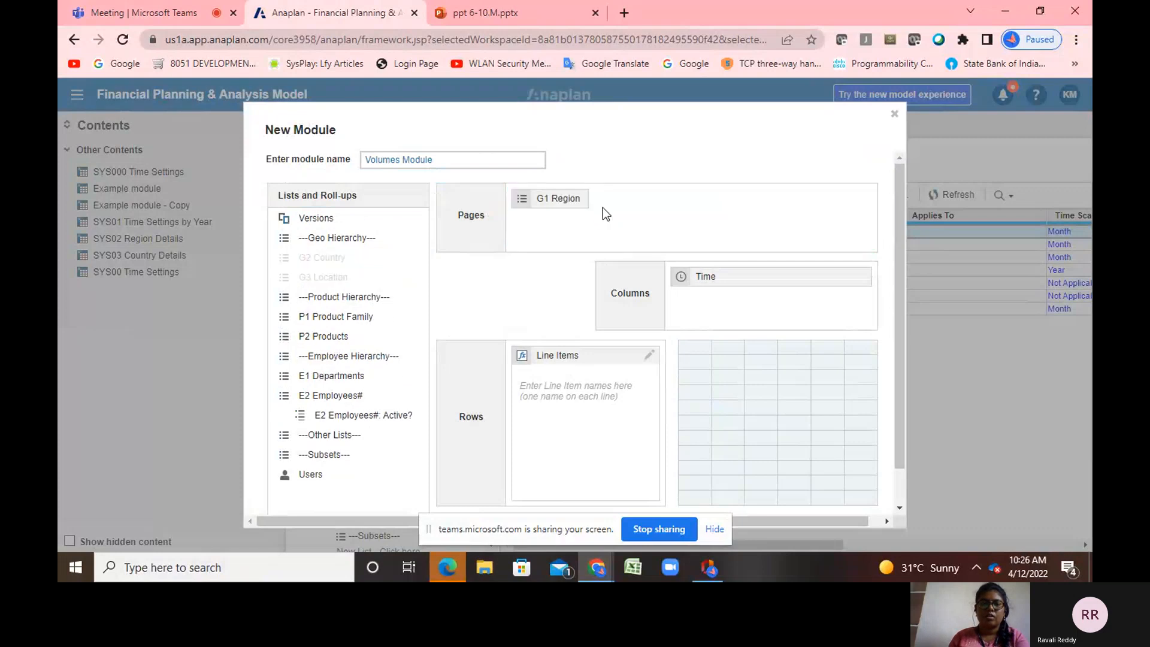
click(534, 387)
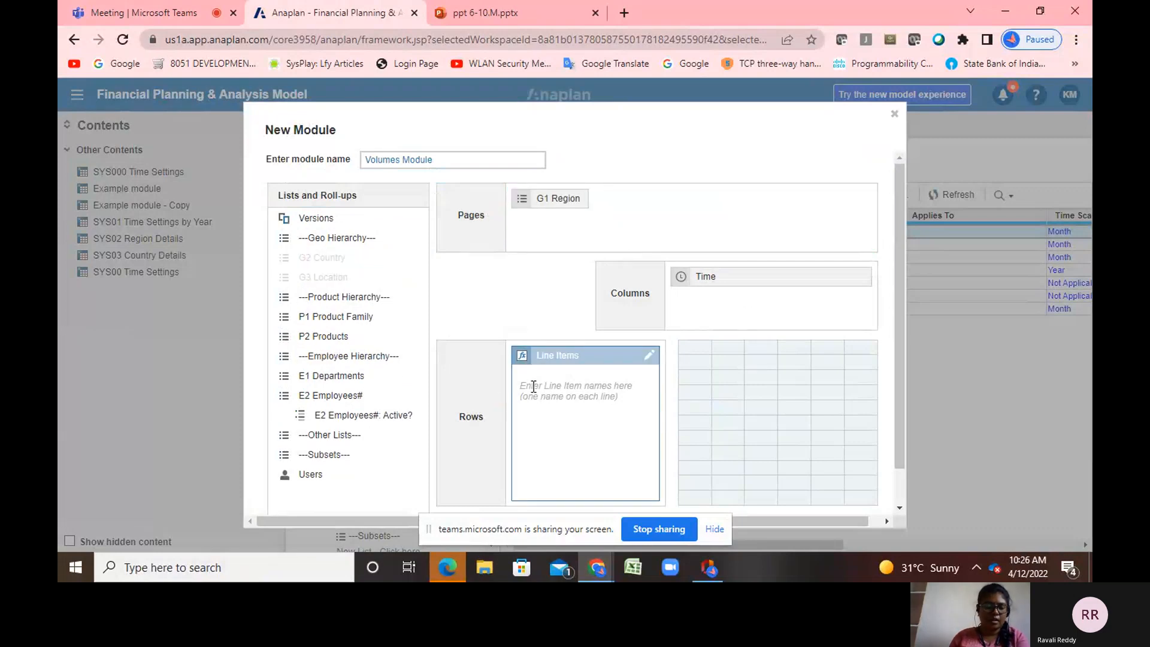
text(Vol)
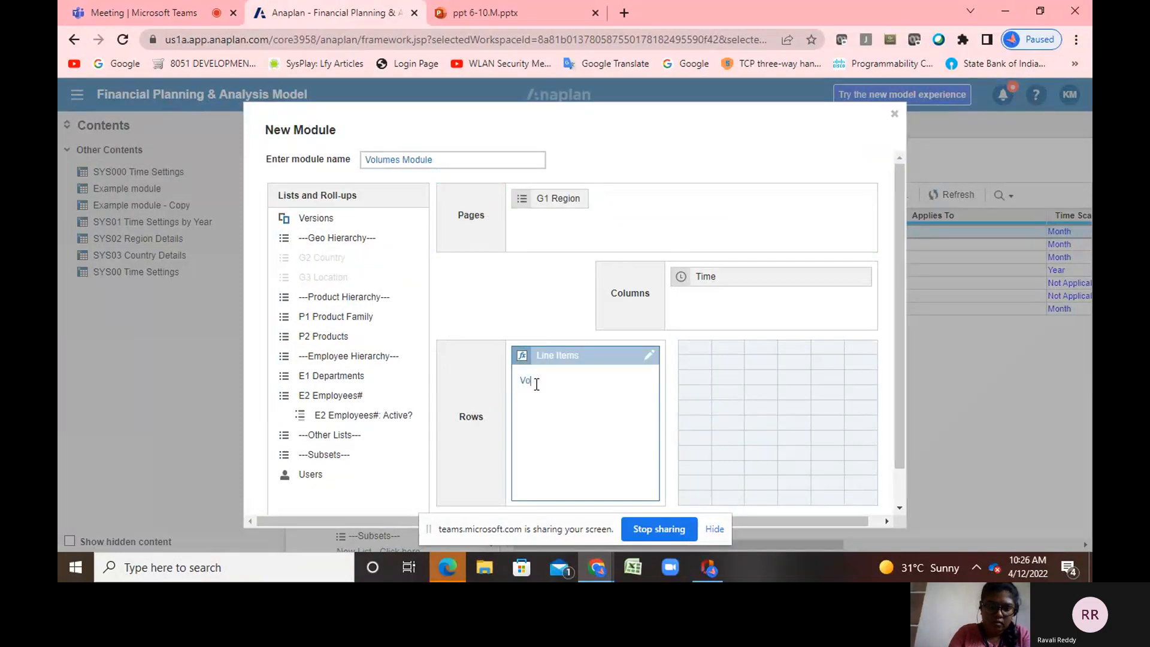
text(umes)
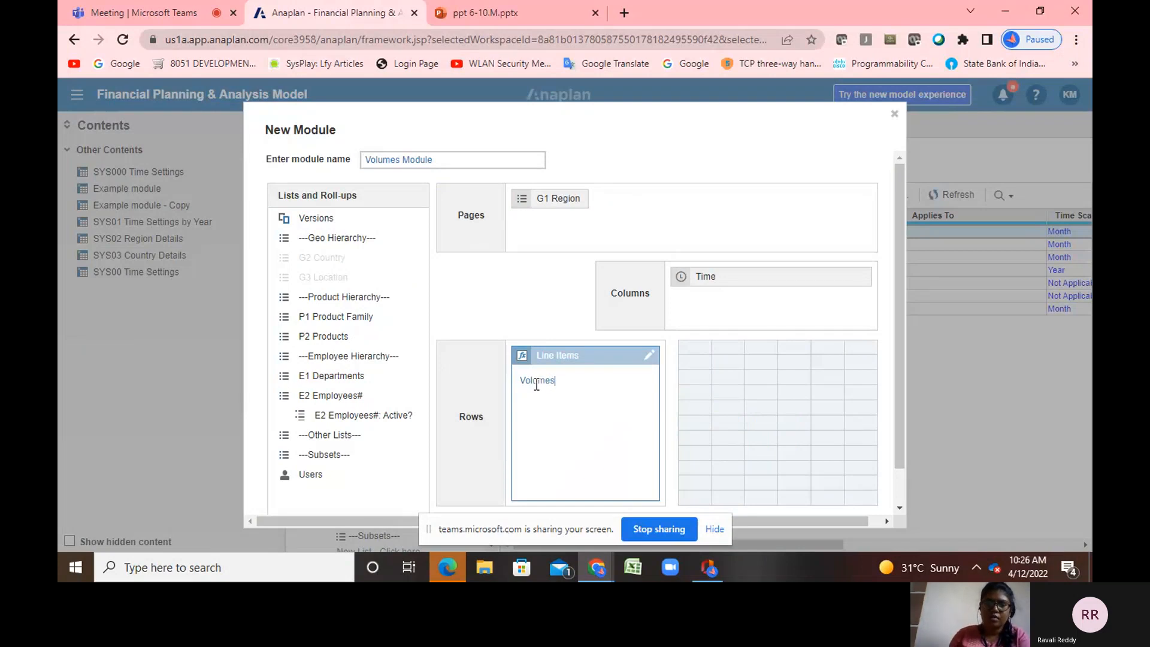
scroll(761, 401, down, 1)
click(804, 489)
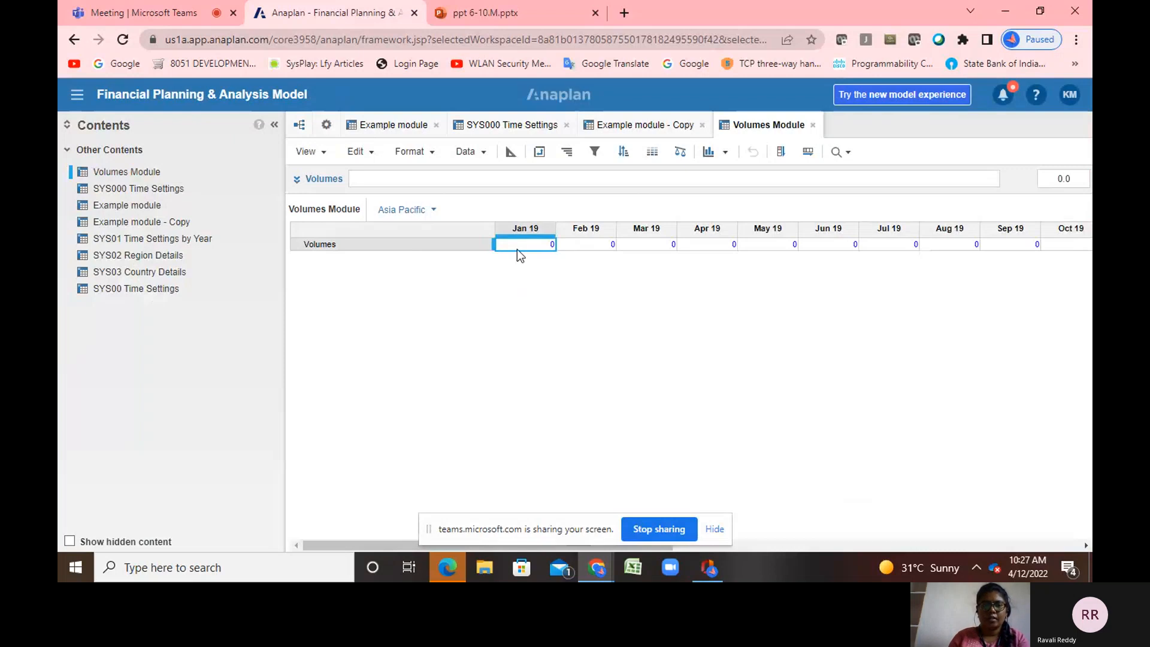
View Volumes Module for All Regions and for Americas
click(433, 211)
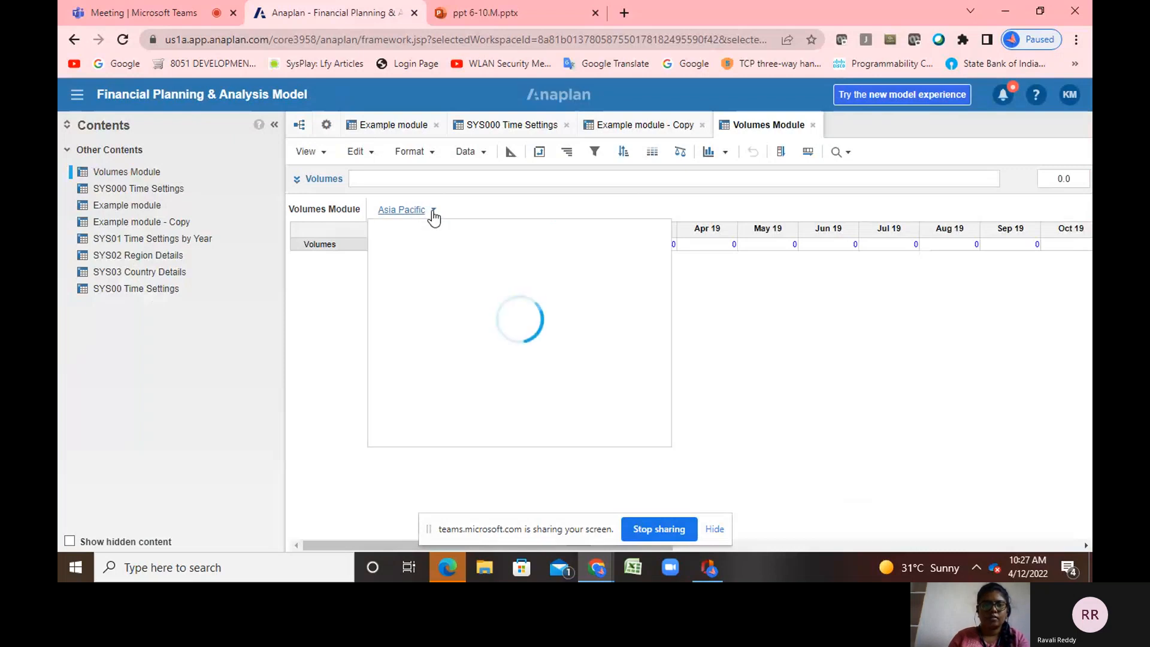
click(430, 270)
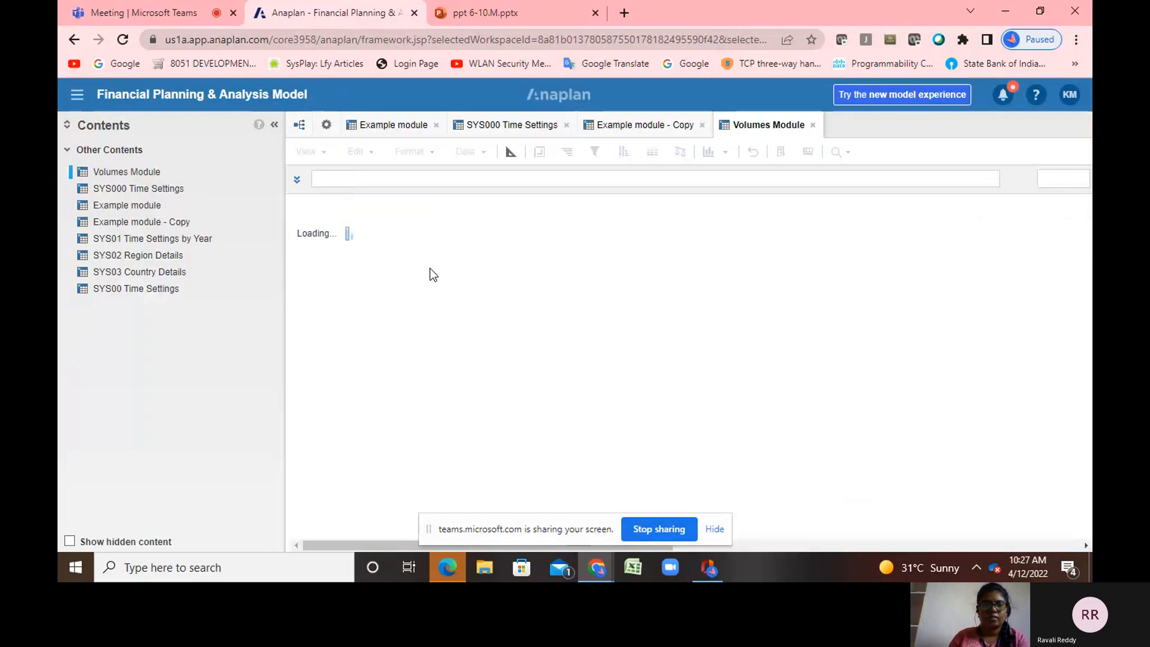
click(435, 220)
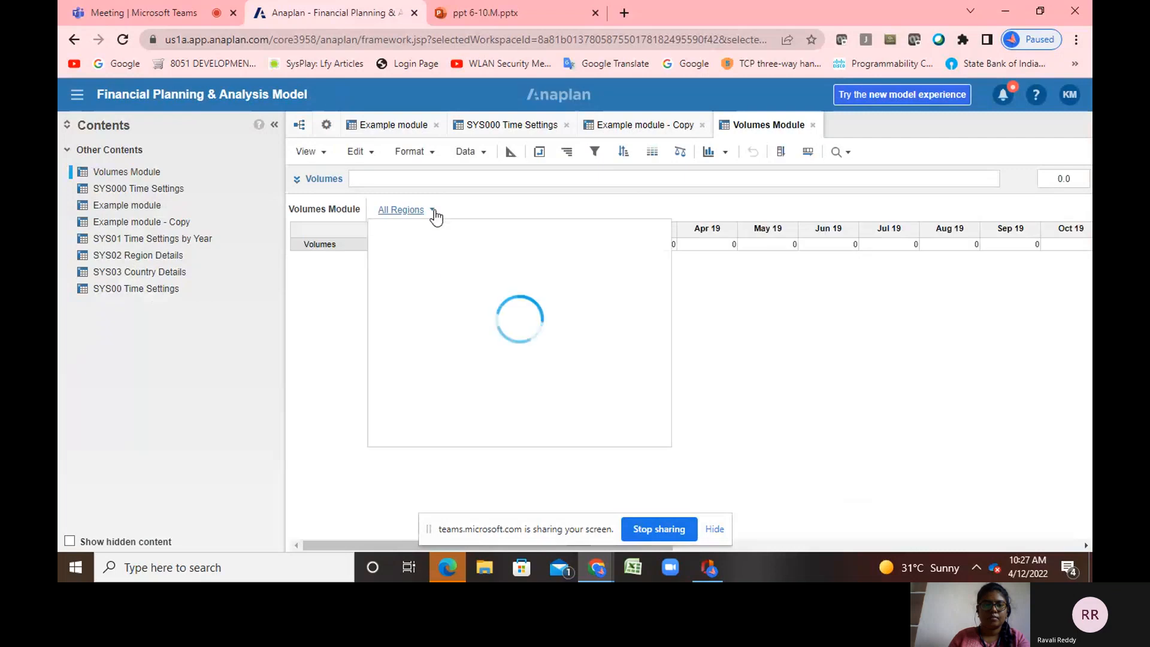
click(389, 271)
click(420, 287)
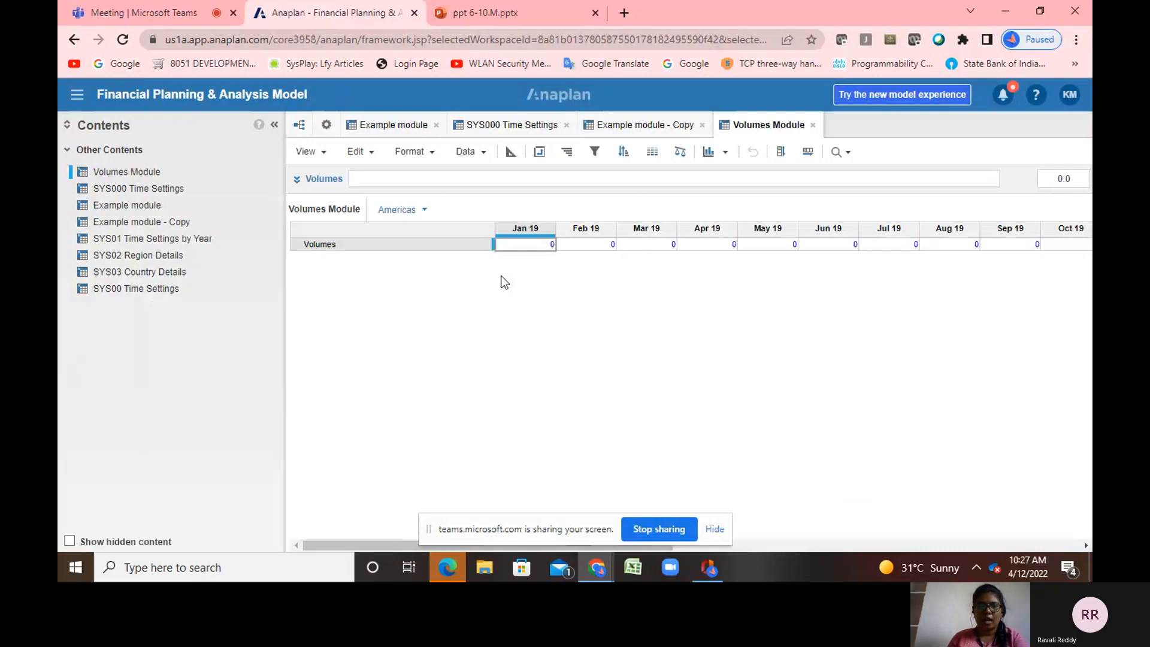
click(511, 153)
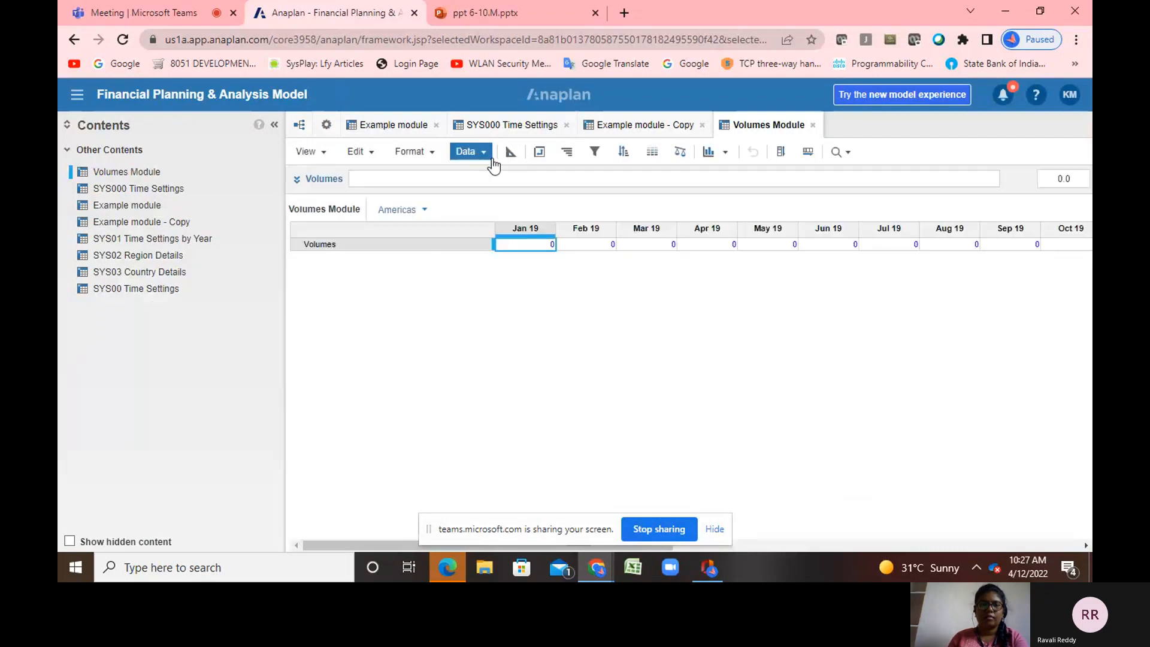
click(469, 154)
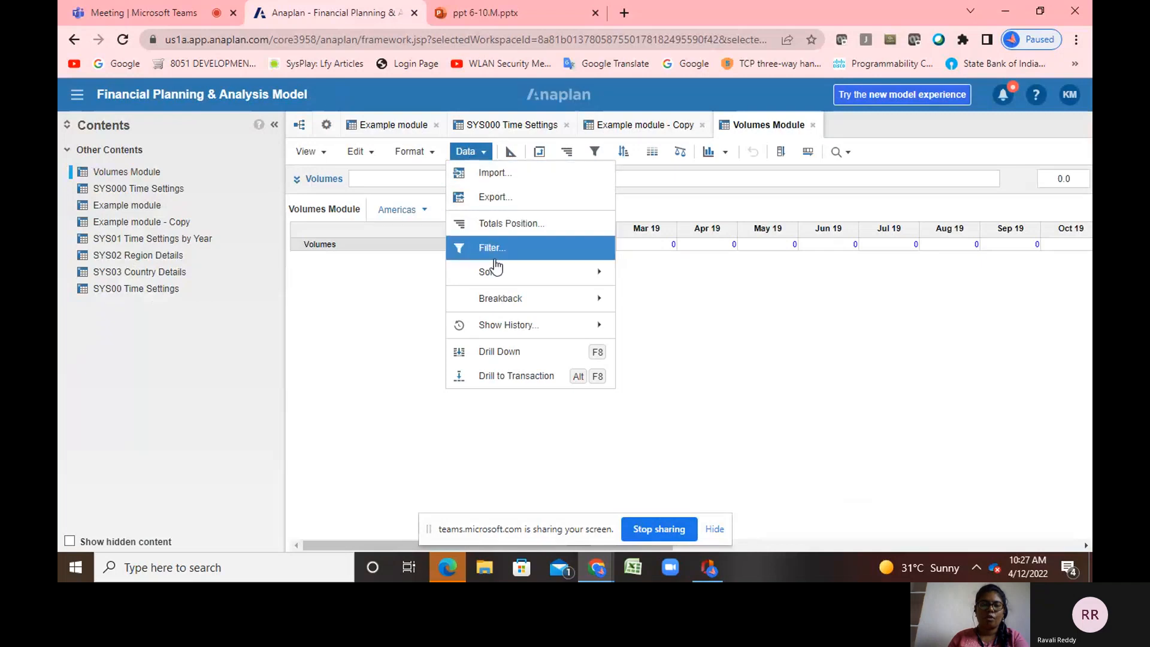
click(492, 176)
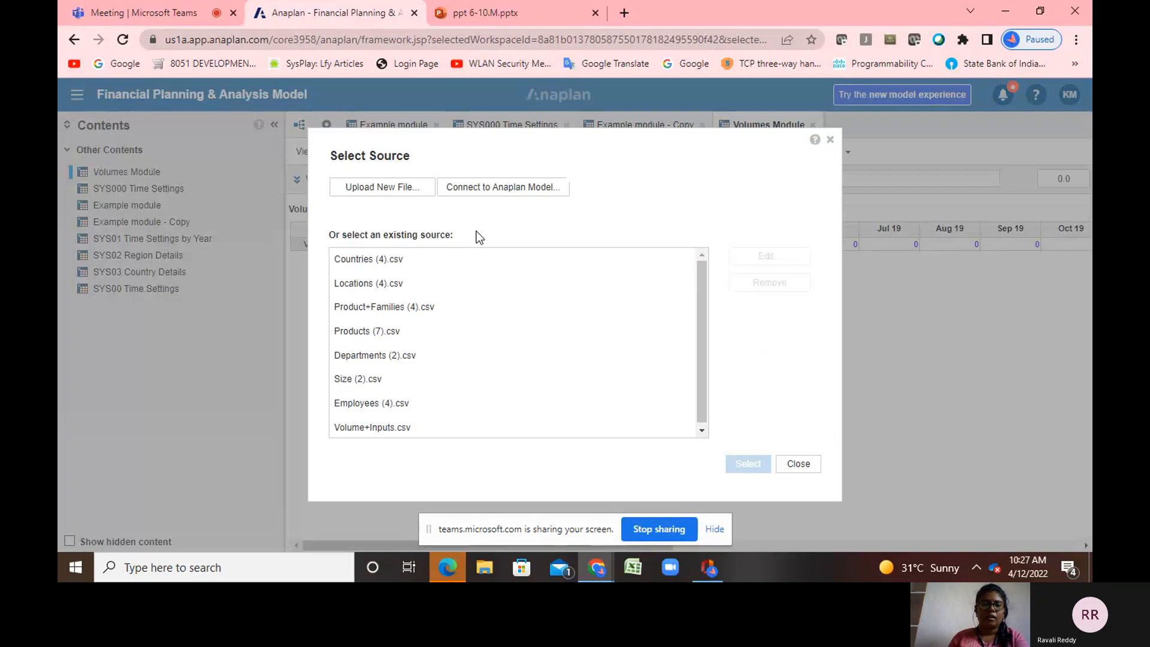
click(368, 431)
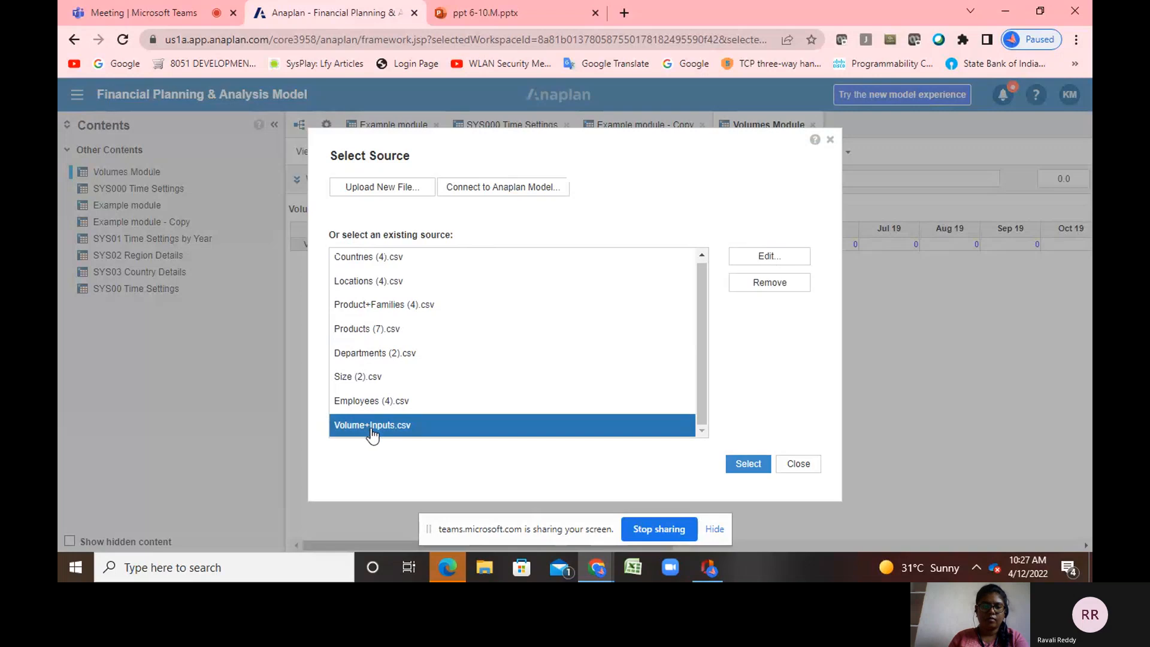
click(748, 466)
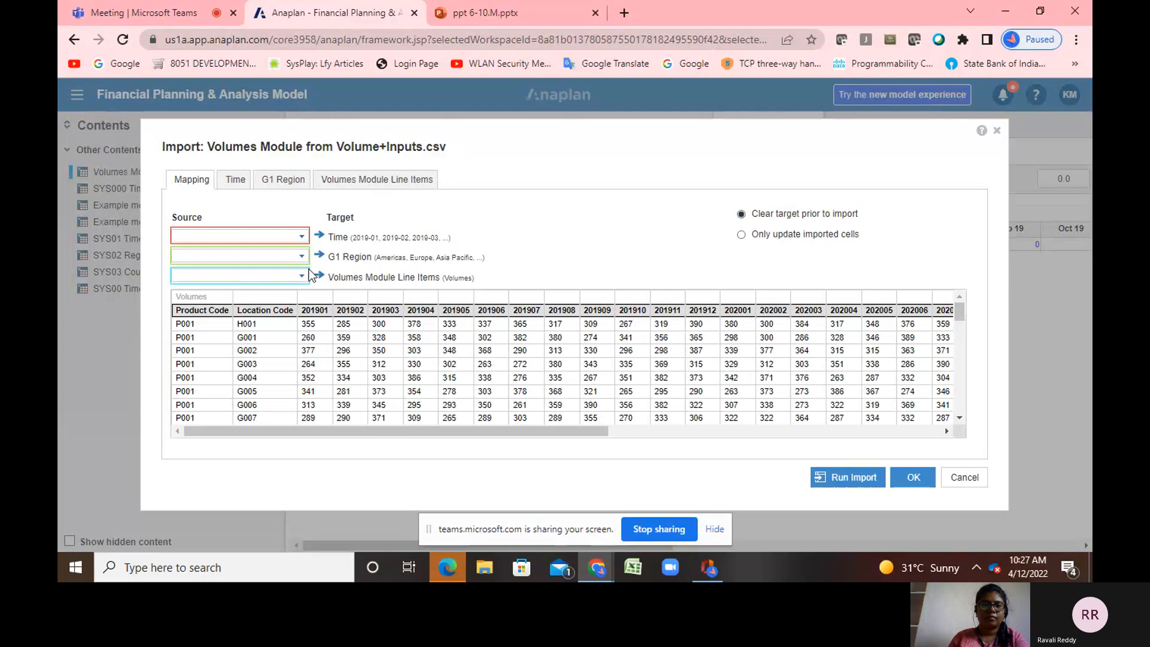
click(970, 480)
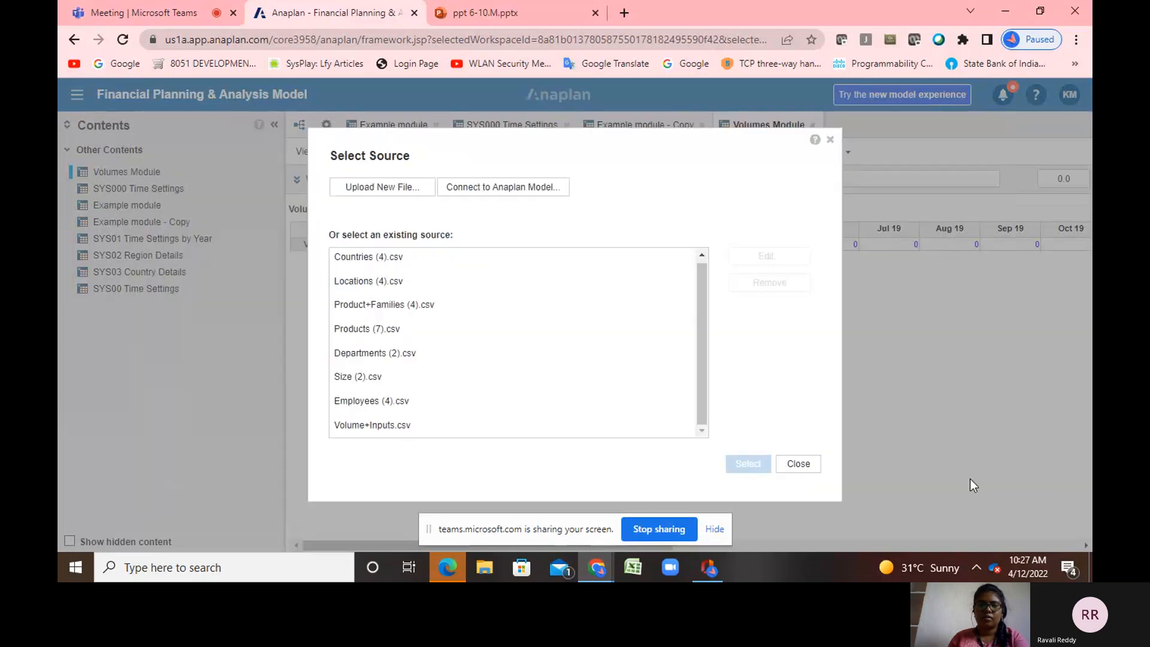
click(829, 142)
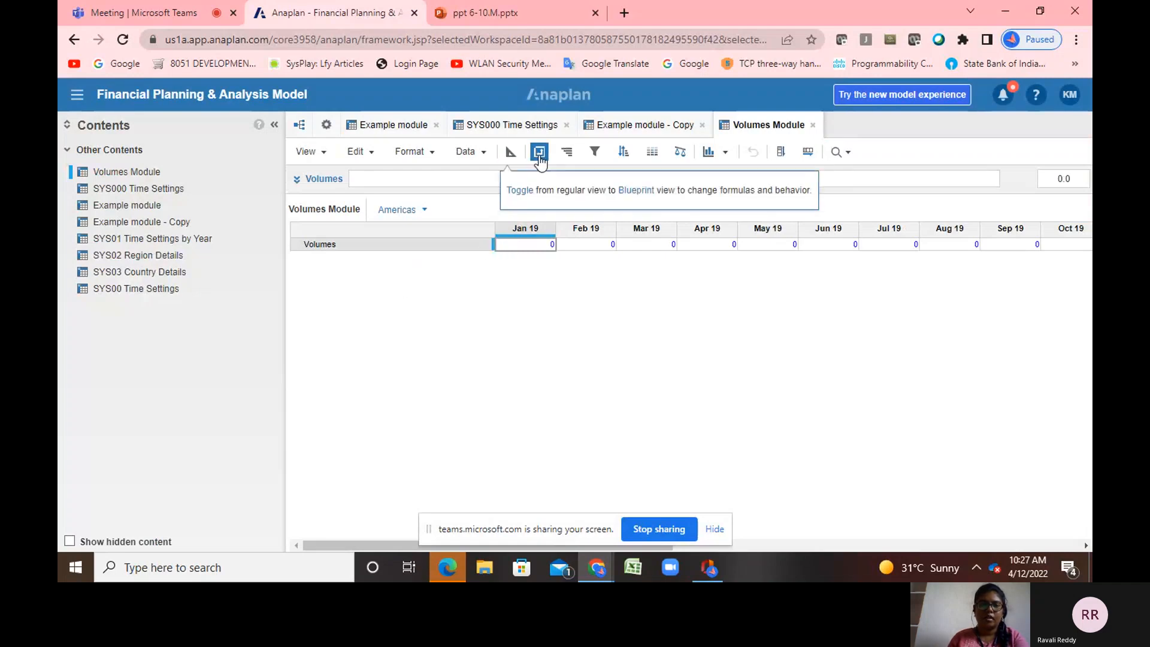
Inspect the pivot layout of Volumes Module and close it without changes
click(539, 154)
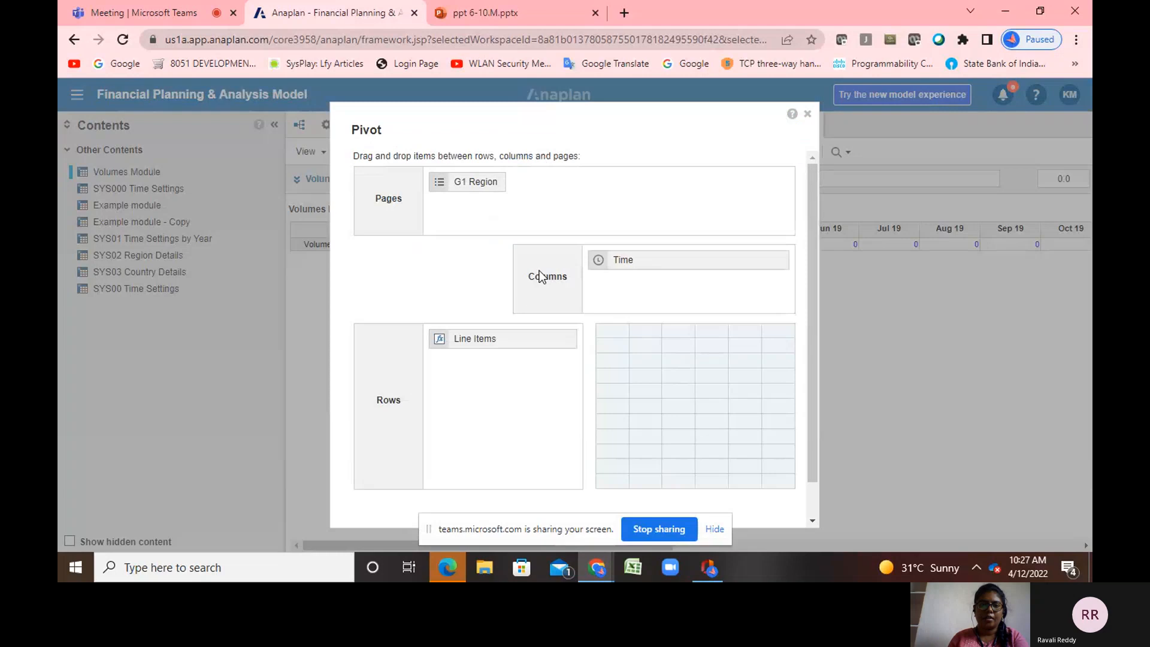
click(808, 115)
click(539, 151)
scroll(539, 355, down, 1)
scroll(542, 357, up, 1)
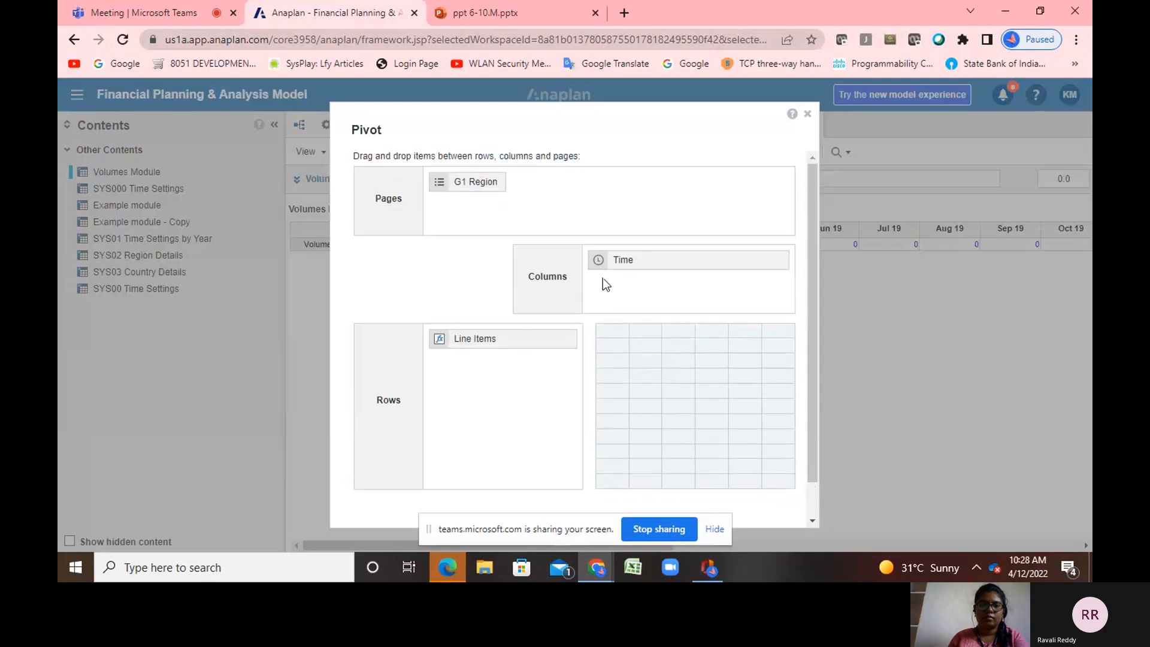
click(808, 114)
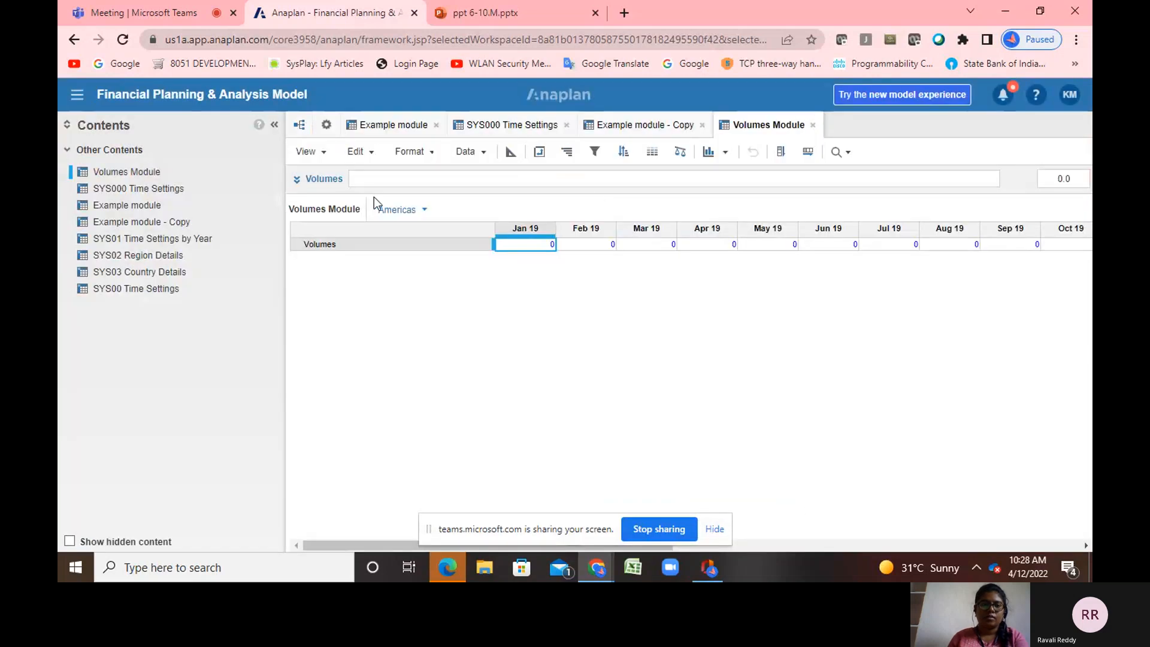
Delete Volumes Module from the model's module list and confirm the deletion
click(327, 126)
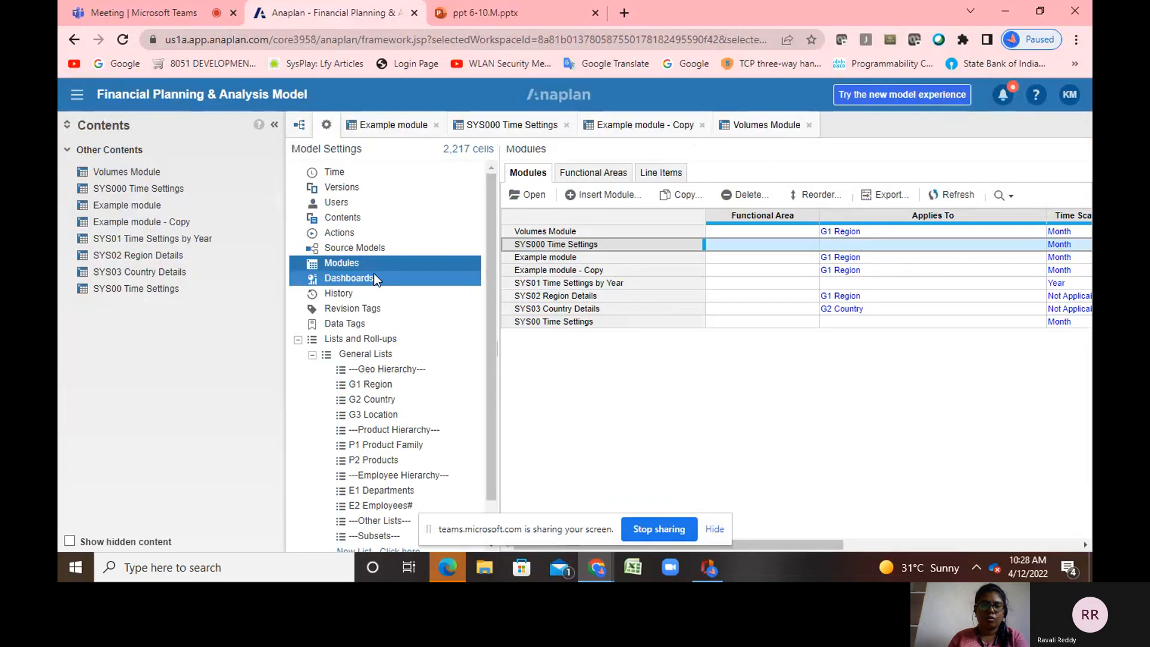
click(743, 196)
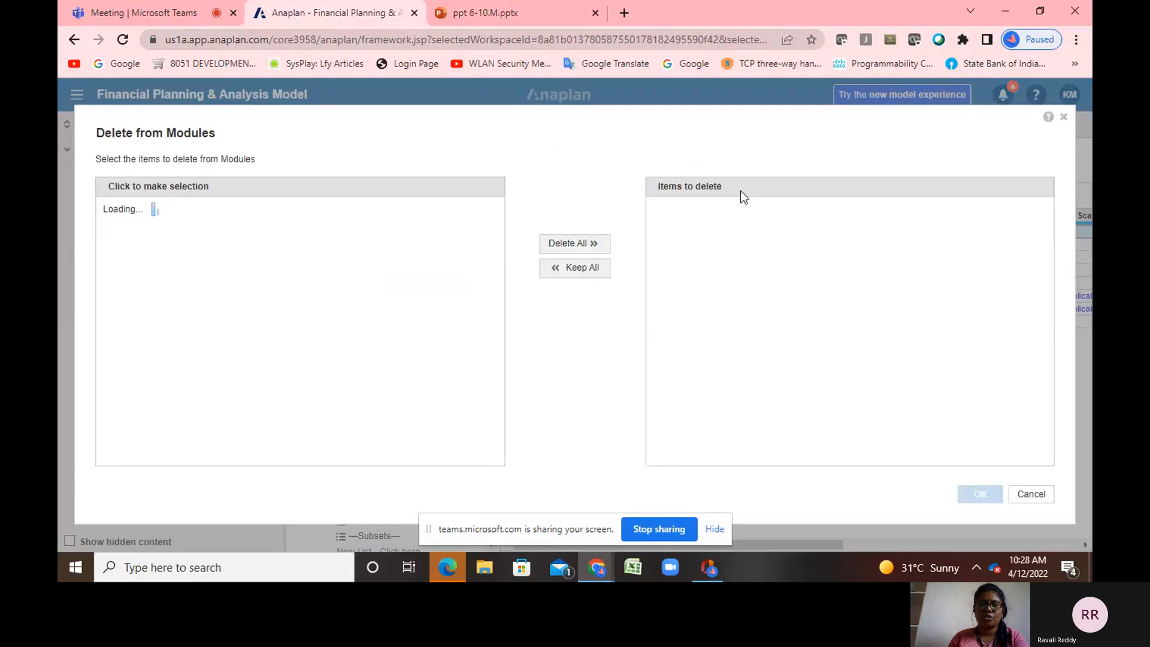
click(1031, 495)
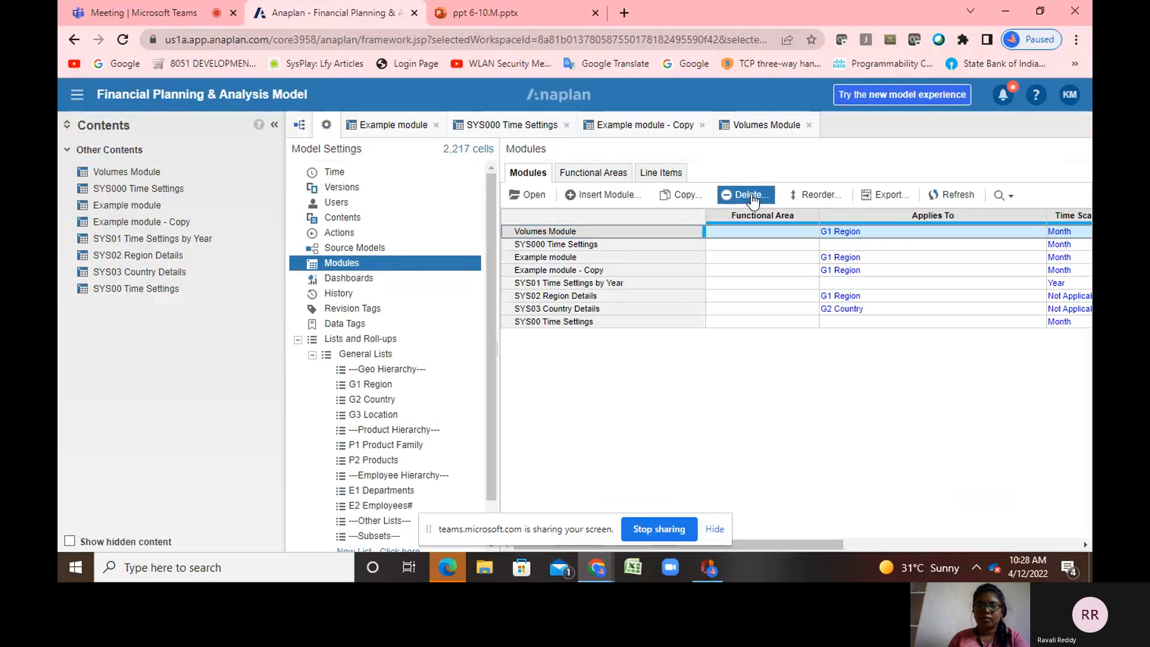
click(730, 198)
click(979, 495)
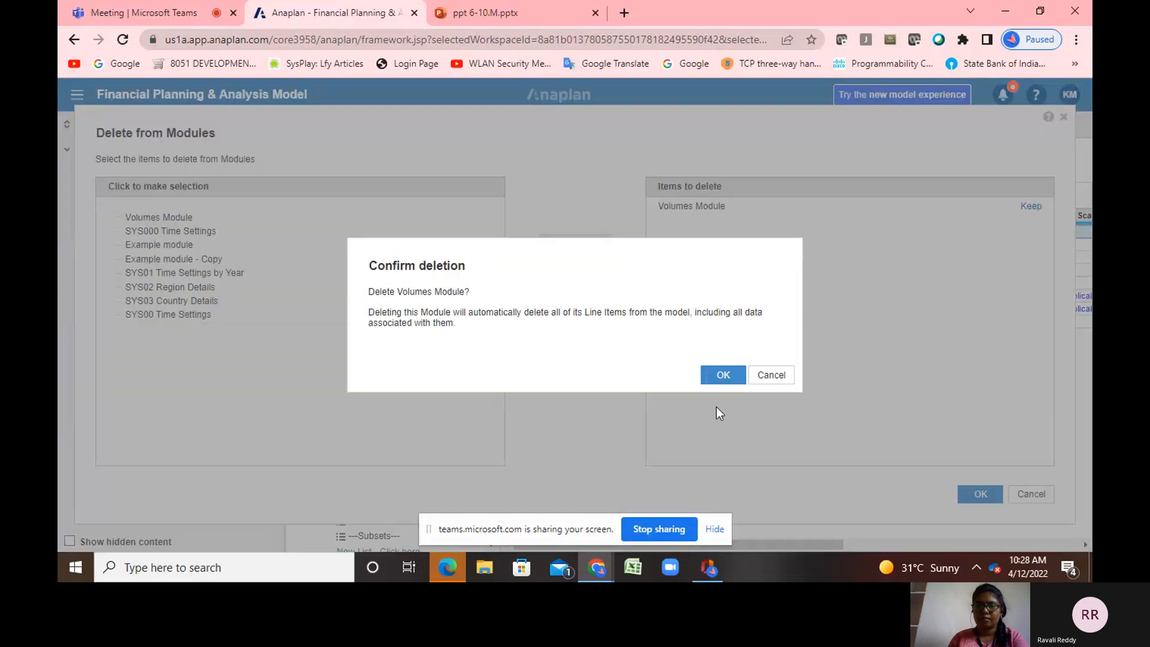
click(721, 375)
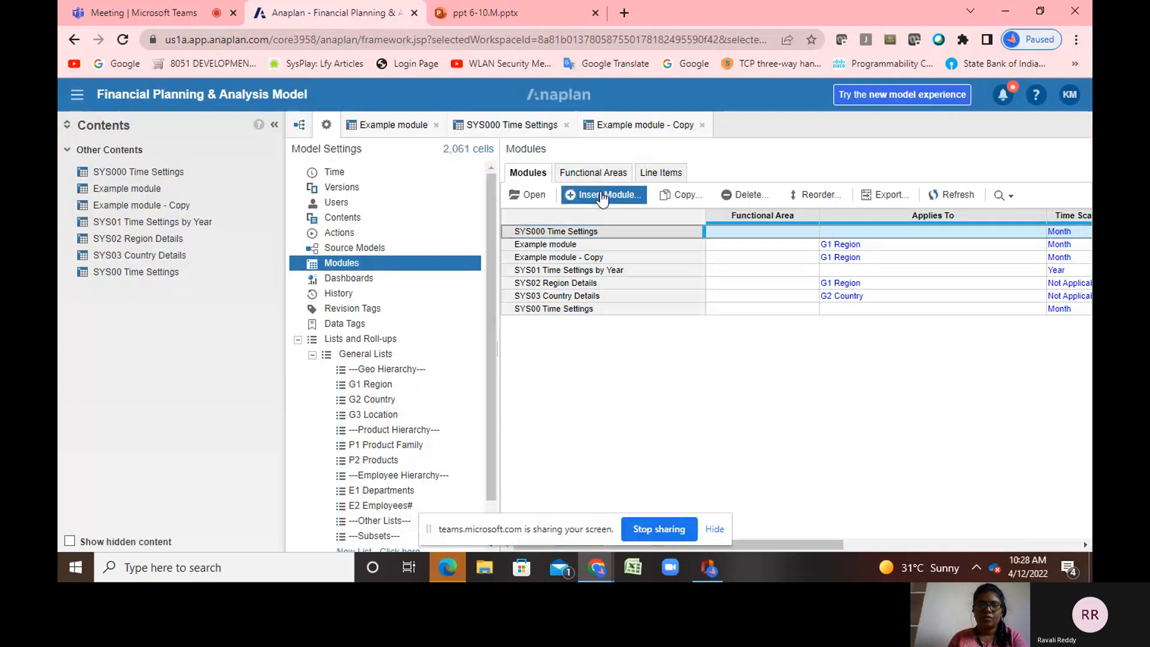
Start a new module from the module list and name it Volumes Module
click(603, 199)
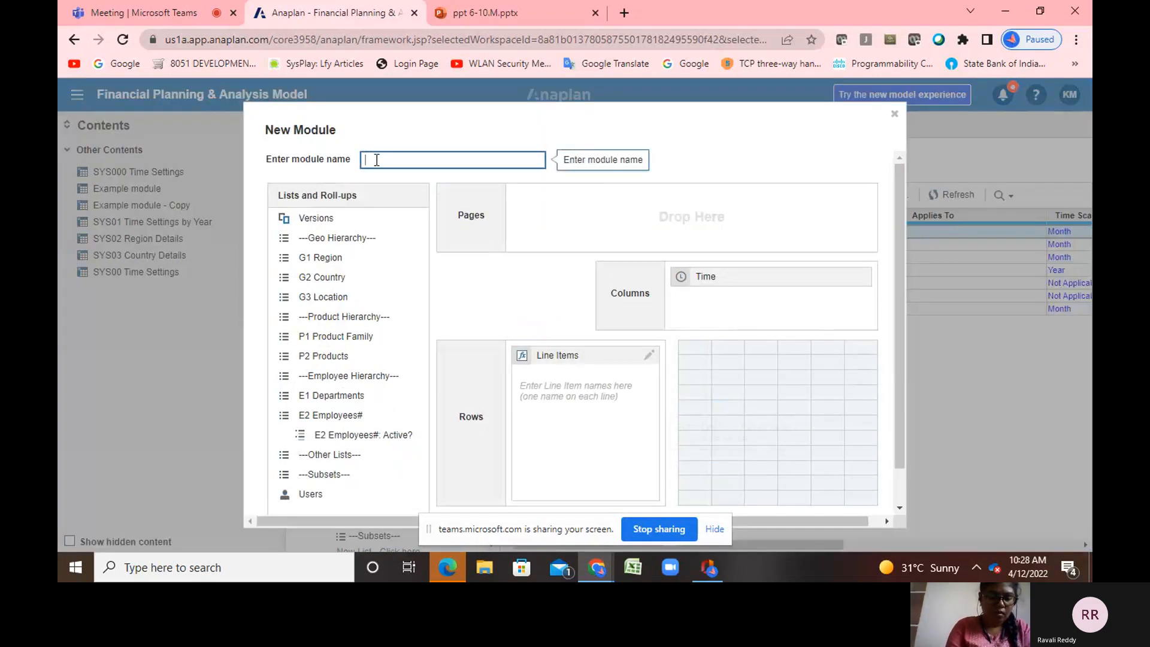
text(VOL)
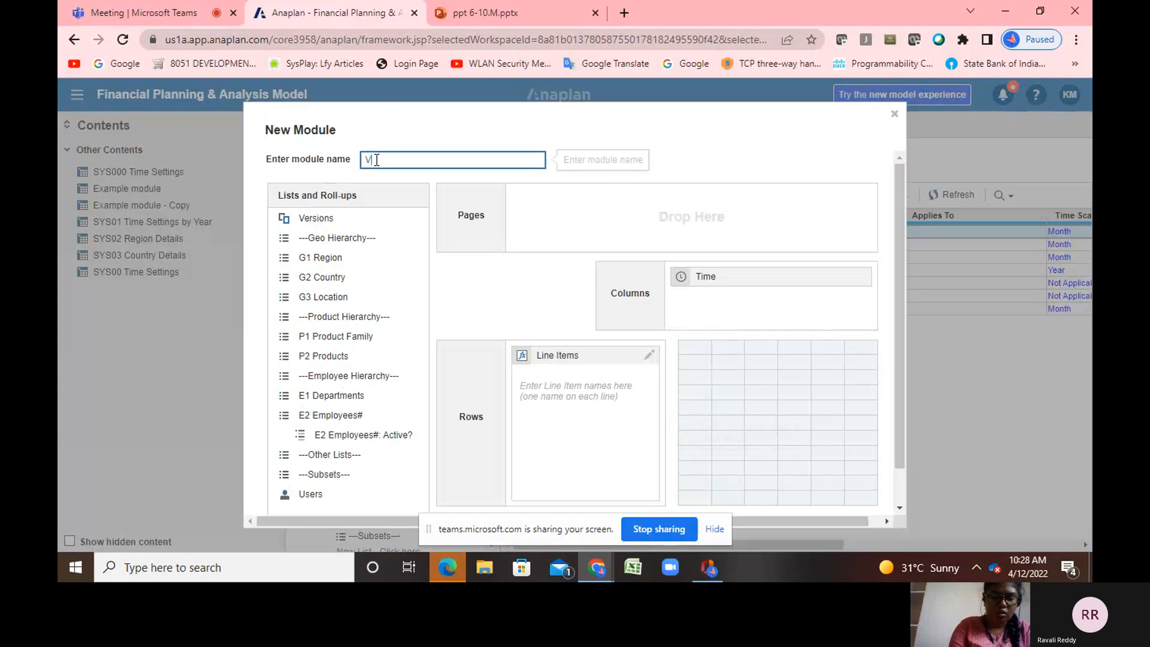
key(BackSpace)
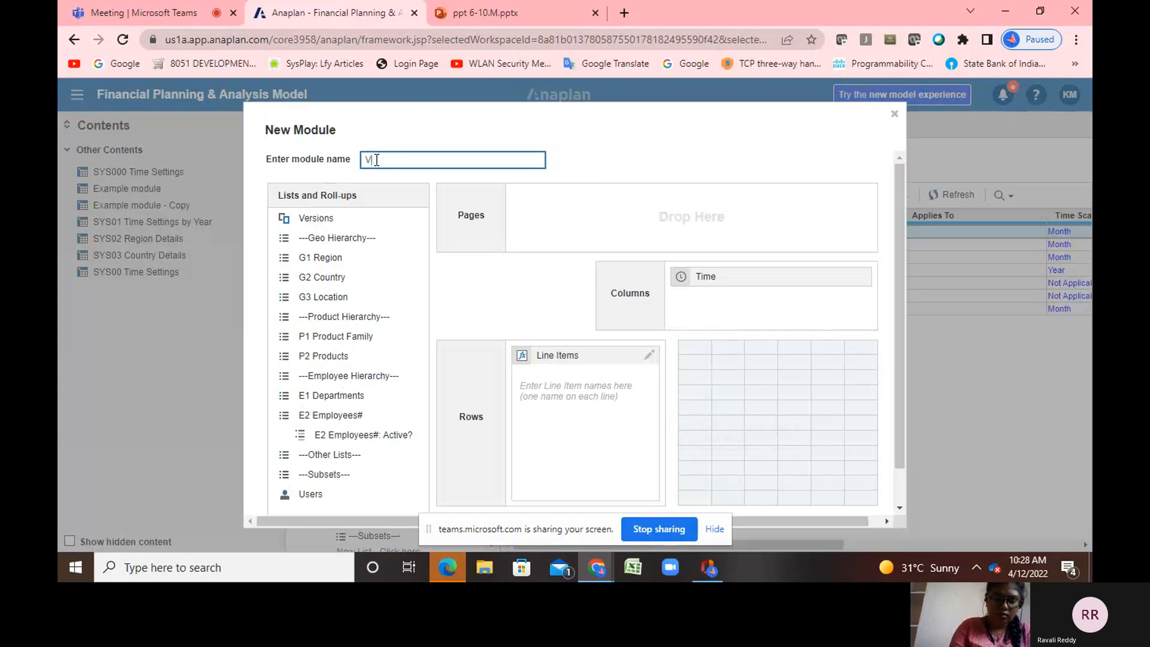
text(olu)
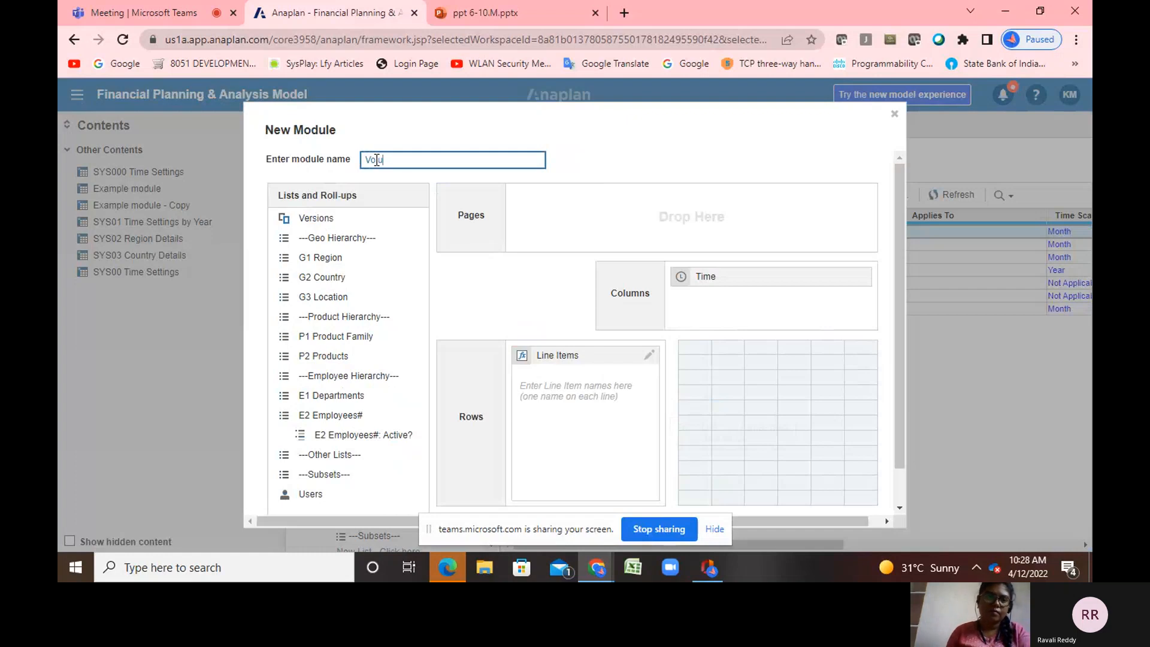
text(mes)
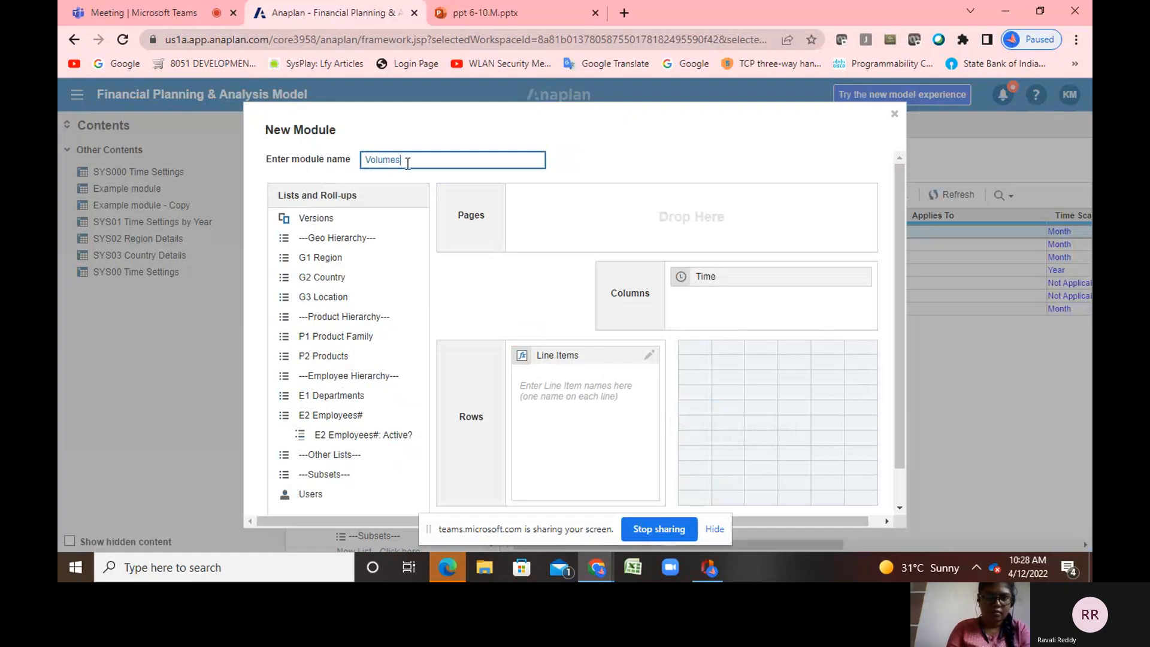
text( module)
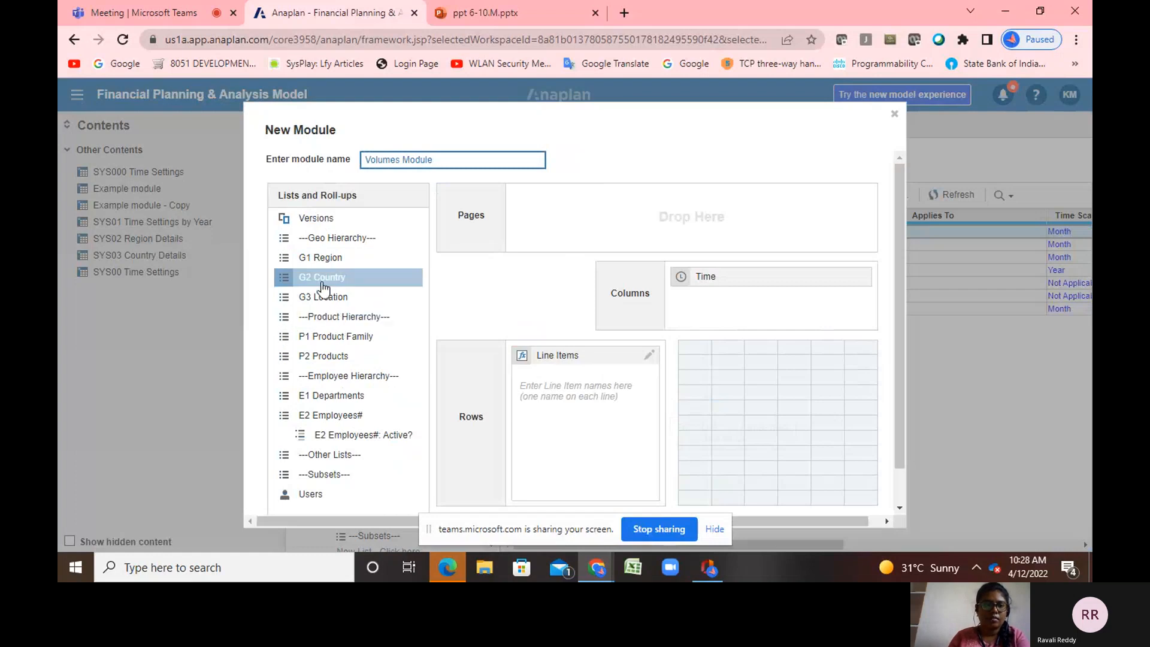
Put P2 Products and G3 Location on the module's pages, enter the line item Volumes, and create the module
drag(324, 357, 560, 221)
drag(337, 303, 665, 204)
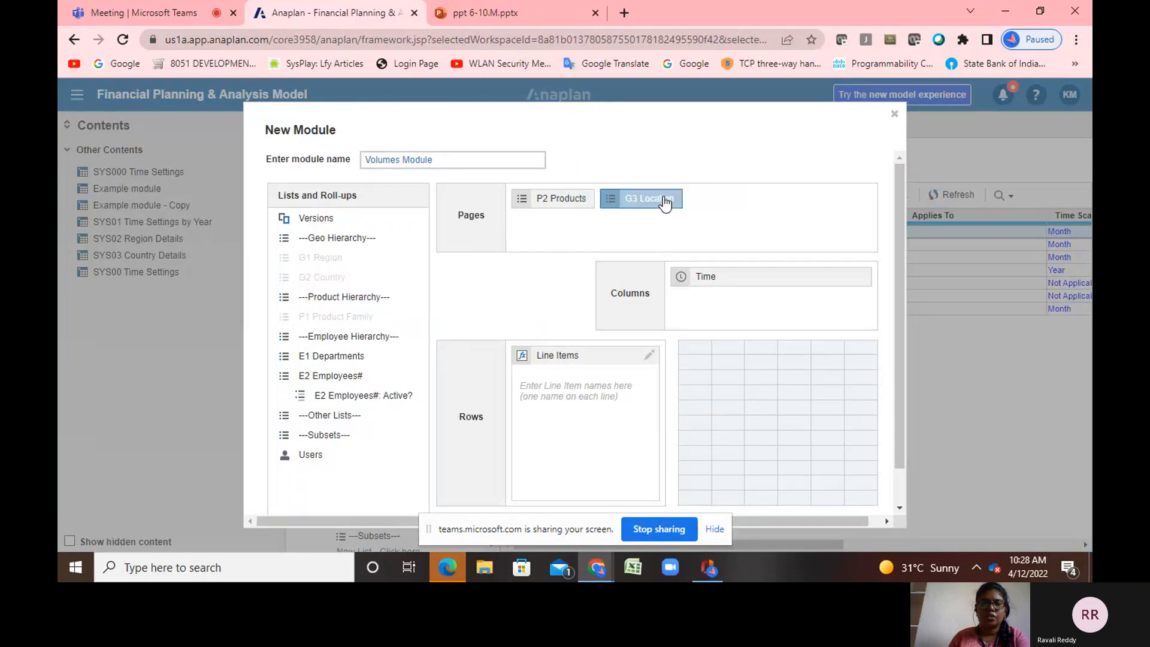
click(546, 386)
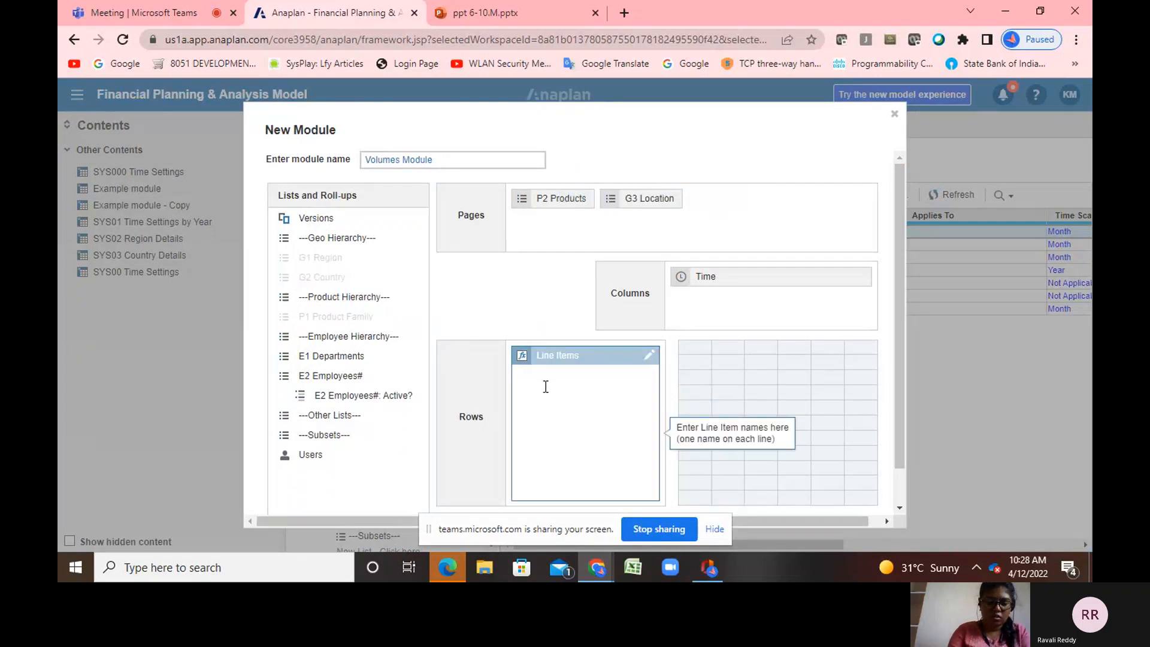
text(Vo)
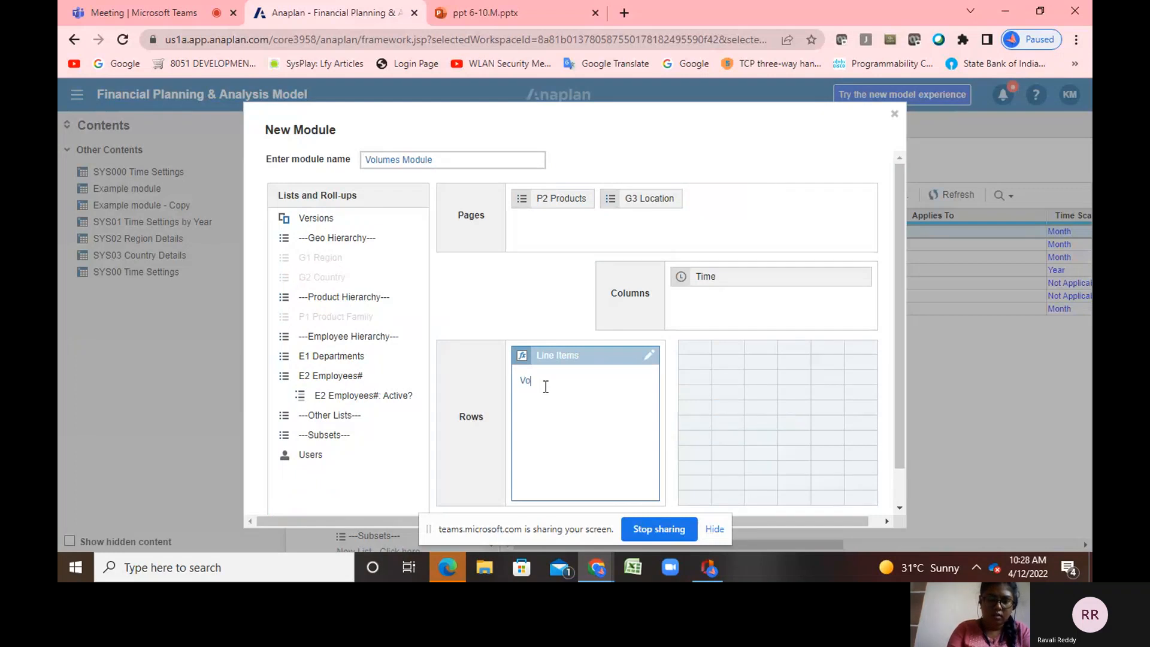
text(lumes)
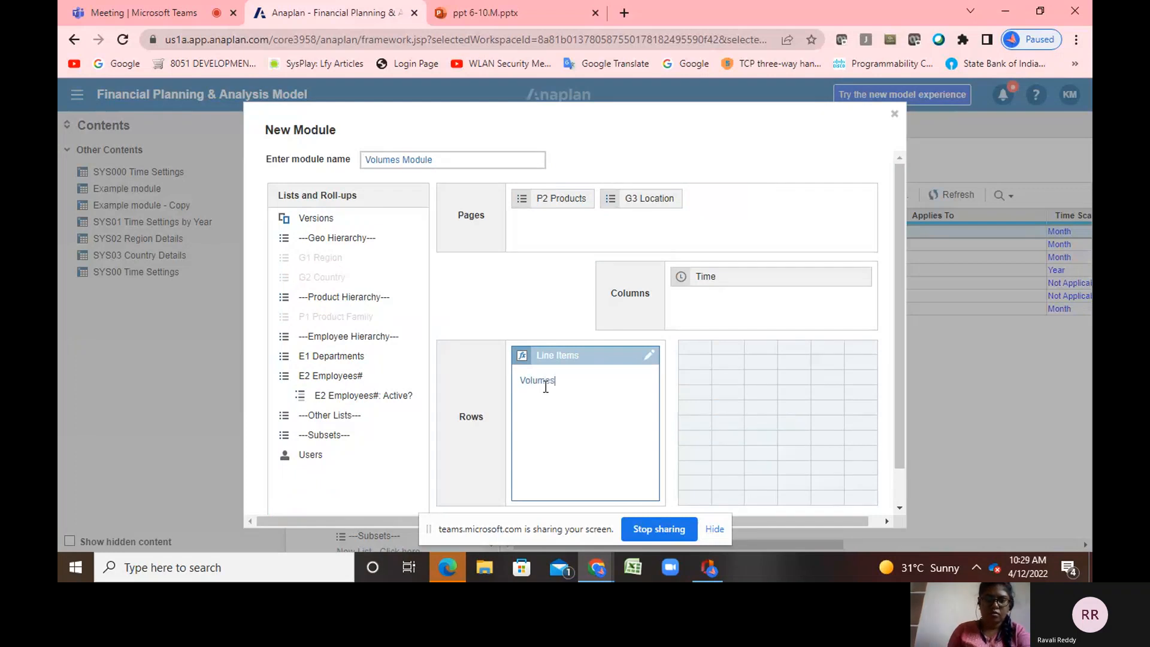
click(754, 486)
scroll(754, 486, down, 1)
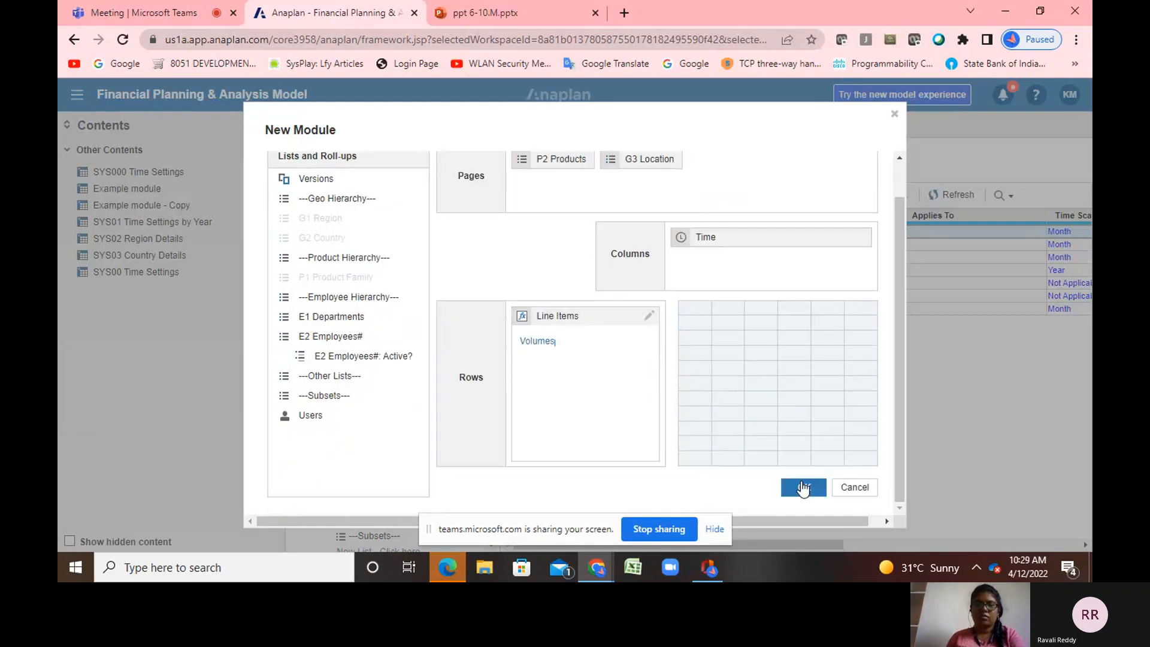
click(803, 487)
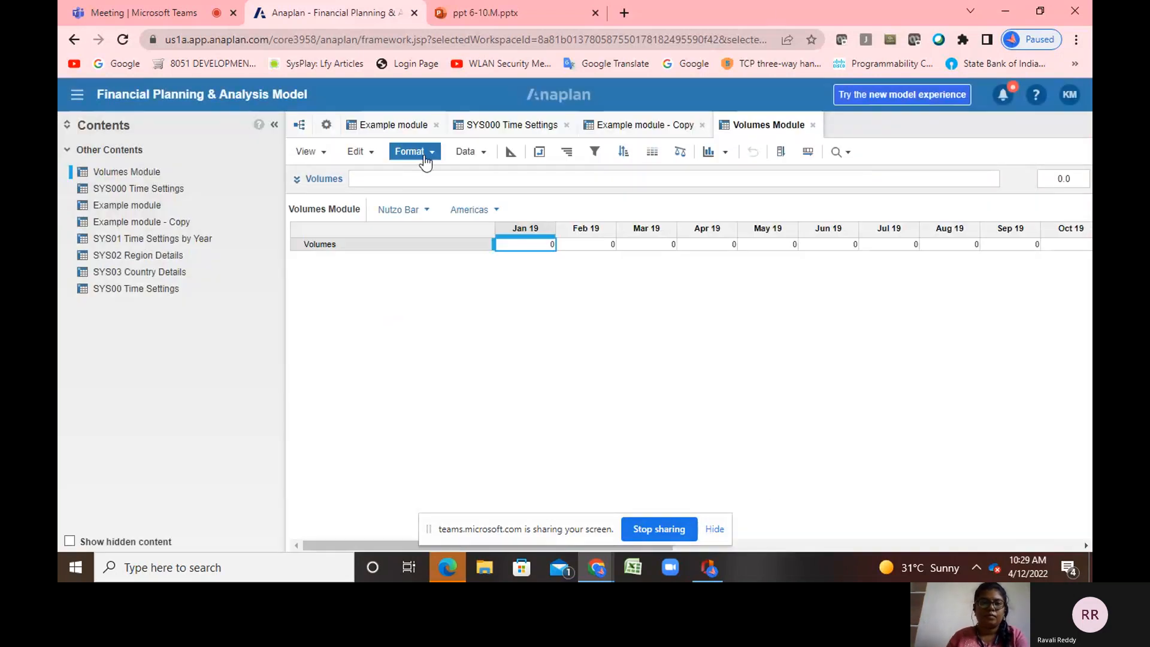
Start a data import into Volumes Module with the existing source Volume+Inputs.csv
click(465, 153)
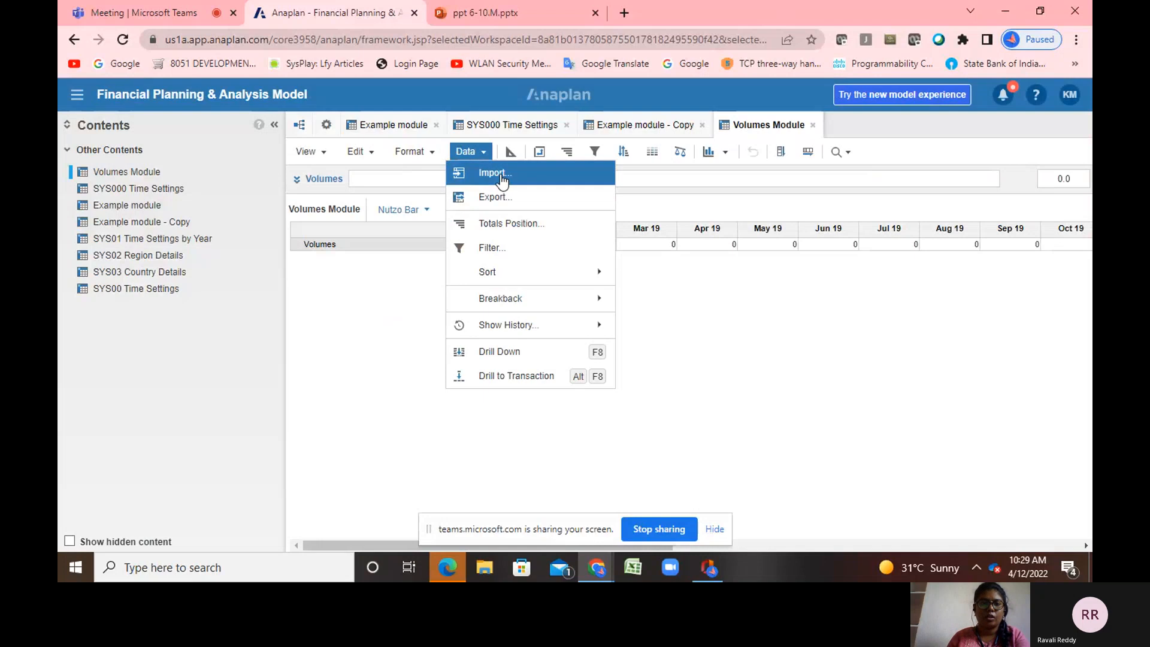
click(495, 174)
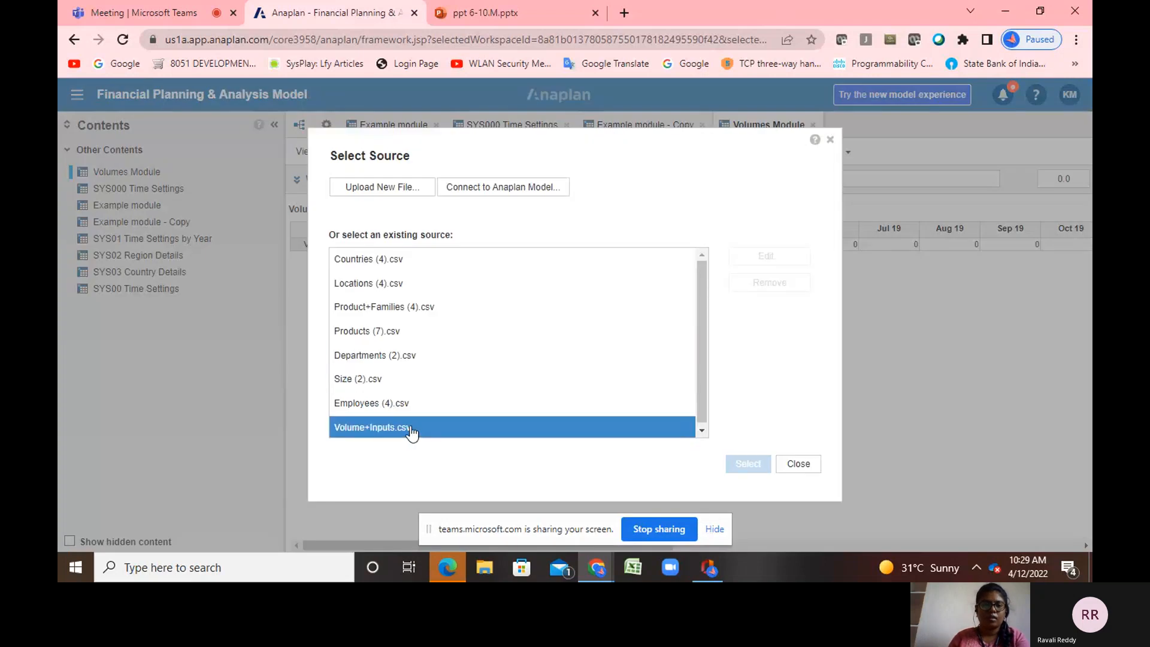
click(413, 429)
click(757, 465)
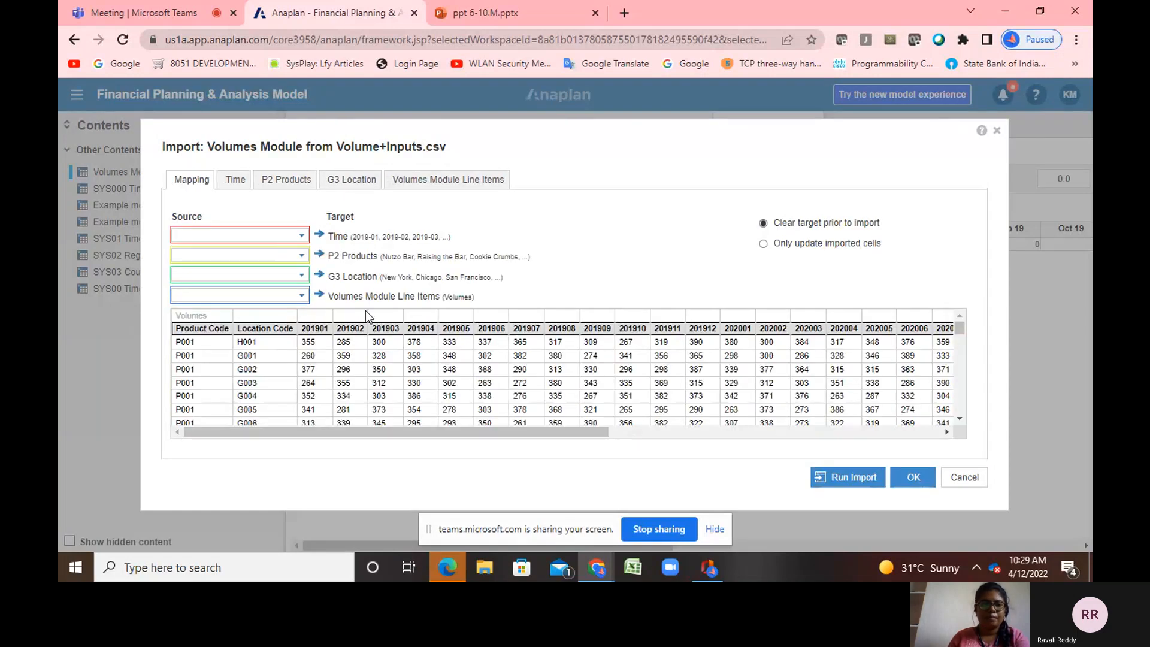
Map Column Headers to Time, Product Code to P2 Products, Location Code to G3 Location, and Fixed line item to the module's line items
click(301, 236)
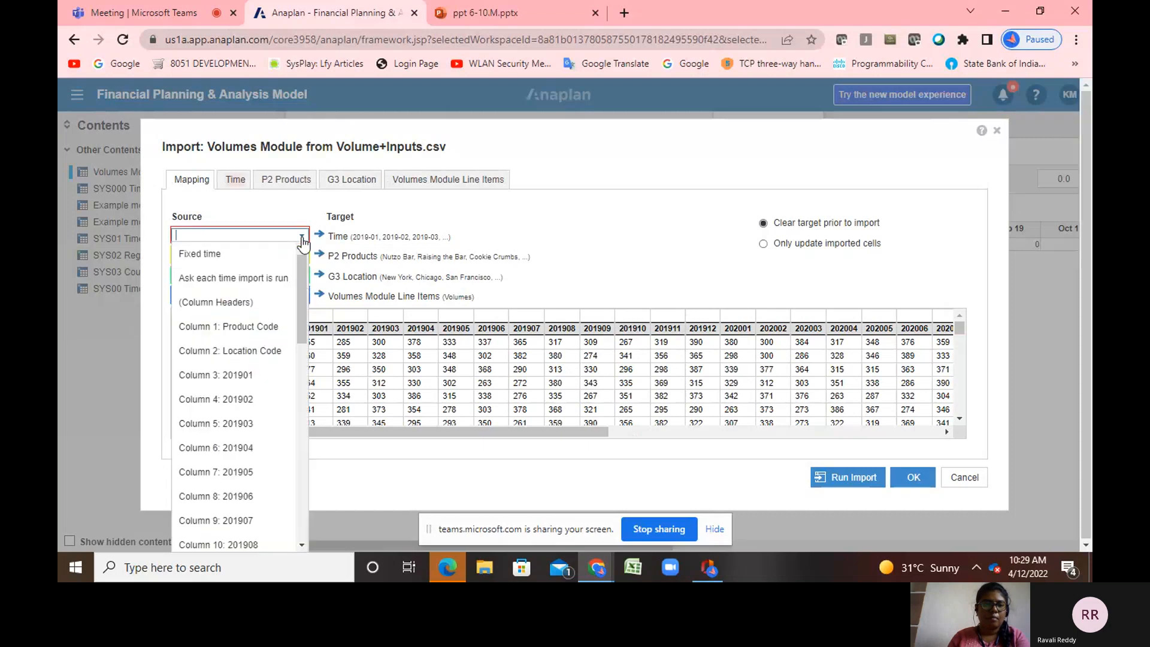
click(224, 303)
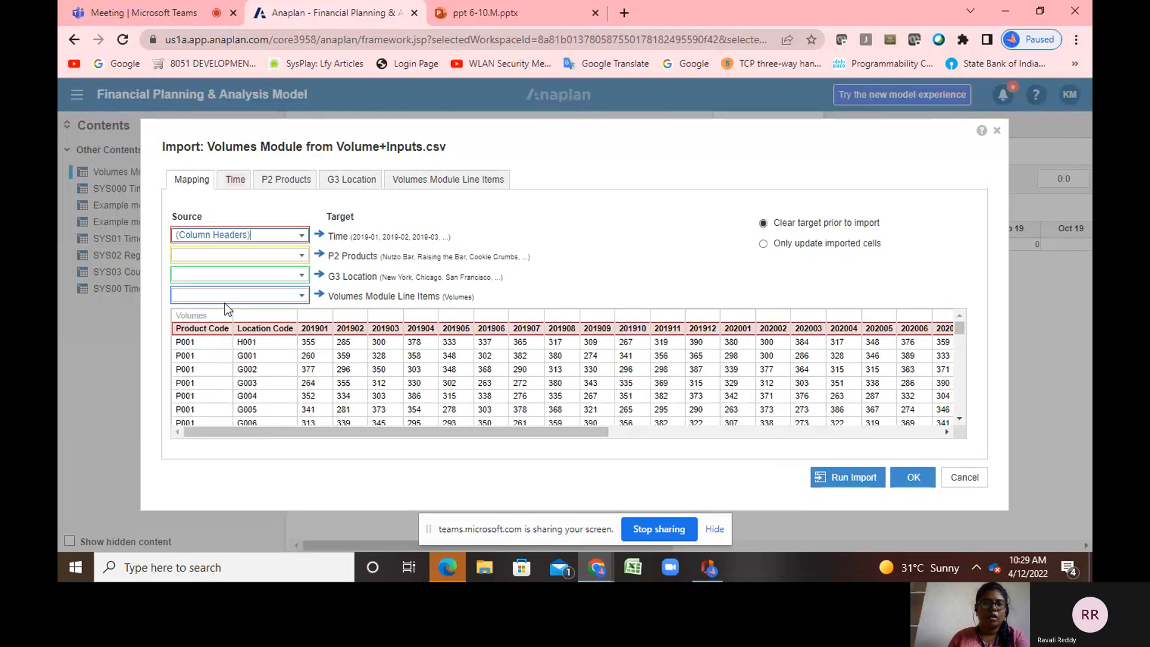
click(301, 255)
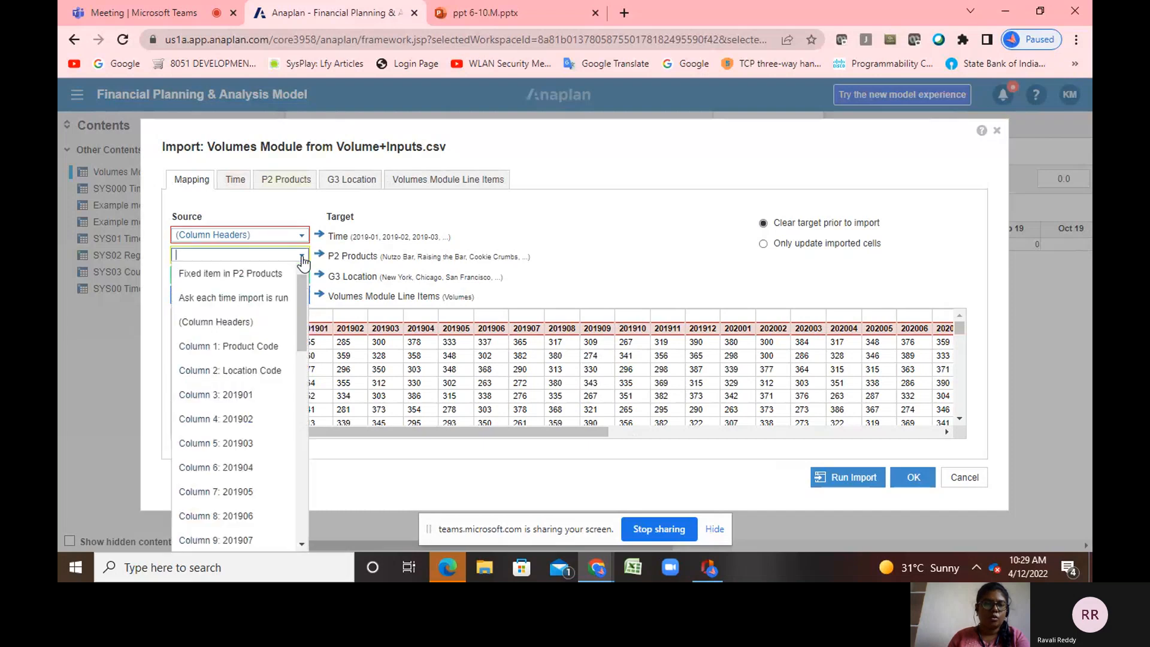
click(260, 359)
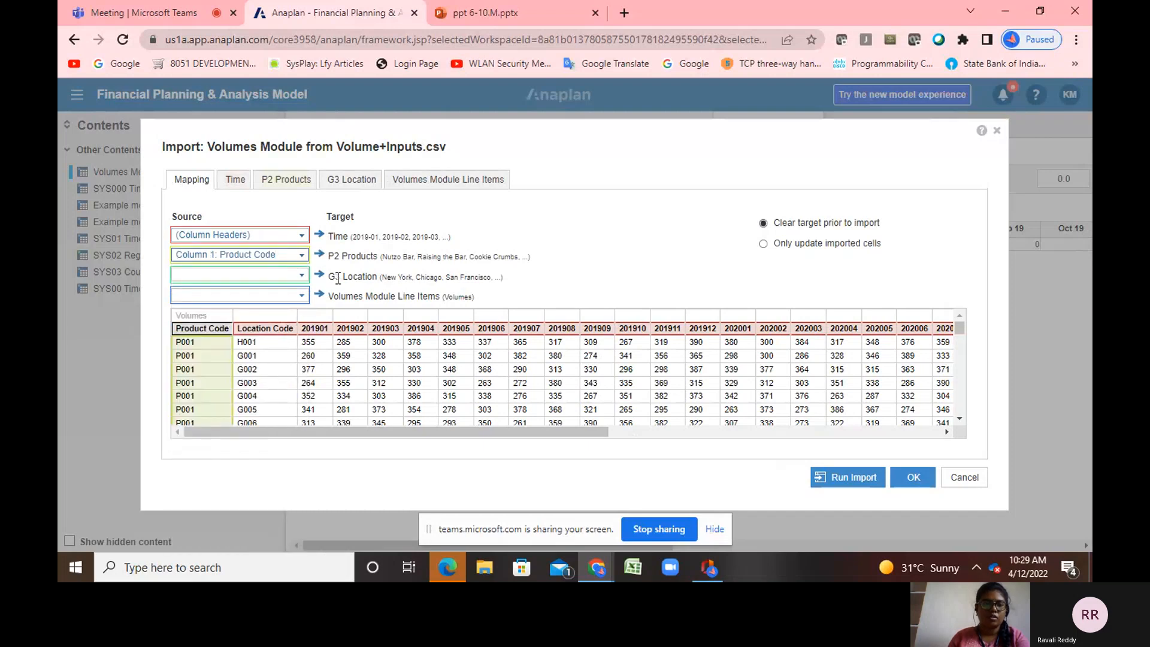
click(302, 276)
click(250, 390)
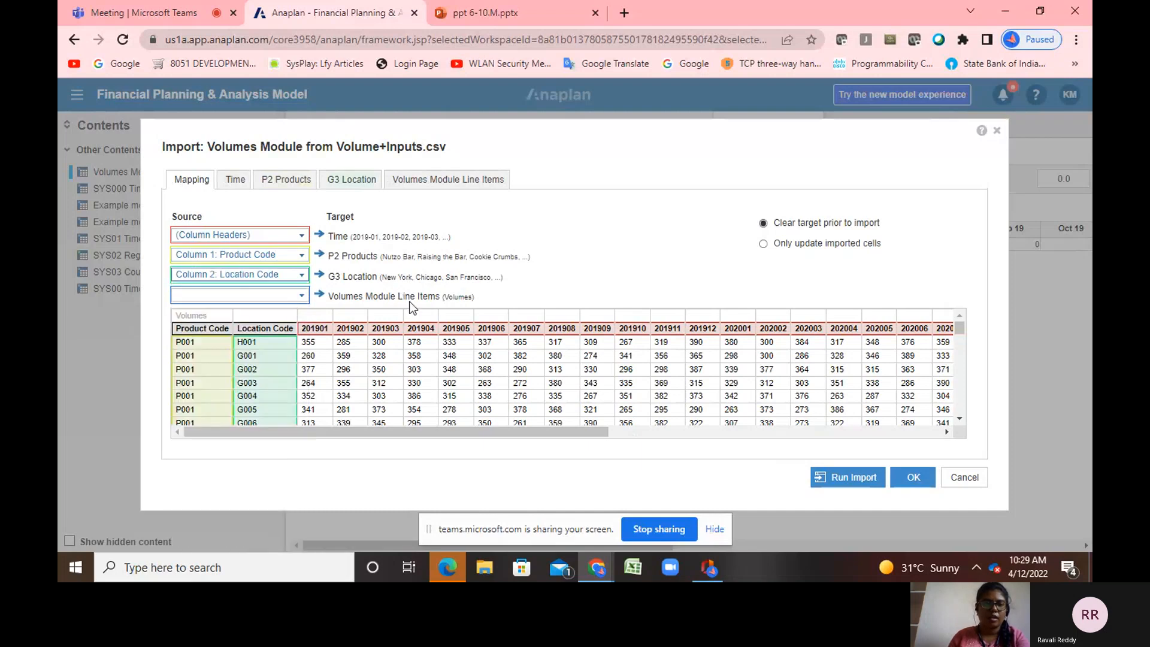
click(301, 297)
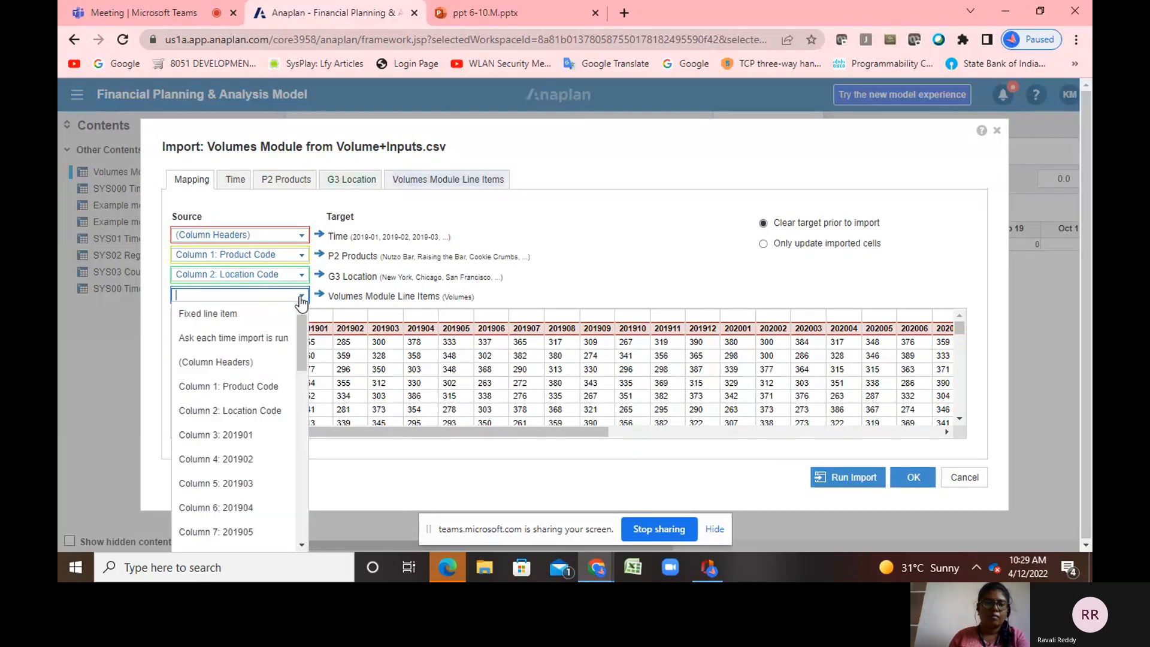
click(243, 311)
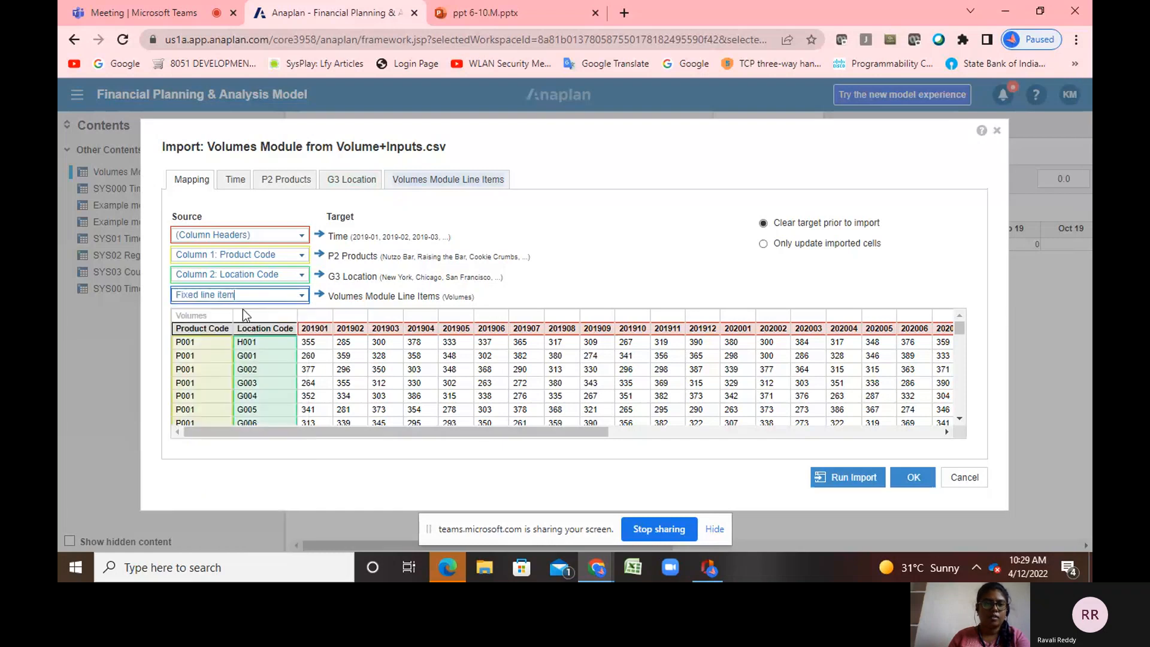
Set the import's time mapping to Periods and find the fixed-position patterns
click(234, 186)
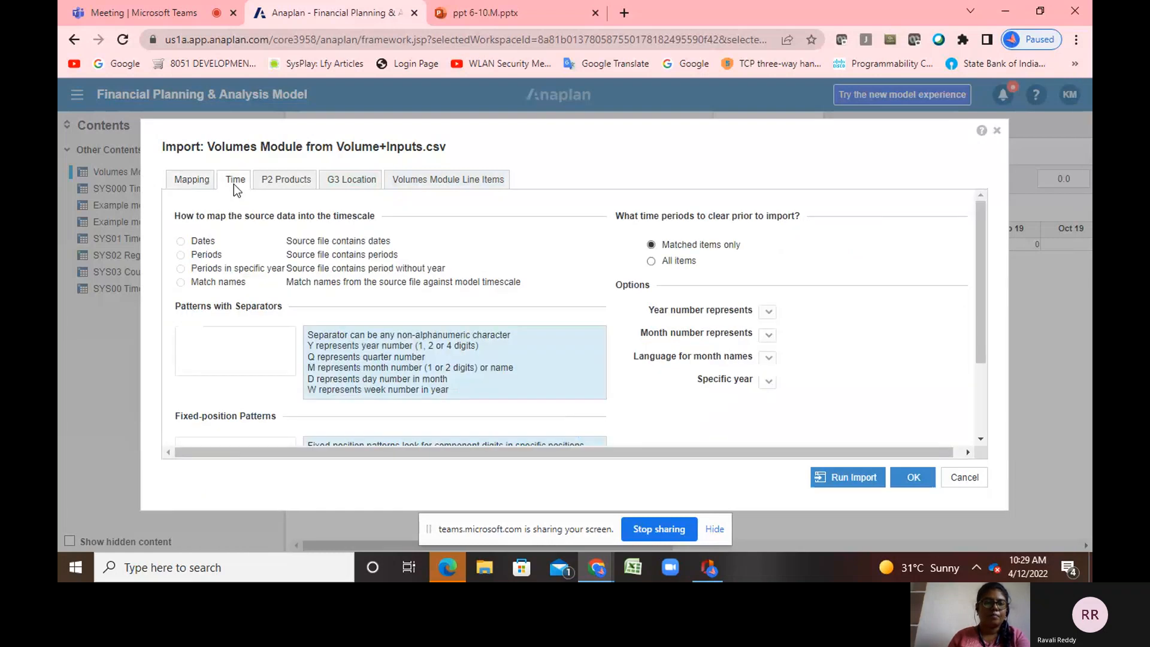
click(181, 255)
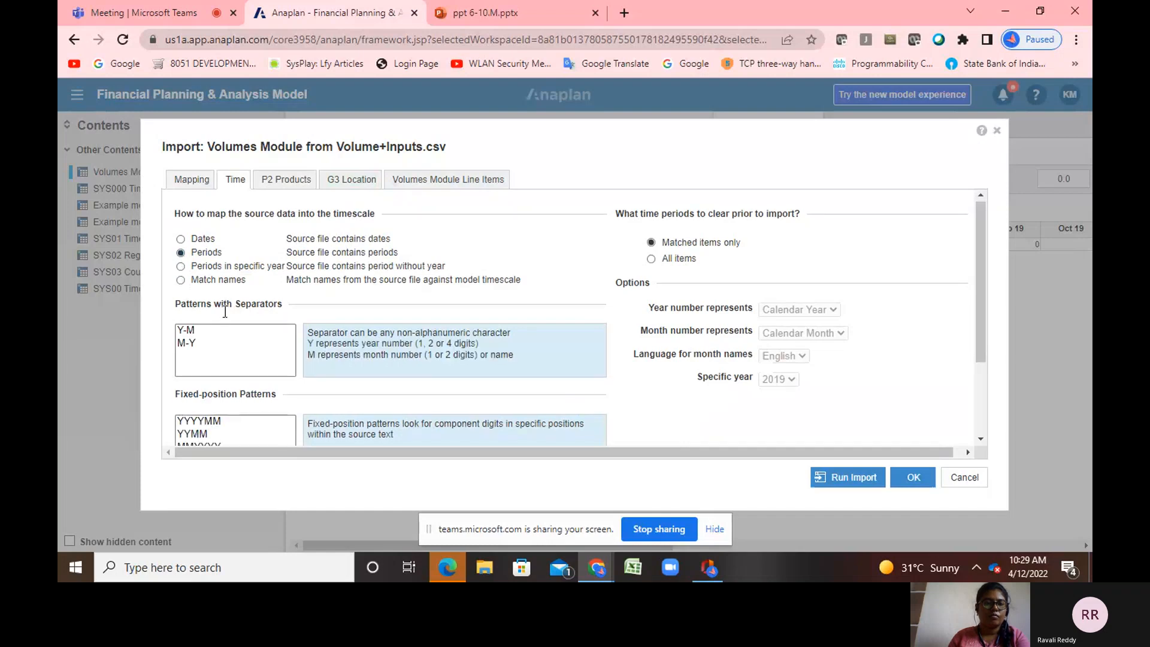
scroll(220, 317, down, 2)
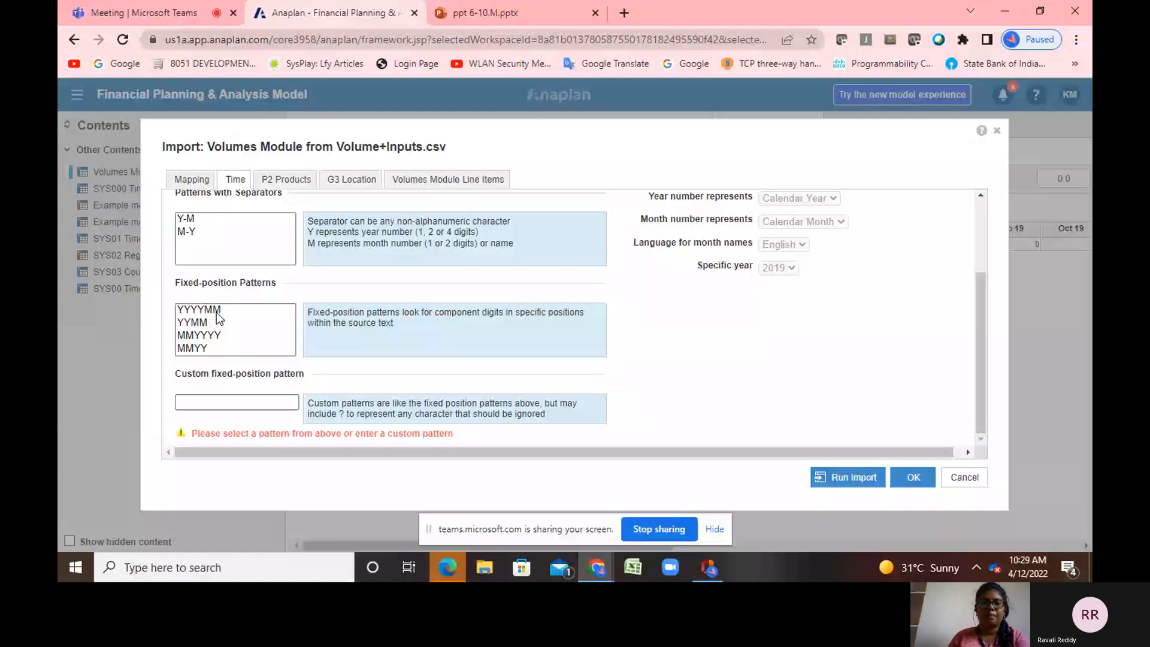
Check the G3 Location mapping and choose Volumes as the import's fixed target line item
click(352, 180)
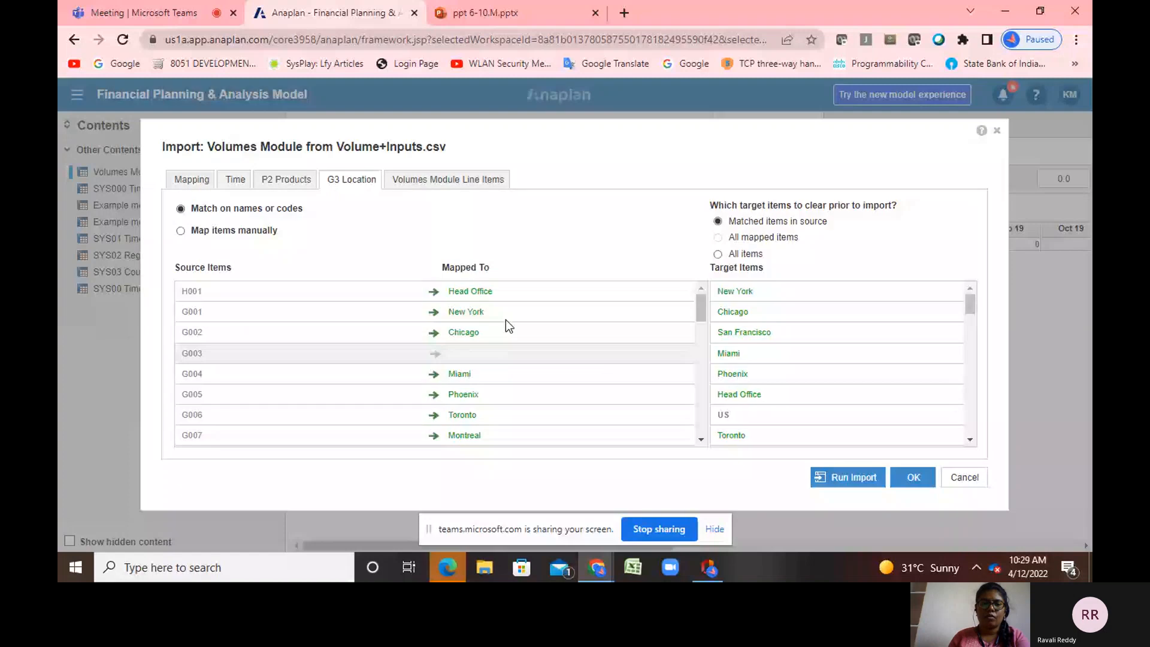
click(449, 180)
click(511, 216)
click(546, 259)
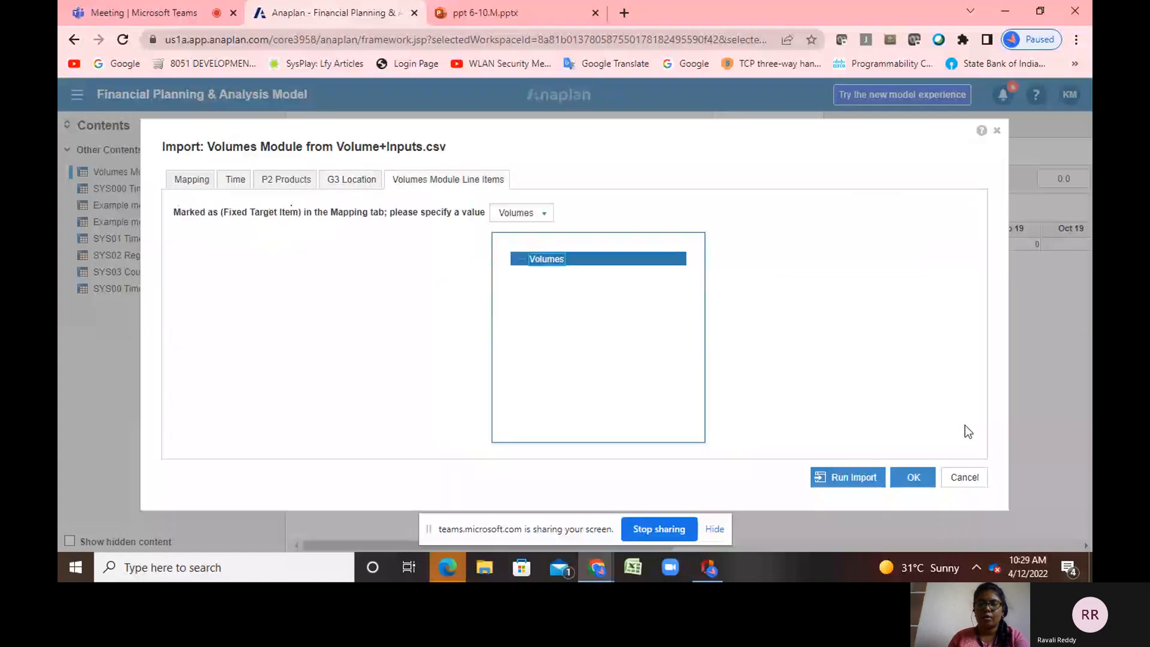
Run the import of Volume+Inputs.csv into Volumes Module and dismiss its result summary
click(850, 480)
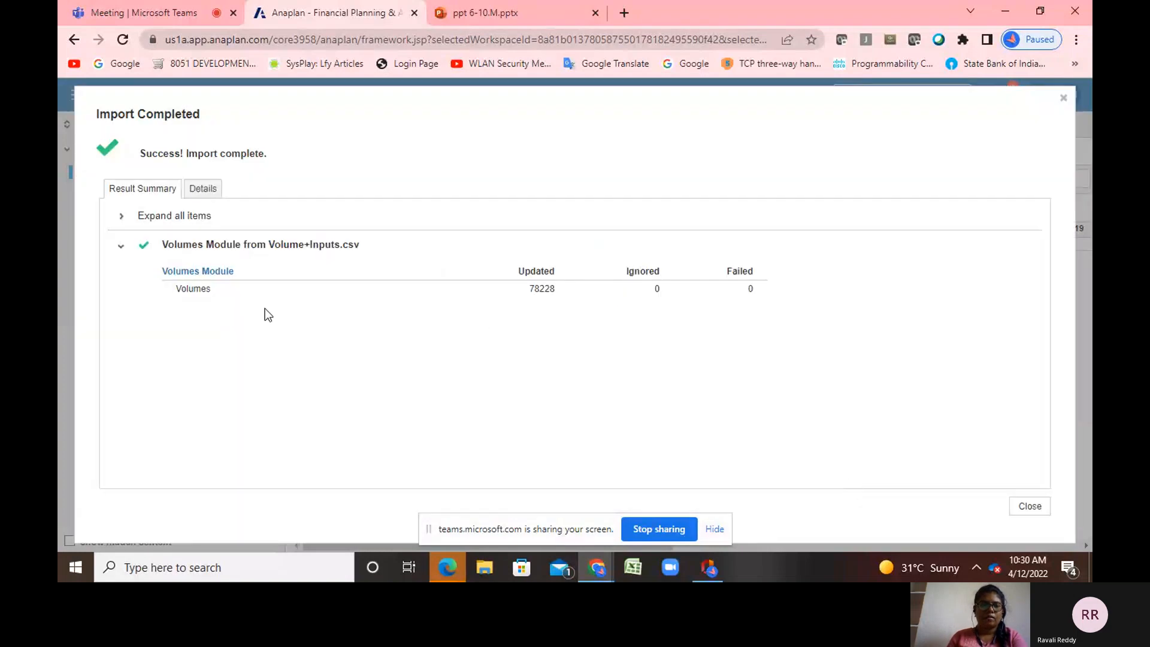
click(1023, 511)
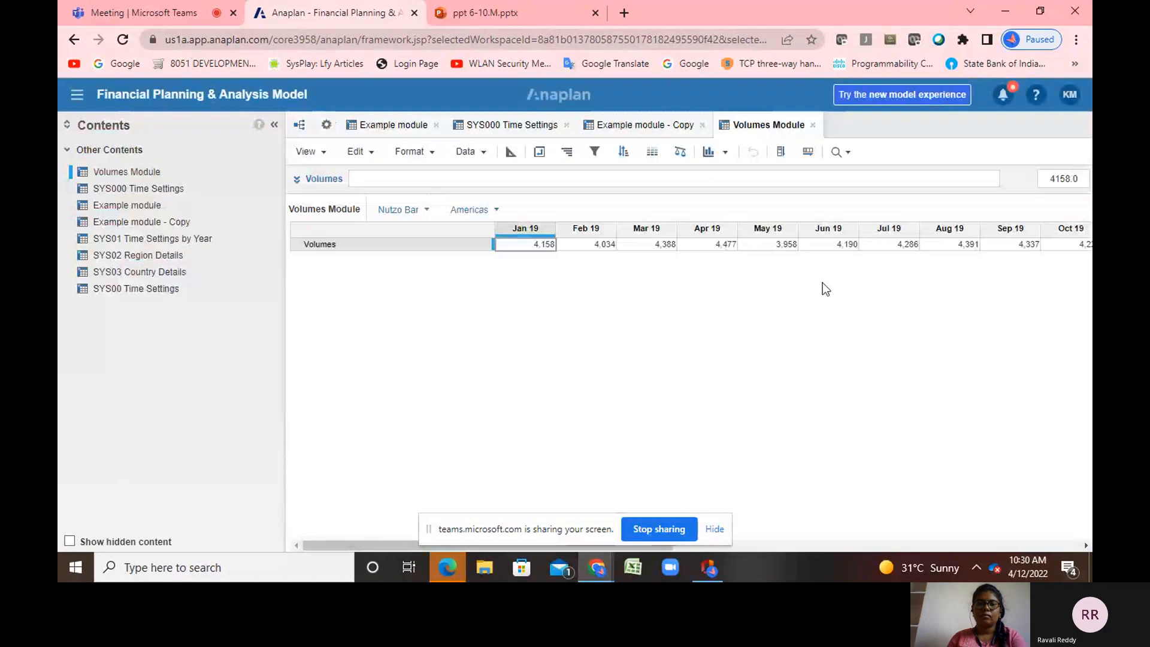
Switch to ppt 6-10.M.pptx, review the copy down and copy across slide, and return to the Anaplan model
click(506, 12)
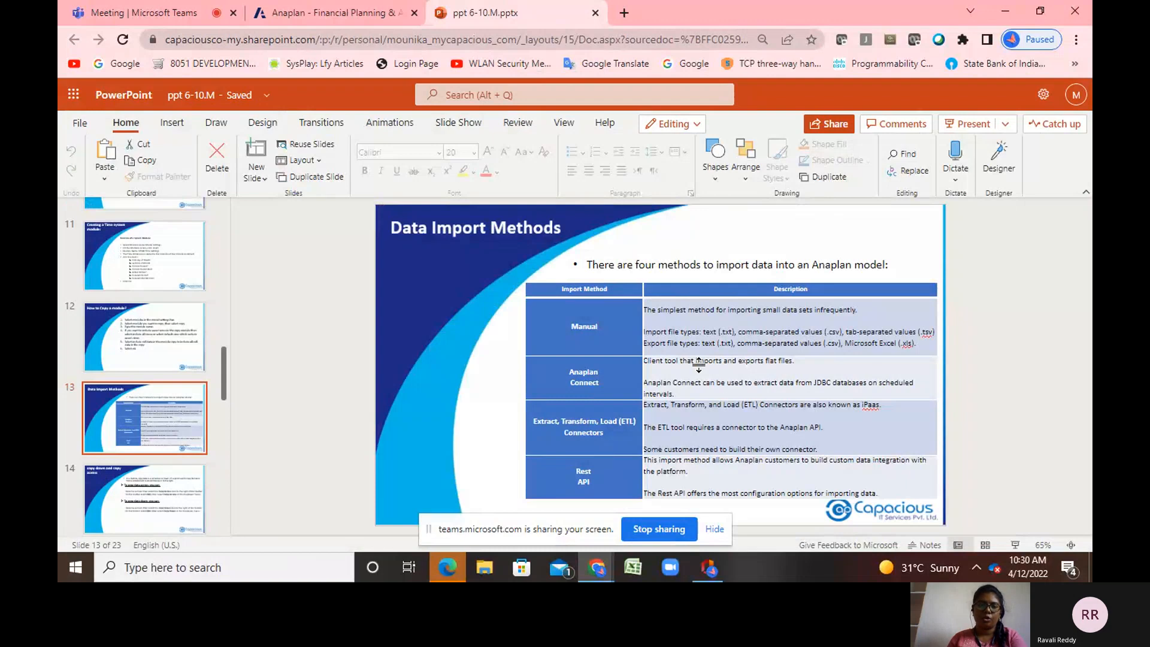
scroll(194, 458, down, 1)
scroll(195, 458, down, 1)
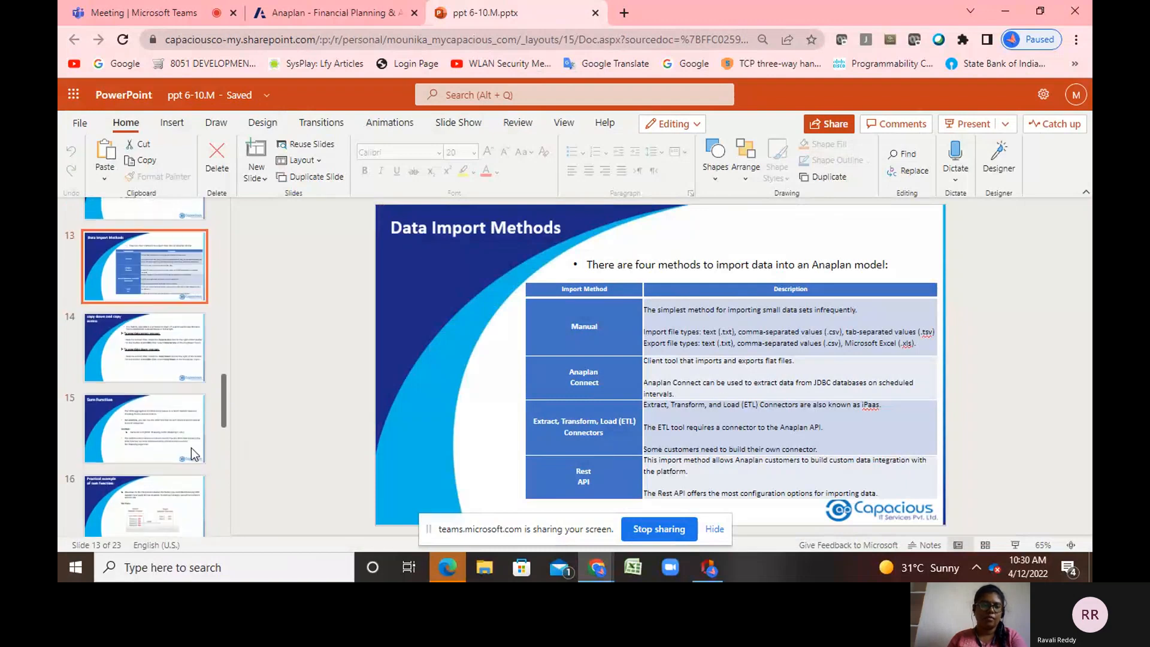
click(145, 365)
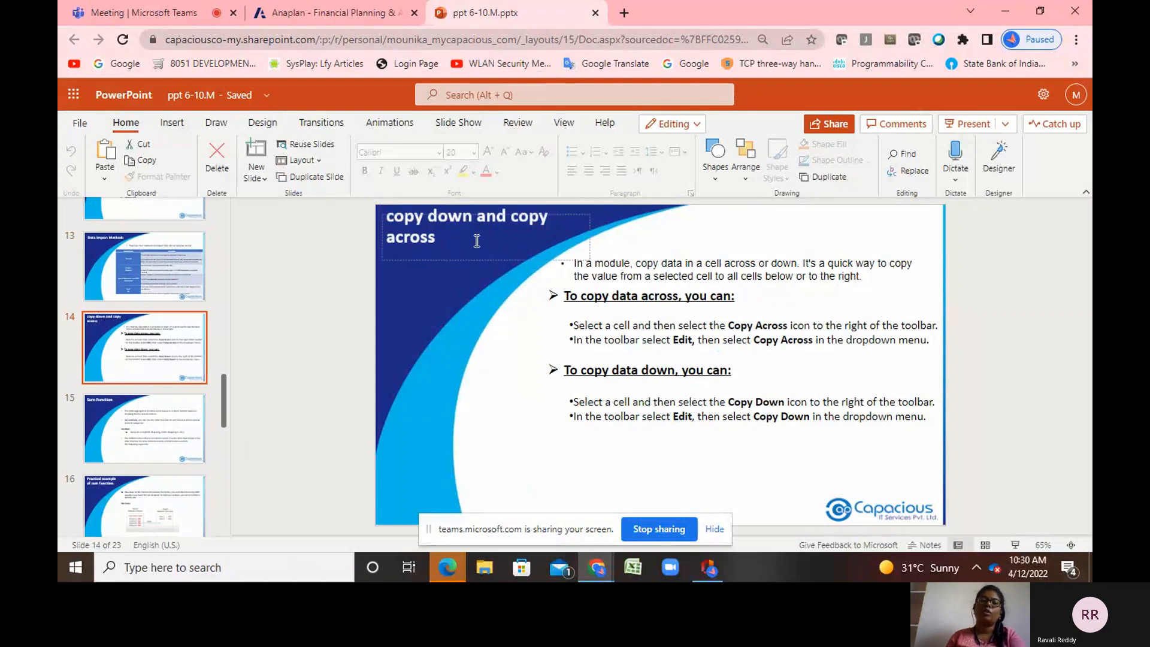
click(339, 9)
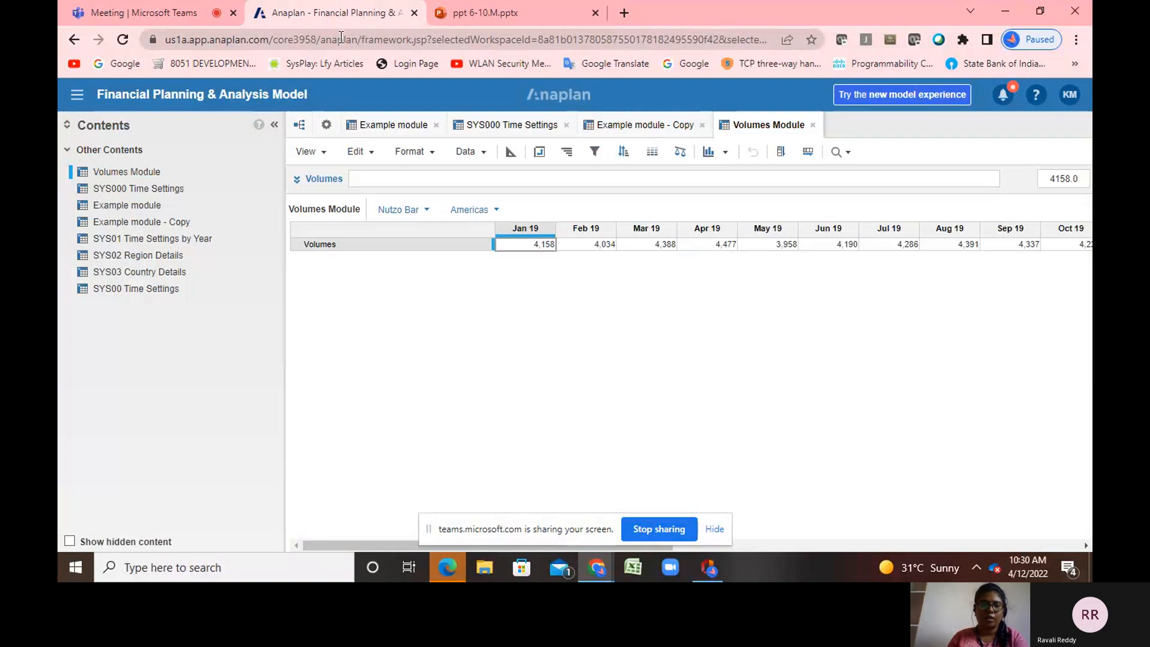
click(540, 153)
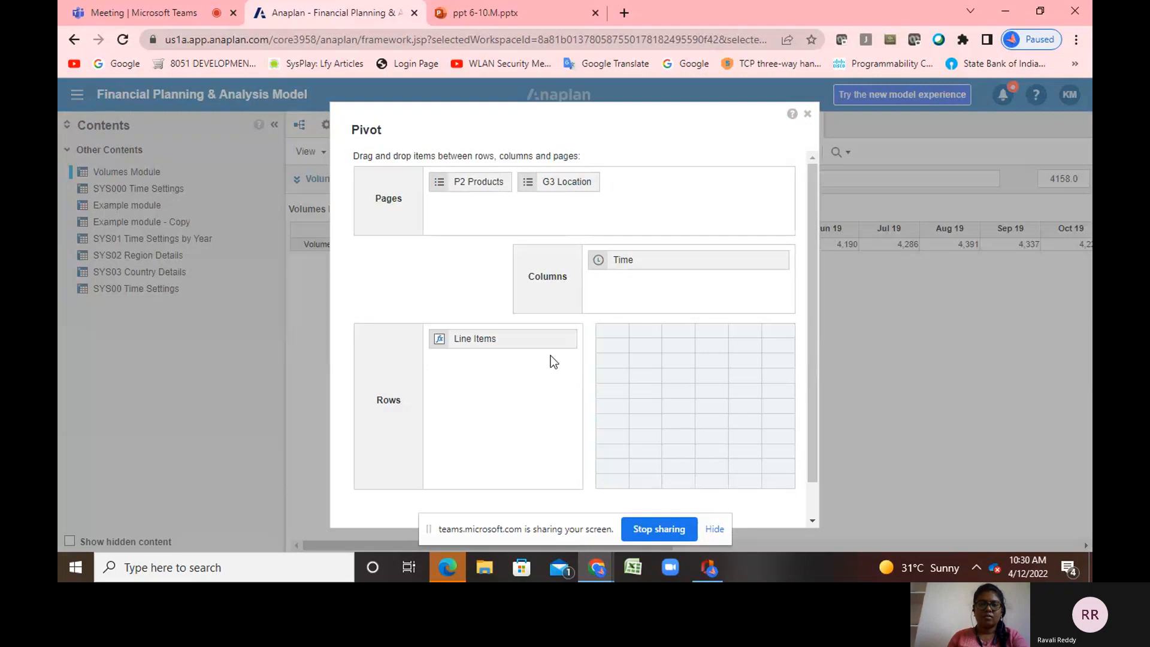
scroll(540, 375, down, 1)
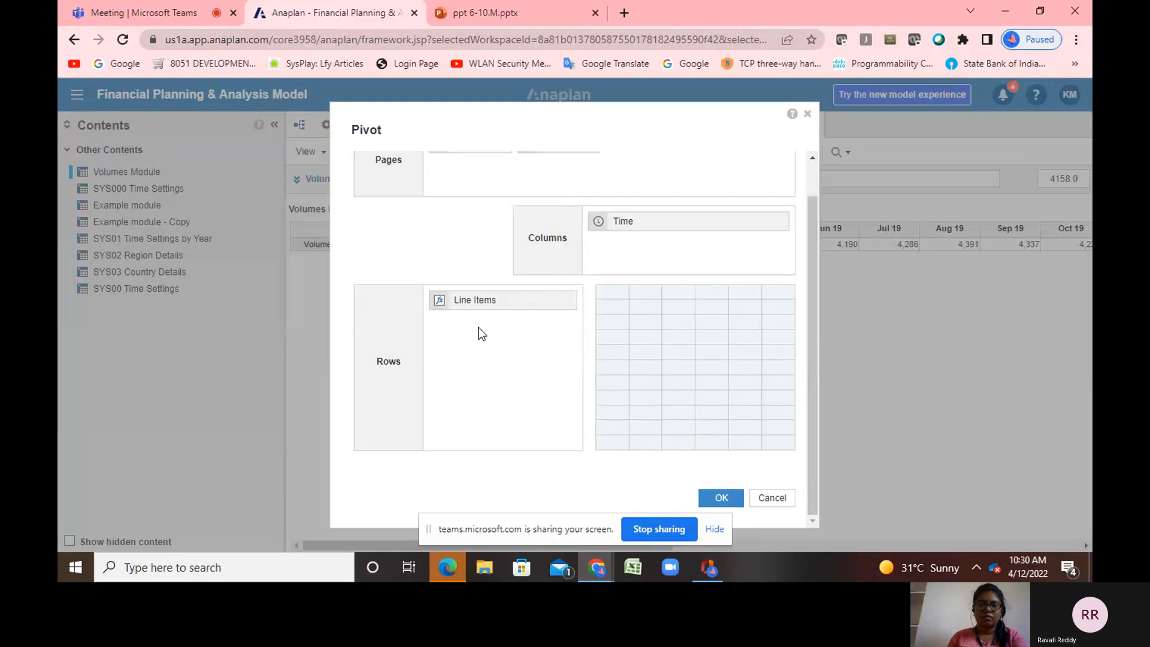
click(808, 115)
Insert the line items Volume 1, Volume 2 and Volume 3 before Volumes in Volumes Module
click(511, 151)
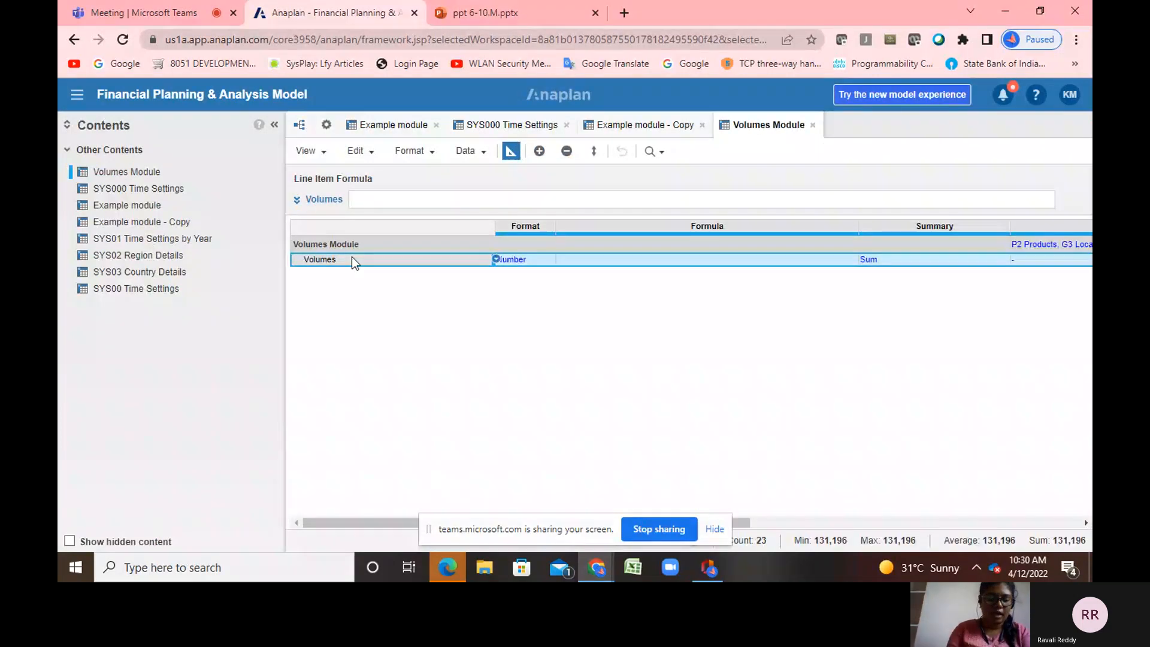
key(Insert)
text(Volume)
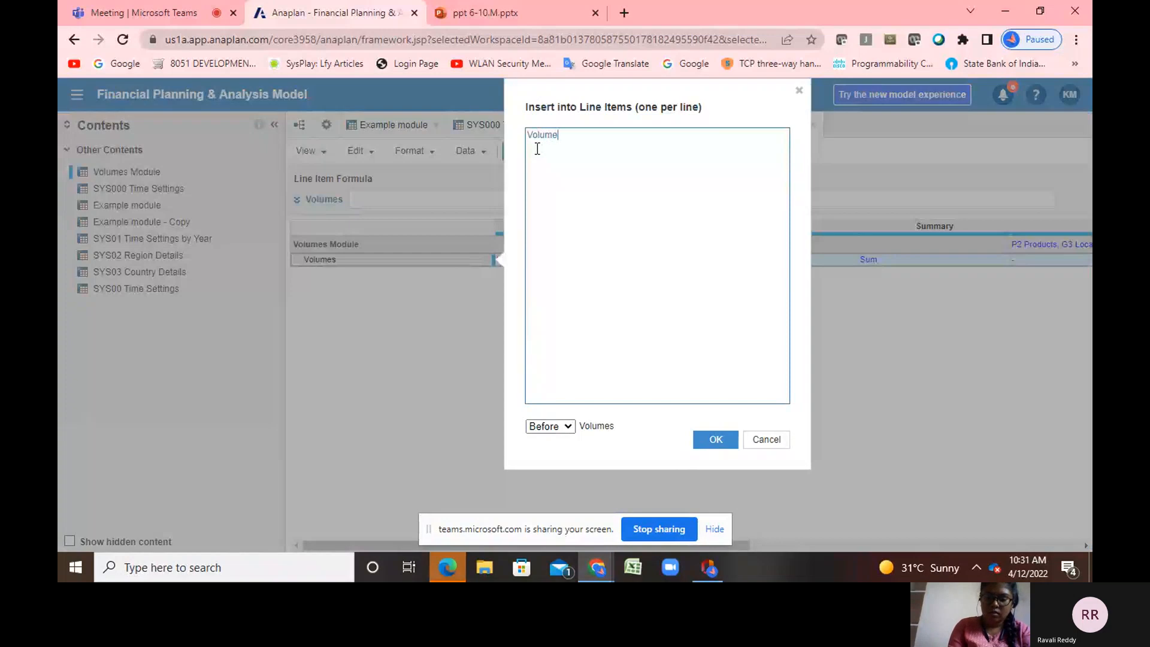
text( 1 )
text(Vo)
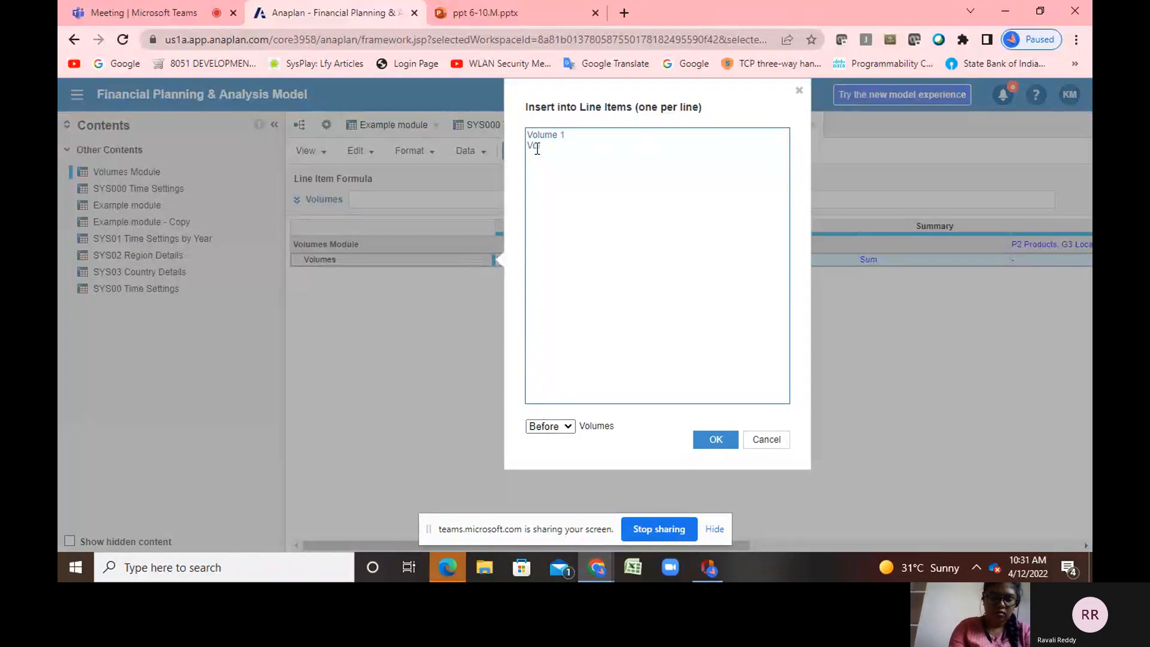
text(lume 2 )
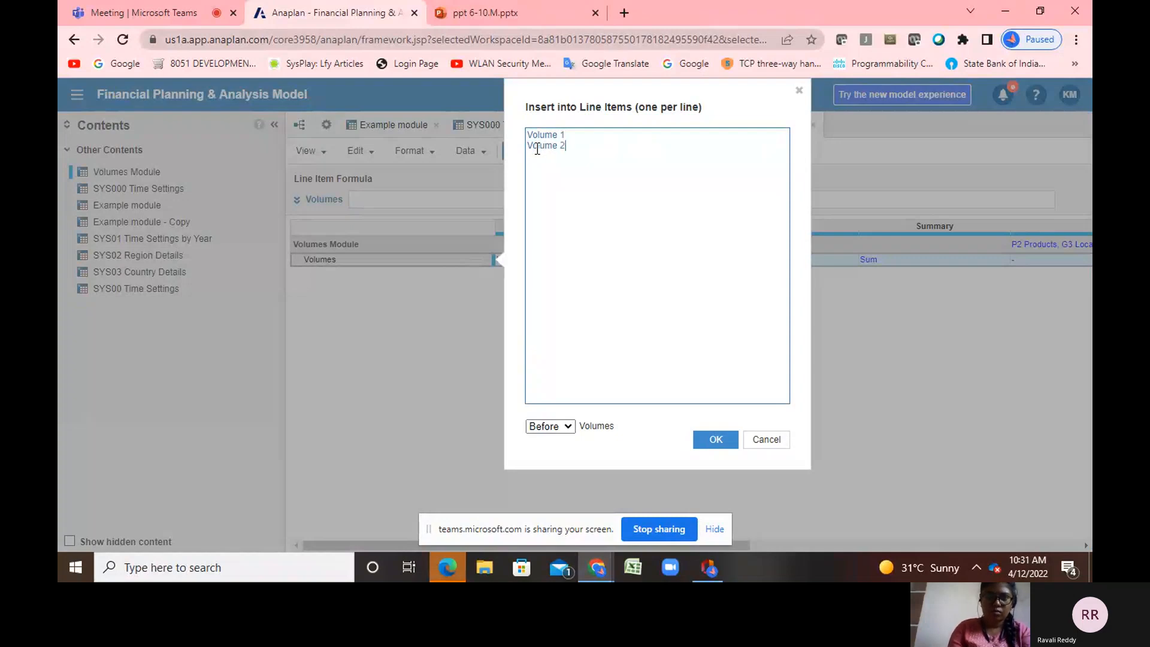
text(Volu)
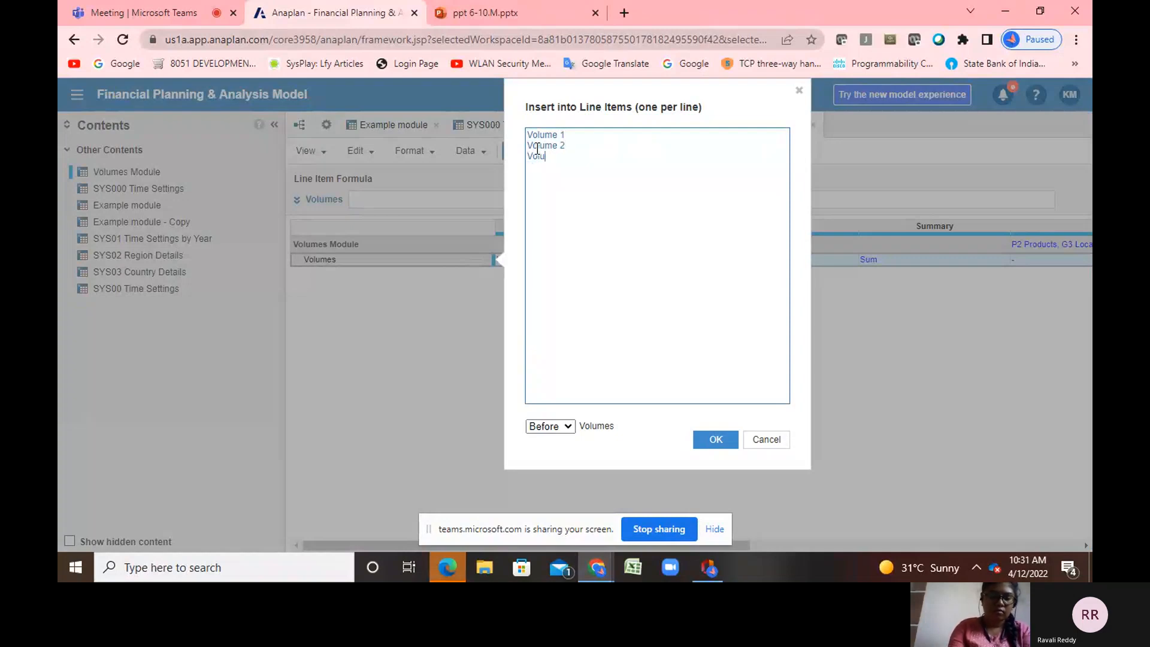
text(me 3)
key(Return)
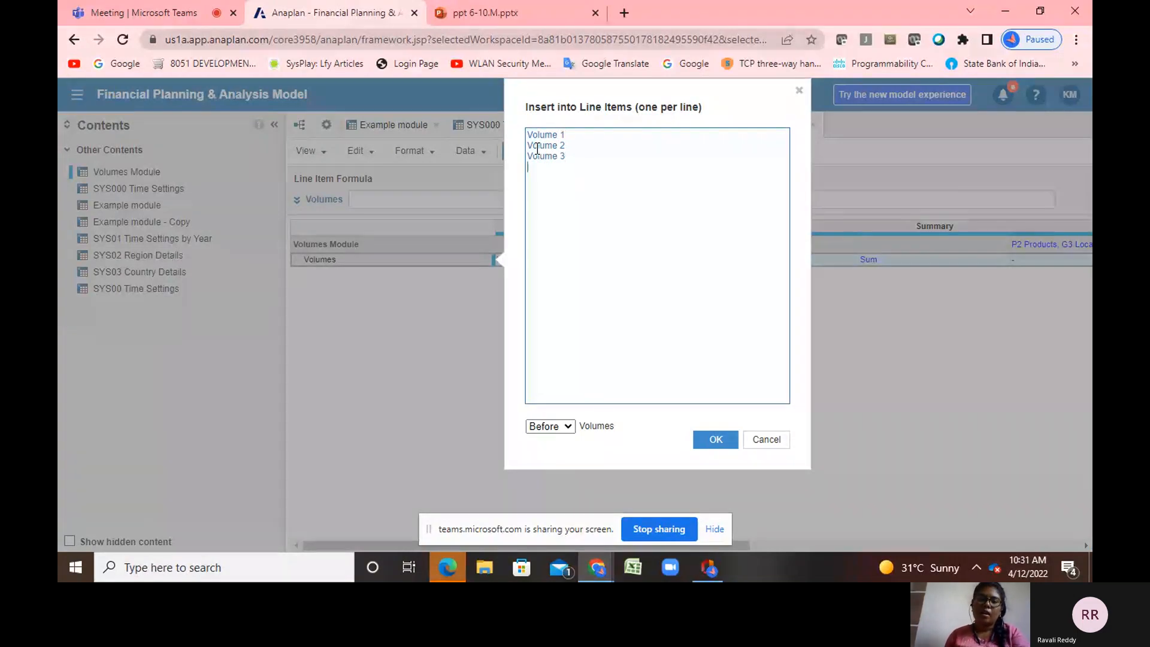
click(716, 440)
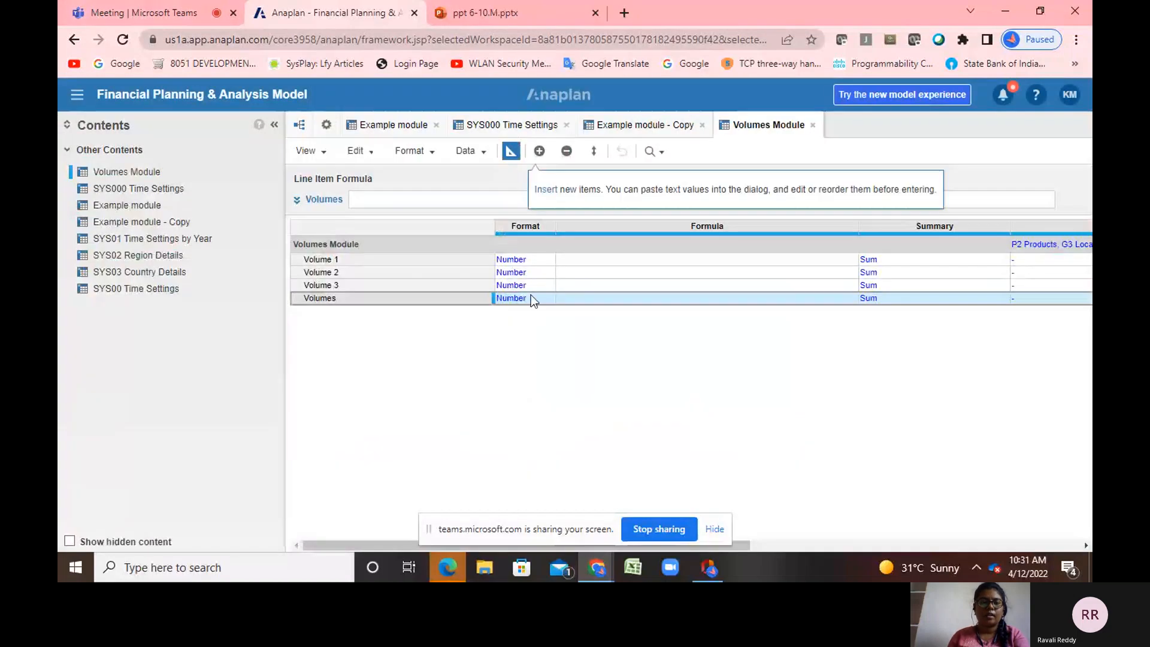
Return to the Volumes Module grid and inspect the Volume 1 and Volumes cells for Jan 19
click(511, 155)
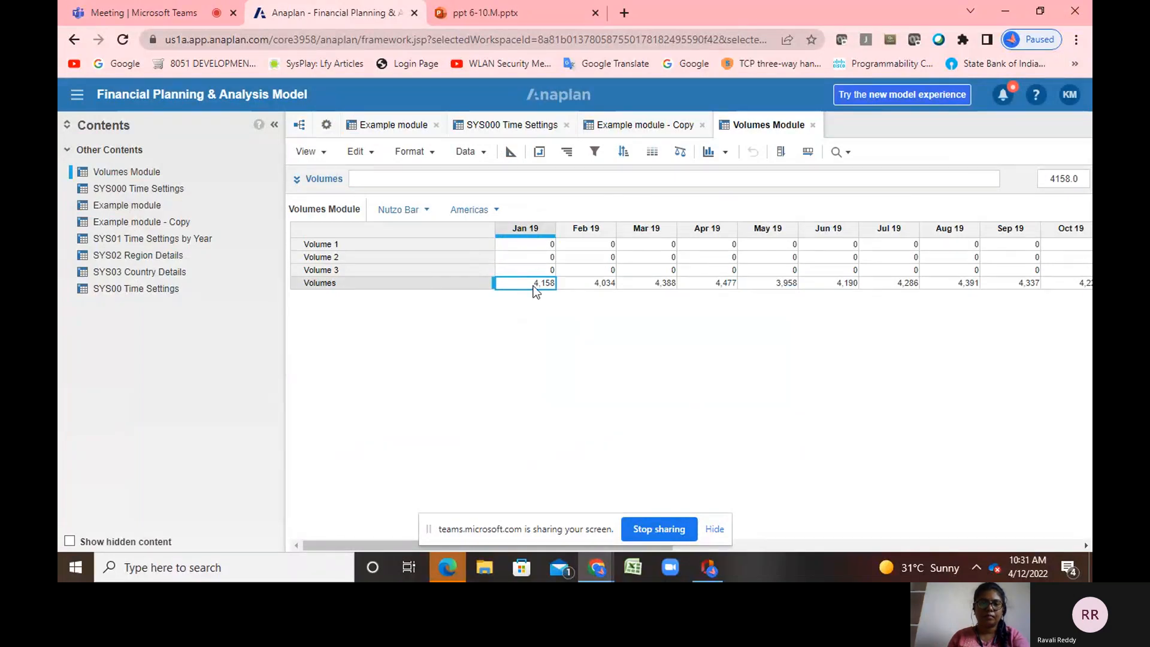
click(528, 244)
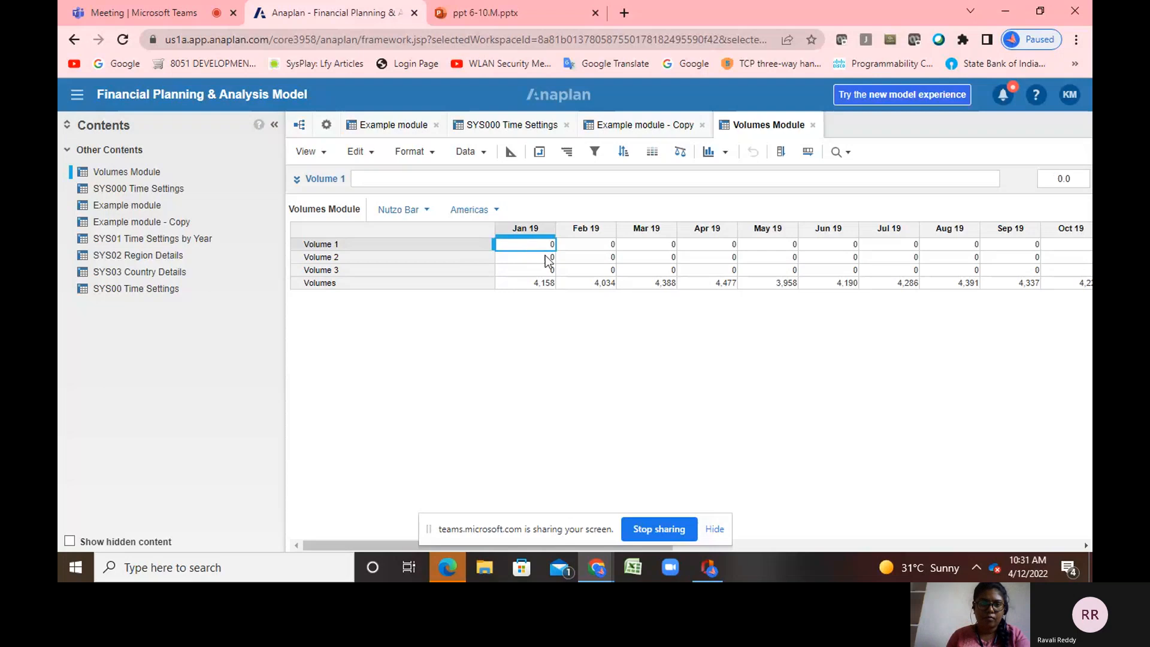
click(584, 241)
click(517, 236)
click(526, 245)
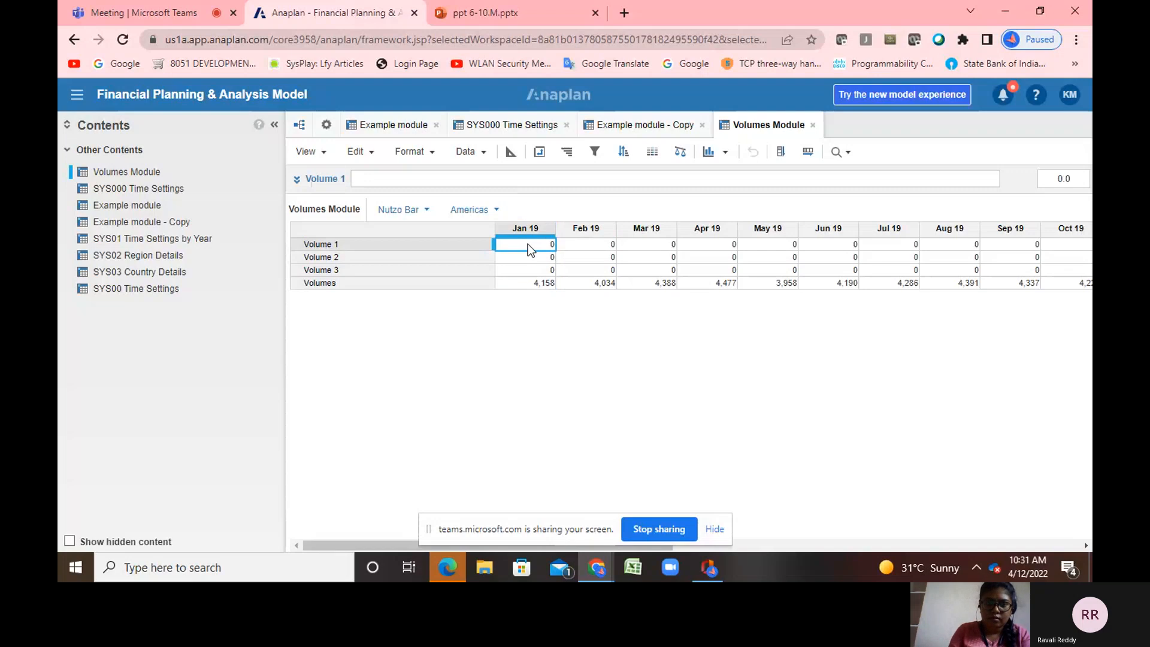
click(528, 283)
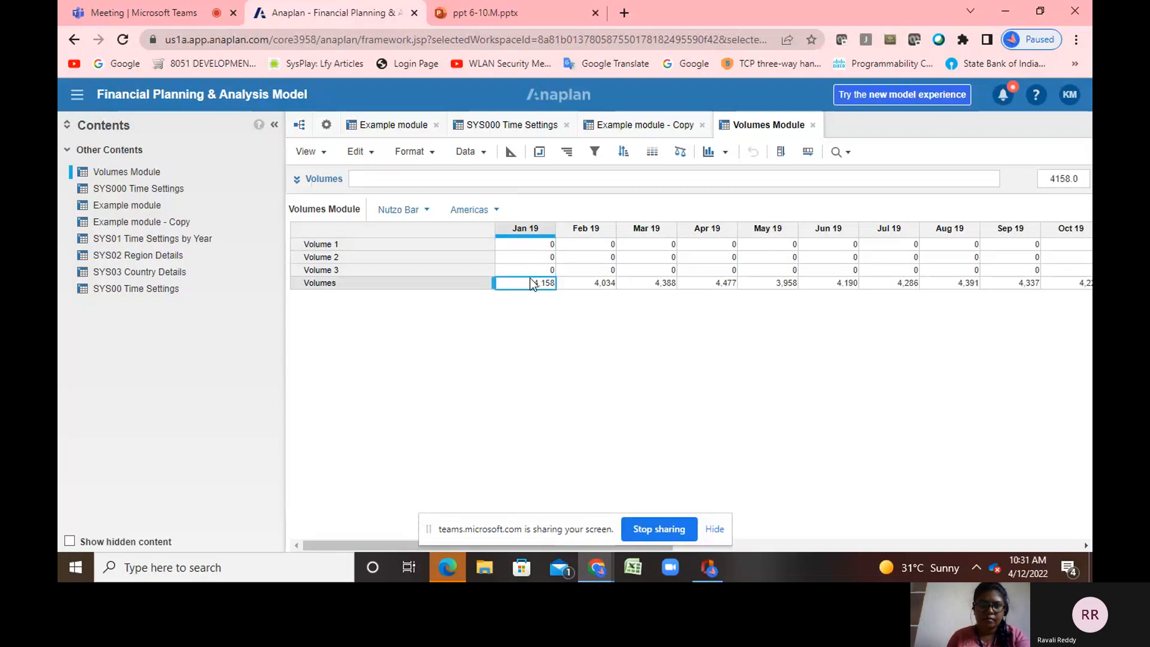
click(538, 244)
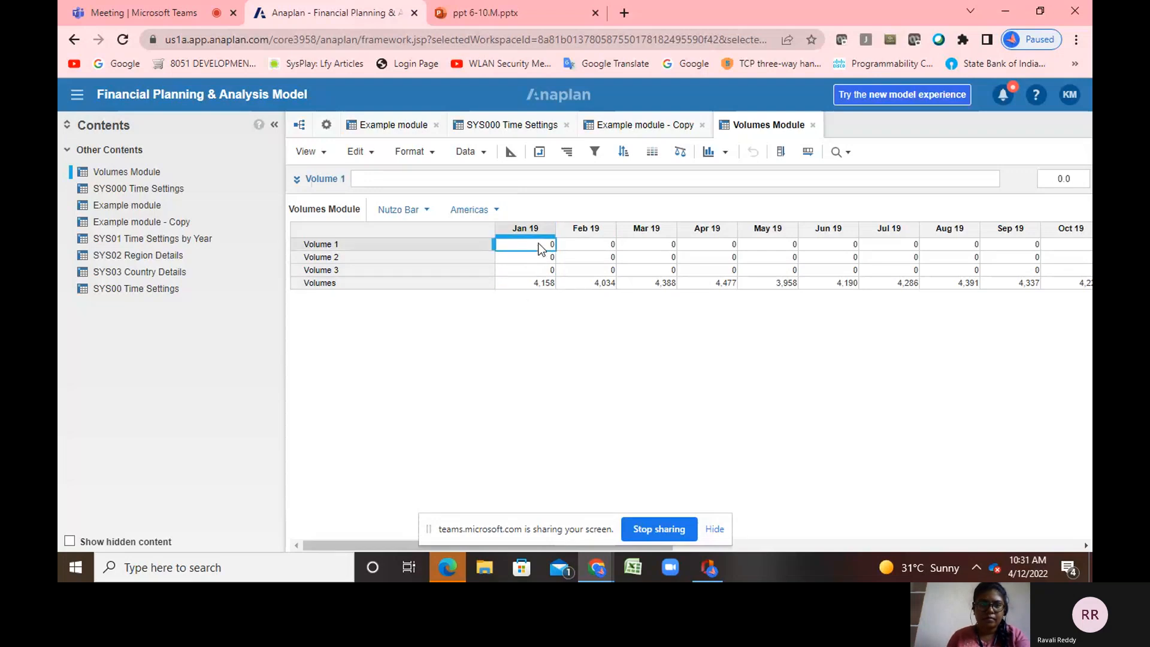
Change the format of the Volume 1 line item to Text with the General text type
click(510, 153)
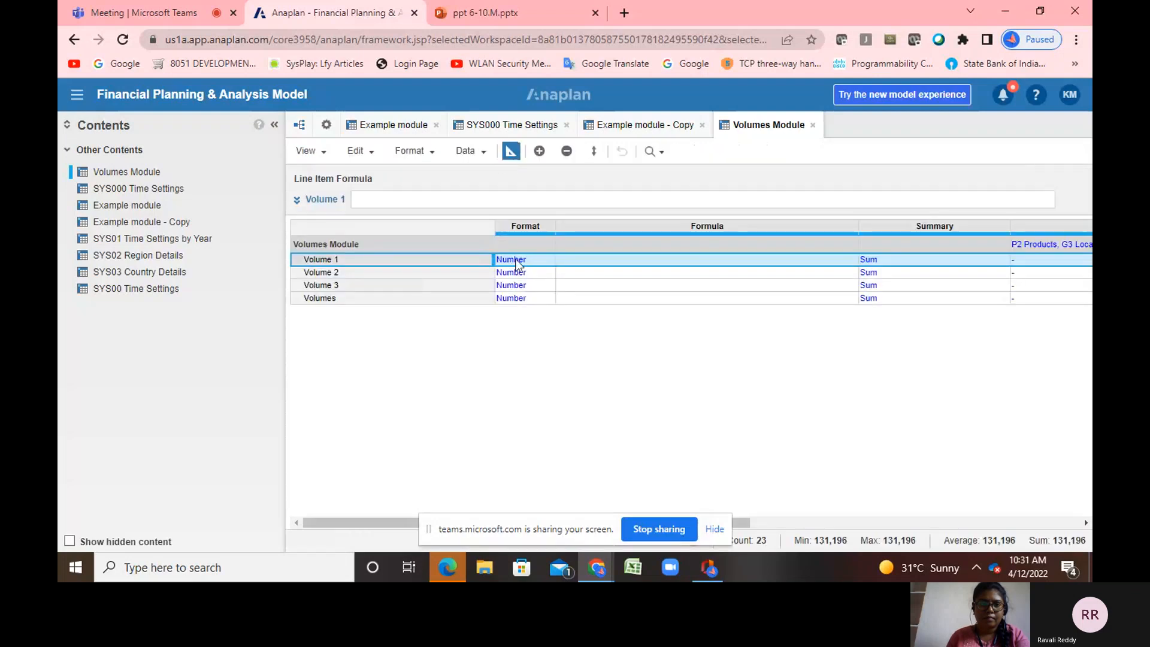
click(540, 260)
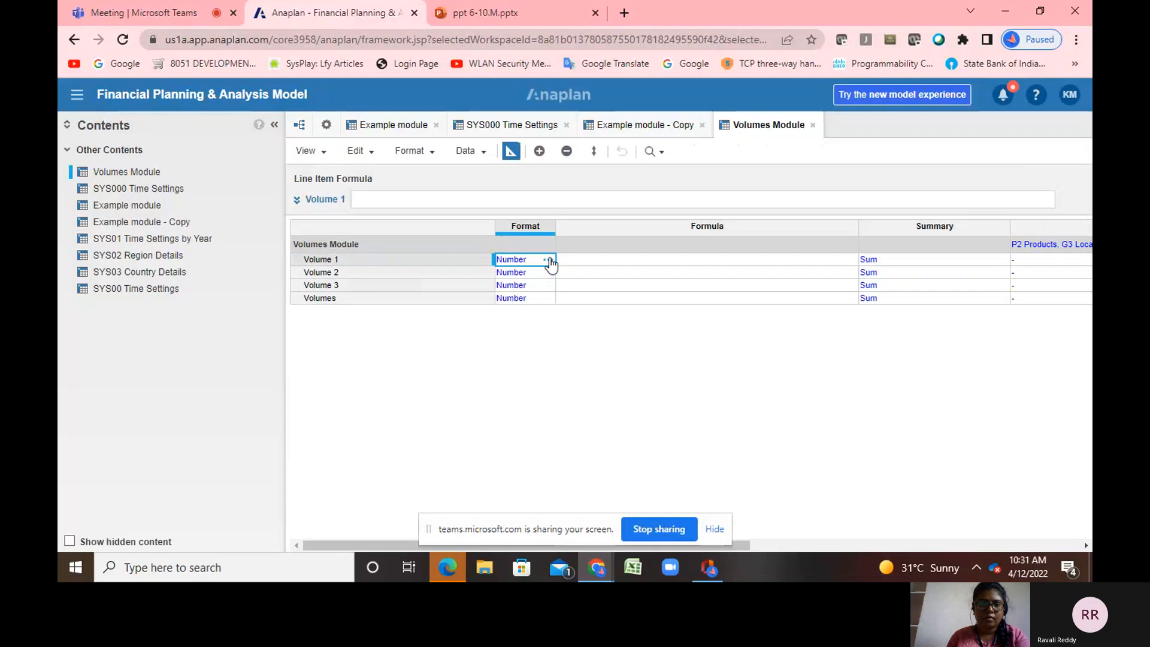
click(549, 260)
click(523, 158)
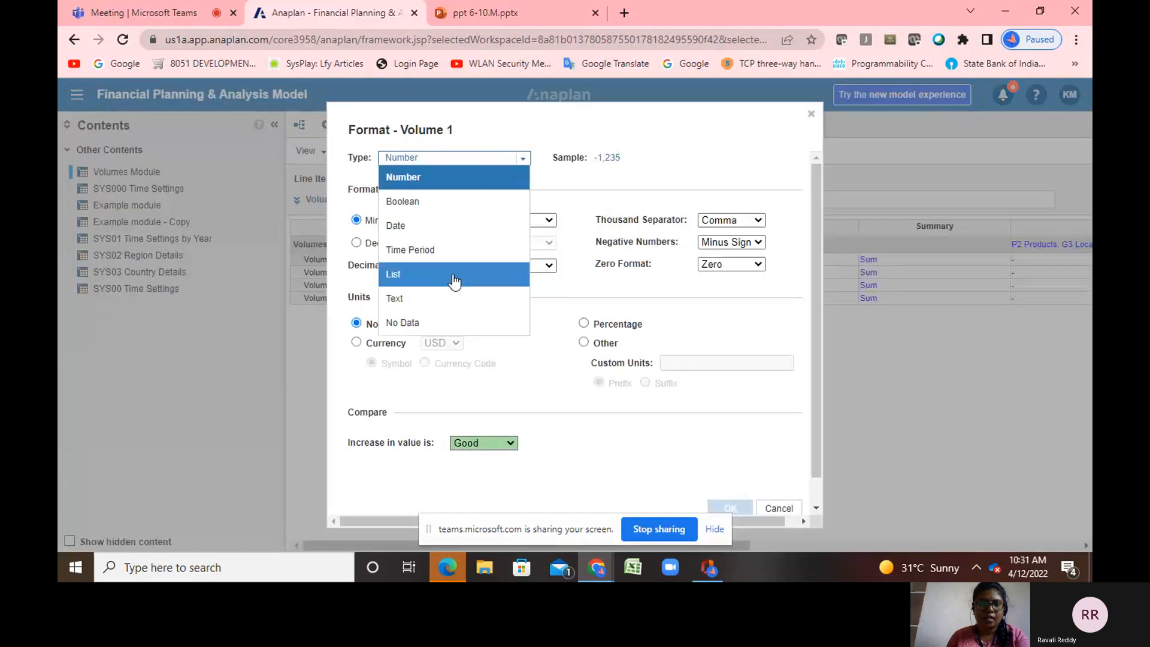
click(455, 295)
click(727, 507)
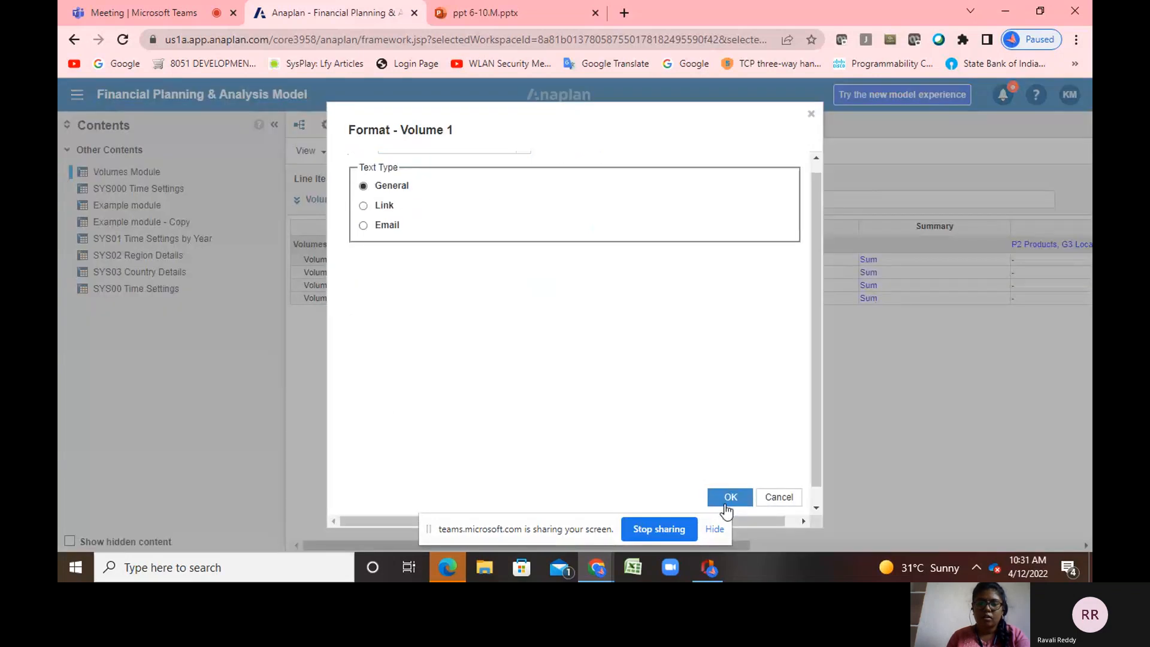
click(723, 408)
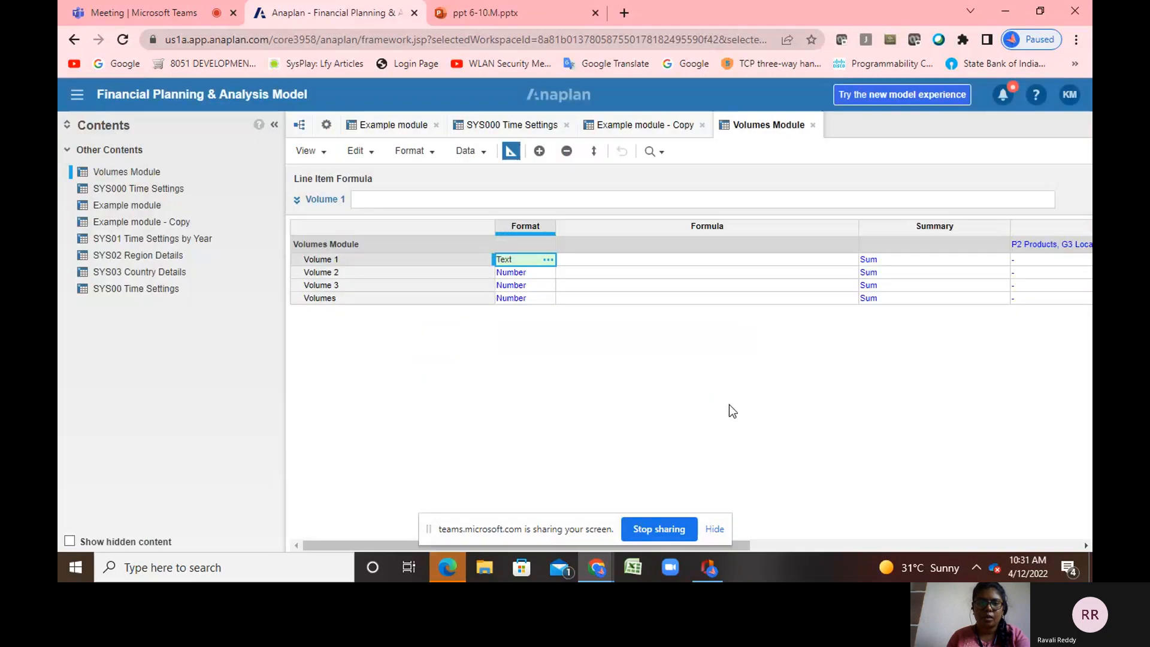
Check the reformatted Volume 1 row against the Volumes row in the grid for Feb 19
click(509, 154)
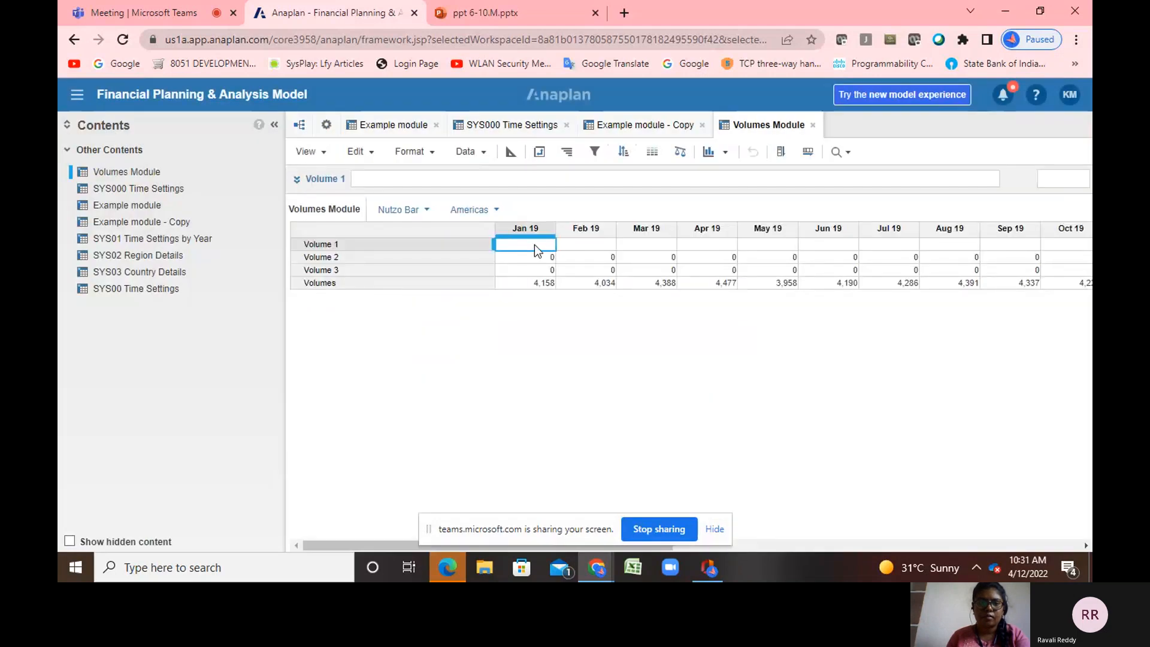
click(591, 243)
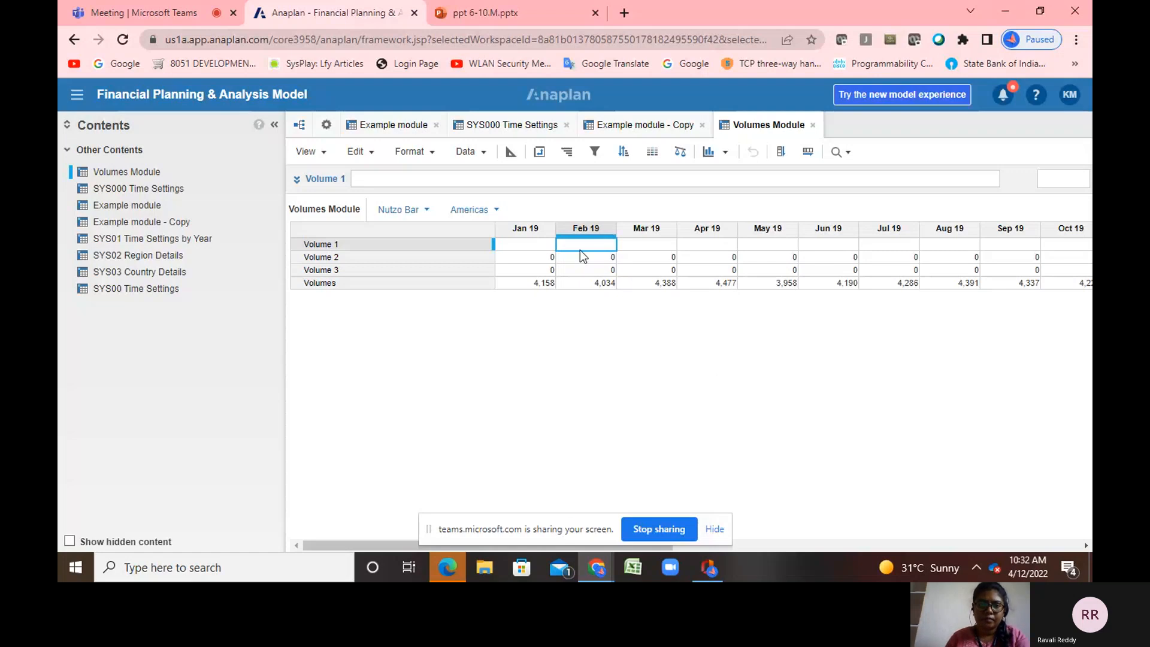
click(591, 284)
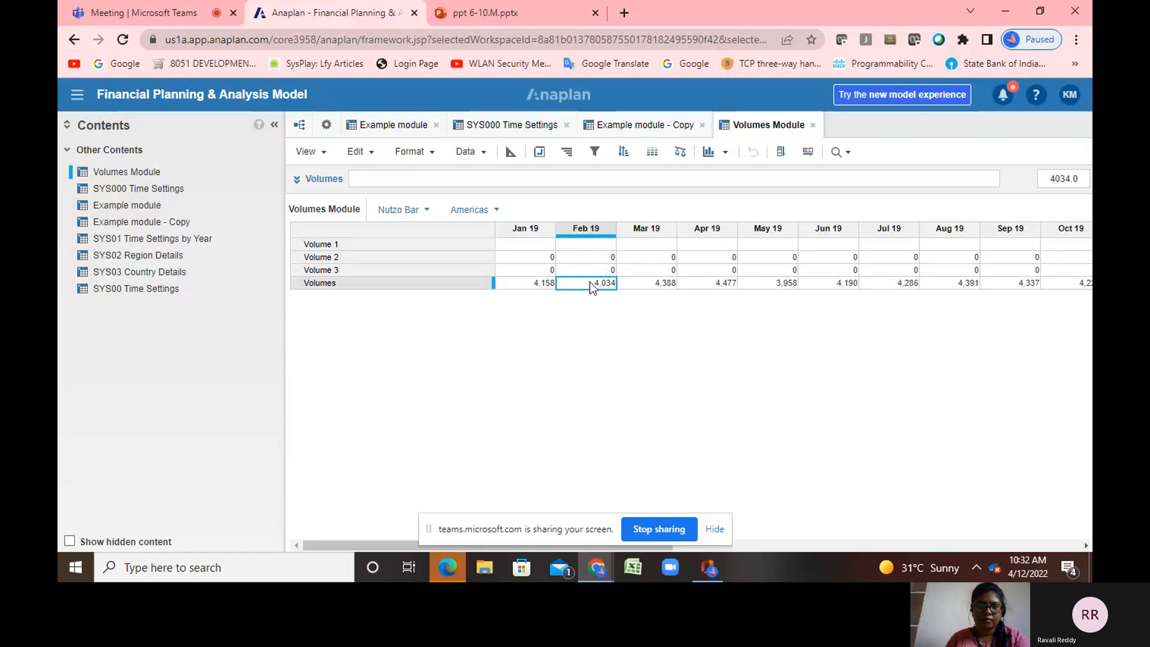
click(517, 159)
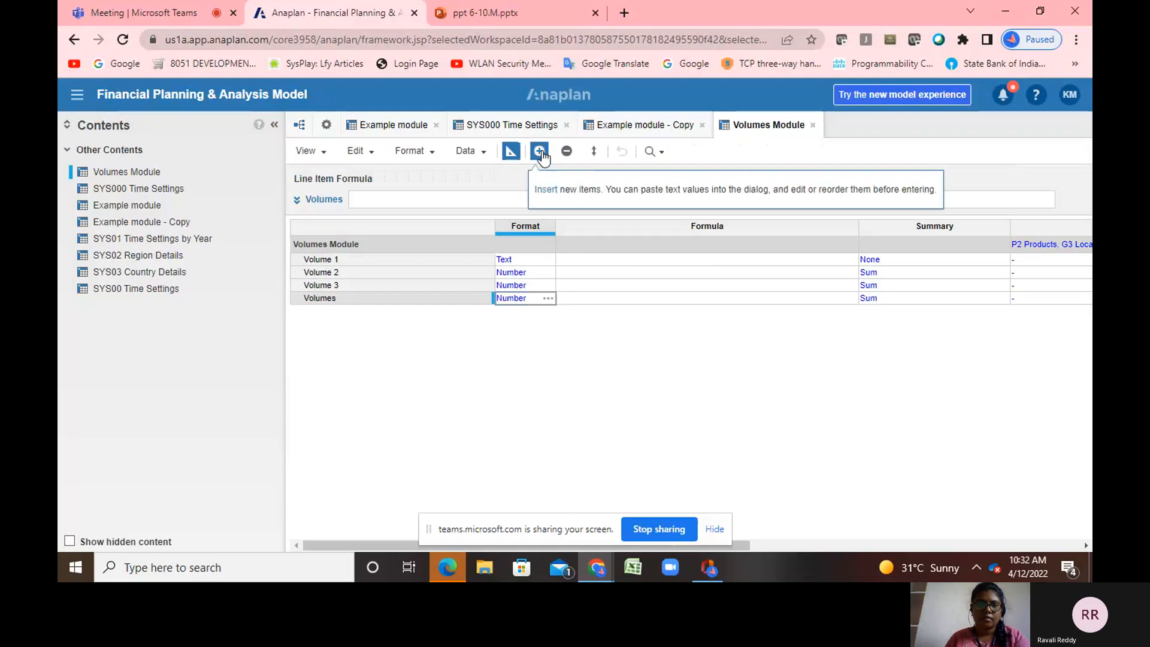
click(541, 153)
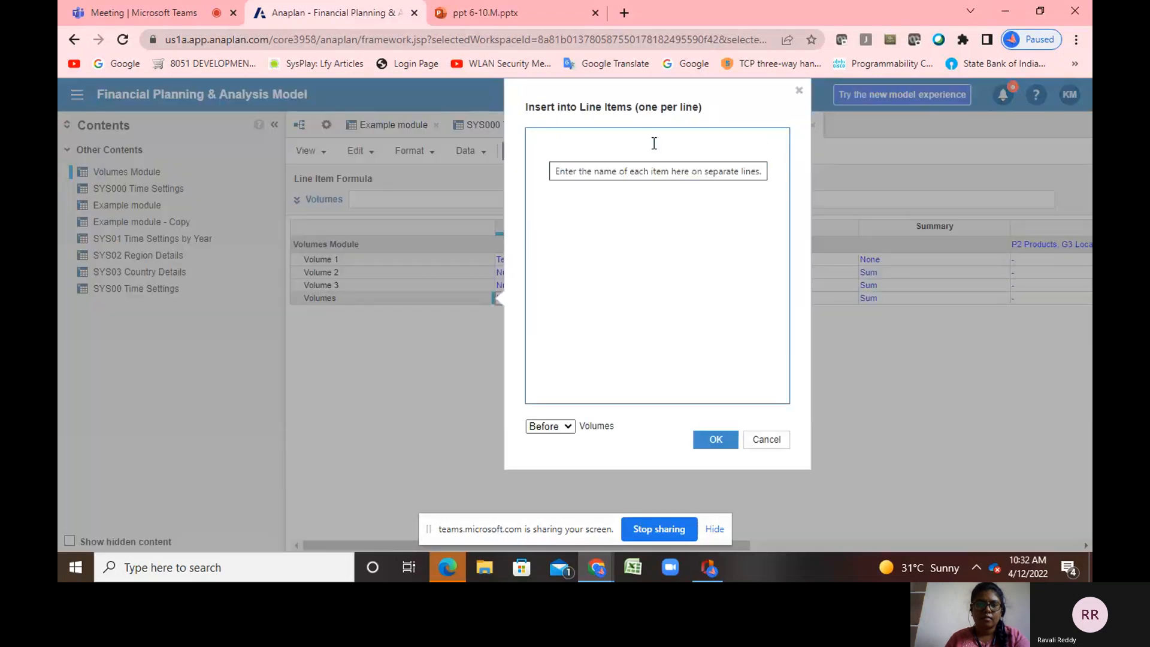
click(566, 426)
click(536, 146)
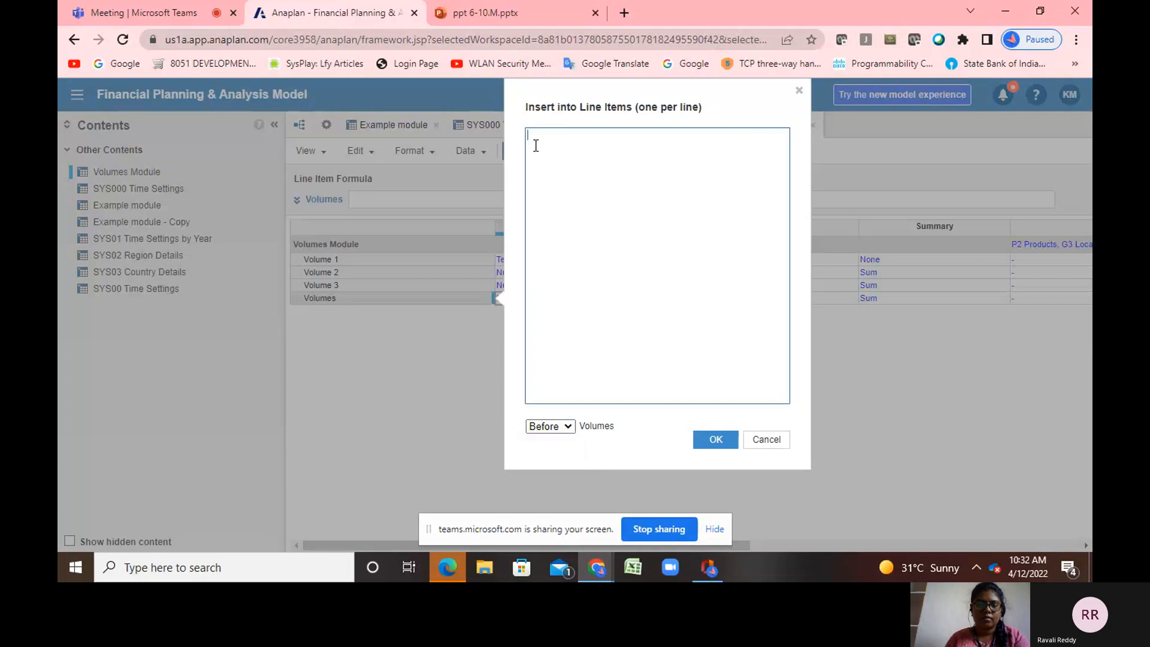
click(800, 92)
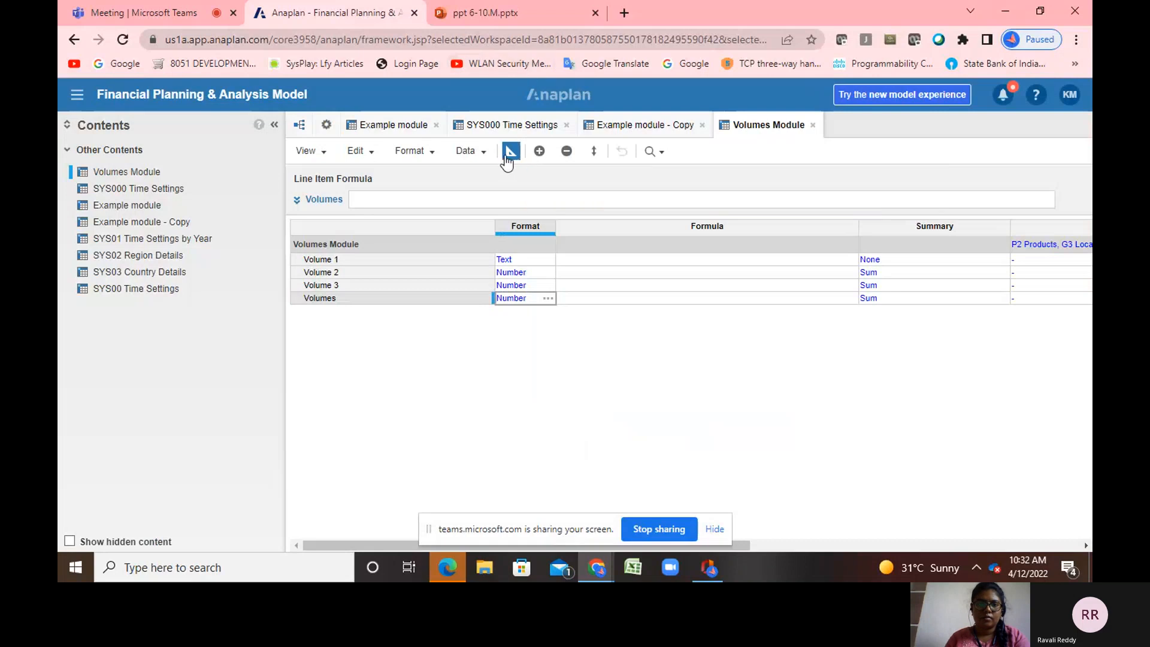
click(508, 153)
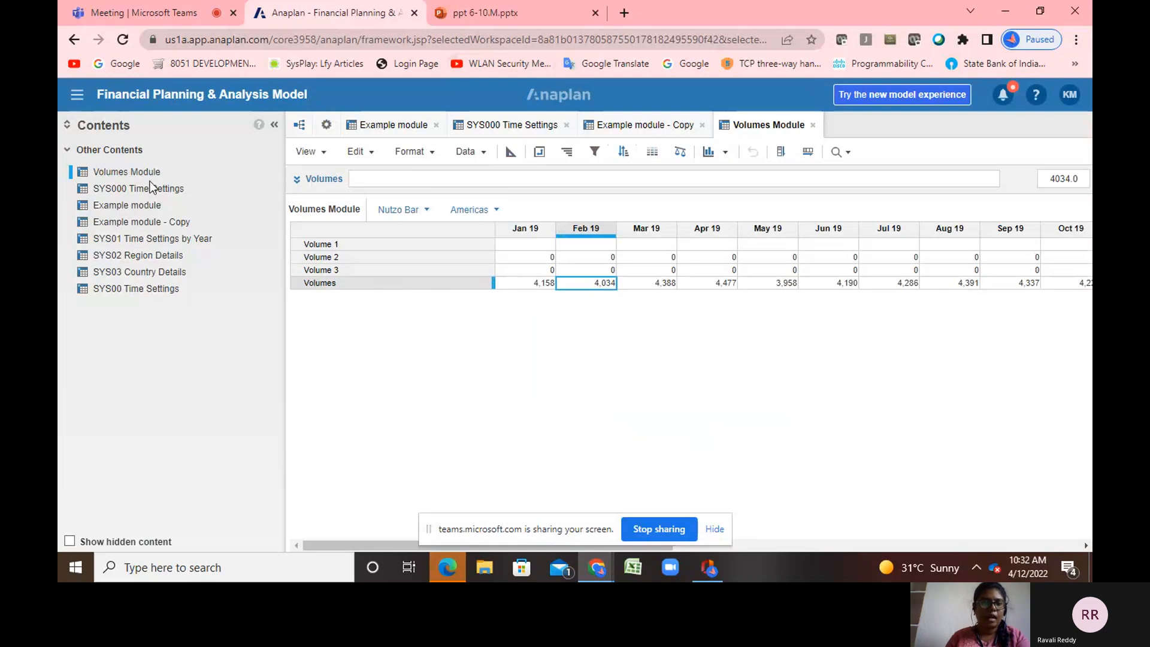
Open Example module from the model settings' list of modules
click(328, 126)
click(545, 259)
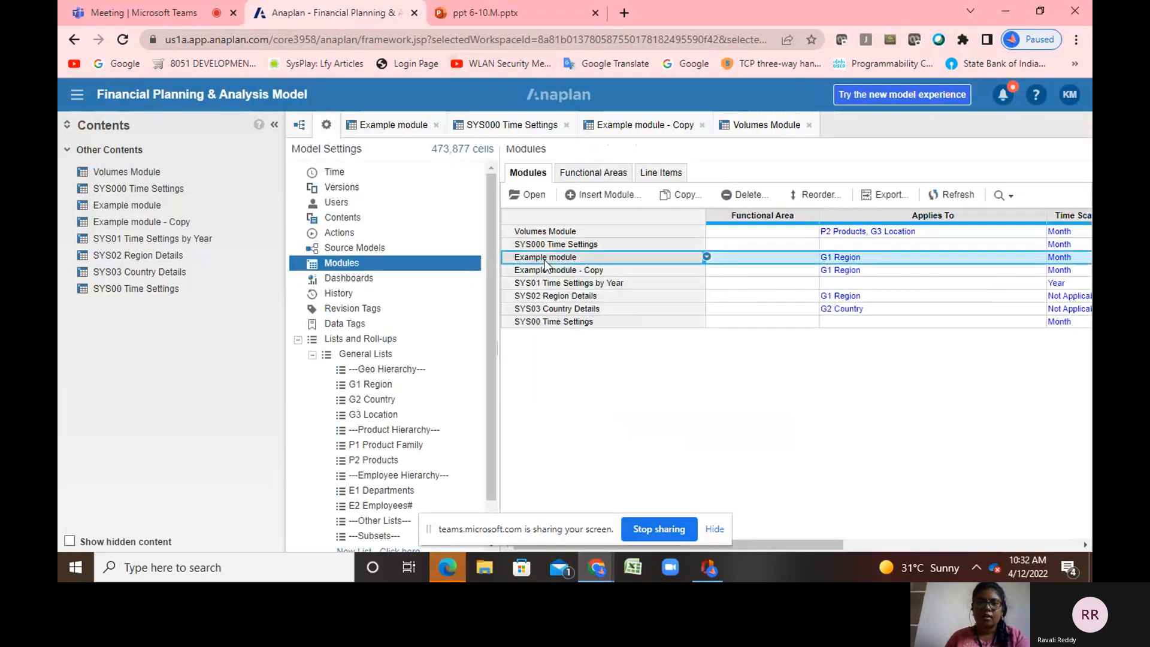
click(527, 195)
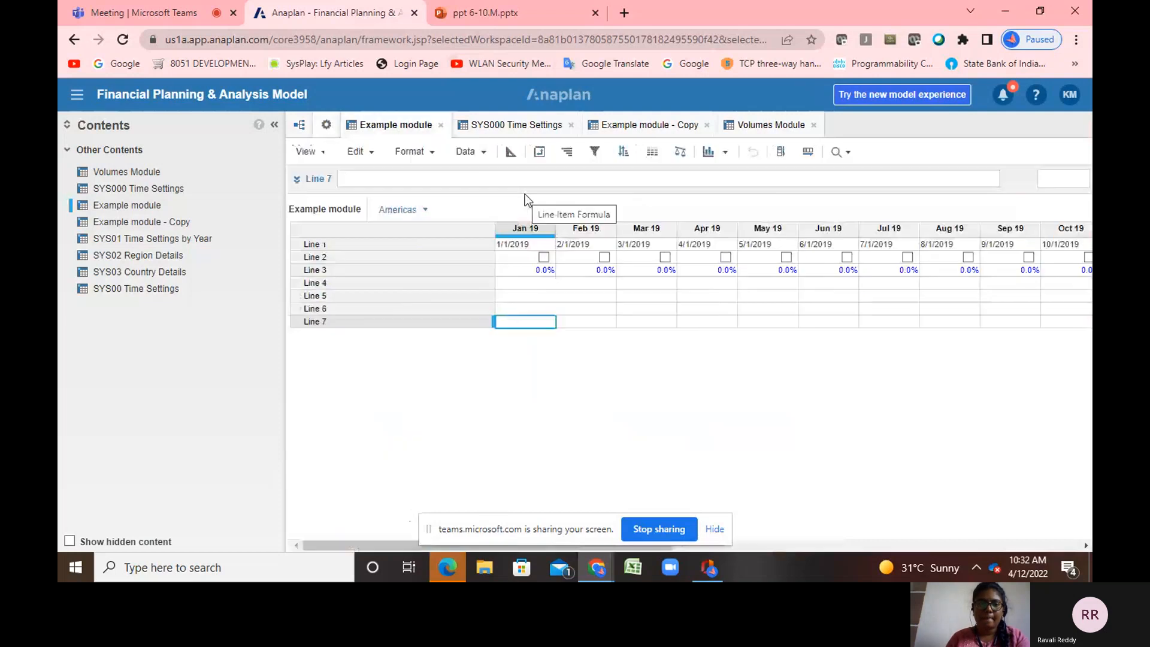
Set the Jan 19 cell of Line 4 in Example module to the month Jan 19
click(520, 283)
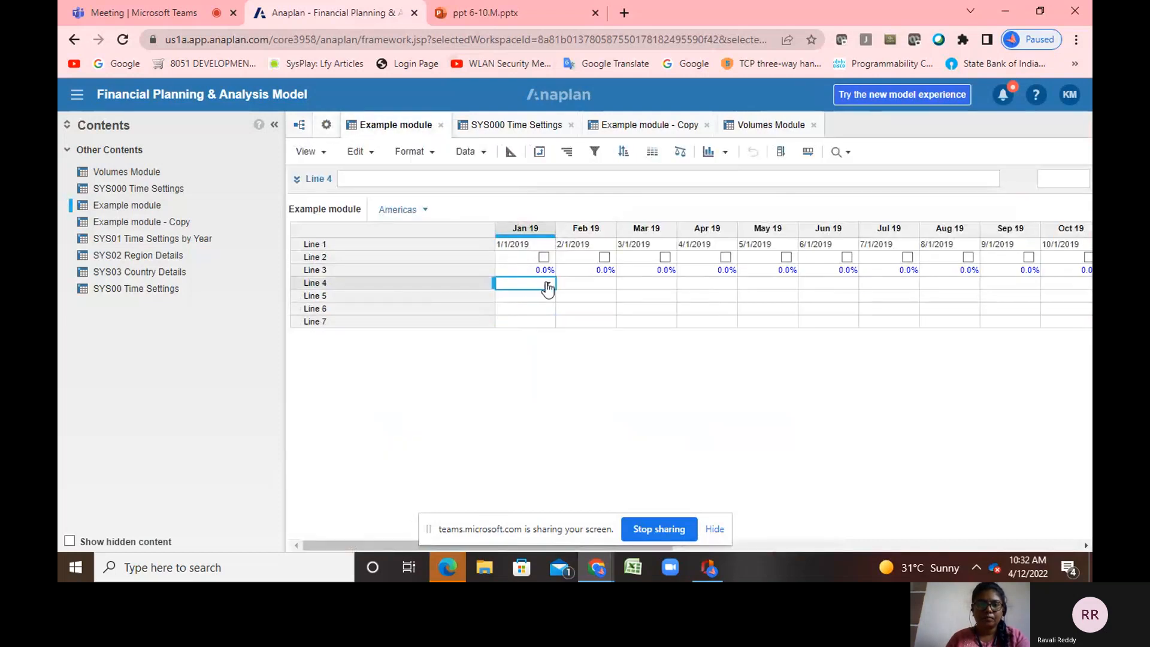
double_click(549, 288)
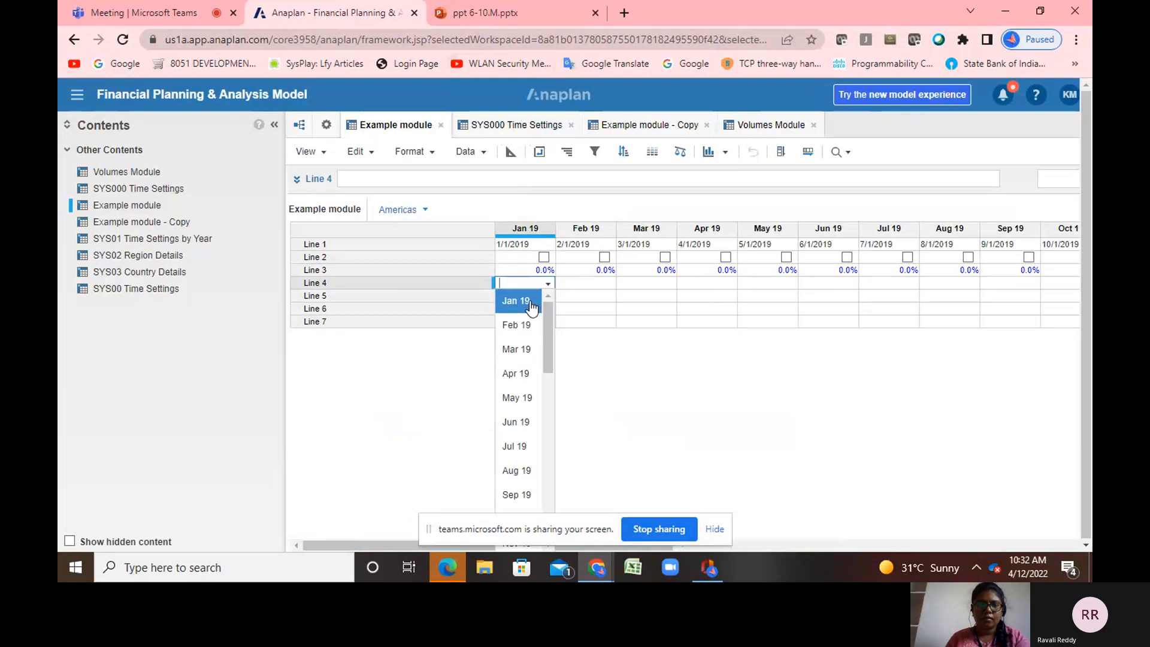
click(530, 300)
Try to choose a list value for the Jan 19 cell of Line 5
click(530, 295)
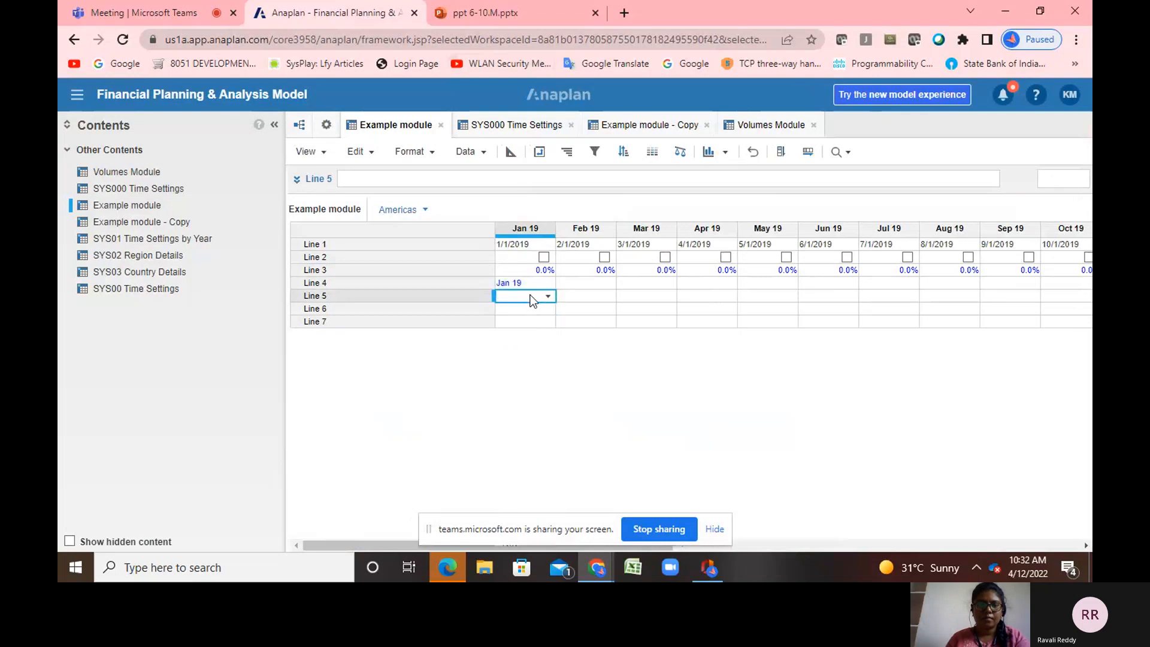
double_click(550, 300)
click(590, 392)
Enter 26 in the Jan 19 cell of Line 6 and copy it across to all following months
click(504, 309)
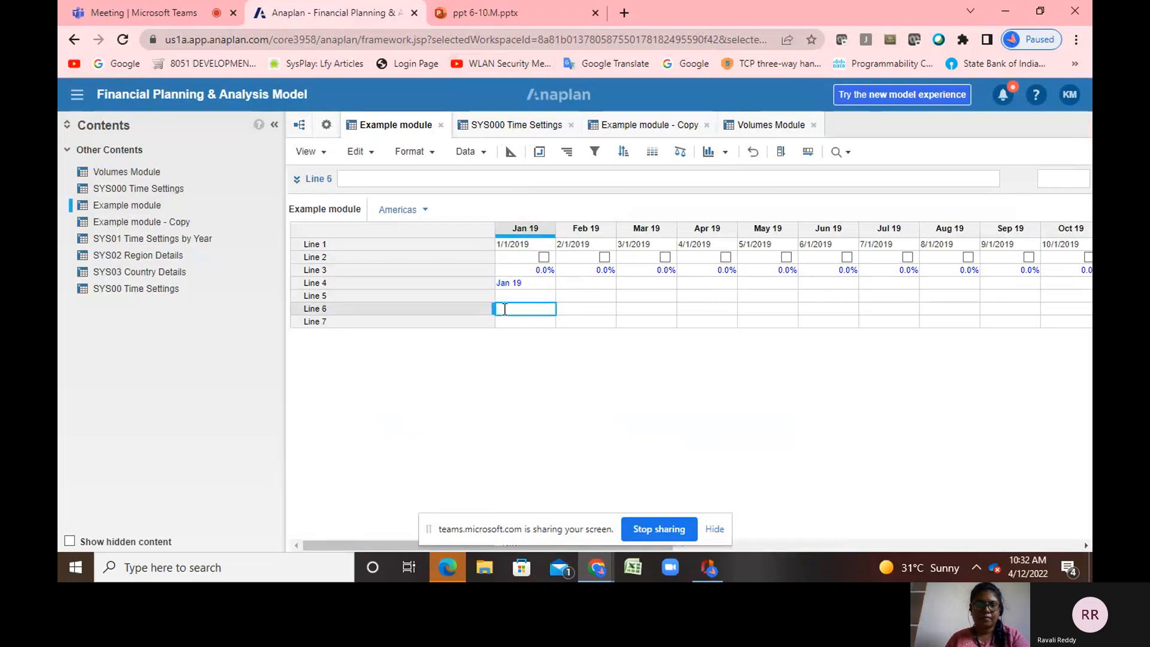
double_click(504, 310)
text(26)
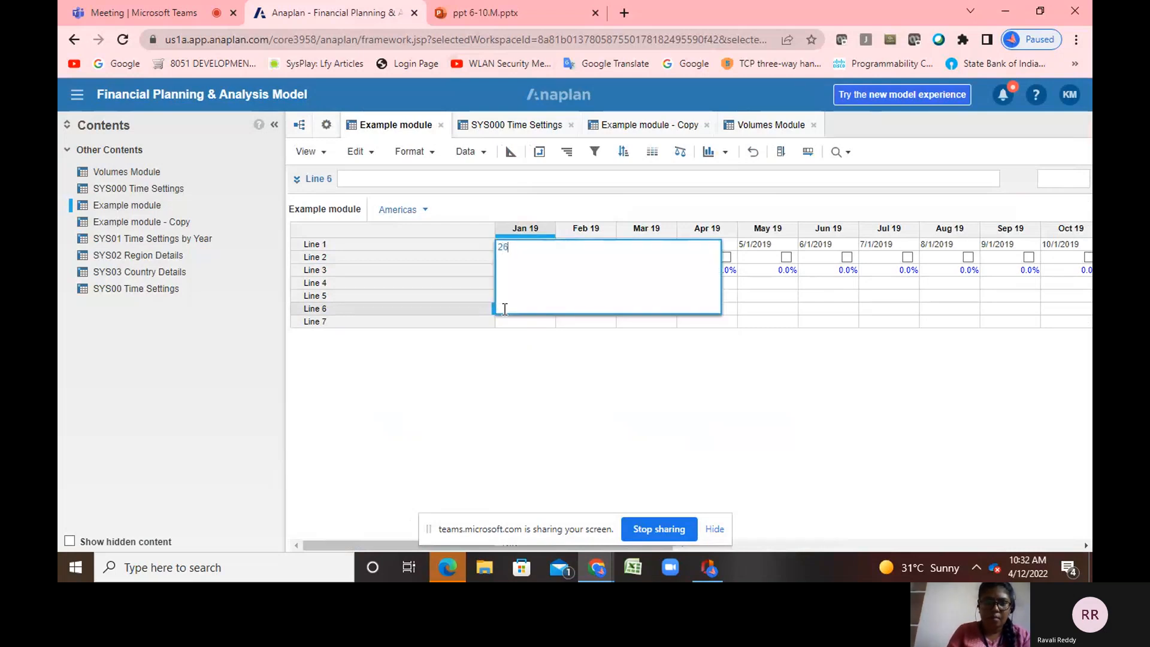
key(Return)
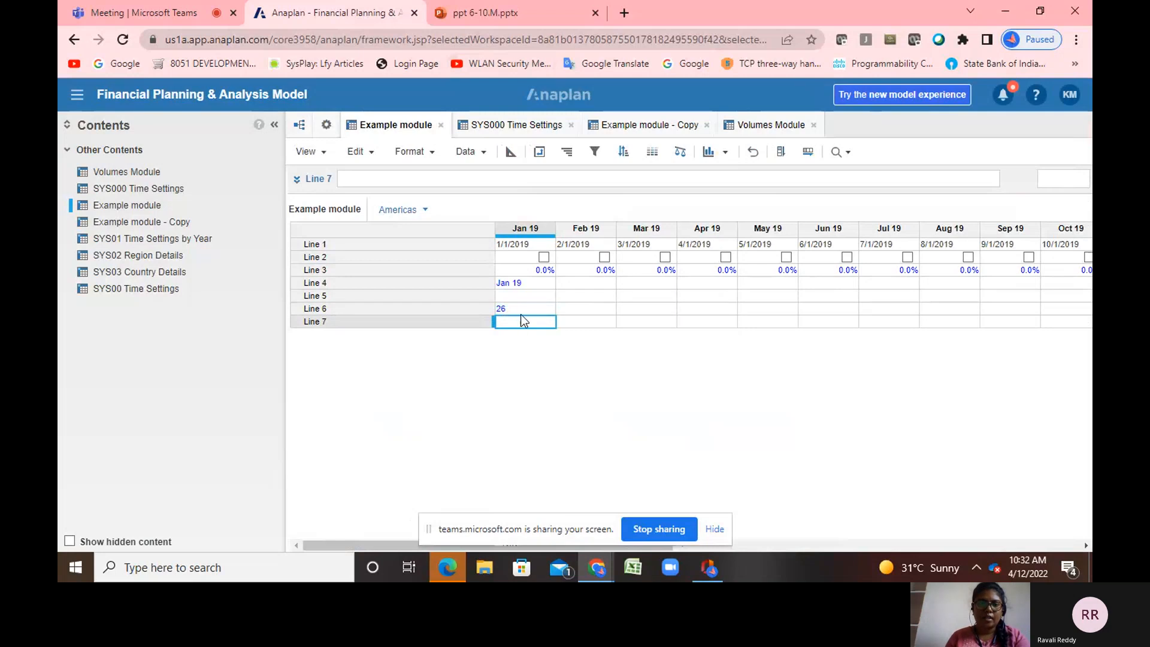
click(521, 310)
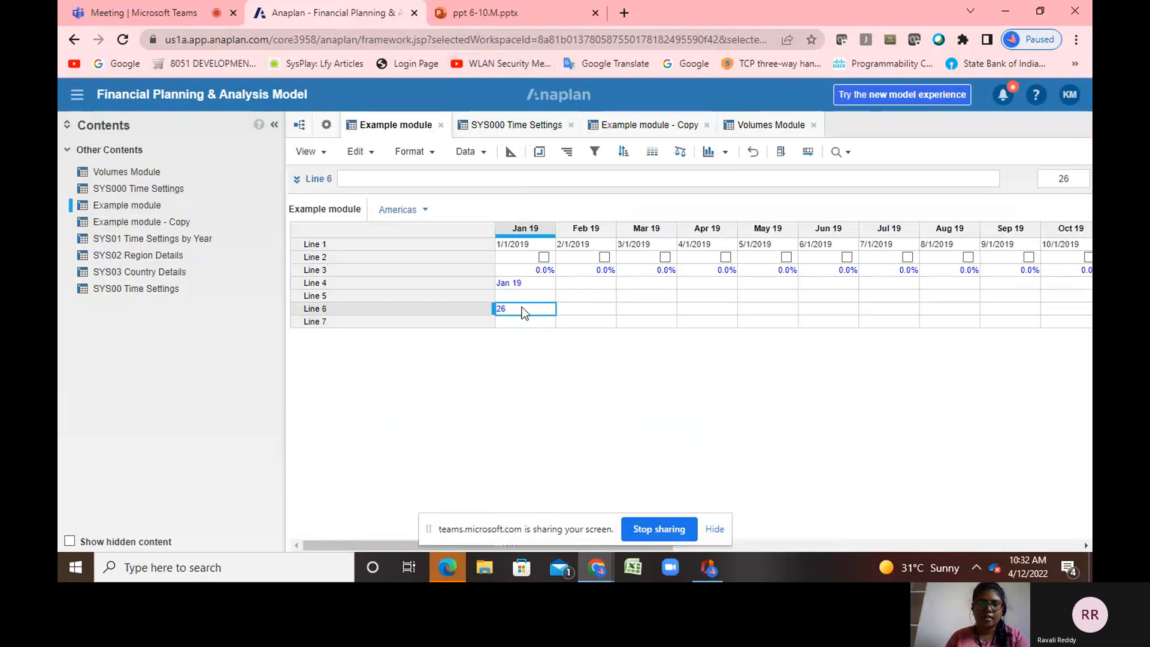
click(807, 154)
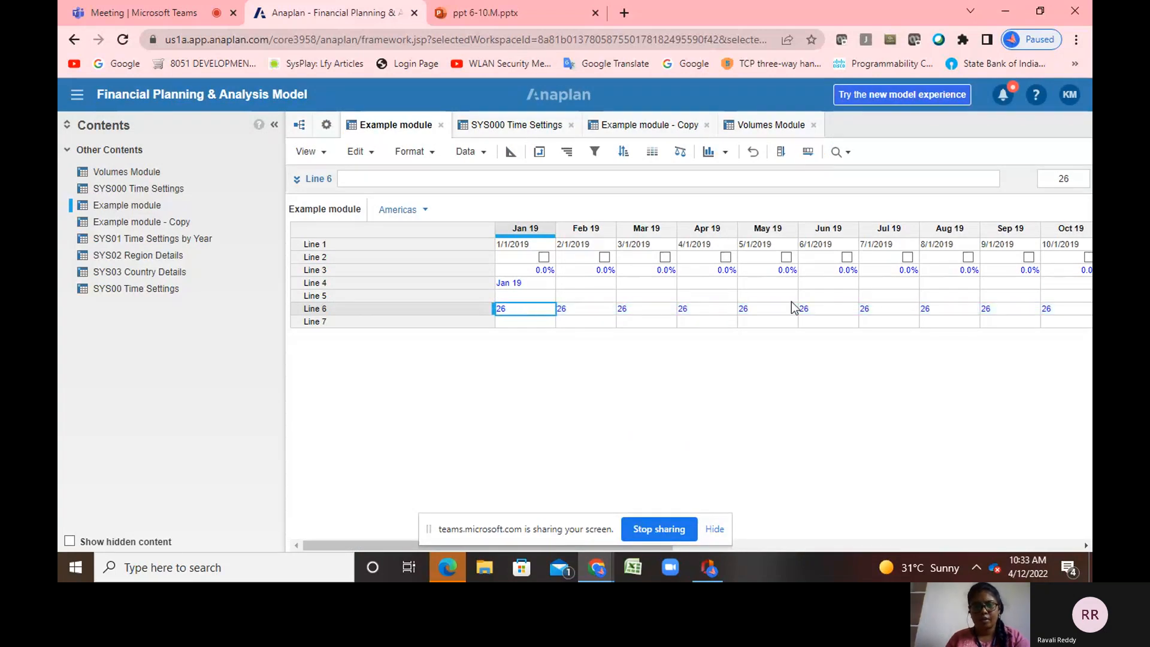
Try again to choose a list value for Line 5 in Jan 19
click(530, 293)
click(548, 298)
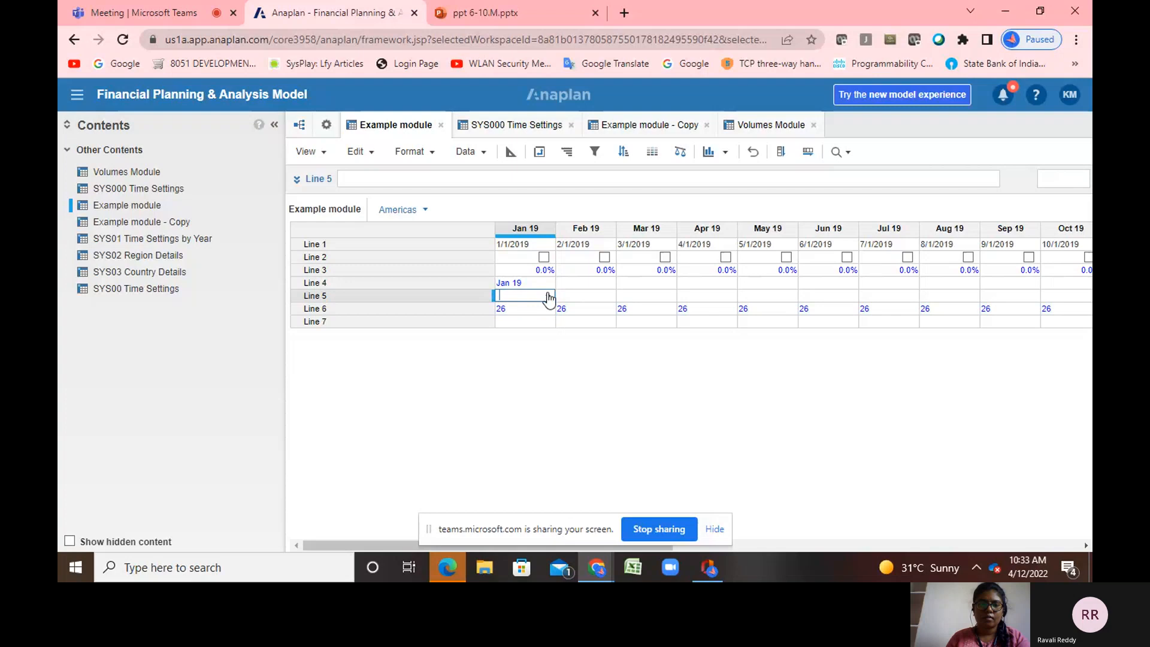
click(549, 297)
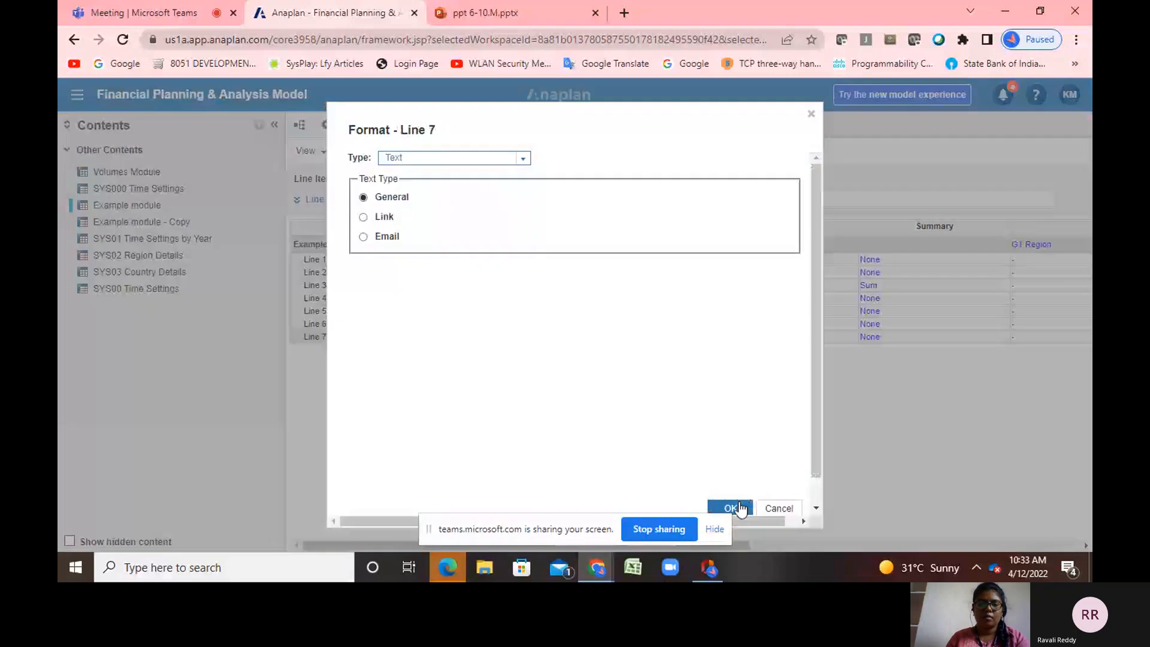
Format Line 7 as Text with the General text type and copy Line 6's Jan 19 value down into it
click(730, 508)
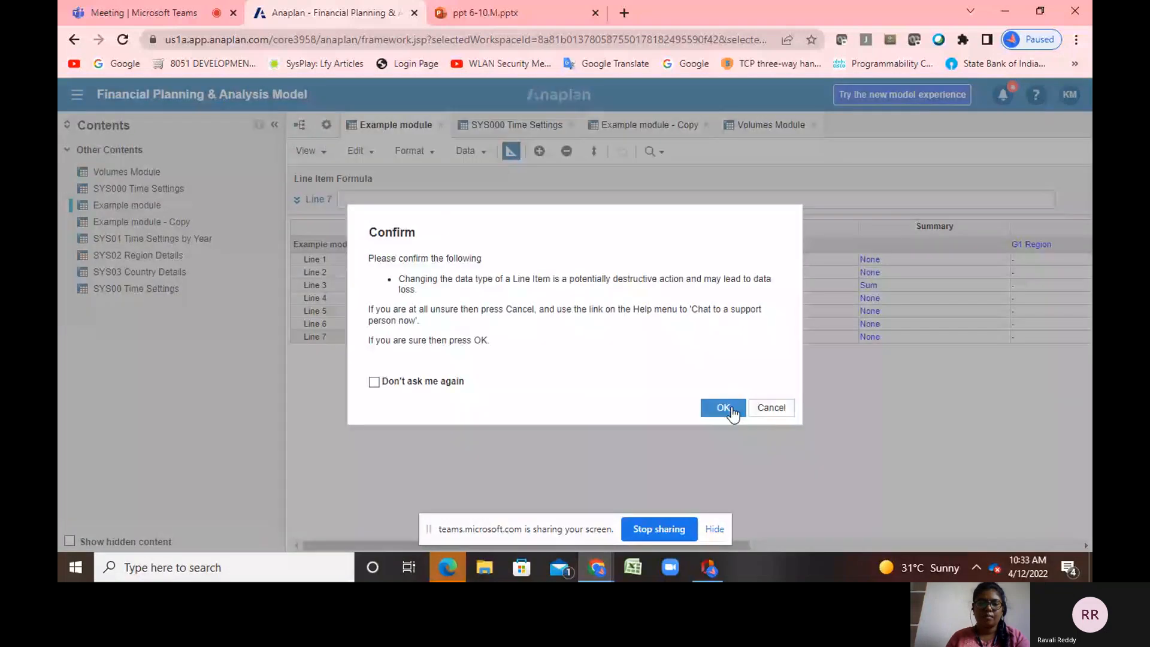
click(724, 408)
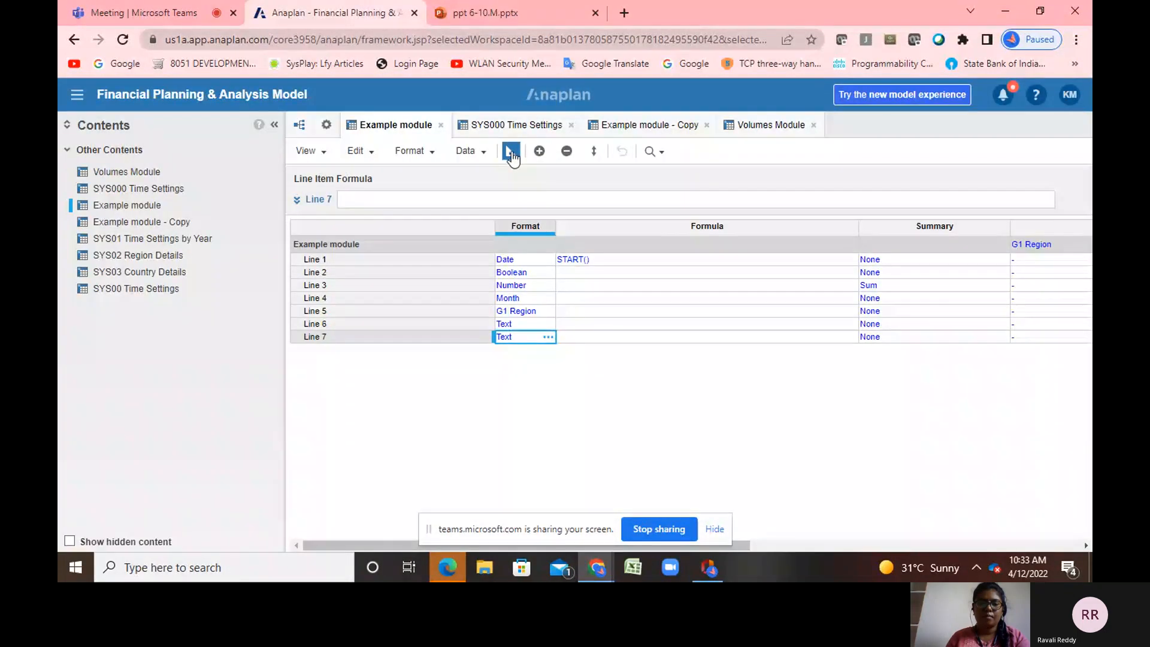
click(512, 155)
click(521, 310)
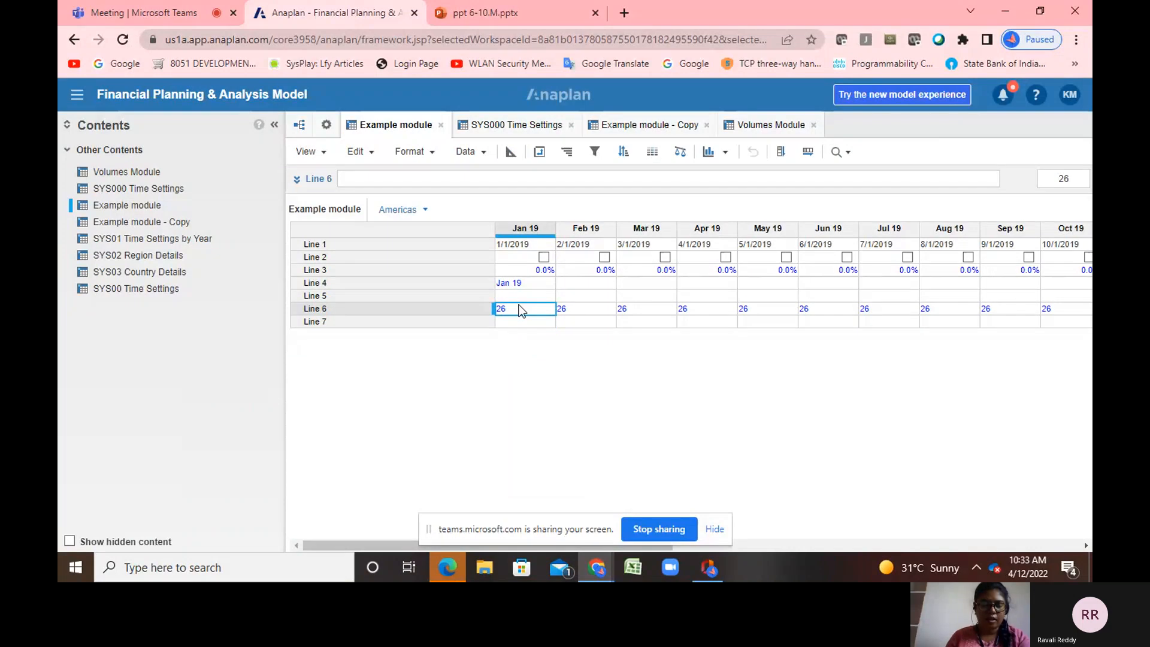
click(783, 157)
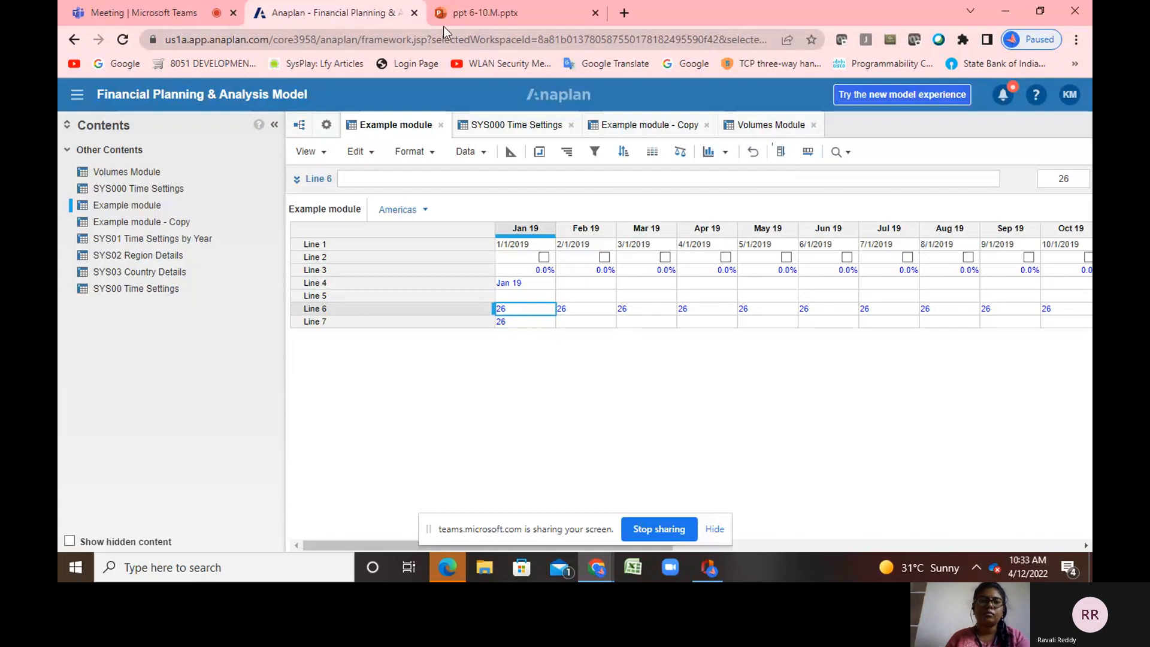
Switch to the ppt 6-10.M.pptx presentation in PowerPoint and show the Sum Function slide
click(497, 15)
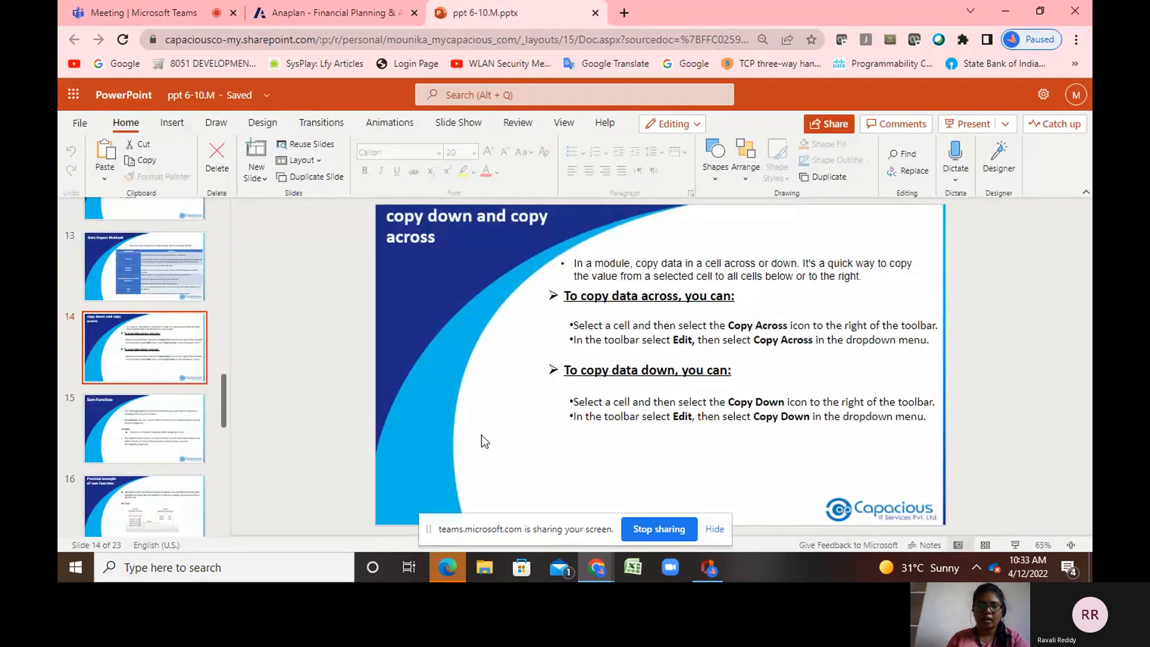
click(149, 440)
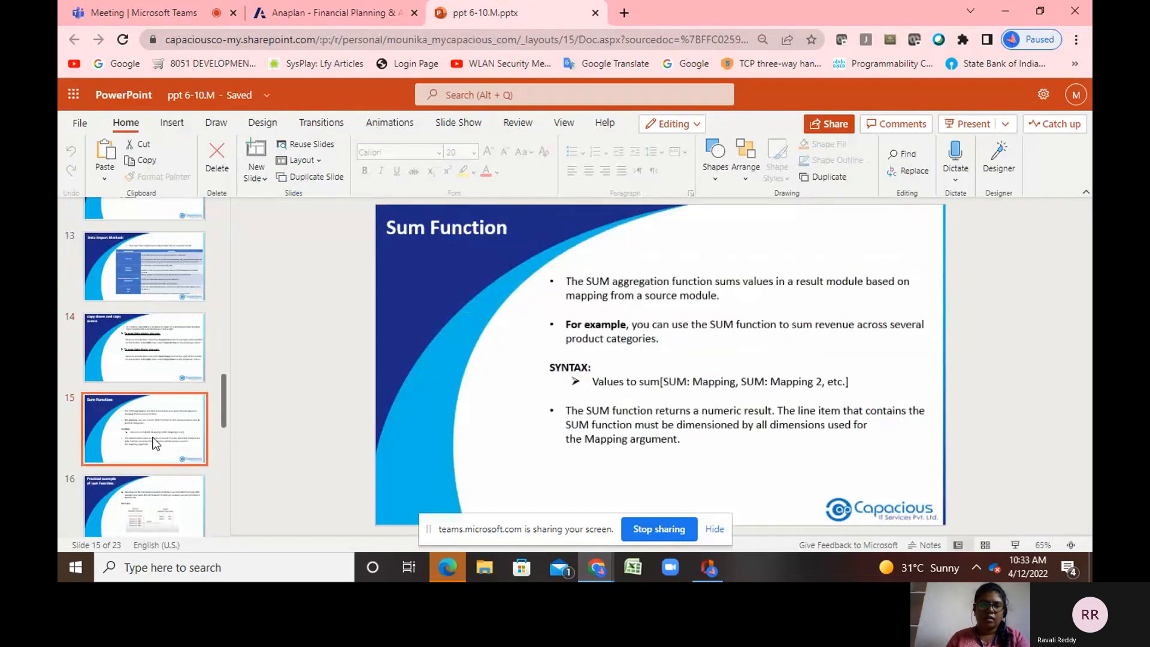
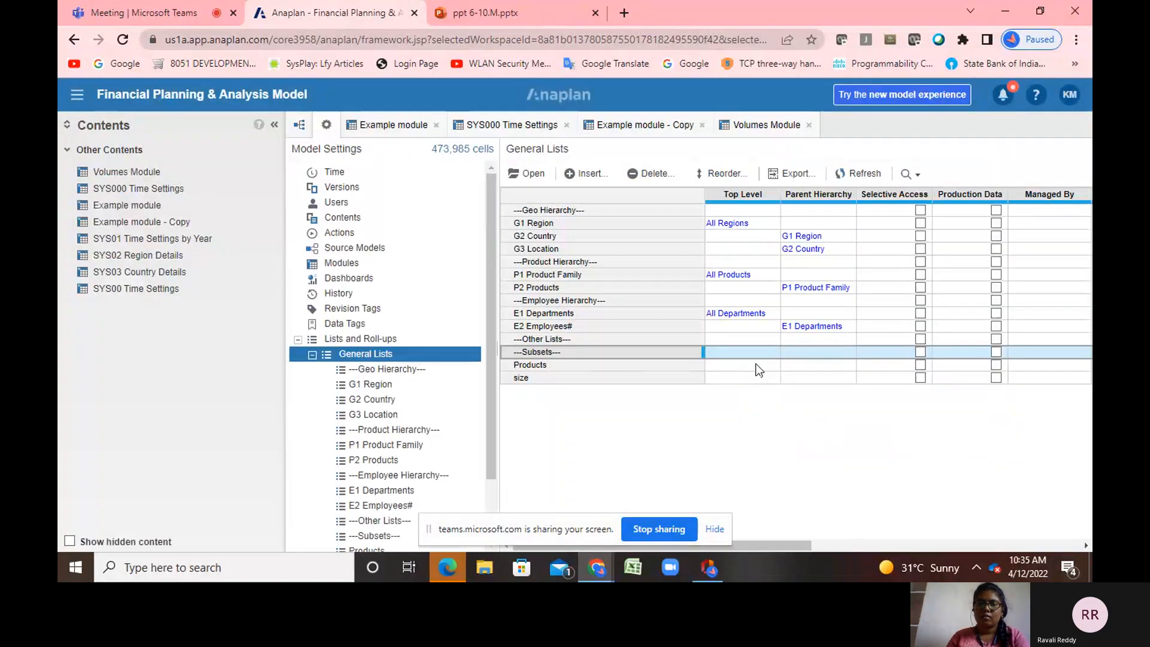
In General Lists, set the top level of the Products list to All Products and of the size list to All Sizes
click(756, 367)
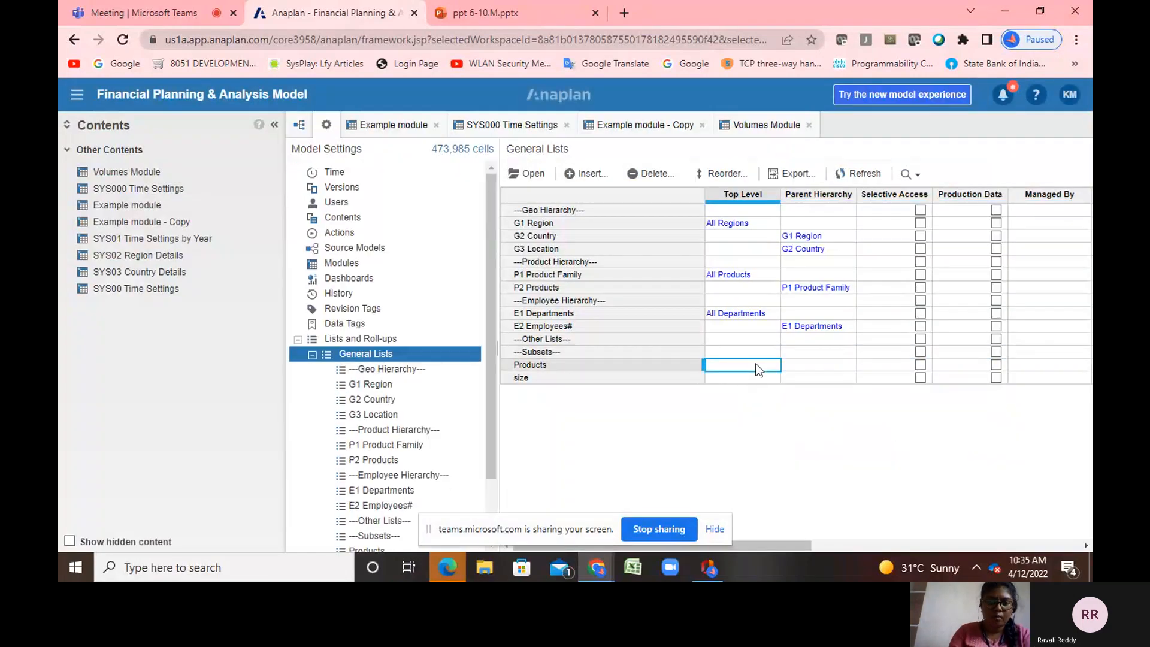
text(A)
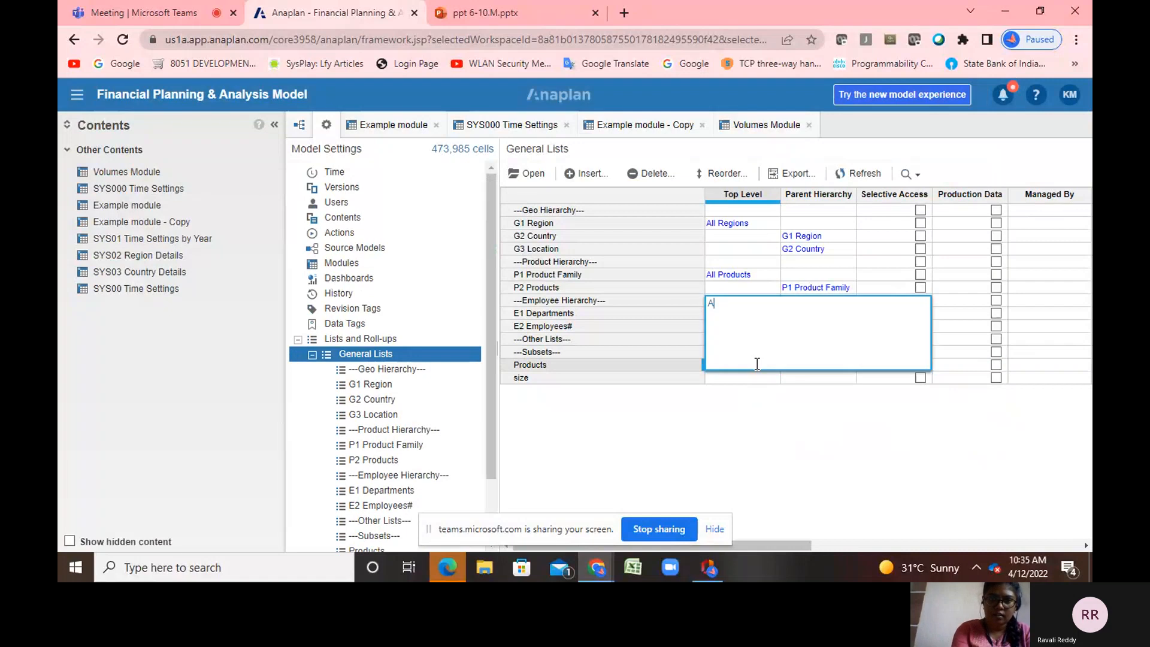
text(ll)
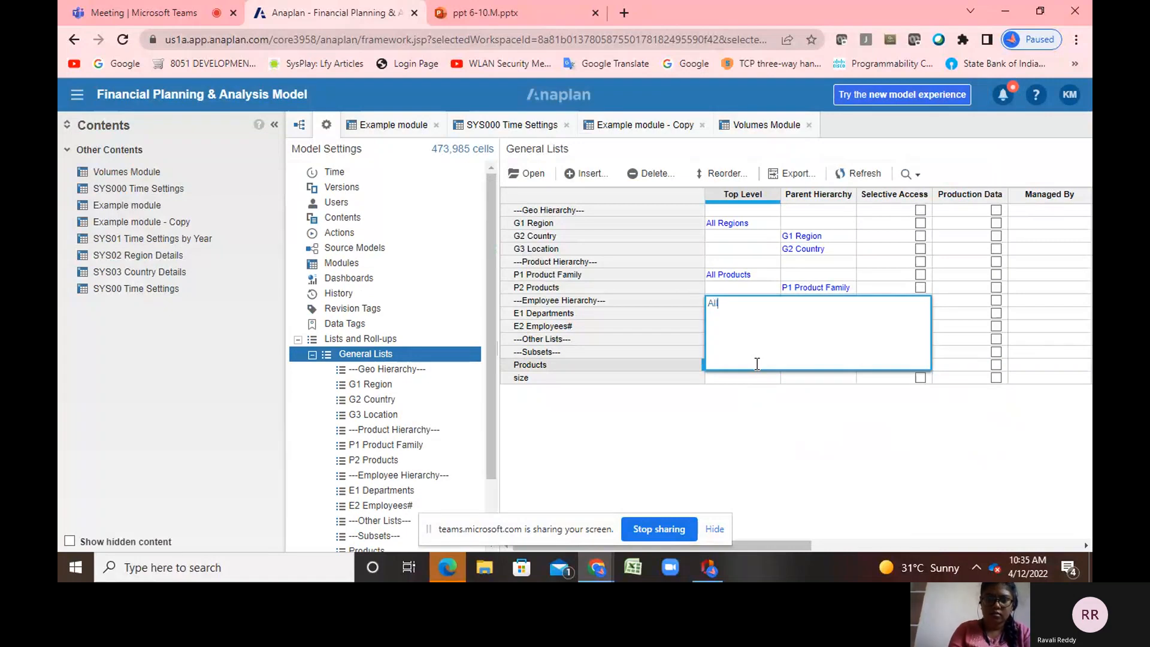
text( P)
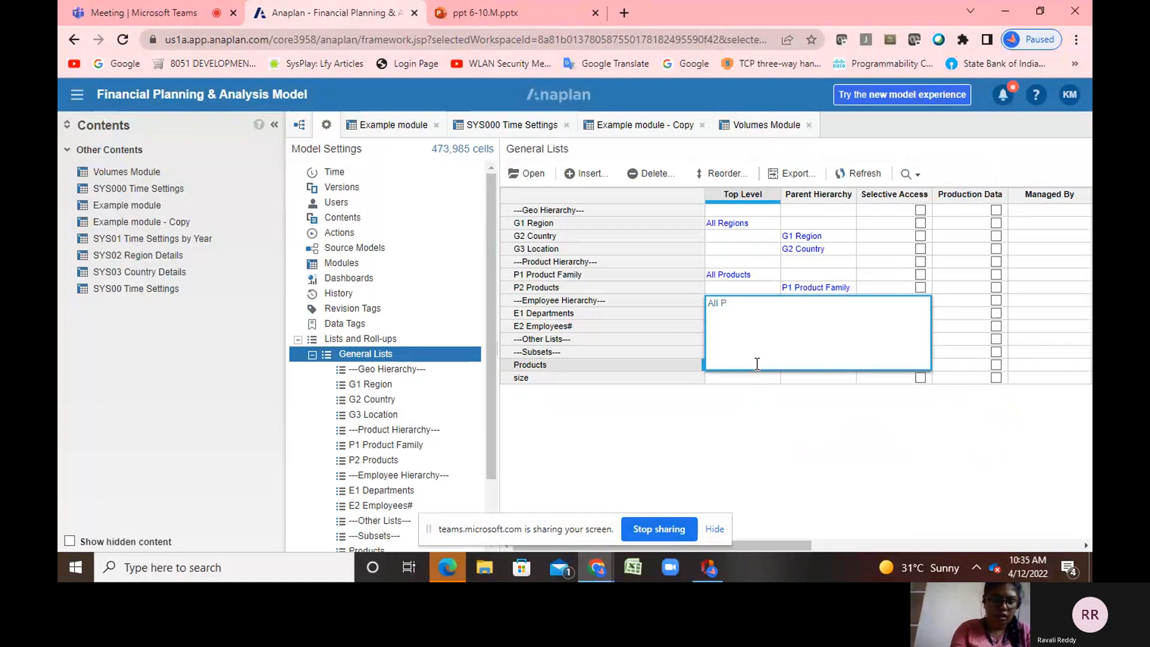
text(roducts)
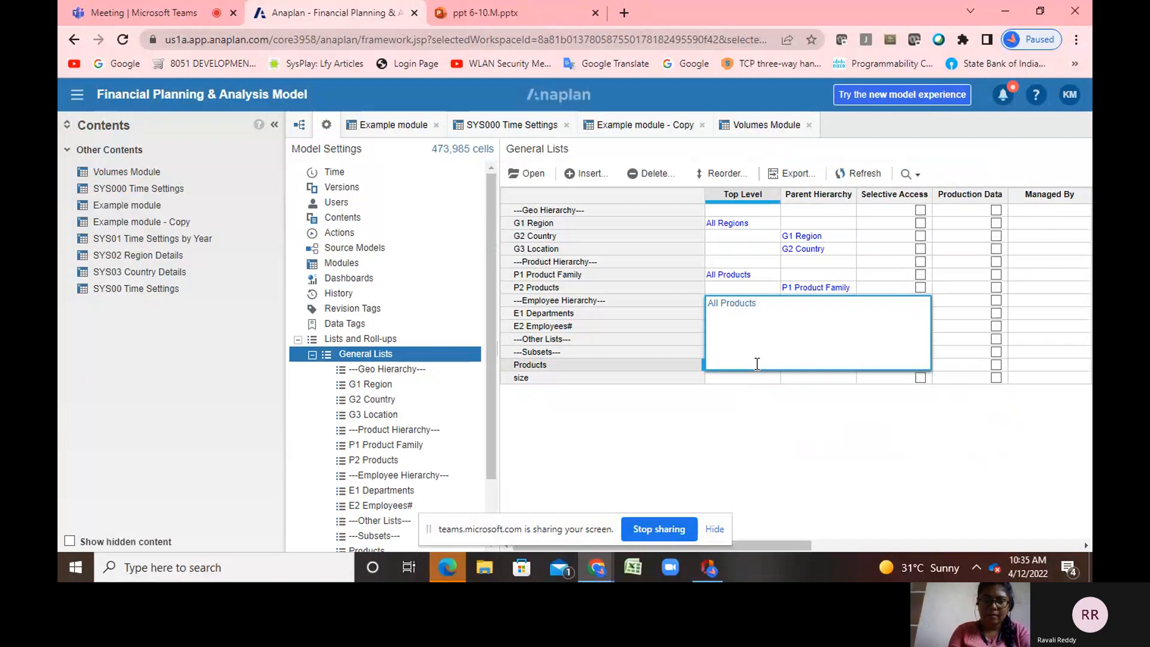
key(Return)
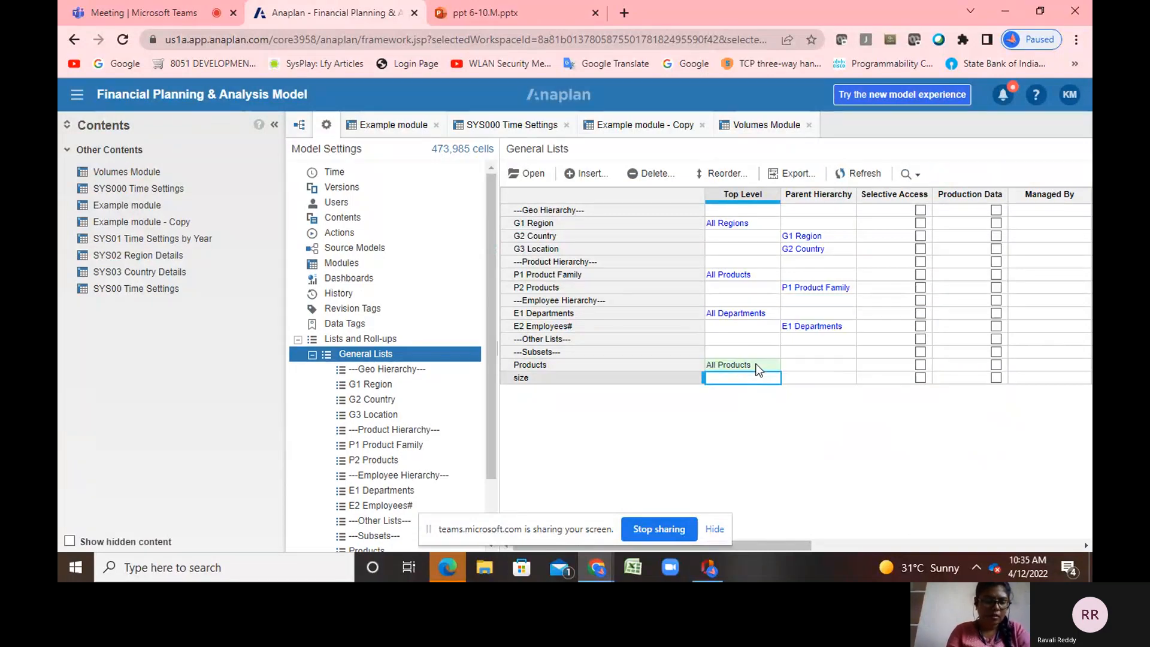
text(All Sizes)
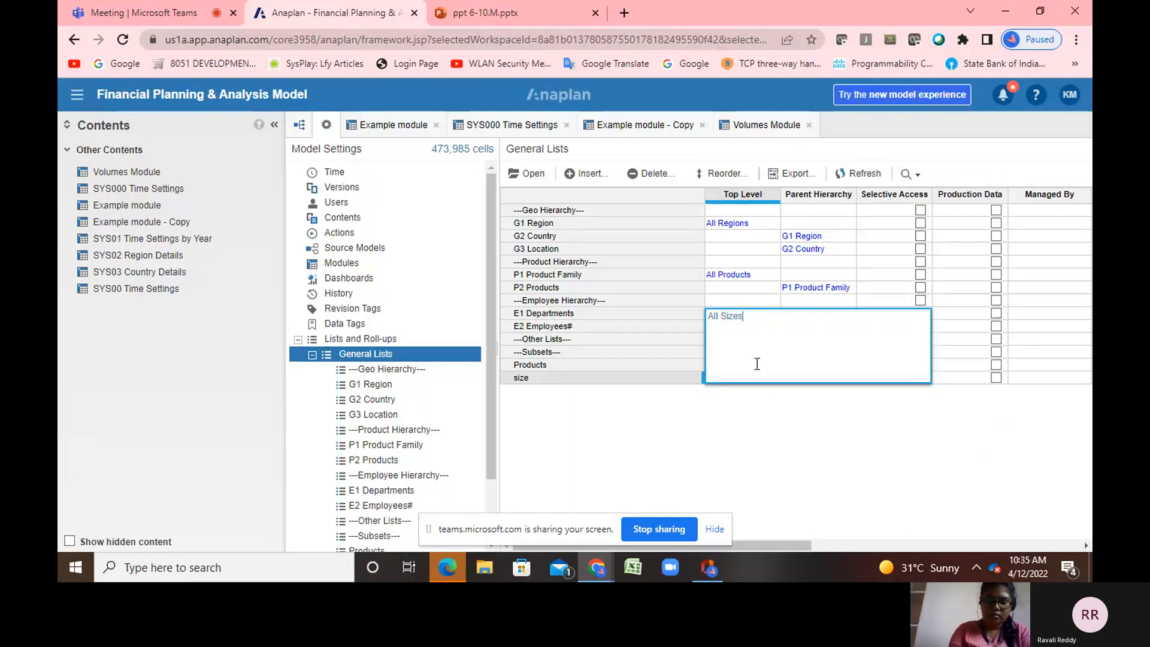
Set the top level of the size list to All Sizes, and open the Products list
key(Return)
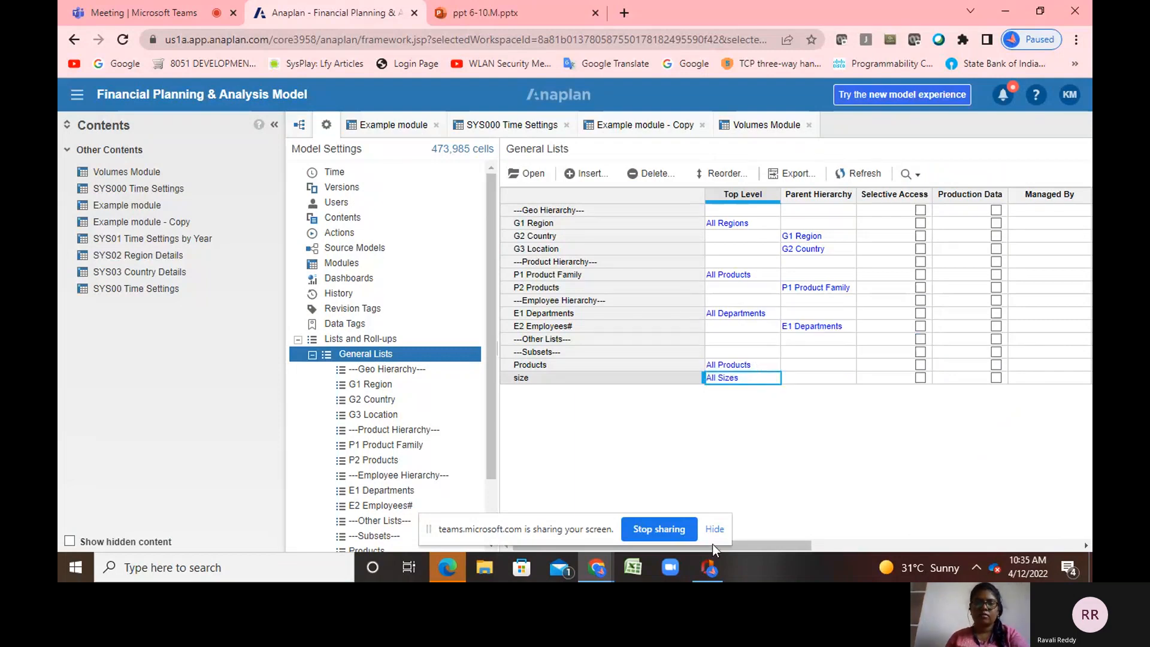
click(563, 363)
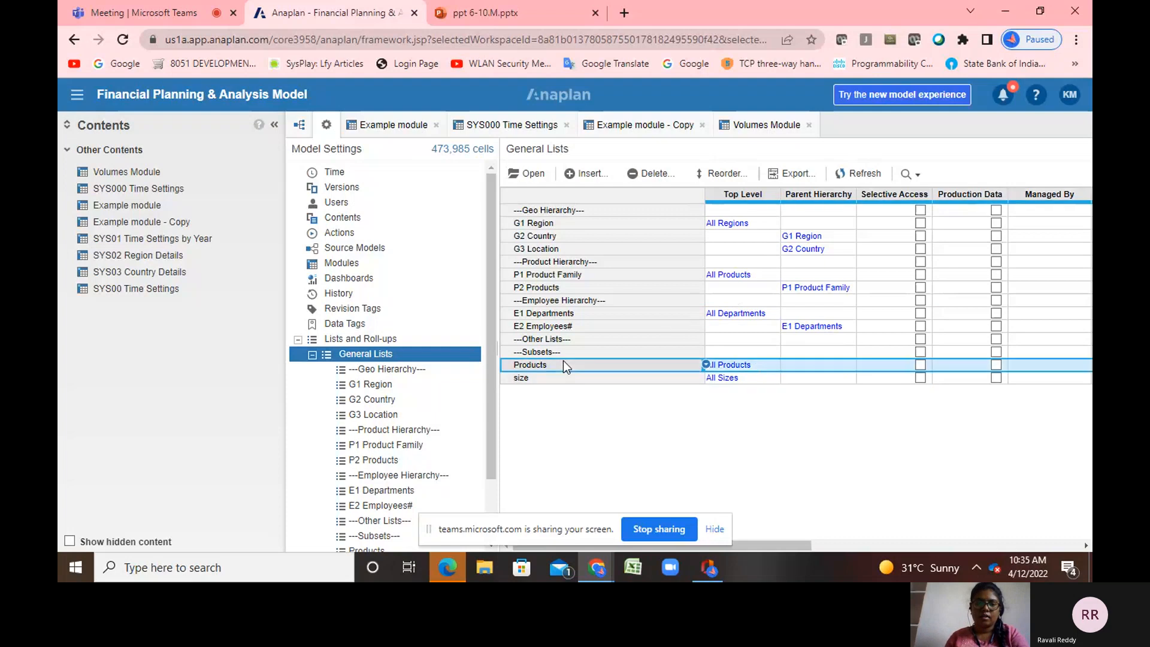
click(586, 183)
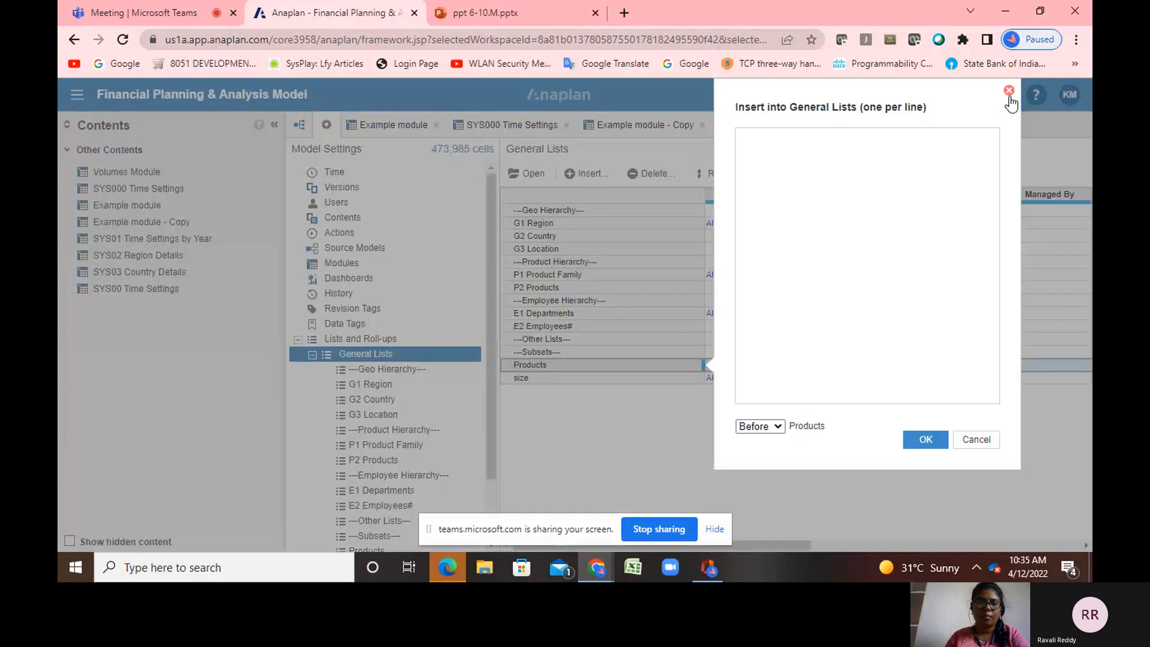
click(1009, 92)
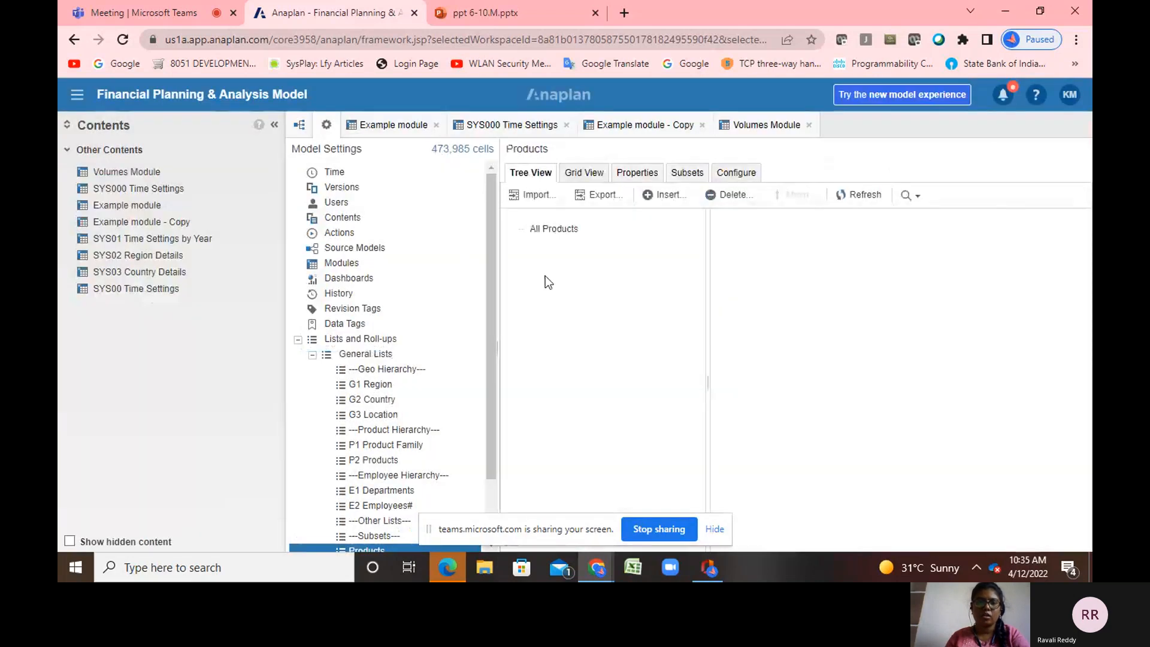
Insert the items Chocolates, Nuts, Fudge and Sour into the Products list
click(663, 200)
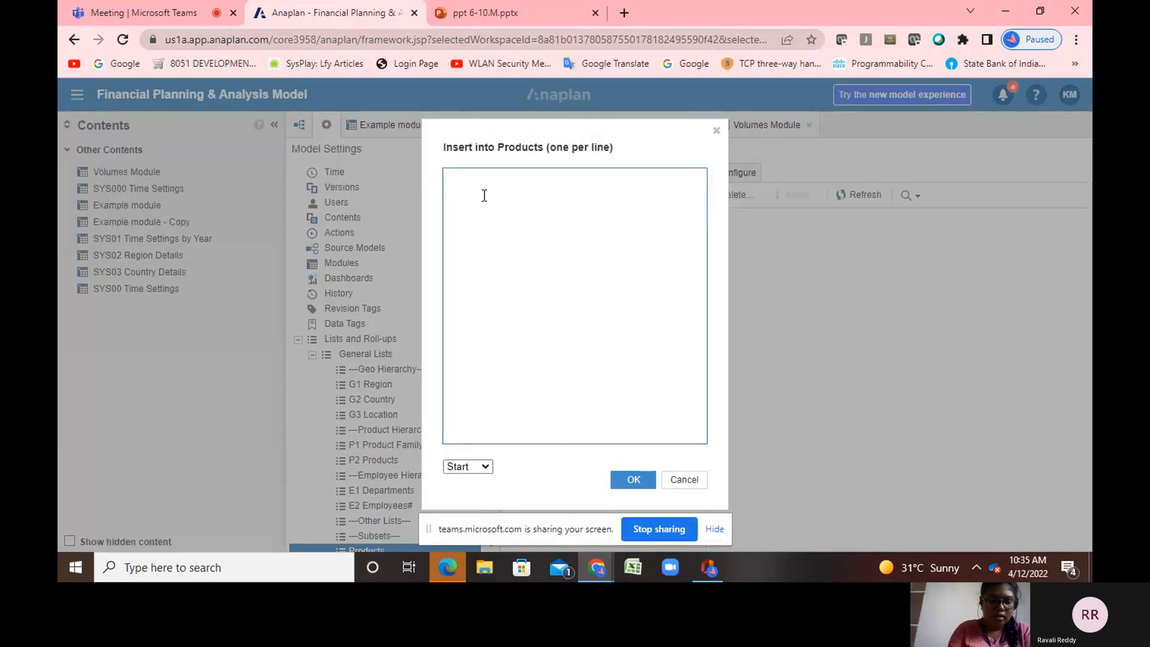
text(Ch)
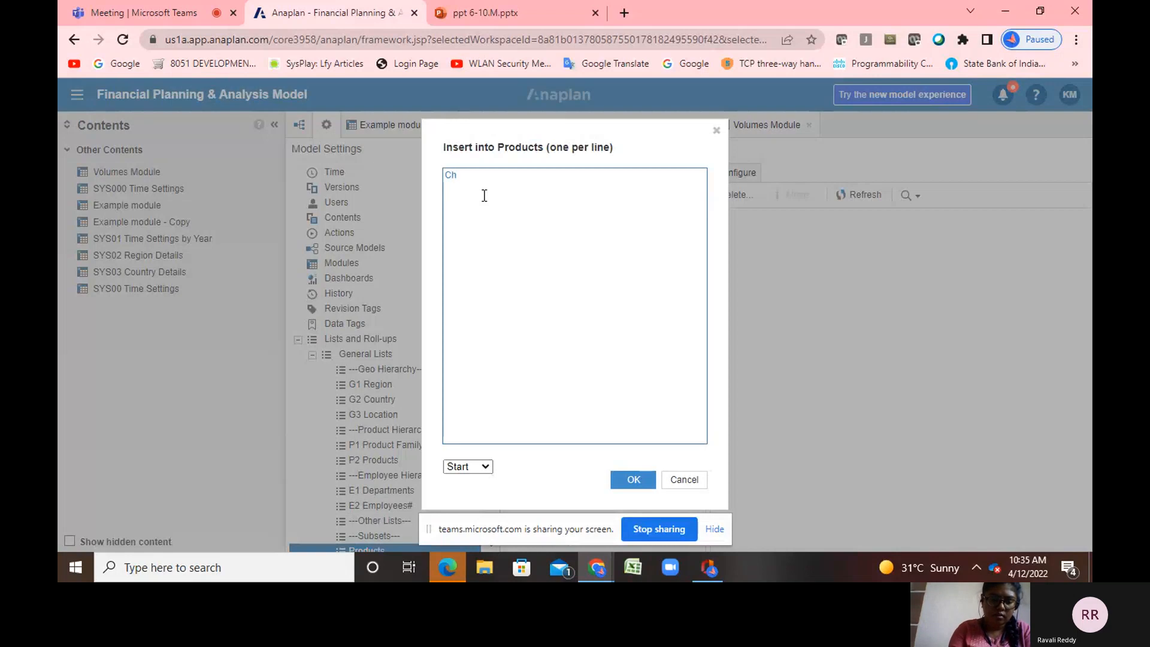
text(oc)
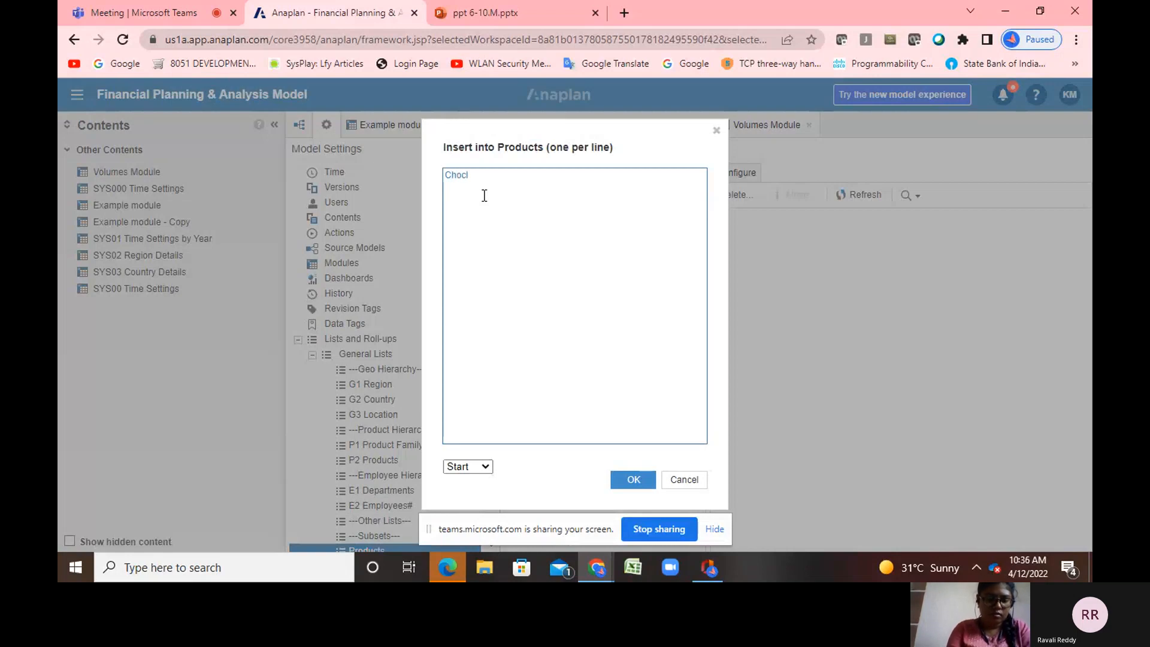
text(olat)
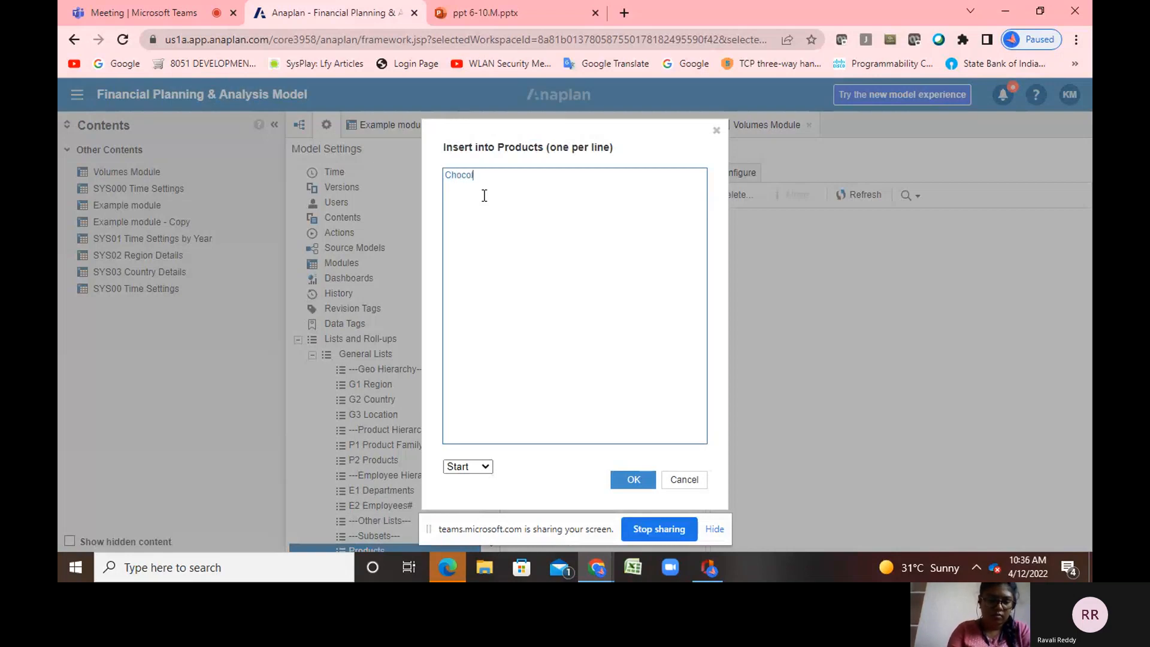
text(es )
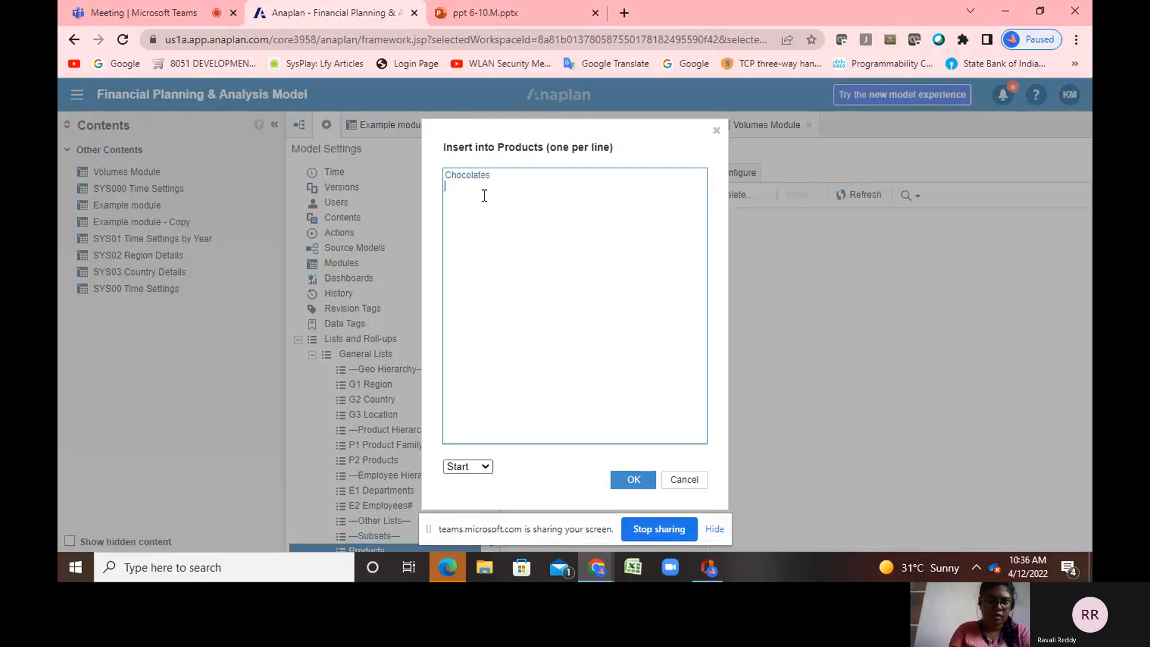
text(Nuts )
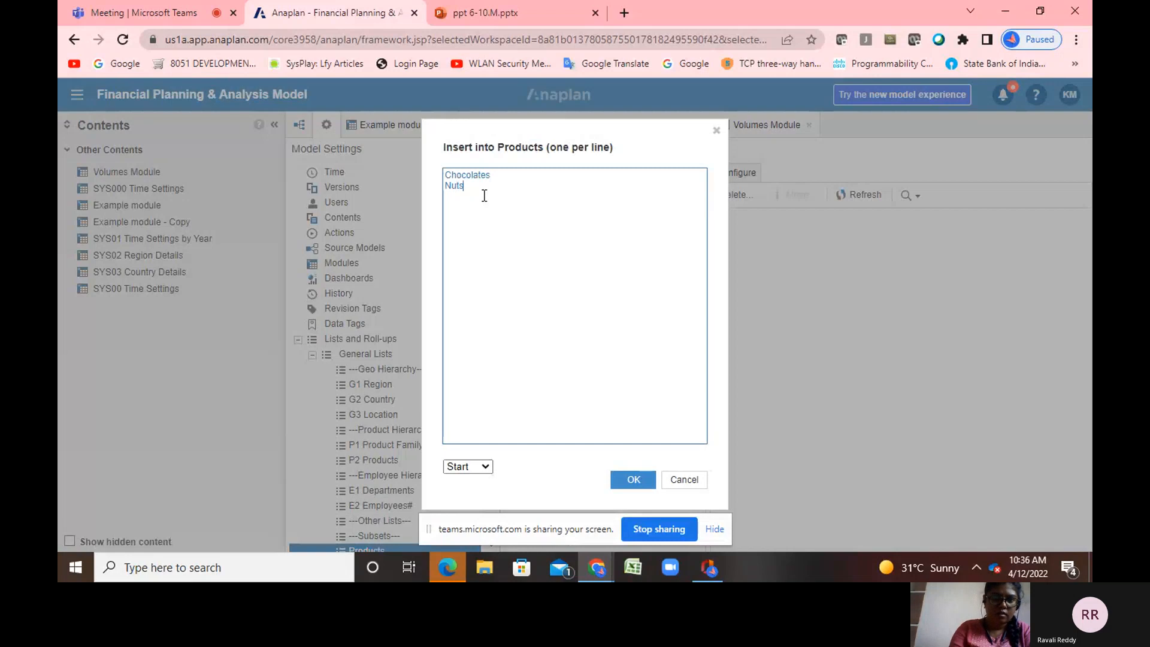
text(F)
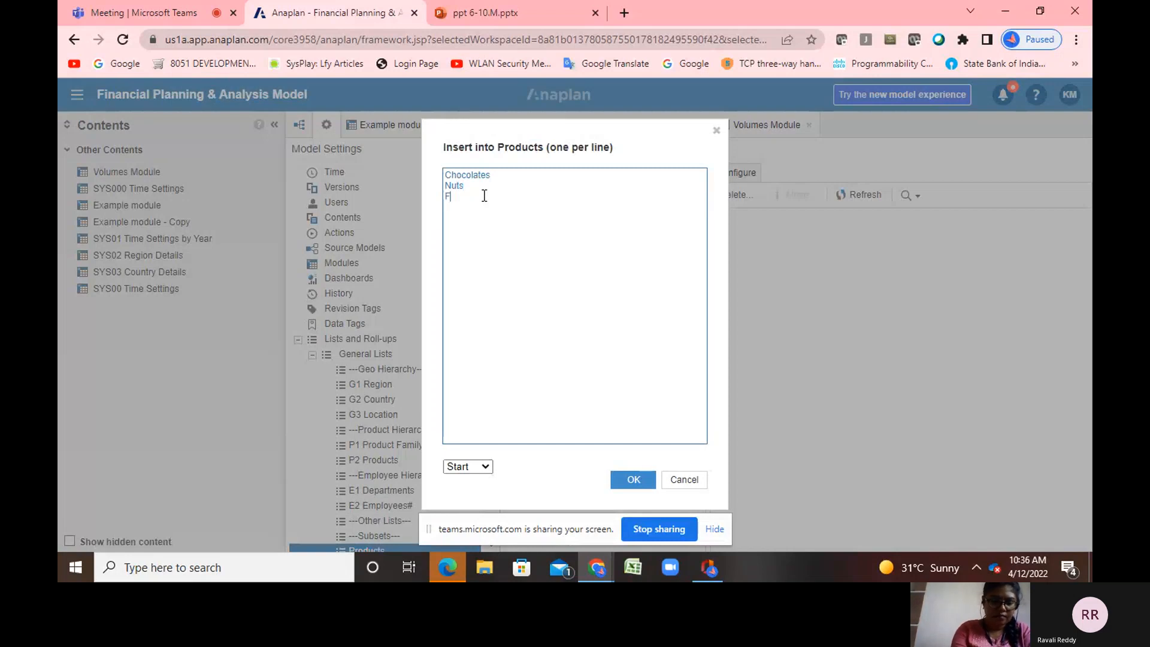
text(udge)
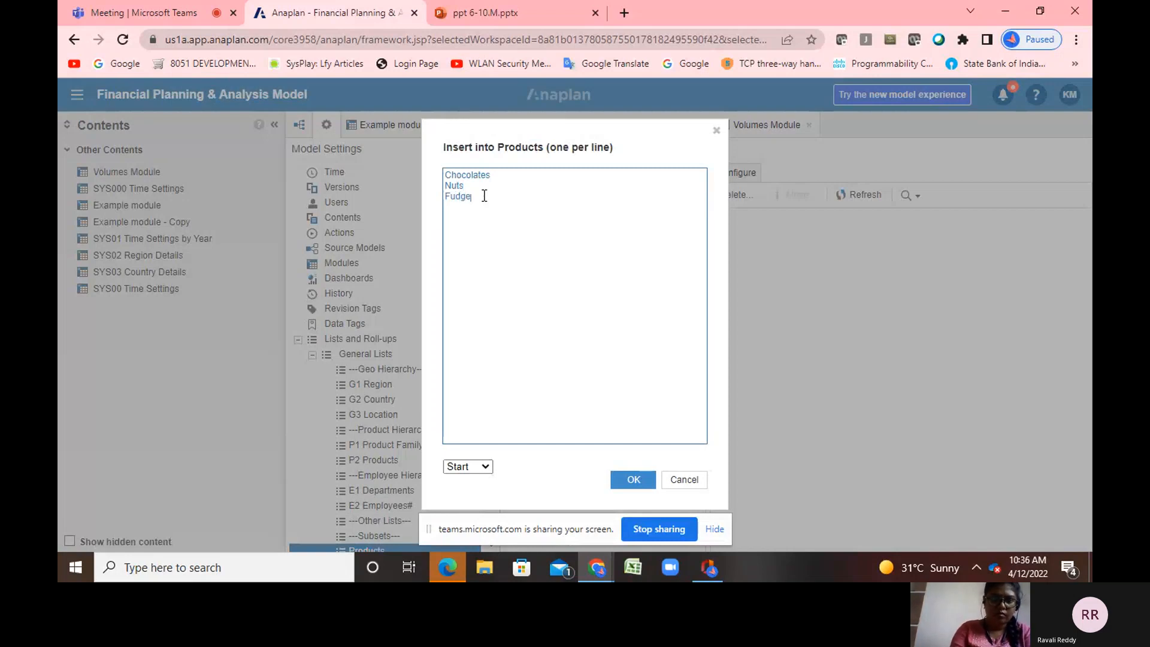
key(Return)
text(Sore)
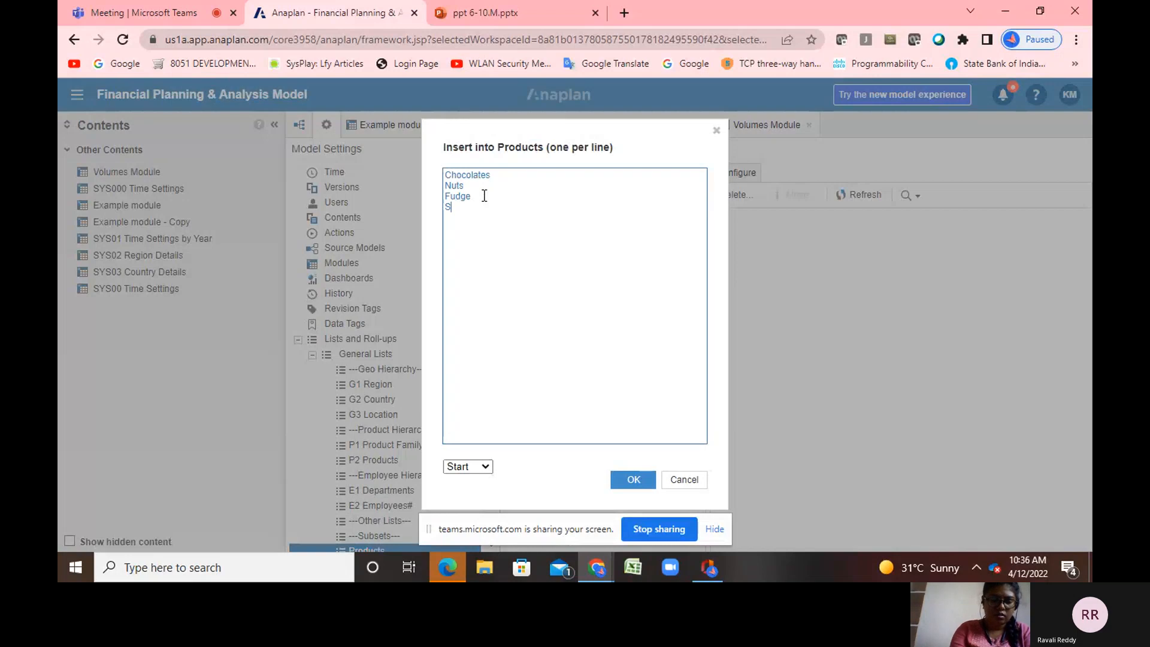
key(BackSpace)
key(BackSpace)
key(BackSpace)
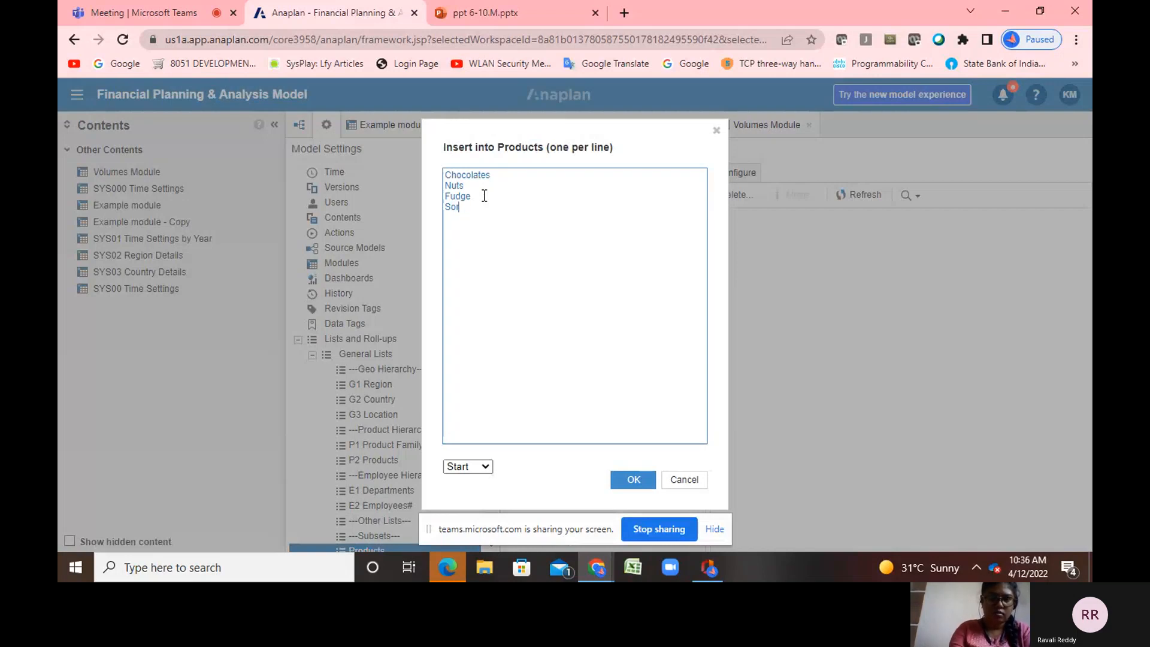
text(our)
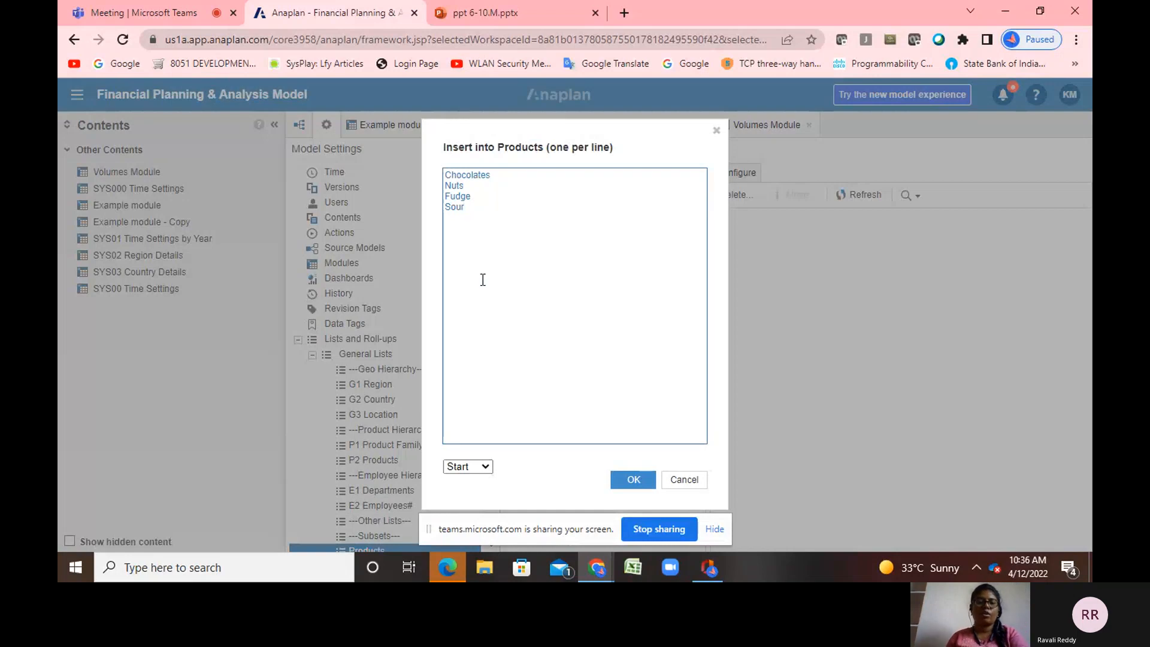
click(632, 479)
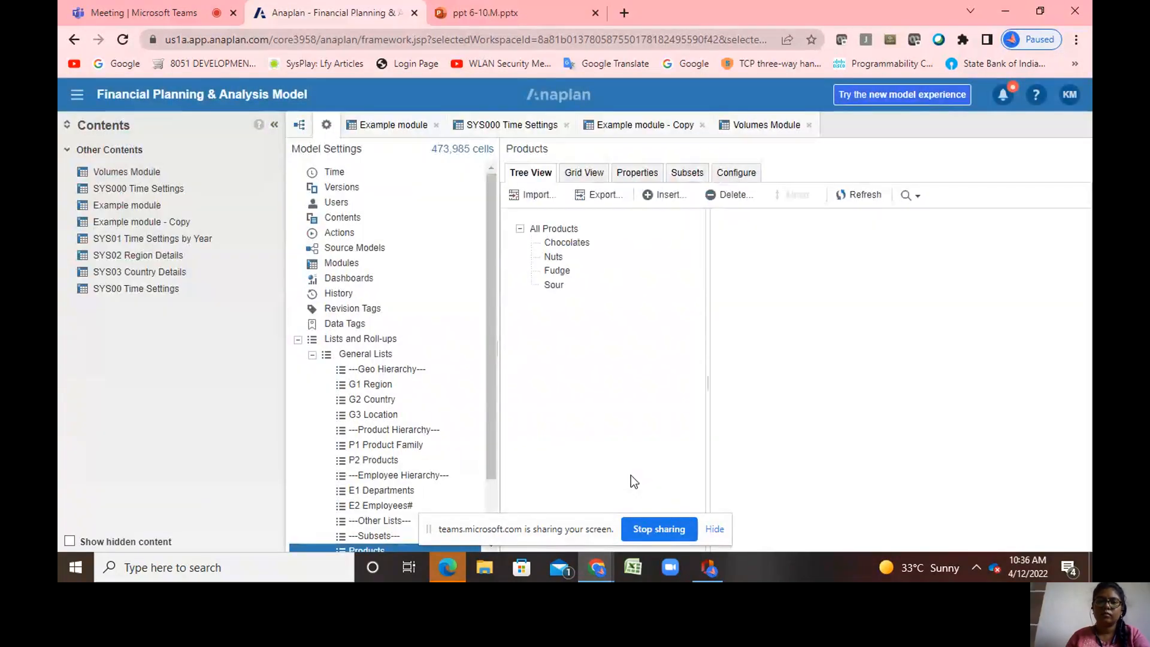
Insert the items Size 1 and Size 2 into the size list
scroll(440, 447, down, 3)
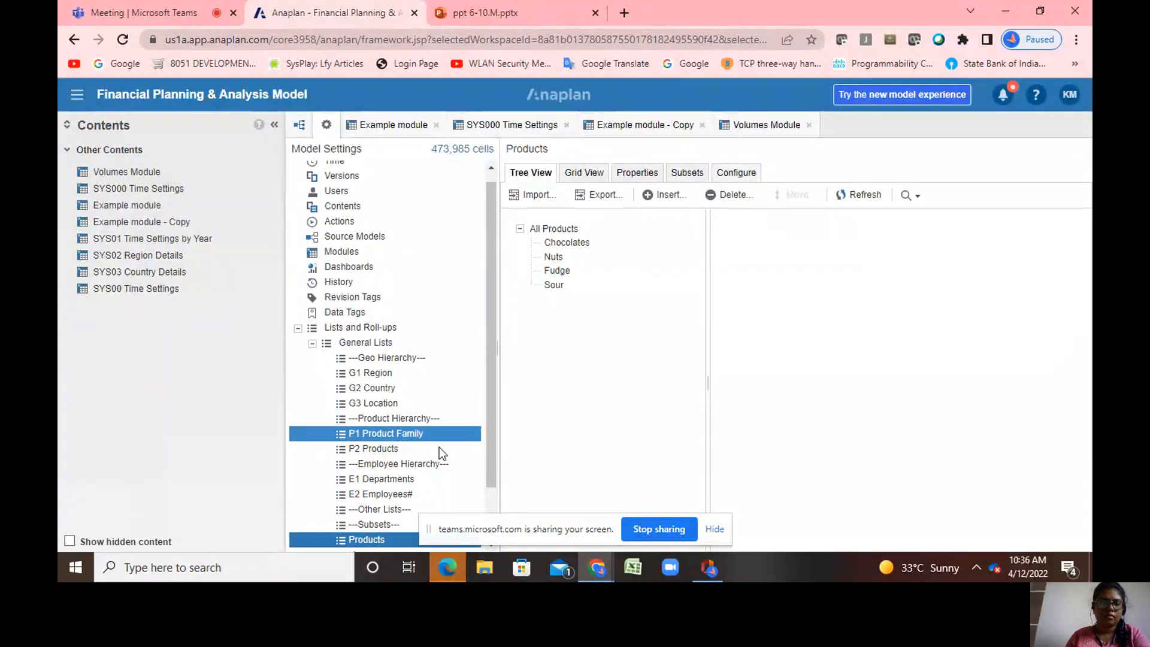
click(377, 491)
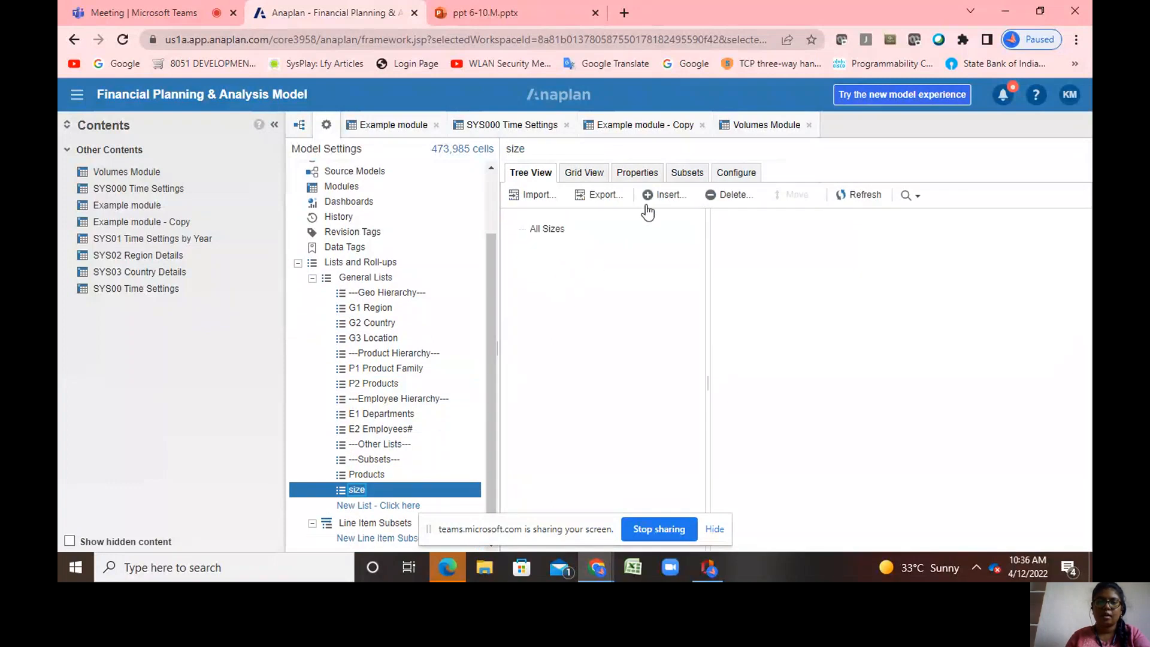
click(649, 198)
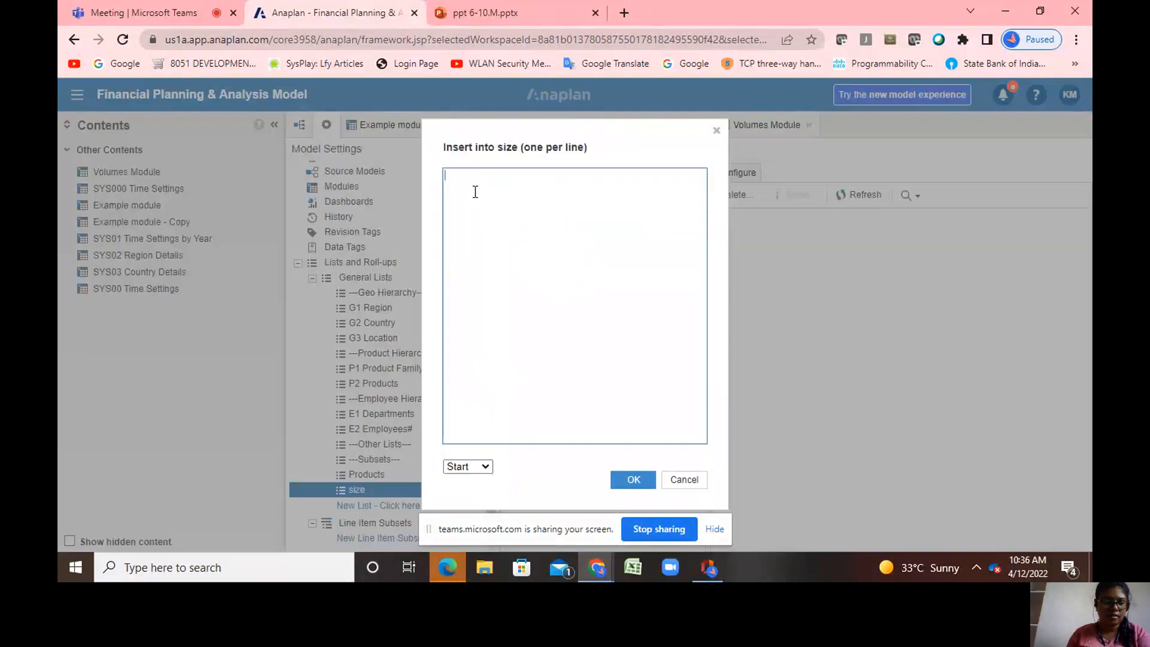
text(S)
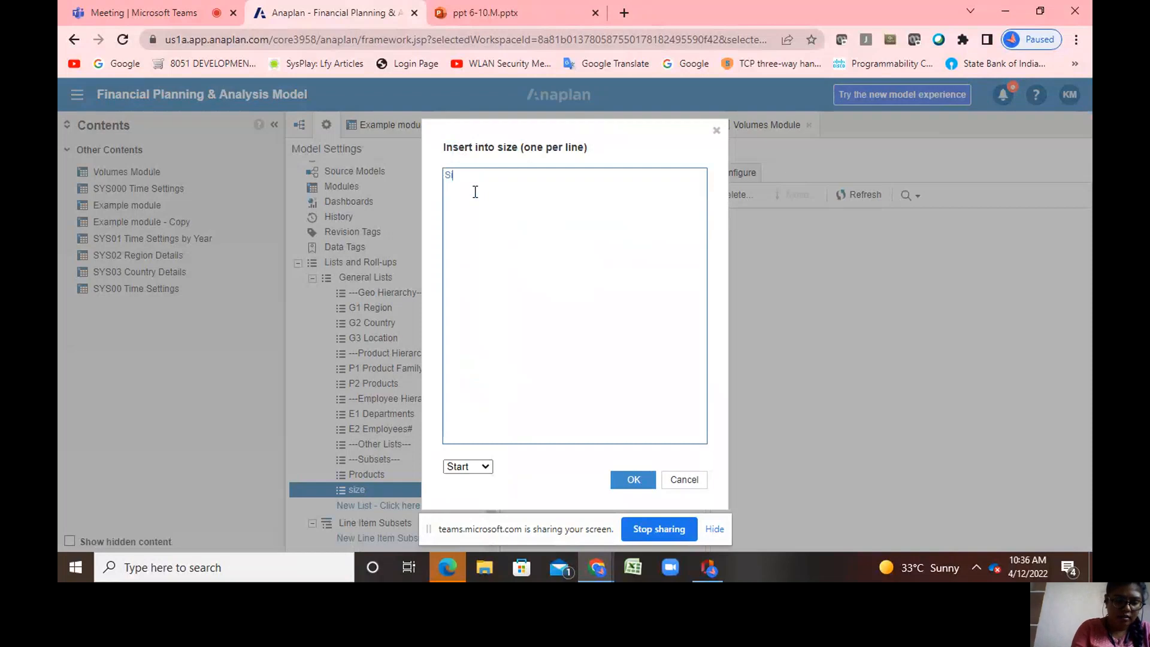
text(ize 1)
key(Return)
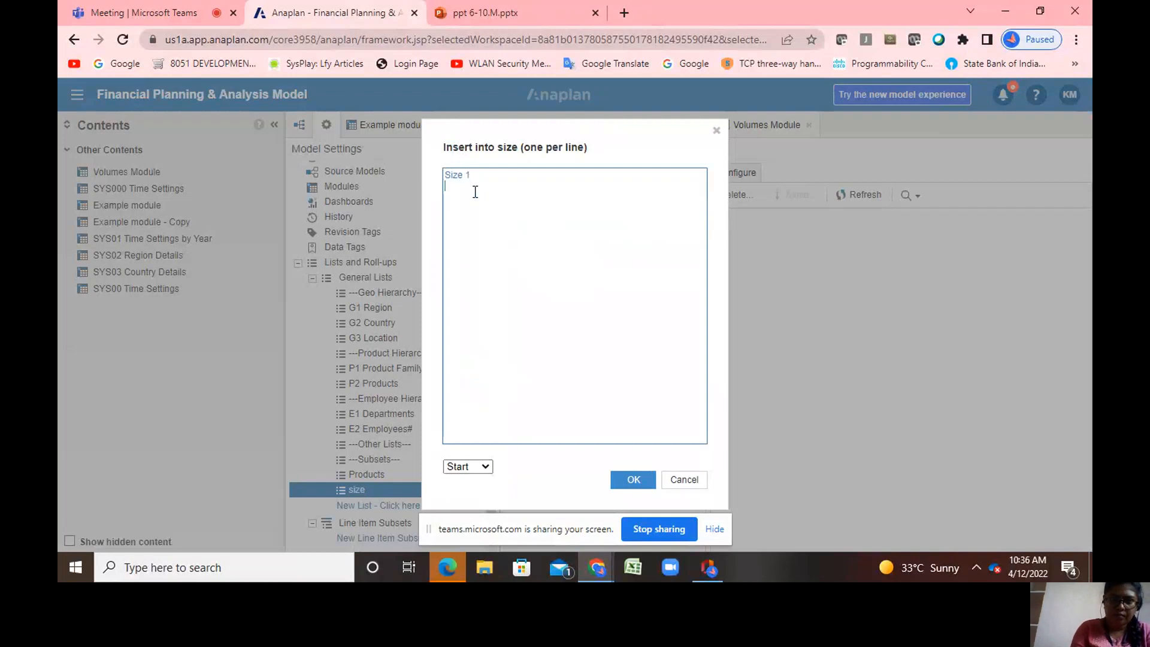
text(Size )
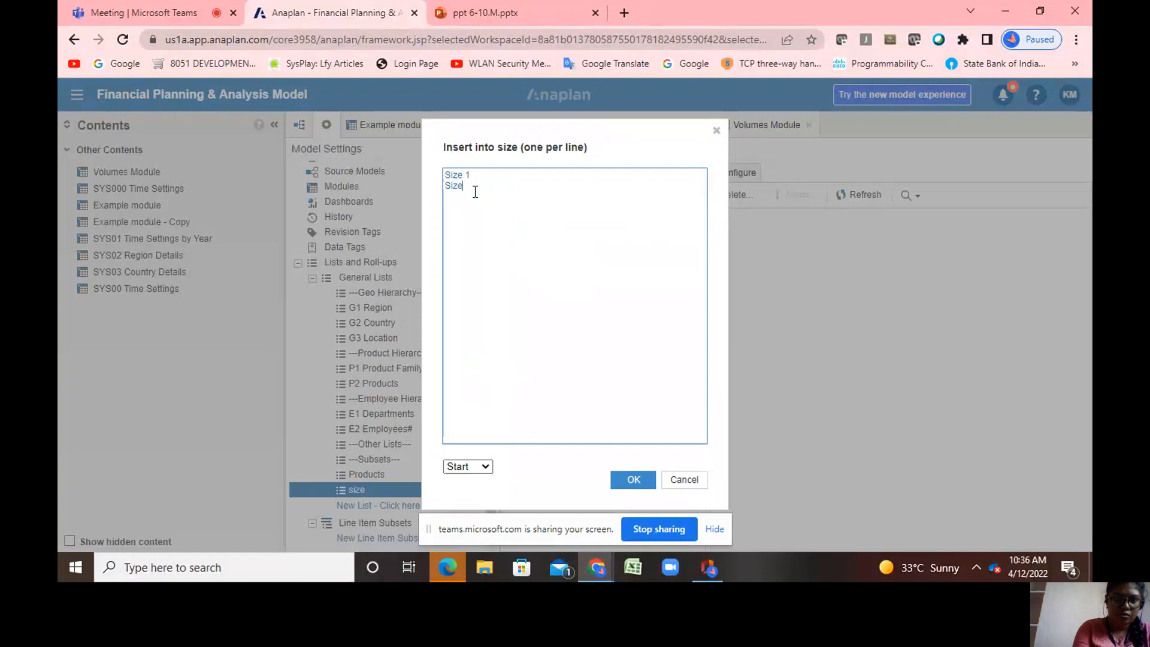
text(2)
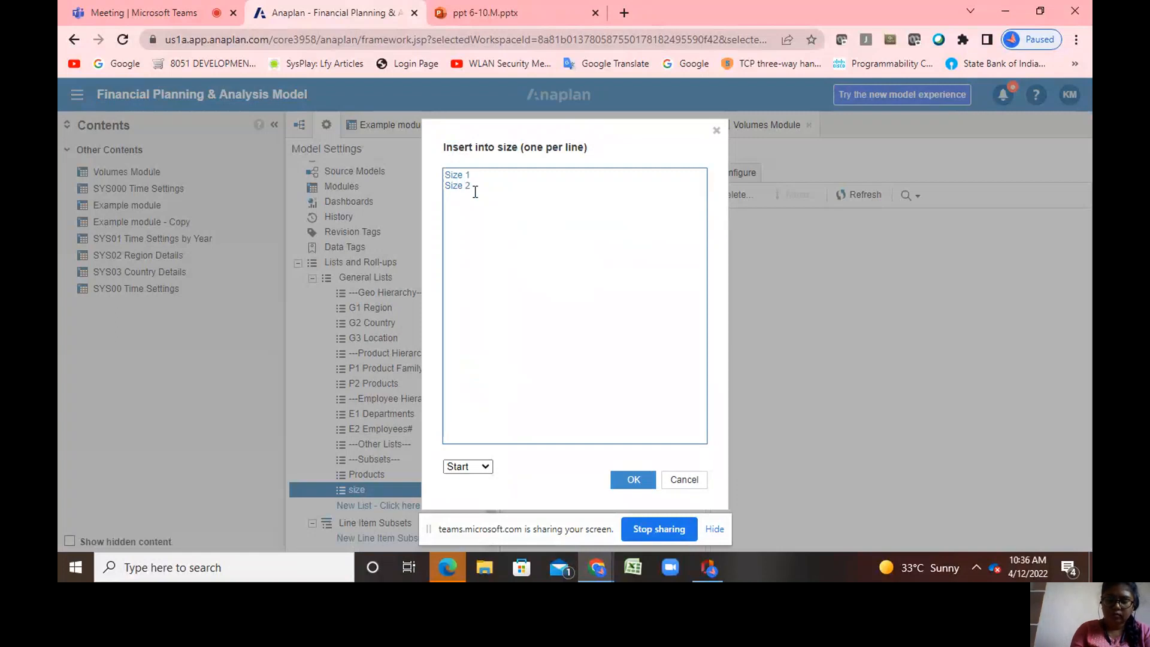
click(621, 485)
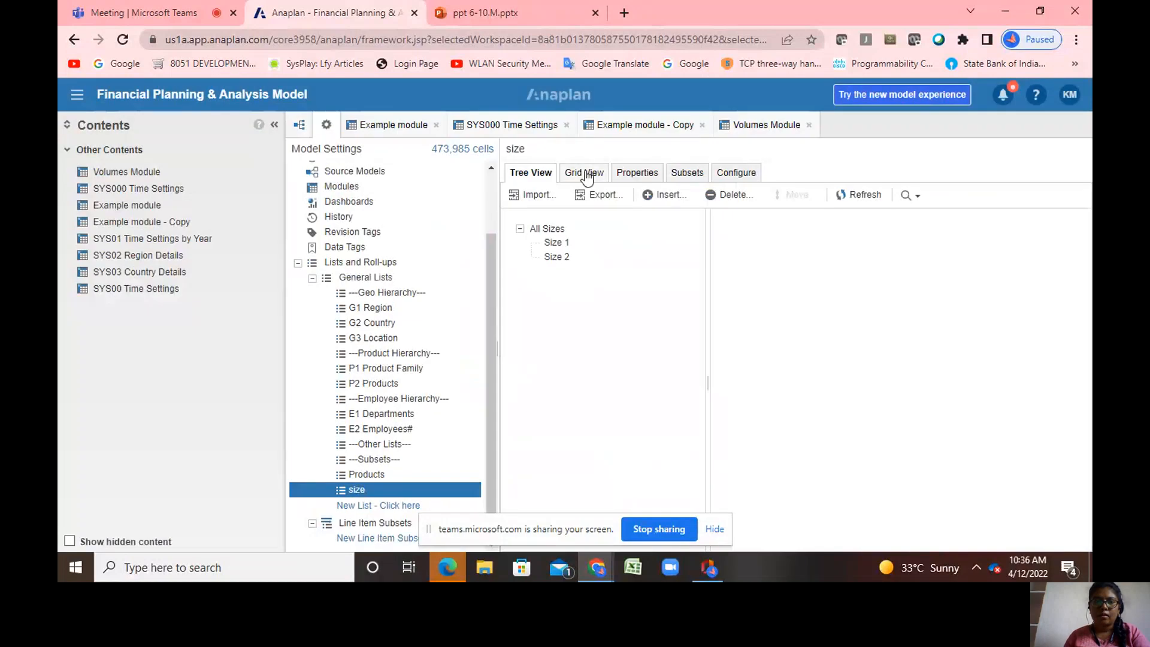
Assign the code S1 to Size 1 and S2 to Size 2 in the size list's grid
click(586, 174)
click(863, 235)
text(S1)
key(Return)
text(S2)
key(Return)
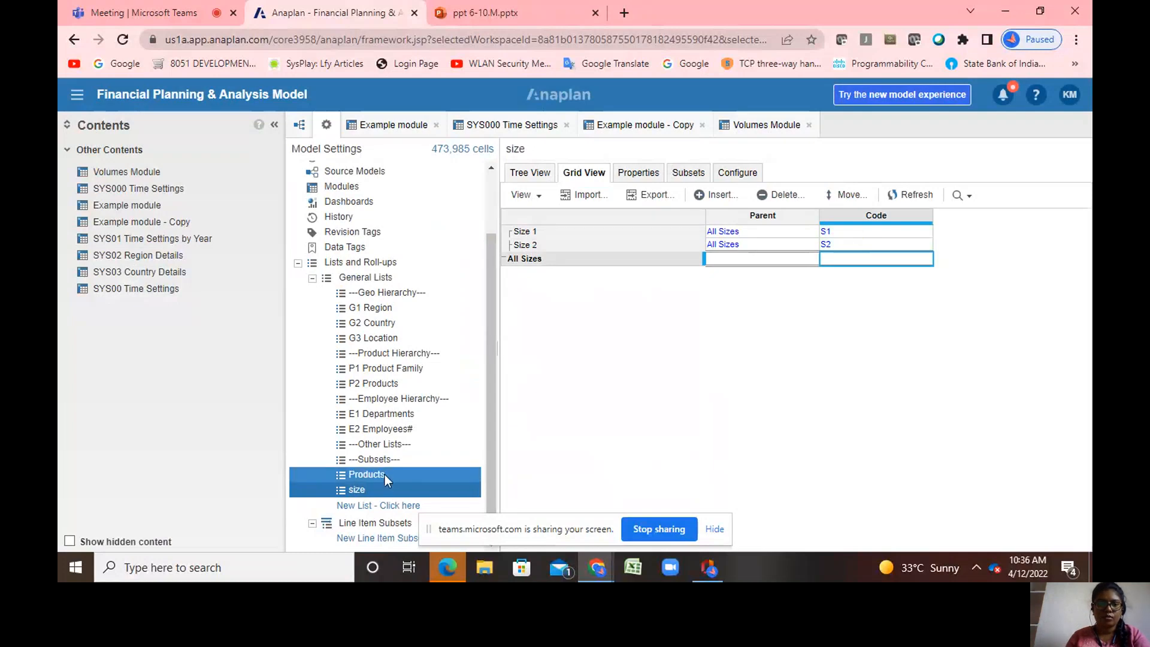
Assign codes in the Products list's grid: C1 to Chocolates, N1 to Nuts, F1 to Fudge and O1 to Sour
click(385, 474)
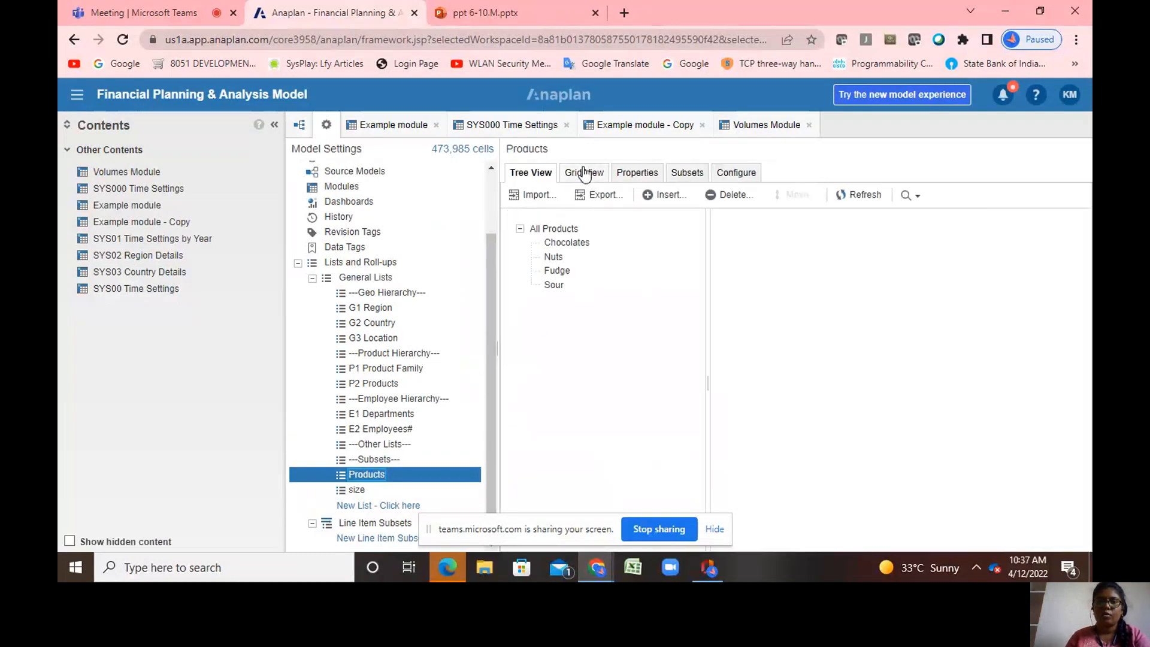
click(584, 178)
click(857, 234)
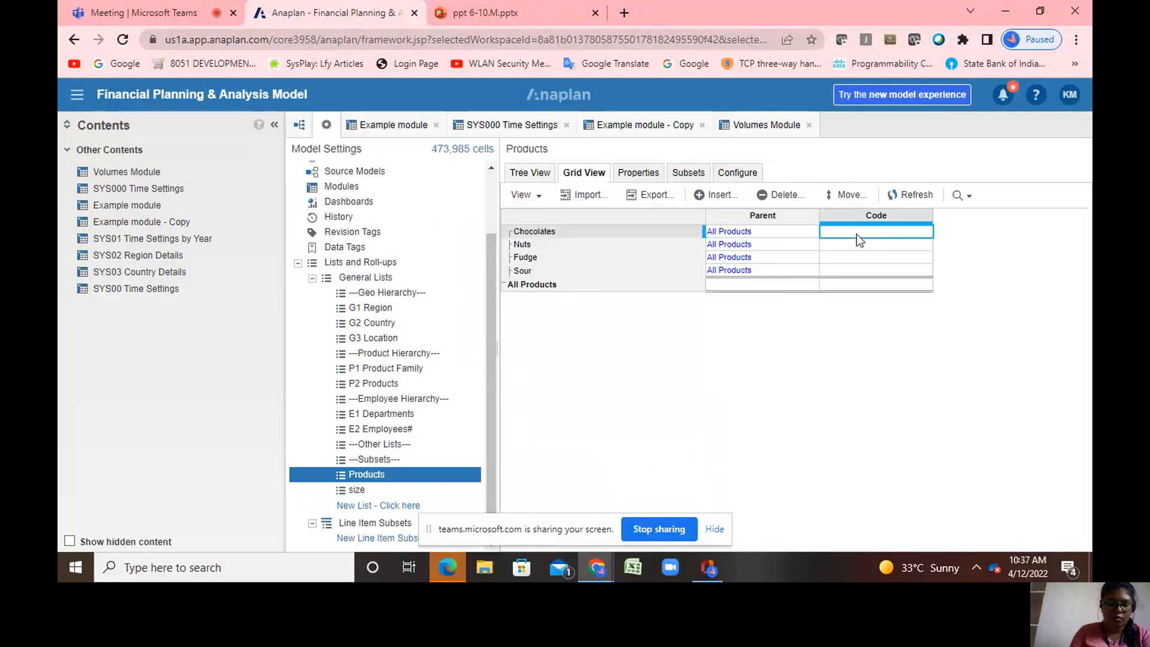
text(C1)
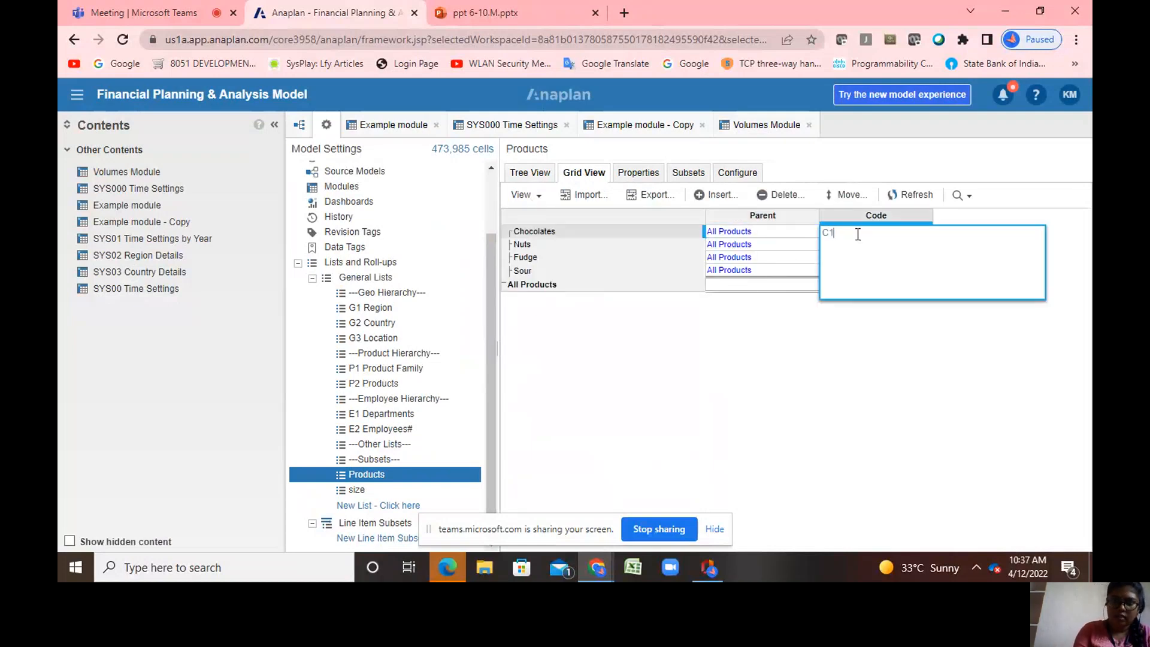
key(Return)
text(N1)
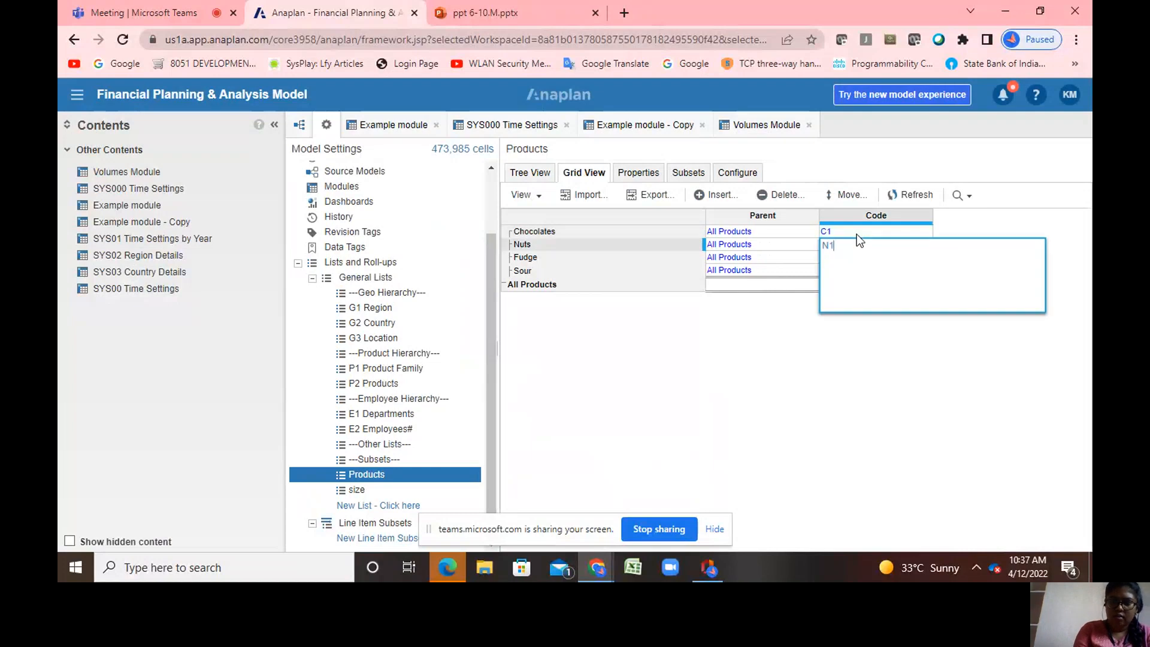
key(Return)
text(F1)
key(Return)
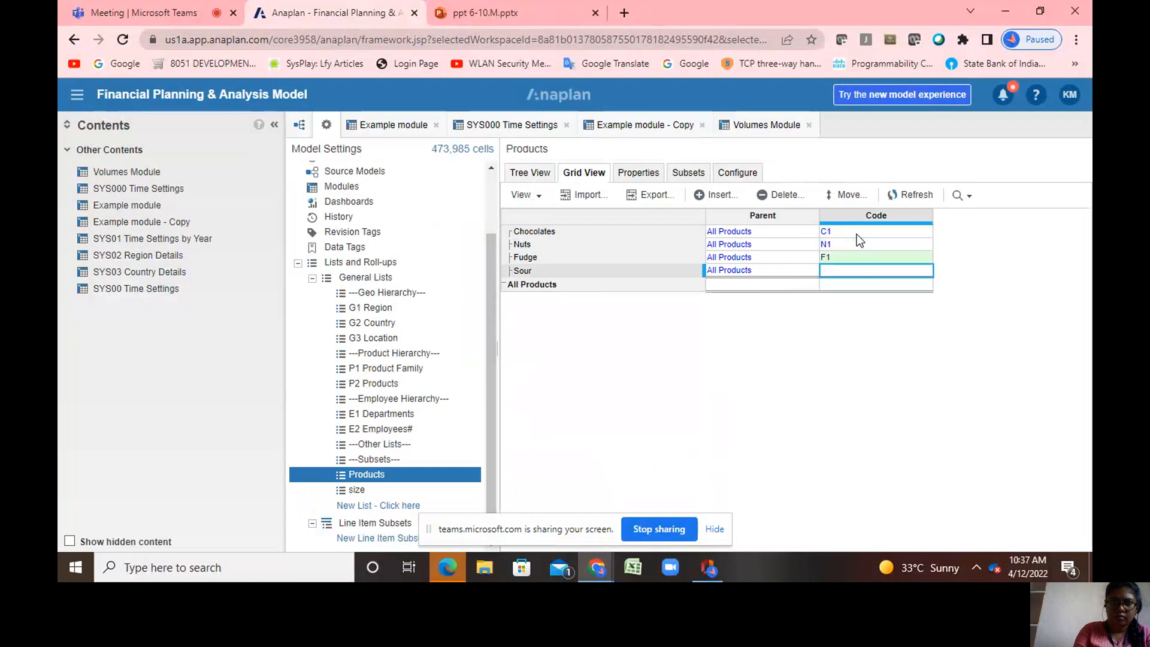
text(S)
key(BackSpace)
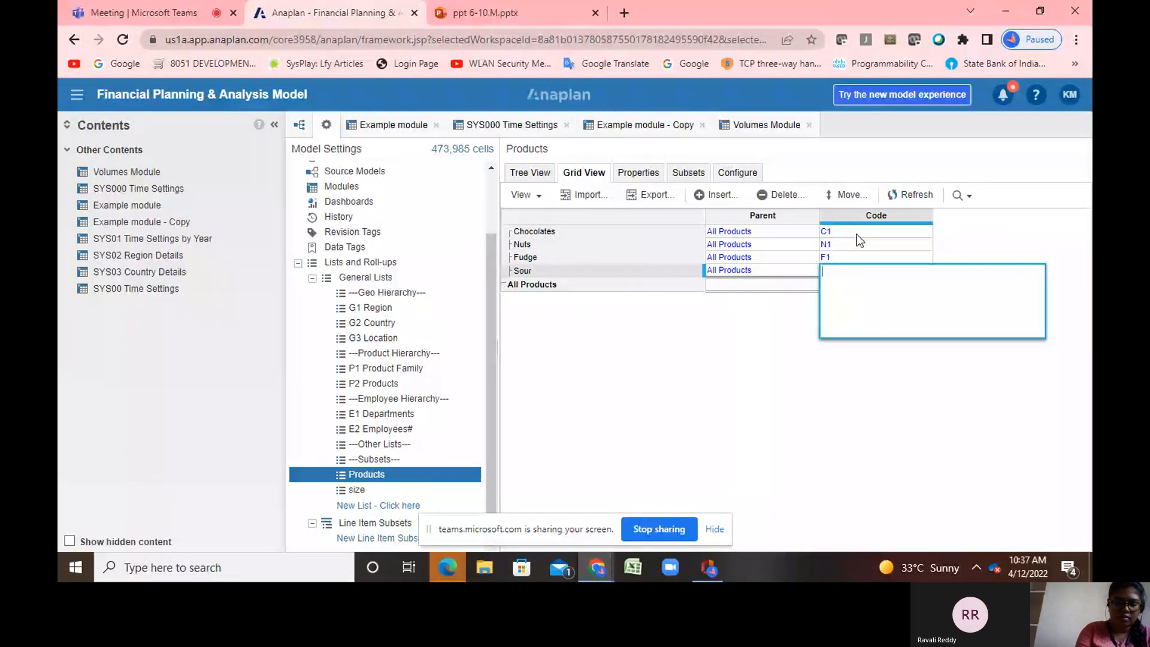
text(O1)
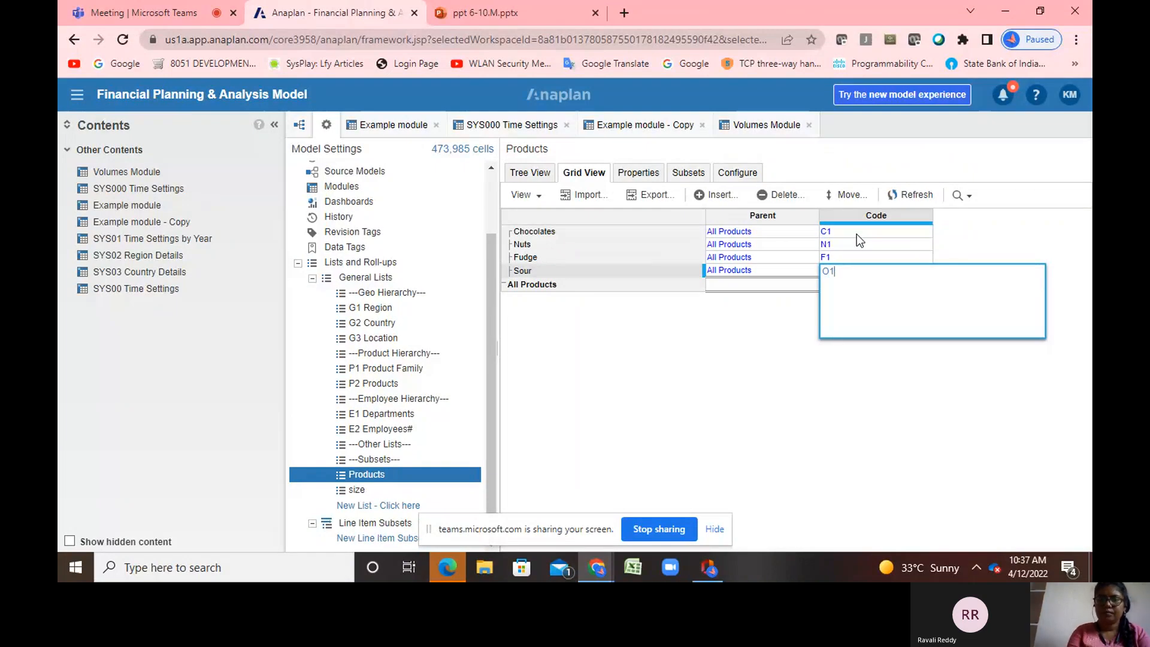
key(Return)
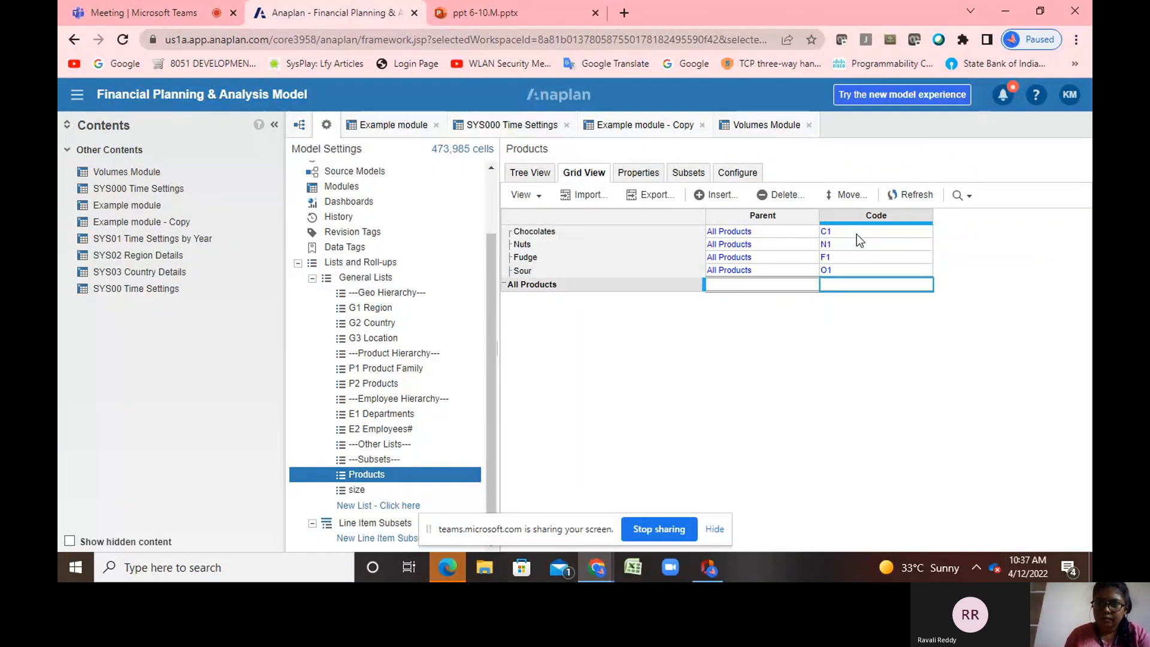
Re-enter the code O1 for Sour in the Products list's grid
double_click(839, 270)
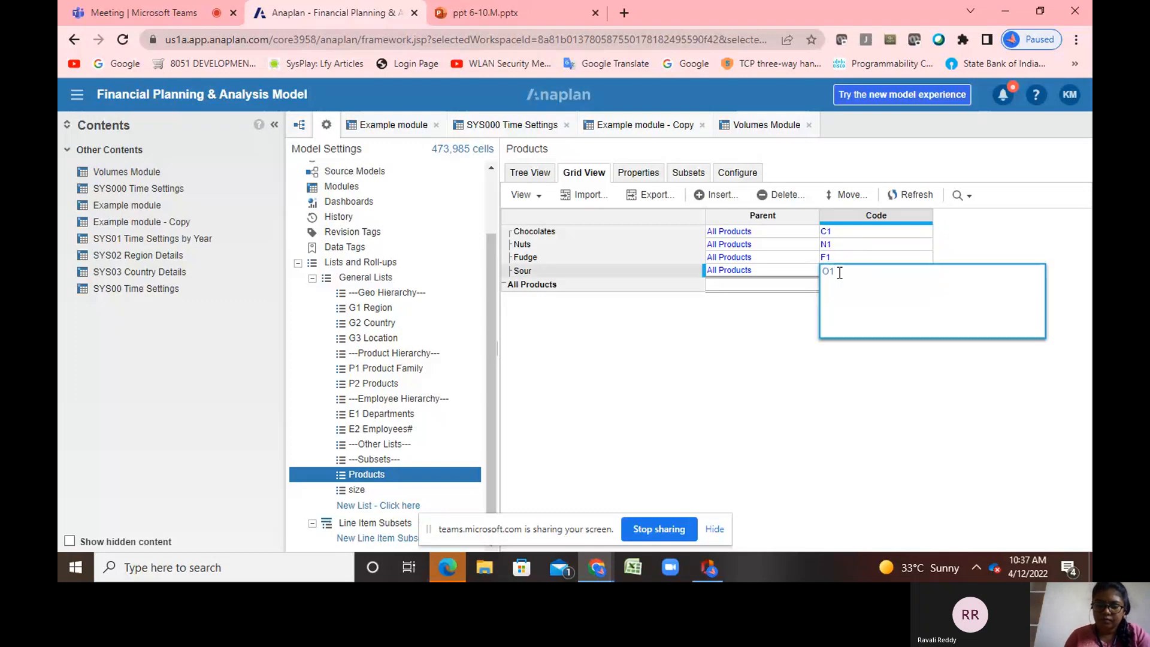
key(BackSpace)
key(BackSpace)
text(O)
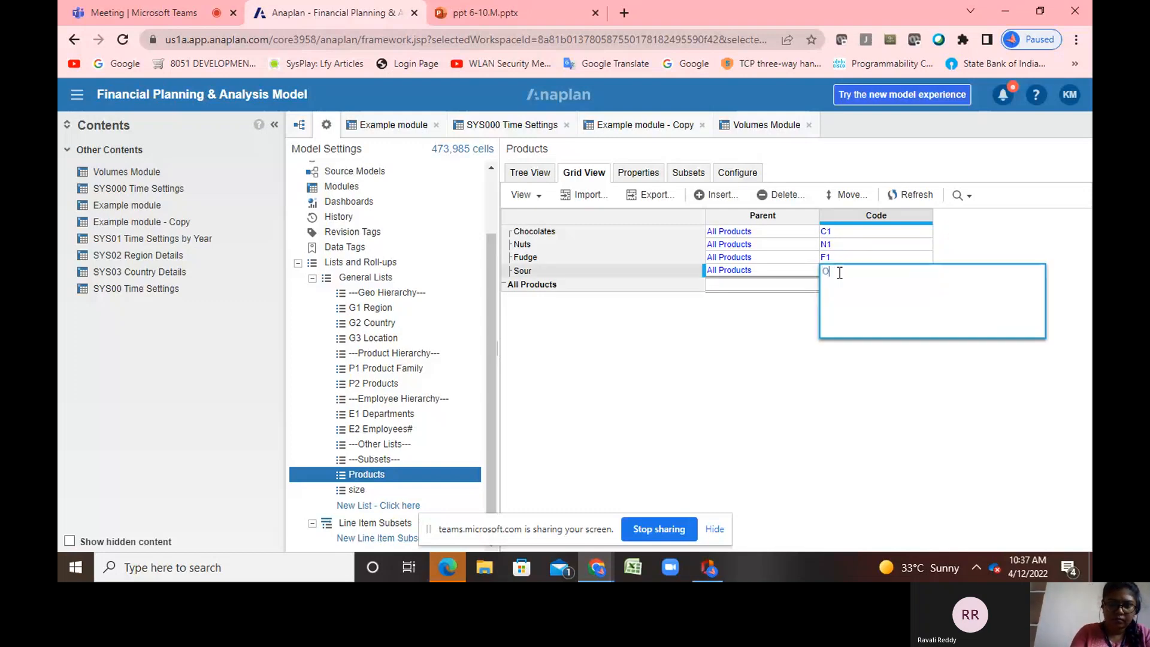
text(1)
key(Return)
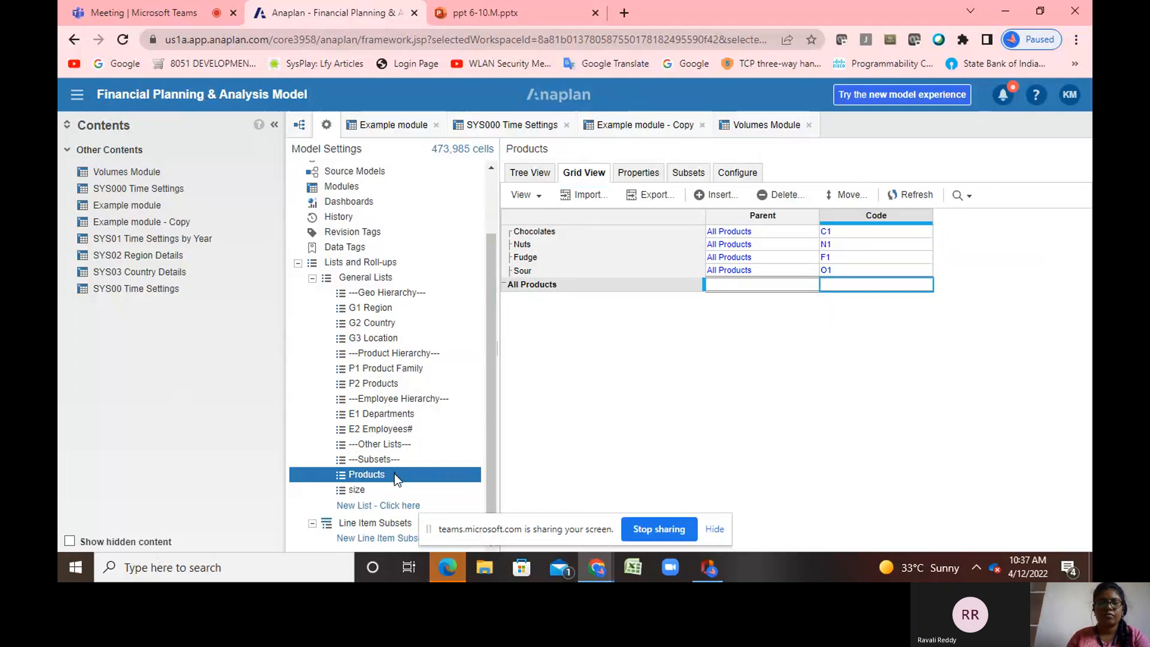
Close the open modules Volumes Module, Example module - Copy, SYS000 Time Settings and Example module
click(809, 124)
click(703, 125)
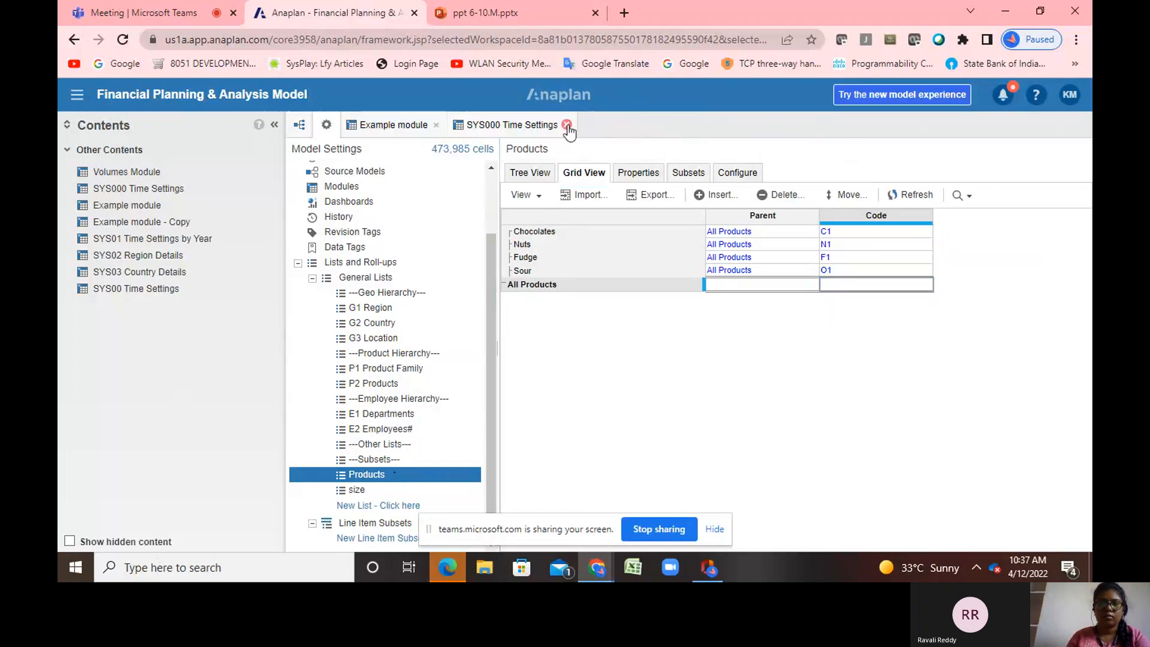
click(567, 124)
click(436, 125)
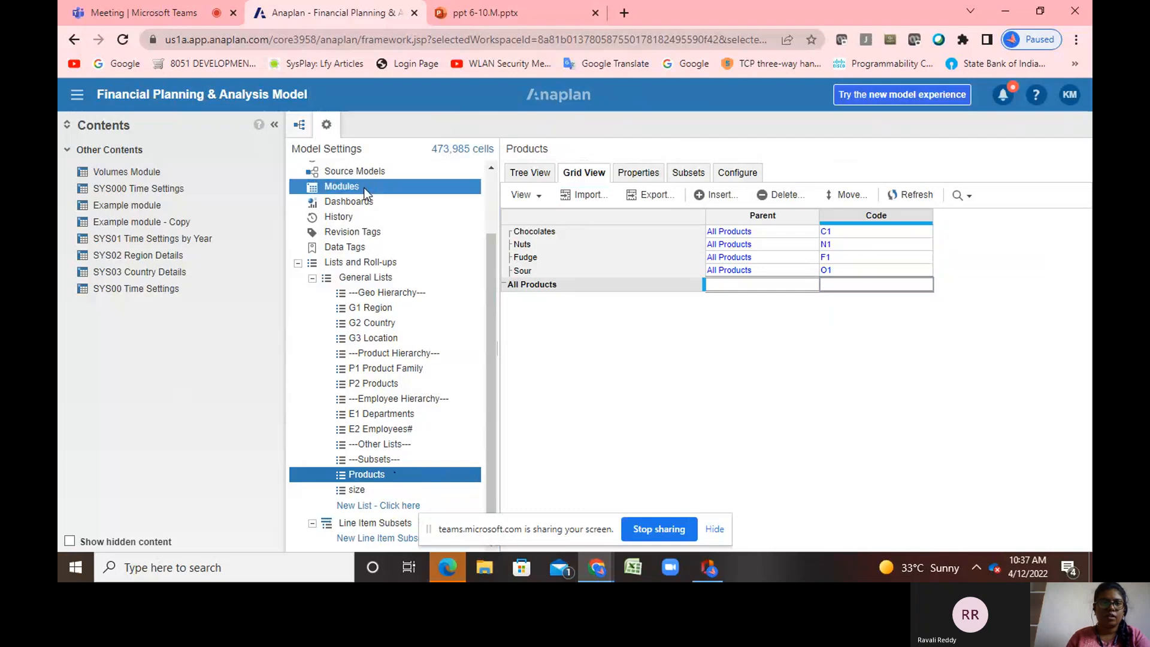
Start inserting a new module in the model settings and name it SYS002 Products
click(364, 189)
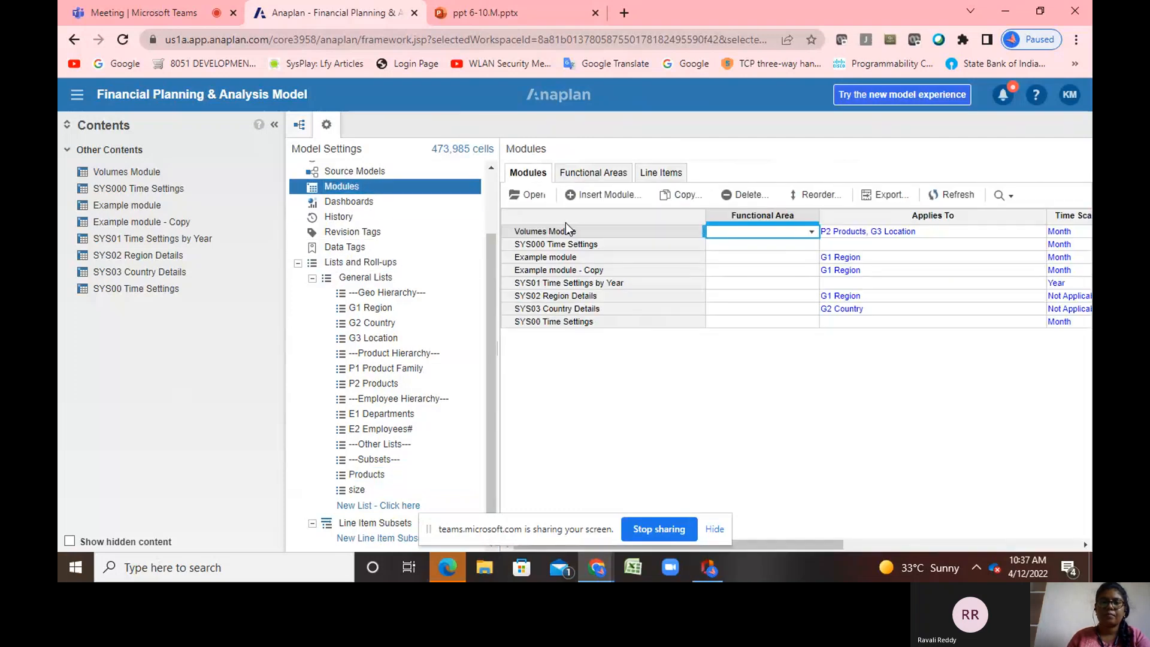
click(607, 195)
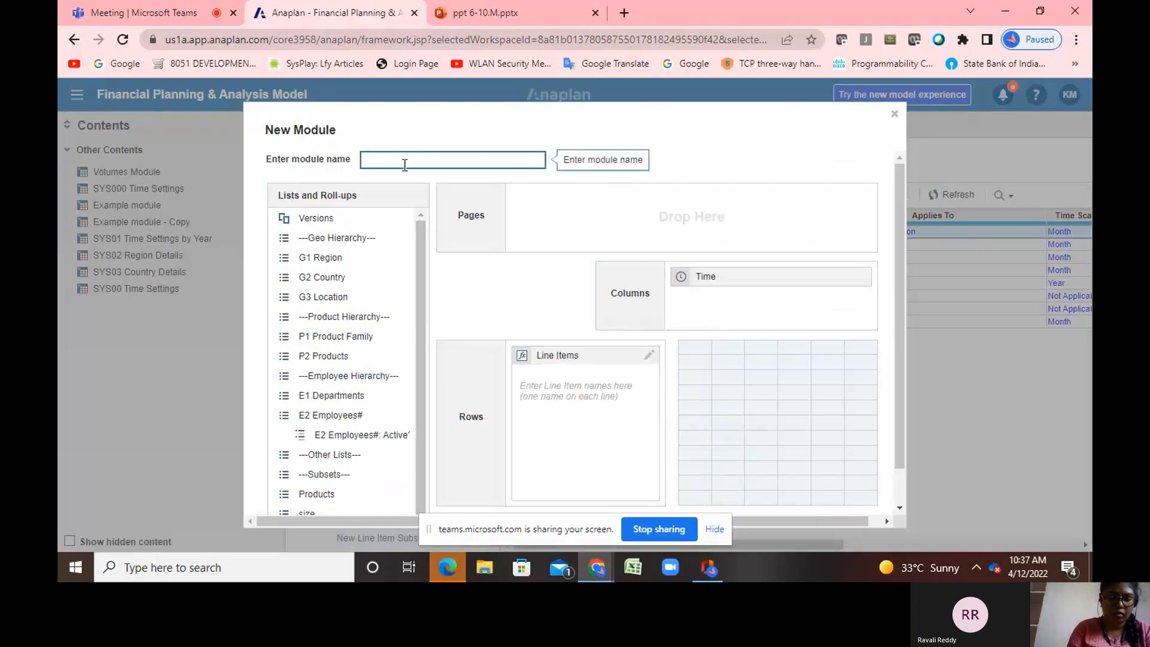
text(SYS)
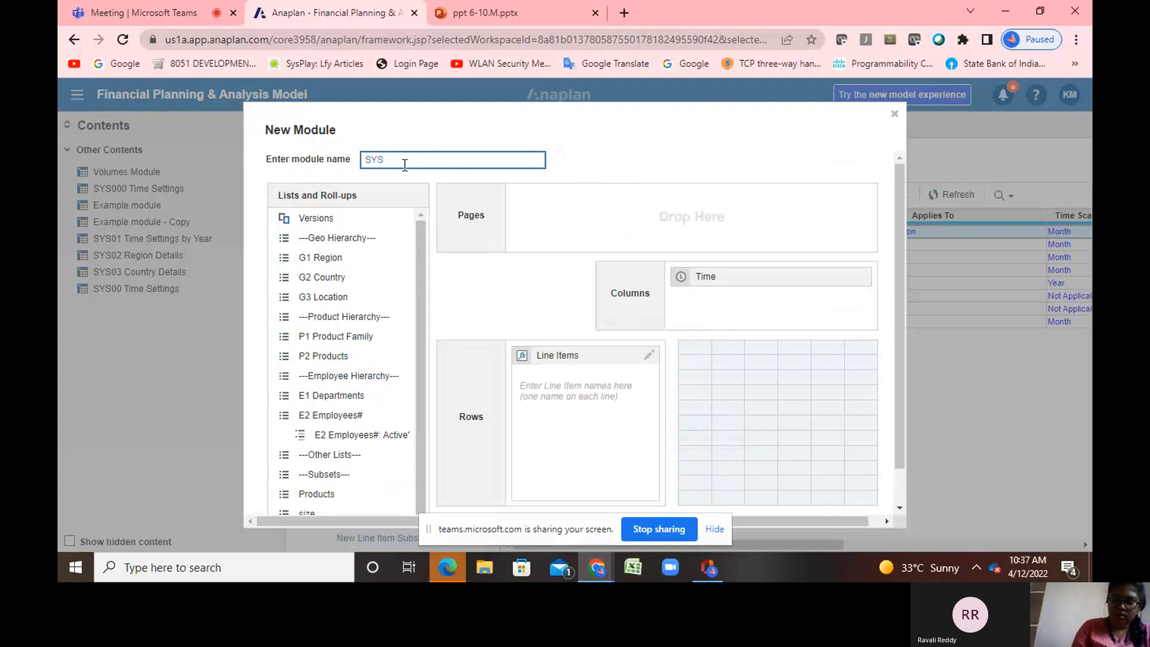
text(00)
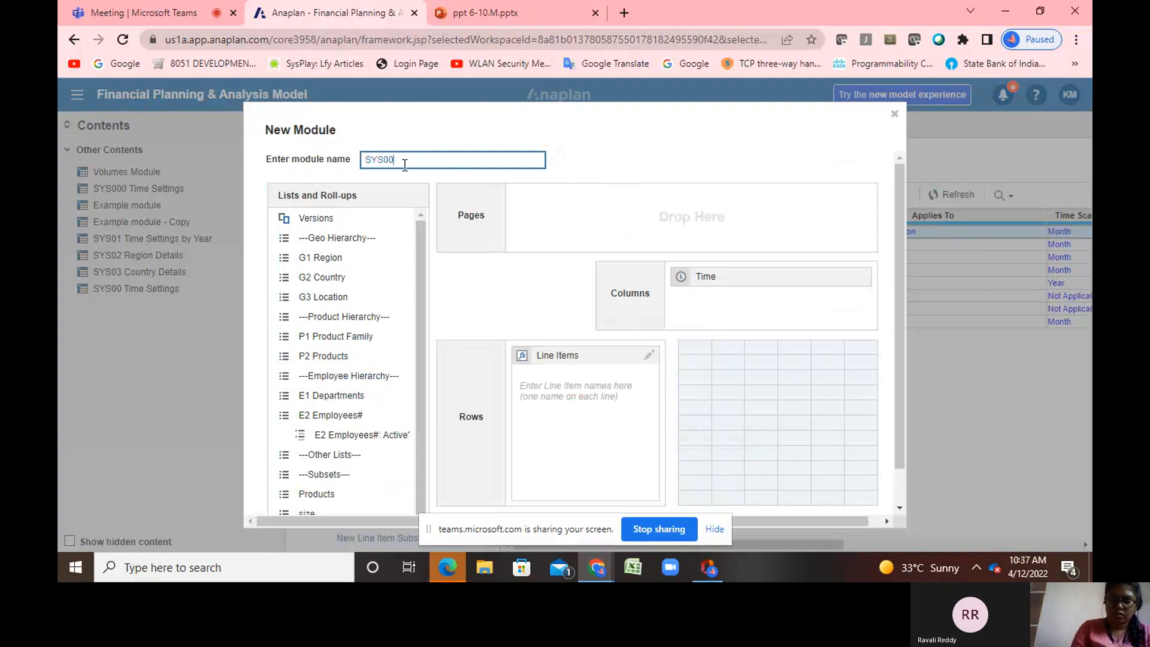
text(2)
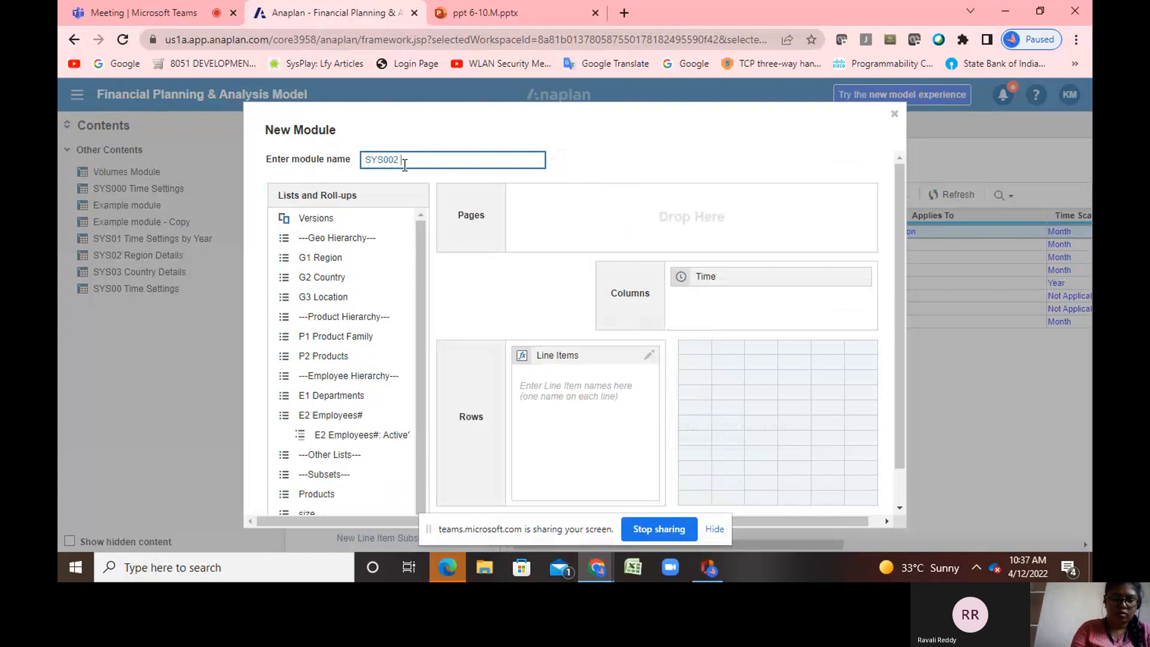
text( Pro)
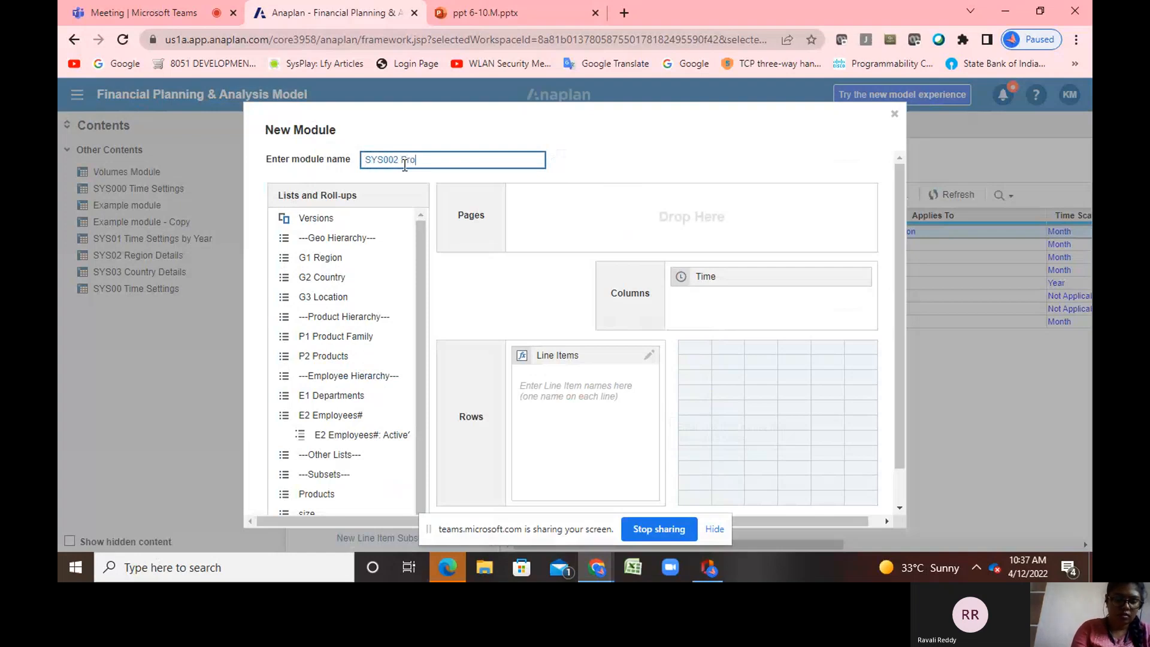
text(ducts)
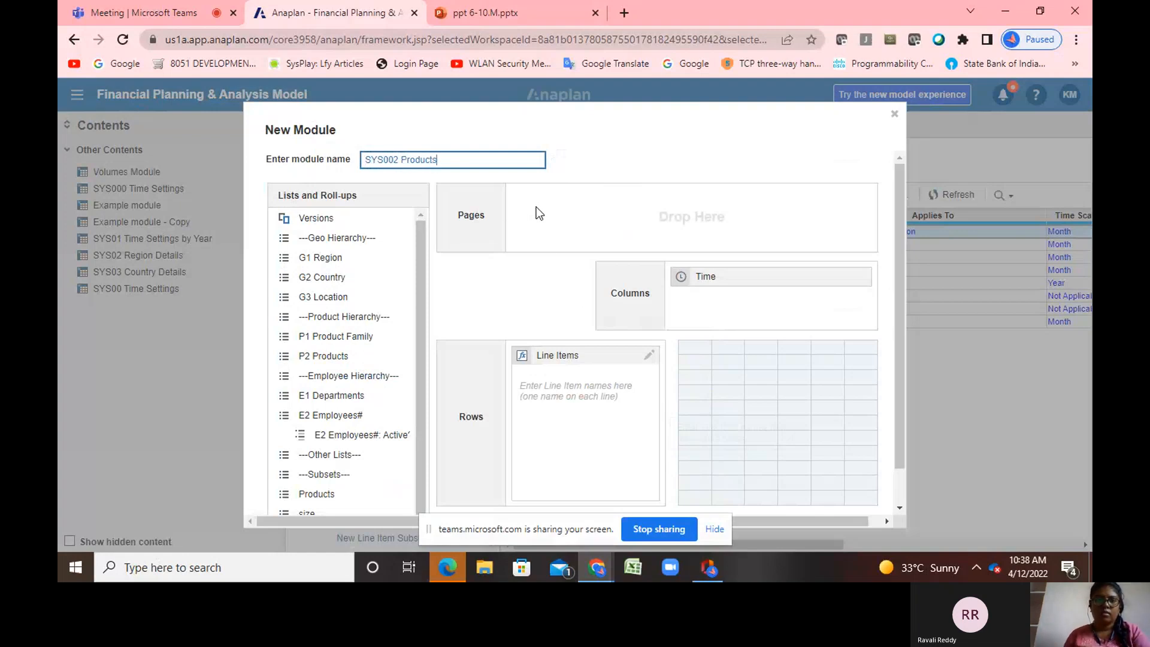
Remove Time from the new module's columns and place the Products list there instead
drag(743, 281, 274, 343)
scroll(468, 415, down, 1)
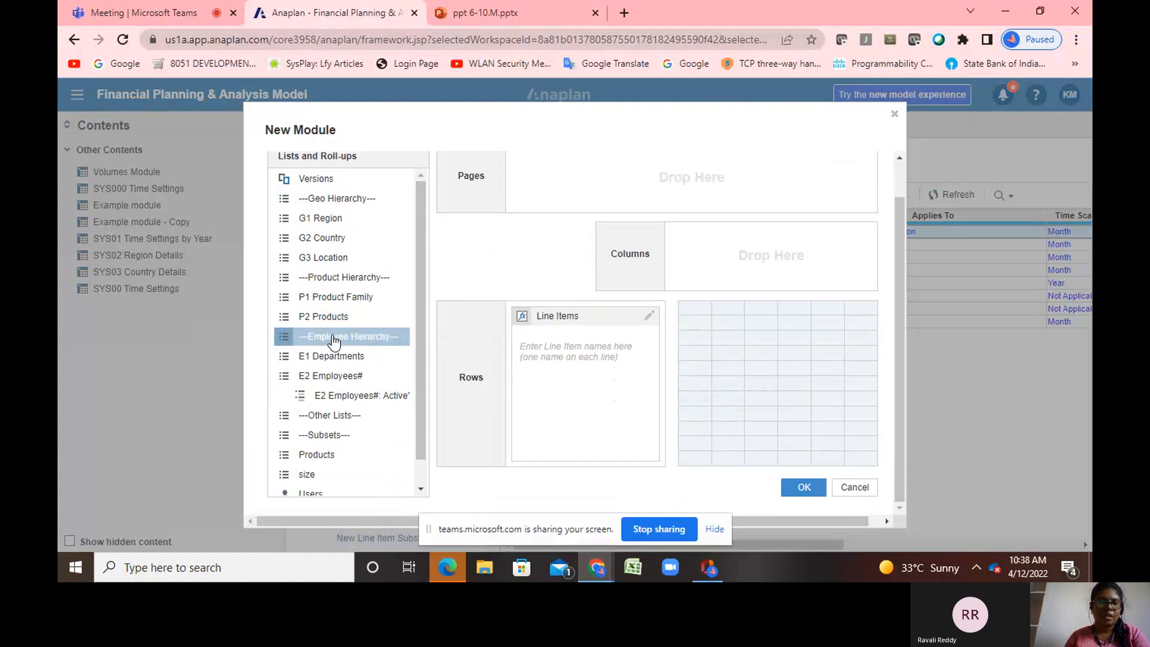
scroll(331, 383, down, 1)
drag(330, 440, 727, 253)
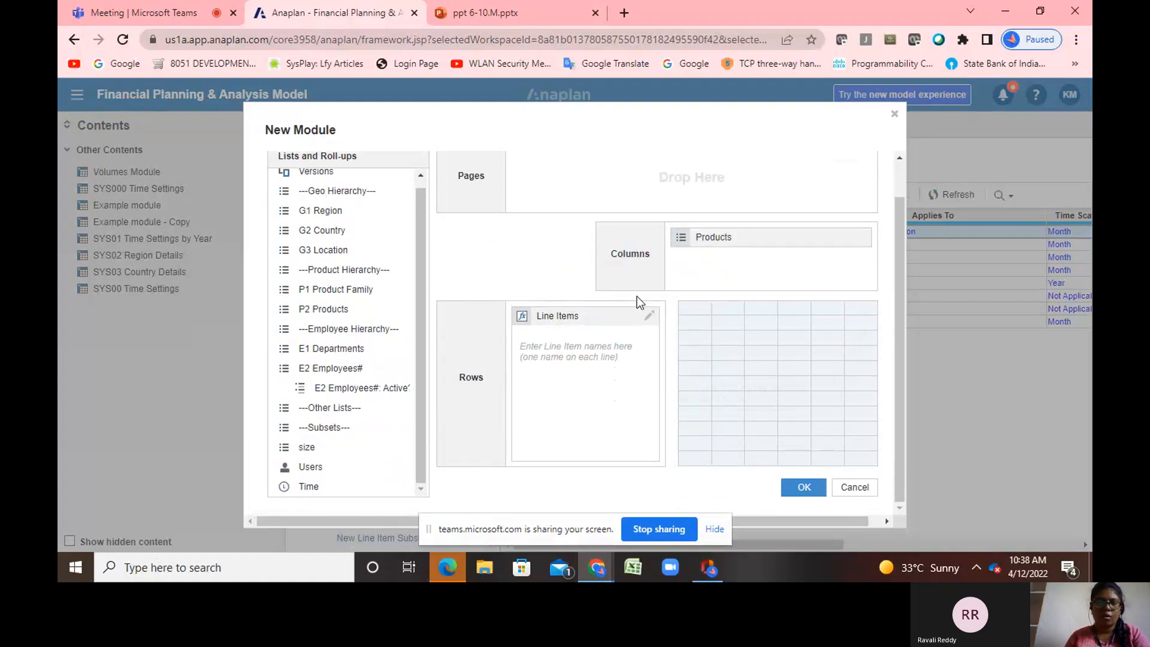
Enter Product and Size as the line items on rows and create the module
click(543, 342)
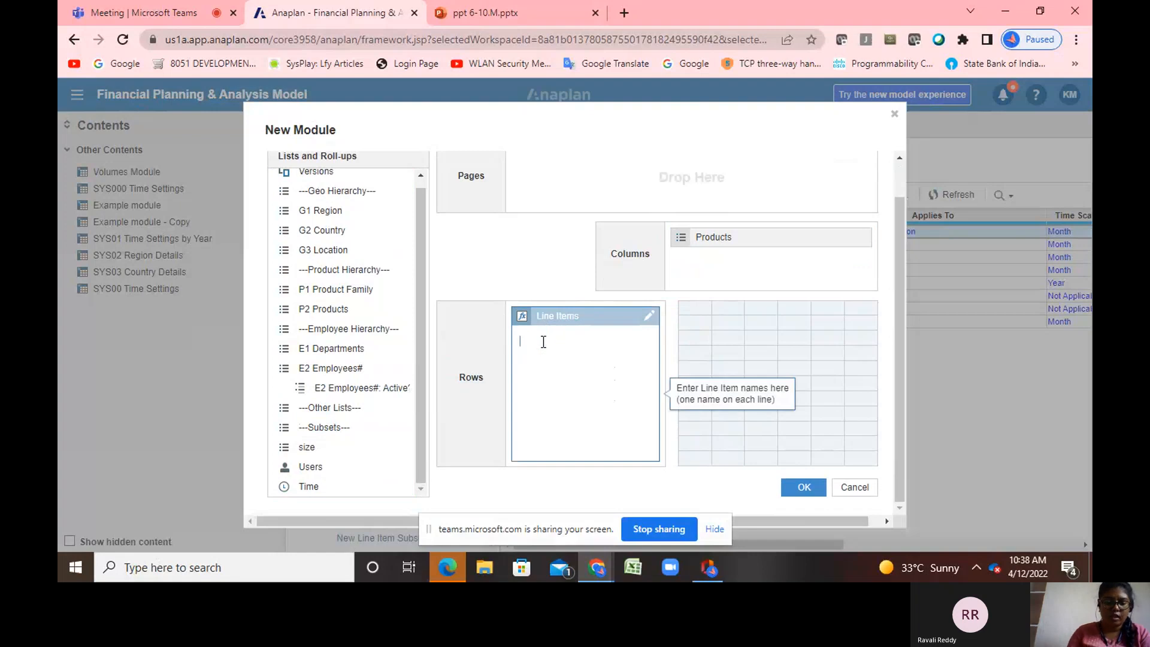
text(Ptr)
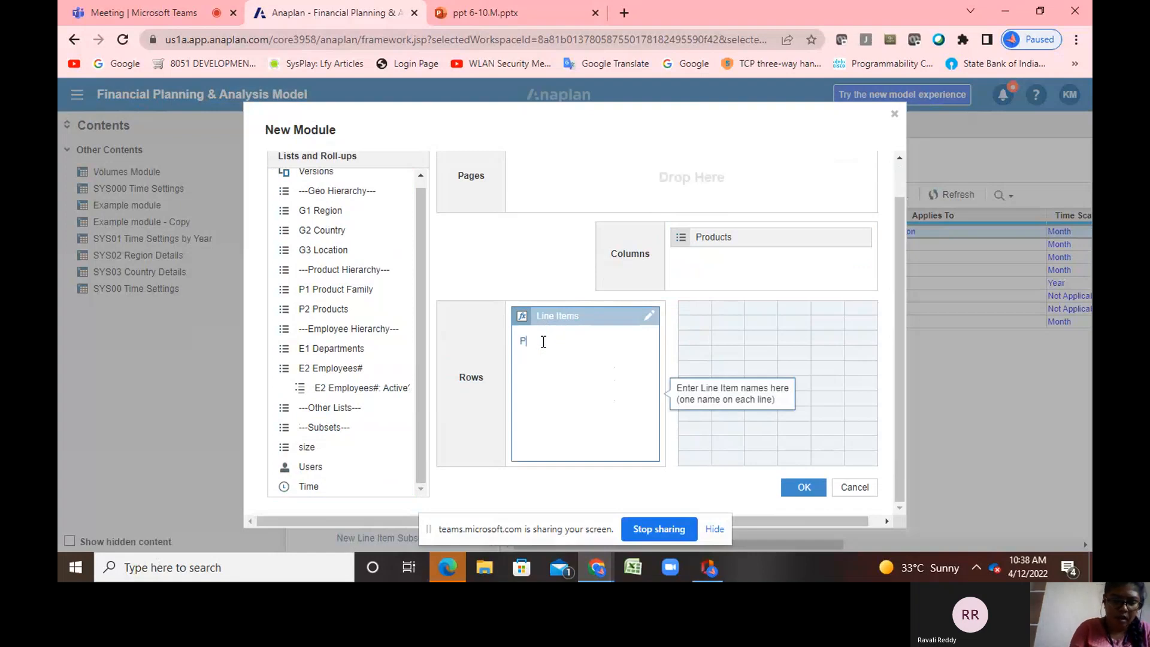
key(BackSpace)
key(BackSpace)
text(roduct )
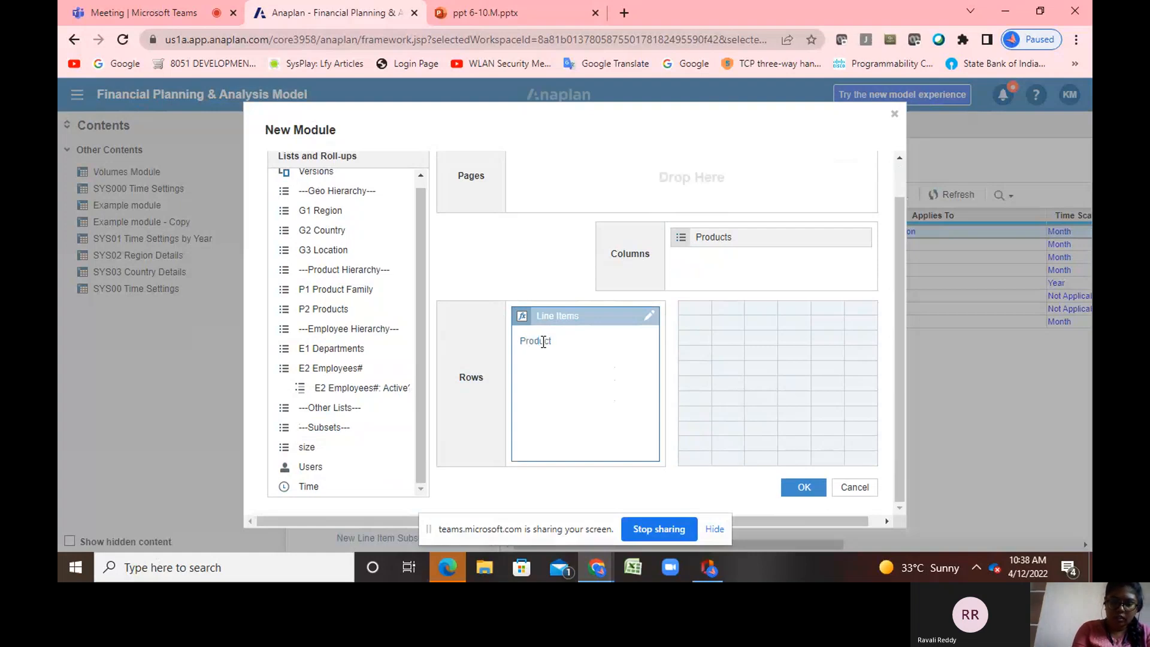
text(Size)
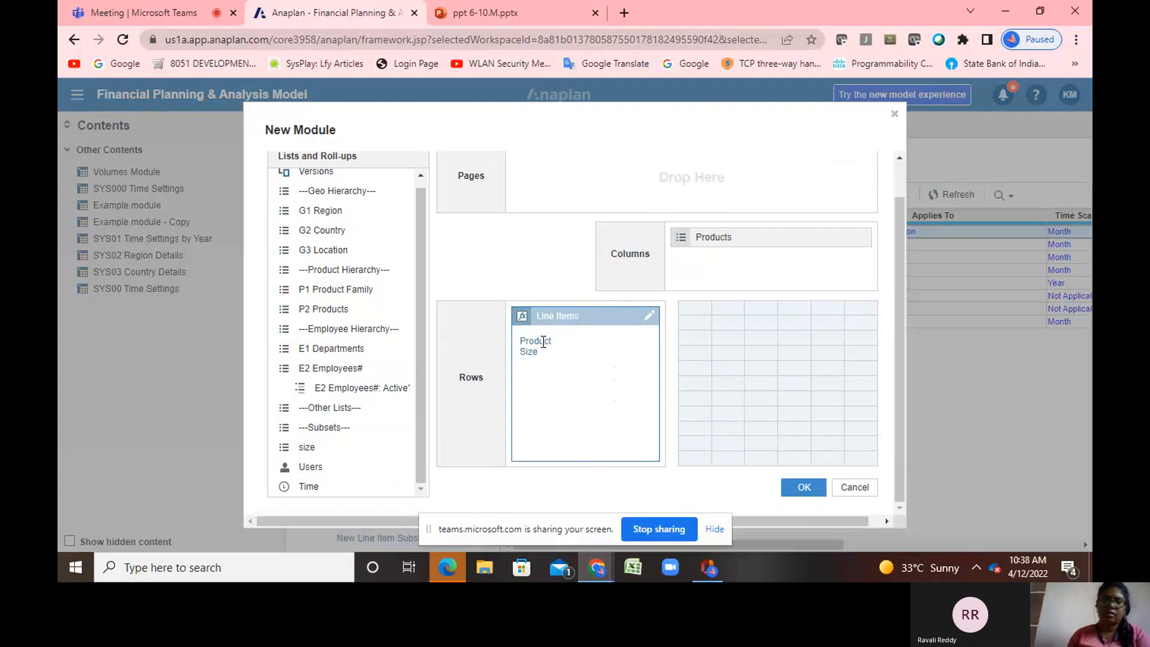
click(808, 486)
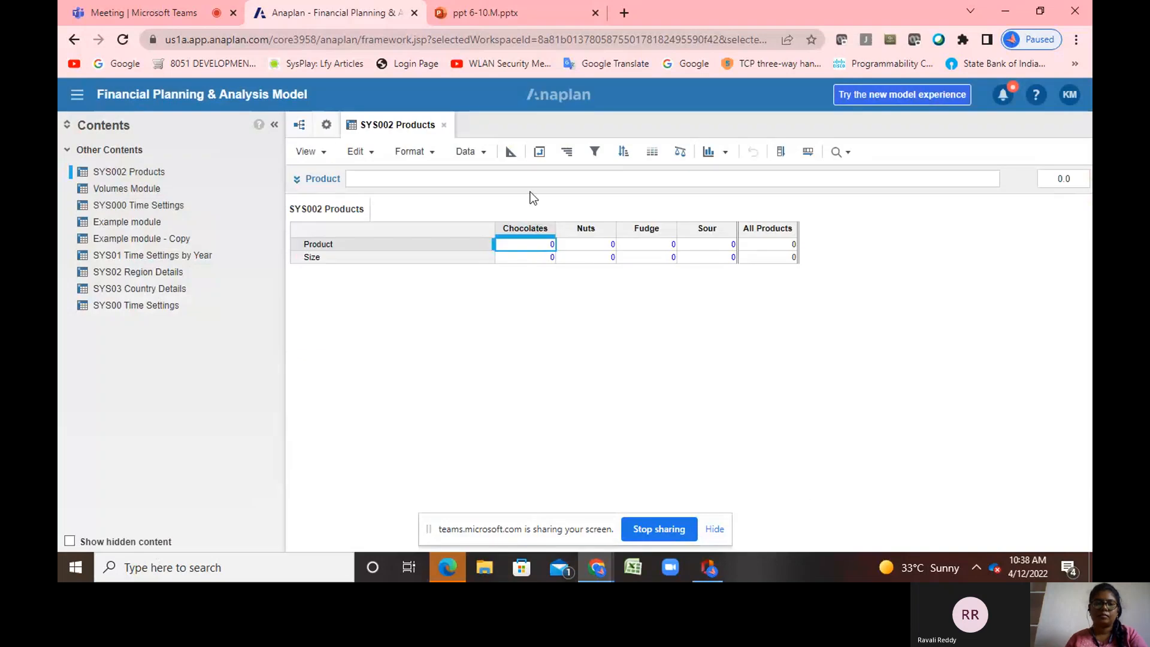
Pivot the SYS002 Products grid so the Products list is on rows and the line items are on columns
click(539, 152)
drag(611, 259, 671, 274)
scroll(683, 408, down, 1)
click(721, 499)
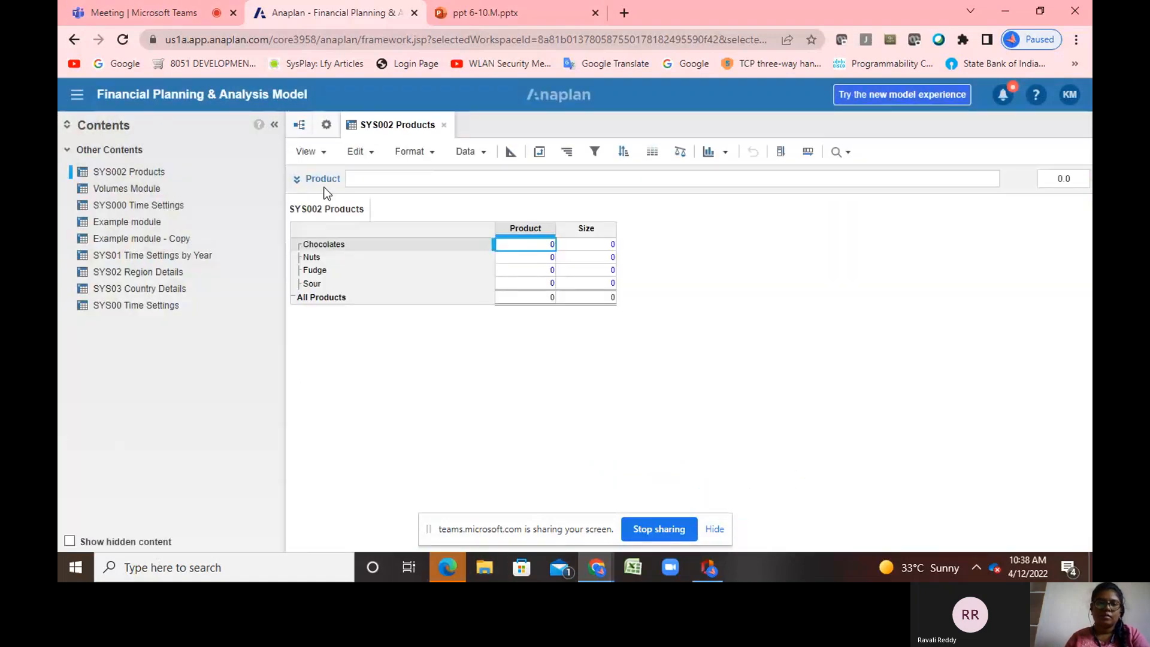
Set the Product line item's format to List with the Products list in the module blueprint, accepting the data type change
click(511, 153)
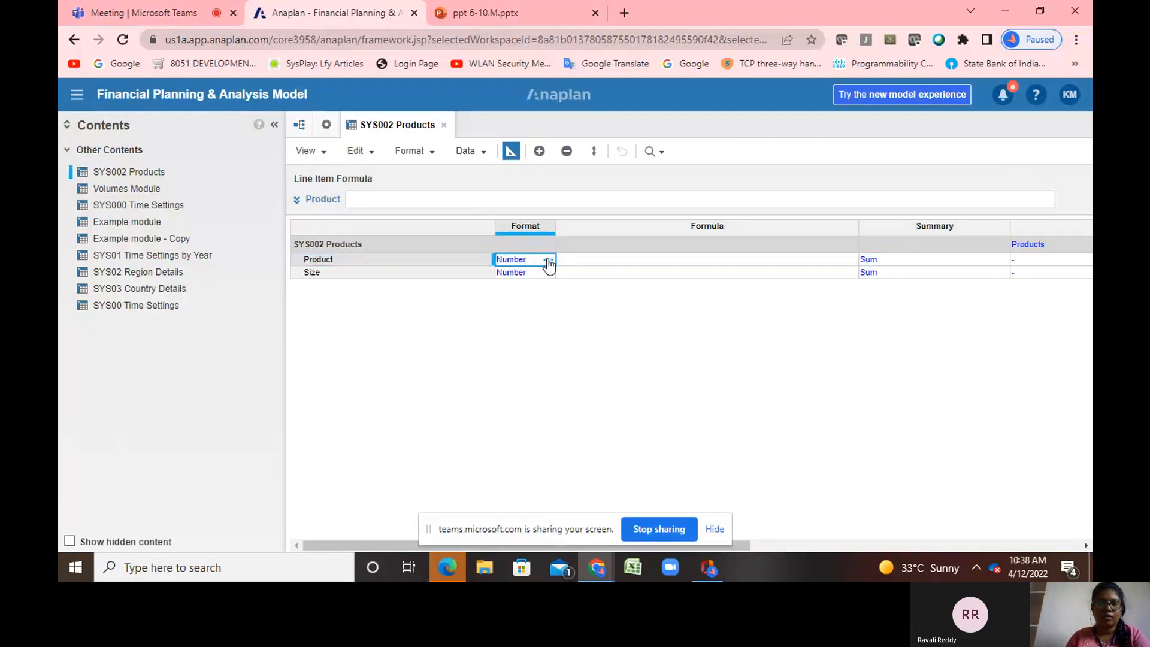
click(548, 262)
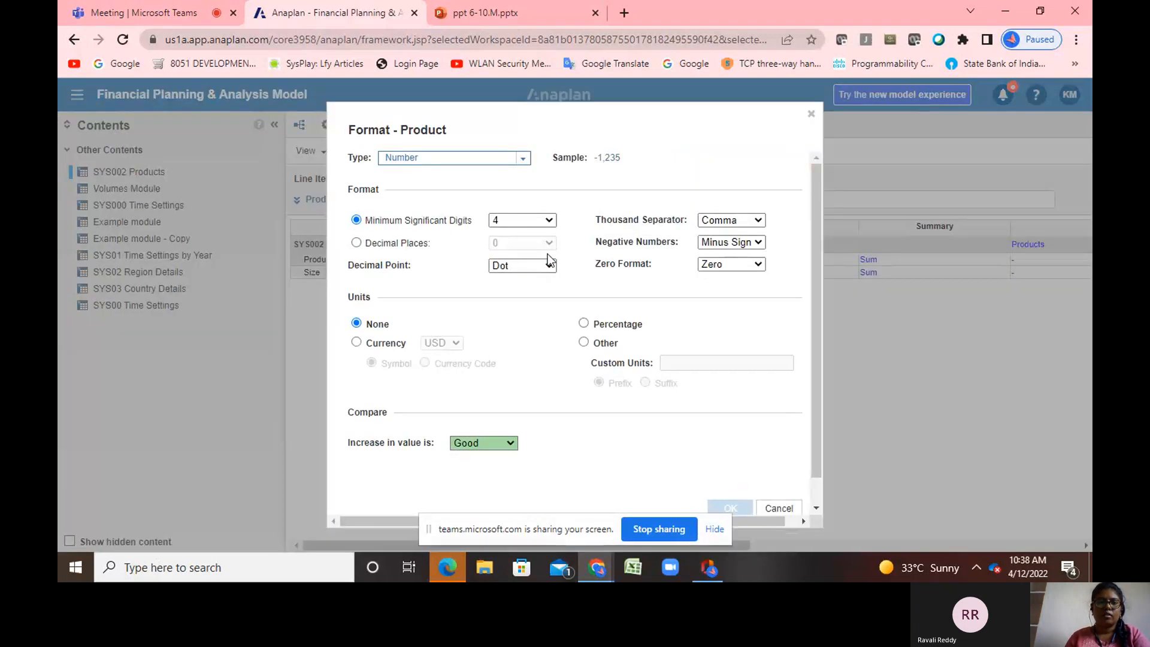
click(523, 158)
click(411, 275)
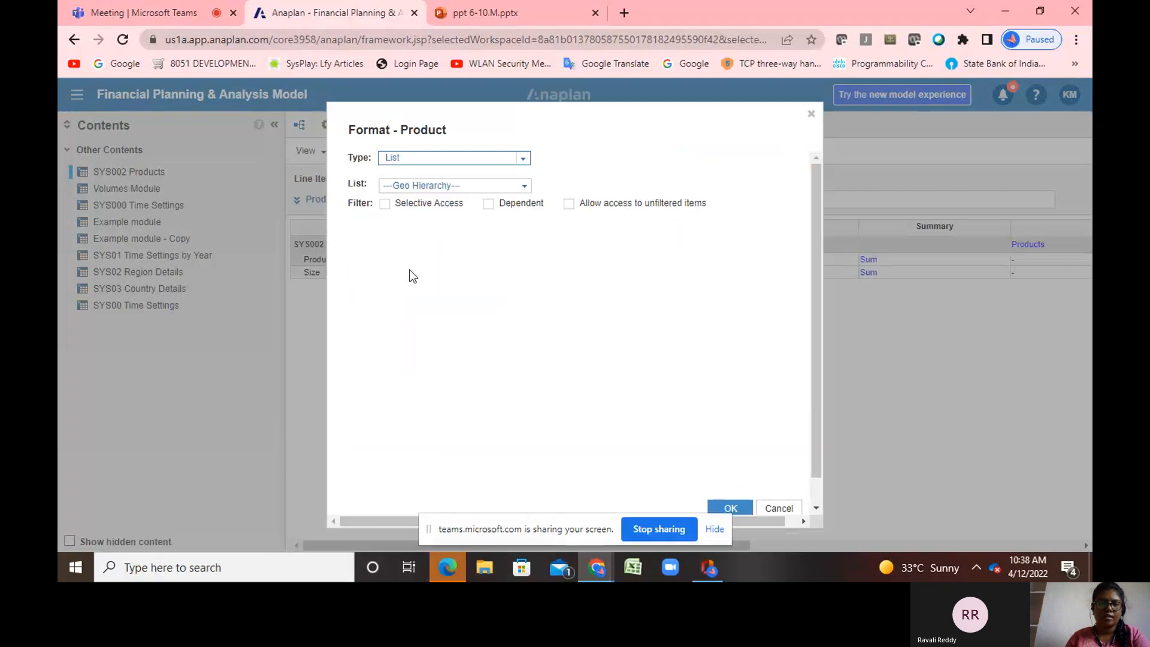
click(525, 188)
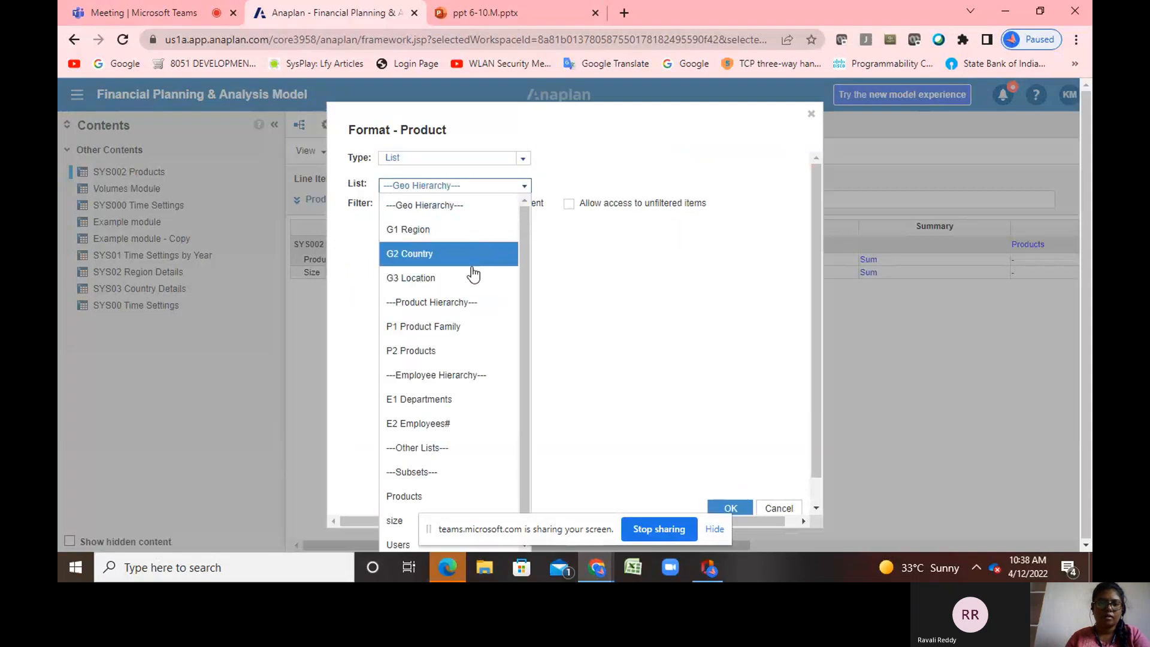
scroll(460, 371, down, 1)
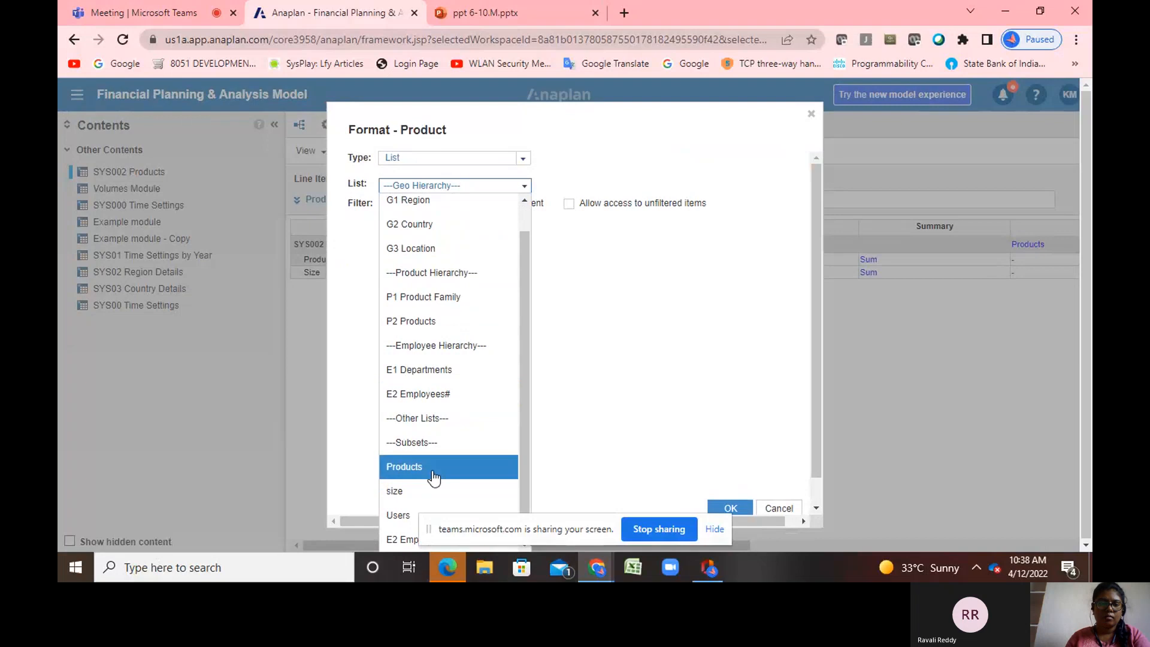
click(431, 472)
click(731, 483)
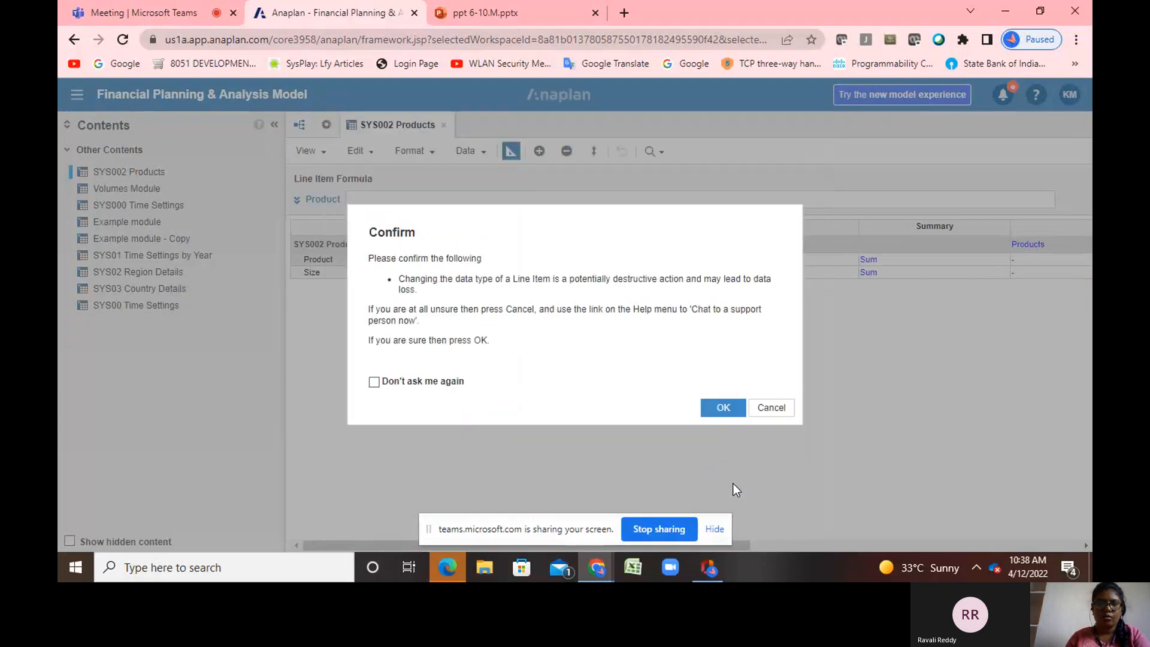
click(723, 413)
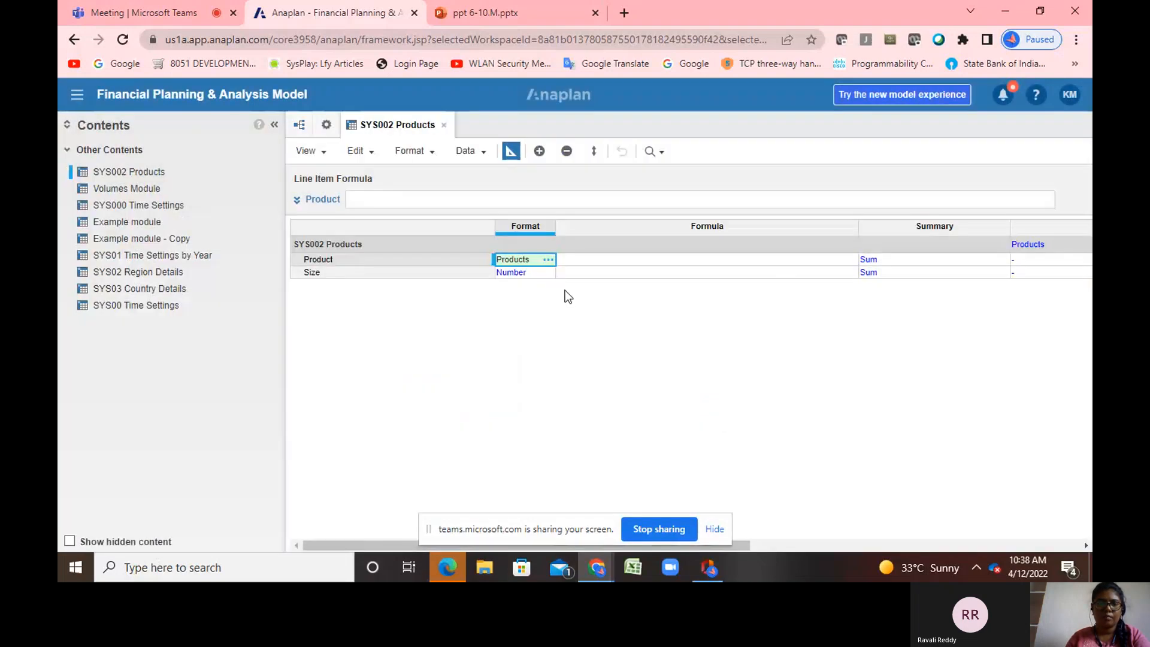
Set the Size line item's format to List with the size list, accept the data type change and return to the grid
click(520, 268)
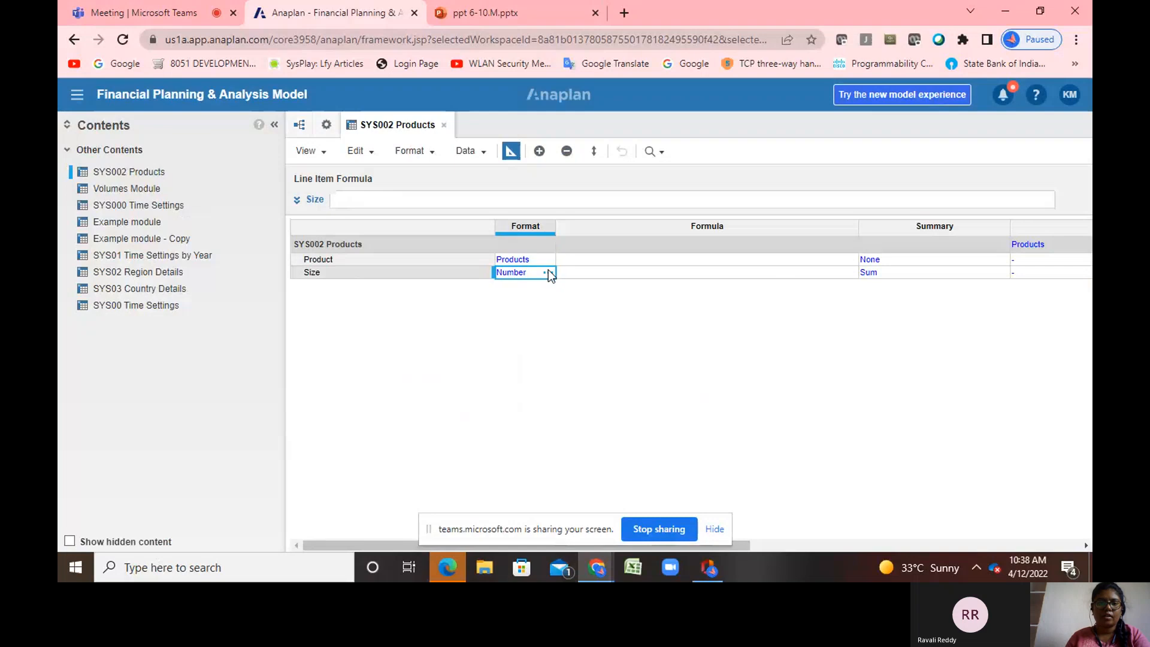
click(548, 271)
click(523, 158)
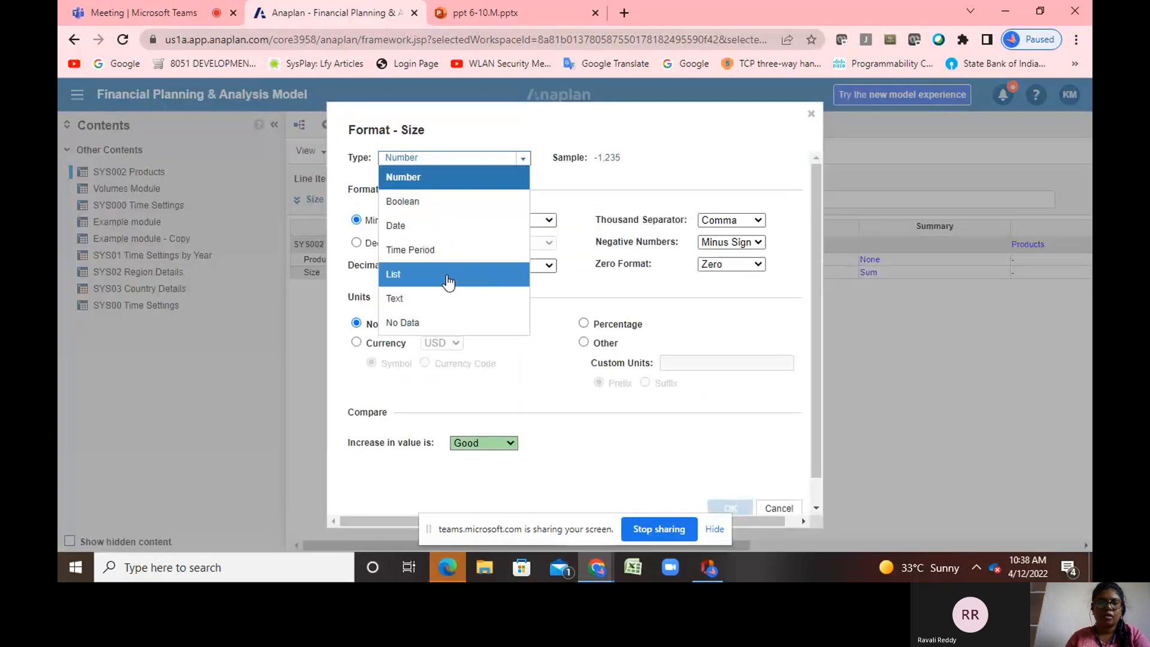
click(448, 281)
click(525, 159)
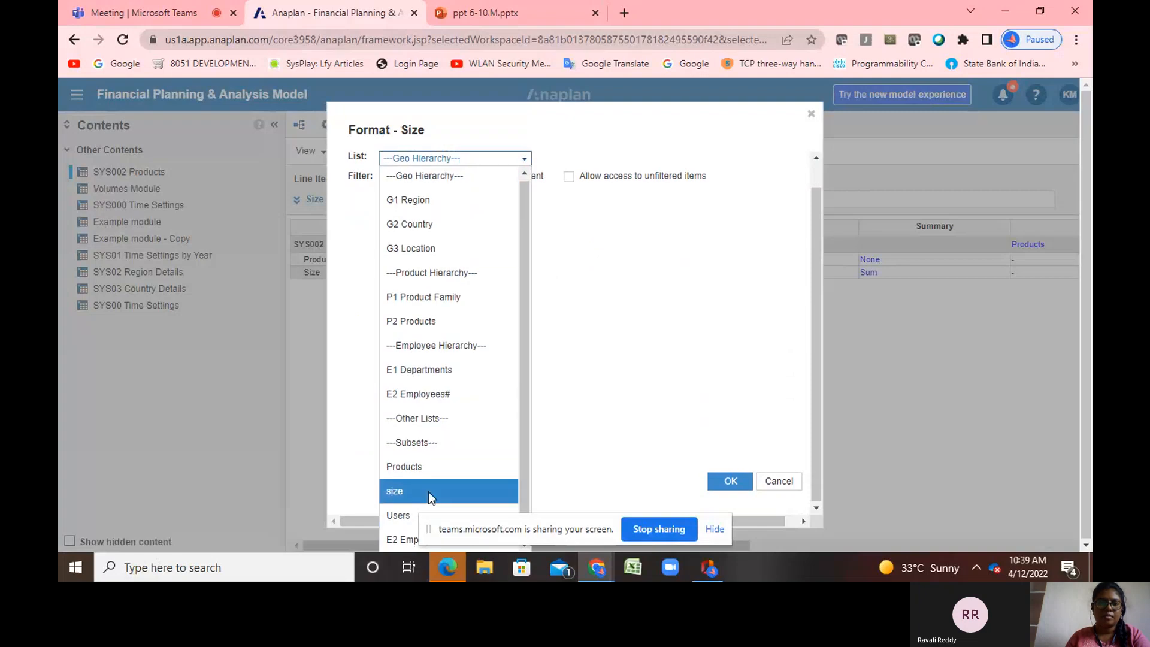
click(429, 494)
click(728, 481)
click(725, 410)
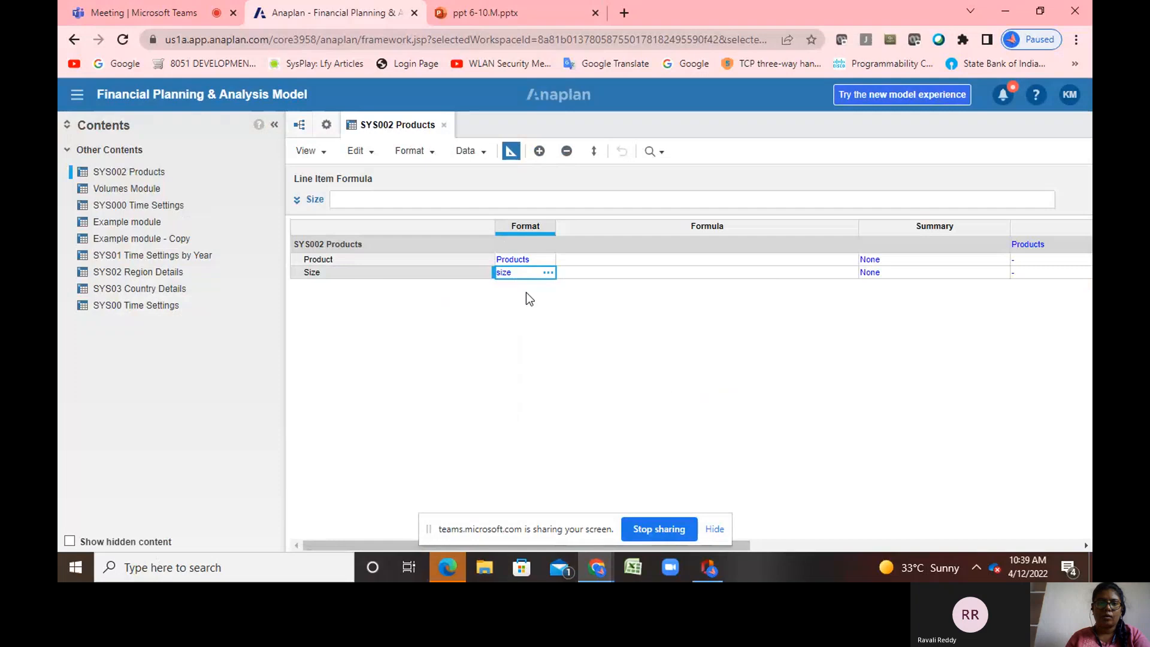
click(511, 152)
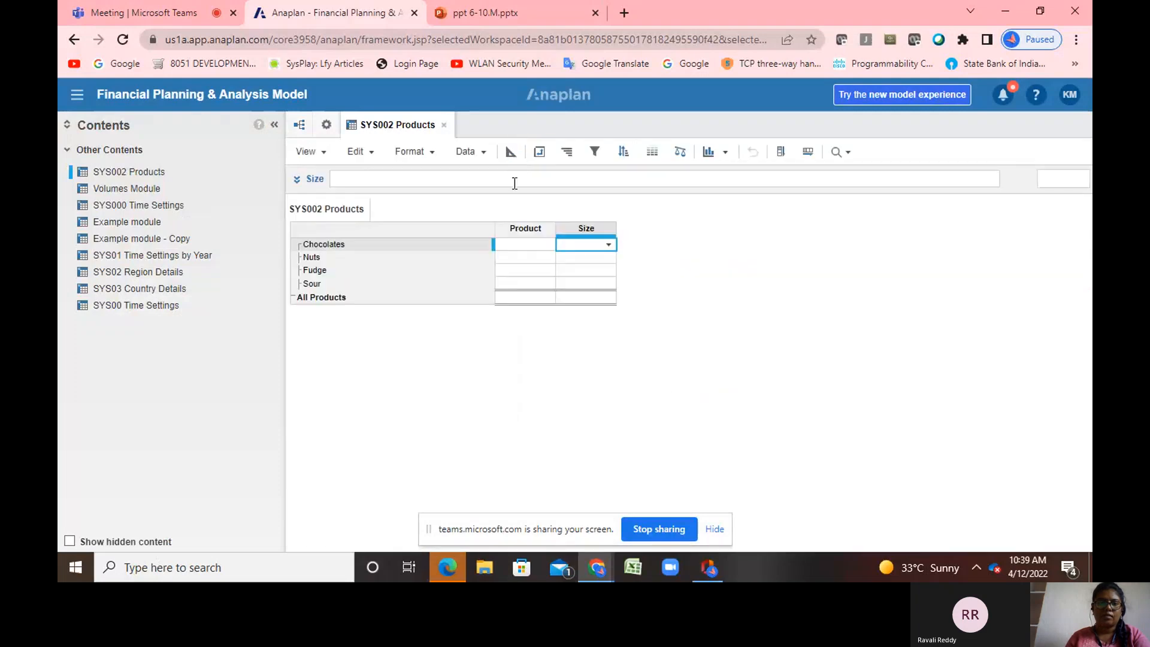
Enter the formula ITEM(Products) for the Product line item in SYS002 Products
click(518, 230)
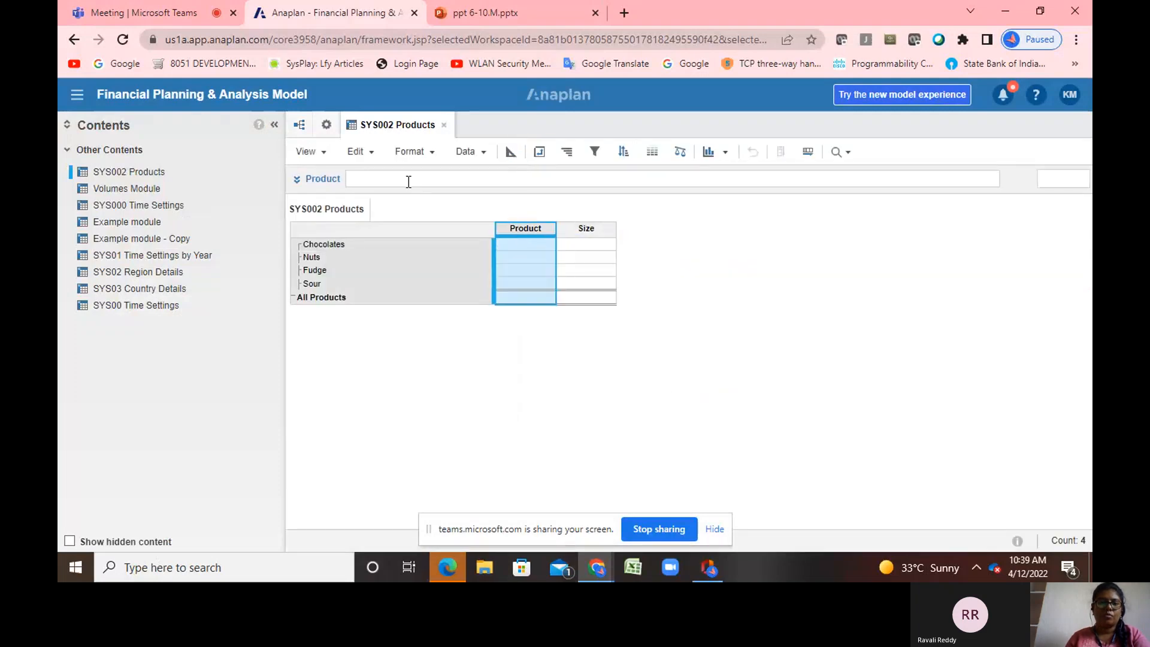
click(380, 178)
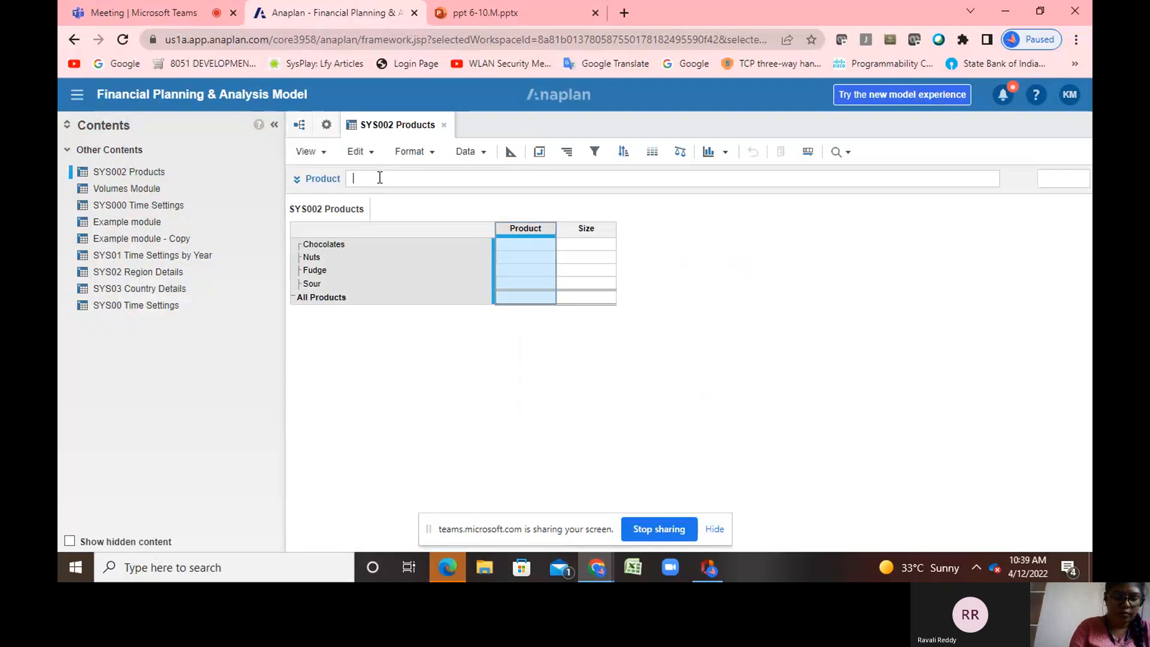
text(ITE)
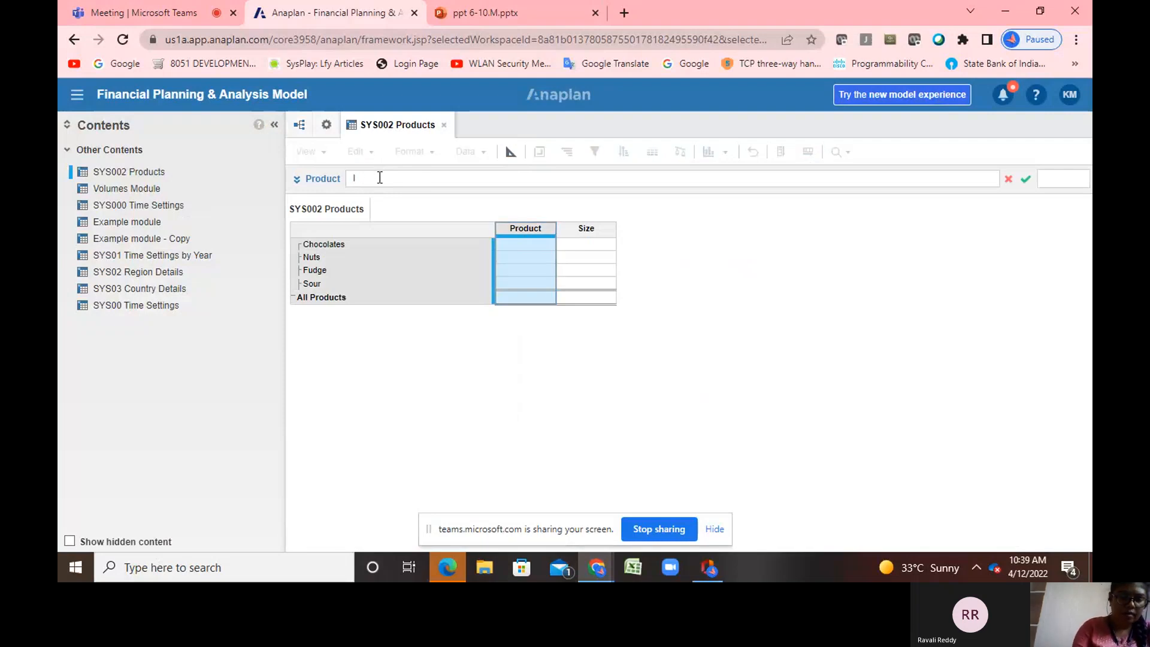
text(M)
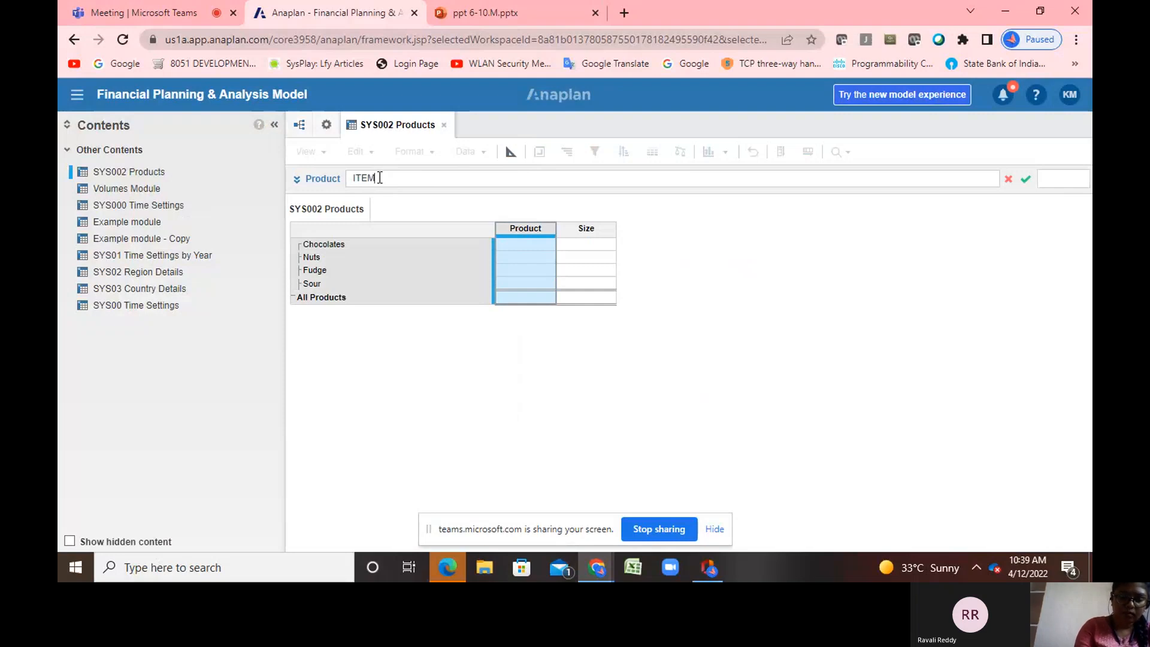
text(()
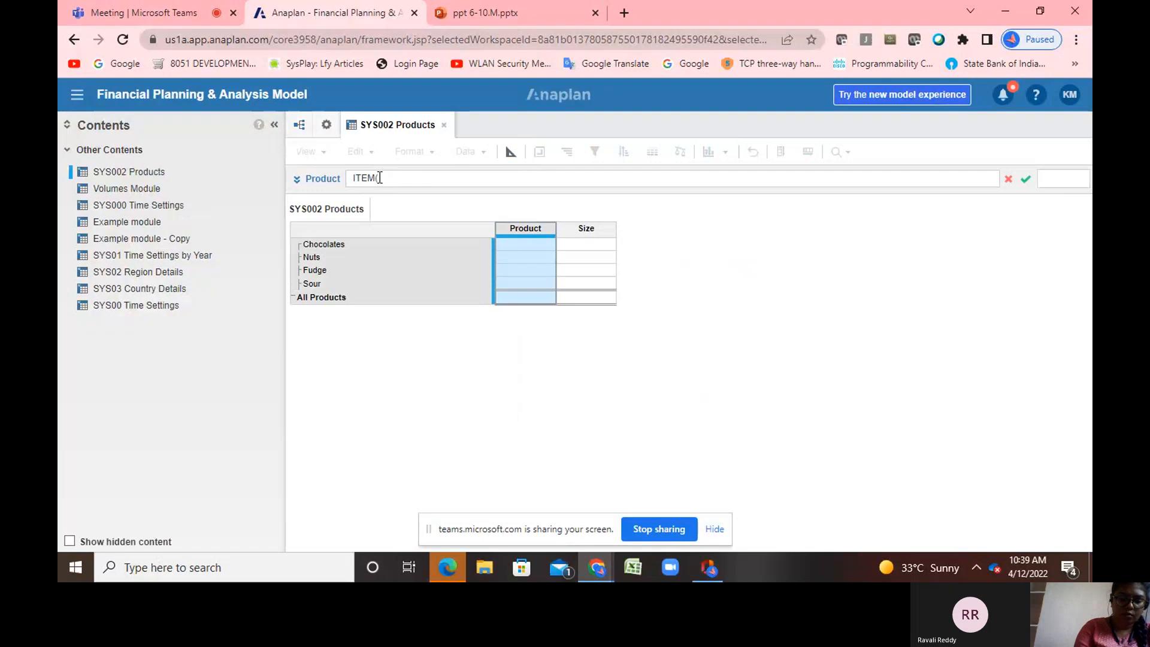
text(Pos)
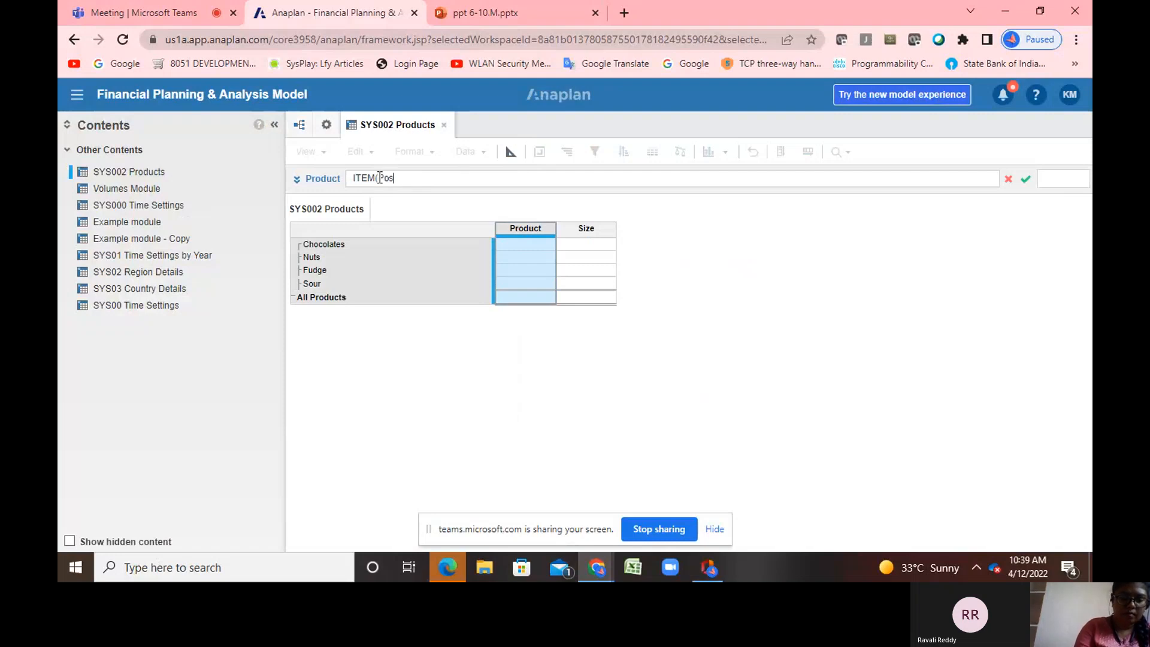
key(BackSpace)
key(BackSpace)
text(roducts)
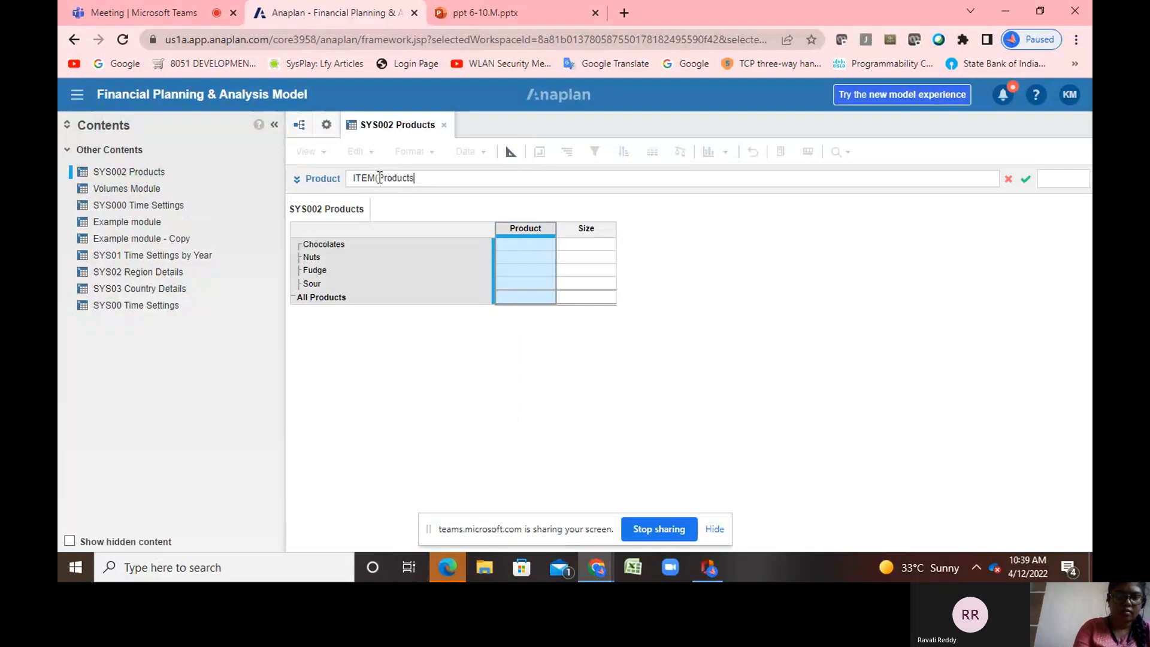
text())
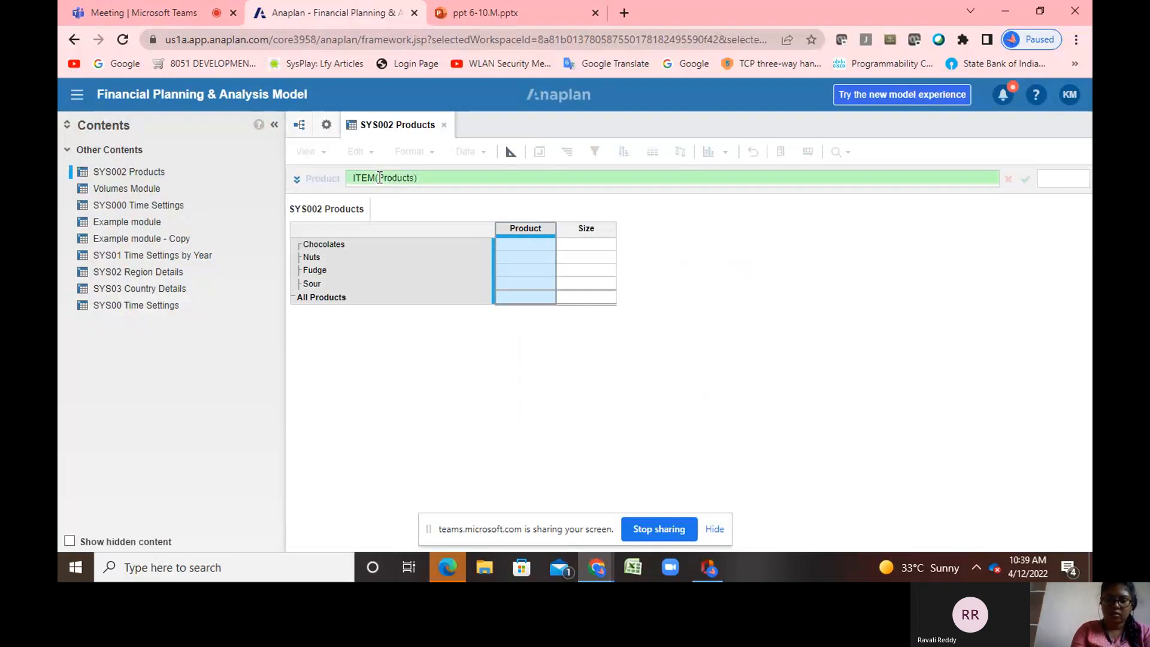
key(Return)
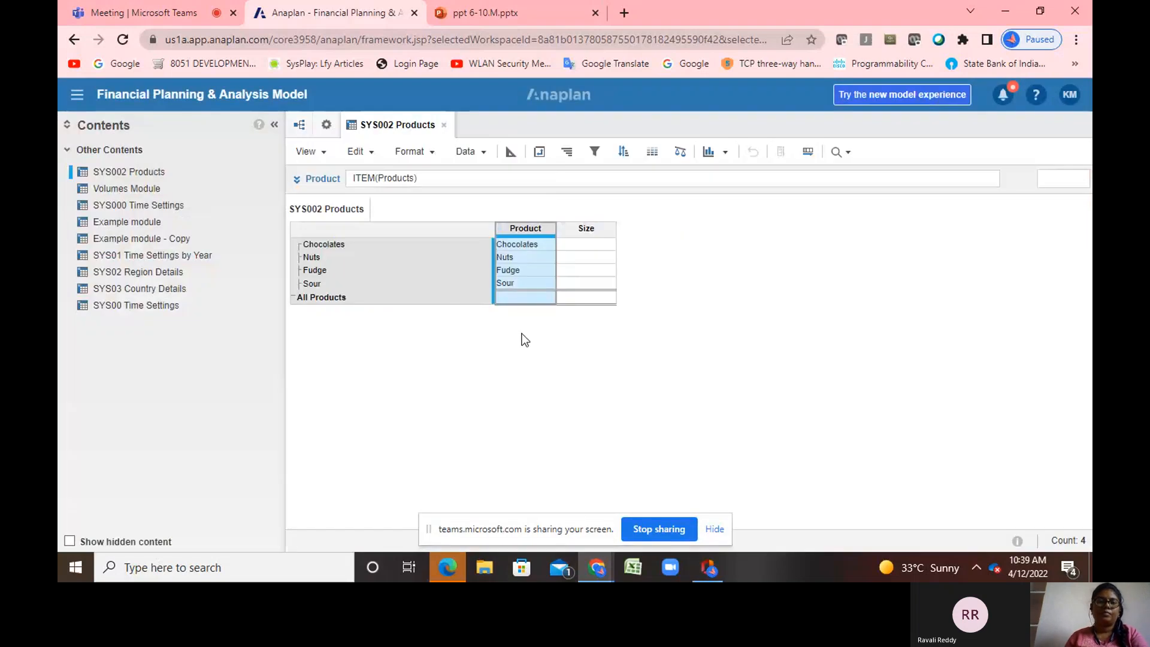
Set the Size of both Chocolates and Nuts to Size 1
click(601, 247)
click(602, 247)
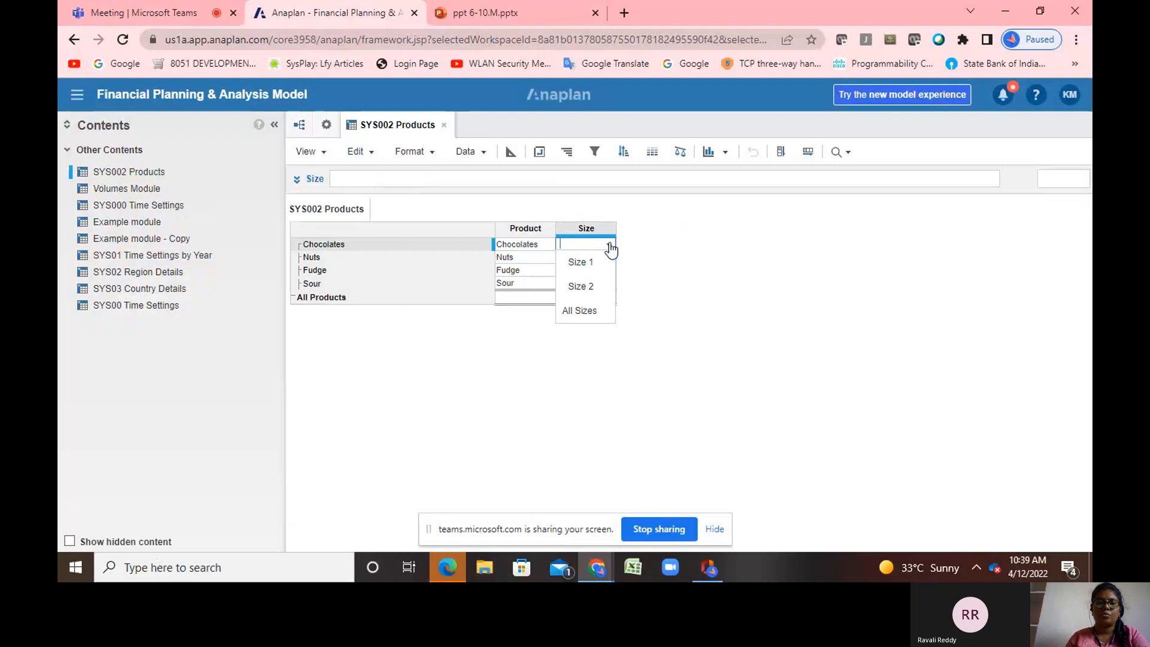
click(601, 262)
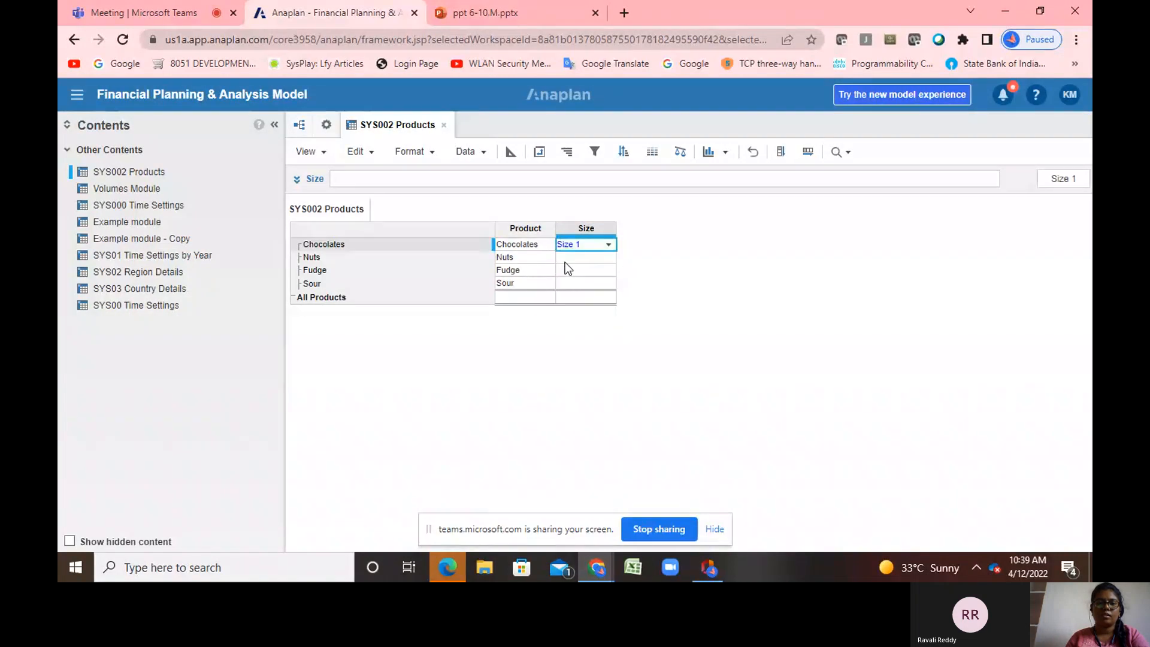
click(580, 259)
click(610, 261)
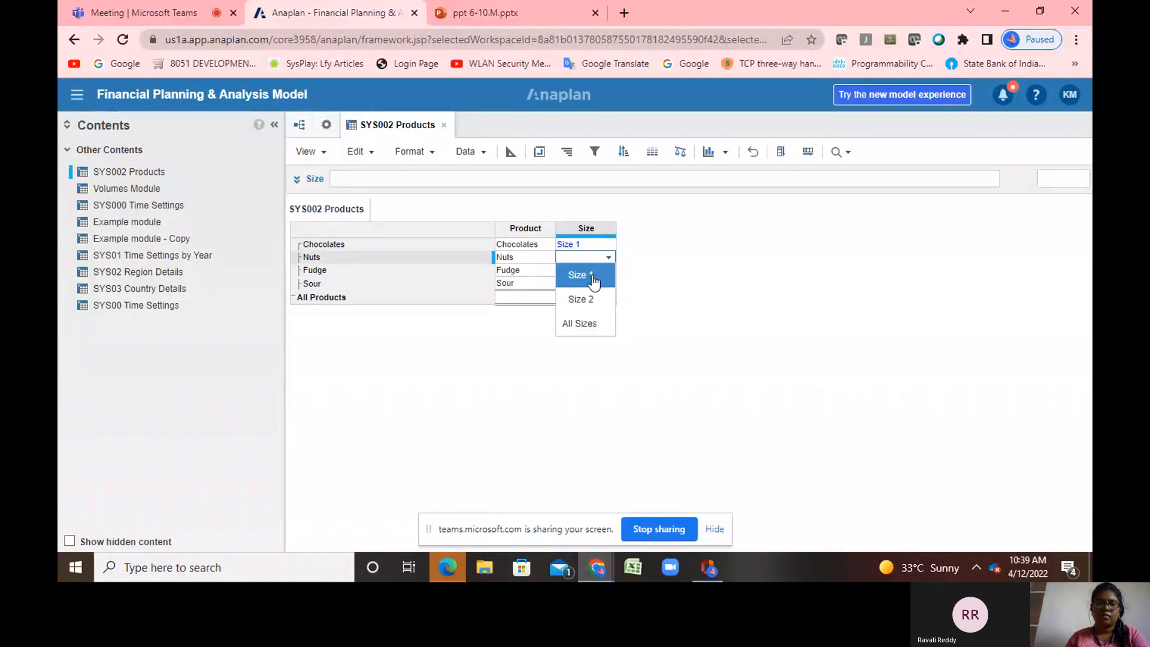
click(592, 275)
Set the Size of both Fudge and Sour to Size 2
click(602, 283)
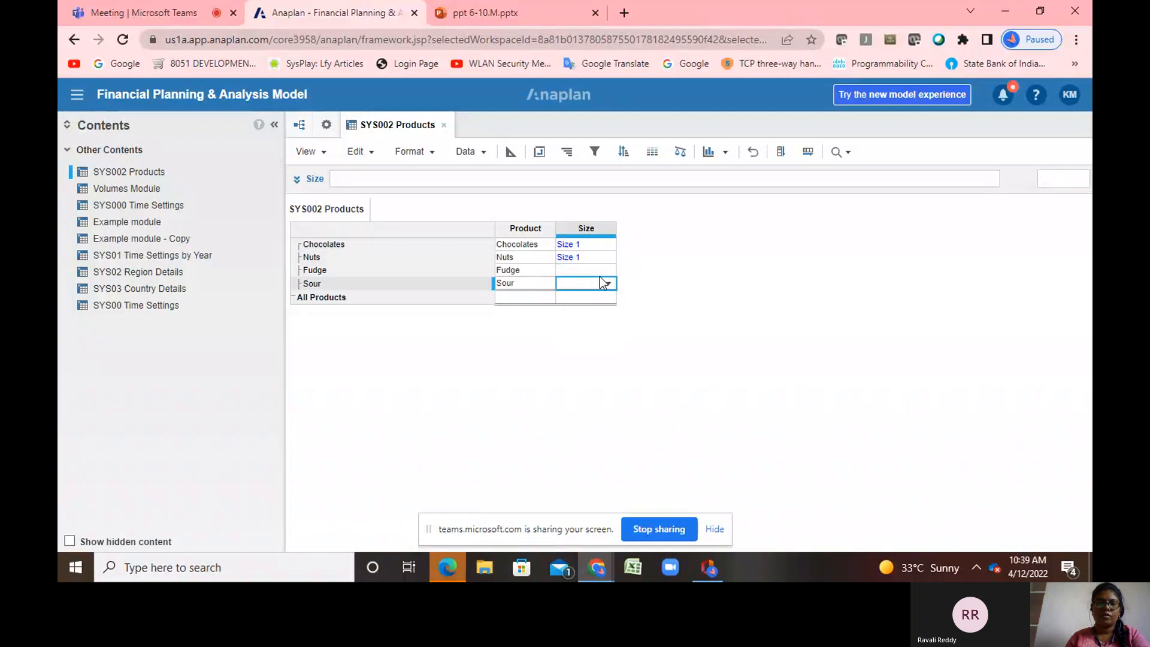
click(597, 271)
click(608, 271)
click(582, 311)
key(ctrl+c)
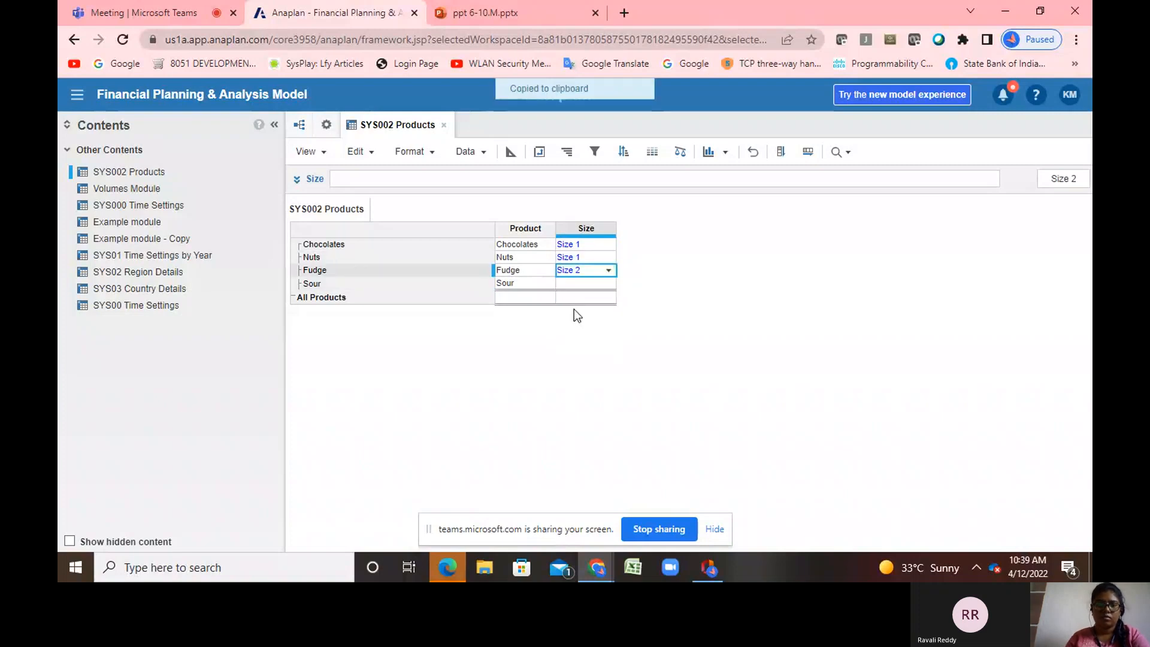
click(574, 285)
key(ctrl+v)
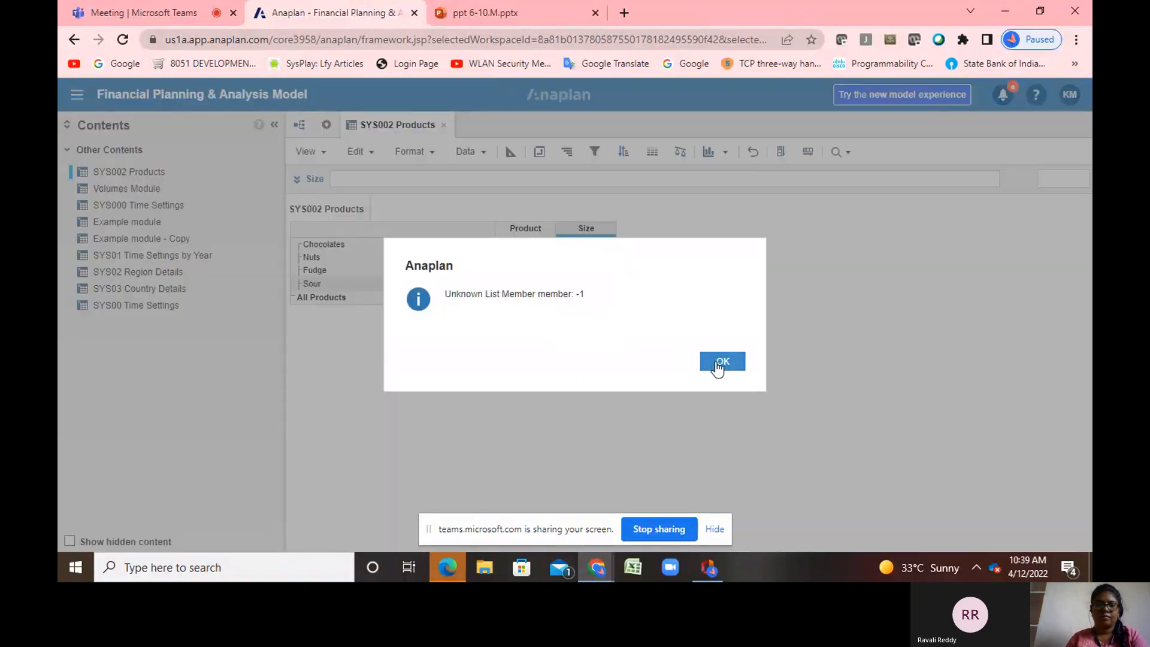
click(718, 365)
click(608, 289)
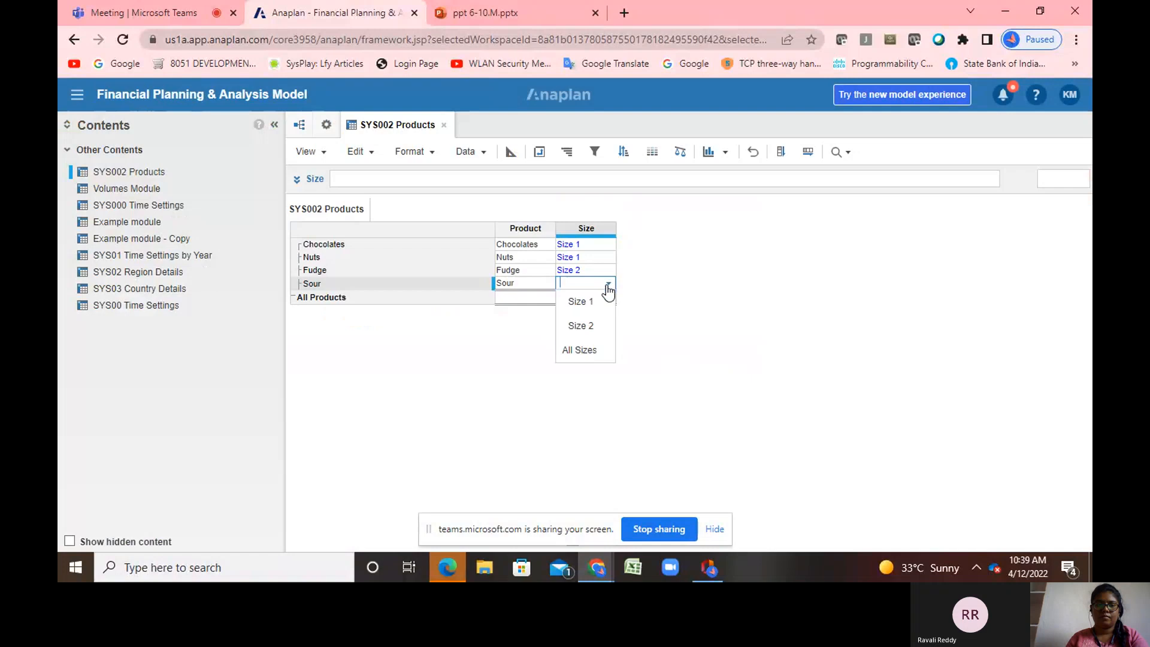
click(584, 327)
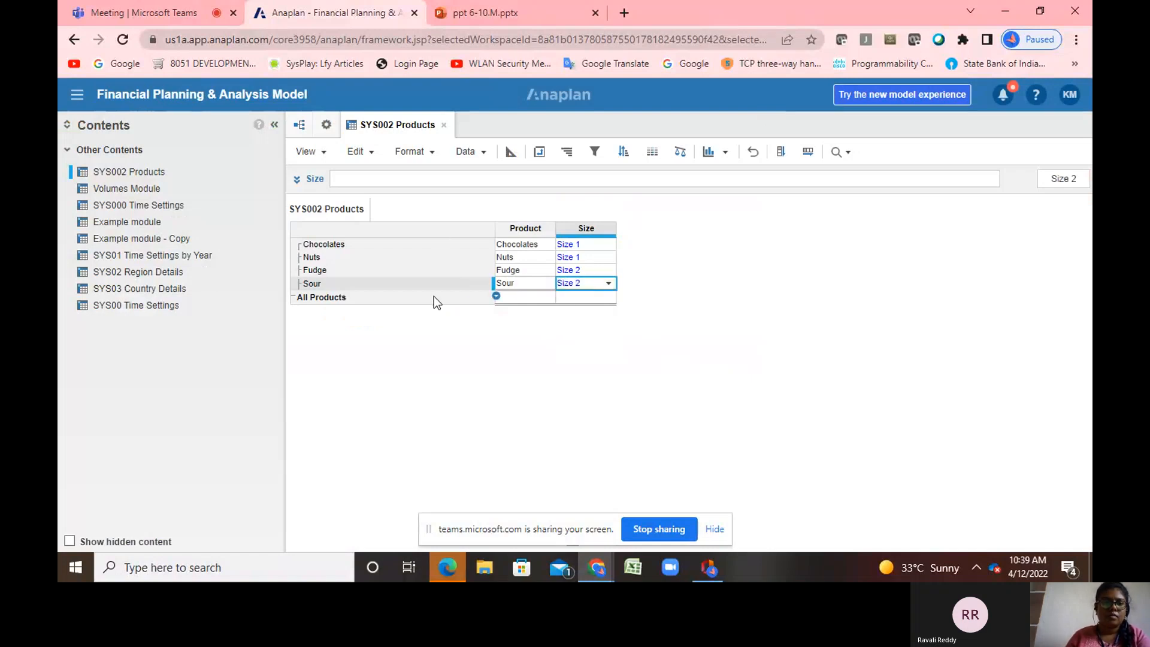
Start a new module from the model settings and name it Product Sales
click(326, 125)
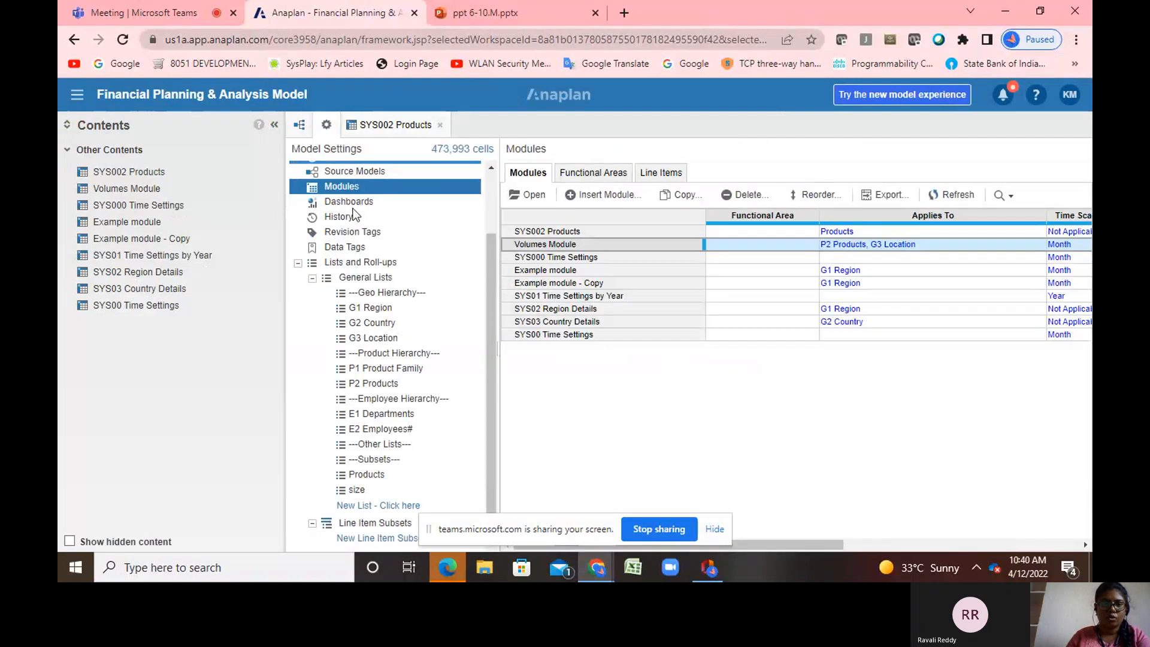
click(566, 232)
click(601, 196)
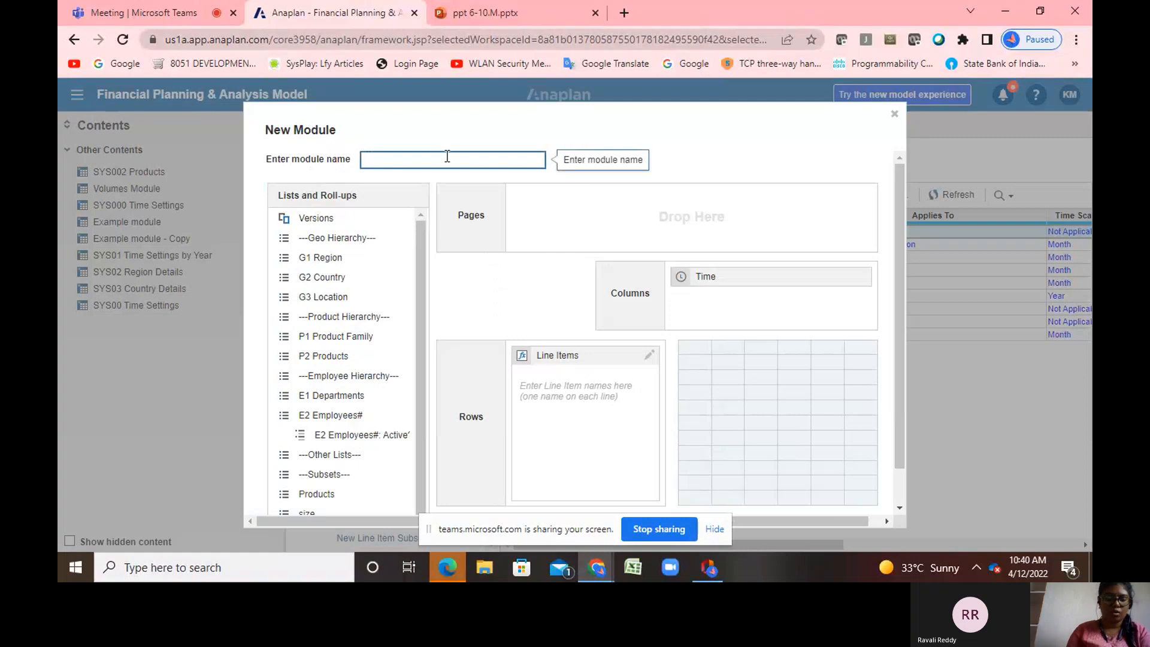
text(P)
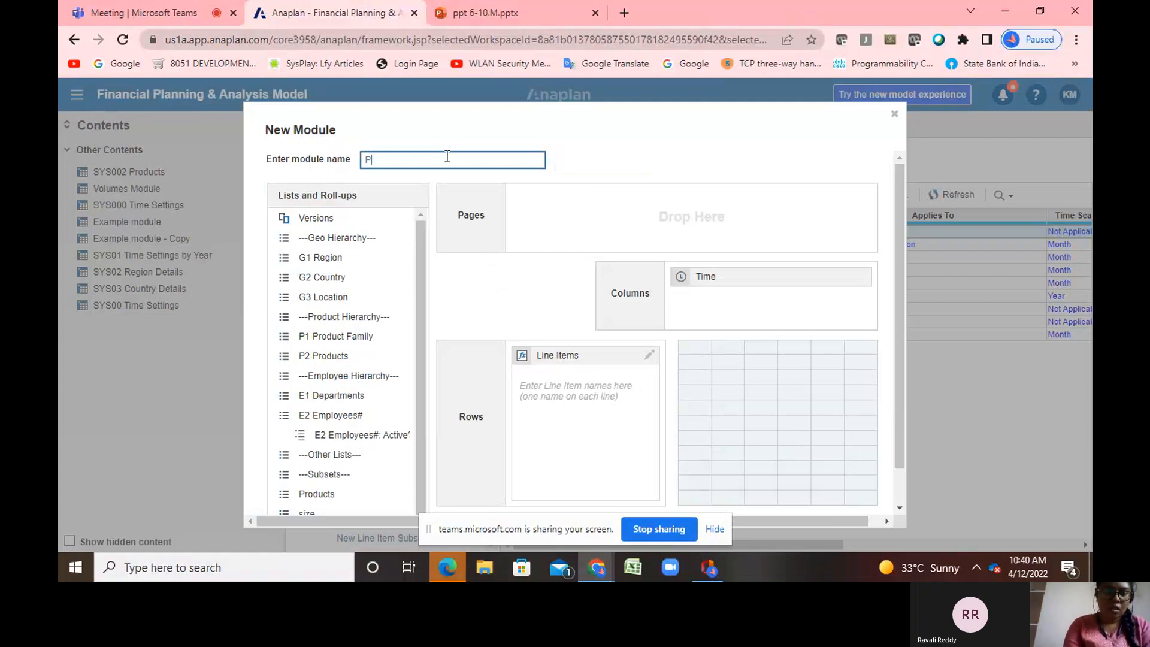
text(roduct Sa)
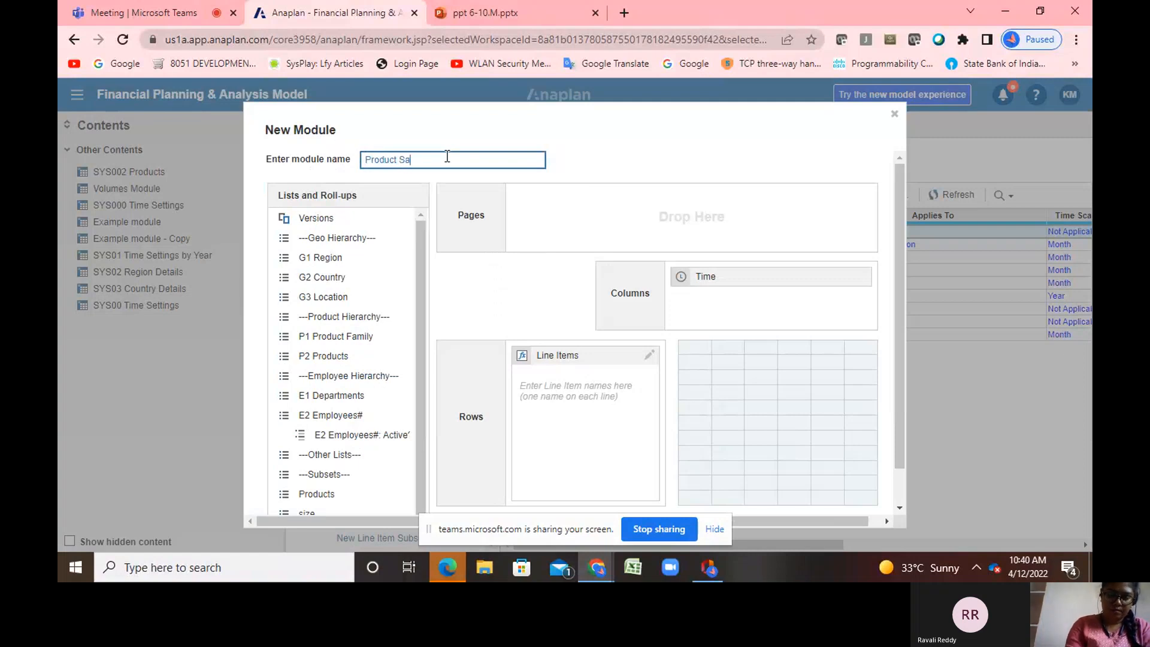
text(les)
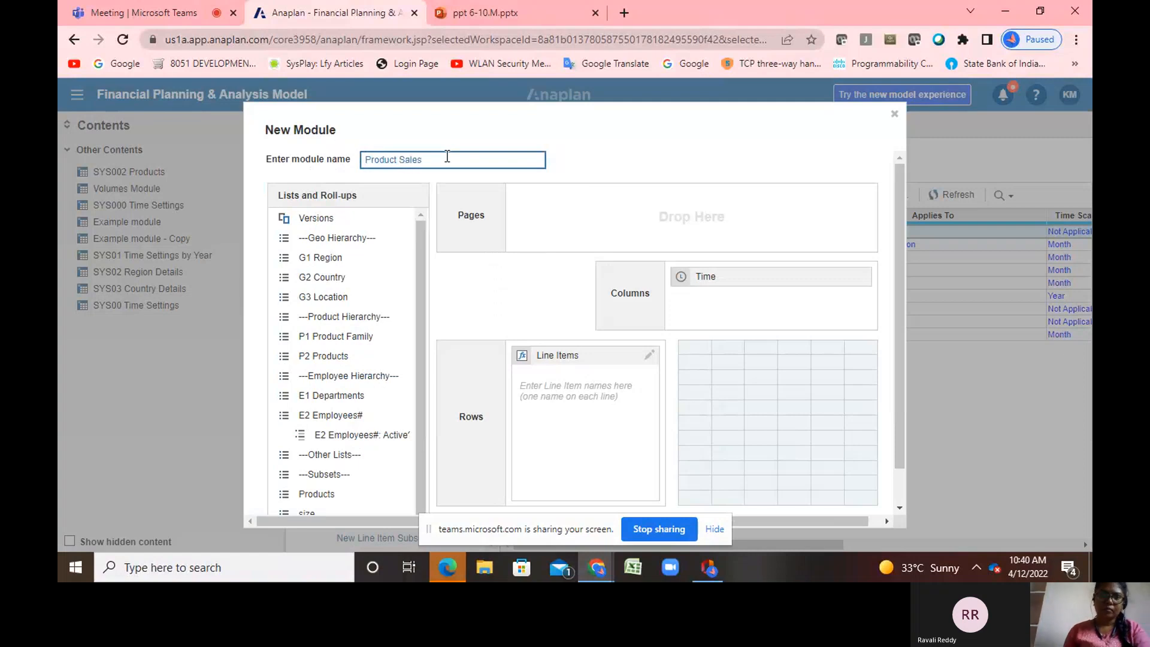
Replace Time with the Products list on the new module's columns and enter Sales as the line item
click(754, 279)
drag(754, 282, 318, 360)
scroll(748, 258, down, 1)
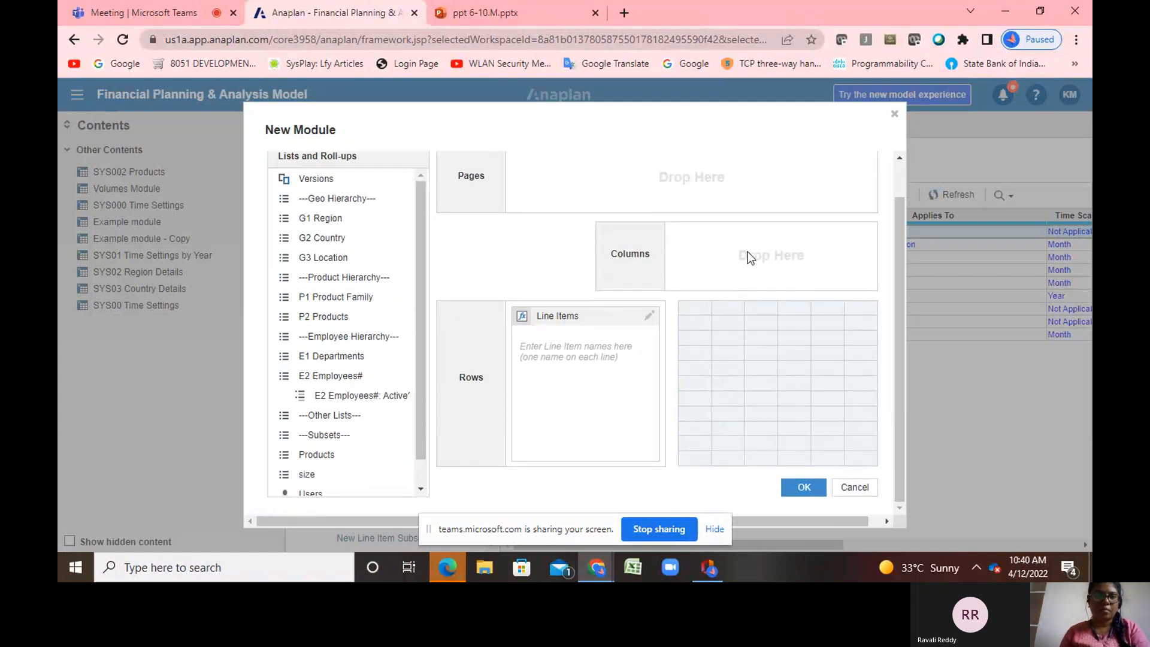
scroll(326, 389, down, 1)
drag(319, 427, 758, 258)
scroll(617, 329, up, 1)
click(555, 387)
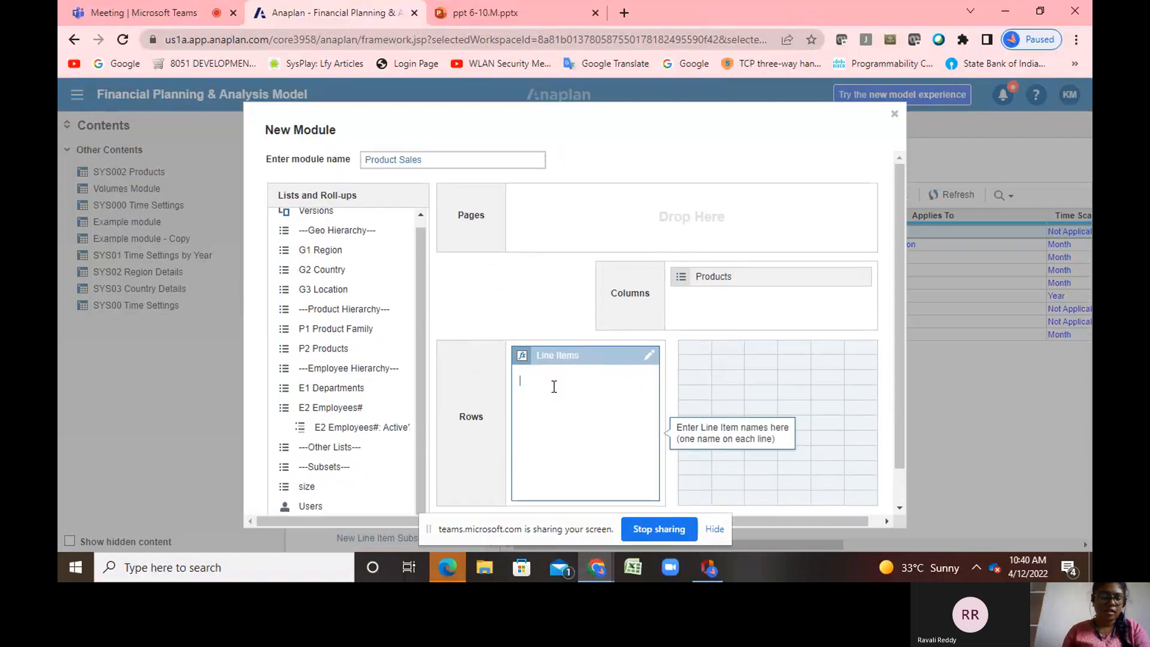
text(Sales)
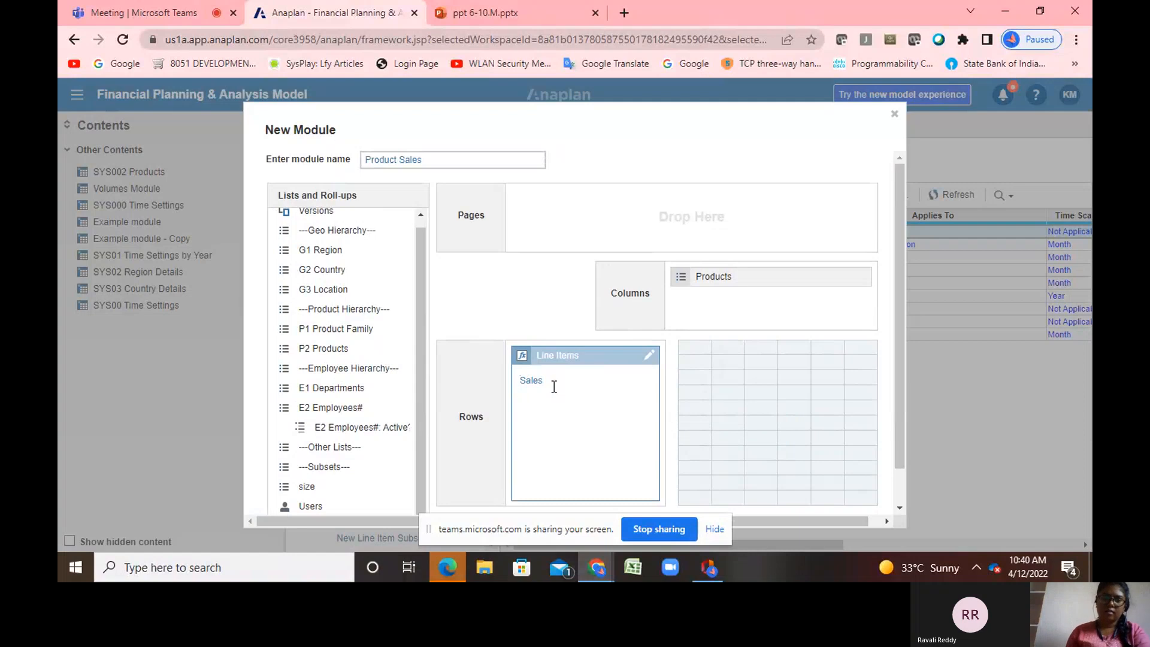
Swap the dimensions so Products is on rows and Line Items on columns, and create the module
scroll(598, 385, down, 1)
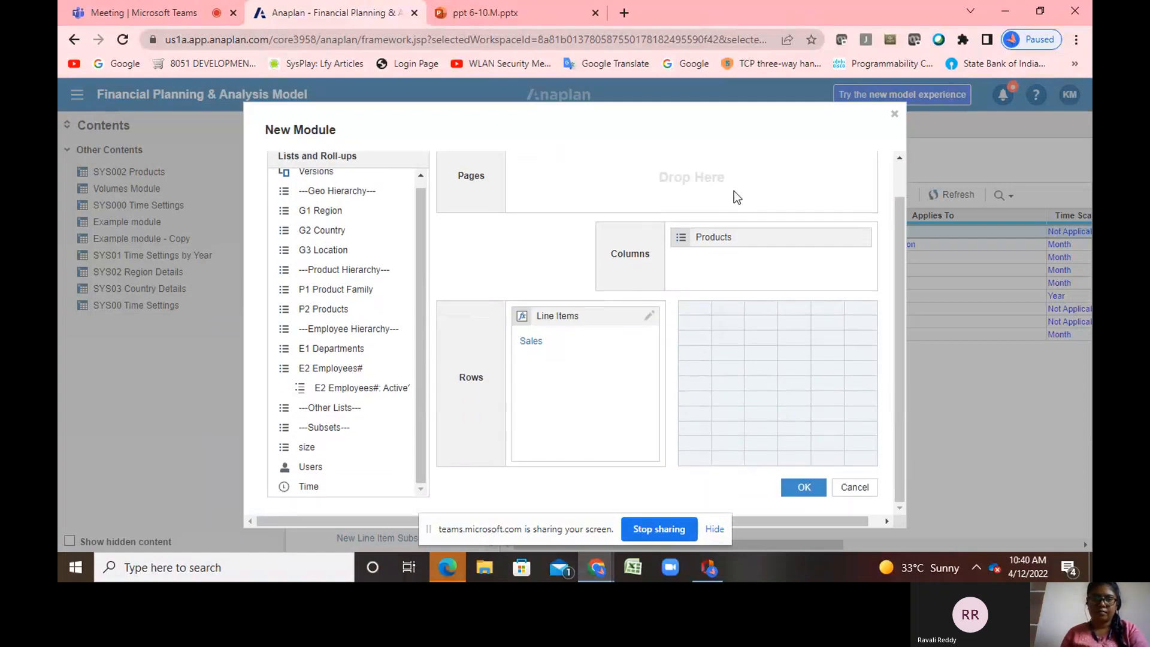
click(720, 237)
drag(720, 238, 575, 318)
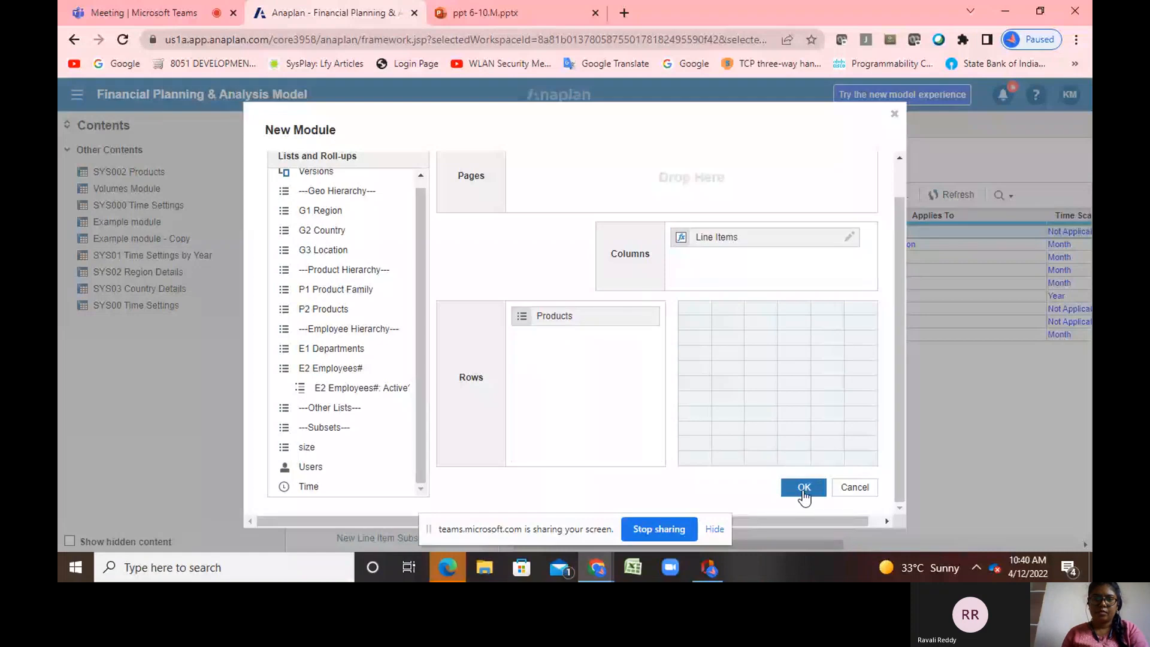
click(805, 487)
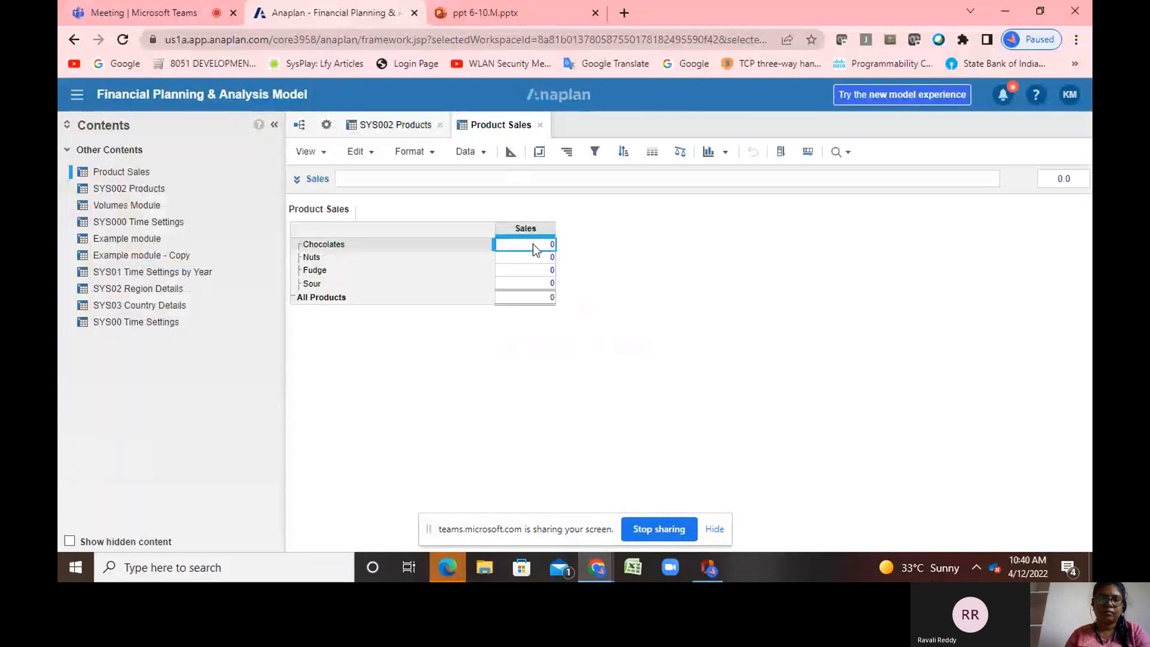
Enter Sales values of 100 for Chocolates, 200 for Nuts, 300 for Fudge and 400 for Sour in the Product Sales grid
click(511, 153)
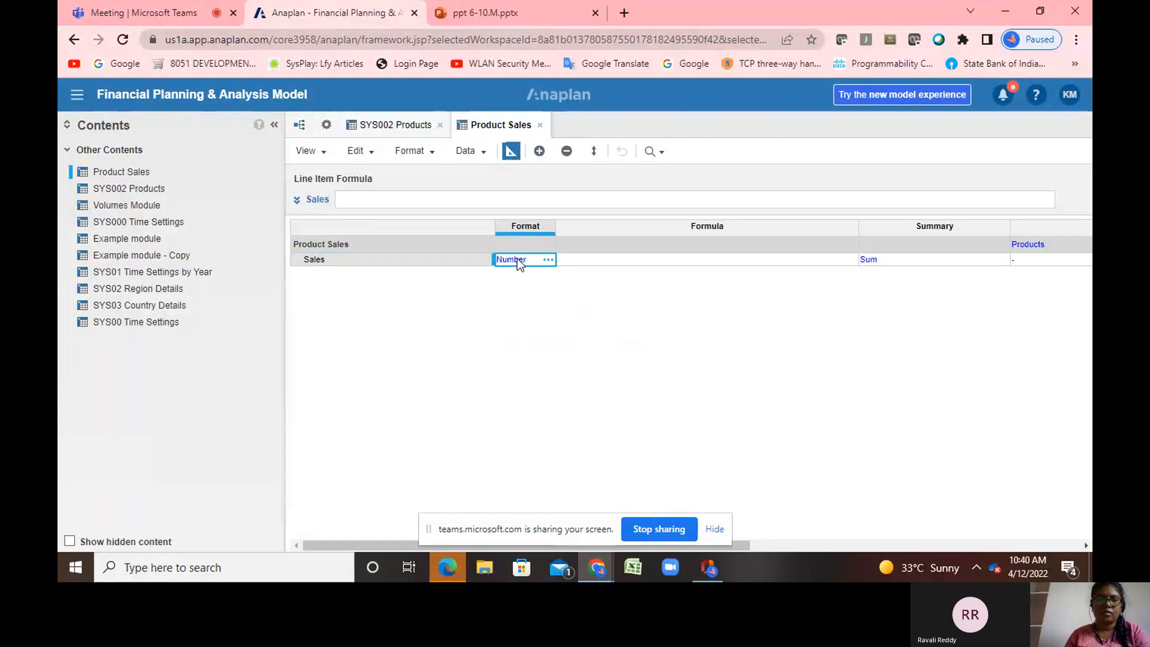
click(511, 152)
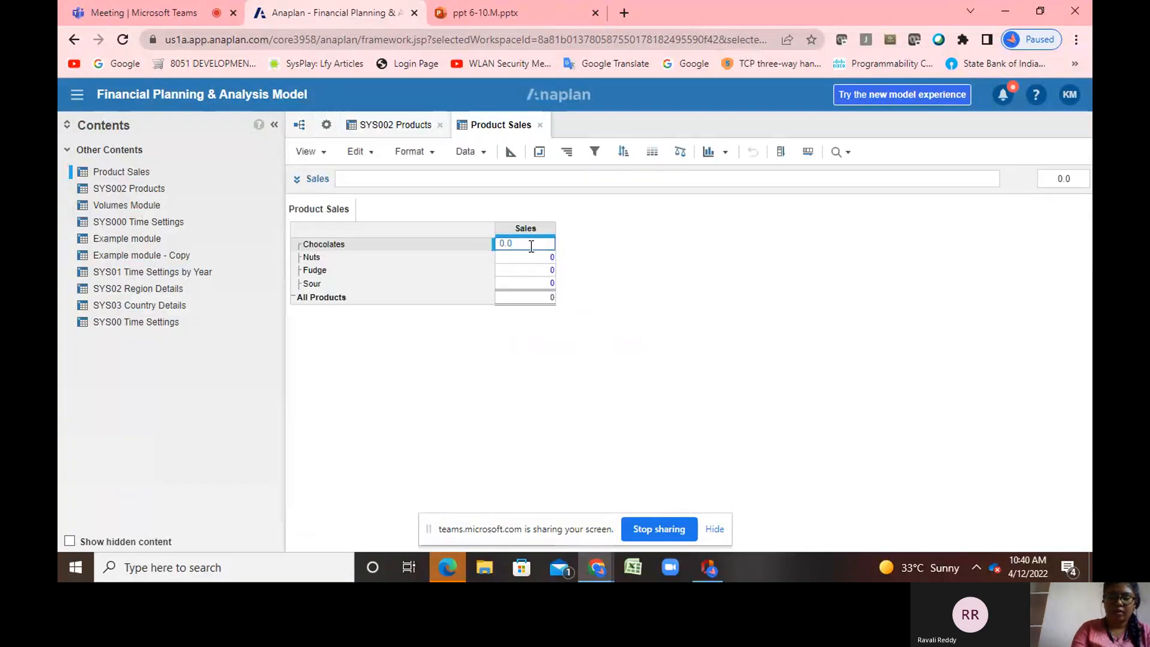
key(BackSpace)
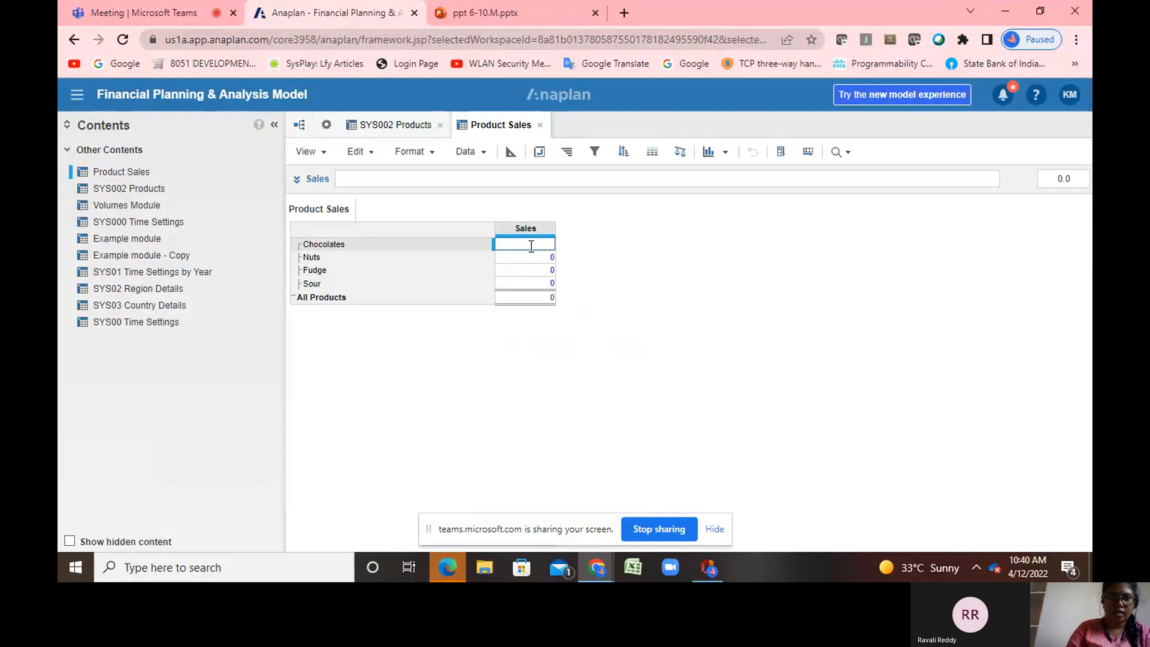
text(100)
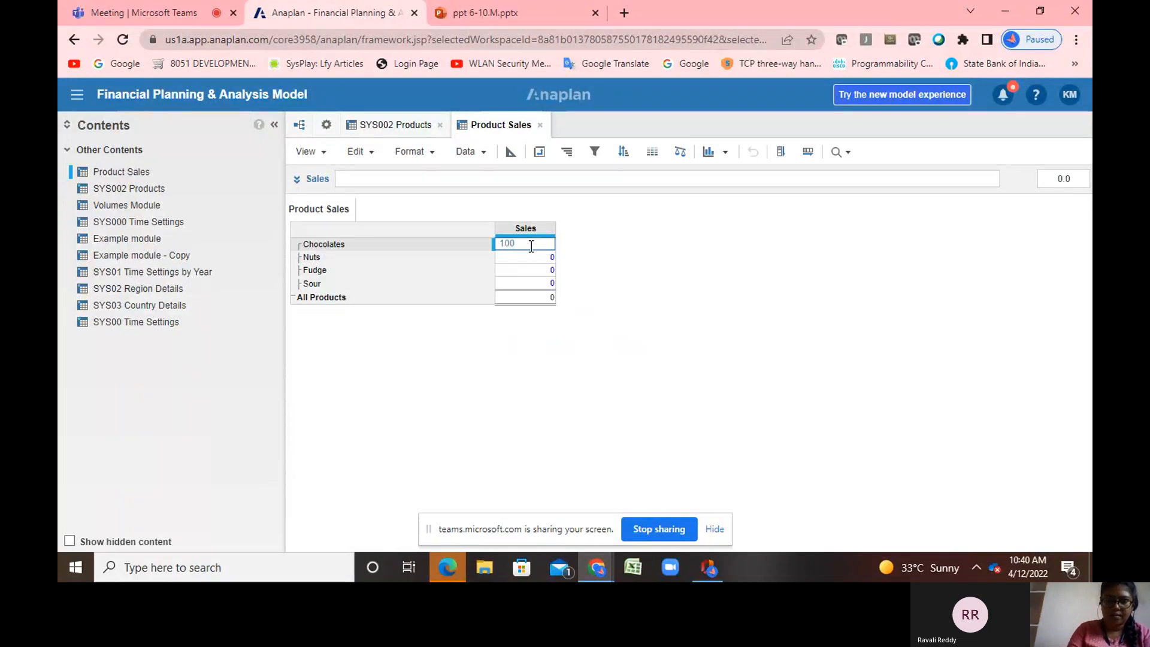
key(Return)
text(200)
key(Return)
text(300)
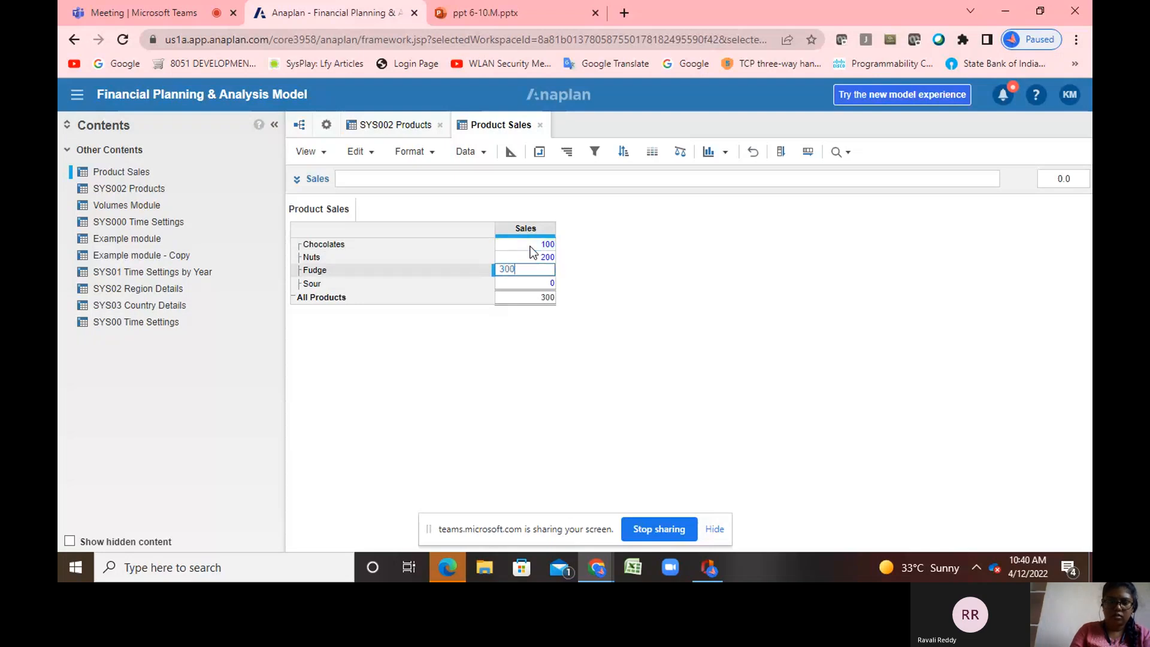
key(Return)
text(4000)
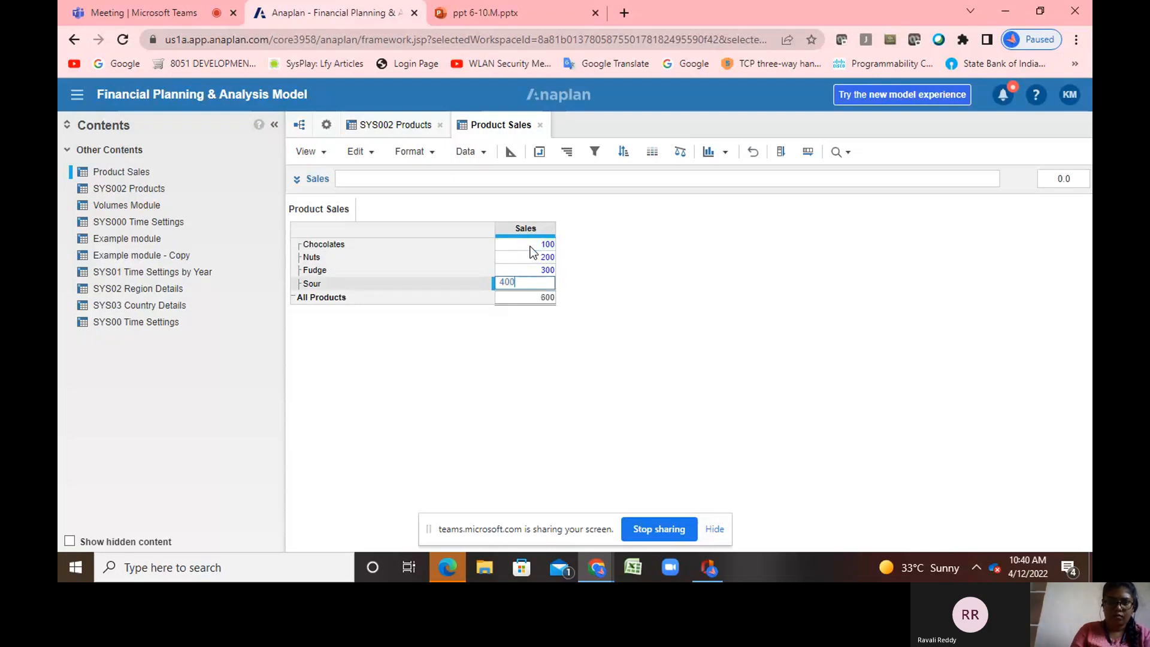
key(BackSpace)
key(Return)
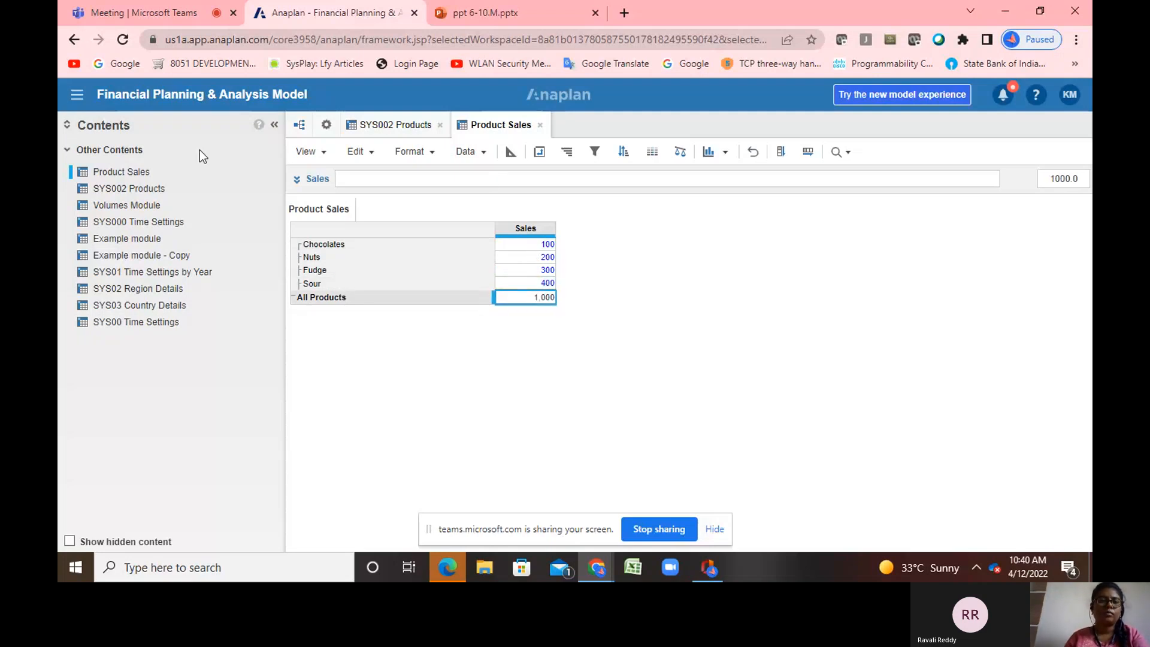
Start a new module from the model's module list and name it Size Sales
click(327, 125)
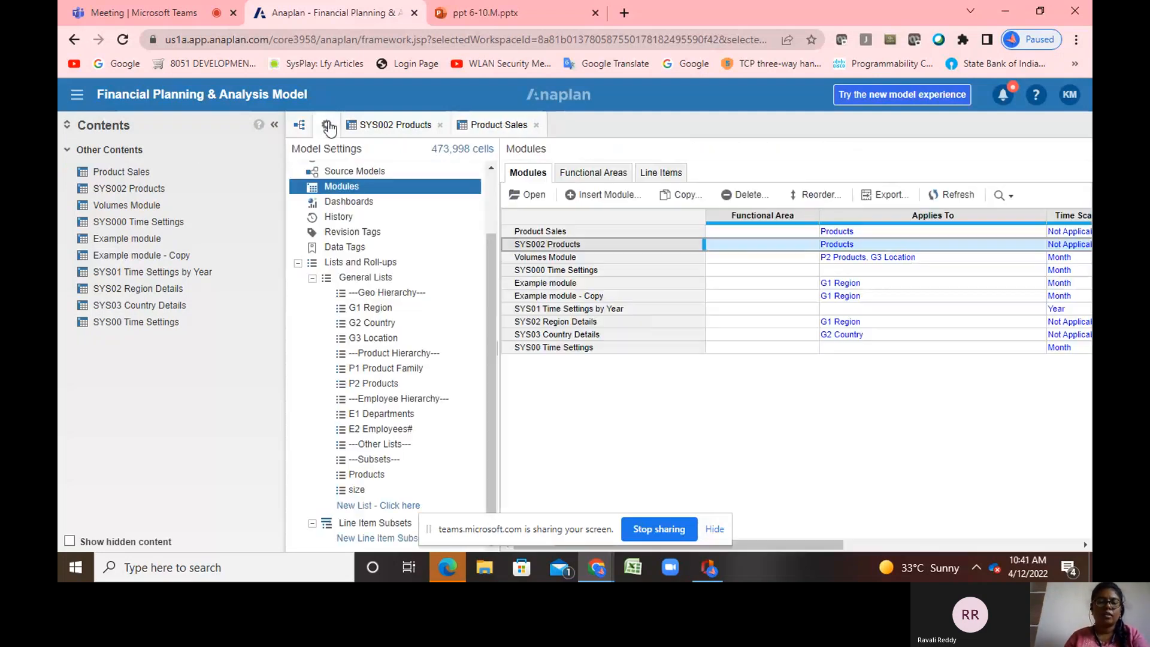
click(578, 232)
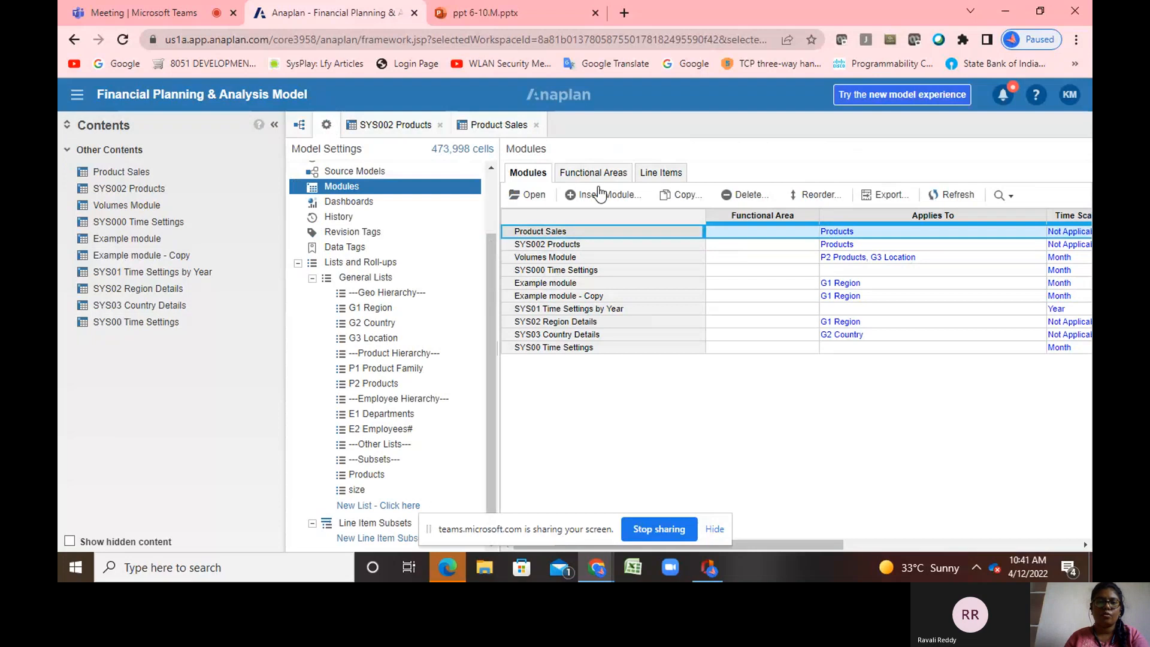
click(600, 195)
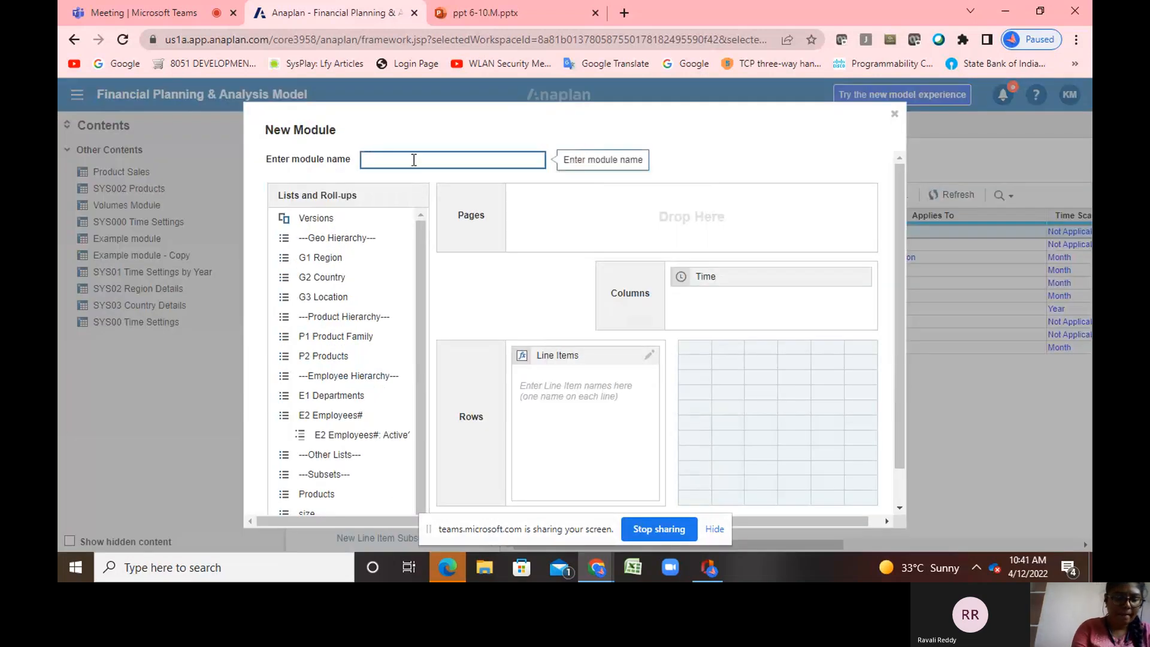
text(Size Sales)
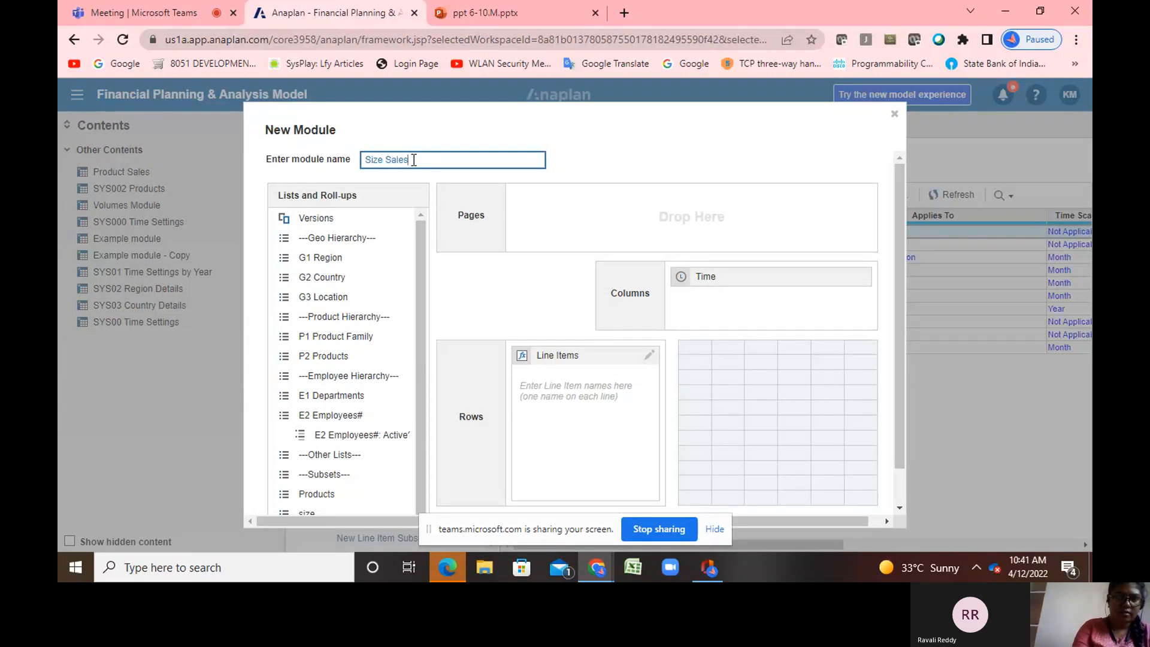
Replace Time with the size list on the new module's columns and enter Sales as the line item
drag(695, 280, 259, 366)
scroll(604, 431, down, 2)
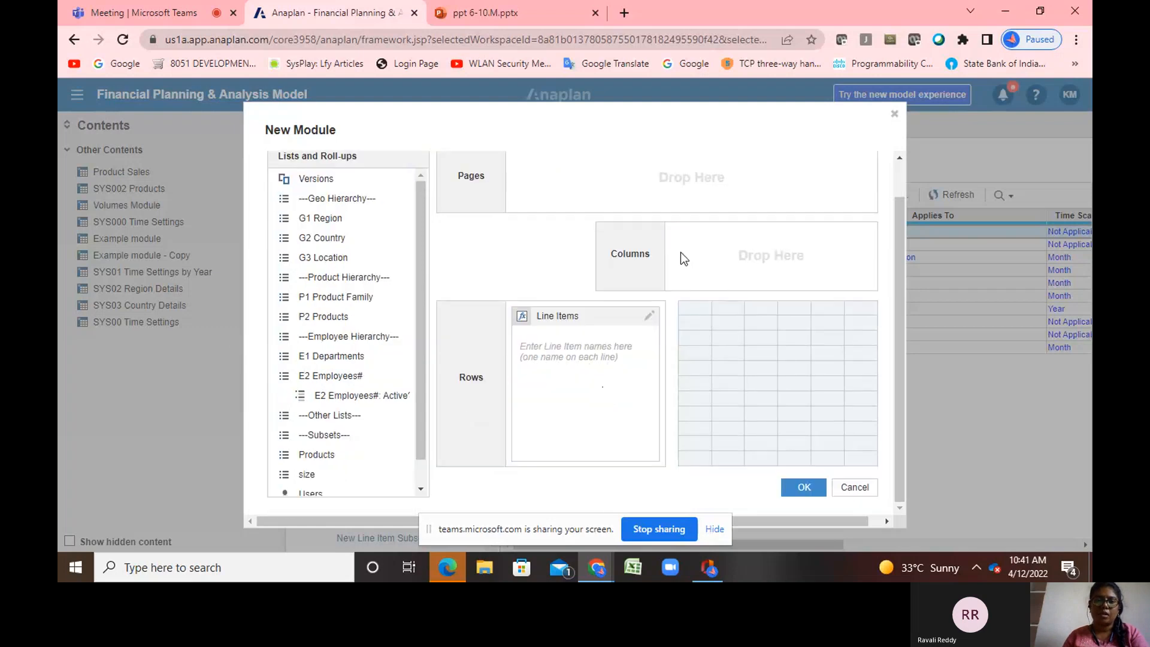
scroll(353, 461, down, 1)
drag(339, 451, 703, 281)
click(531, 358)
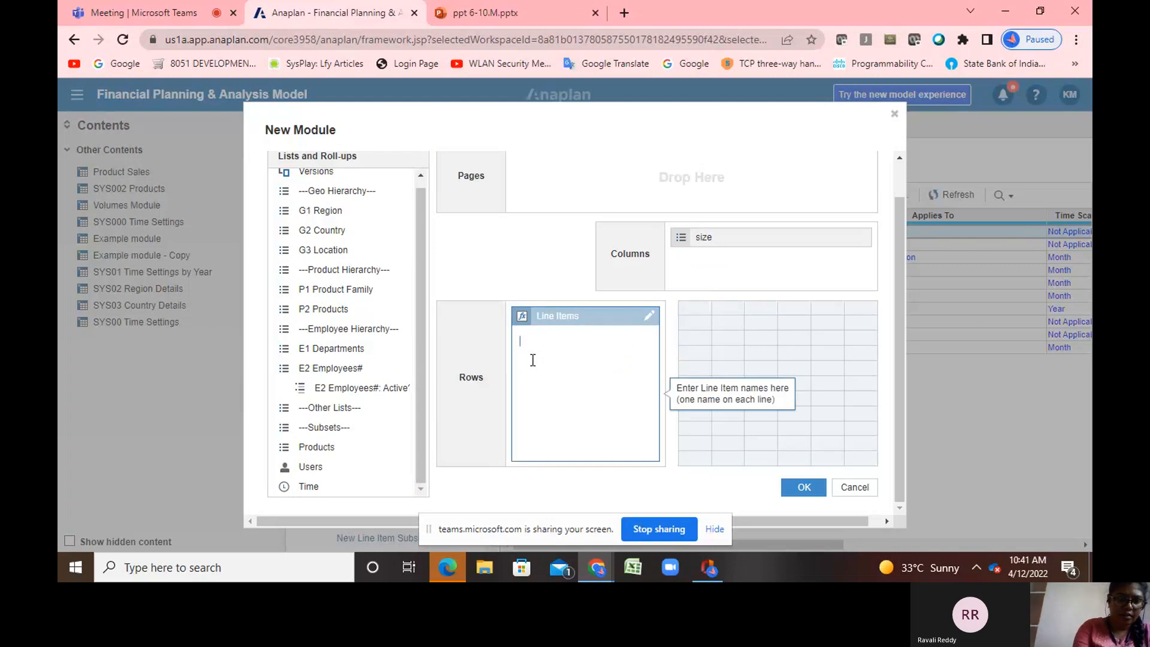
text(Sales)
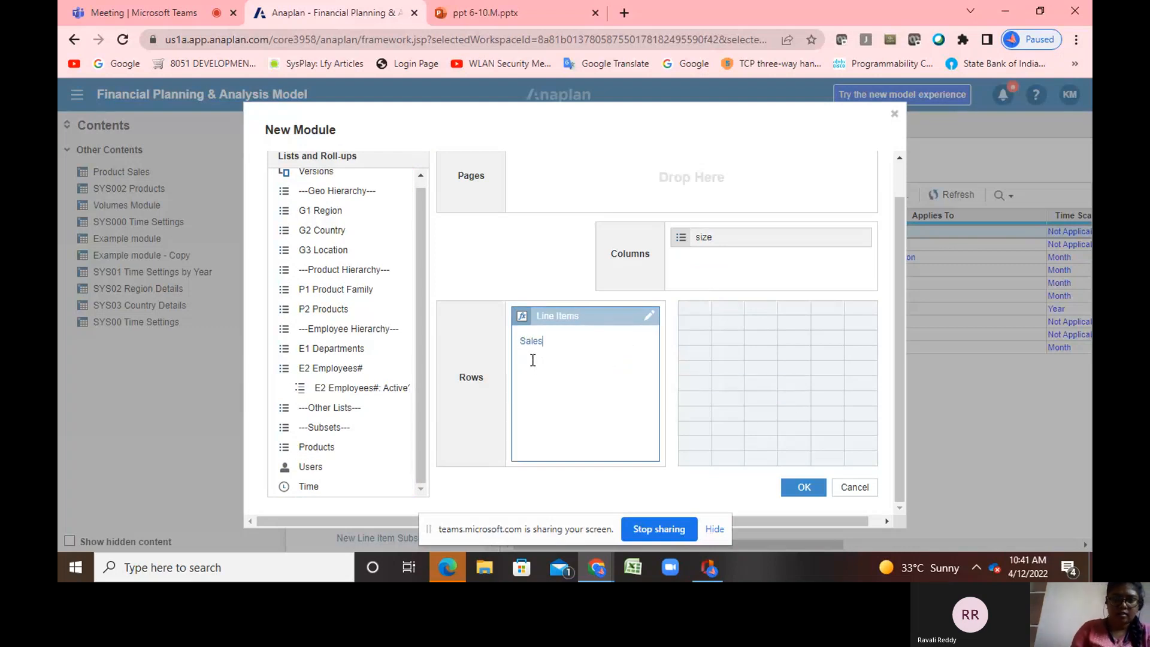
Swap the dimensions so size is on rows and Line Items on columns, and create the Size Sales module
drag(783, 239, 574, 380)
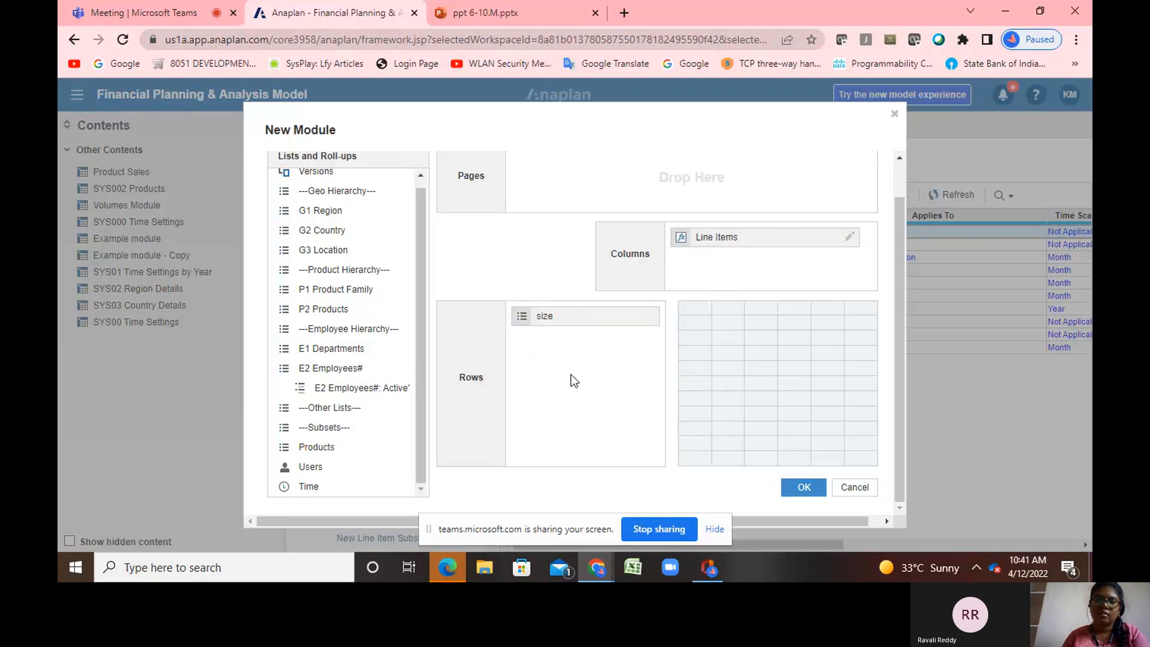
click(812, 489)
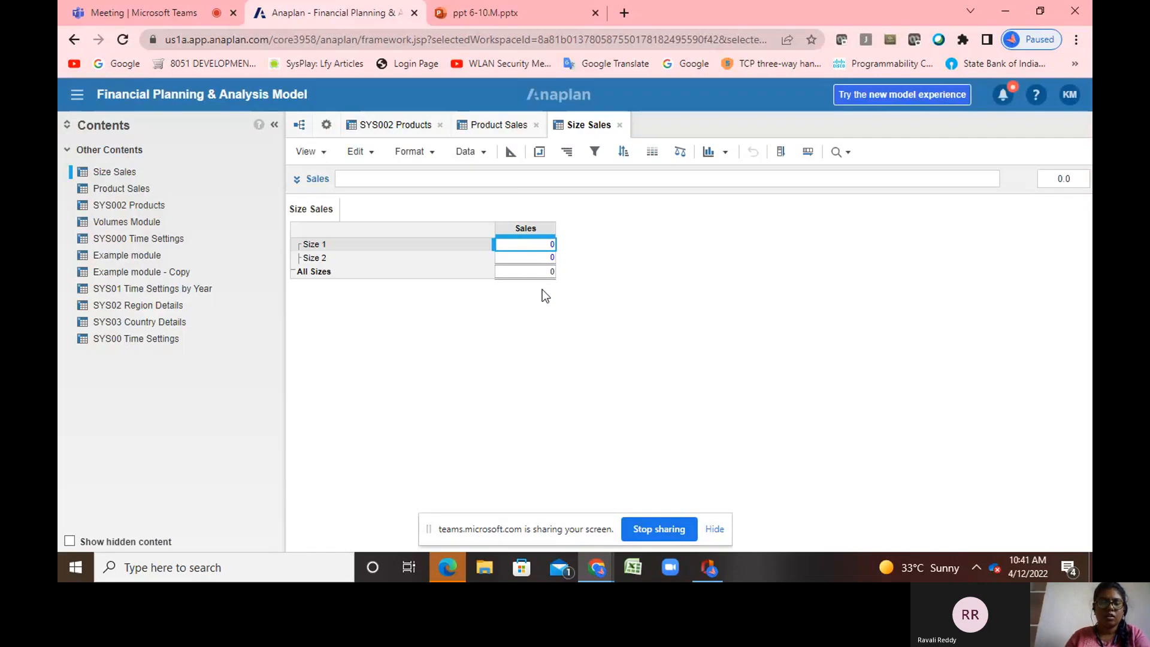
click(511, 152)
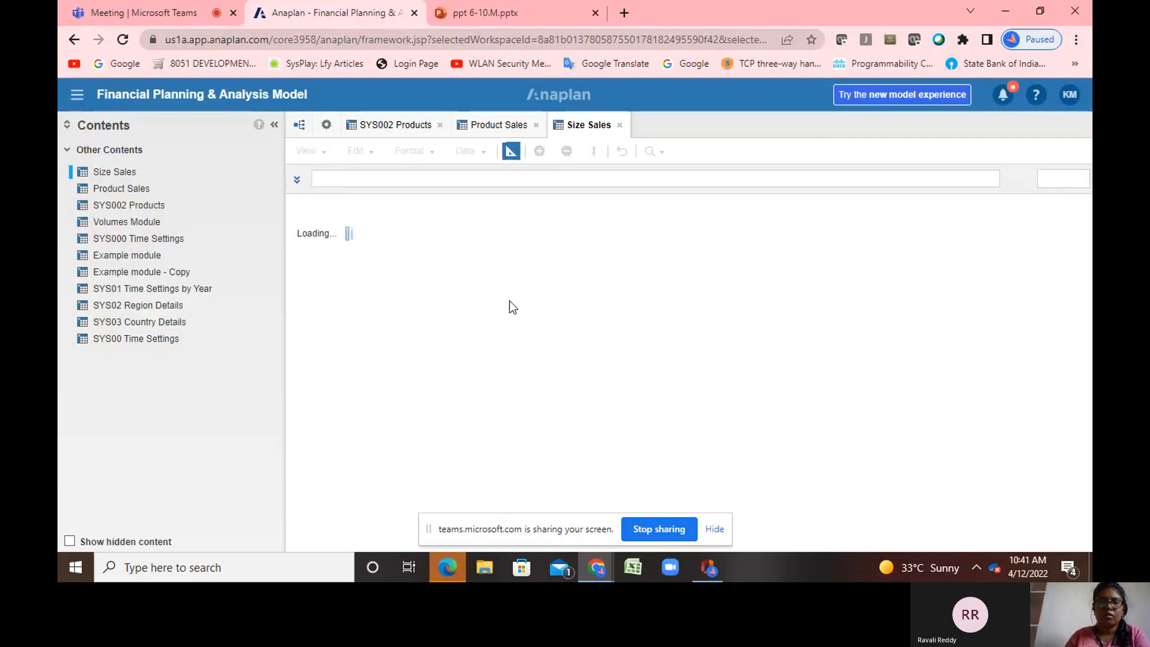
click(511, 157)
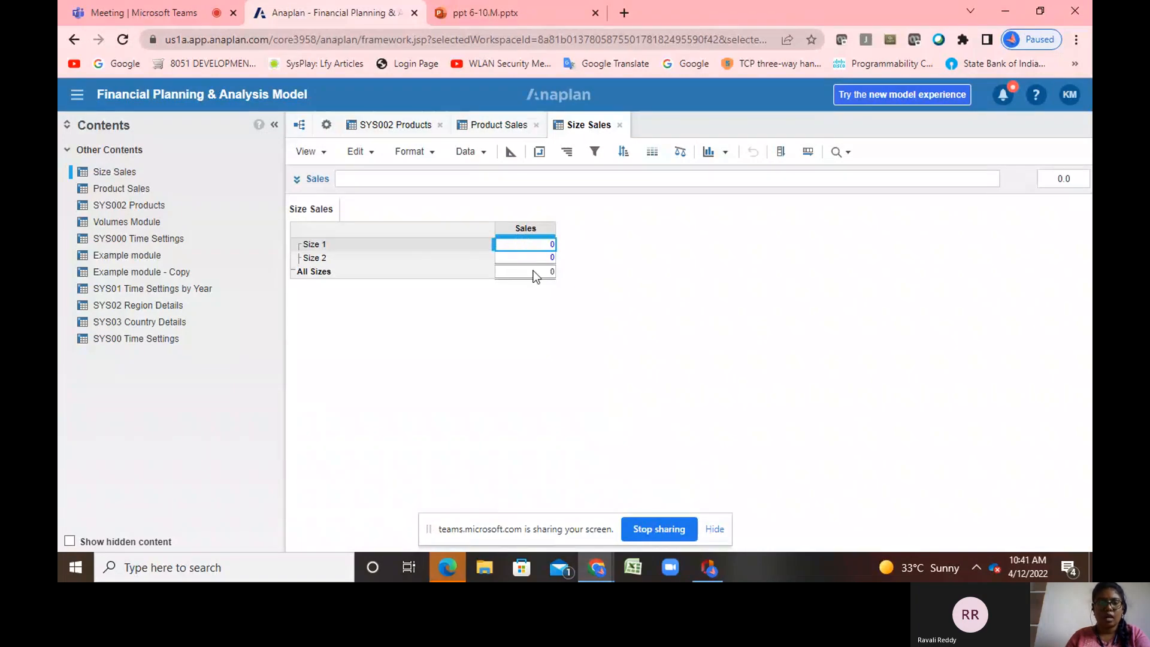
Begin a formula for the Sales line item in Size Sales by referencing the Sales line item of Product Sales
click(527, 231)
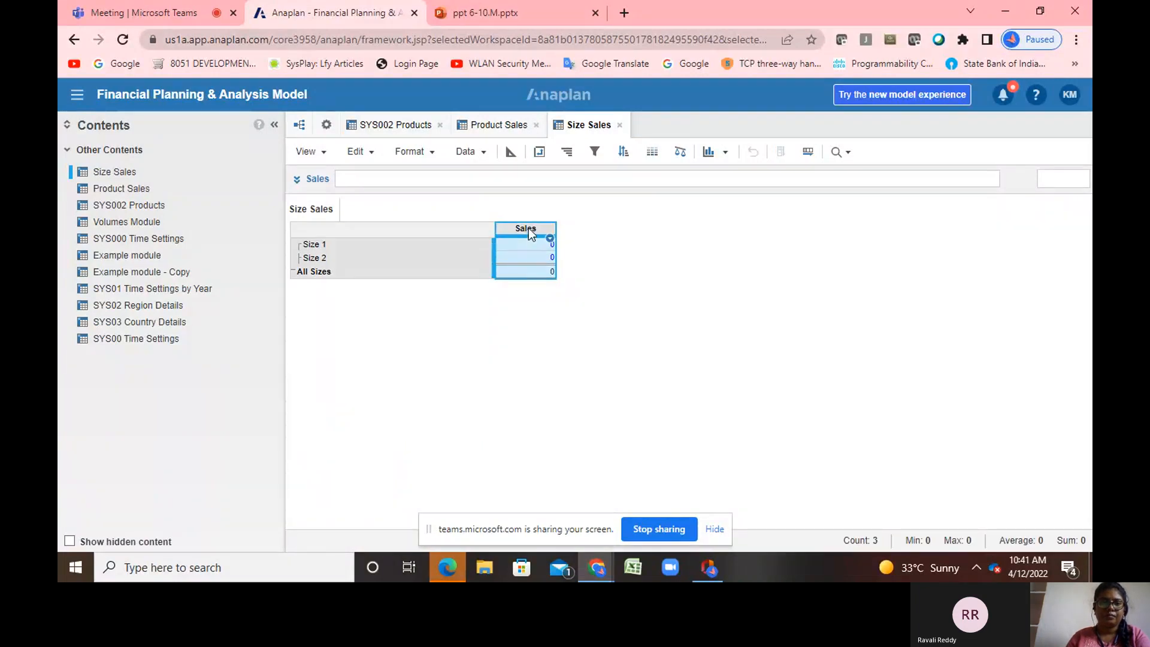
click(367, 179)
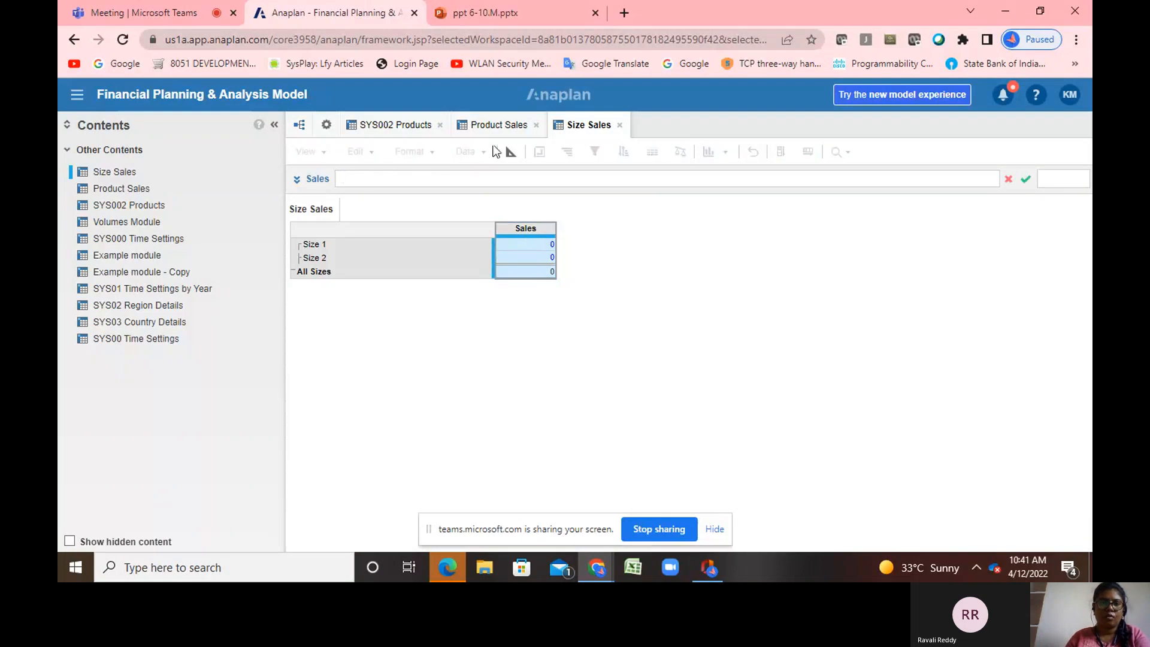
click(493, 126)
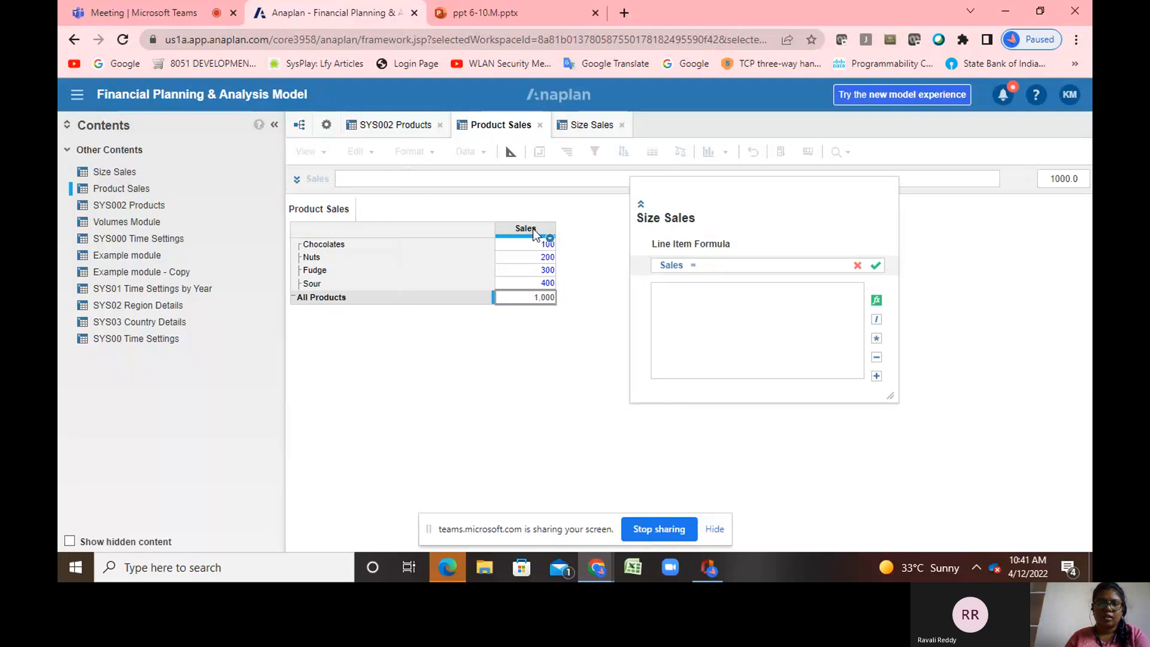
click(532, 229)
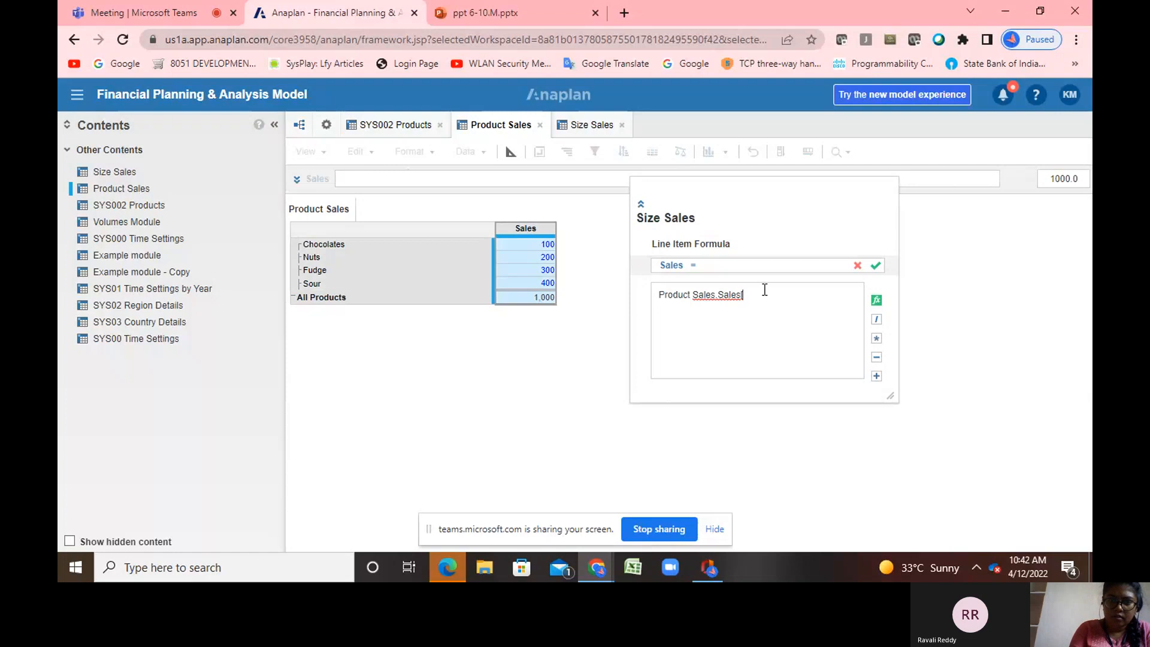
Complete the formula as Product Sales.Sales[SUM: 'SYS002 Products'.Size] and apply it to the Size Sales module
text(S)
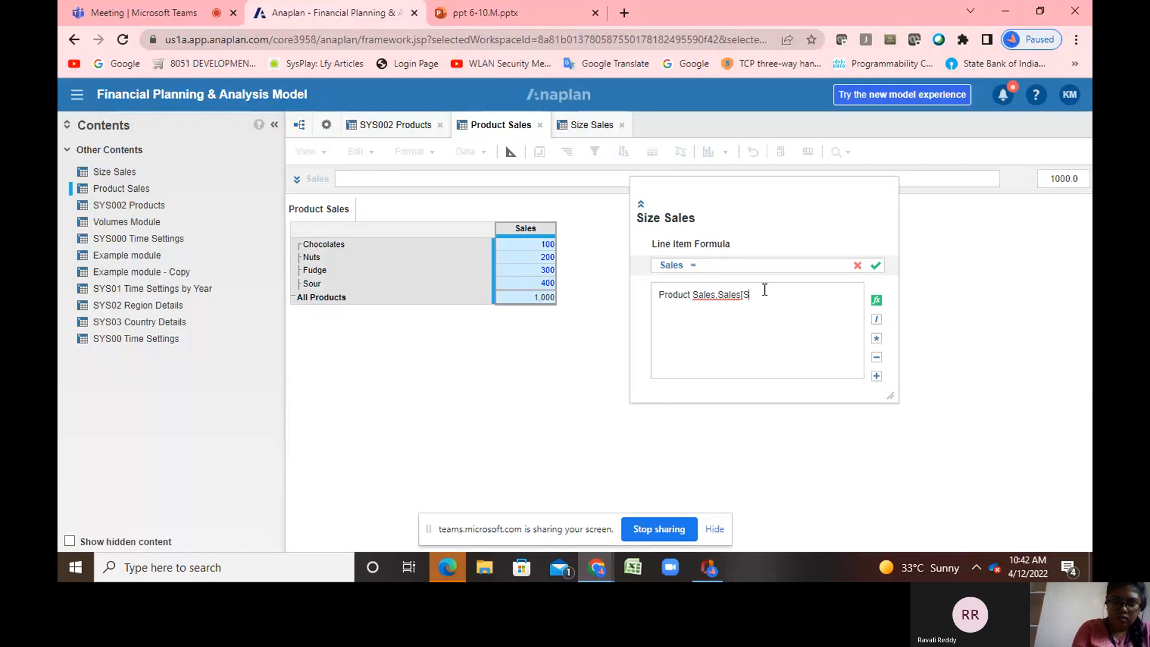
text(um)
key(BackSpace)
key(BackSpace)
text(UM)
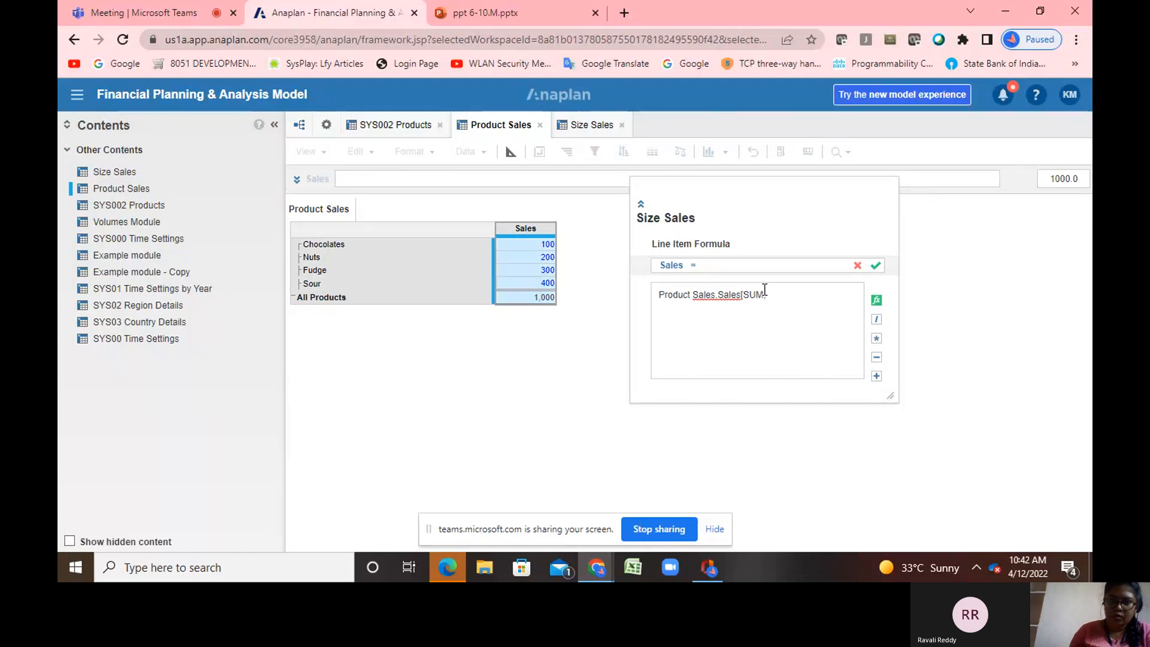
text(:)
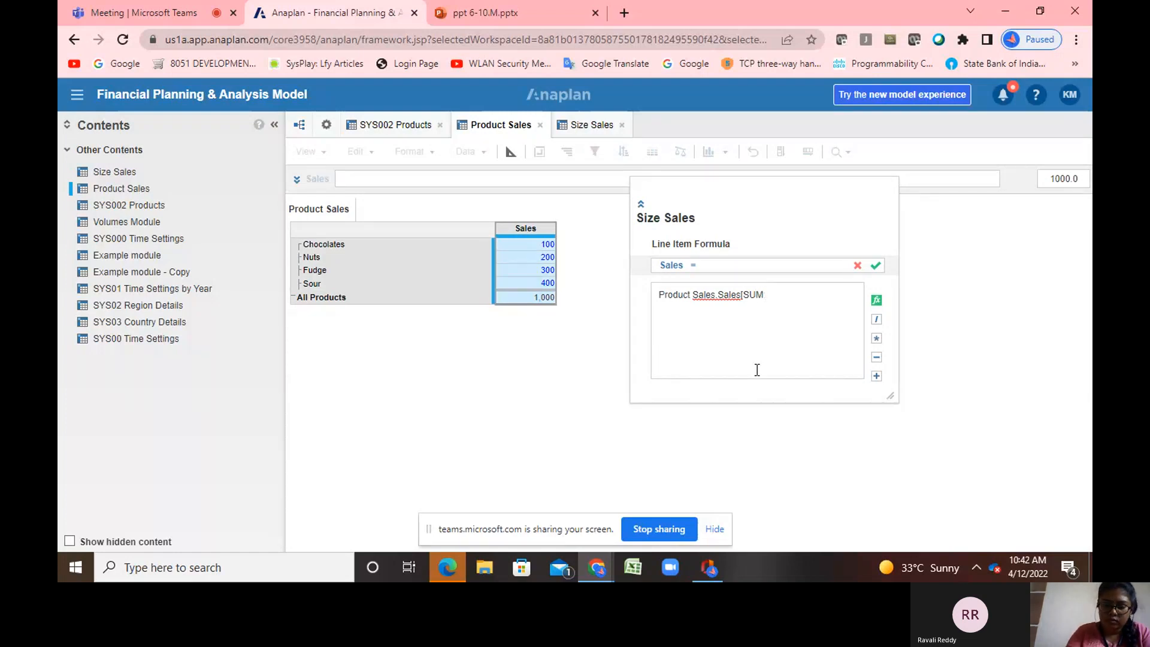
text(::)
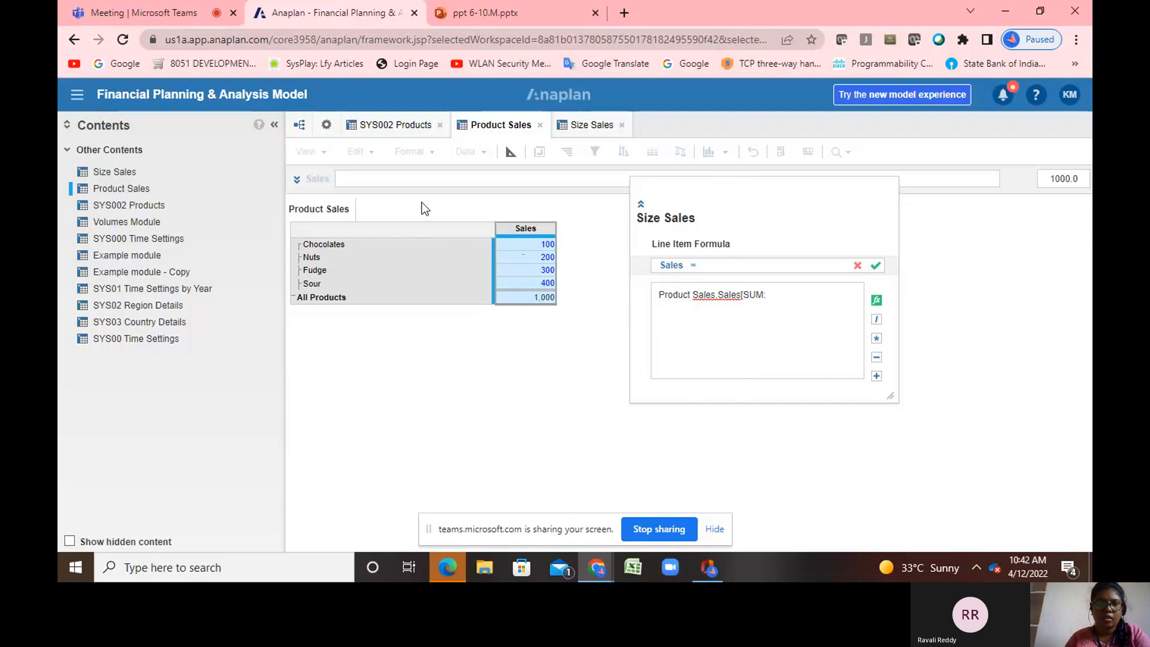
click(397, 127)
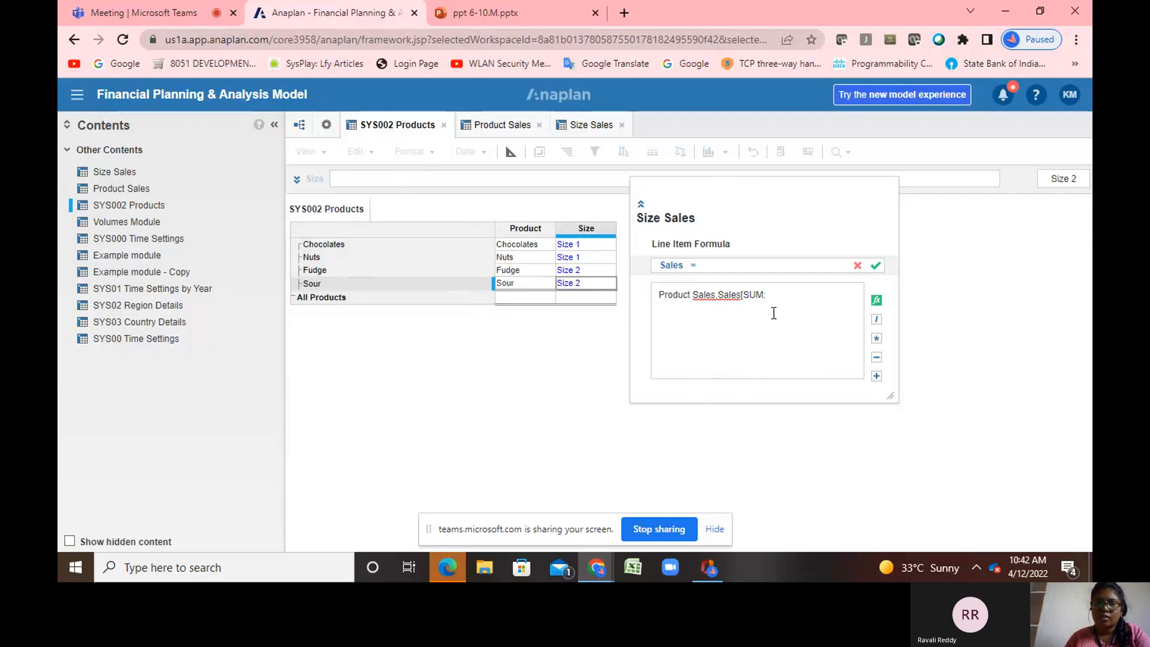
click(589, 228)
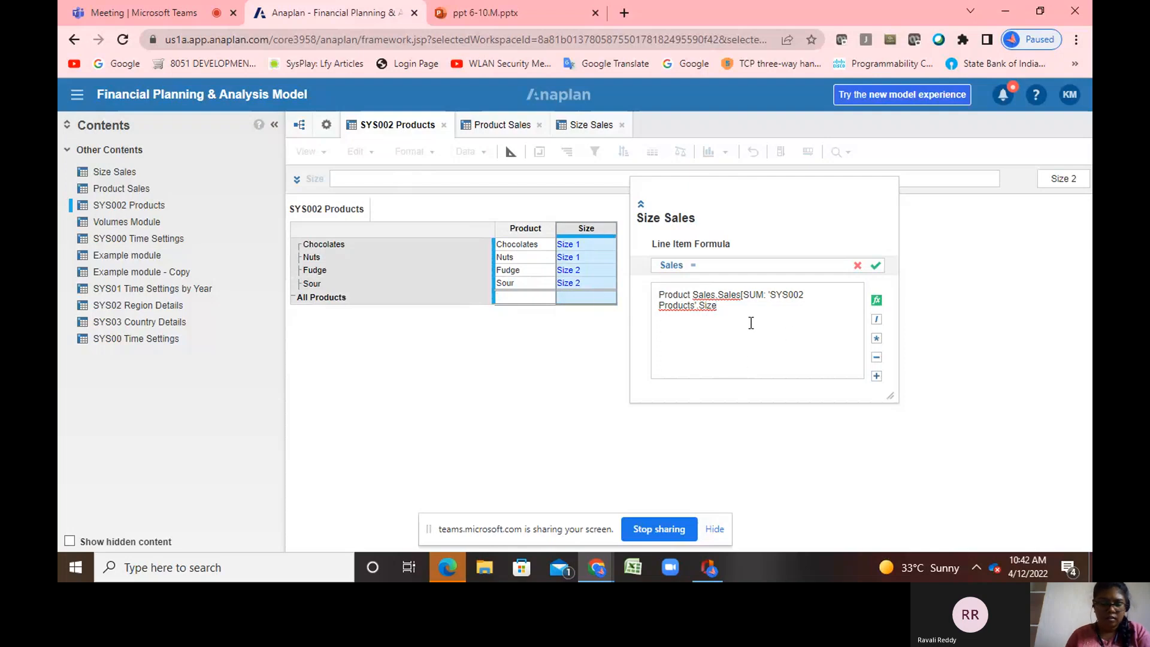
text(])
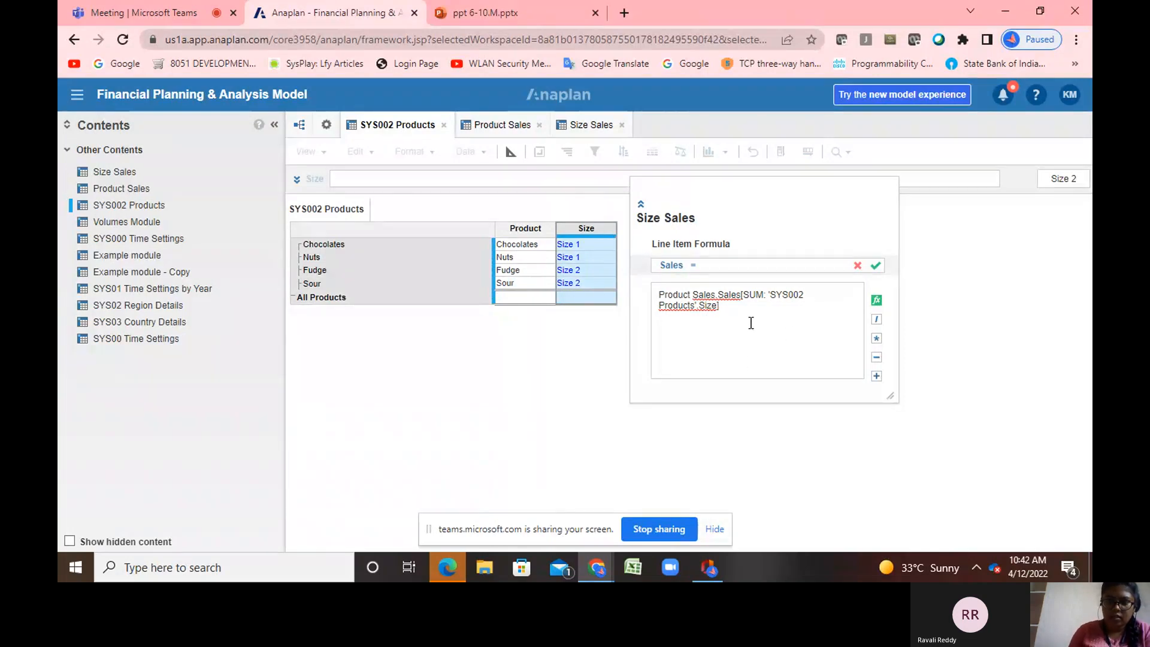
click(596, 126)
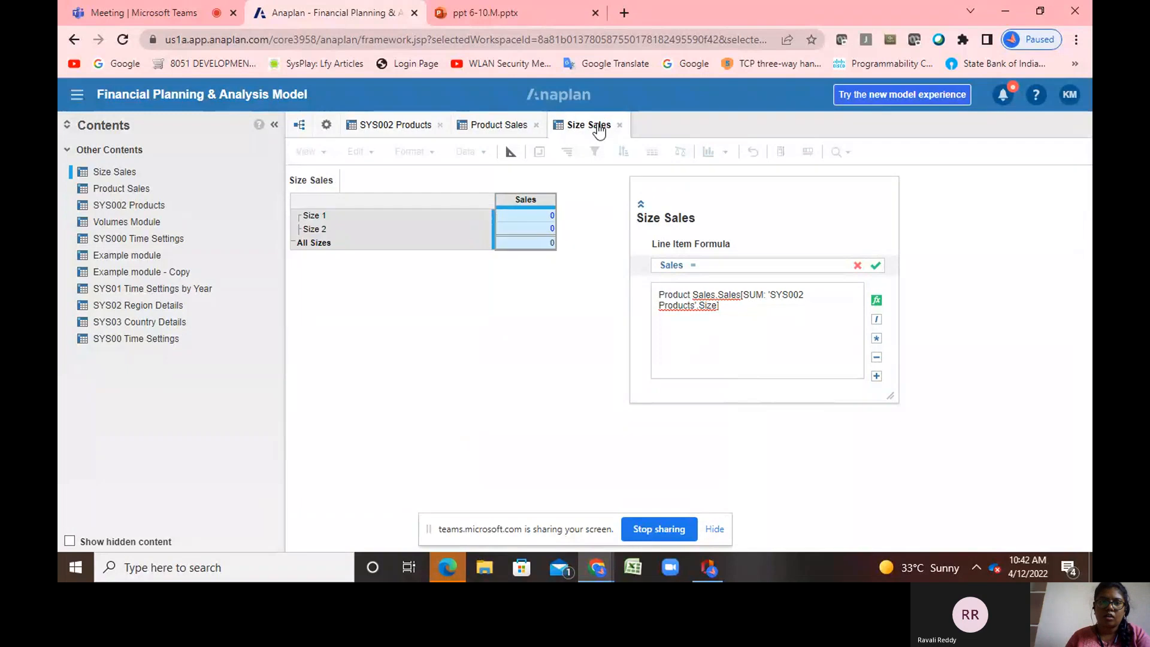
click(875, 265)
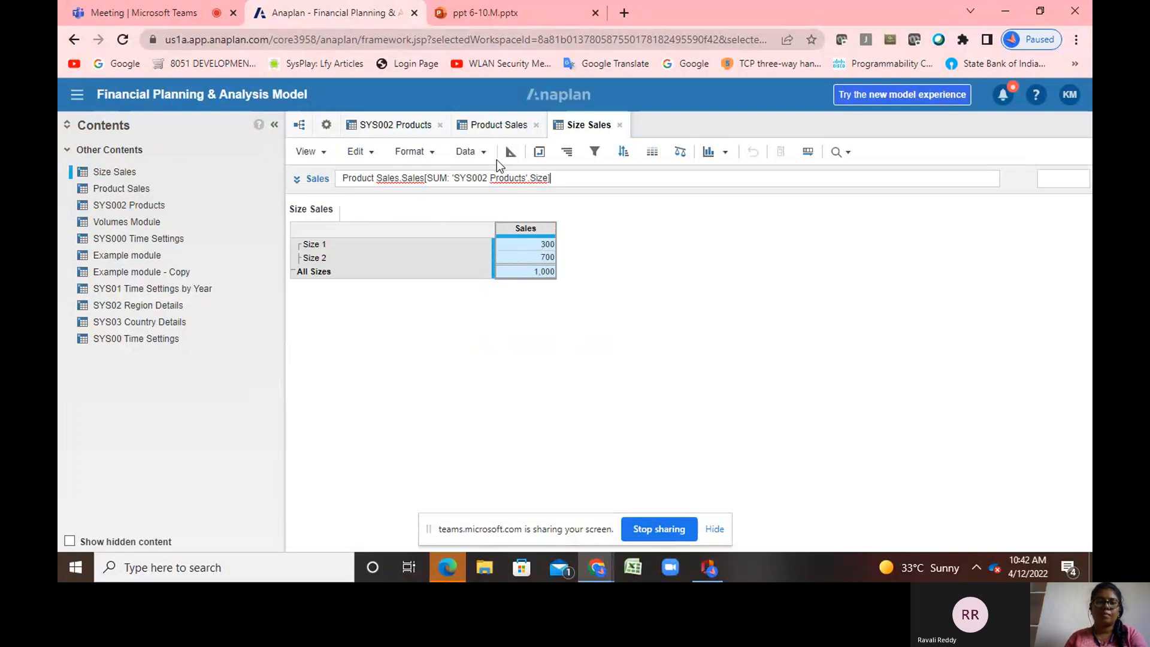
Compare the summed Size Sales values with the Product Sales figures and the size mapping in SYS002 Products
click(489, 126)
click(396, 126)
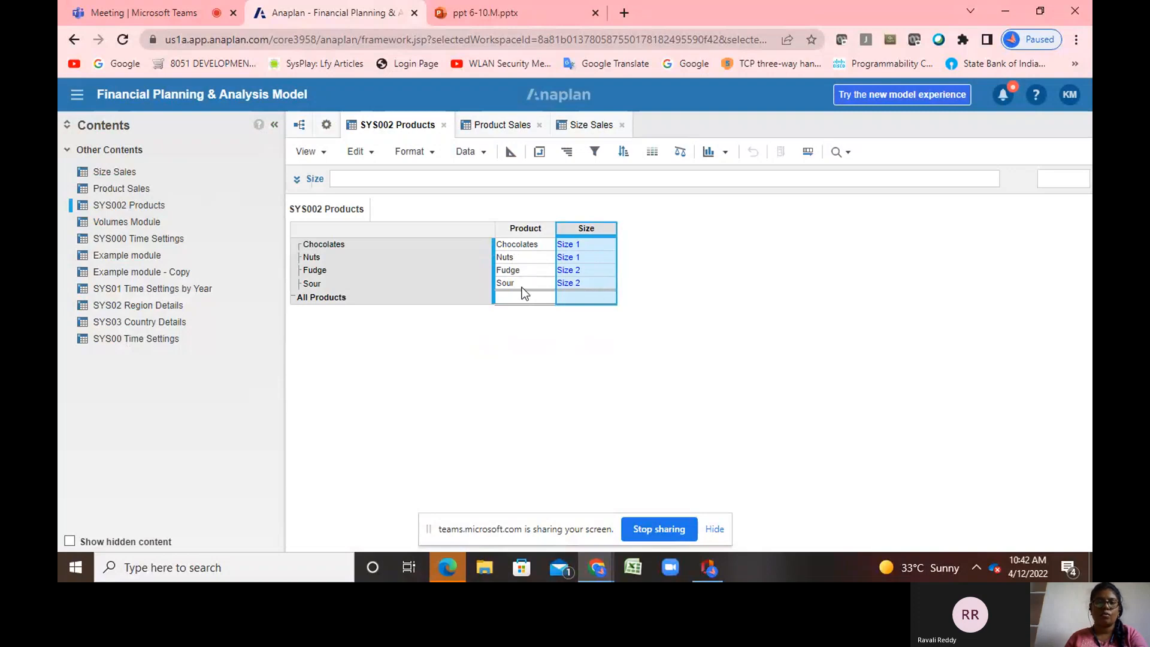
click(477, 126)
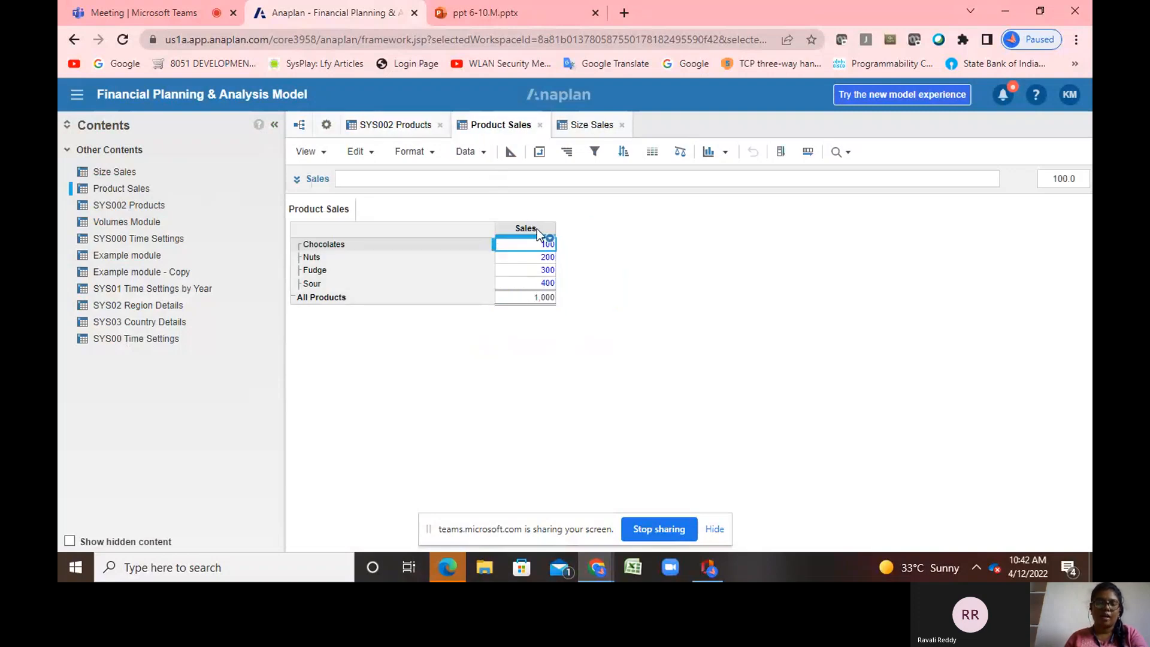
click(587, 124)
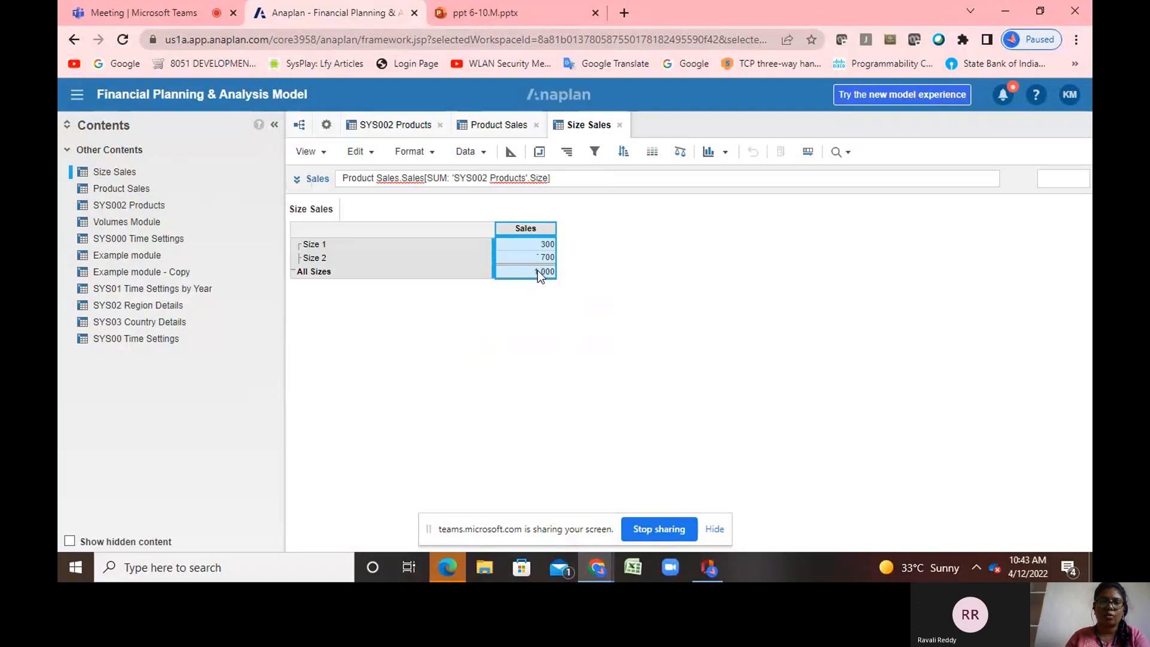
Switch to the PowerPoint presentation ppt 6-10.M and show slide 17 on the Lookup Function
click(476, 12)
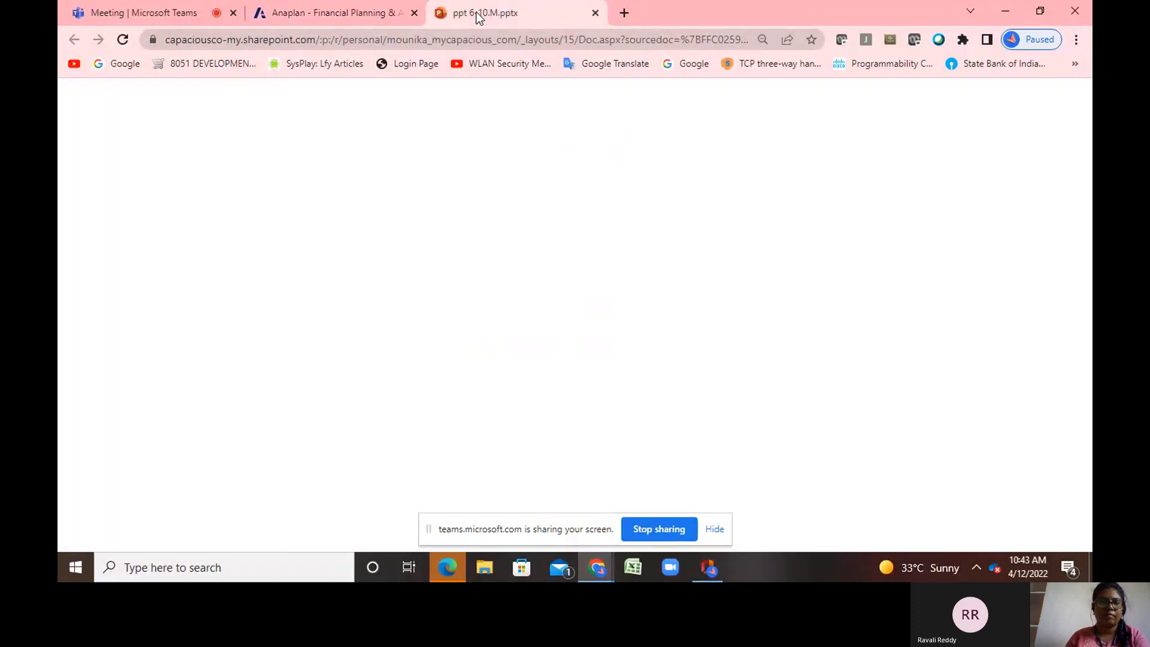
scroll(154, 435, down, 1)
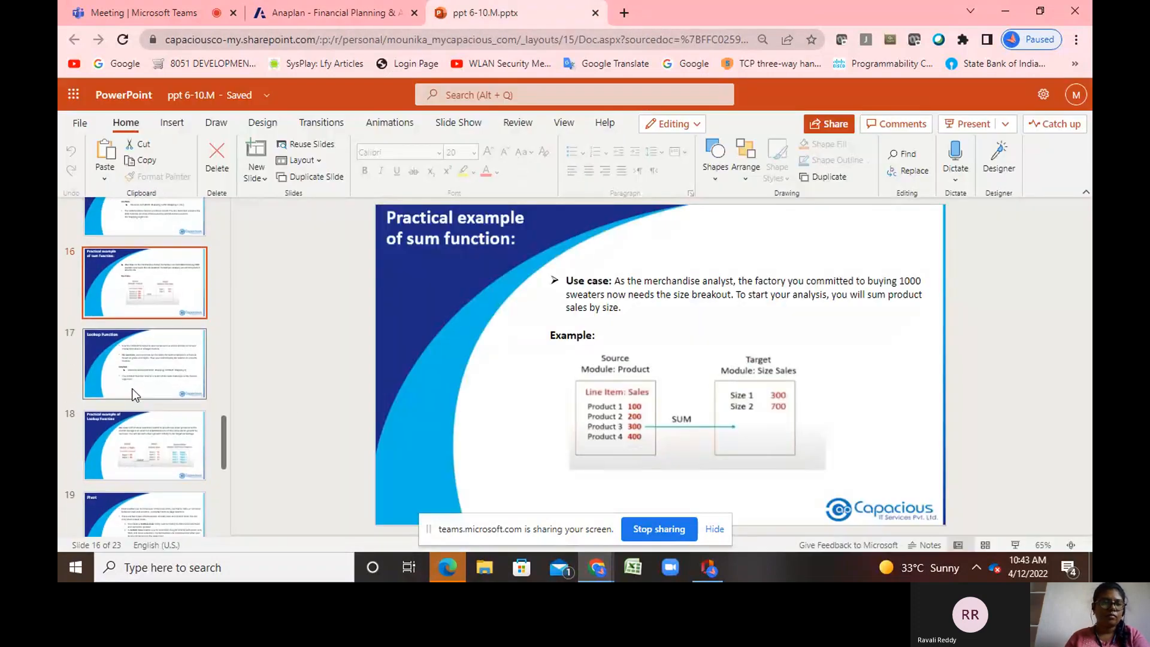
click(133, 388)
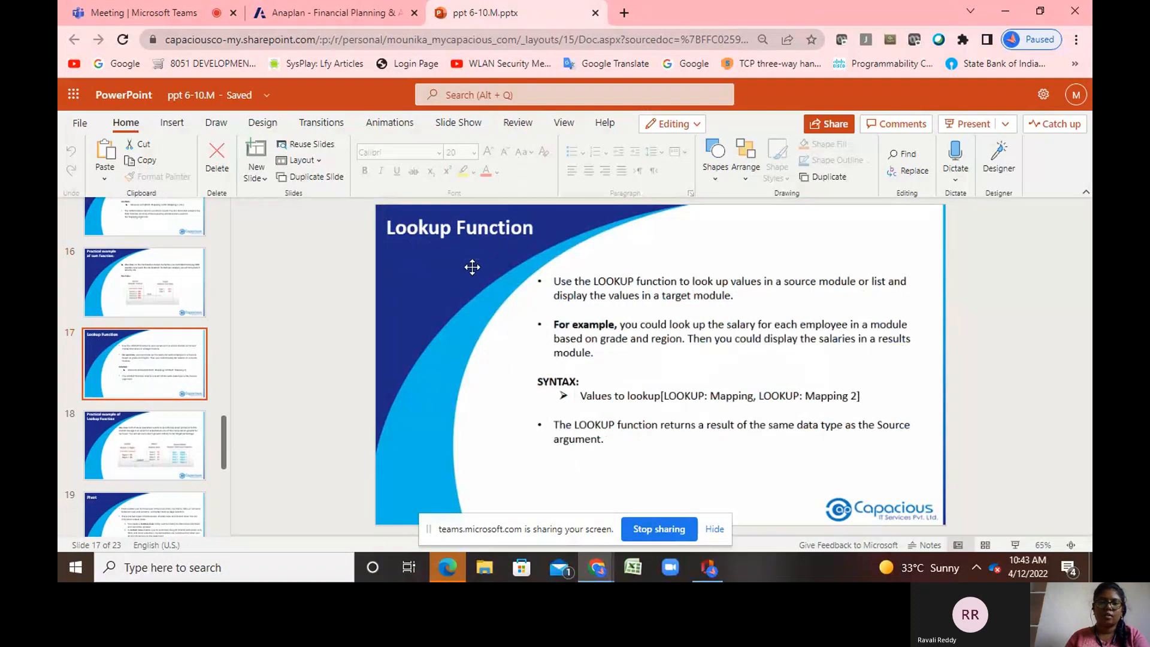
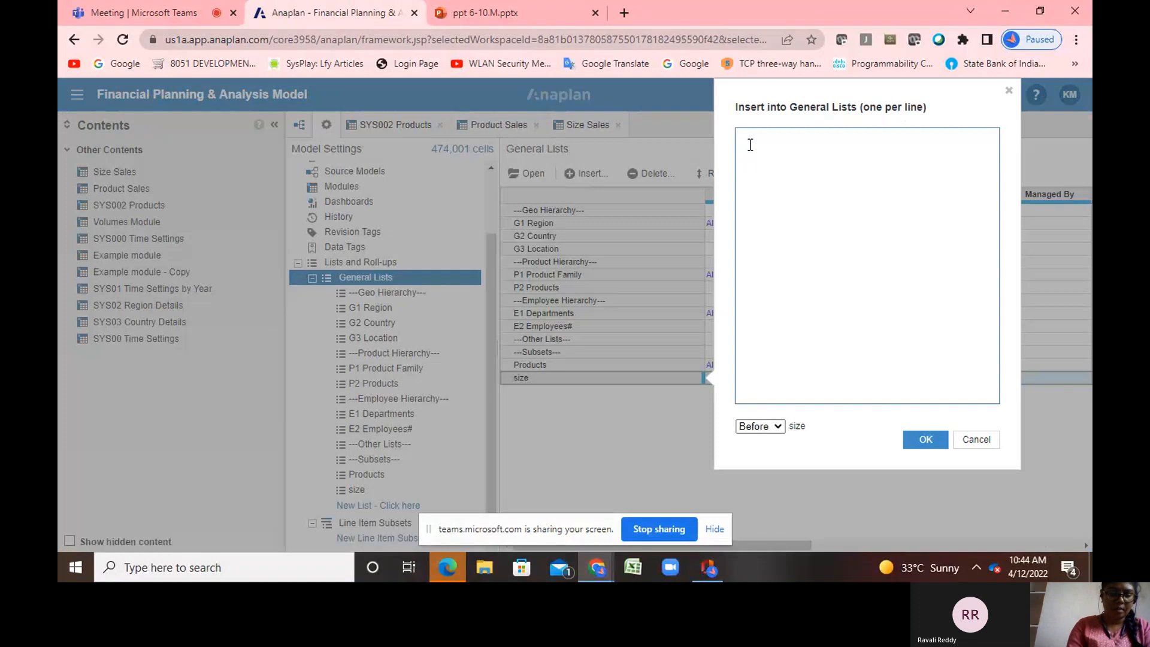
Insert two new general lists named Region and Stores at the end of the General Lists
text(Re)
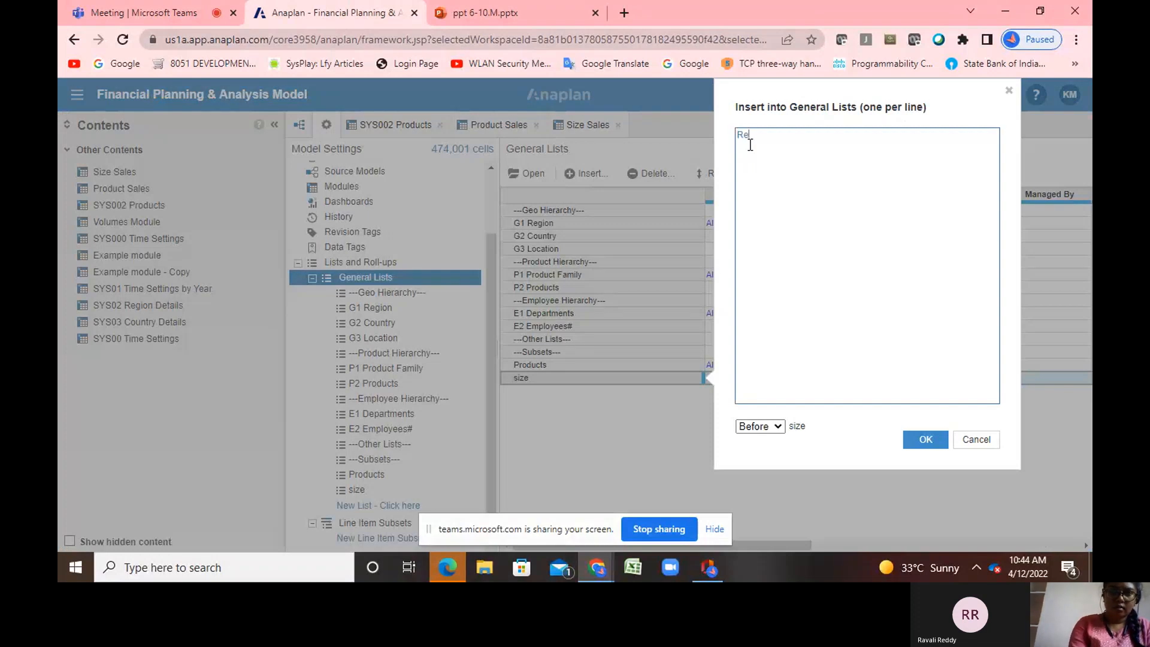
text(gion)
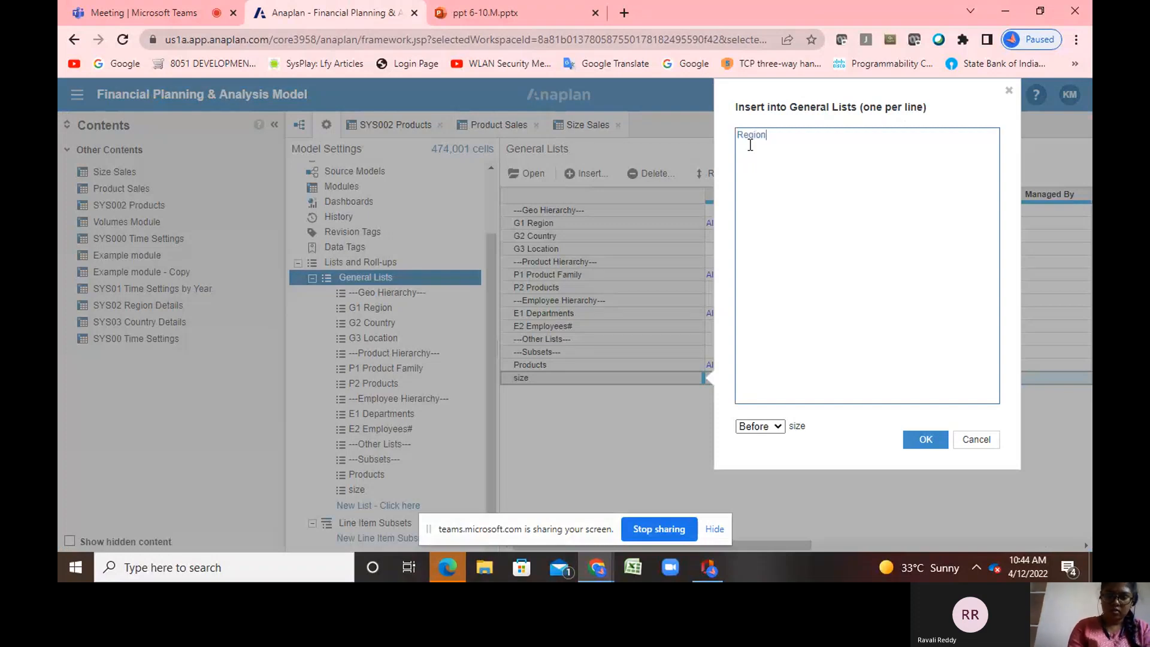
key(Return)
text(Stores)
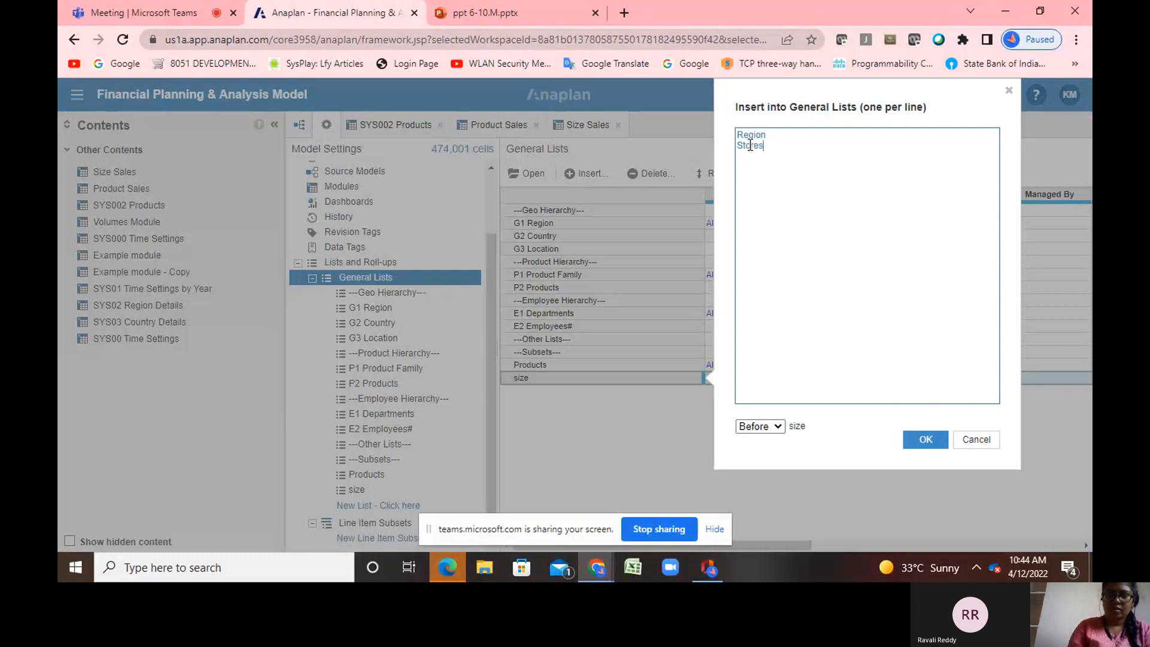
click(779, 427)
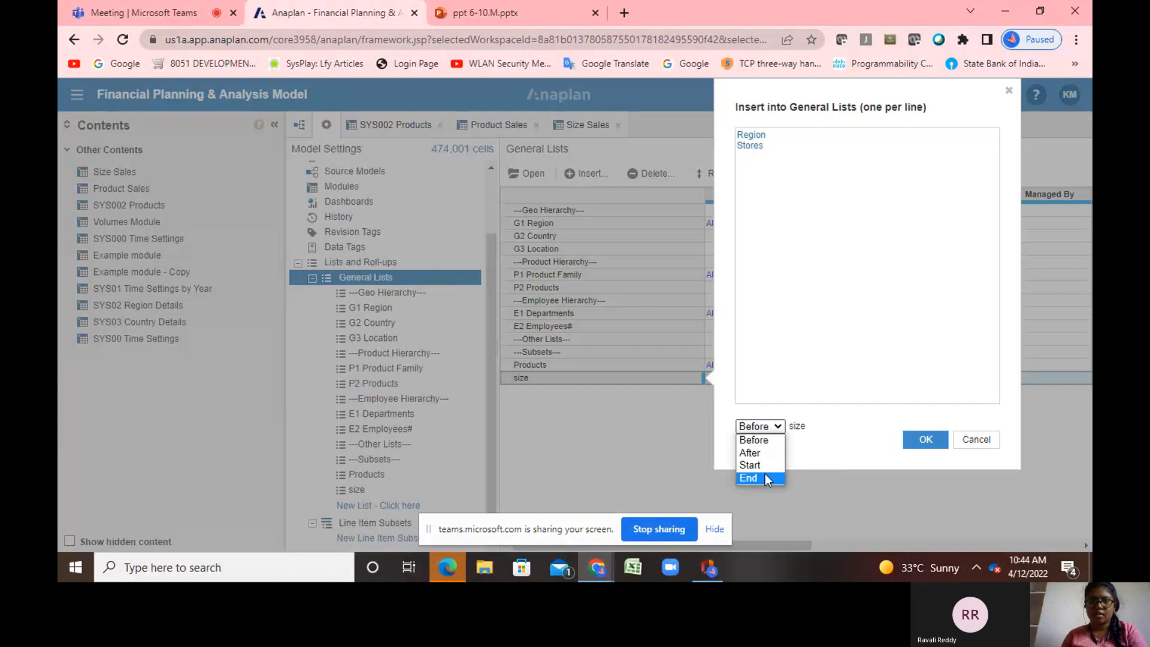
click(749, 478)
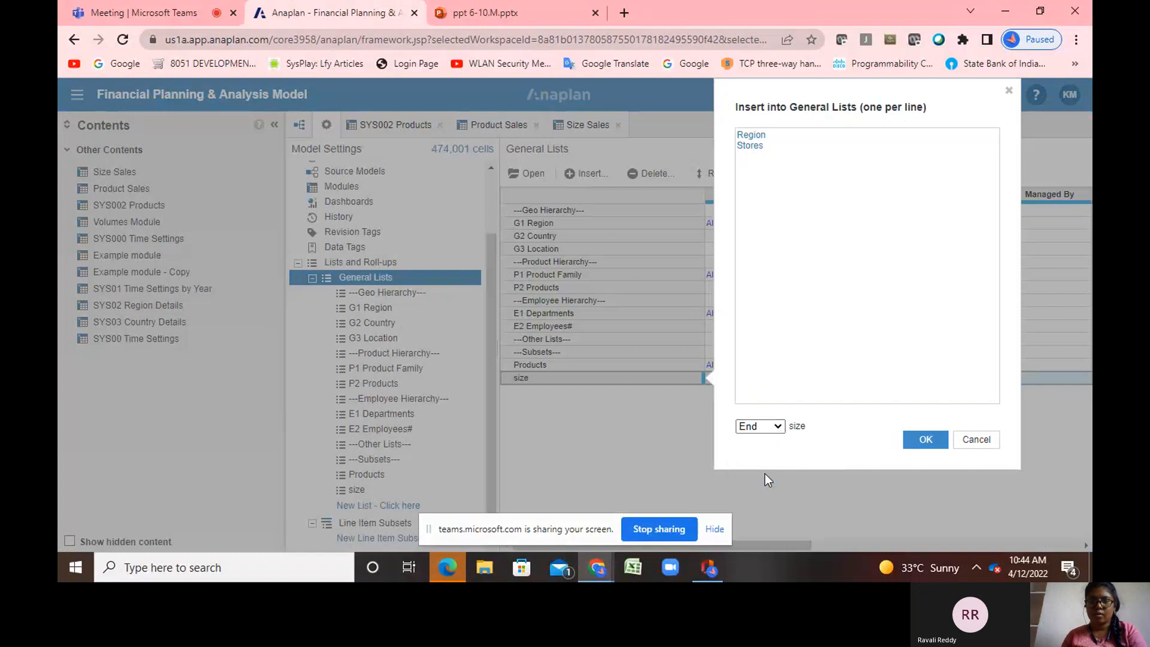
click(927, 443)
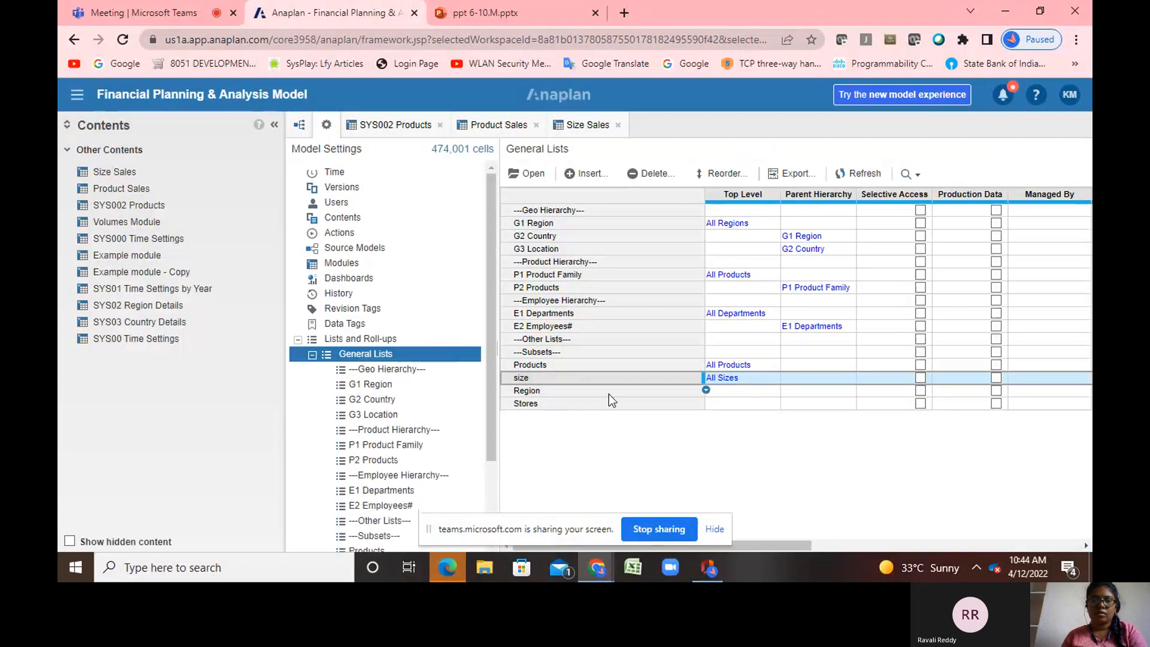
Set the top level of the new Region list to All Regions
click(608, 392)
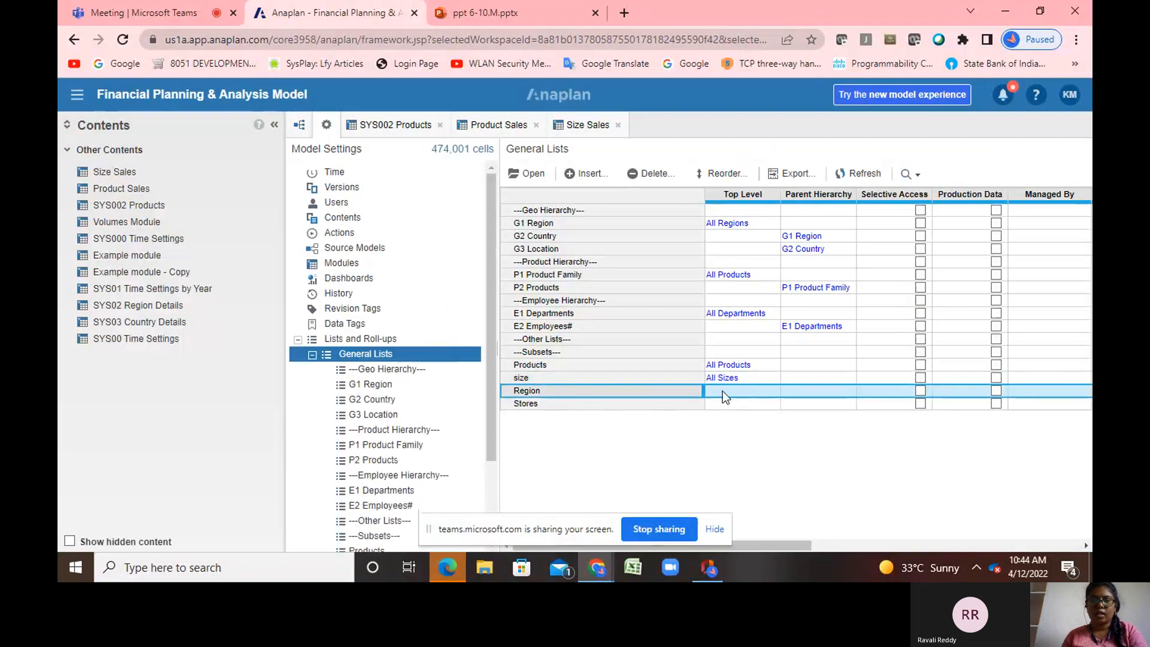
click(722, 391)
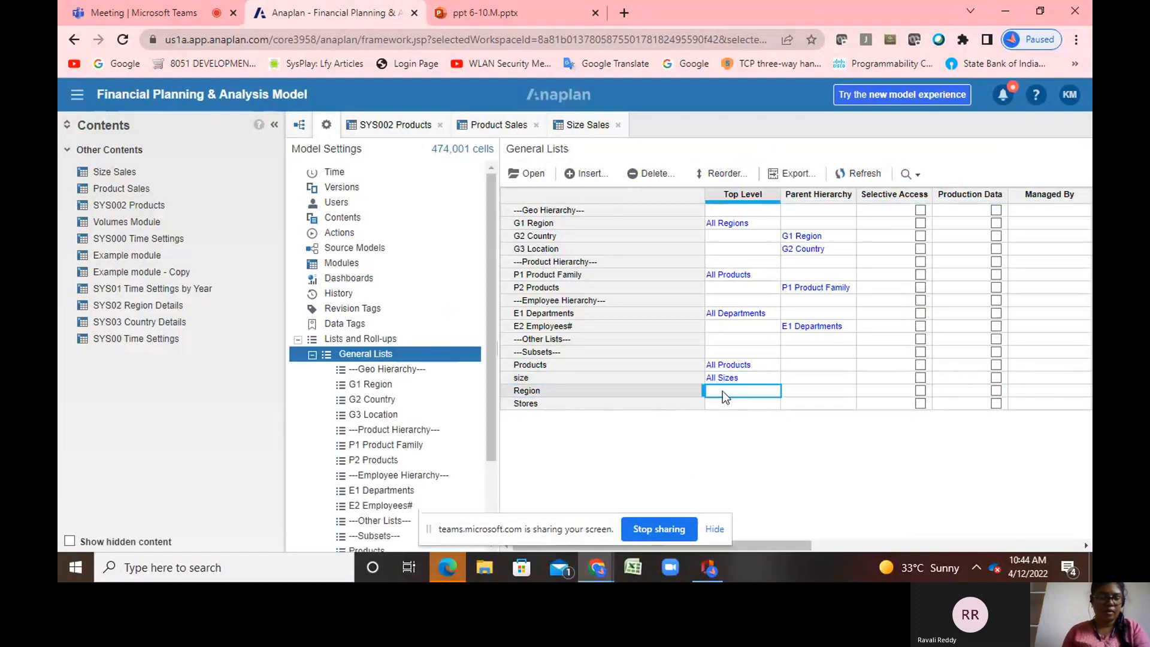
text(A)
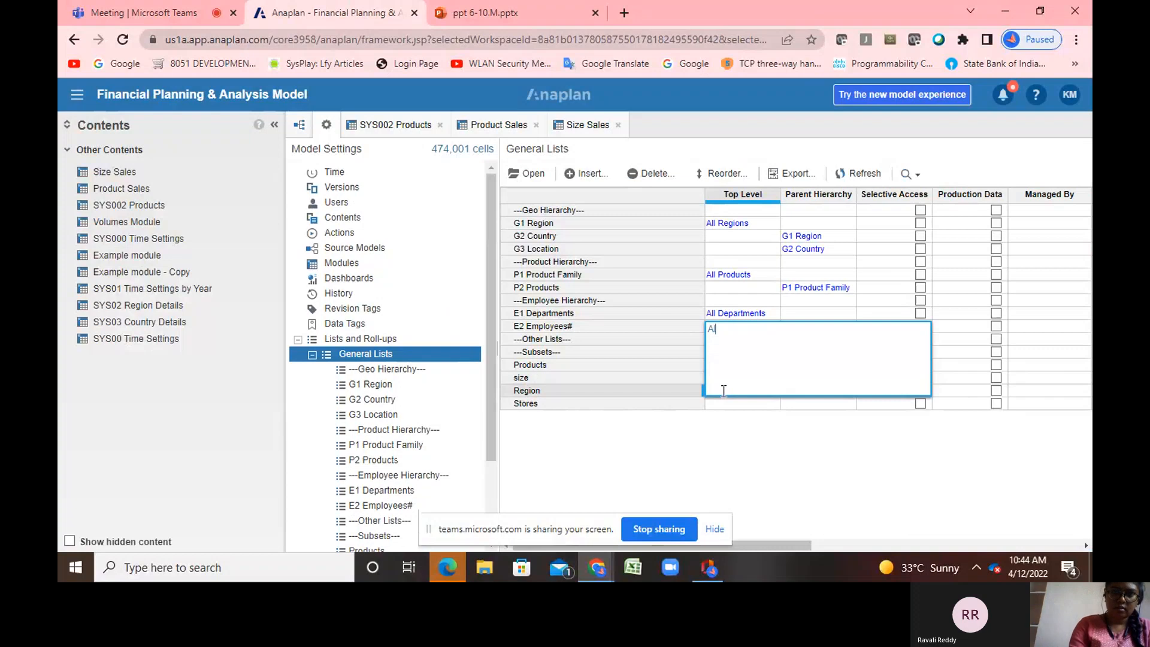
text(ll Re)
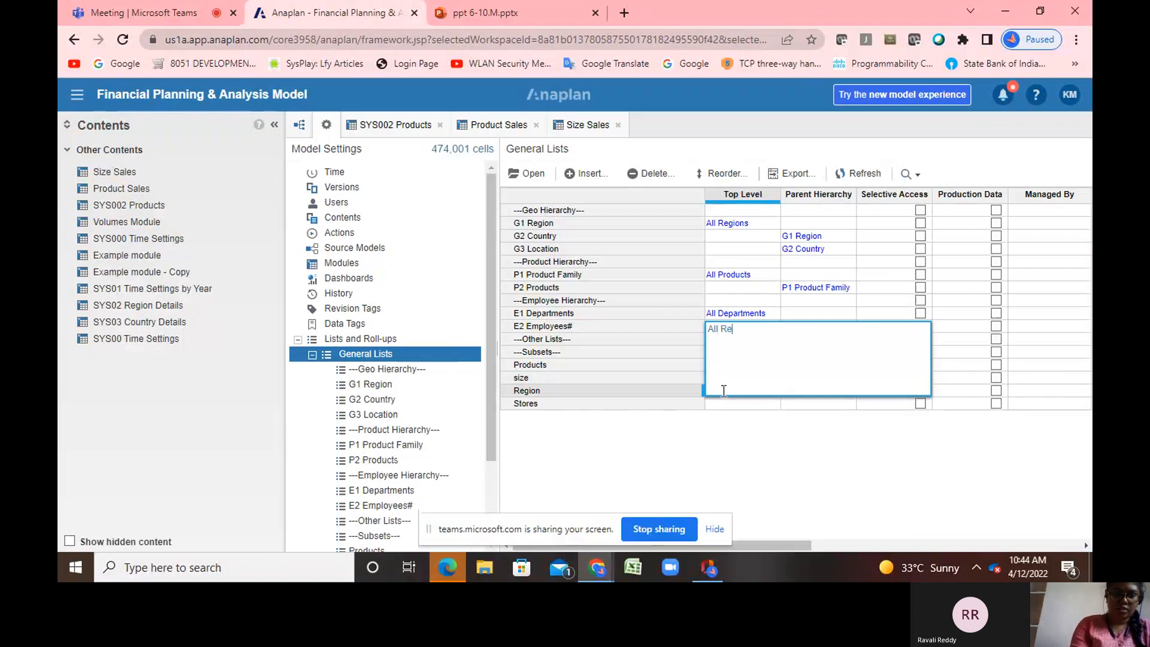
text(gions)
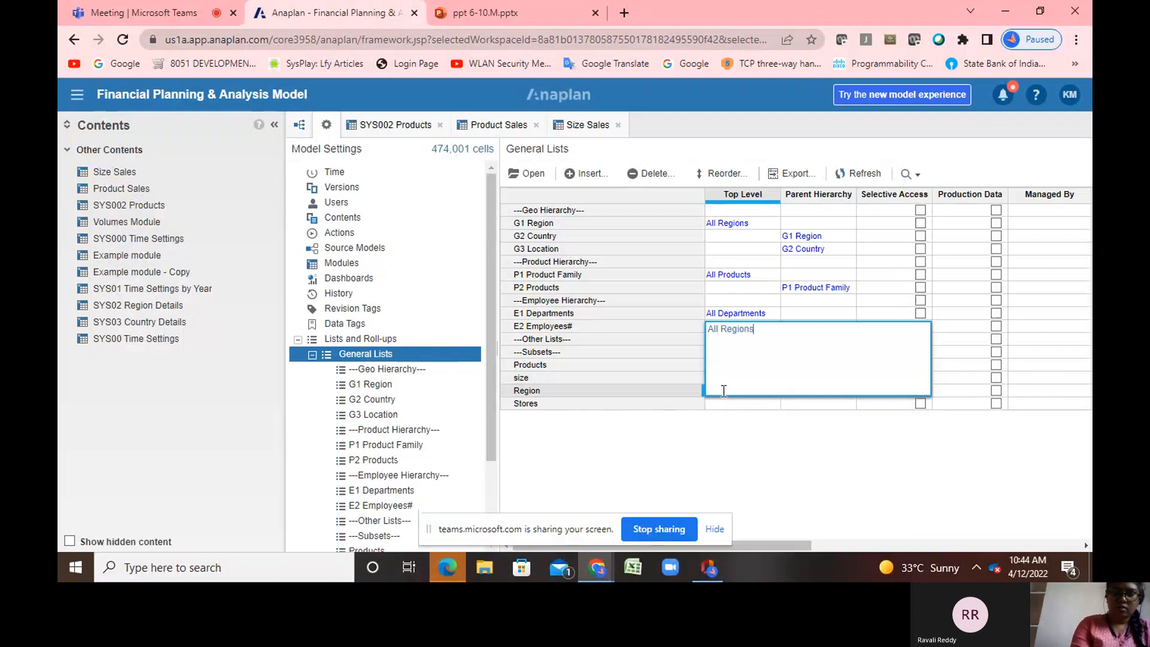
key(Return)
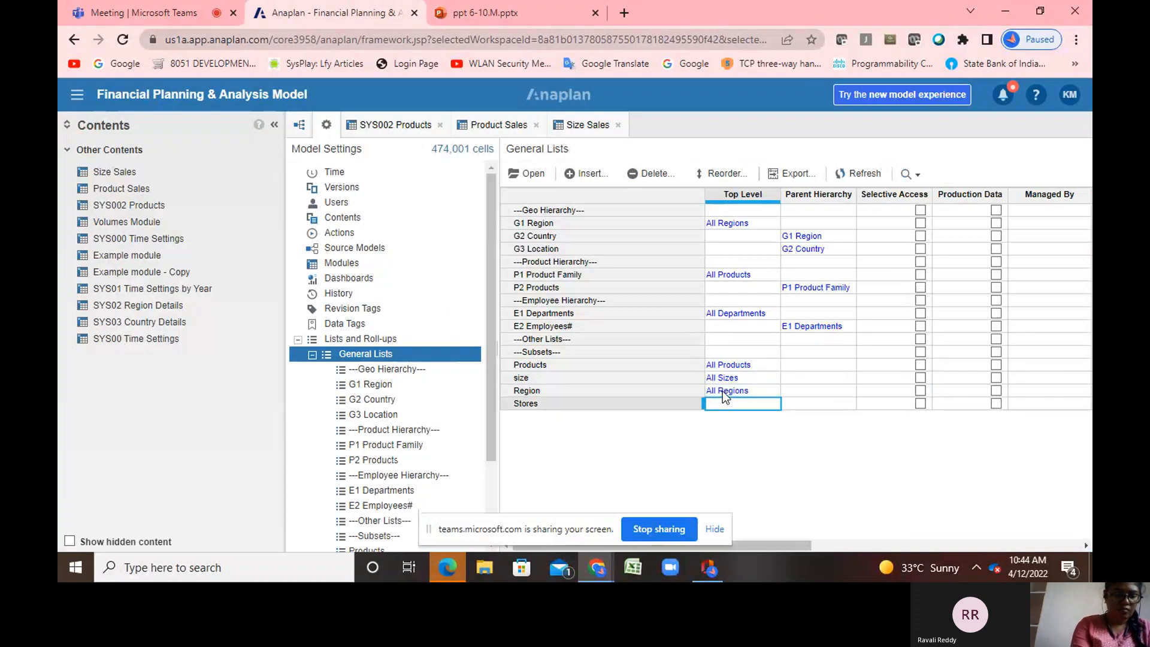
Set the top level of the Stores list to All Stores
text(All)
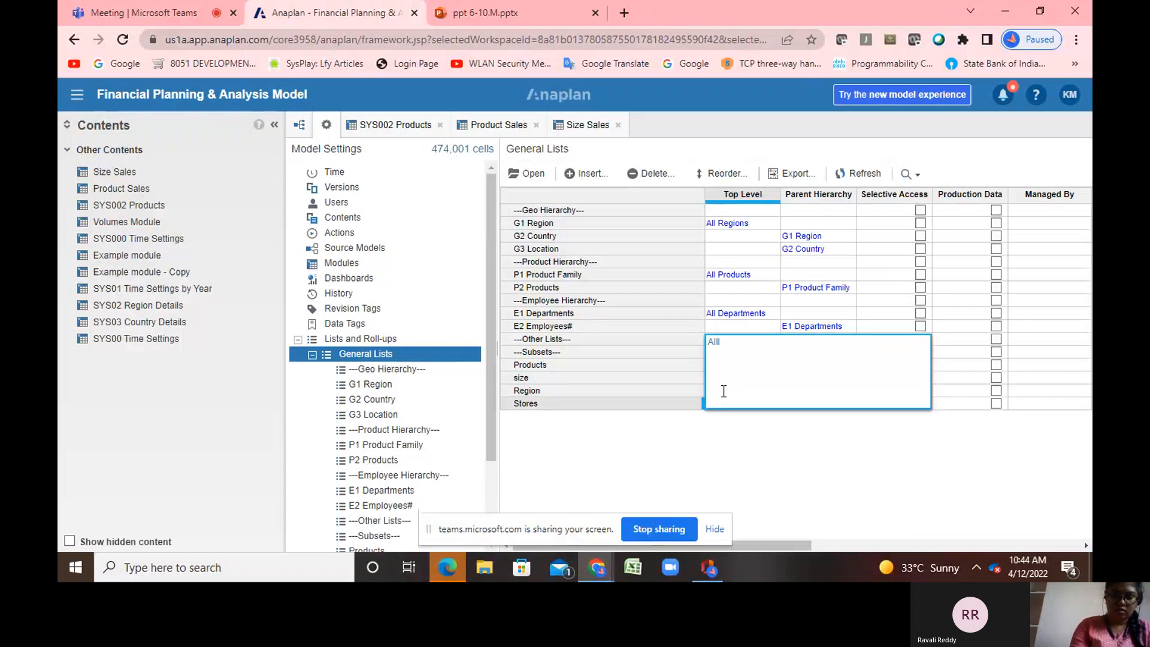
text( St)
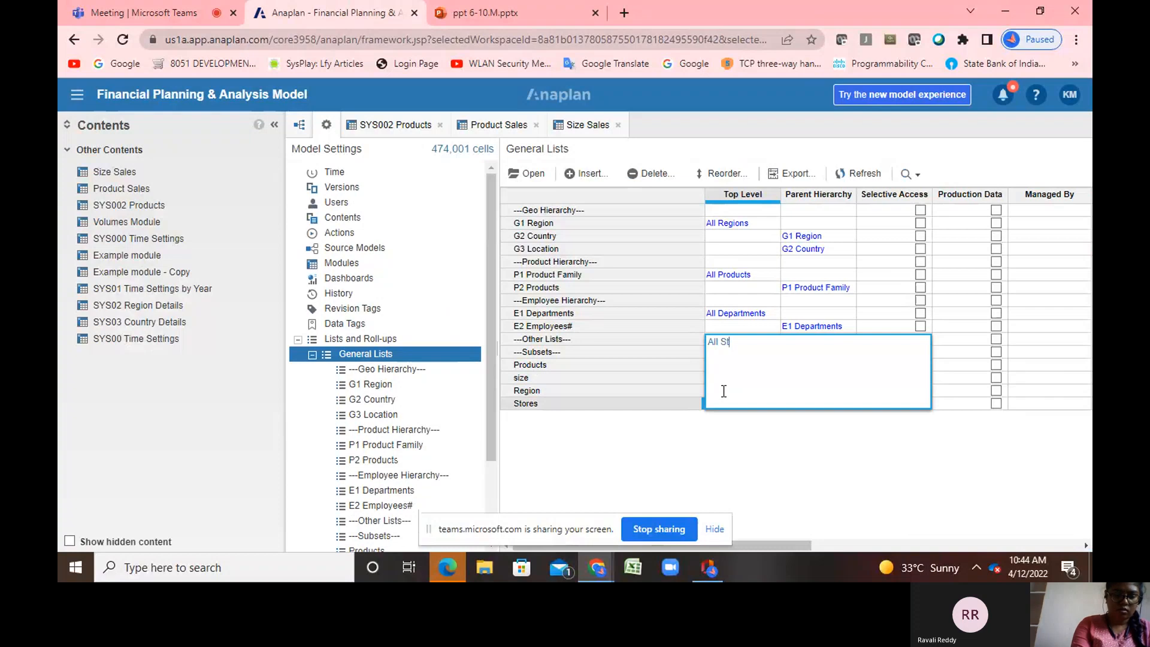
text(ores)
key(Return)
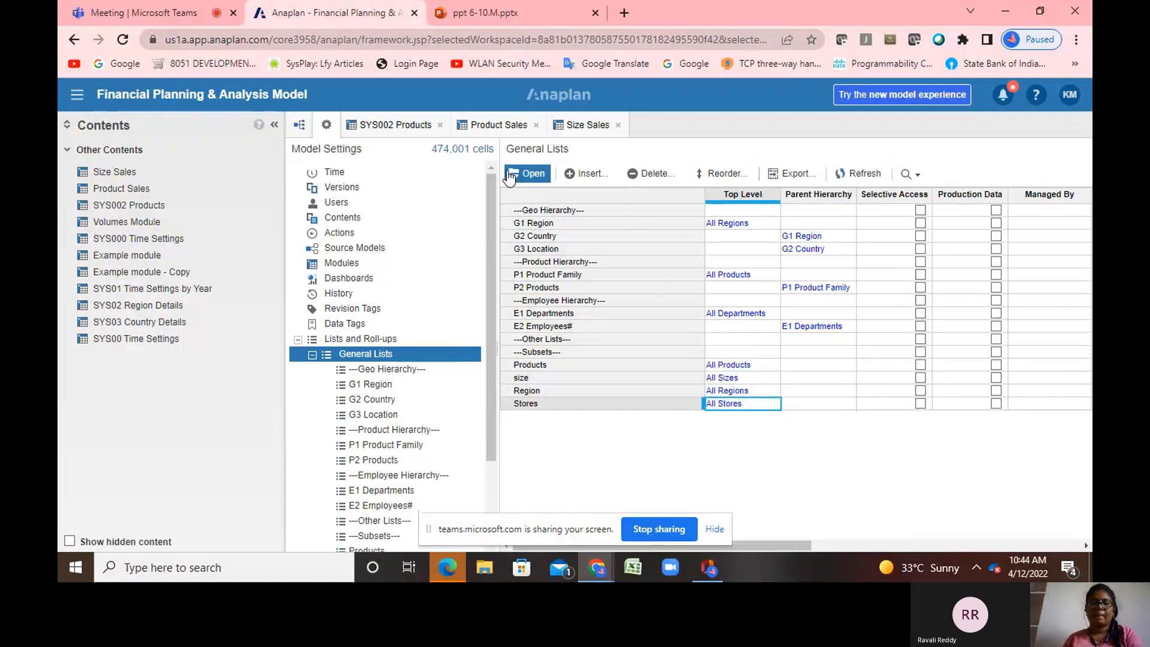
Open the new Region list and insert the items Region 1 and Region 2
click(569, 390)
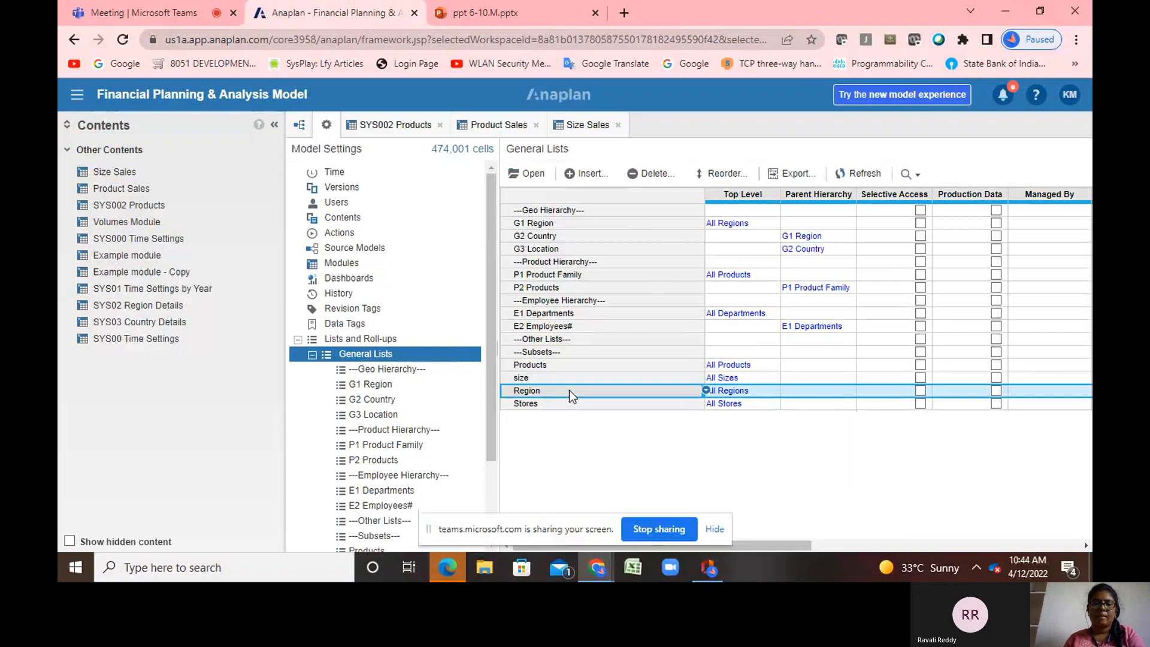
click(530, 174)
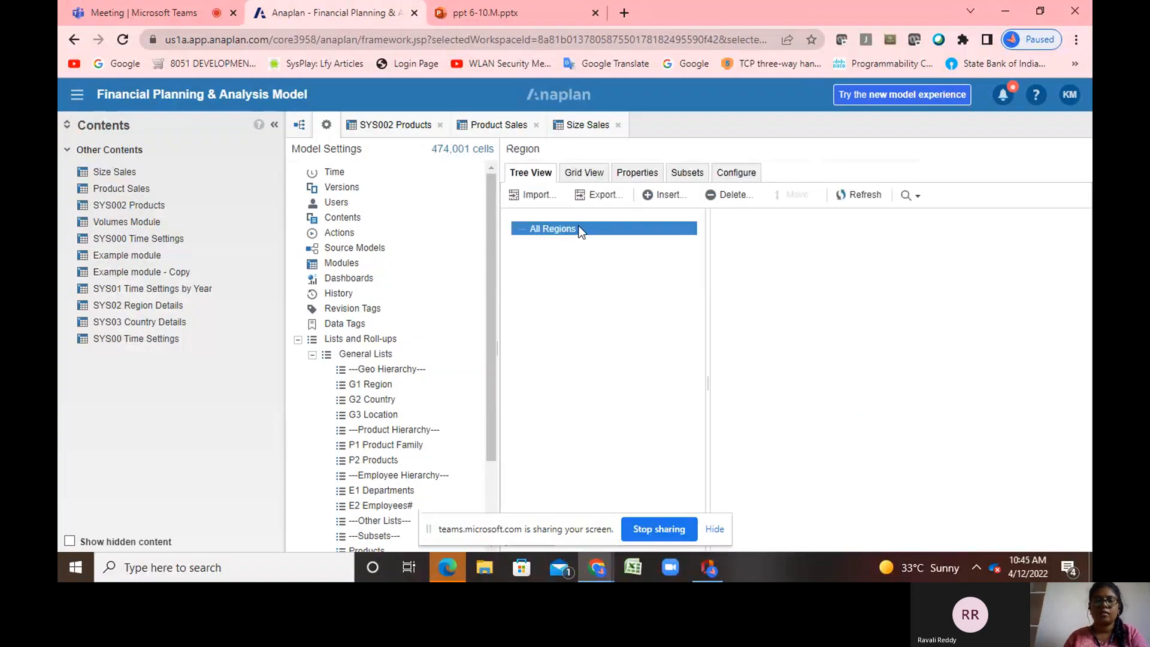
click(664, 194)
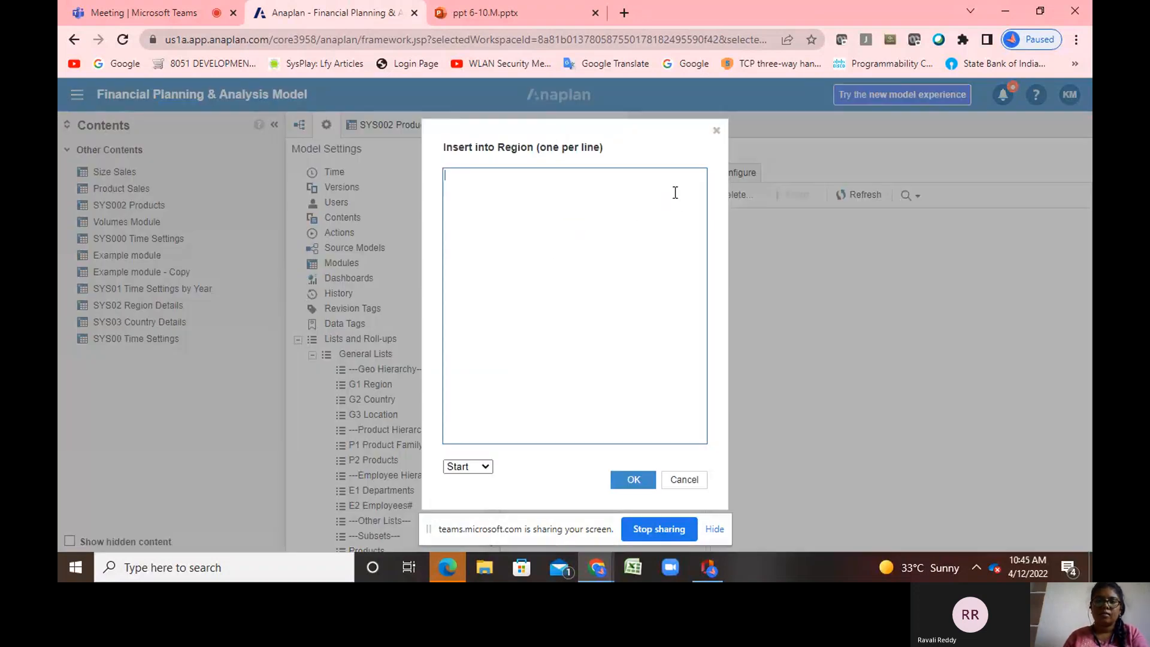
click(467, 190)
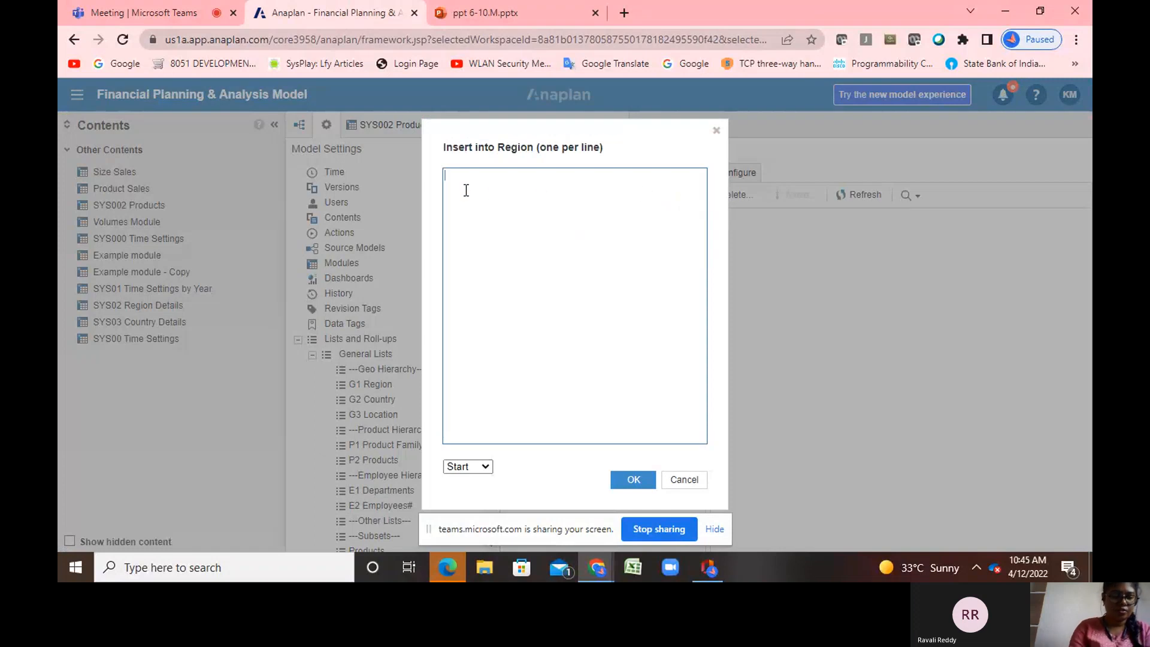
text(R)
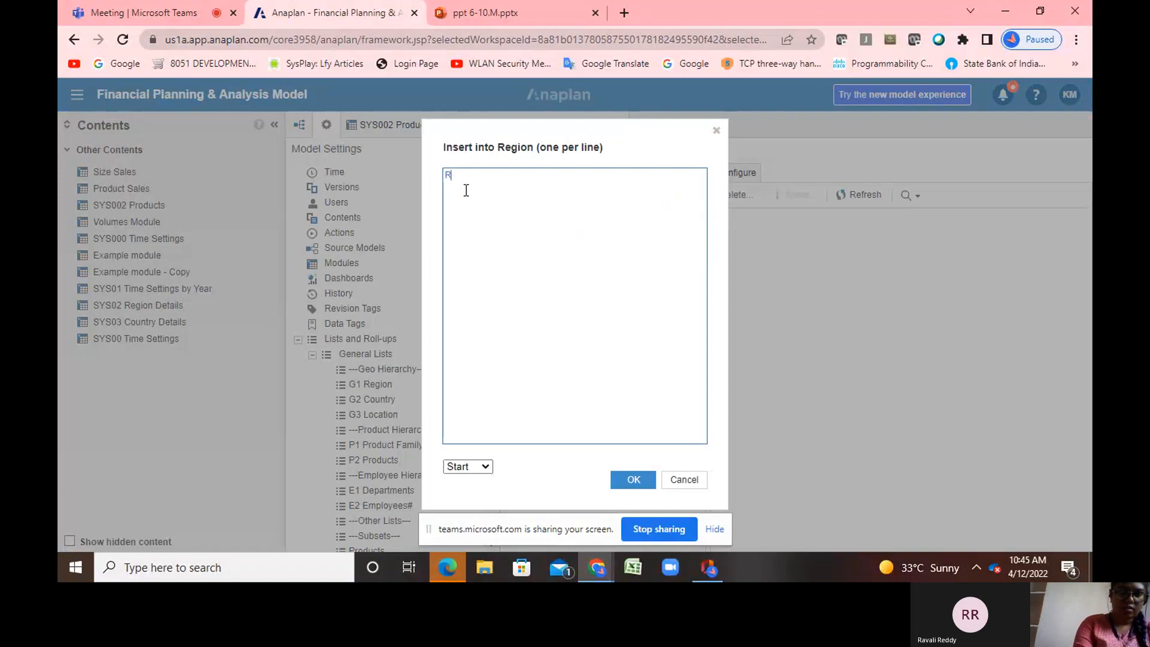
text(egion)
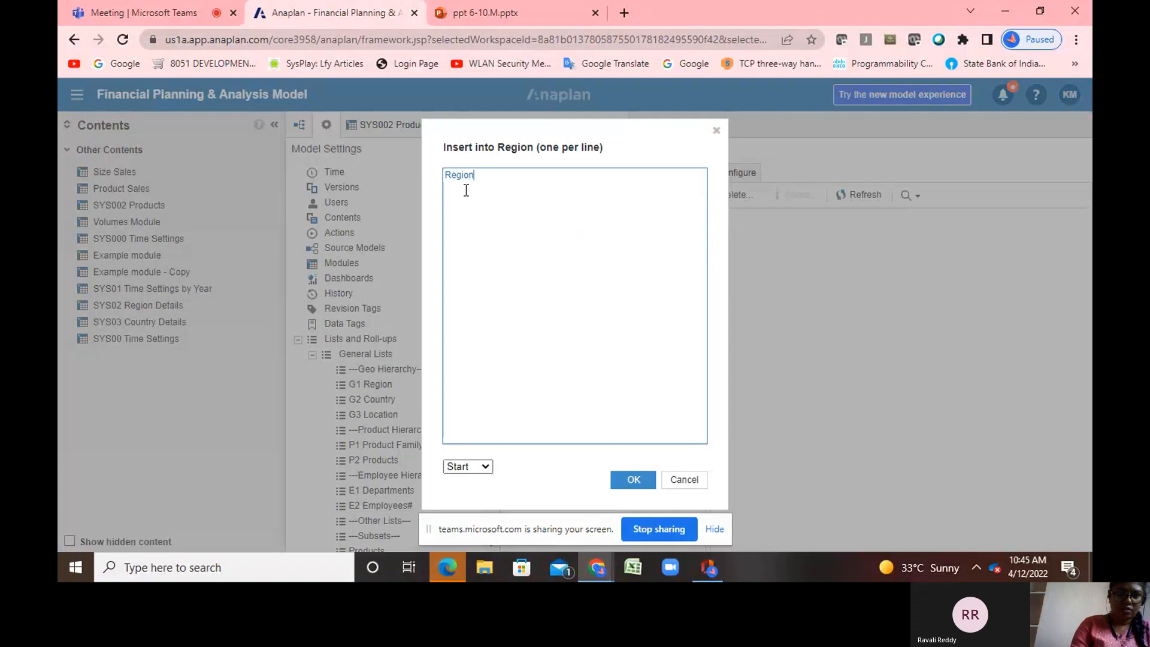
text( 1)
key(Return)
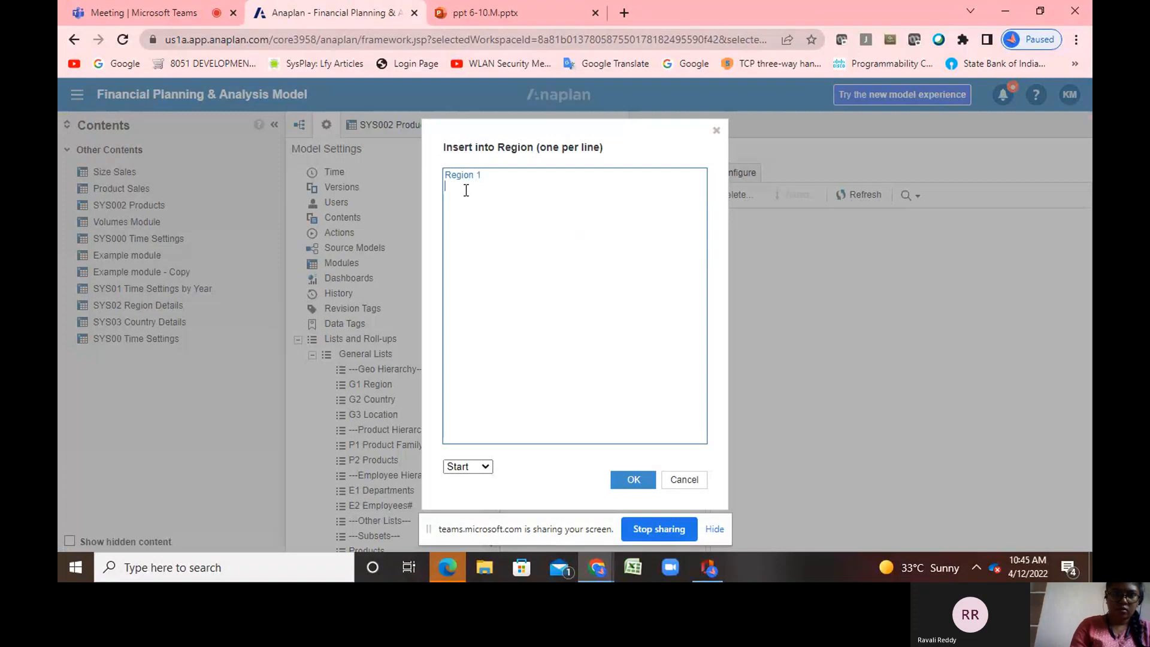
text(Region 2)
key(Return)
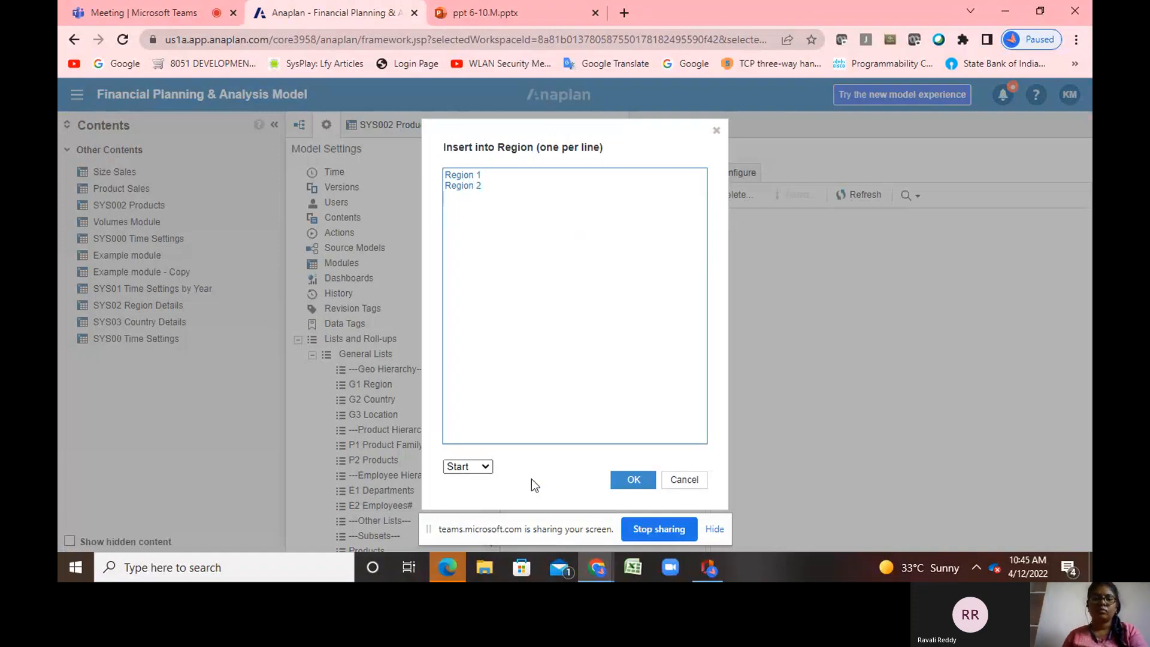
click(636, 483)
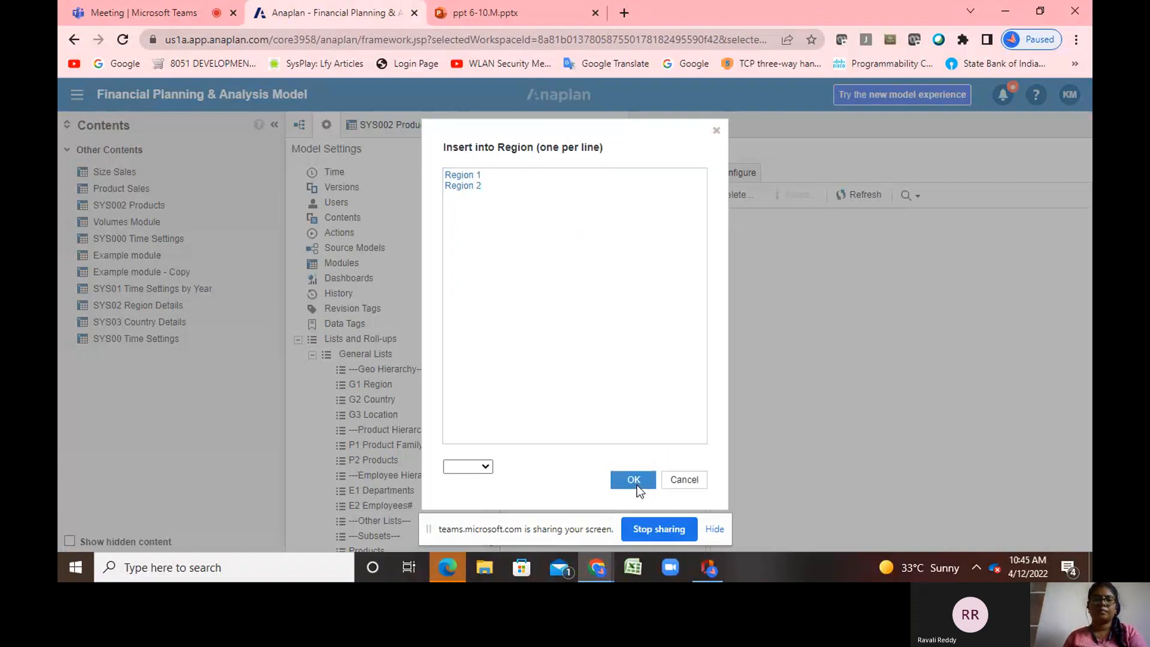
Open the Stores list and insert the items Store 1, Store 2, Store 3 and Store 4
scroll(408, 389, down, 3)
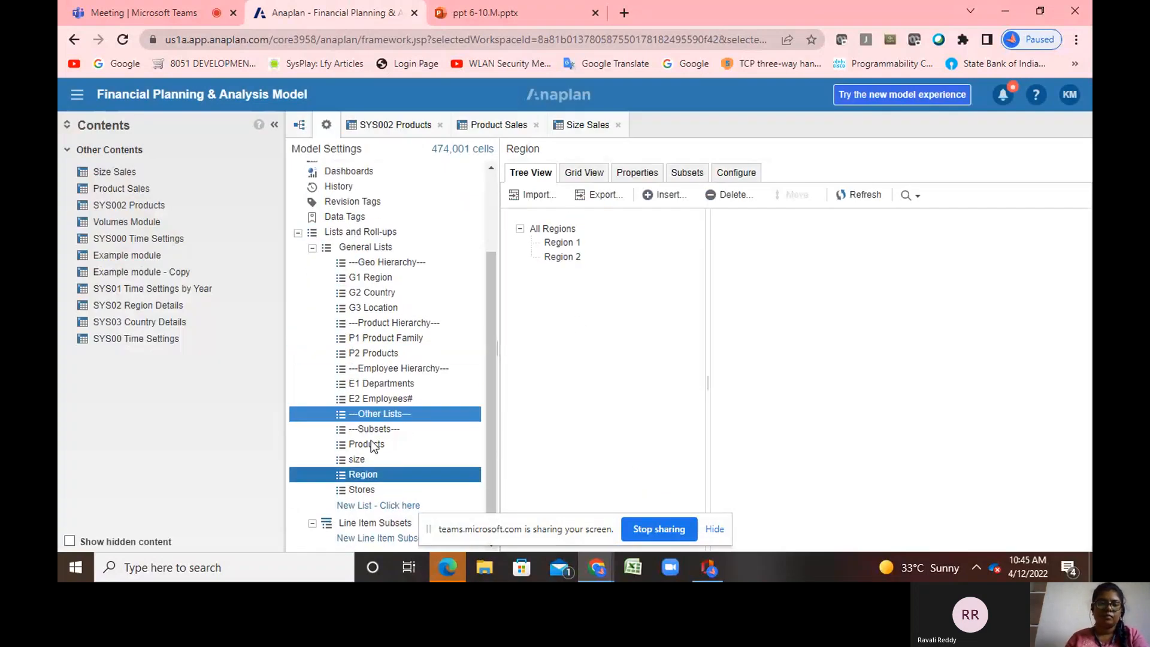
click(363, 490)
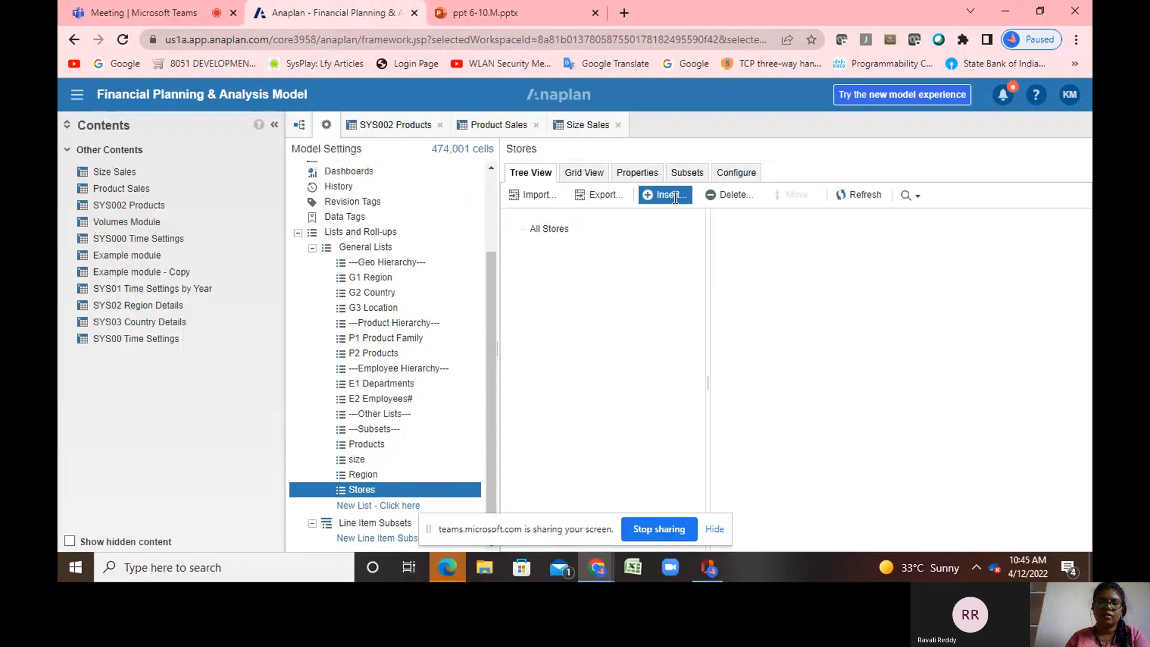
click(670, 195)
text(Store)
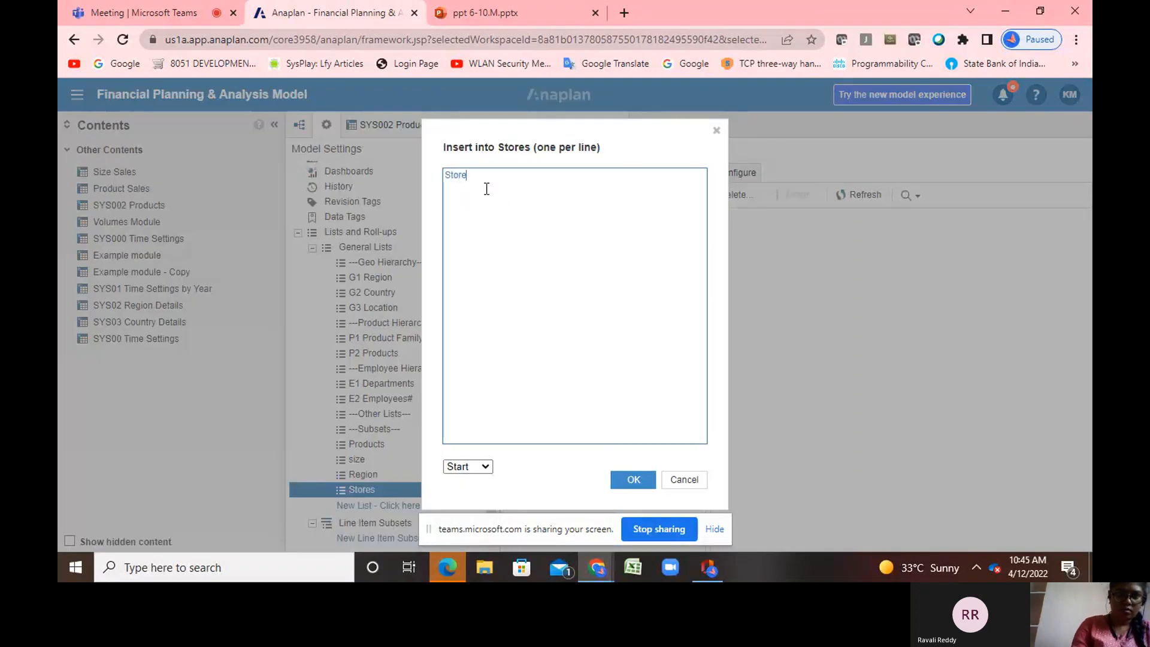
text( 1 S)
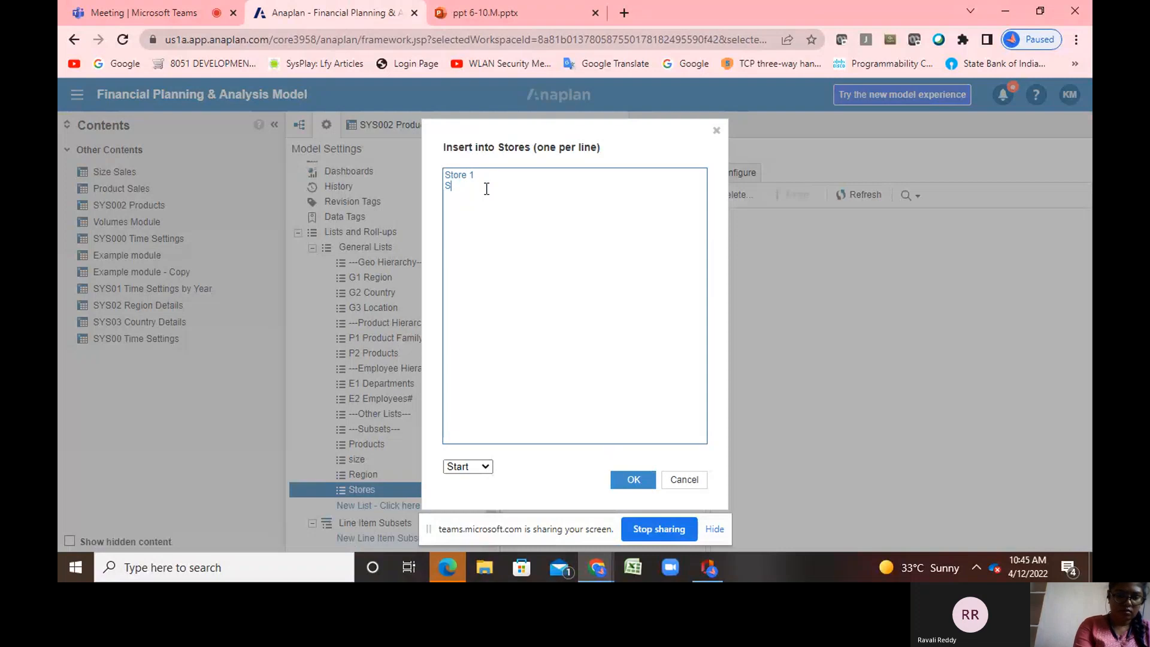
text(tore 2)
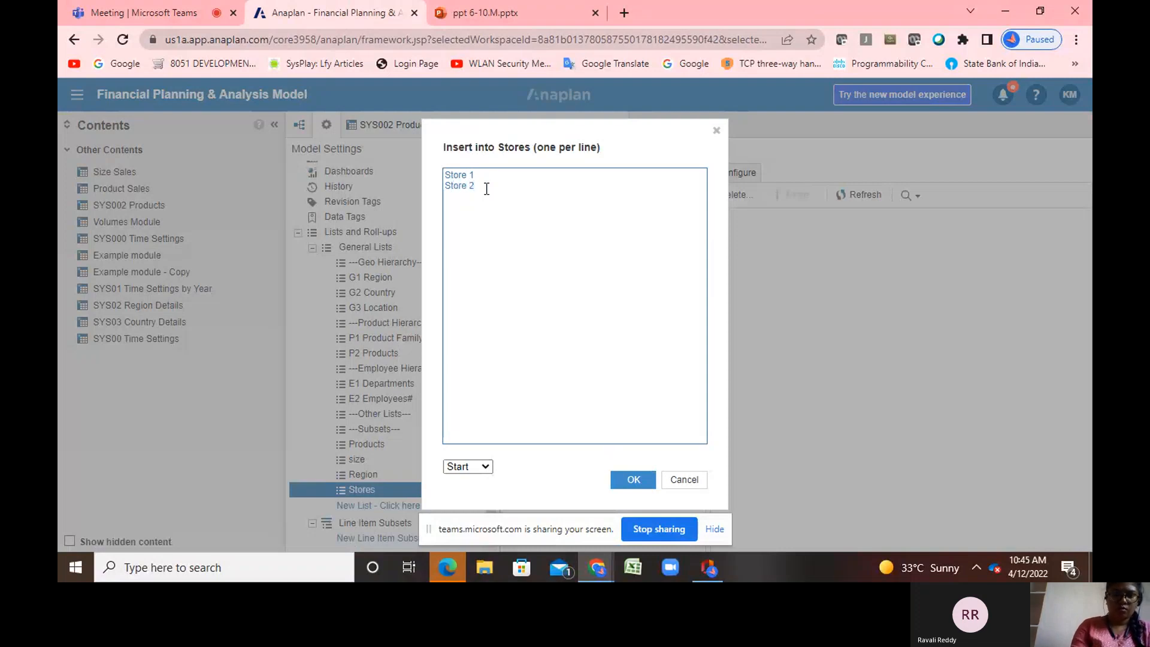
key(Return)
text(S)
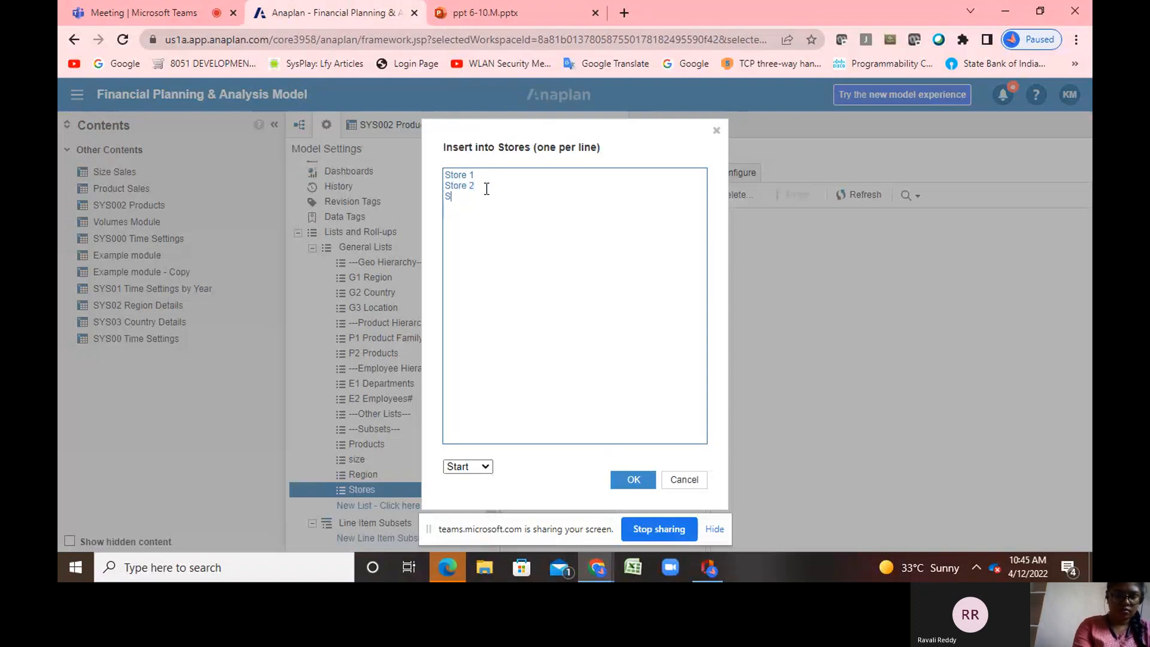
text(tore )
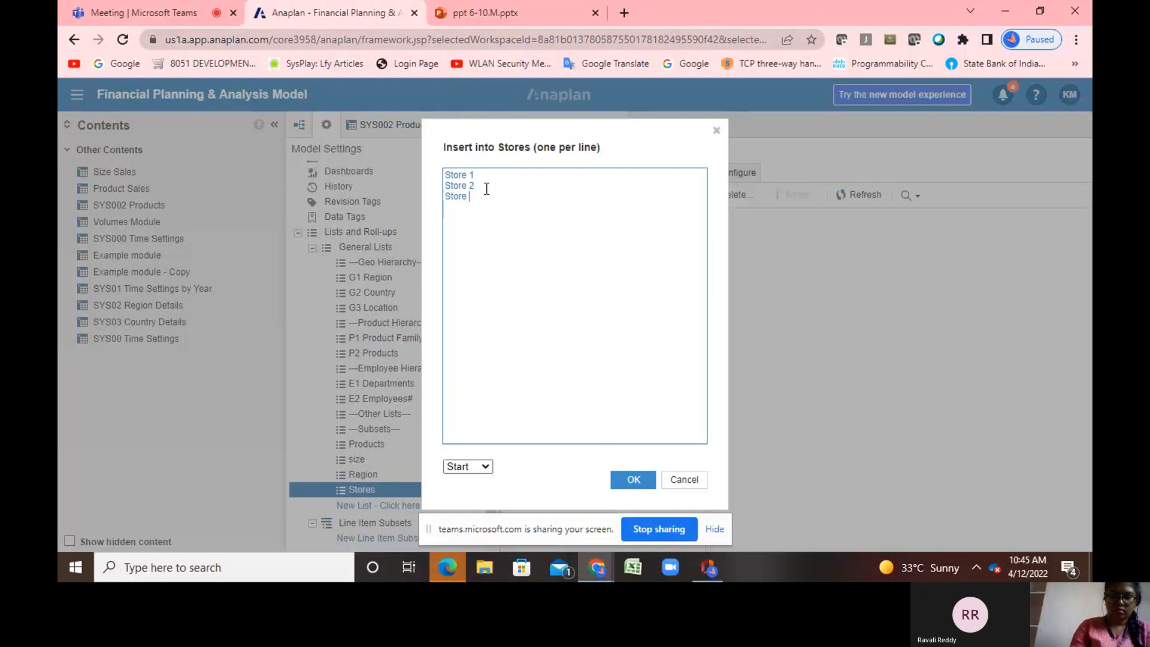
text(3)
key(Return)
text(Stor)
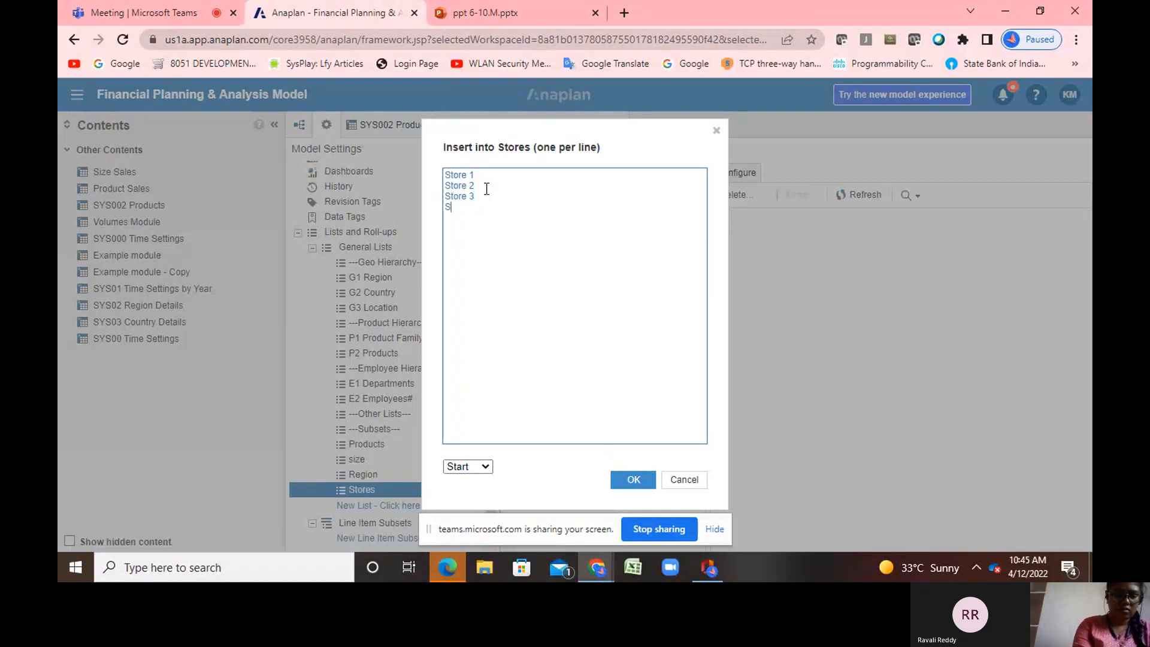
text(e)
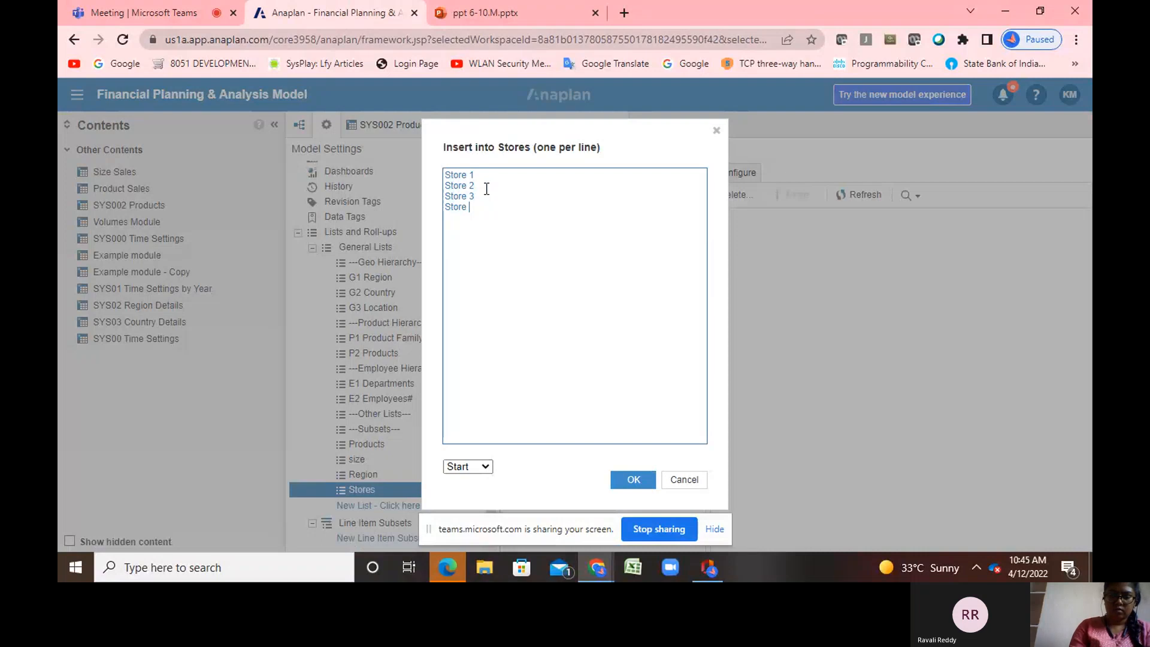
click(634, 479)
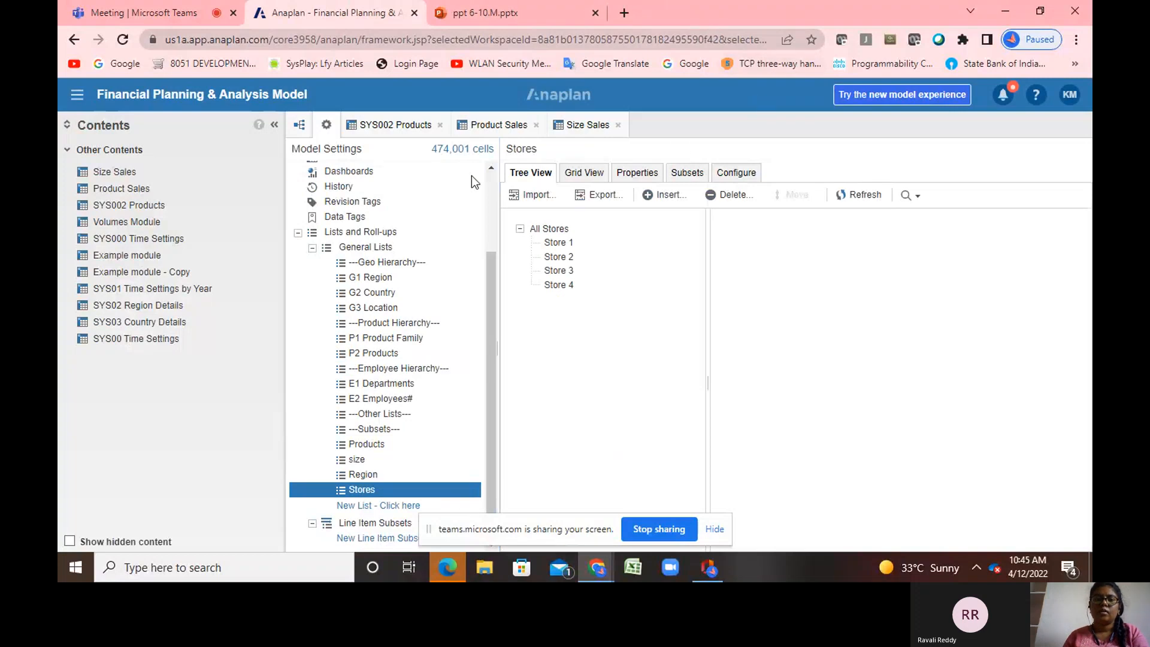
In the Stores list's grid, assign the codes S1, S2, S3 and S4 to Store 1 through Store 4
click(586, 175)
click(872, 233)
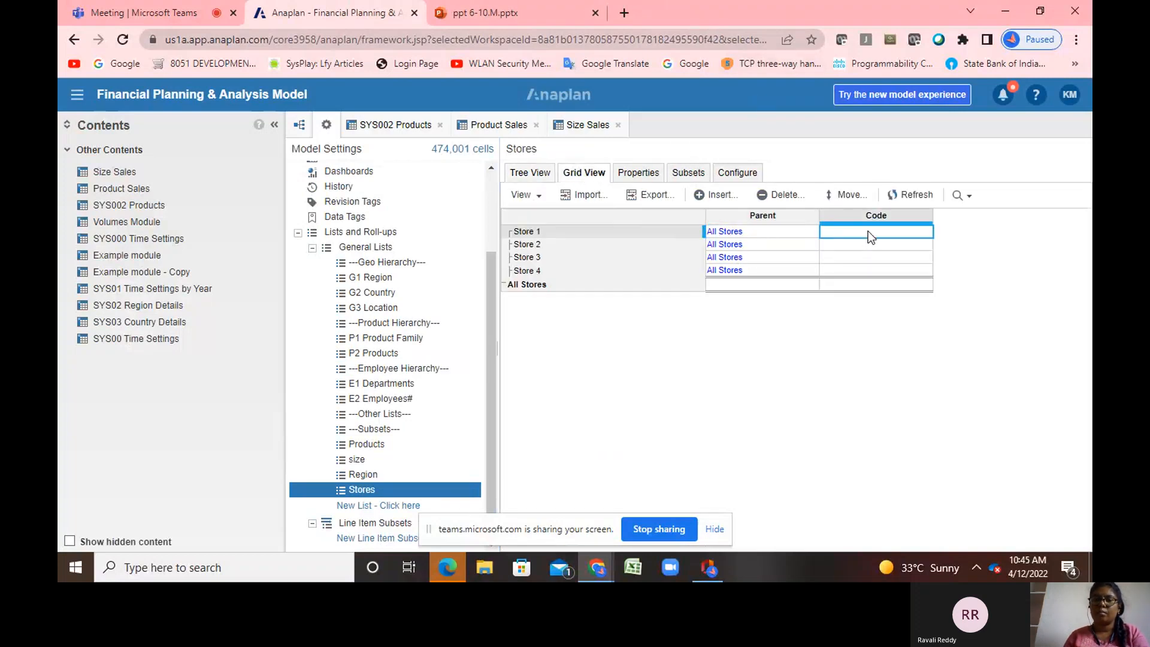
text(S1)
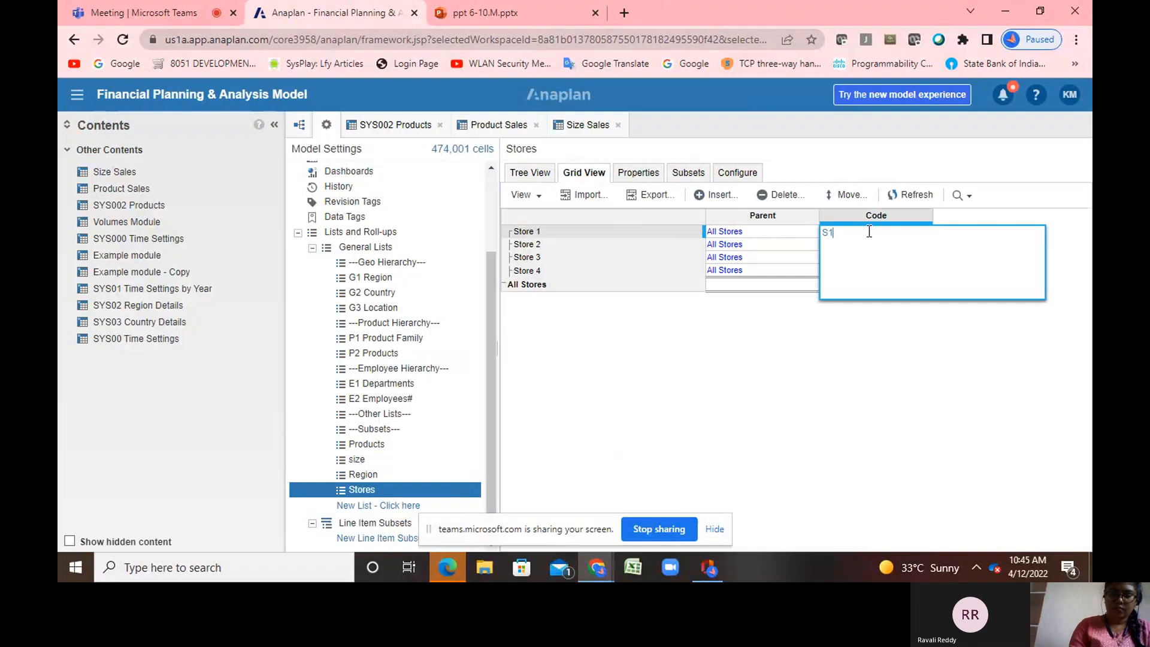
key(Return)
text(S2)
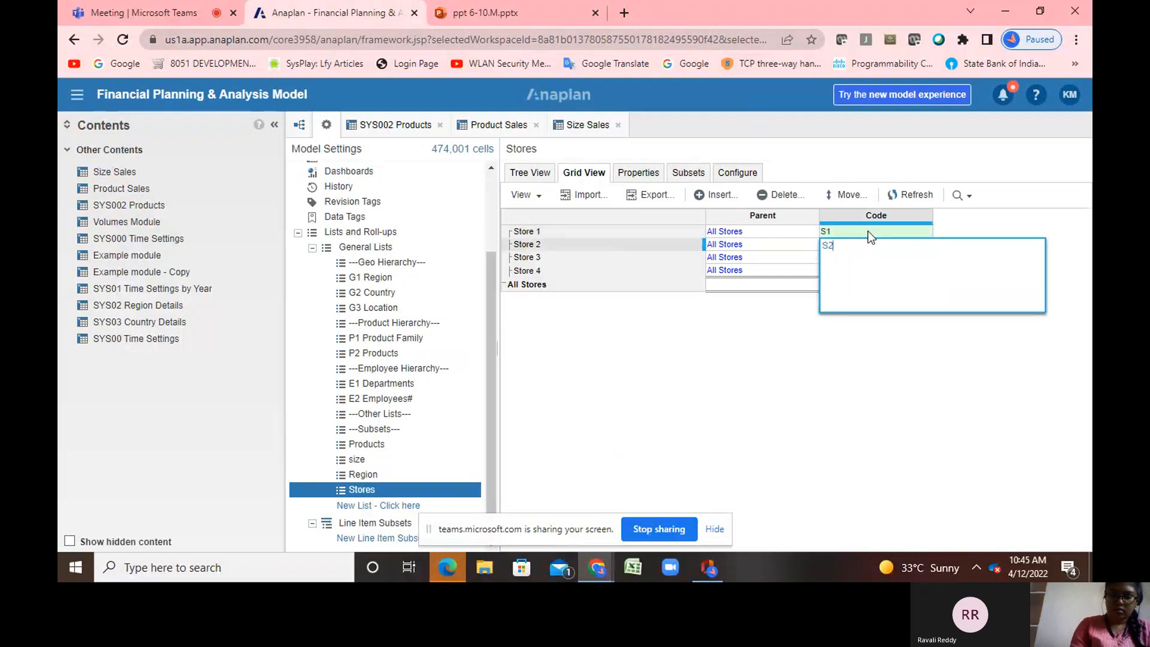
key(Return)
text(S3)
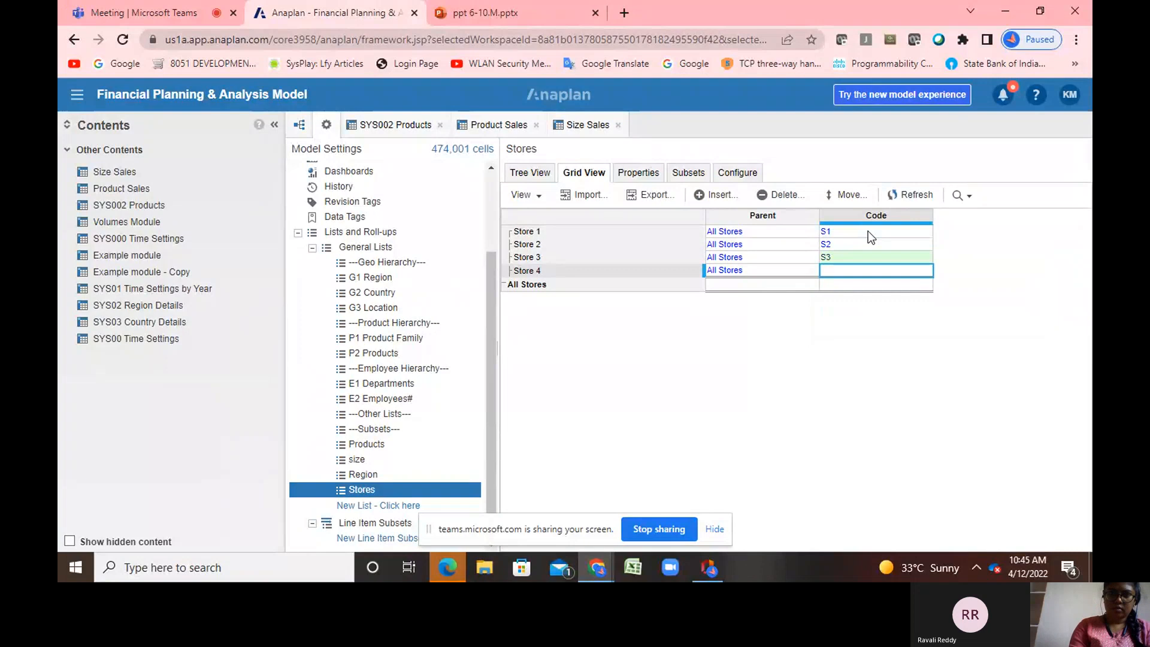
key(Return)
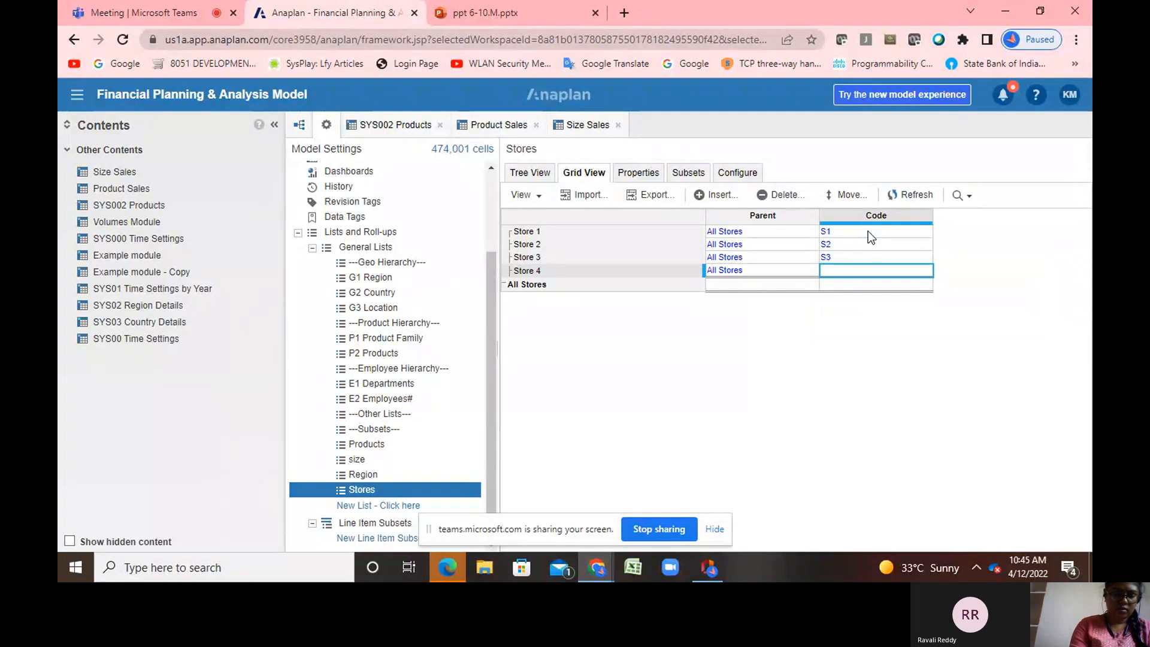
text(S4)
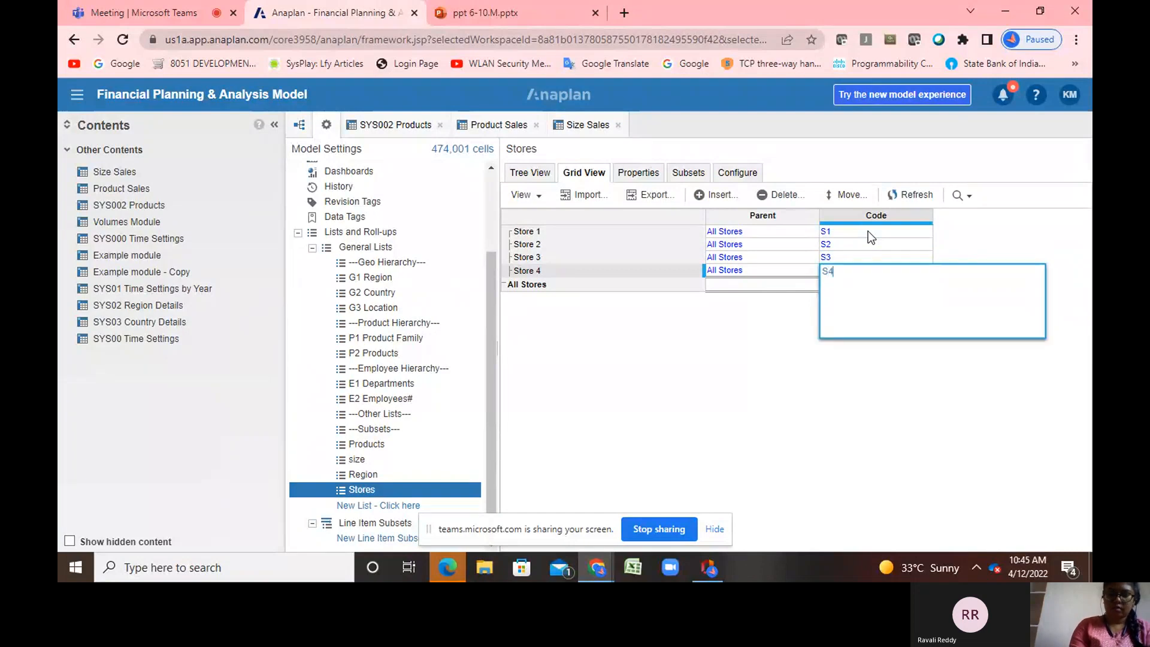
key(Return)
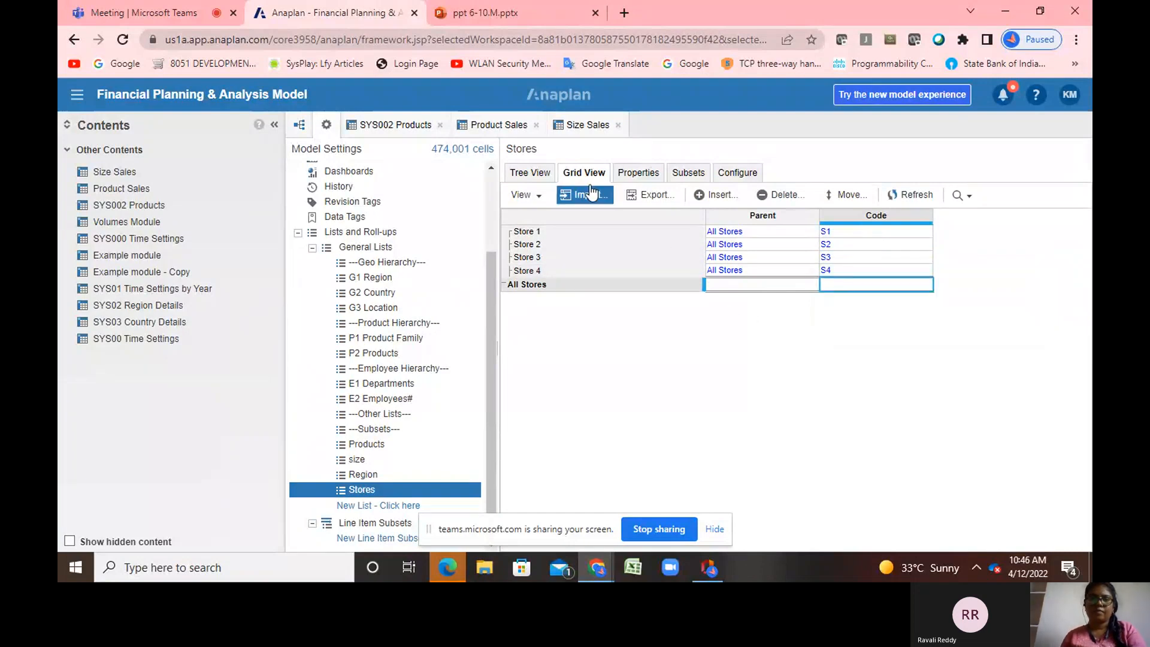
In the new Region list's grid, assign code R1 to Region 1 and R2 to Region 2
click(395, 477)
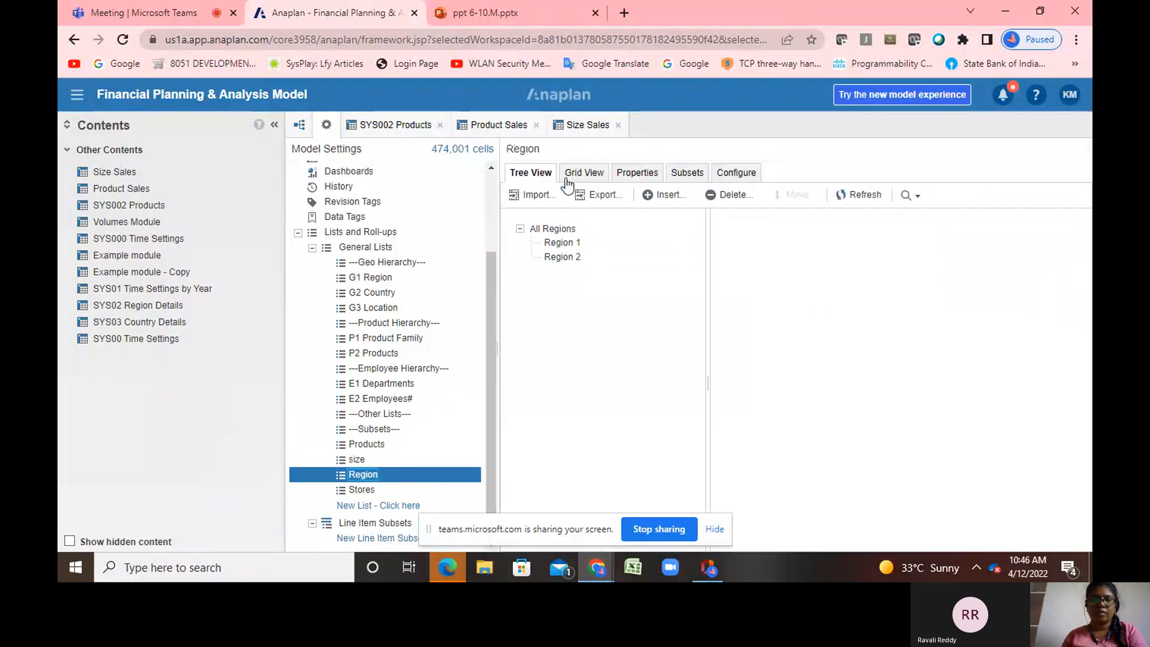
click(586, 175)
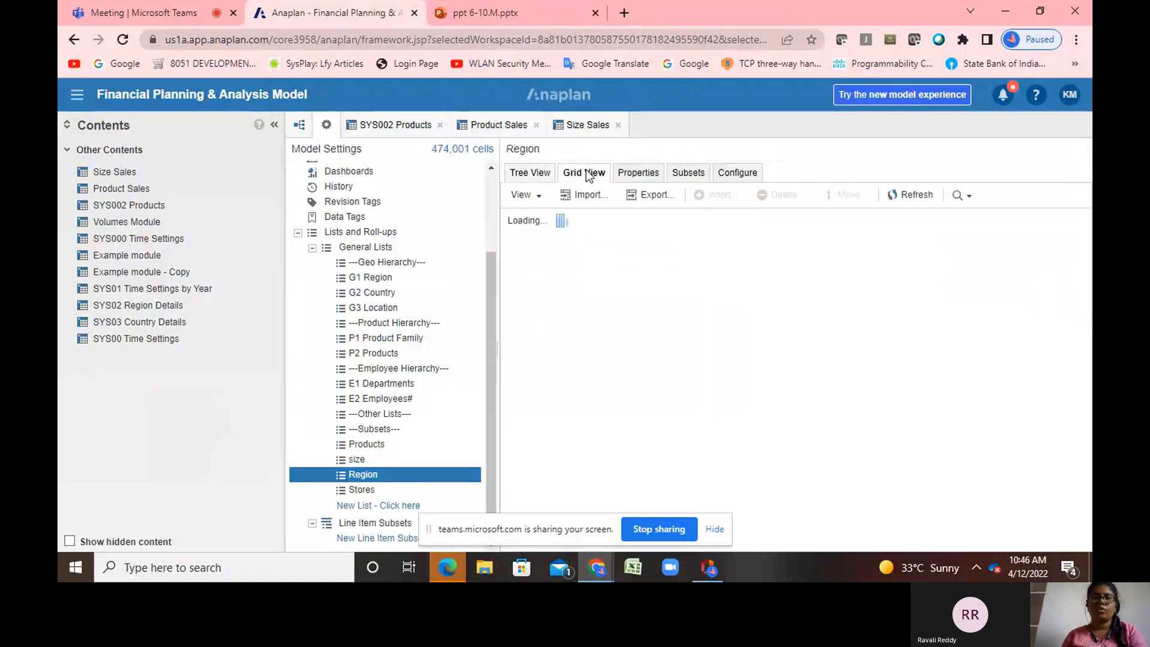
click(843, 234)
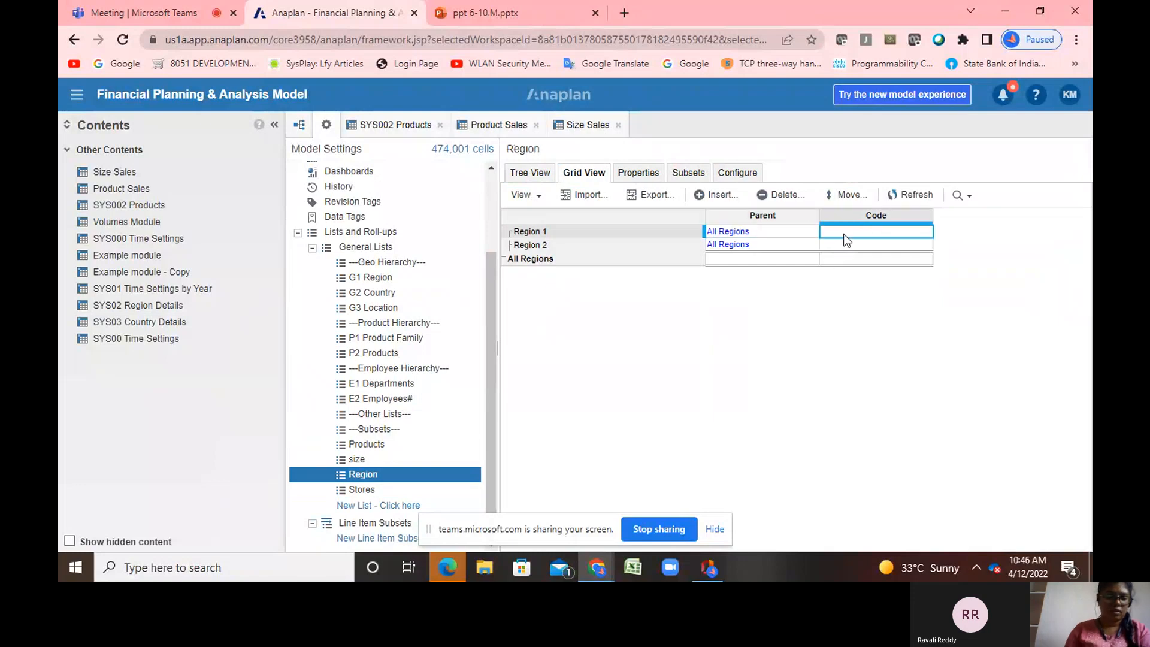
text(R1)
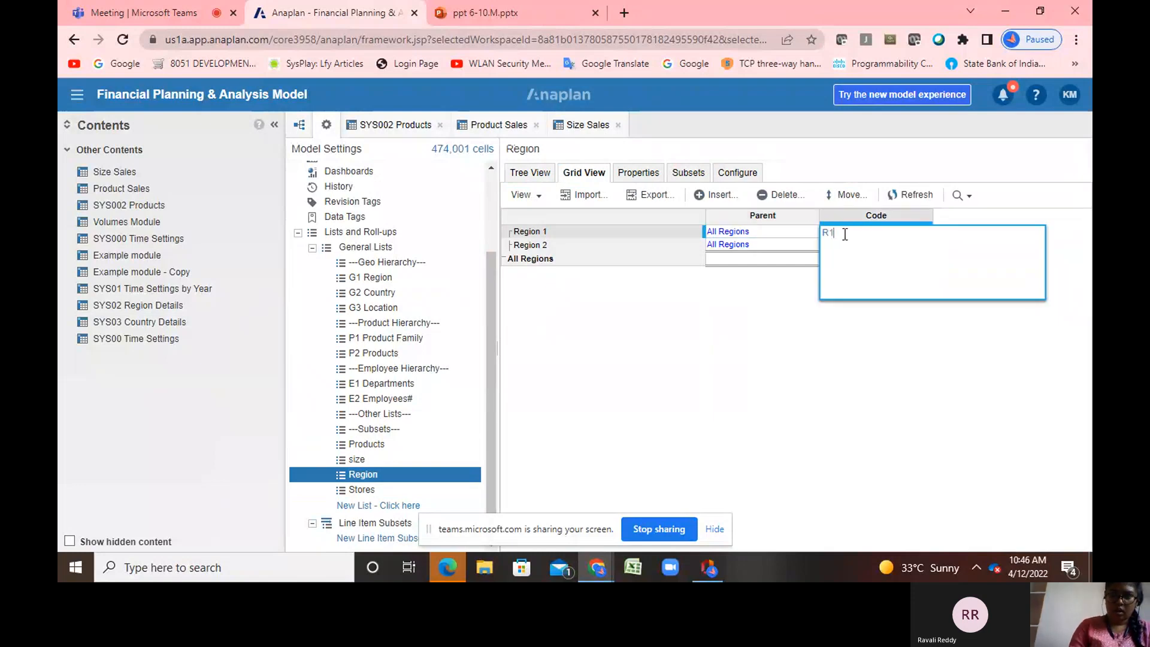
key(Return)
text(R)
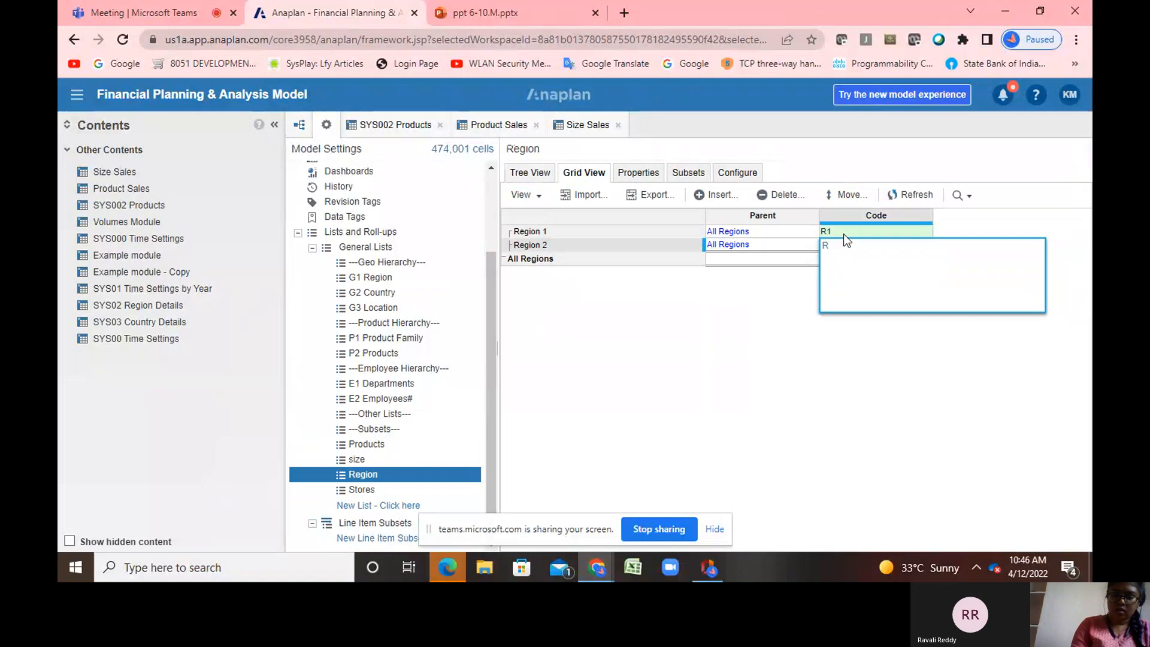
text(2)
key(Return)
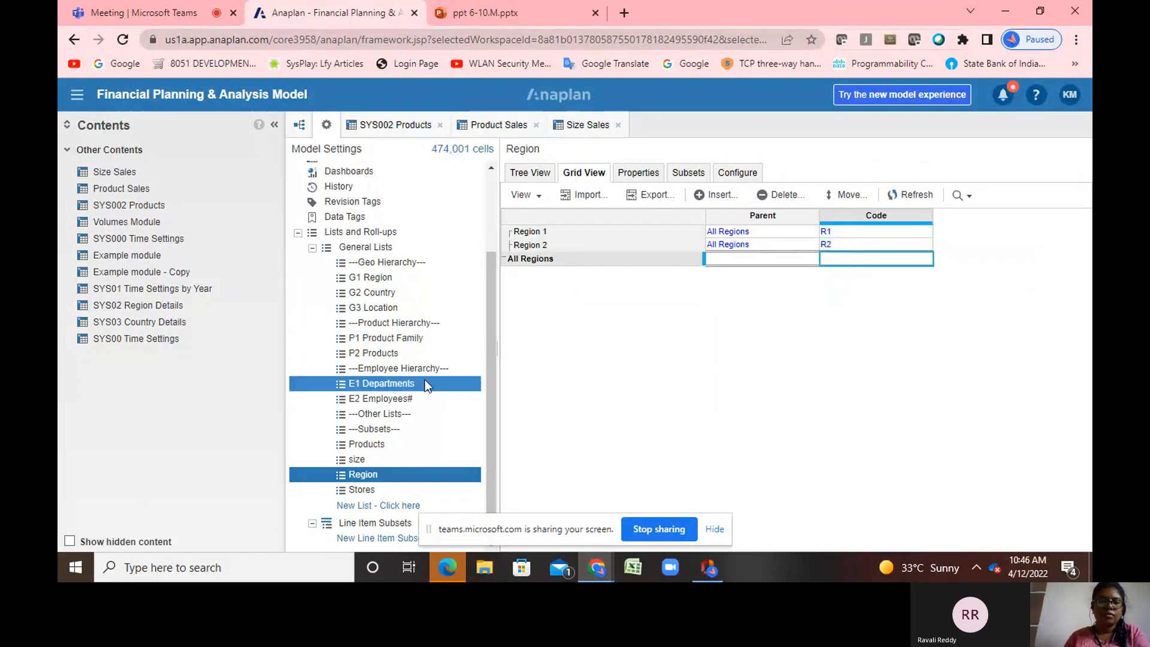
Start inserting a new module in the model settings and name it SYS003 stores
scroll(398, 318, up, 2)
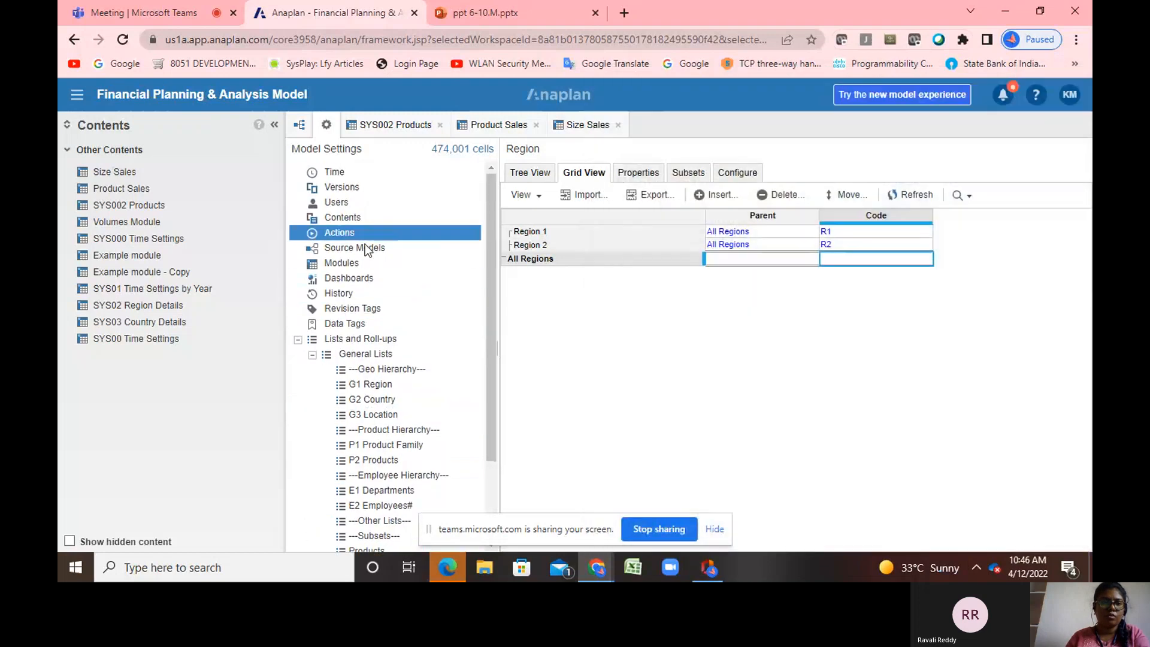
click(362, 263)
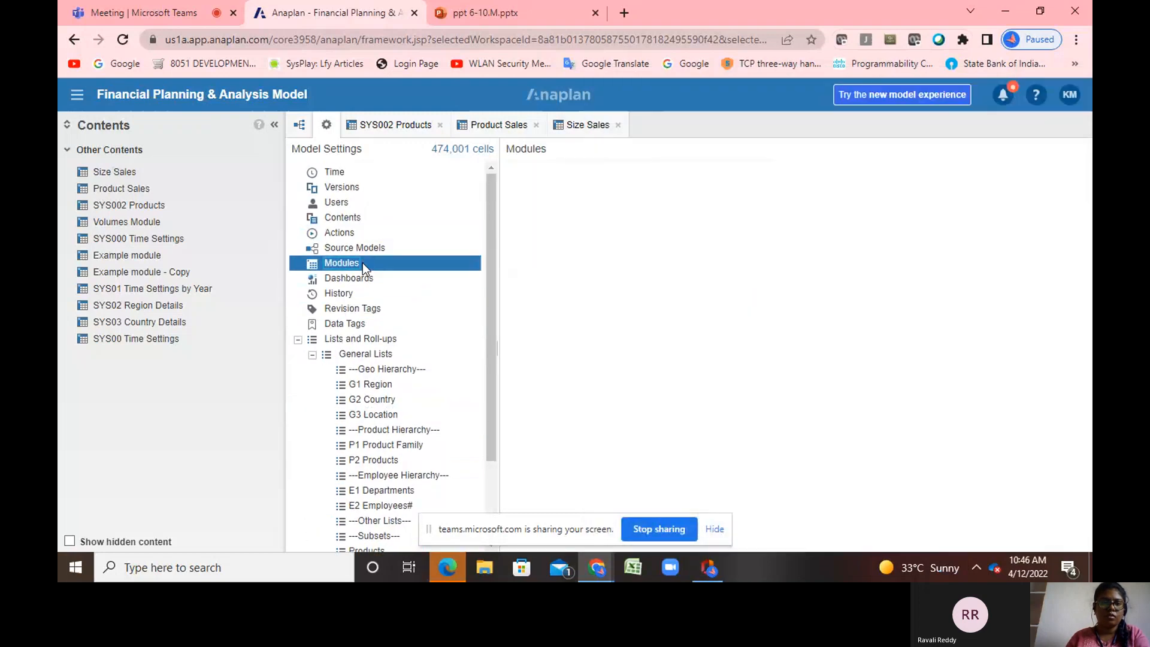
click(557, 230)
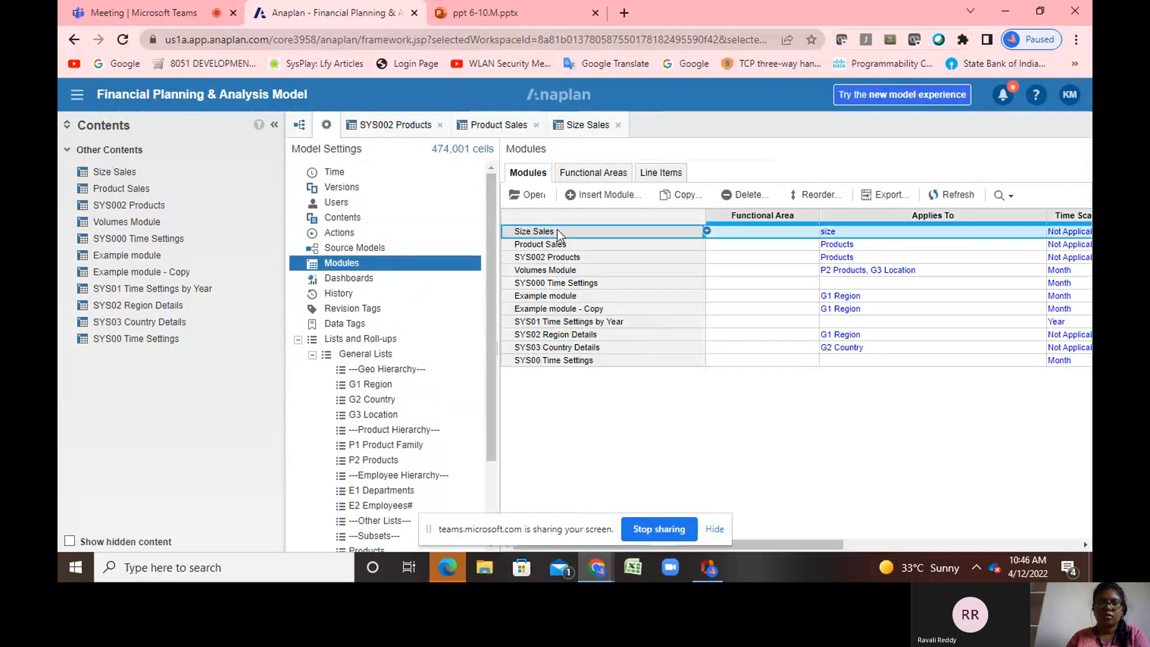
click(602, 198)
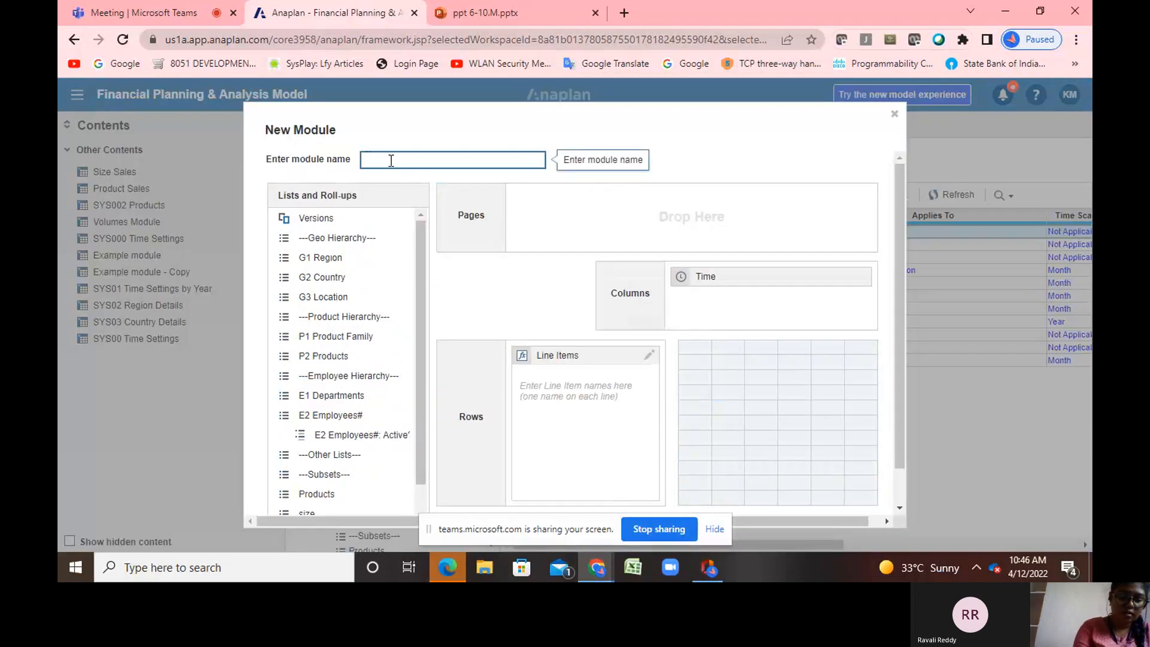
text(SYS00)
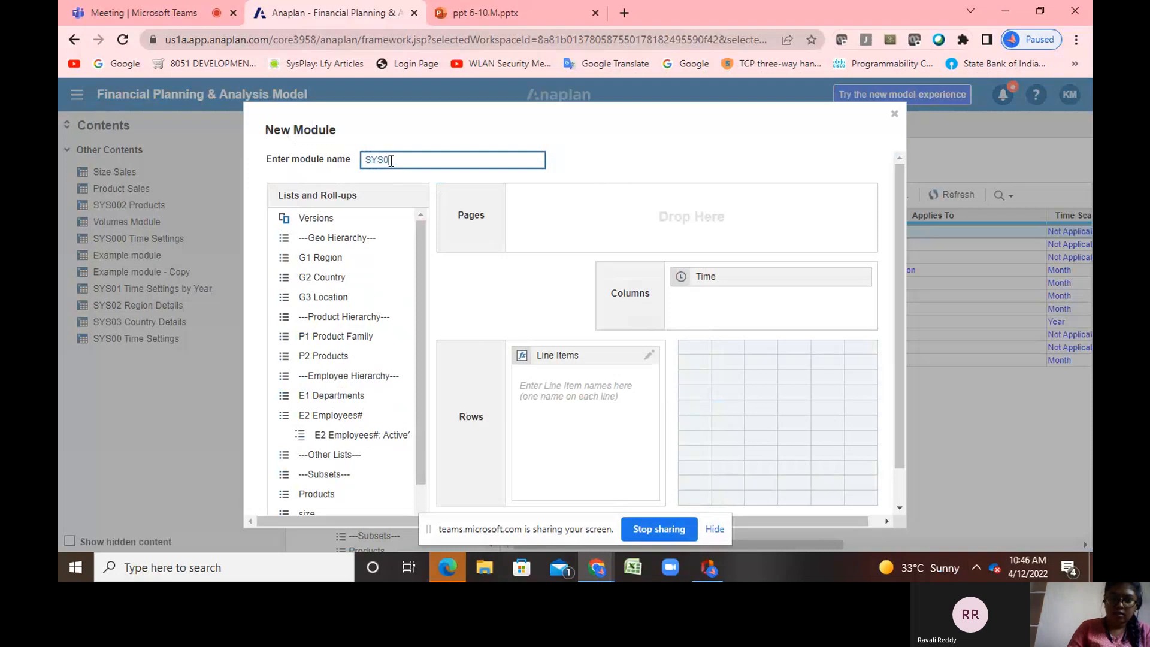
text(3 )
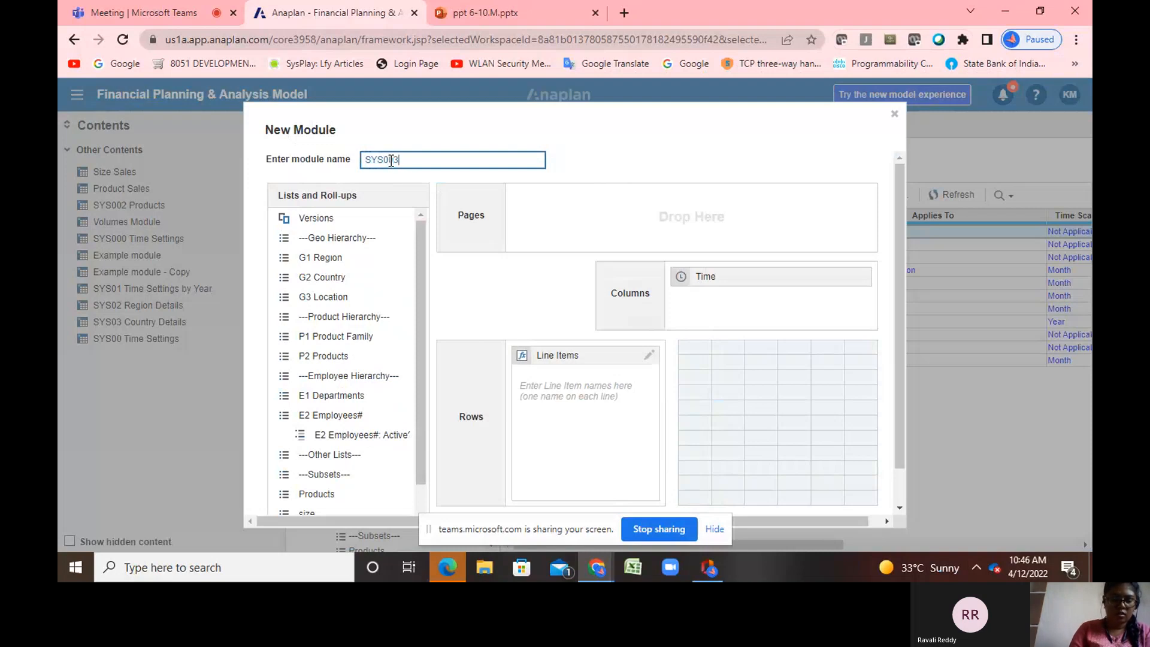
text(sto)
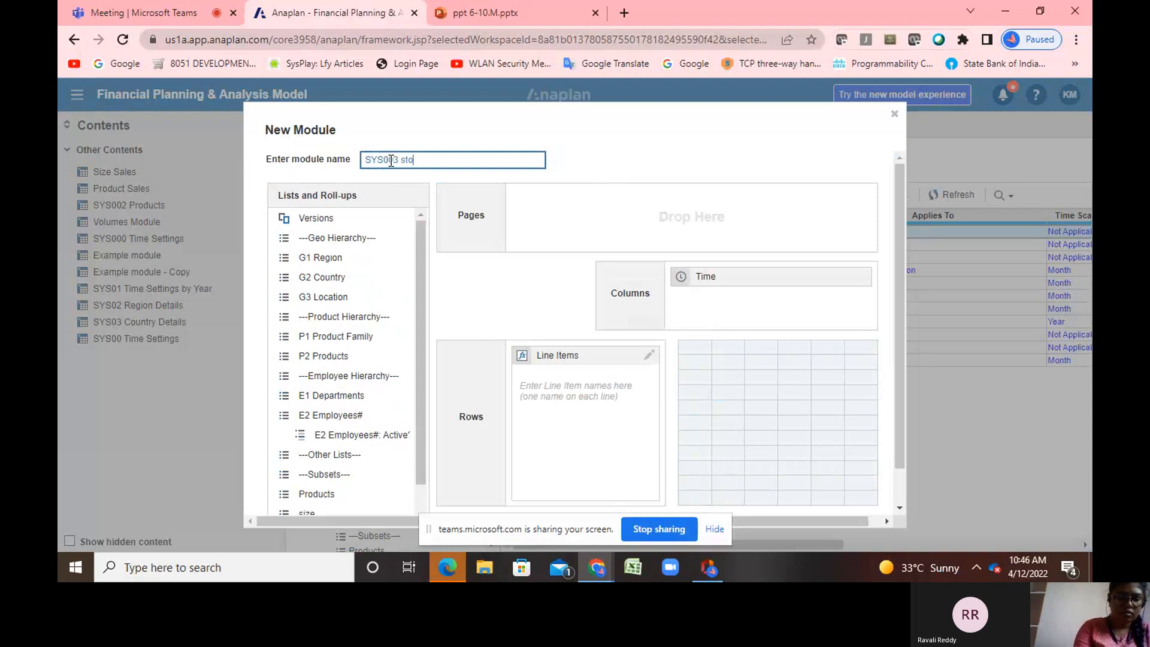
text(res)
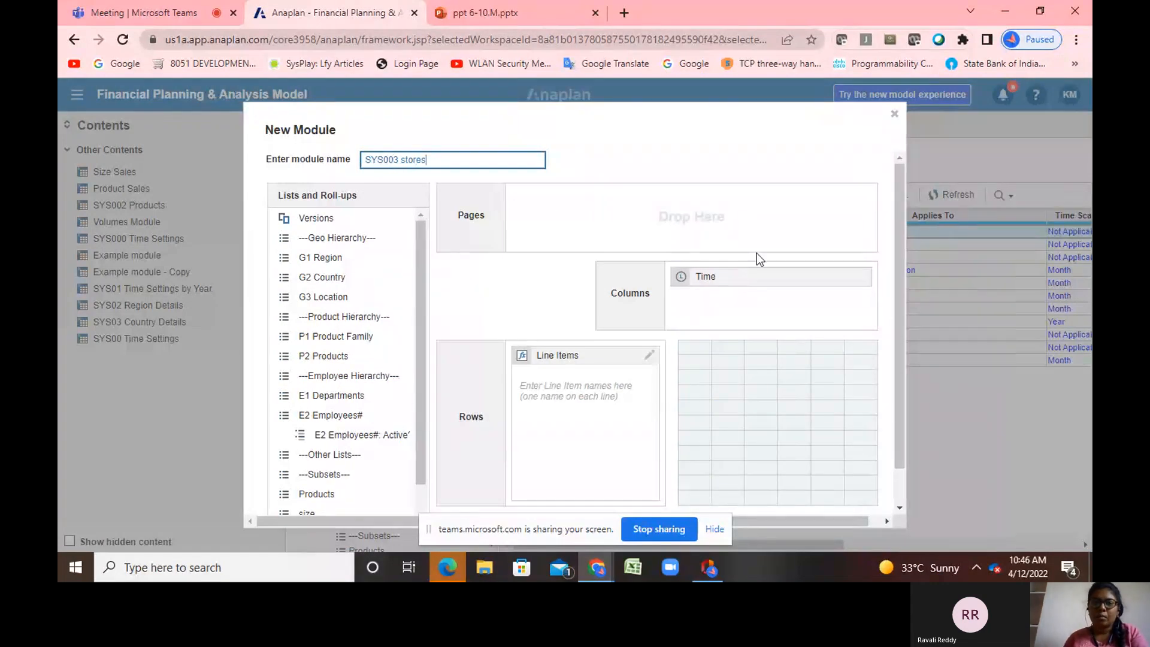
Remove Time from the new module's columns and put the Stores list there instead
click(741, 289)
drag(741, 288, 290, 375)
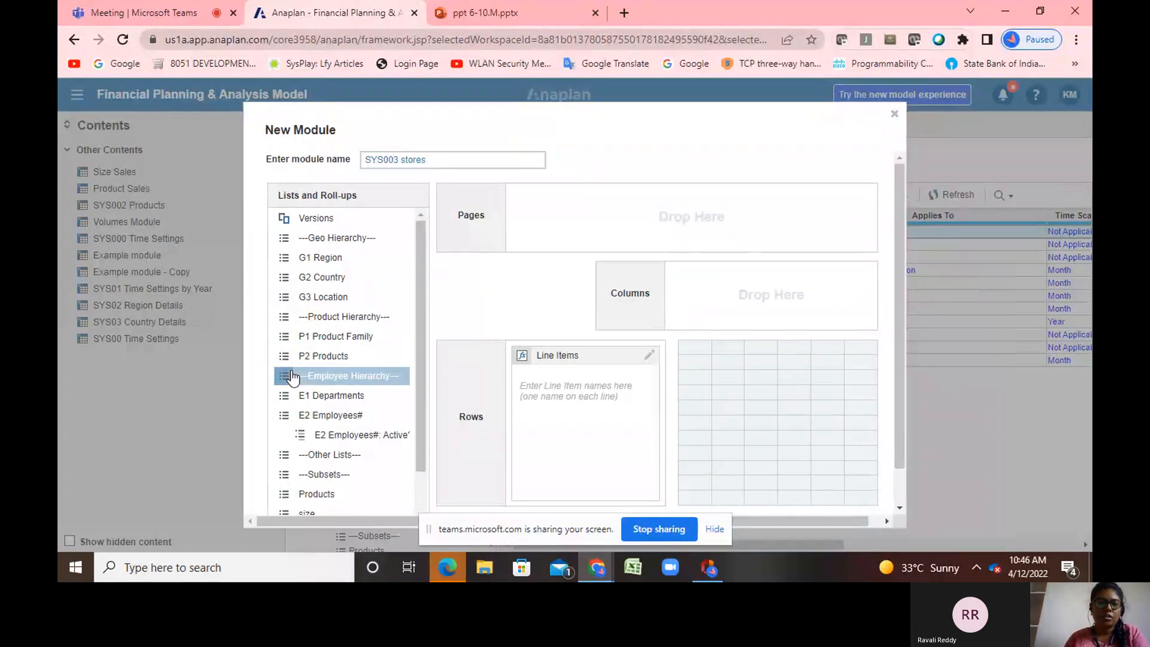
click(339, 394)
scroll(339, 393, down, 2)
scroll(339, 394, down, 1)
drag(296, 447, 734, 243)
Add the line items Store and Region to the new module
click(533, 344)
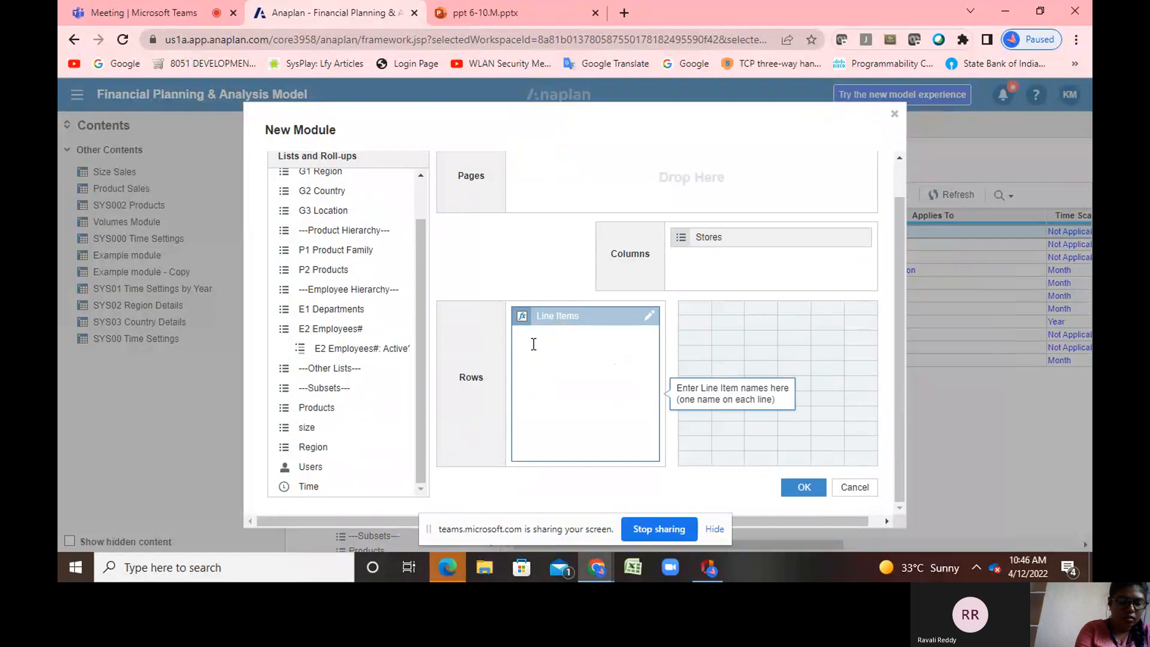
text(Store )
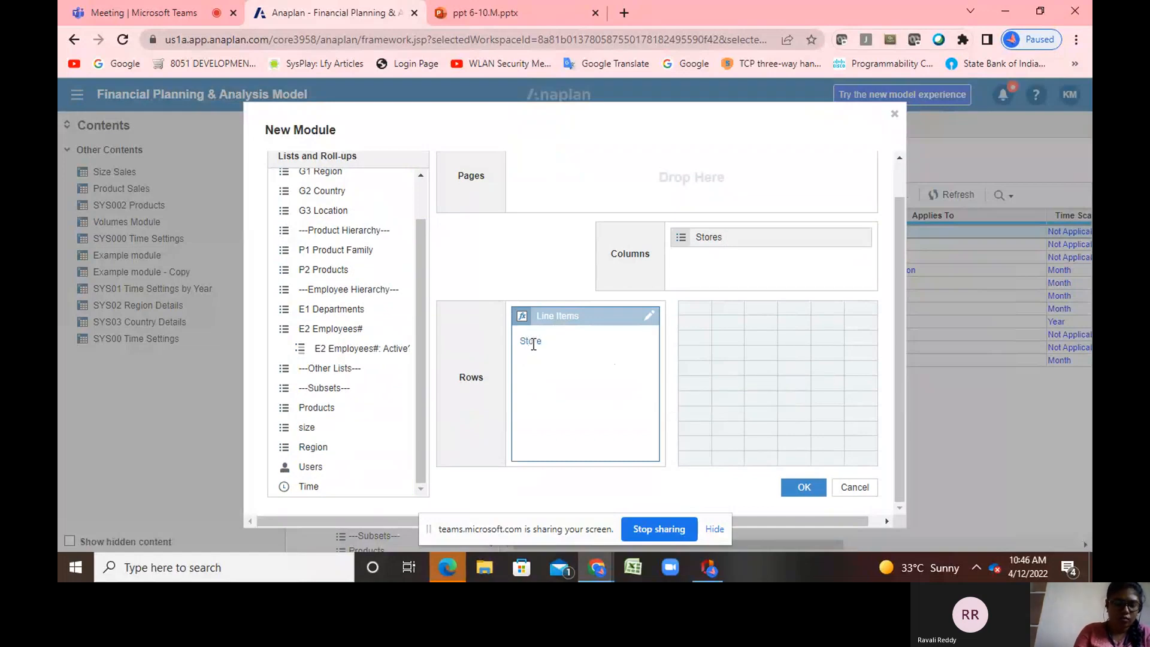
text(R)
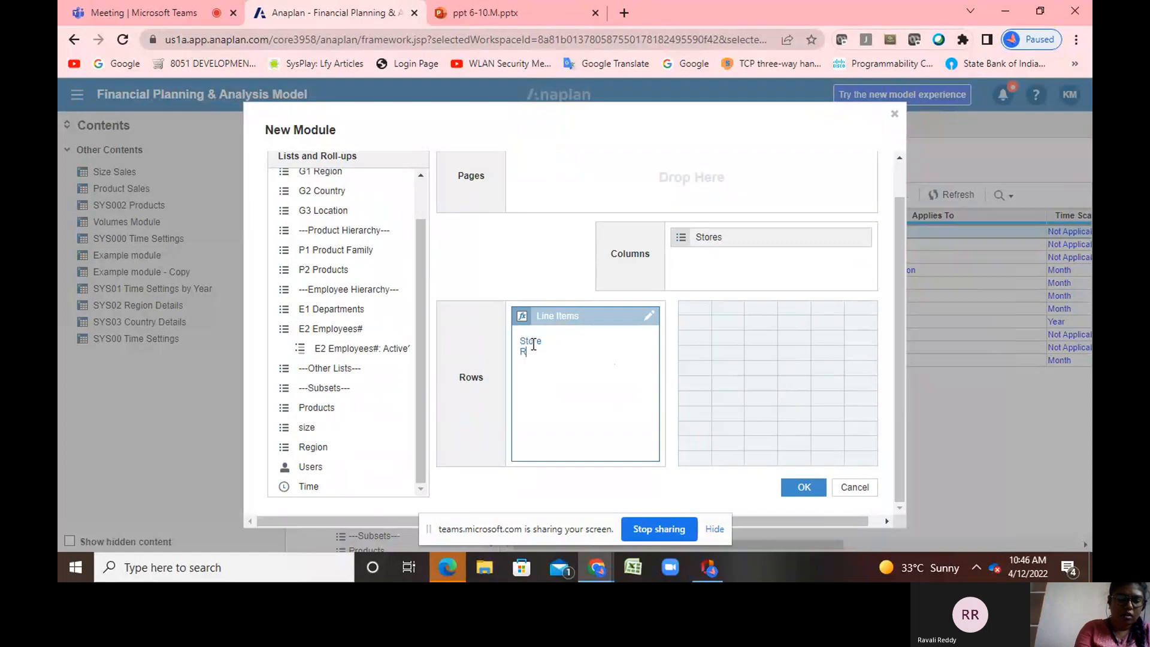
text(egion)
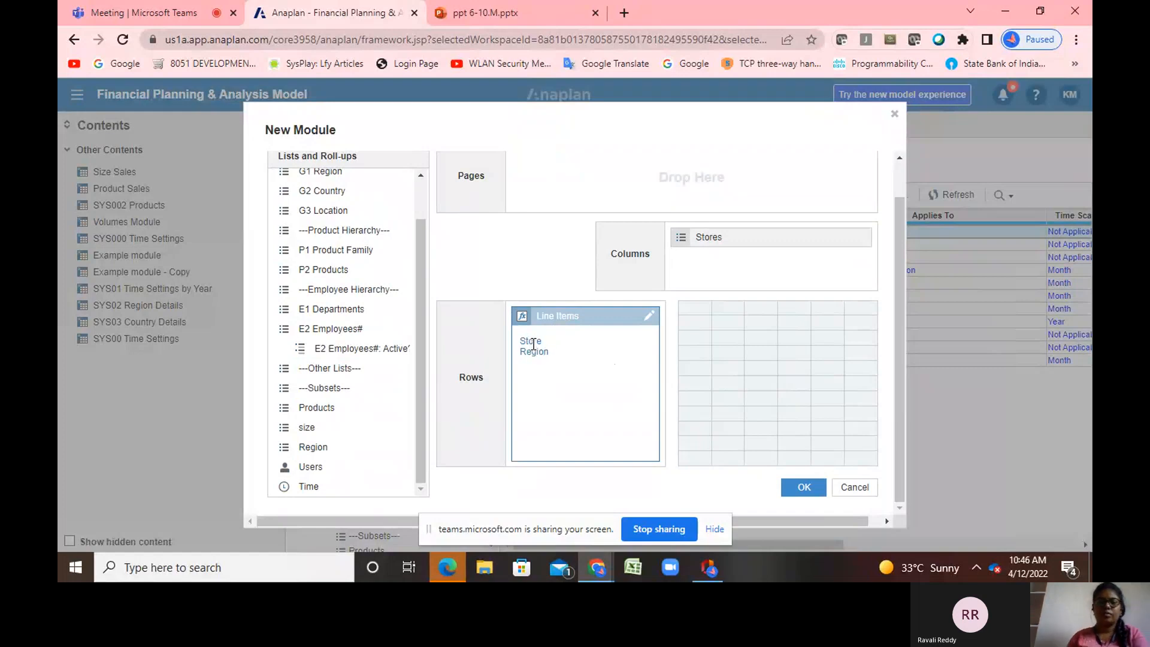
Swap the axes so Stores is on rows and Line Items on columns, and create the module
click(674, 395)
drag(747, 243, 578, 378)
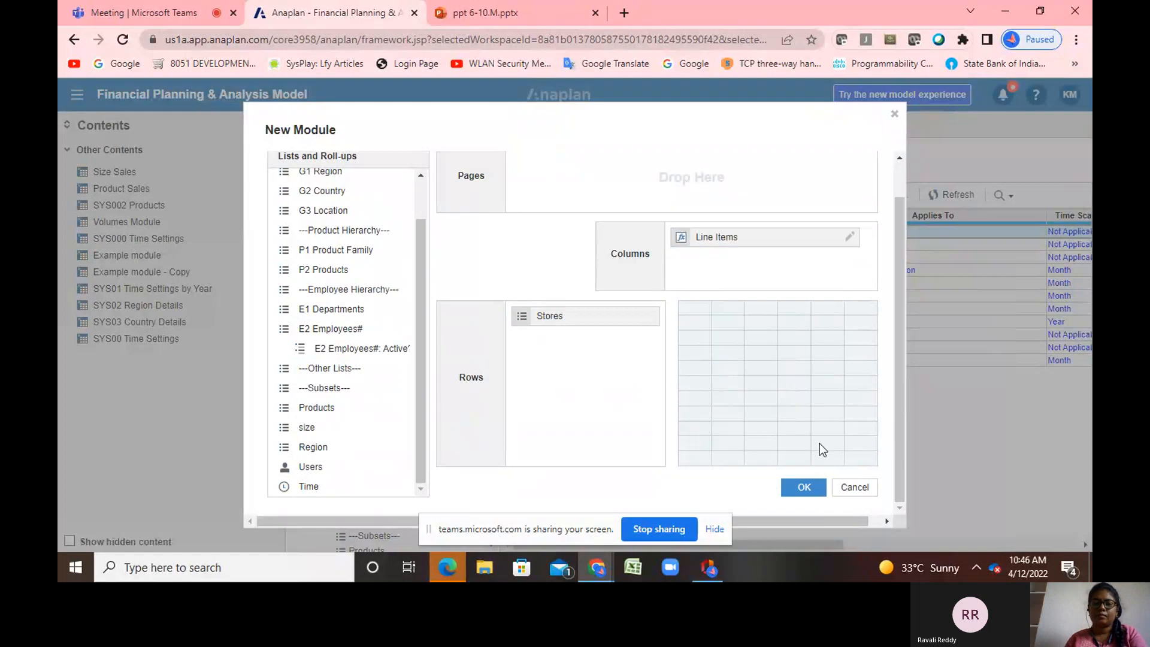
click(806, 487)
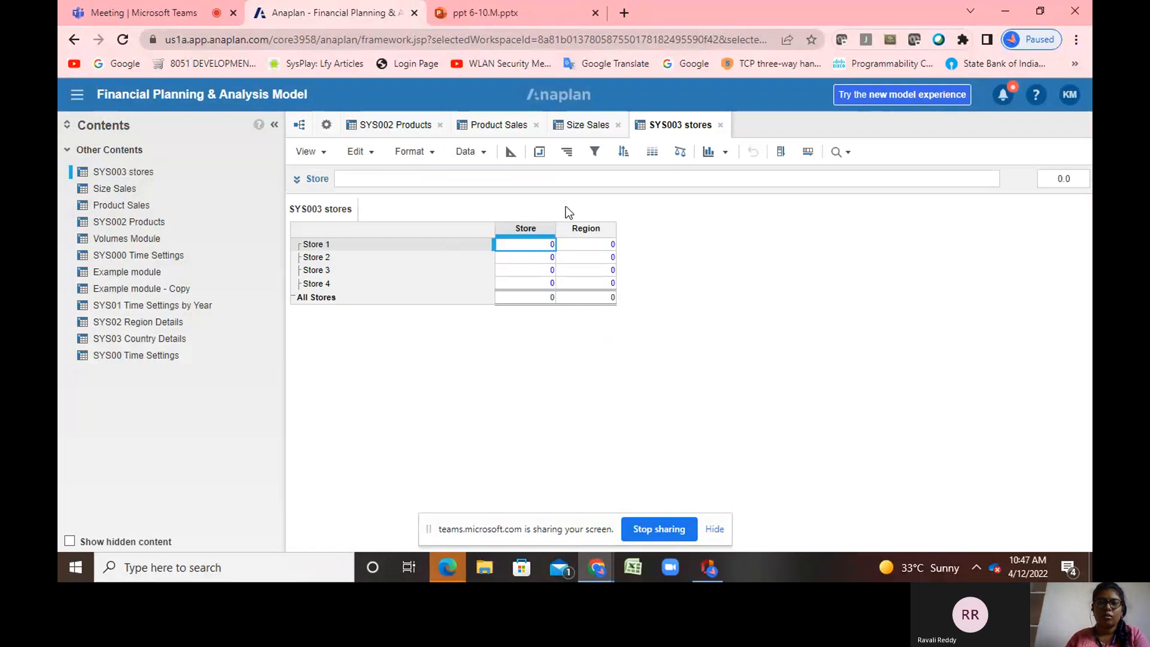
In the SYS003 stores blueprint, set the Store line item's format to List using the Stores list, accepting the data type change
click(512, 154)
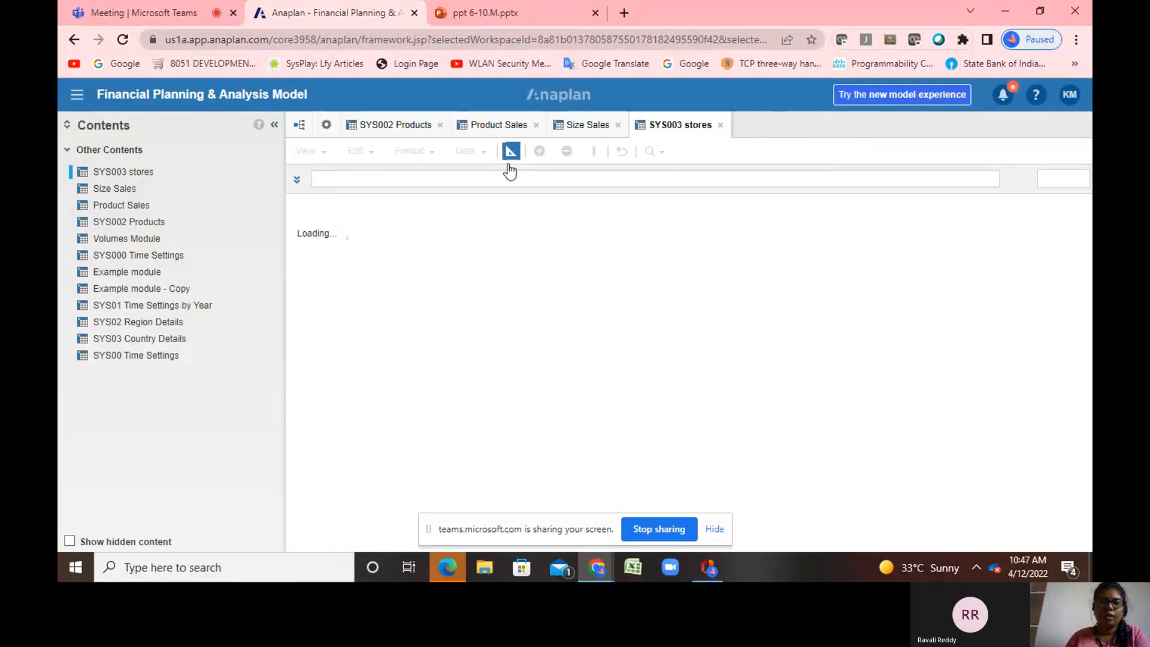
click(529, 259)
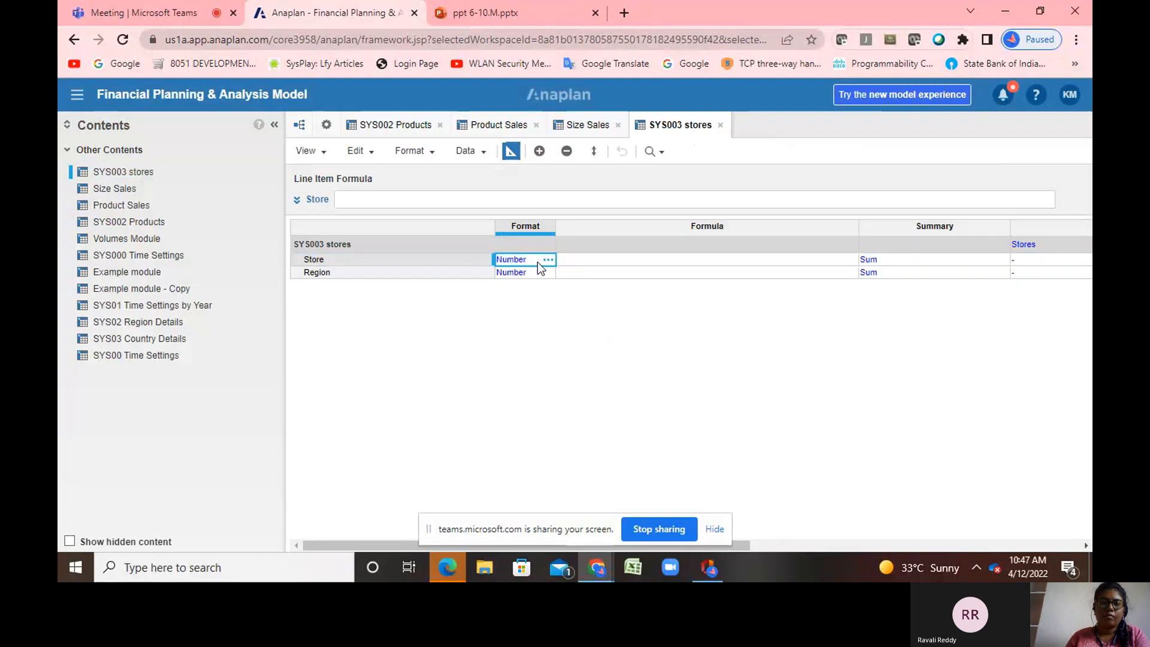
click(547, 264)
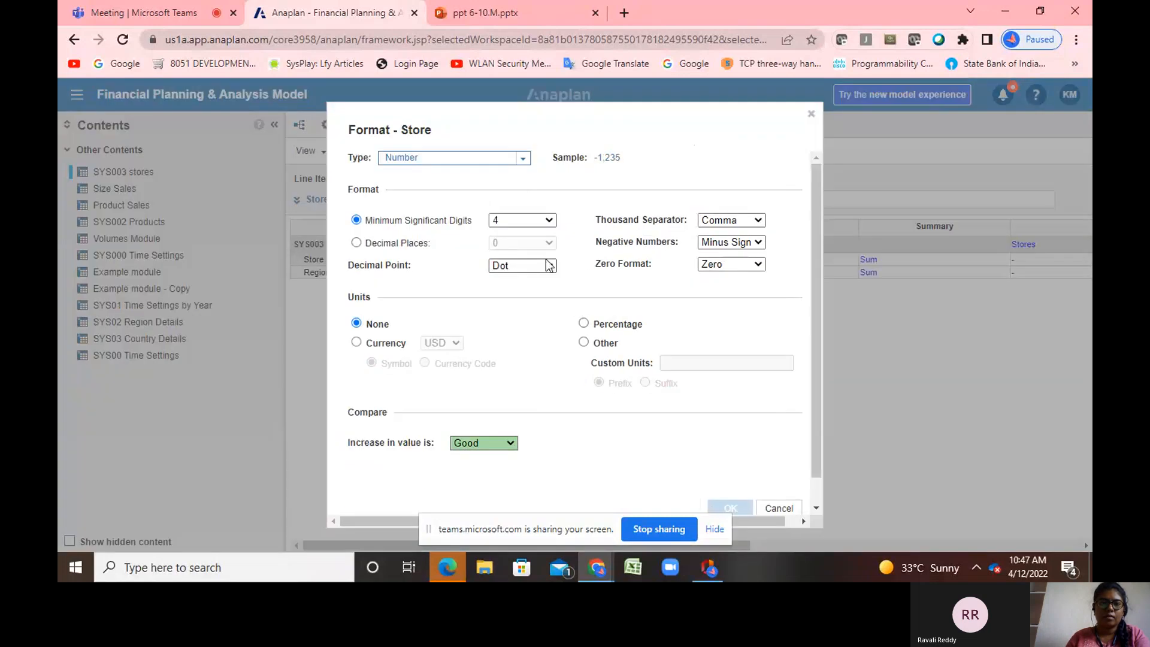
click(523, 158)
click(421, 274)
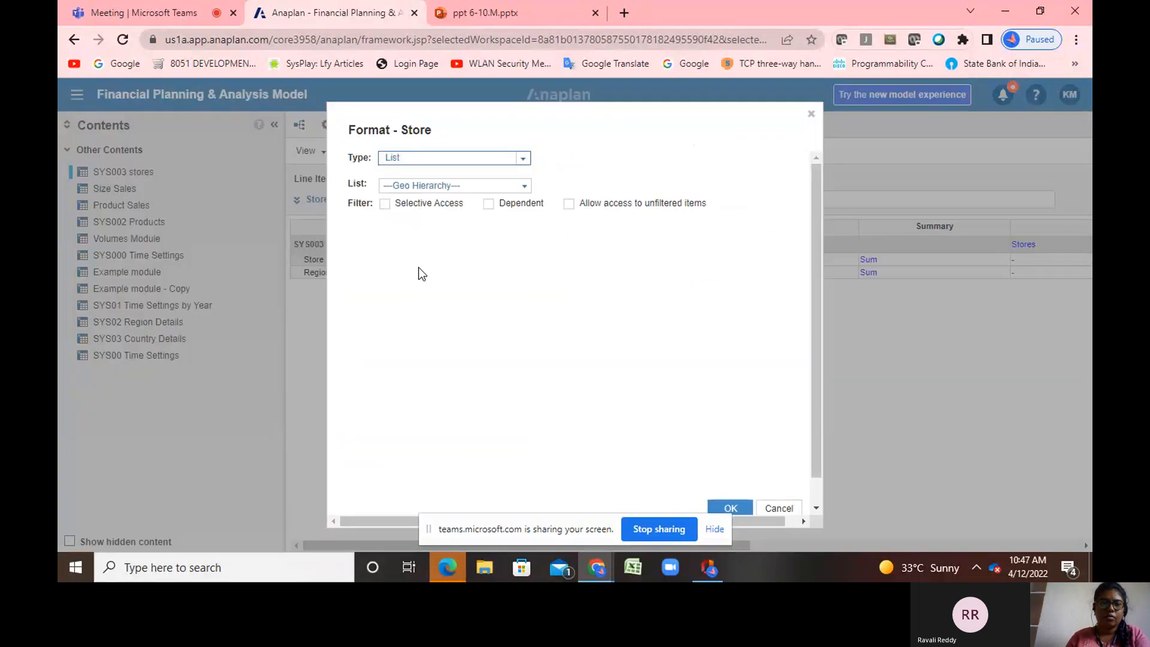
click(524, 188)
scroll(450, 403, down, 1)
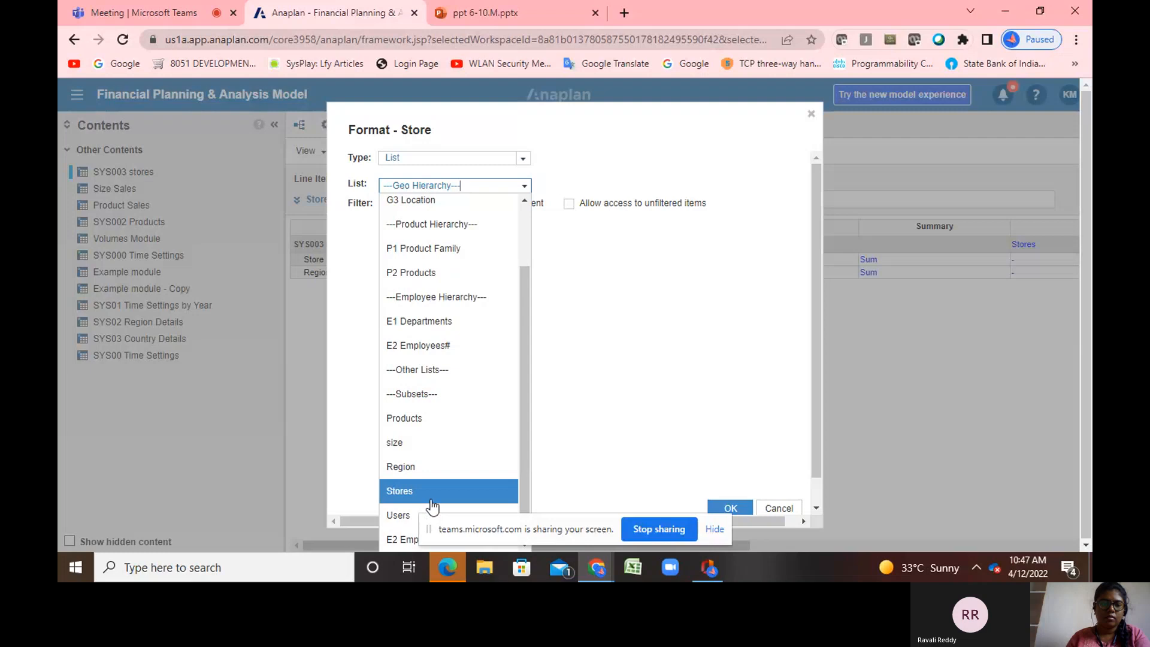
click(430, 492)
click(734, 486)
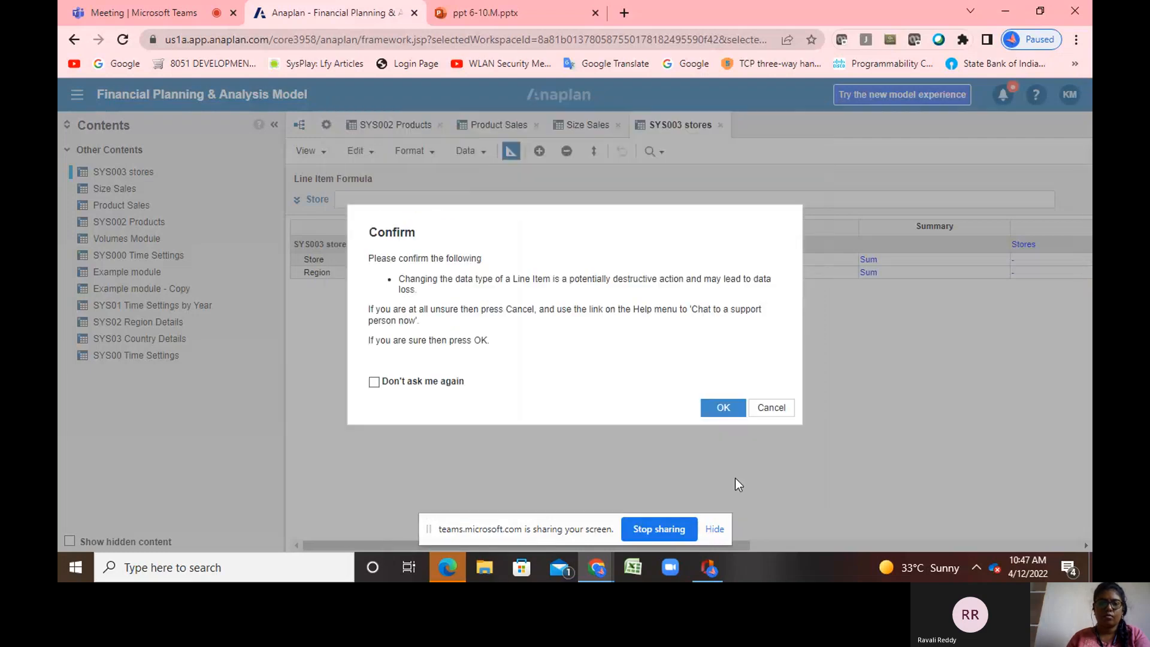
click(733, 413)
In the SYS003 stores blueprint, set the Region line item's format to List using the Region list, accepting the data type change
click(514, 273)
click(548, 273)
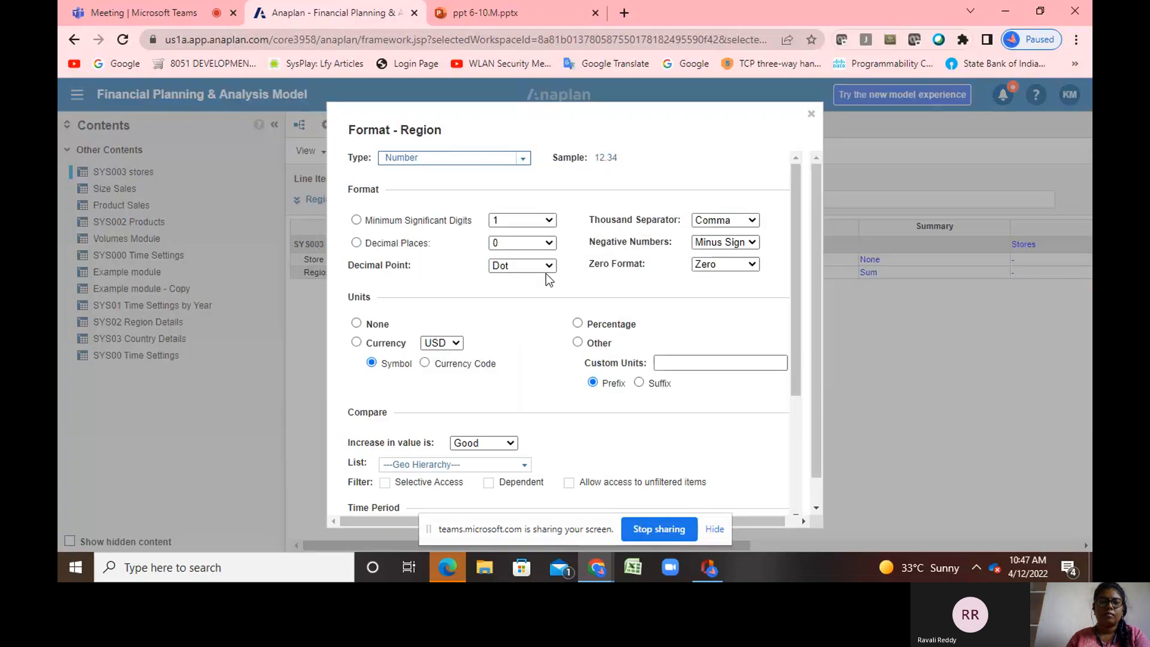
click(522, 158)
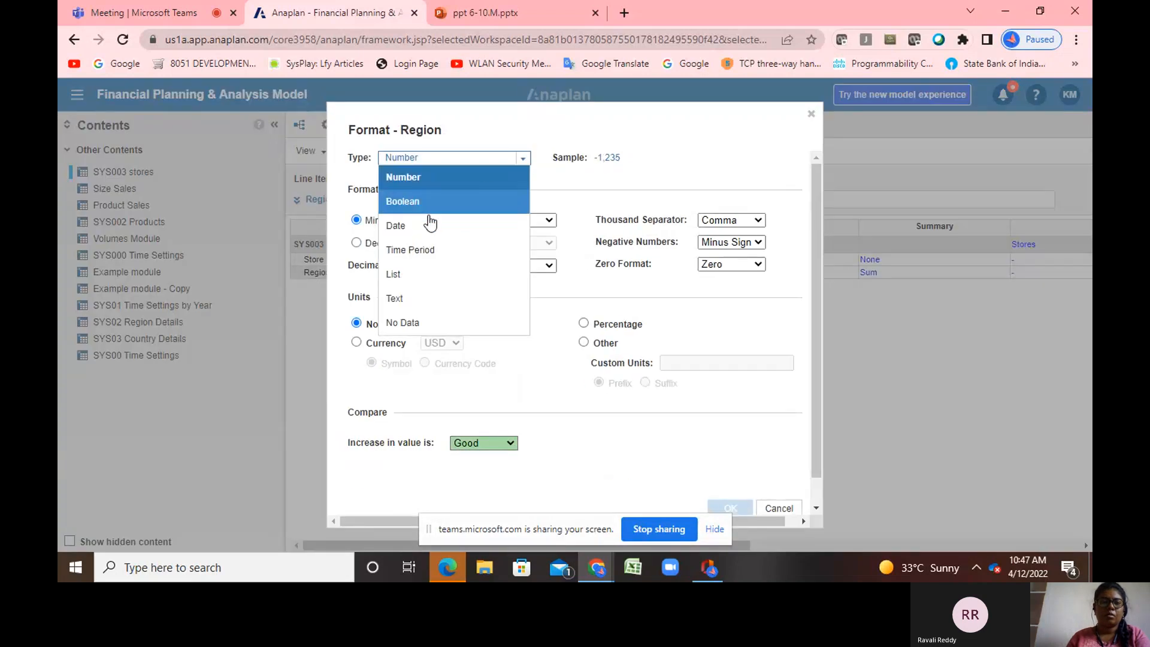
click(419, 274)
click(522, 186)
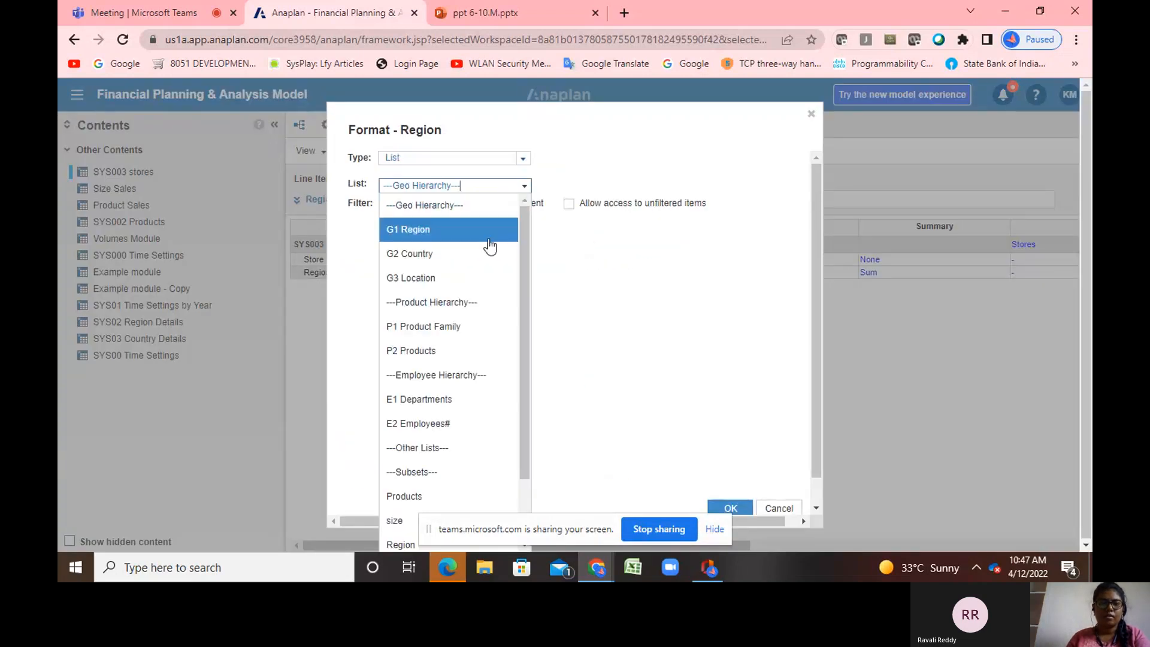
scroll(437, 442, down, 2)
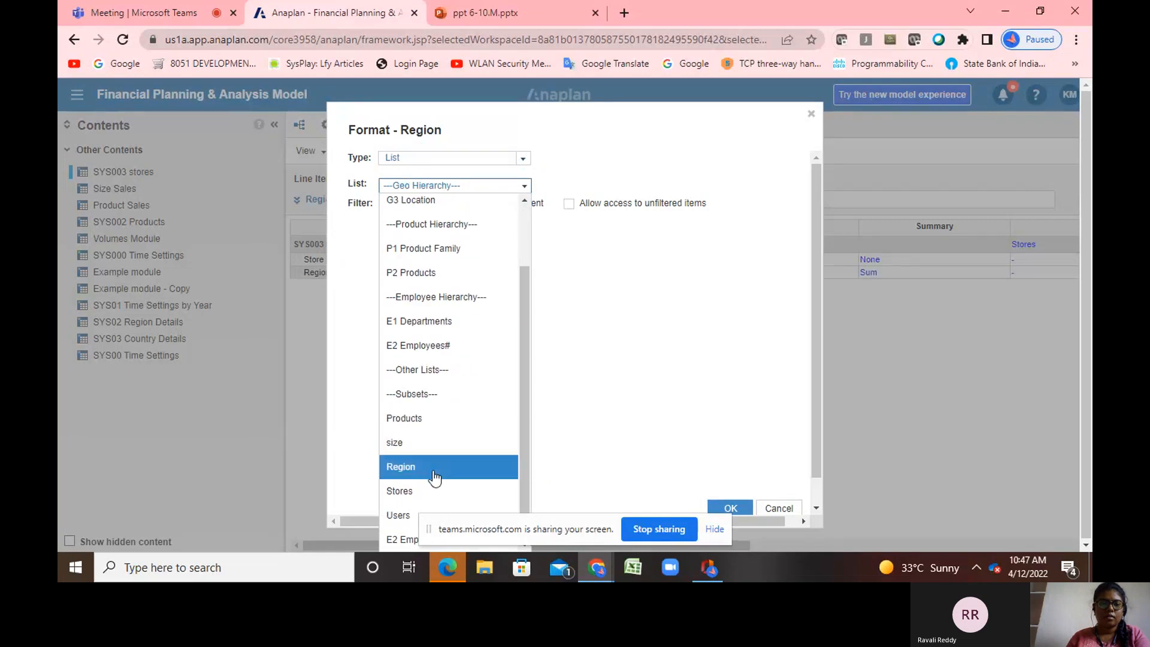
click(437, 470)
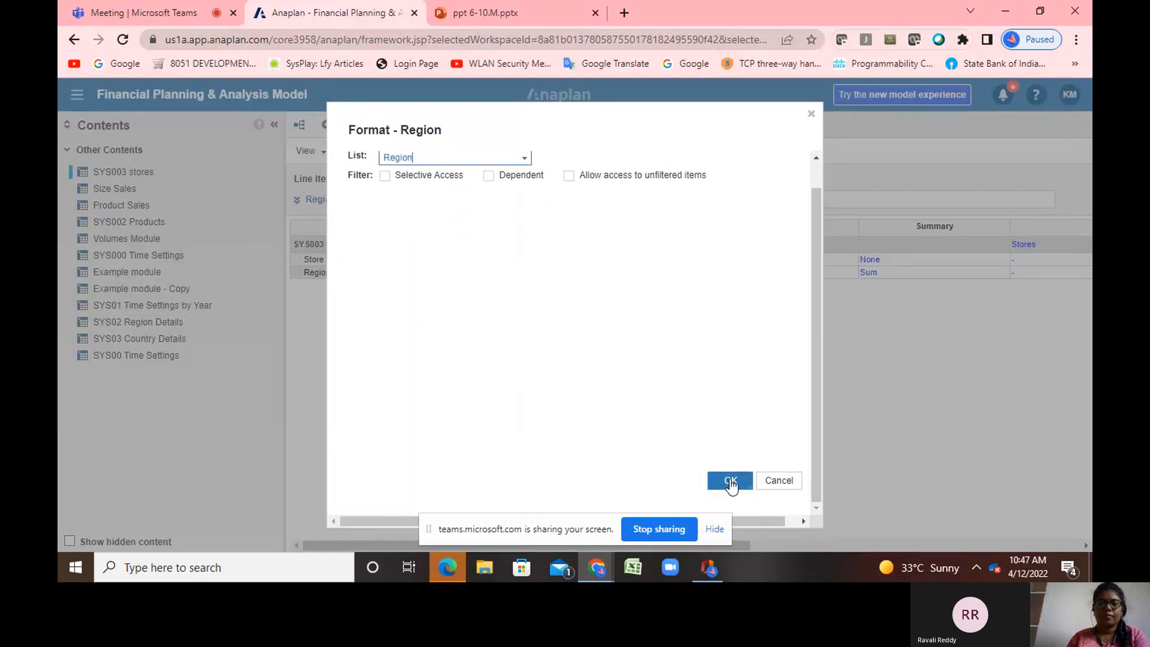
click(731, 482)
click(725, 409)
Return to the SYS003 stores grid and give the Store line item the formula ITEM(Stores)
click(512, 155)
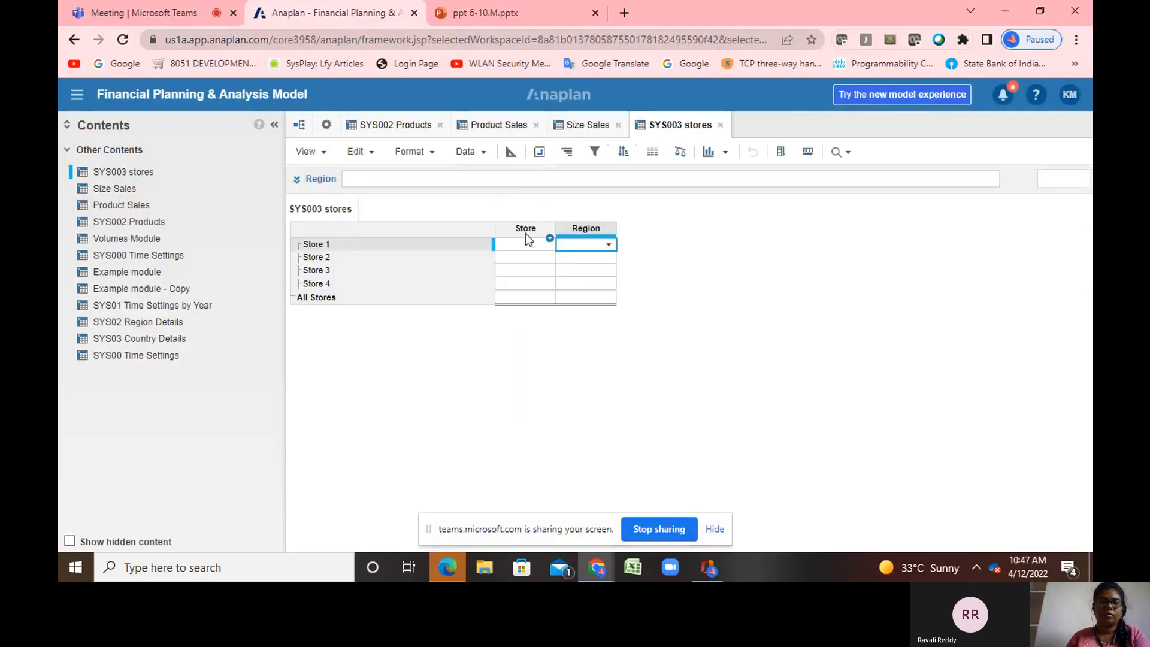
click(526, 229)
click(377, 173)
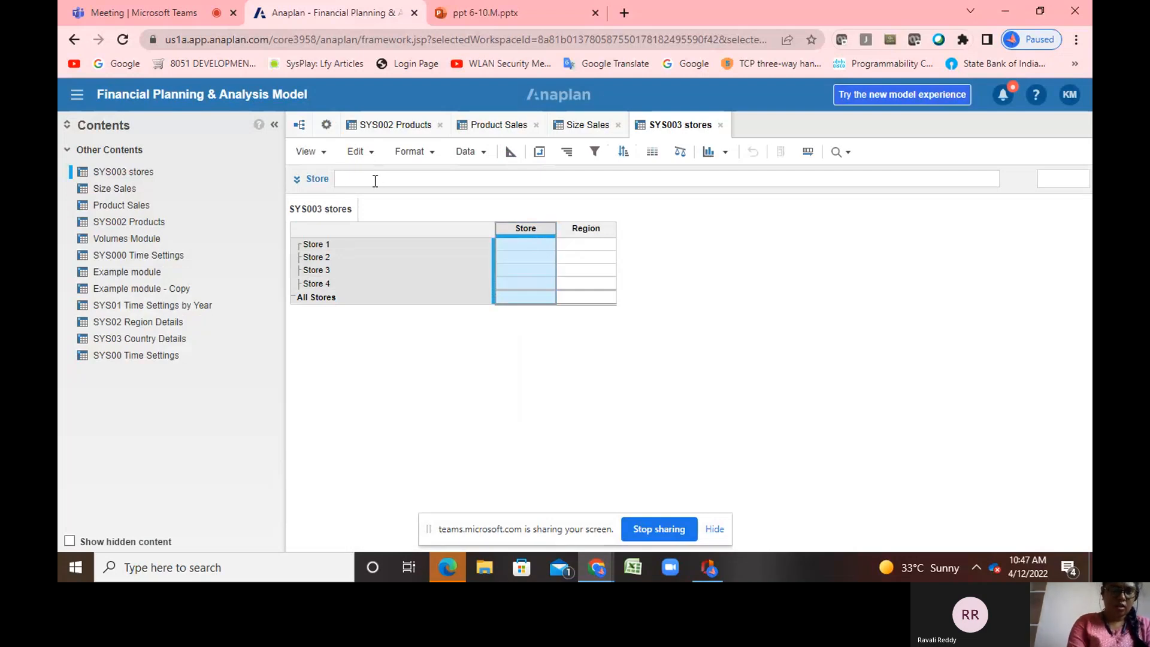
click(375, 181)
text(Ite)
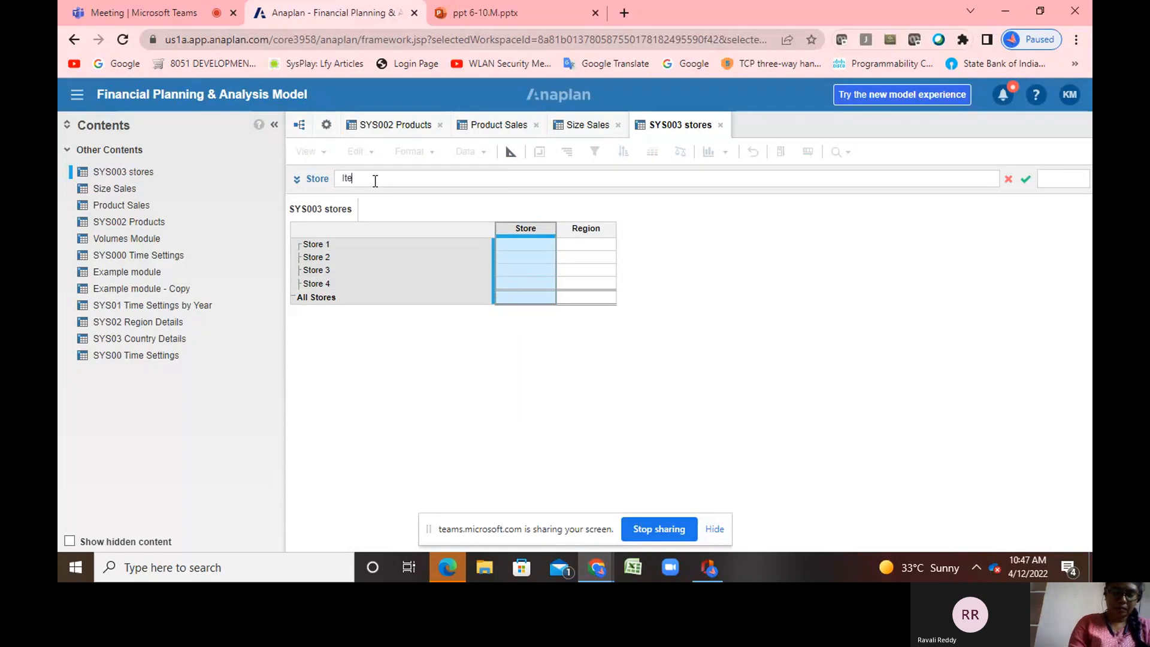
key(BackSpace)
key(BackSpace)
text(TEM)
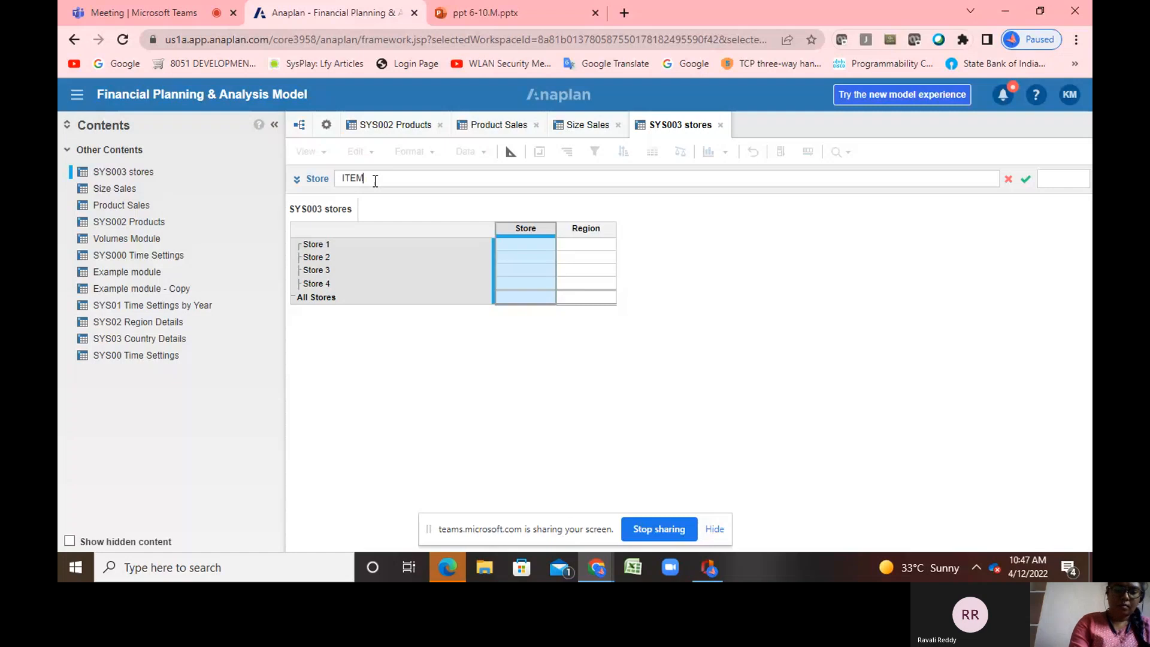
text((ST)
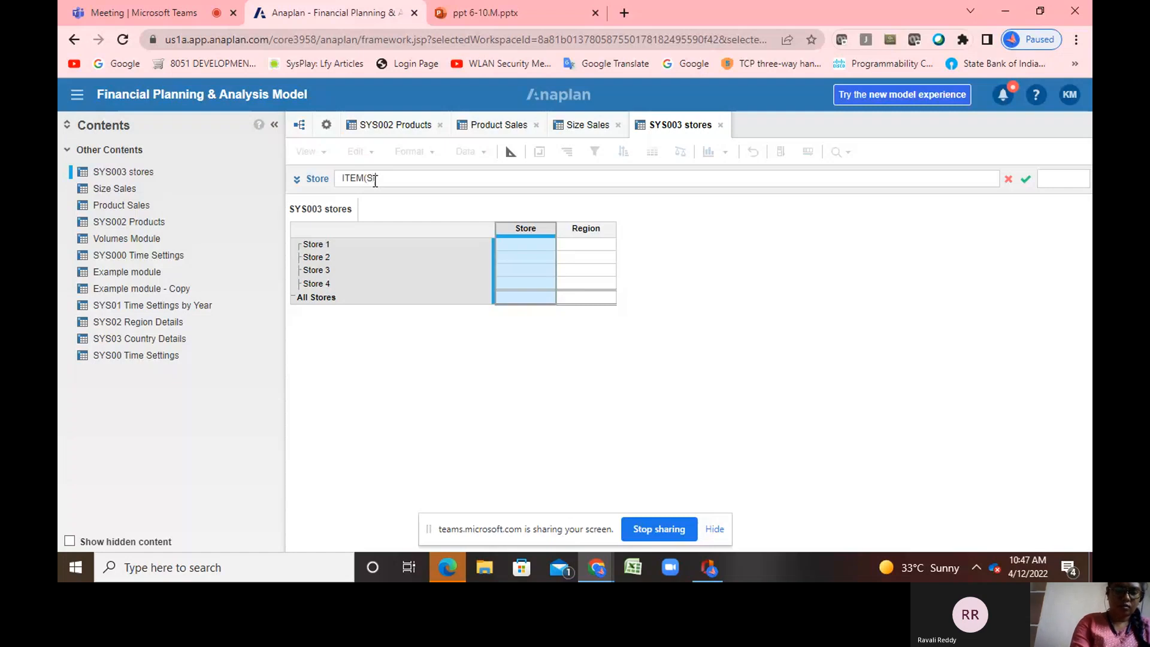
text(ores)
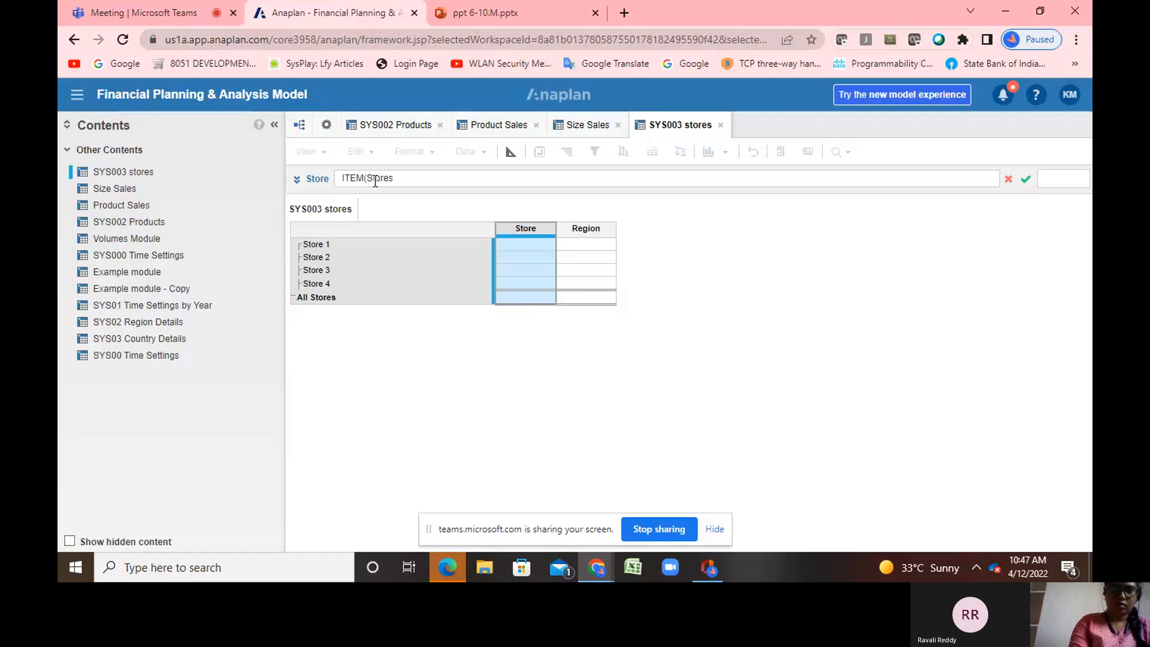
key(Return)
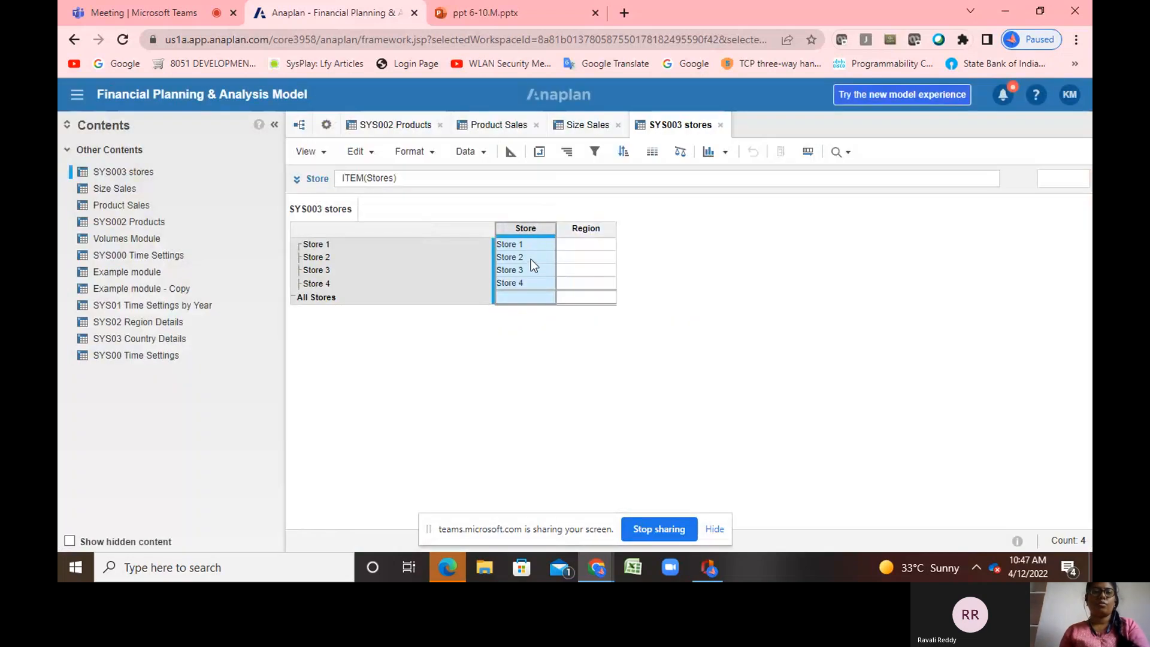
Assign Region 1 to Store 1 and Store 2 in the Region line item
click(578, 243)
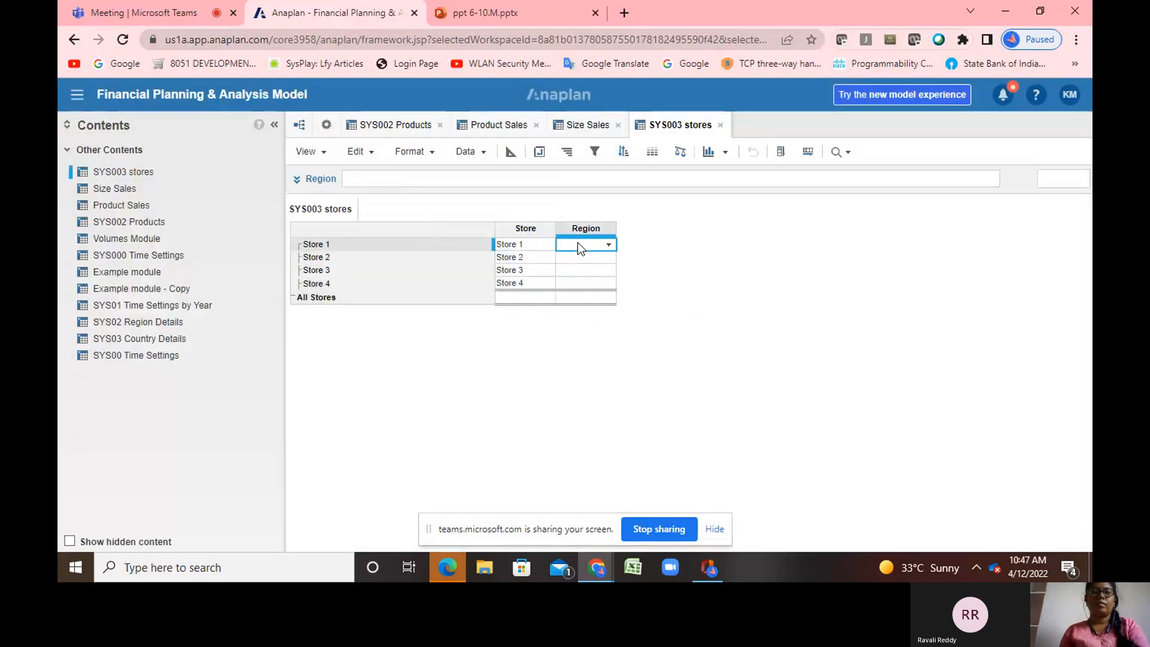
click(608, 250)
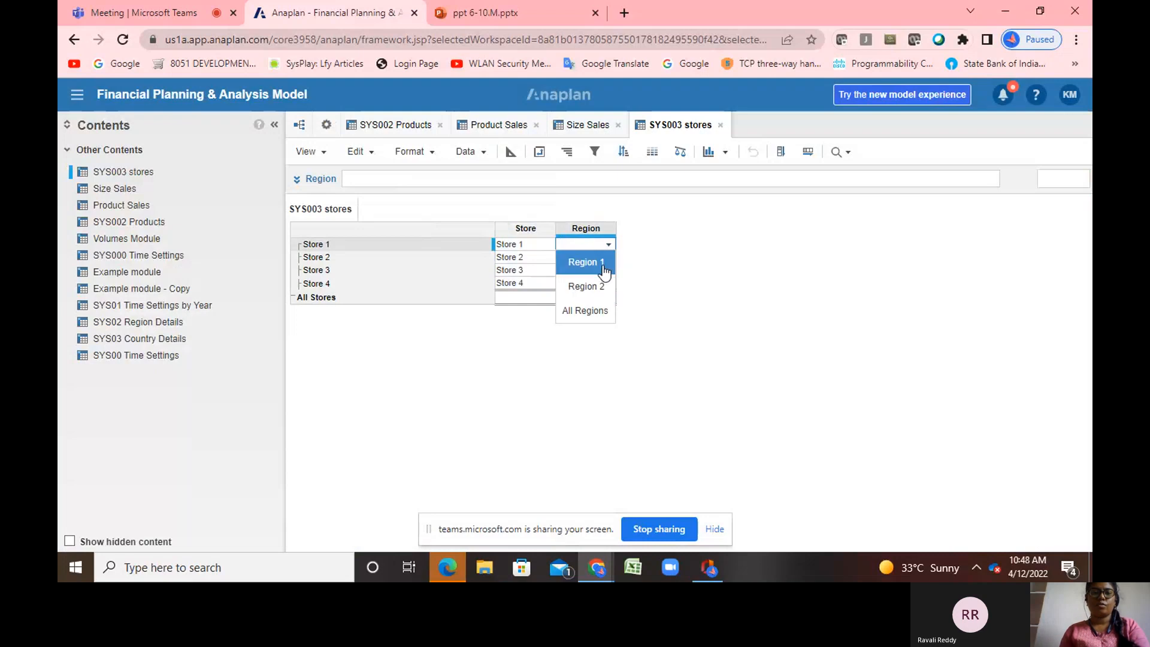
click(604, 268)
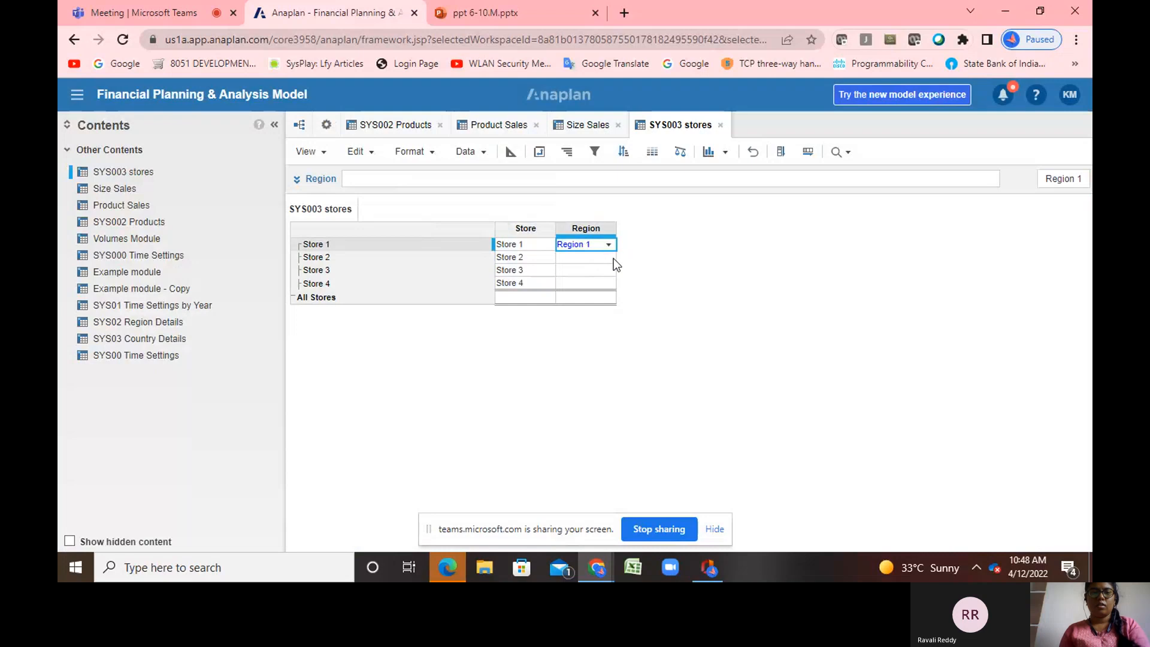
click(612, 258)
click(608, 258)
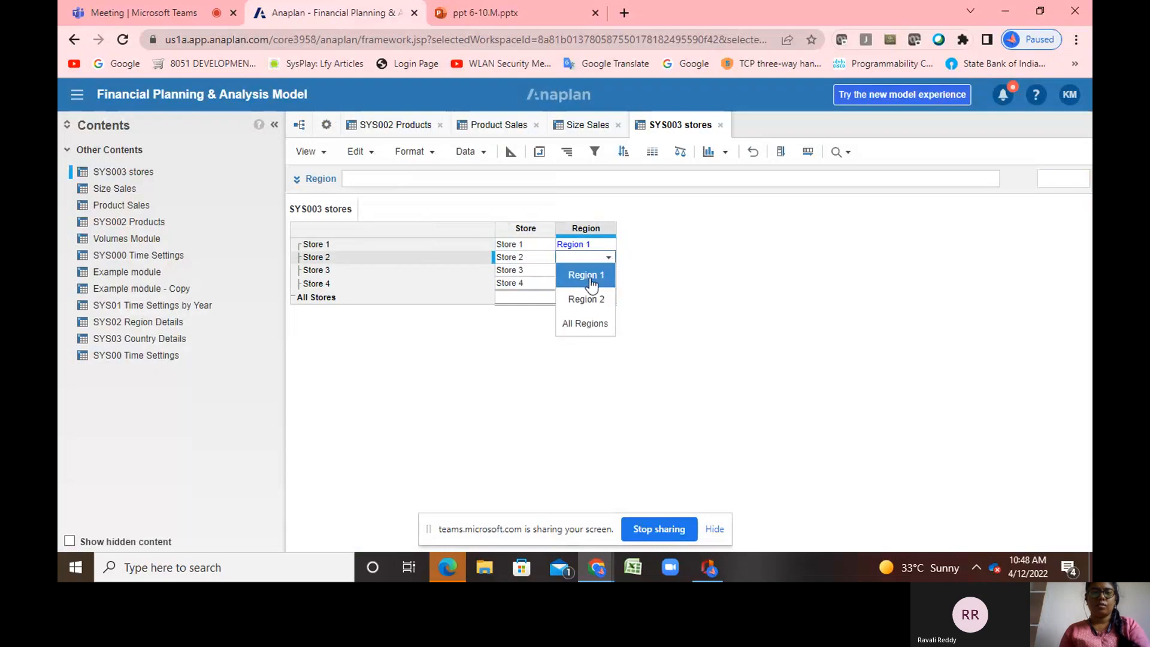
click(590, 279)
Assign Region 2 to Store 3 and Store 4 in the Region line item
click(591, 271)
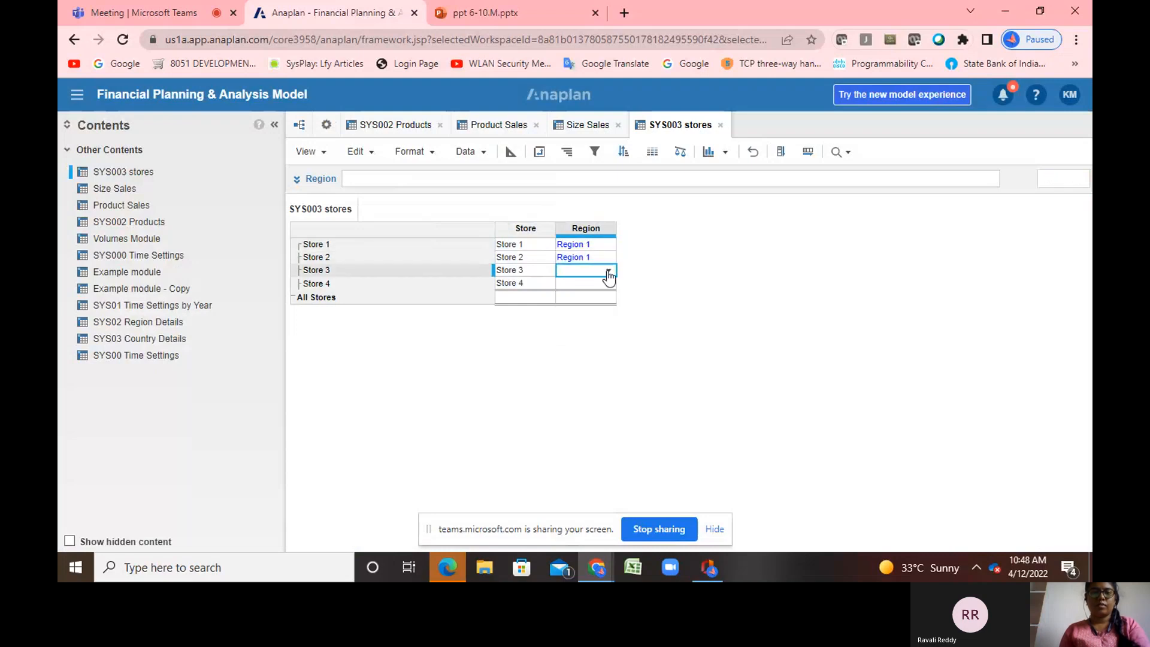
click(608, 271)
click(589, 321)
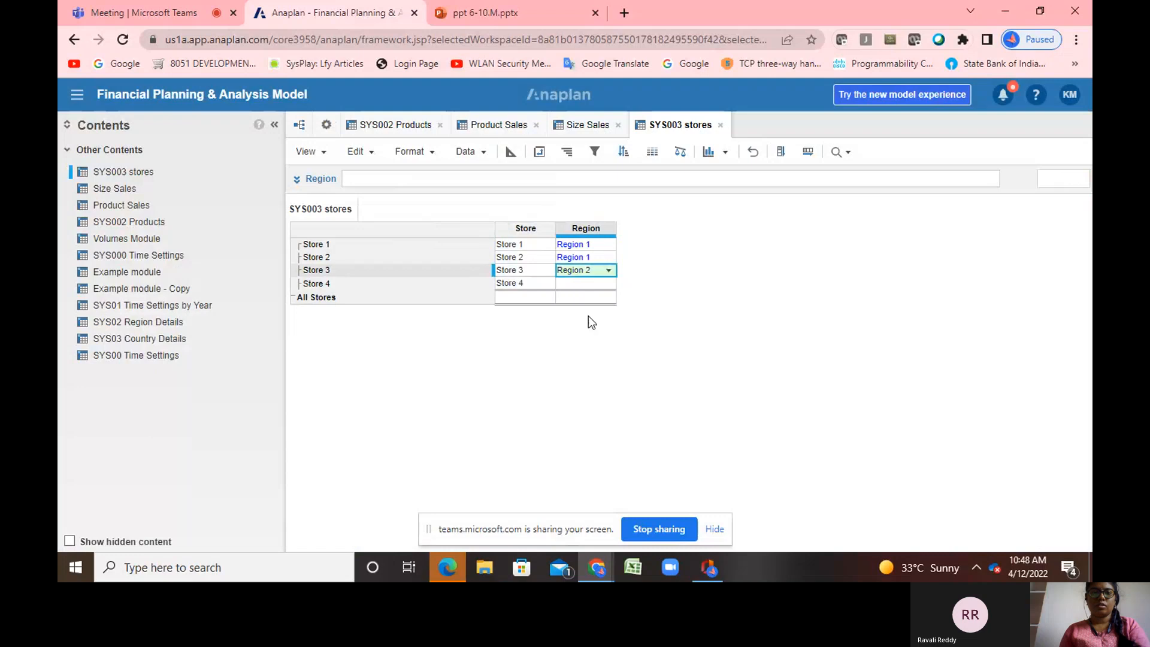
click(591, 285)
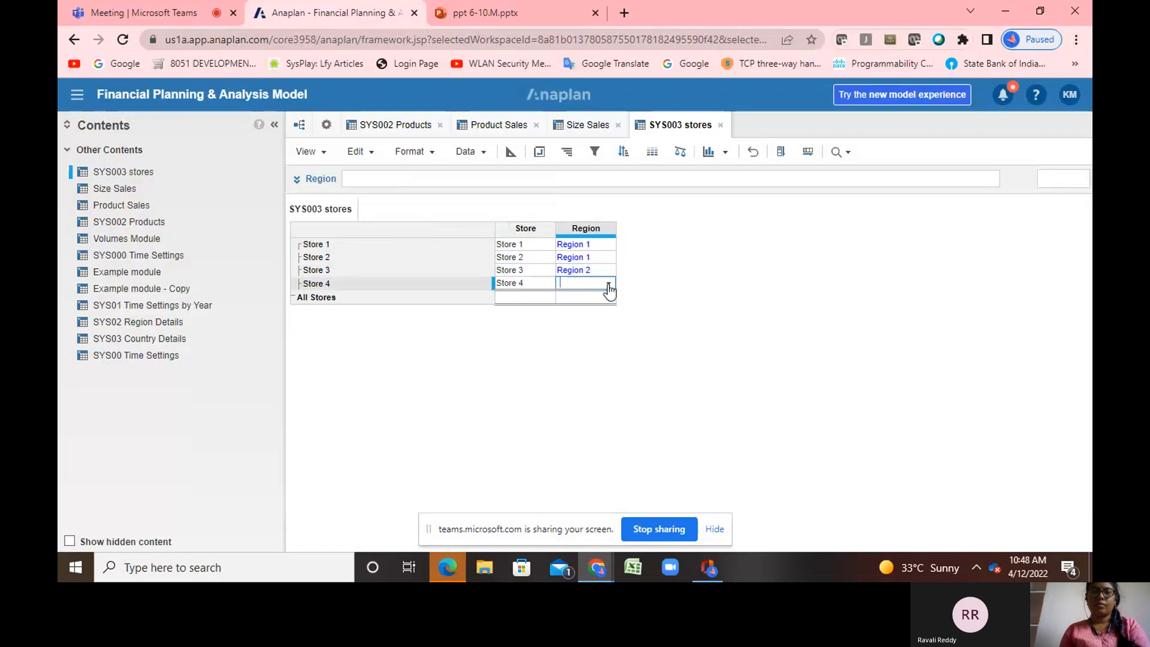
click(609, 286)
click(605, 328)
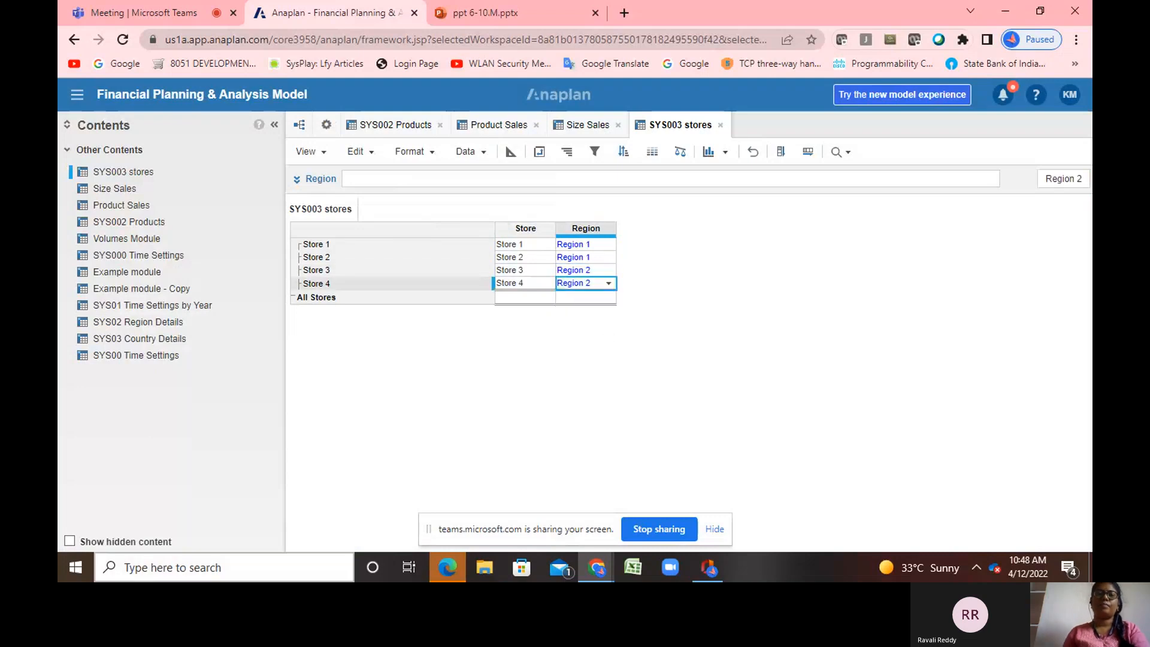
Start a new module from the model's module settings and name it Region Percentage
click(328, 126)
click(577, 231)
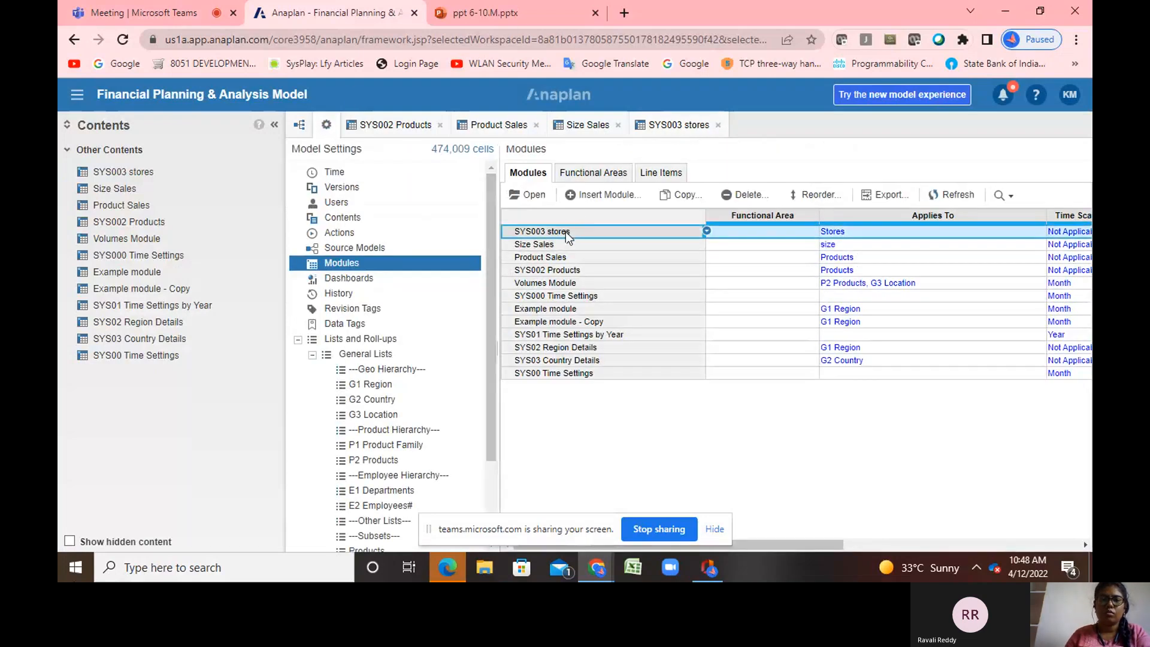
click(588, 193)
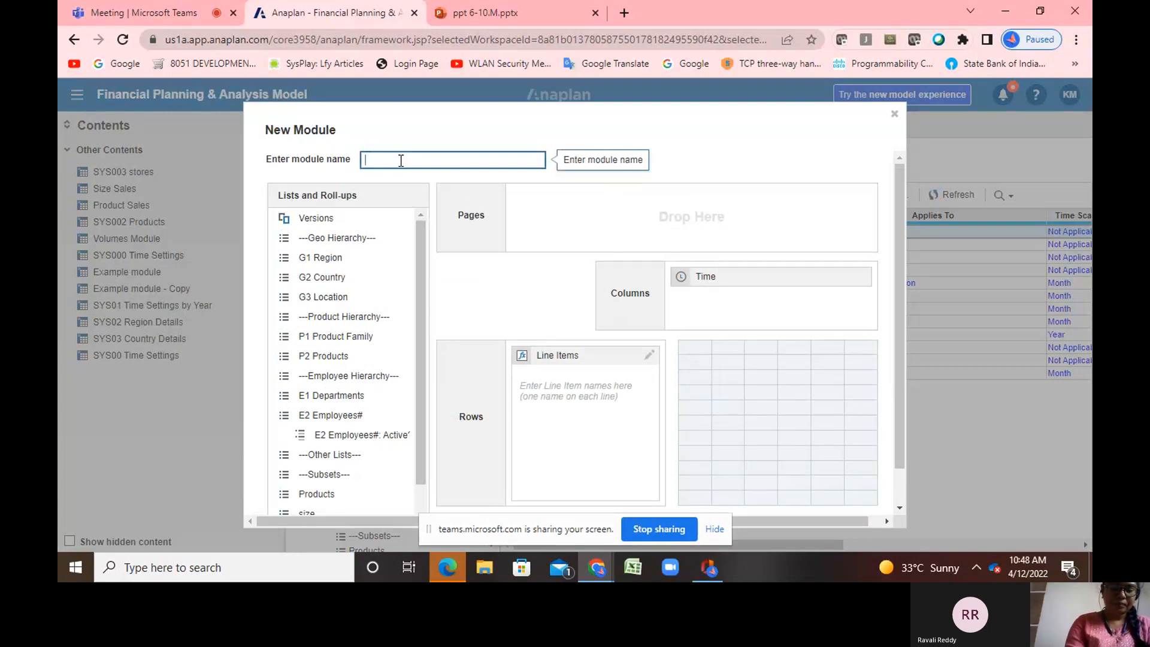
text(RE)
key(BackSpace)
text(egion )
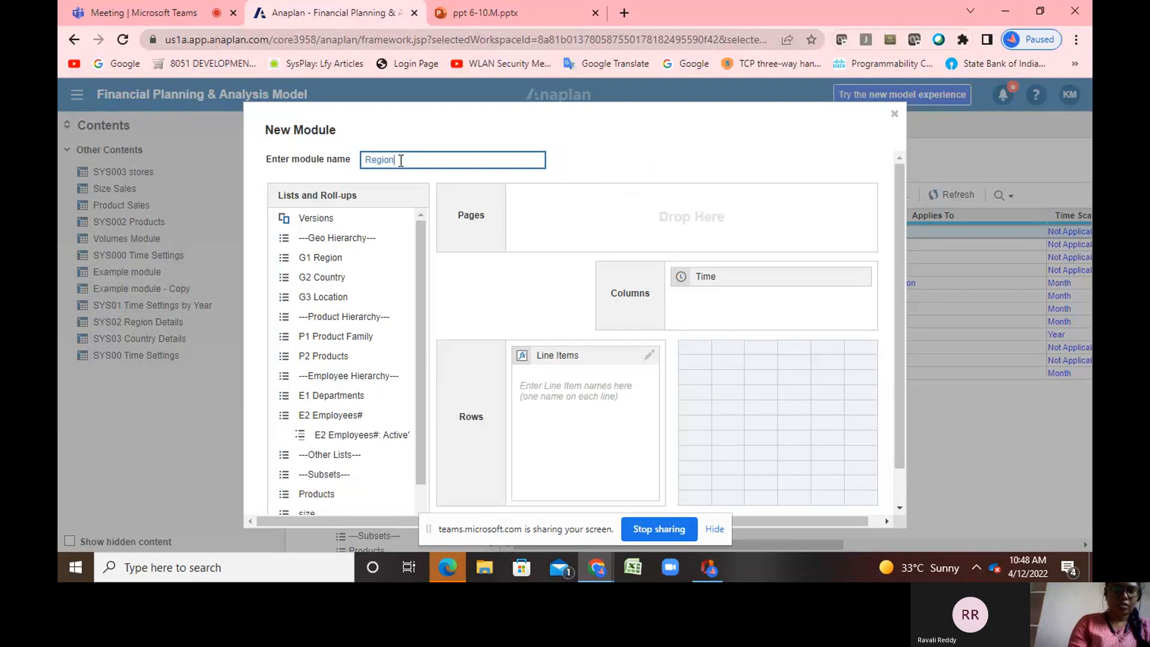
text(Force)
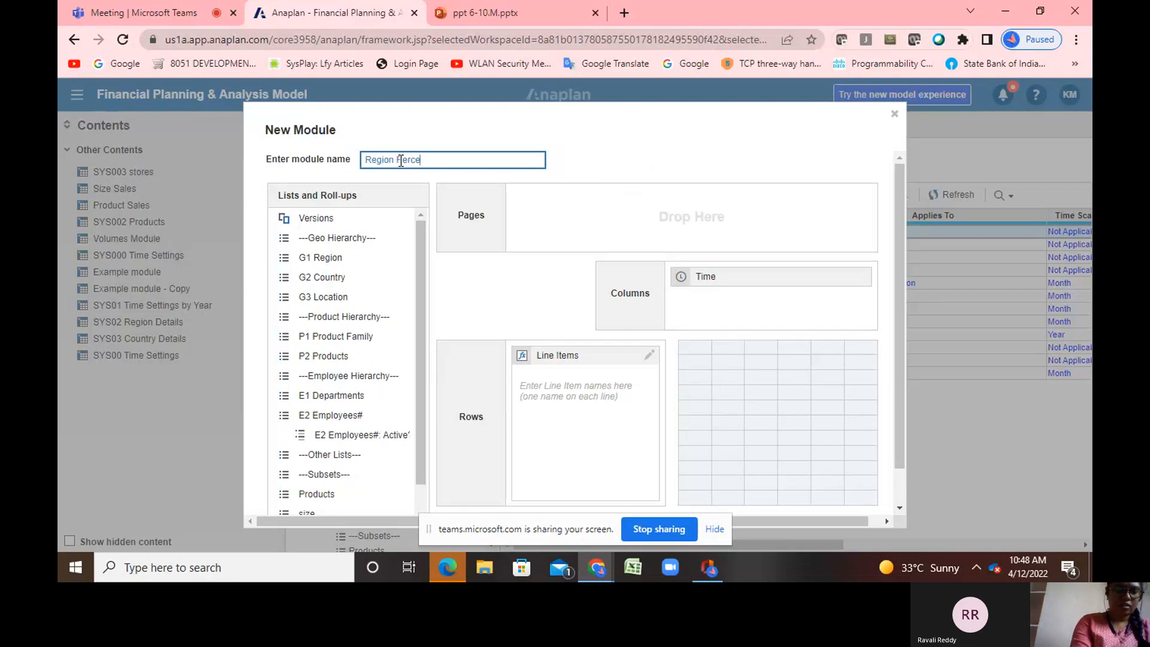
text(ntage)
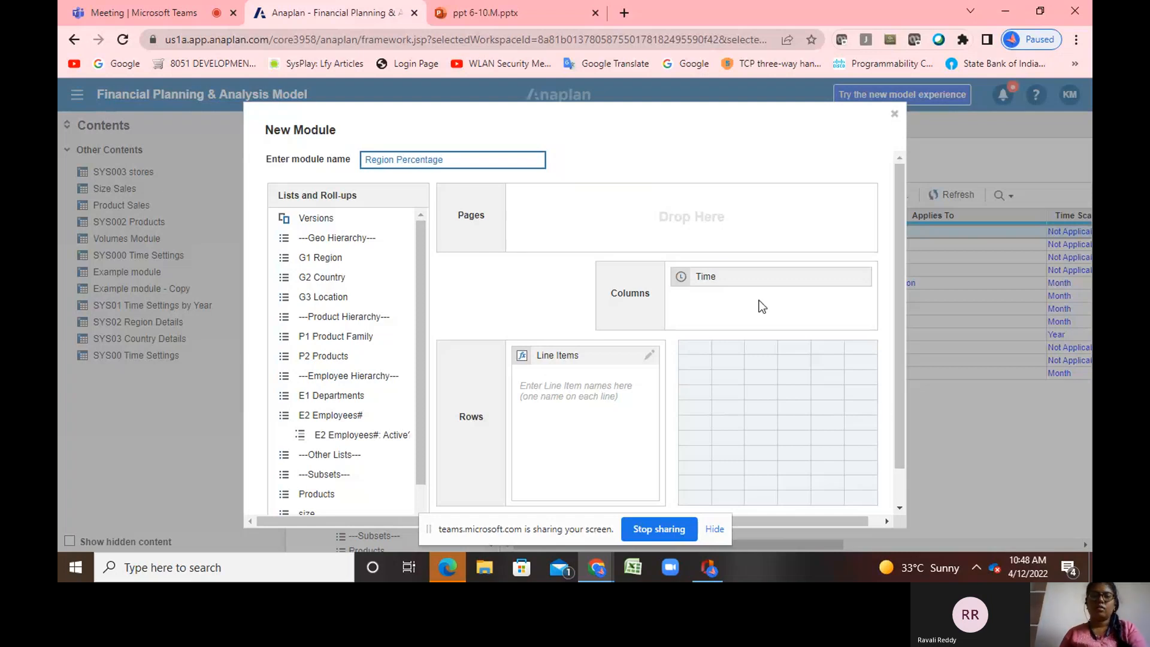
Remove Time from the Region Percentage module's columns and put the Region list there instead
drag(745, 284, 339, 426)
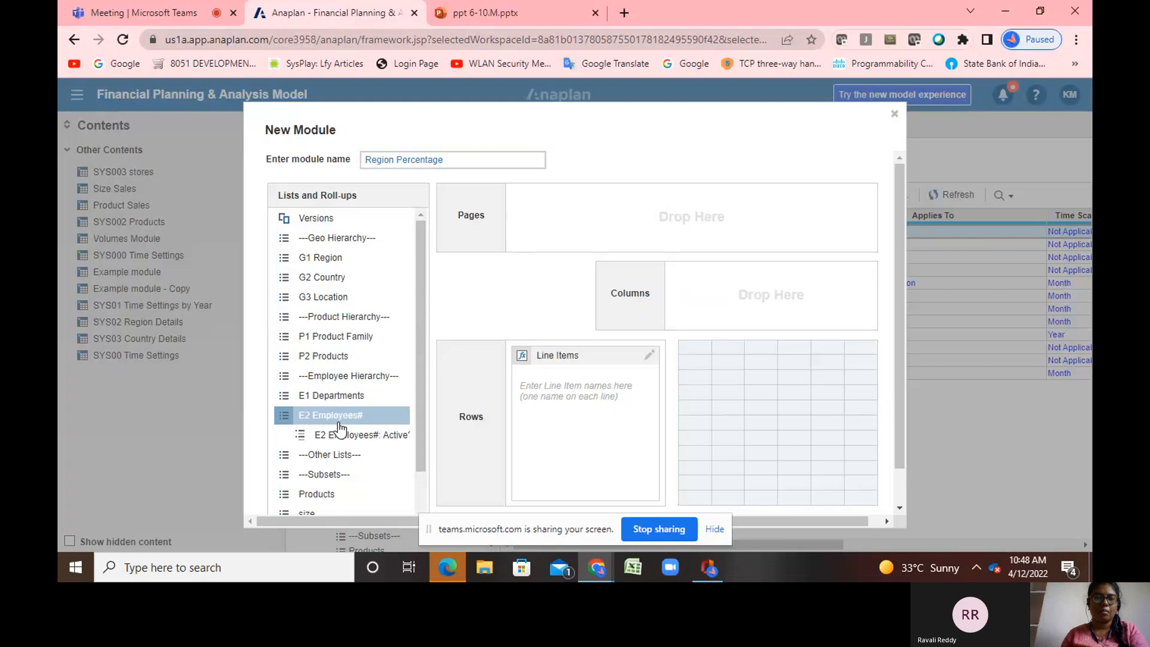
click(340, 432)
scroll(345, 442, down, 3)
drag(317, 467, 722, 312)
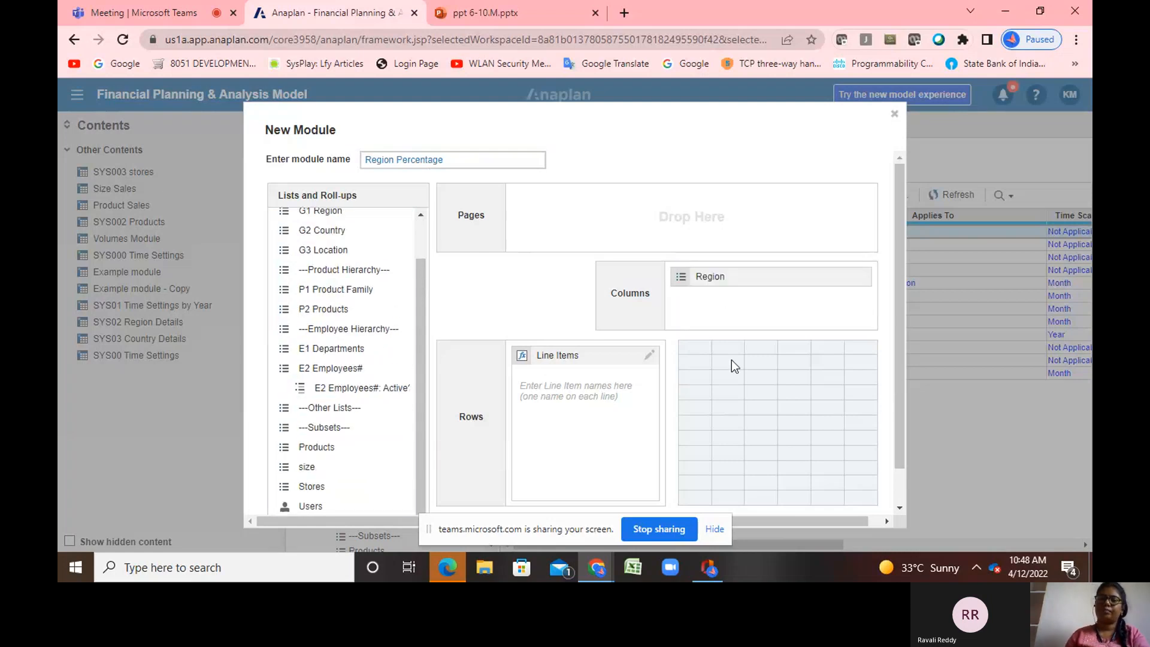
Add the line item % Increase to the Region Percentage module
click(531, 397)
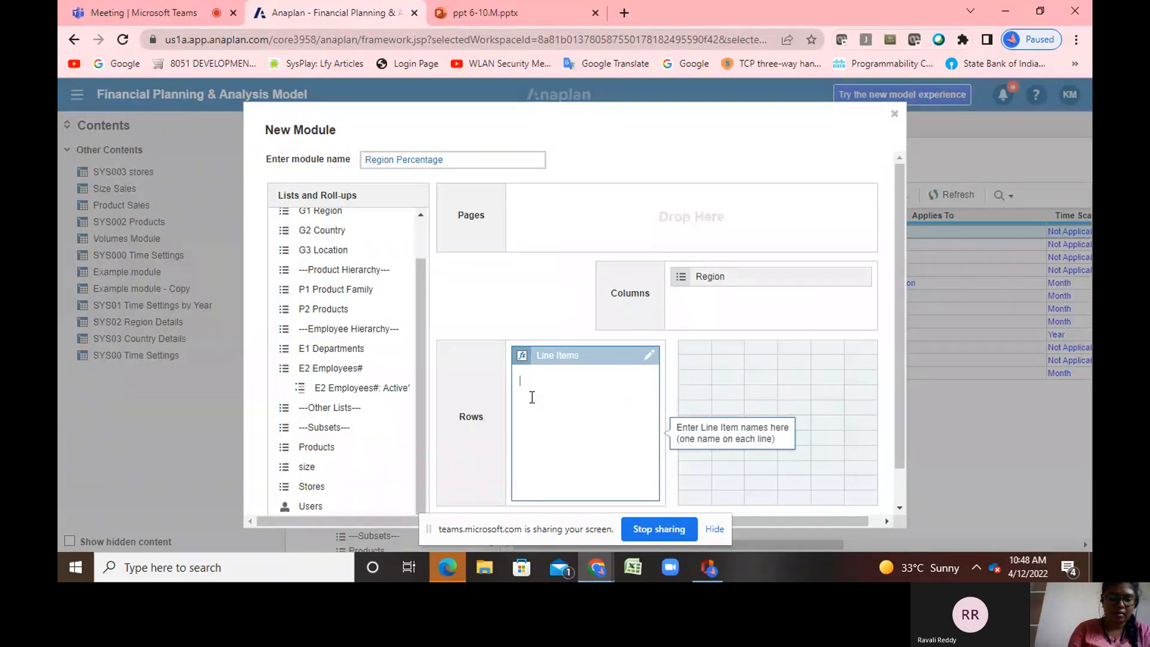
text(%)
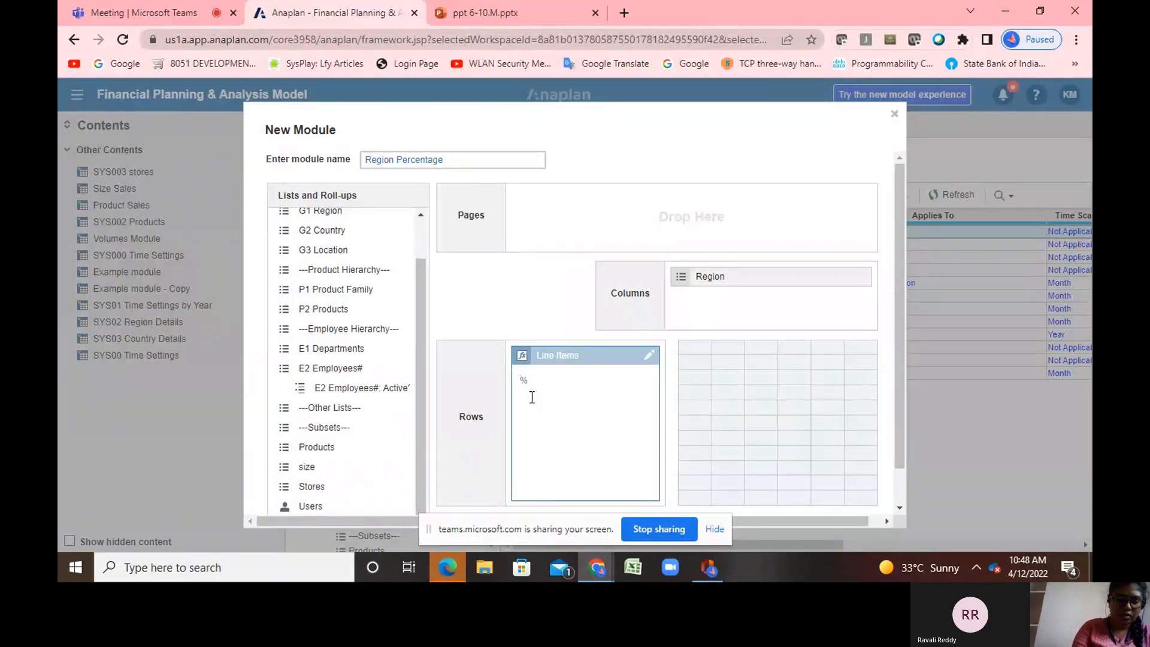
text( Increase)
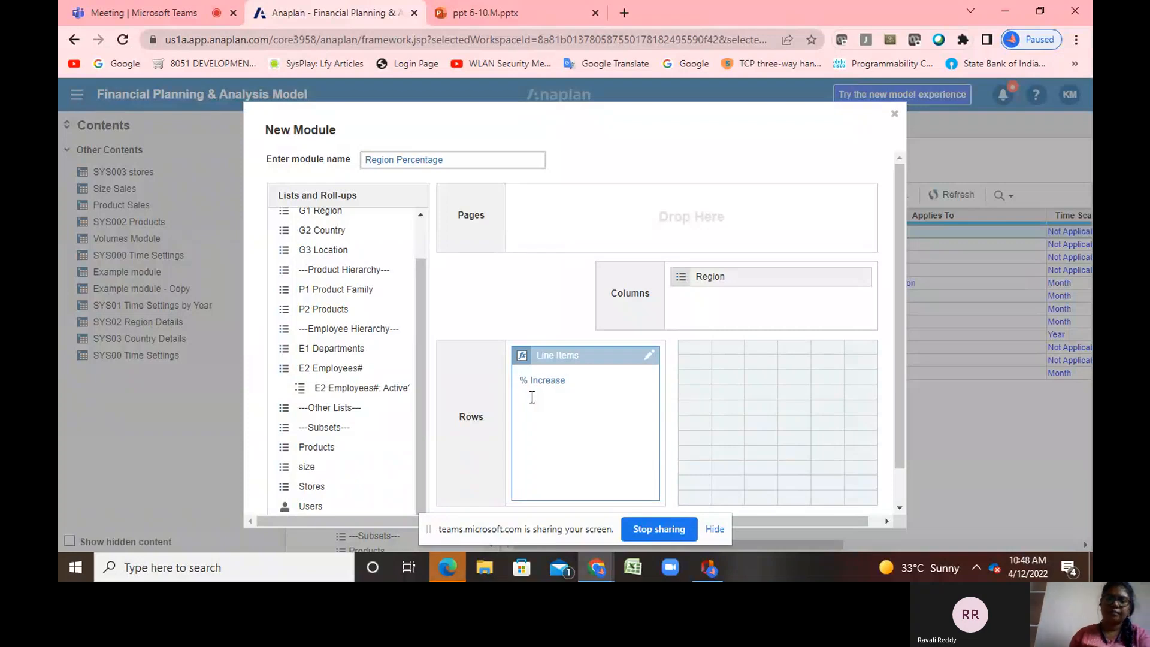
click(680, 419)
Swap the axes so Region is on rows and Line Items on columns, and create the Region Percentage module
drag(711, 290, 547, 433)
scroll(772, 412, down, 1)
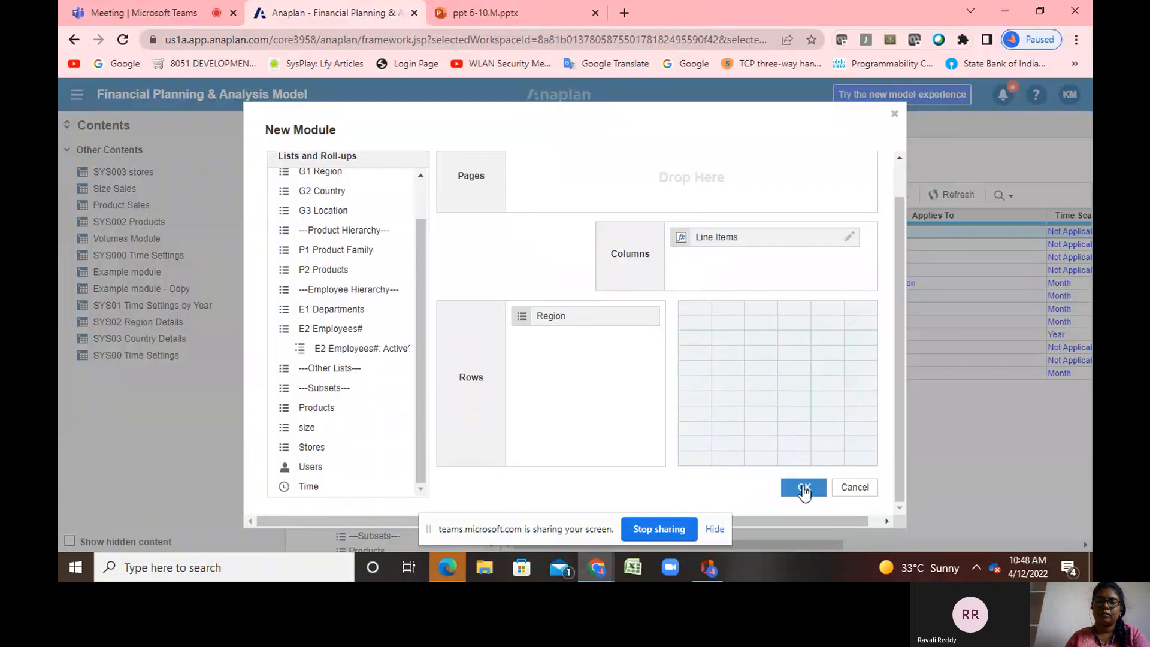
click(804, 488)
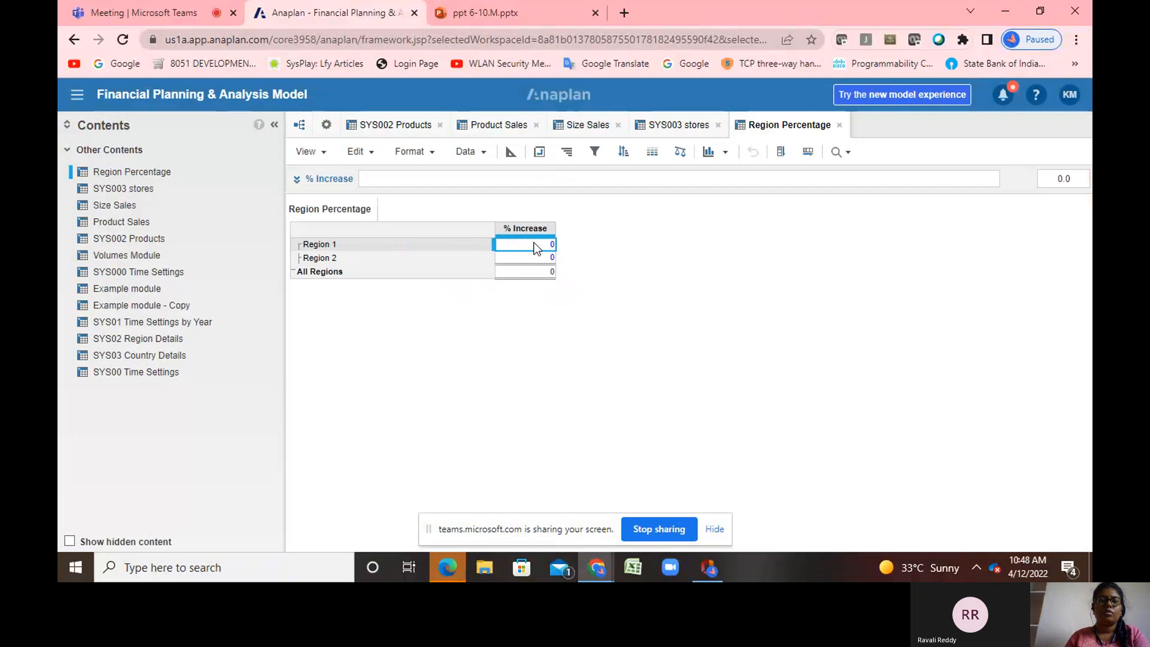
Set the format of Region Percentage's % Increase line item to Number with Percentage units
double_click(534, 242)
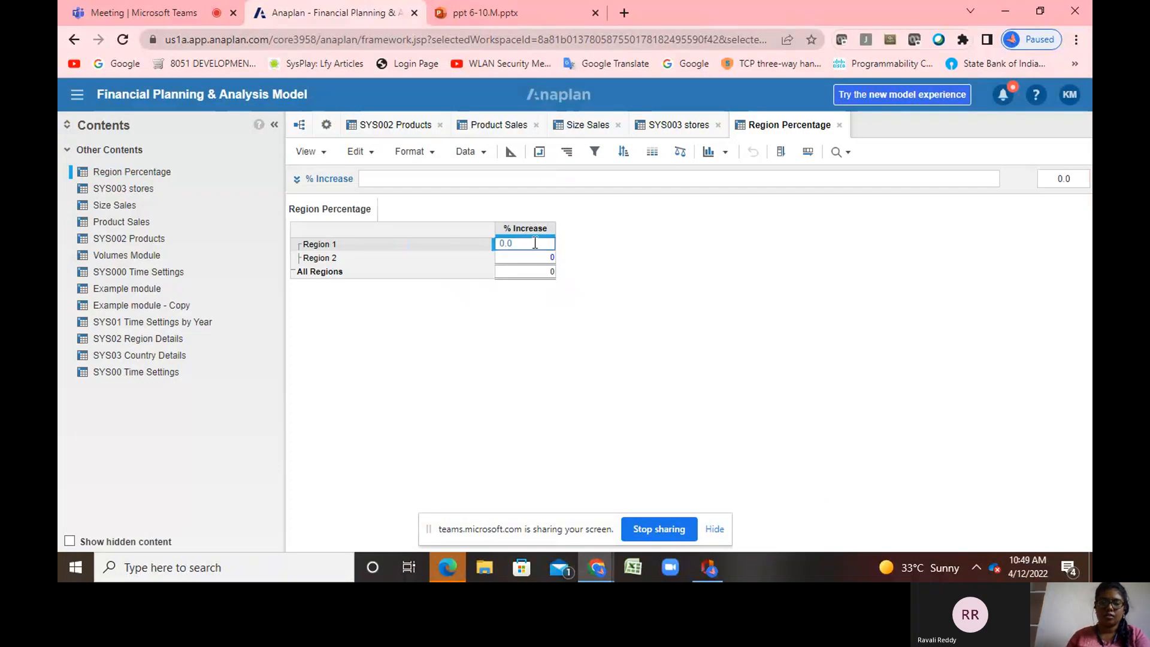
click(509, 157)
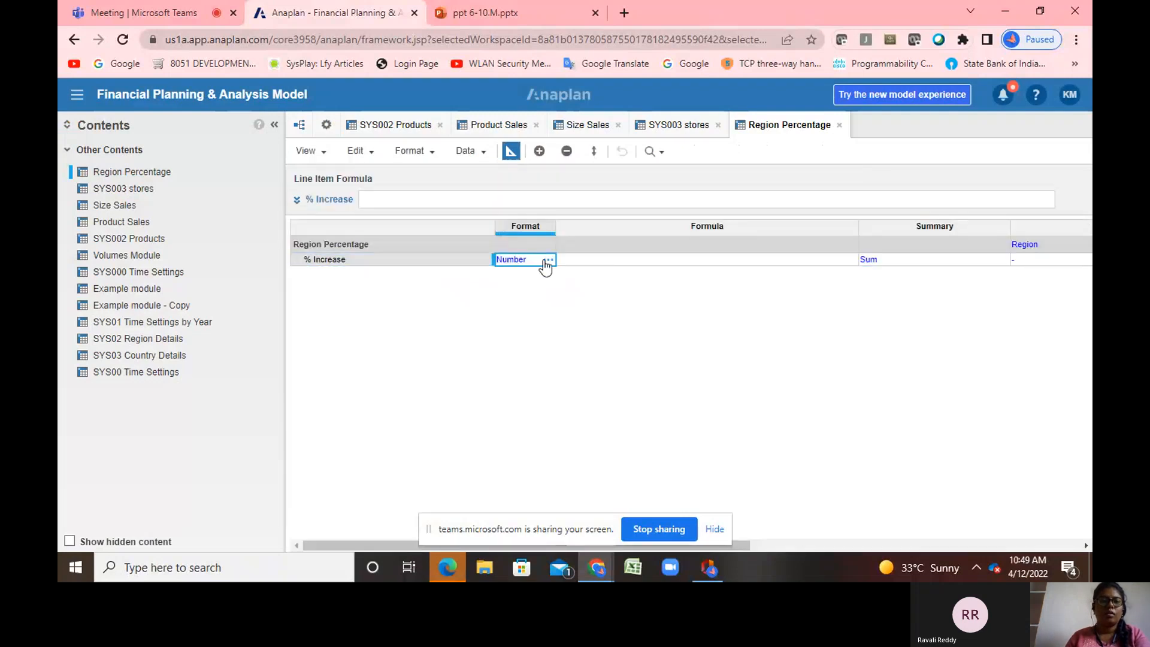
click(546, 260)
click(524, 158)
click(455, 323)
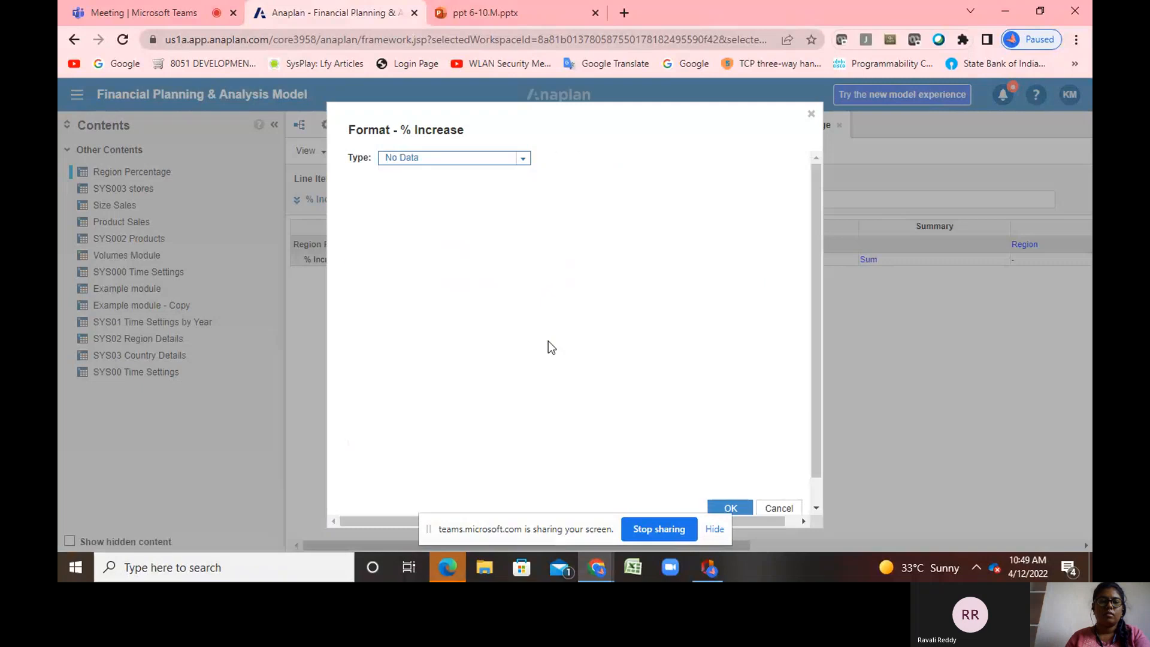
click(523, 158)
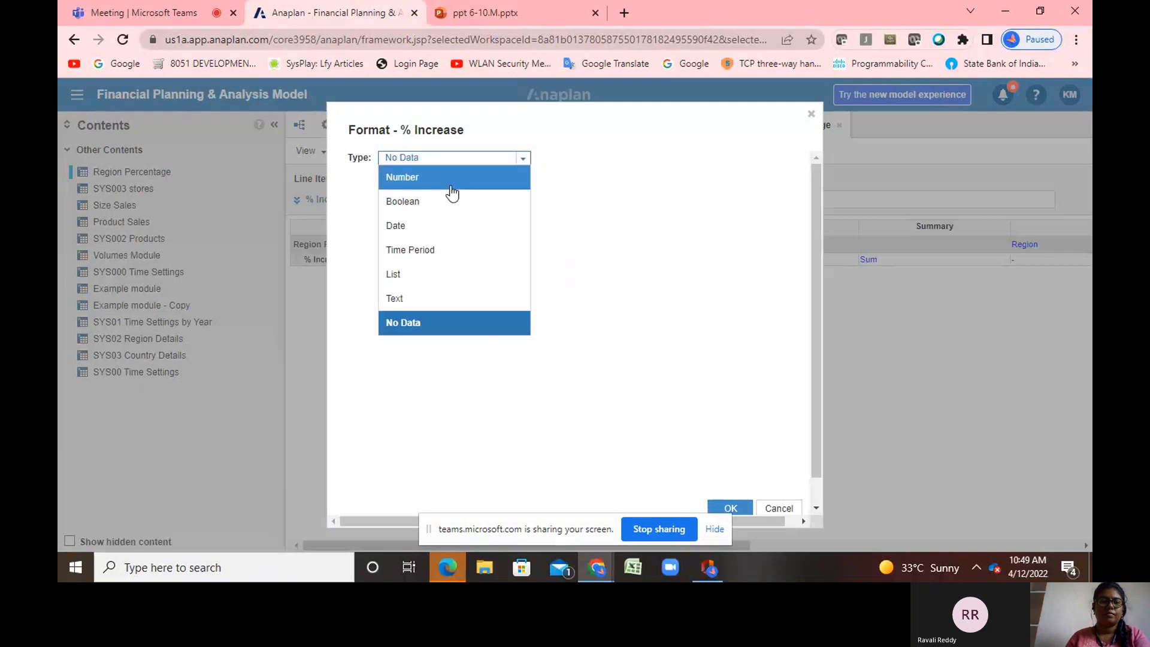
click(452, 193)
click(585, 323)
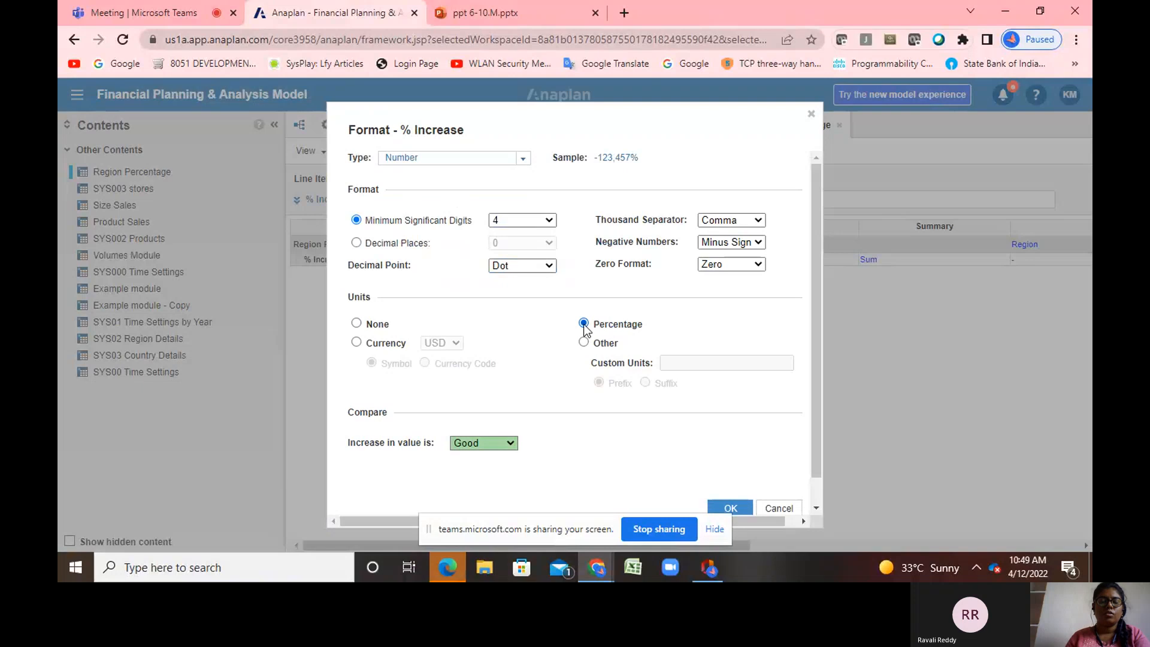
Set the % Increase format to 1 decimal place and apply the format change
click(357, 244)
click(549, 243)
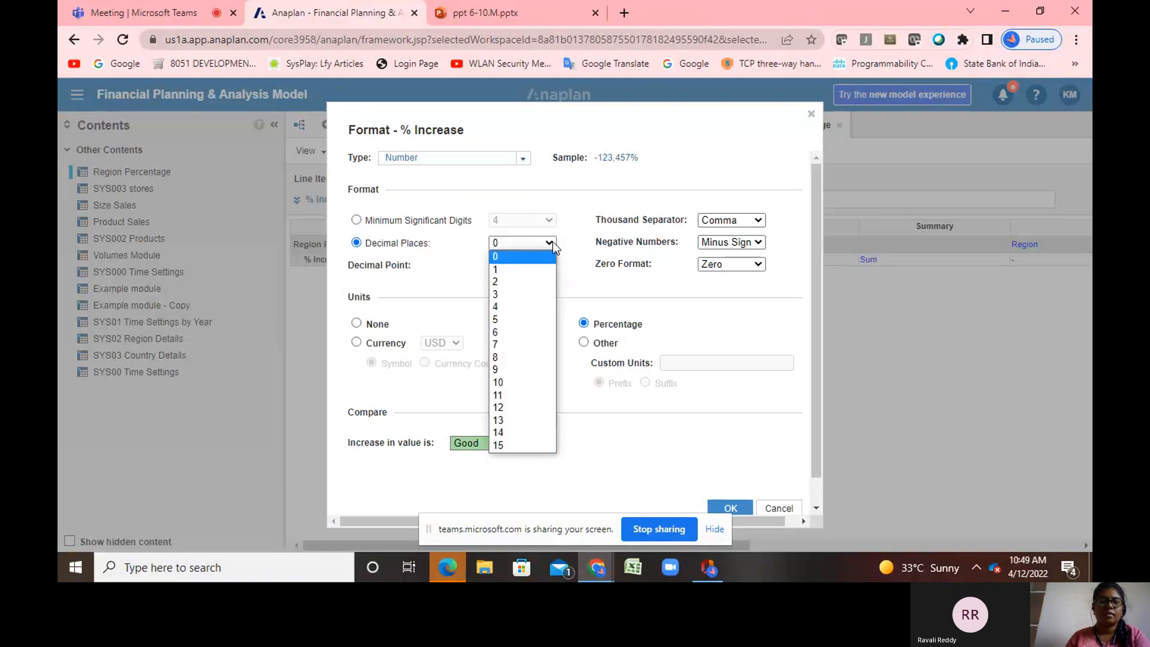
click(515, 258)
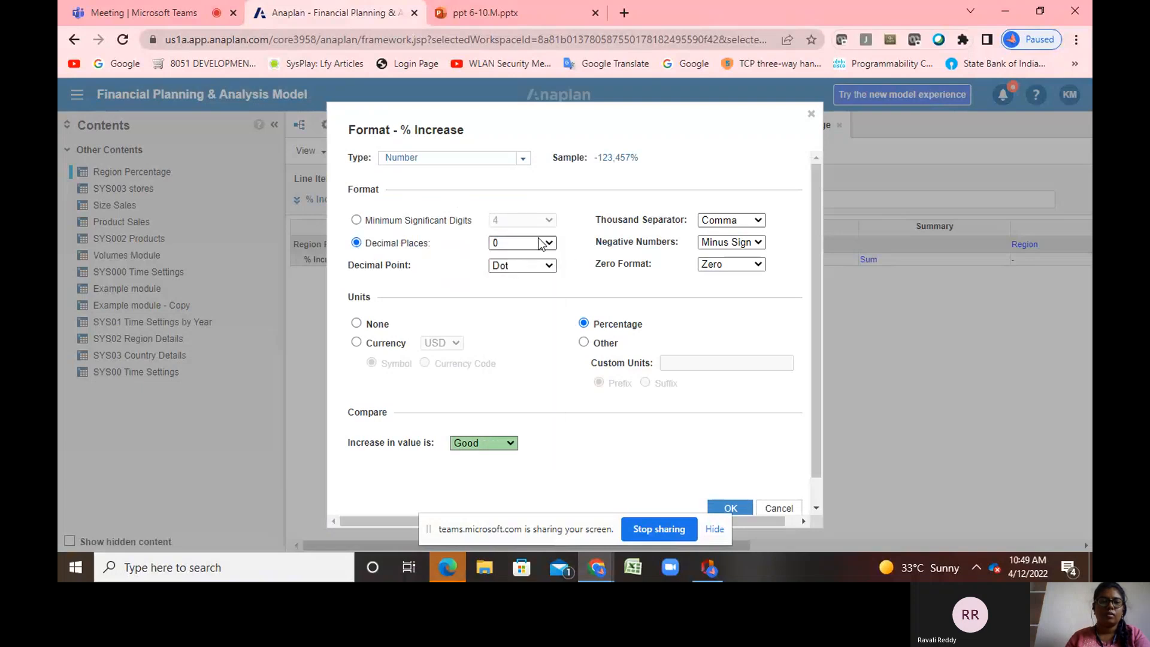
click(522, 243)
click(528, 270)
scroll(675, 349, down, 1)
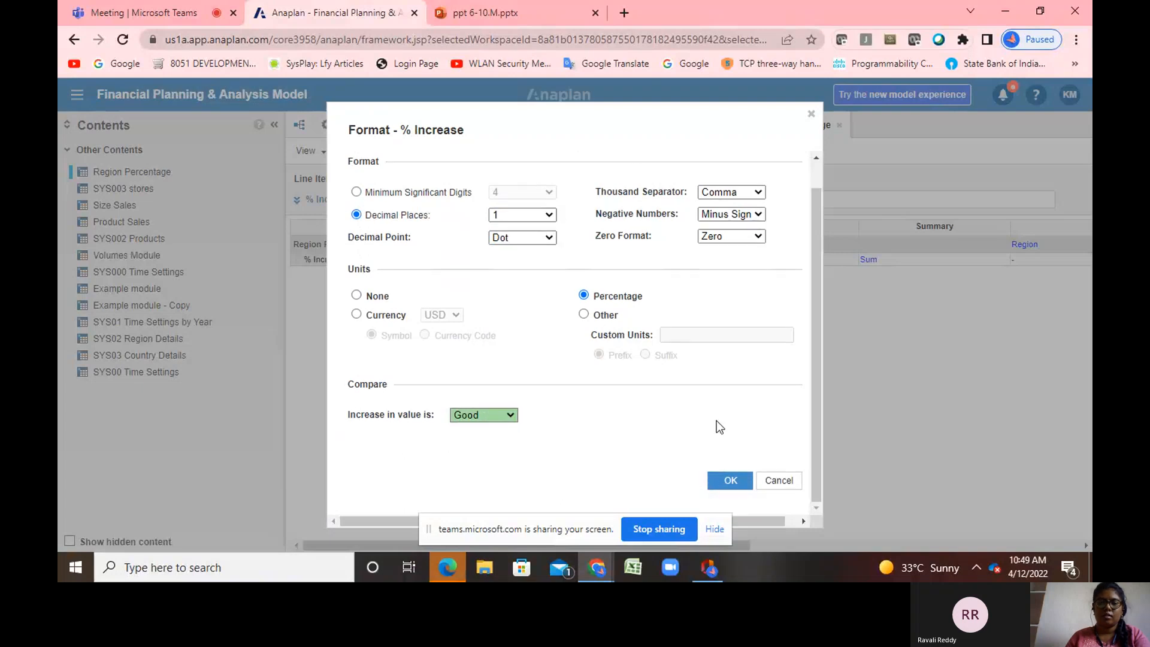
click(728, 480)
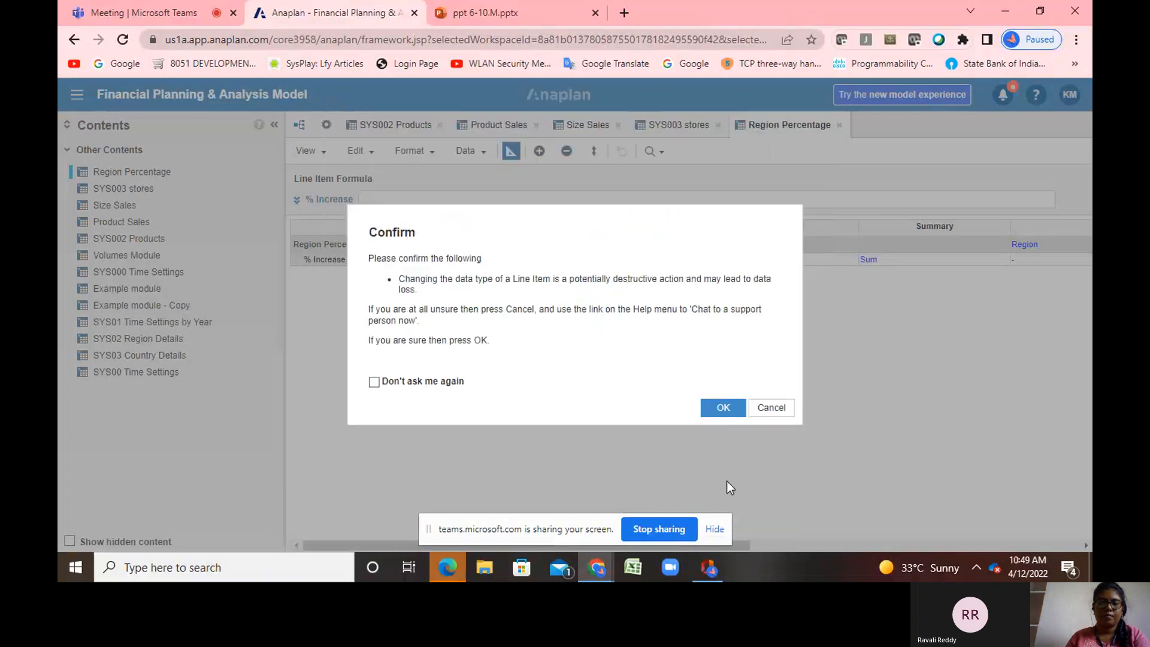
click(724, 407)
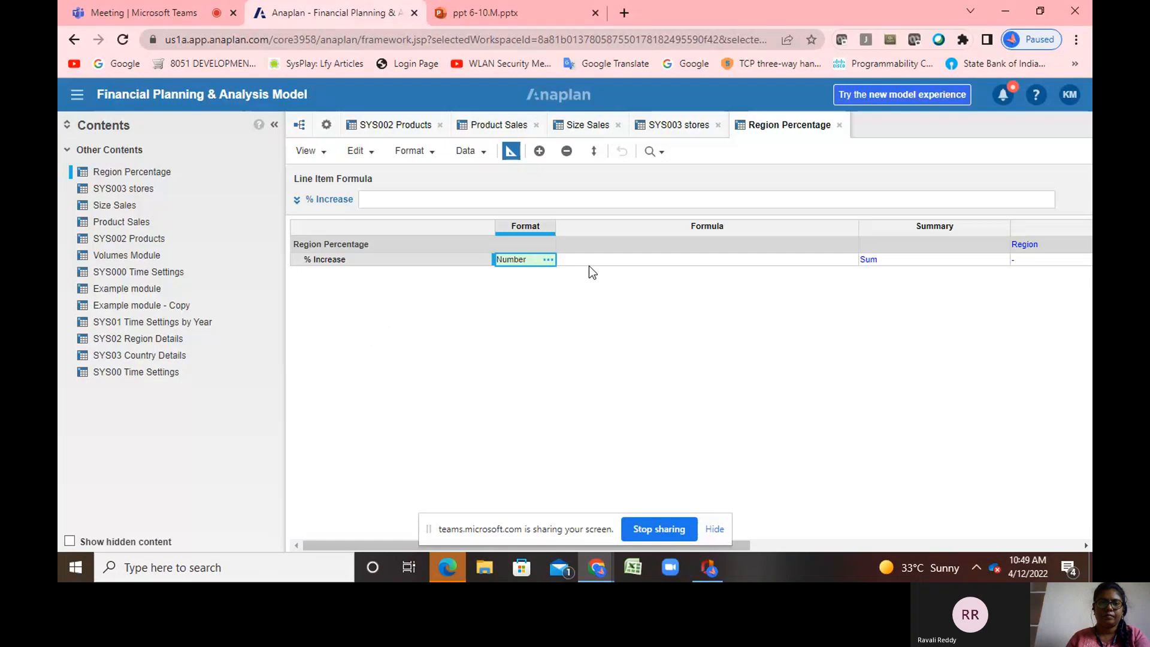
Return to the Region Percentage grid and set Region 1's % Increase to 5.0%
click(513, 152)
double_click(543, 246)
click(507, 243)
key(BackSpace)
text(5)
click(541, 262)
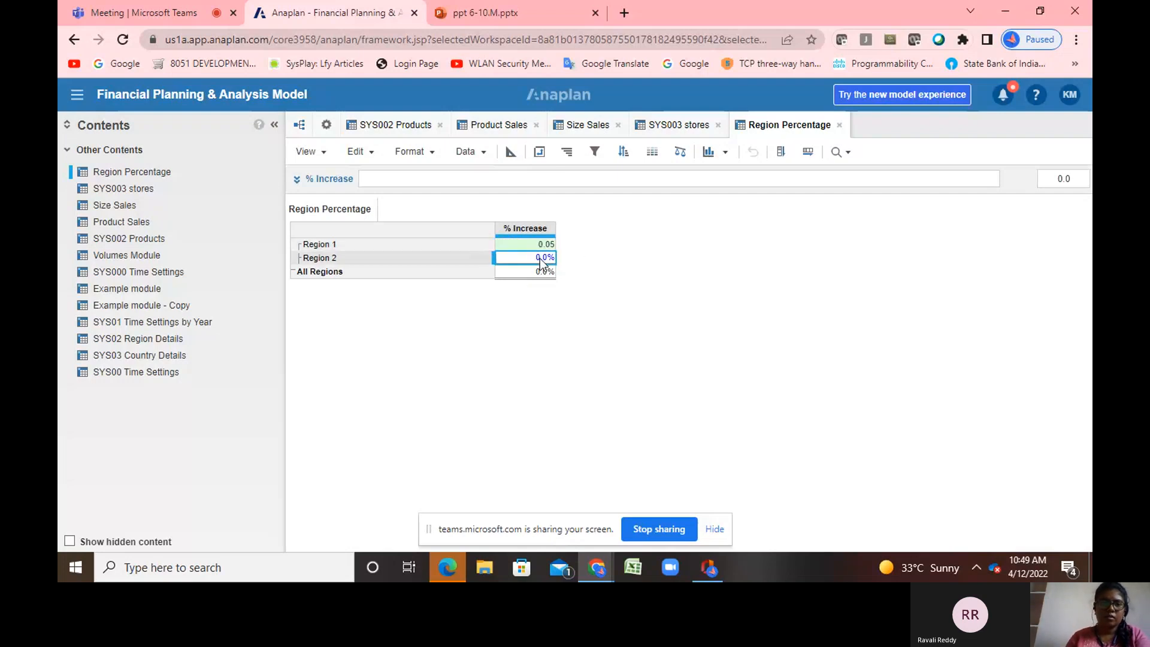
Set Region 2's % Increase to 3.0%
click(541, 262)
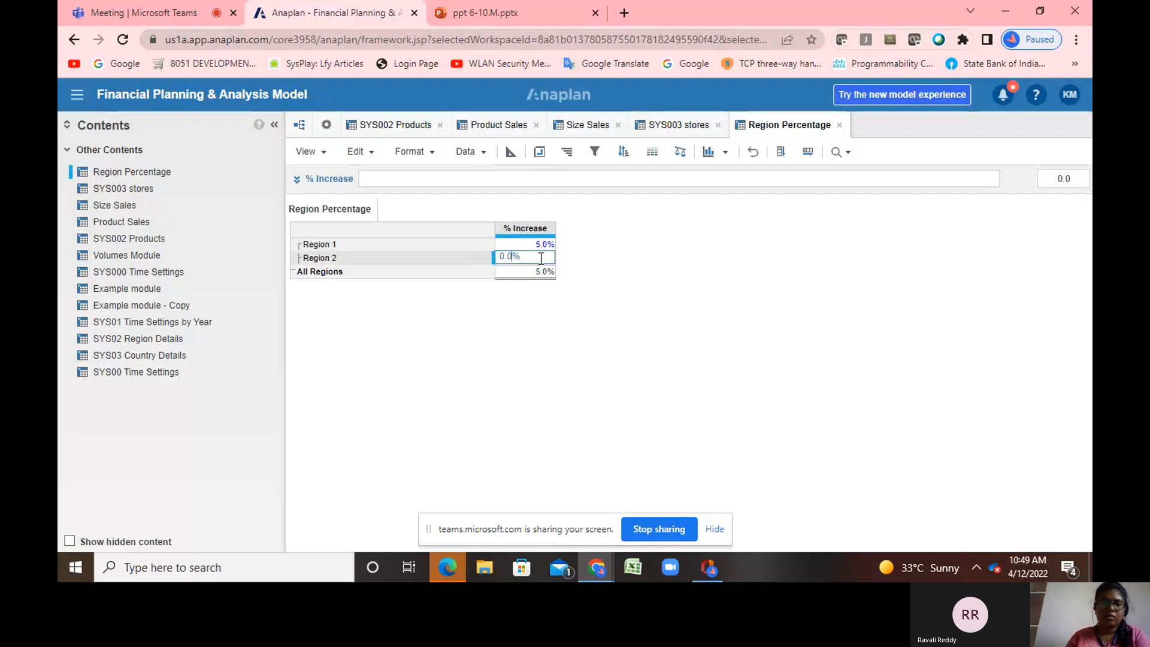
click(505, 257)
key(BackSpace)
text(3)
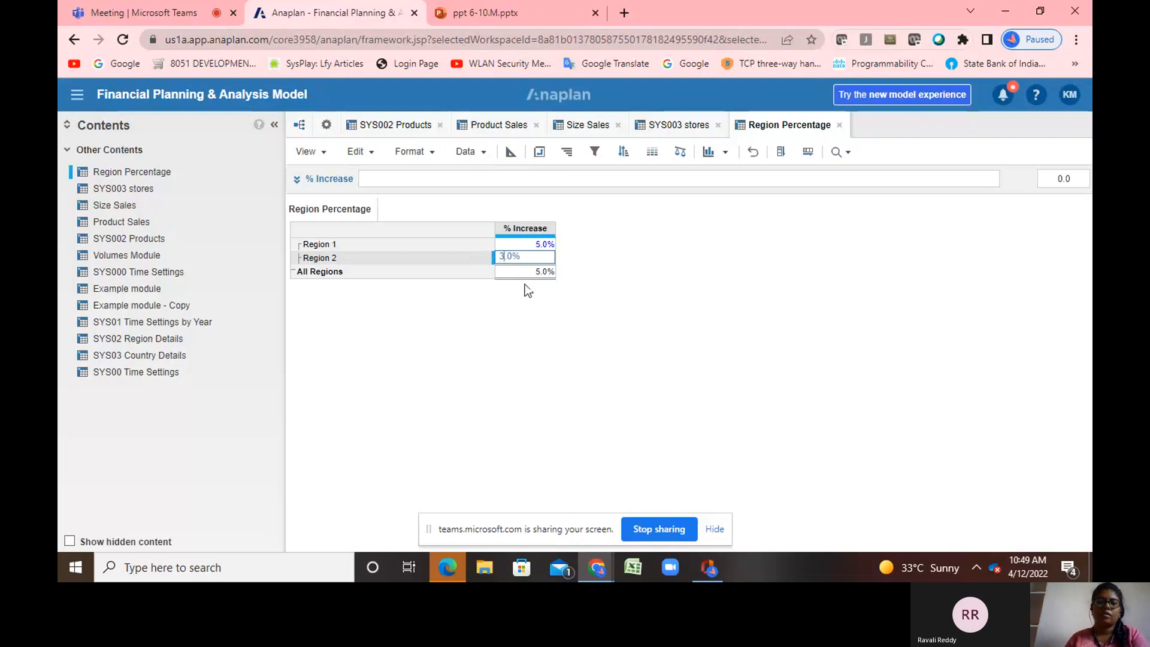
click(526, 271)
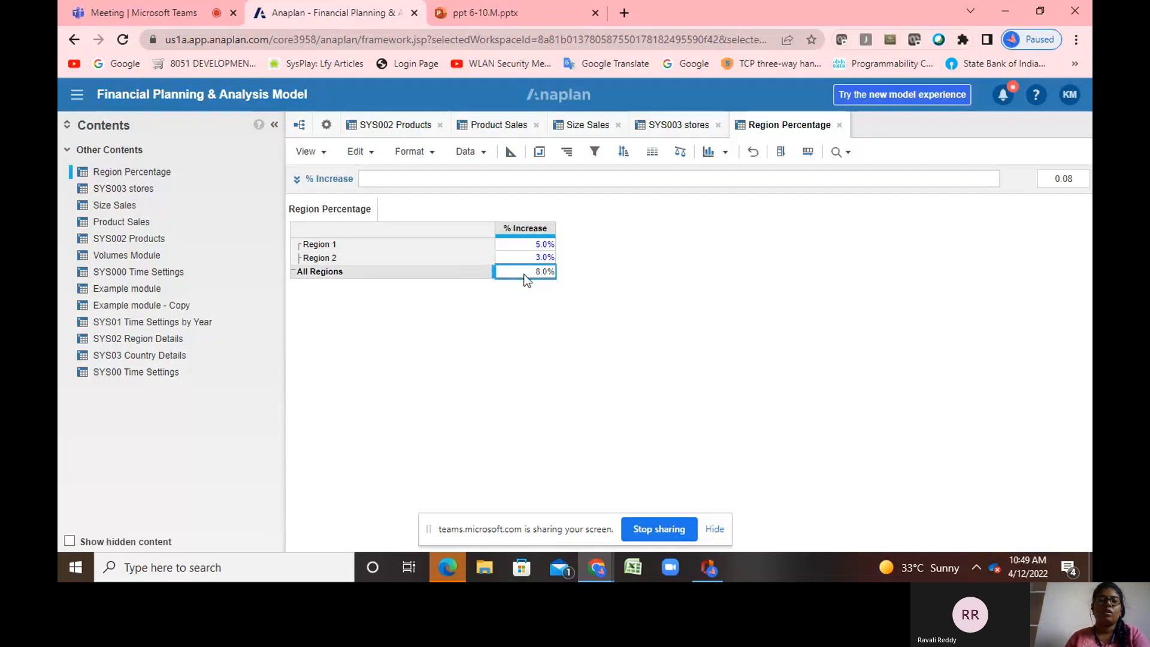
Set the summary method of Region Percentage's % Increase line item to None and return to the module grid
click(511, 152)
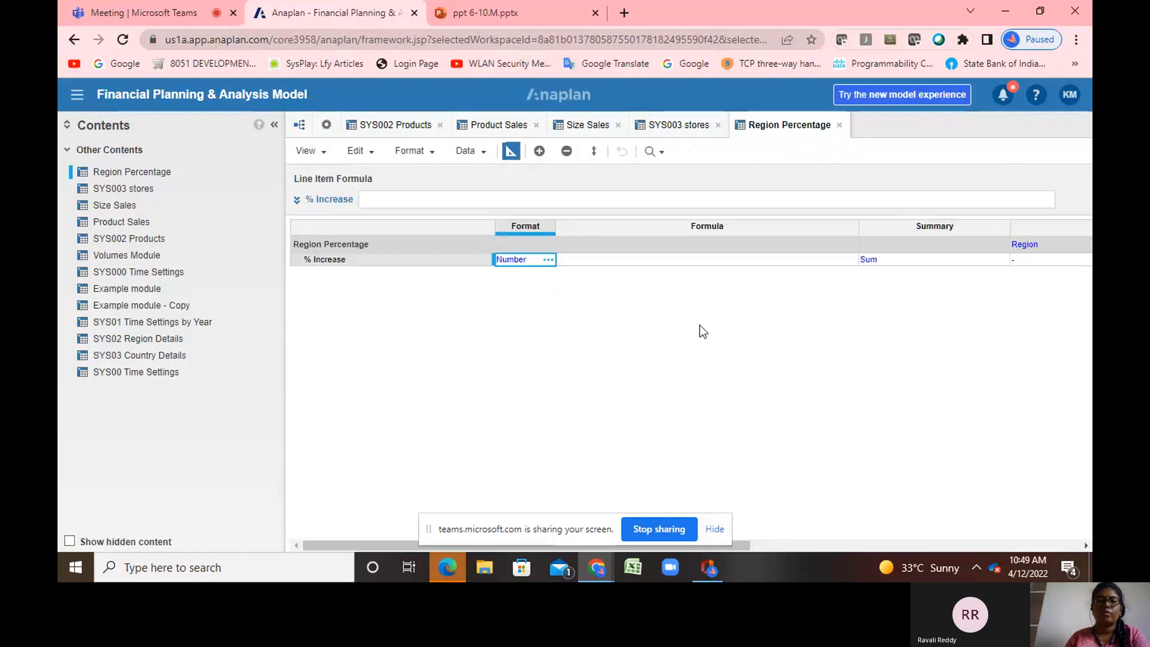
click(896, 261)
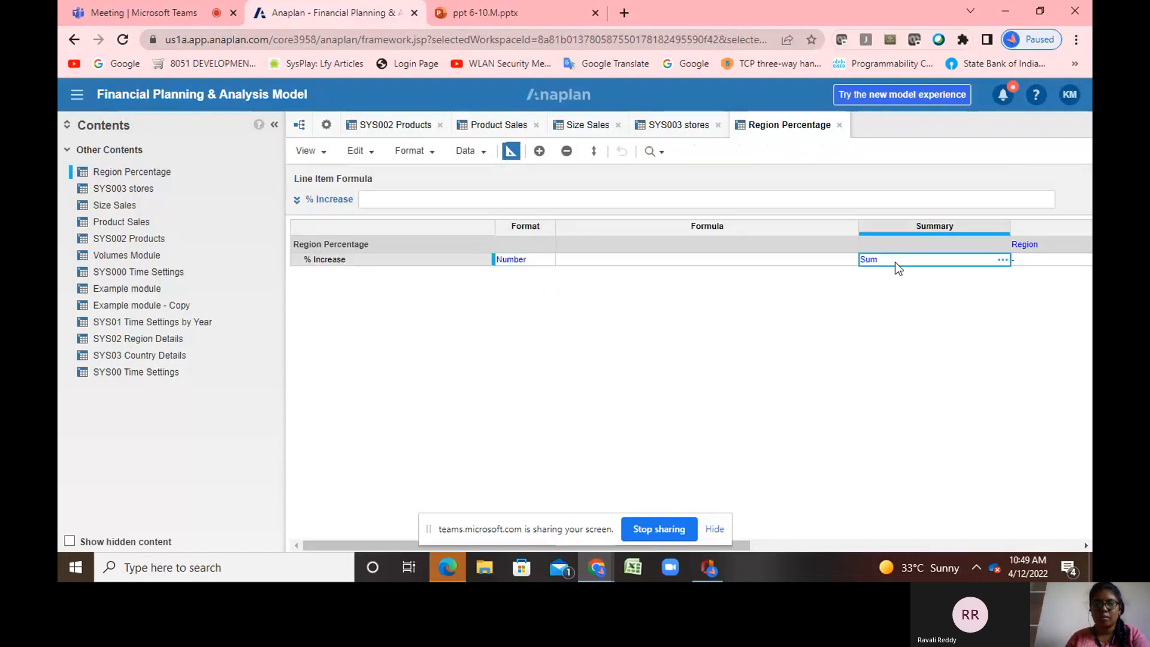
click(1002, 261)
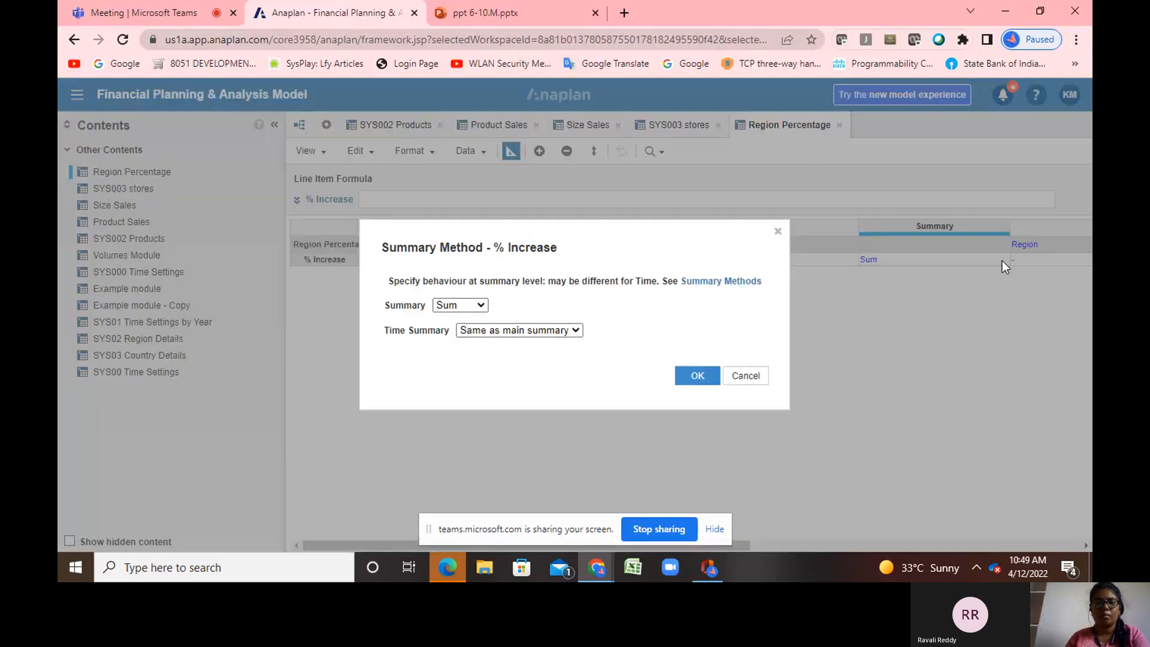
click(481, 306)
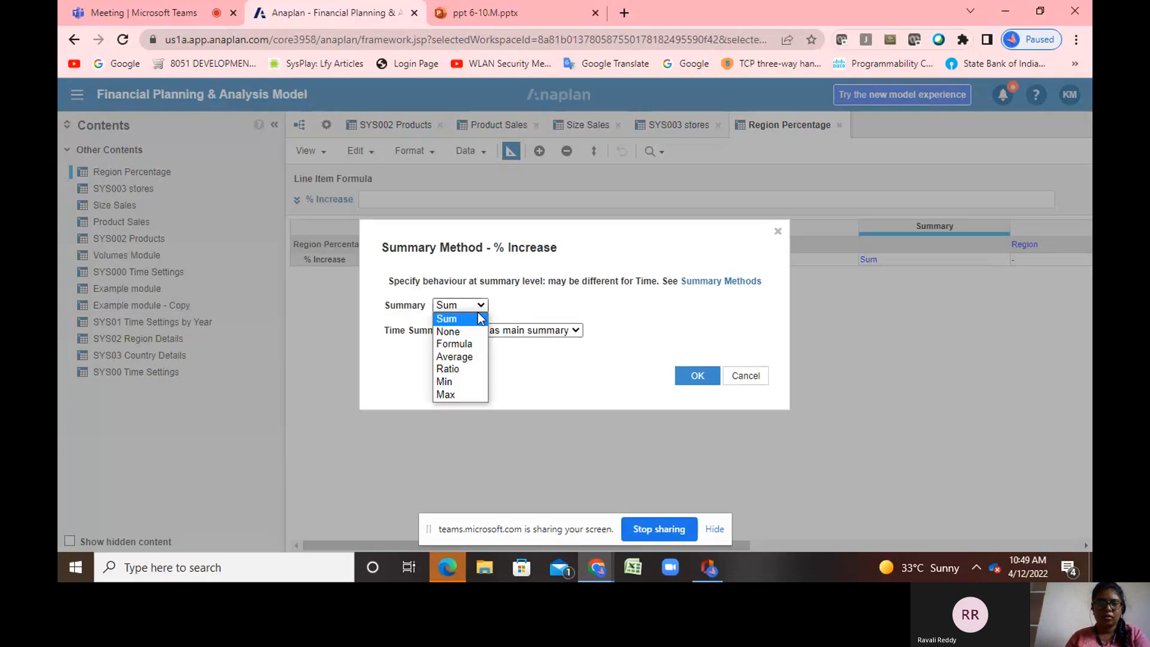
click(453, 332)
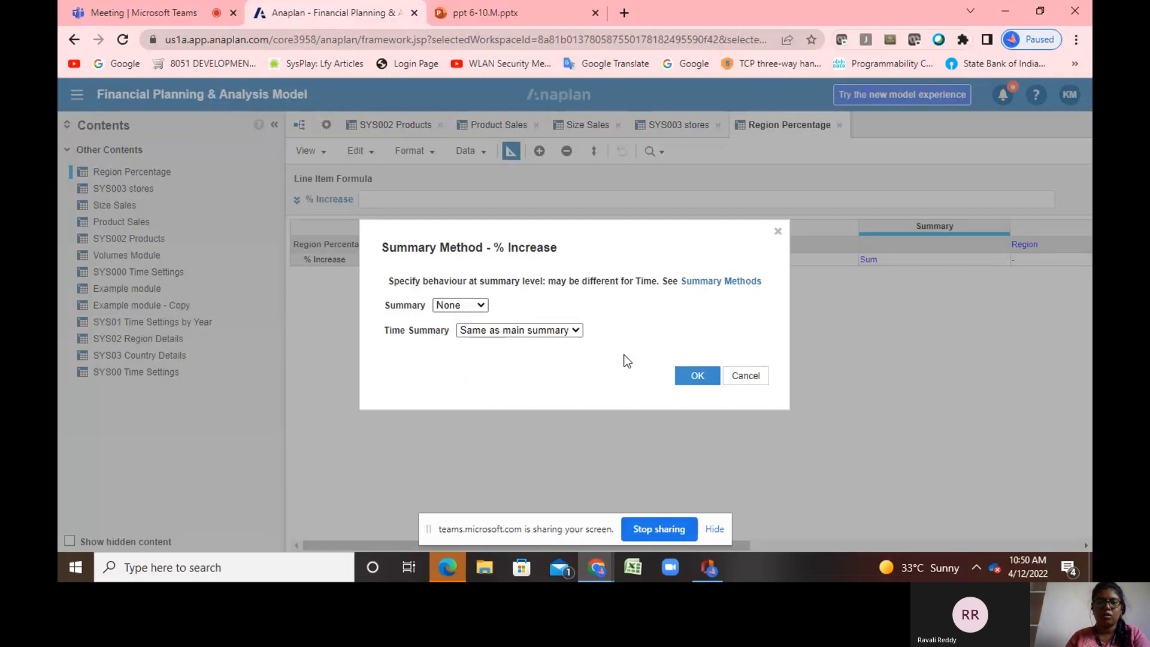
click(697, 376)
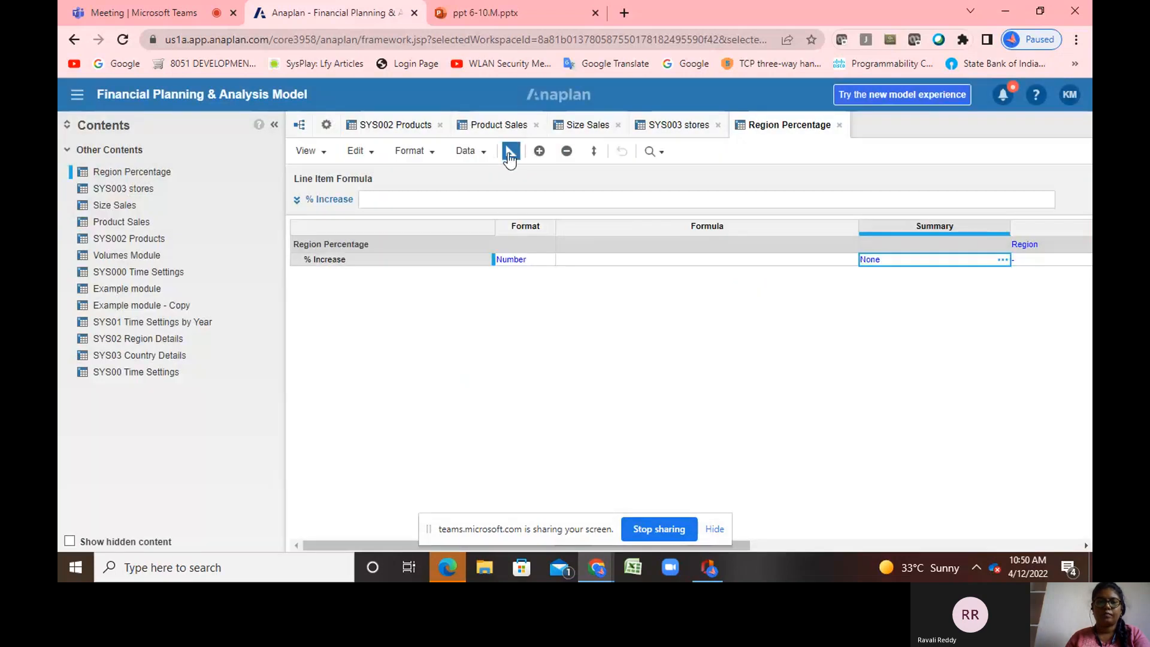
click(511, 151)
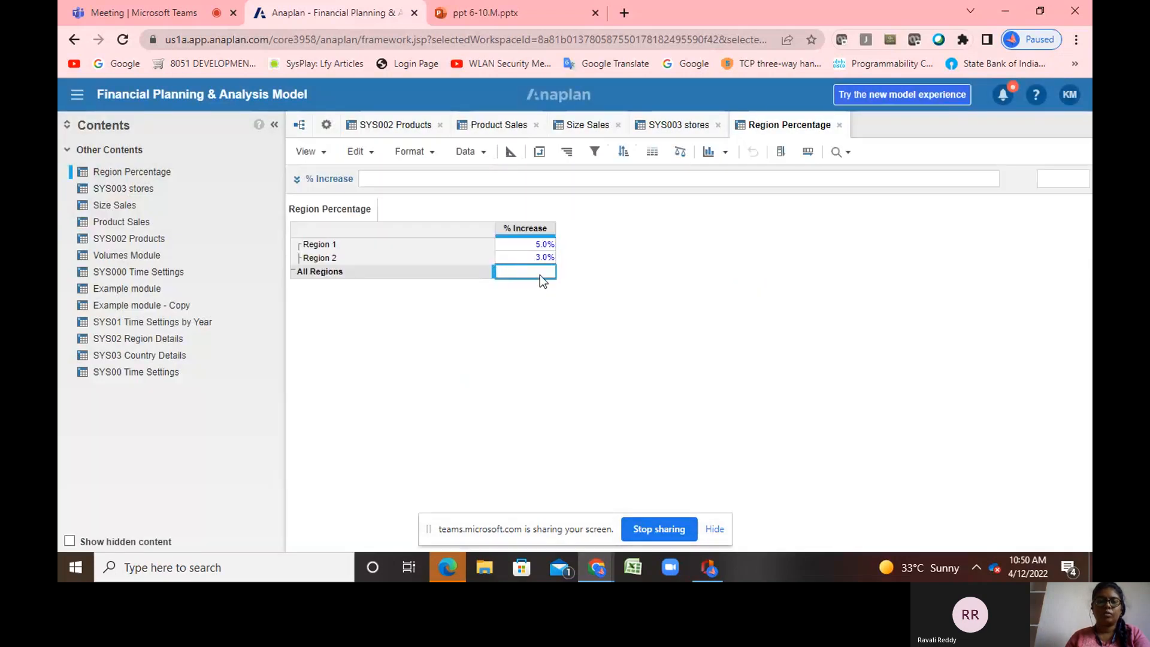
Start a new module from the model's module settings and name it Store Percentage
click(327, 126)
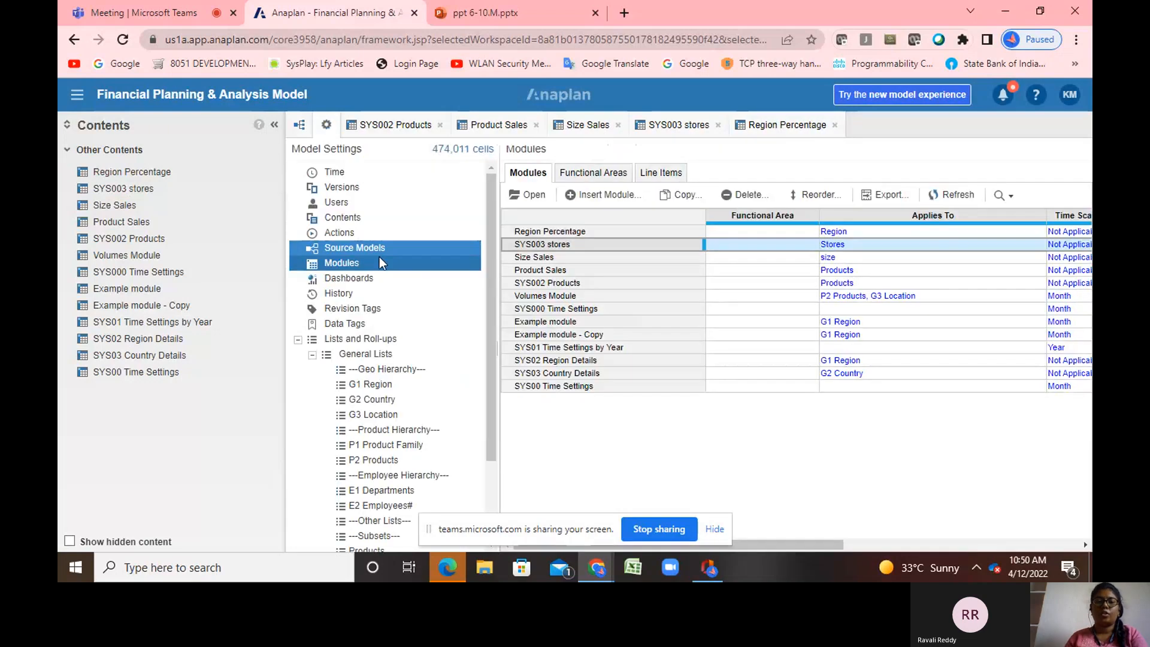
click(590, 230)
click(600, 197)
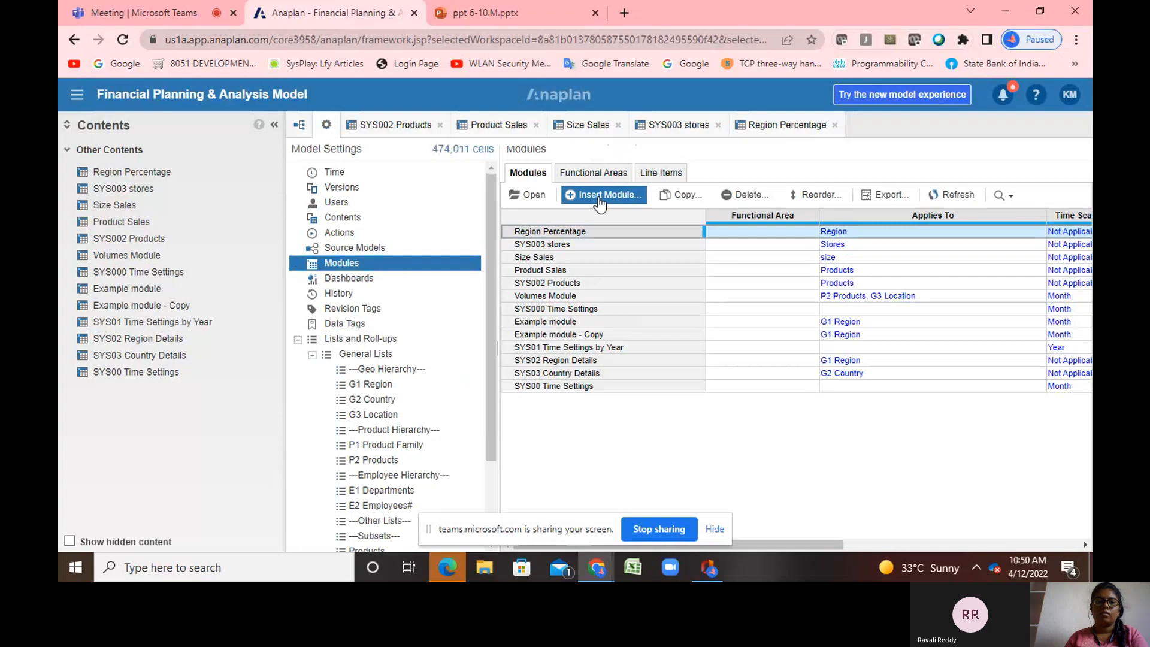
text(St)
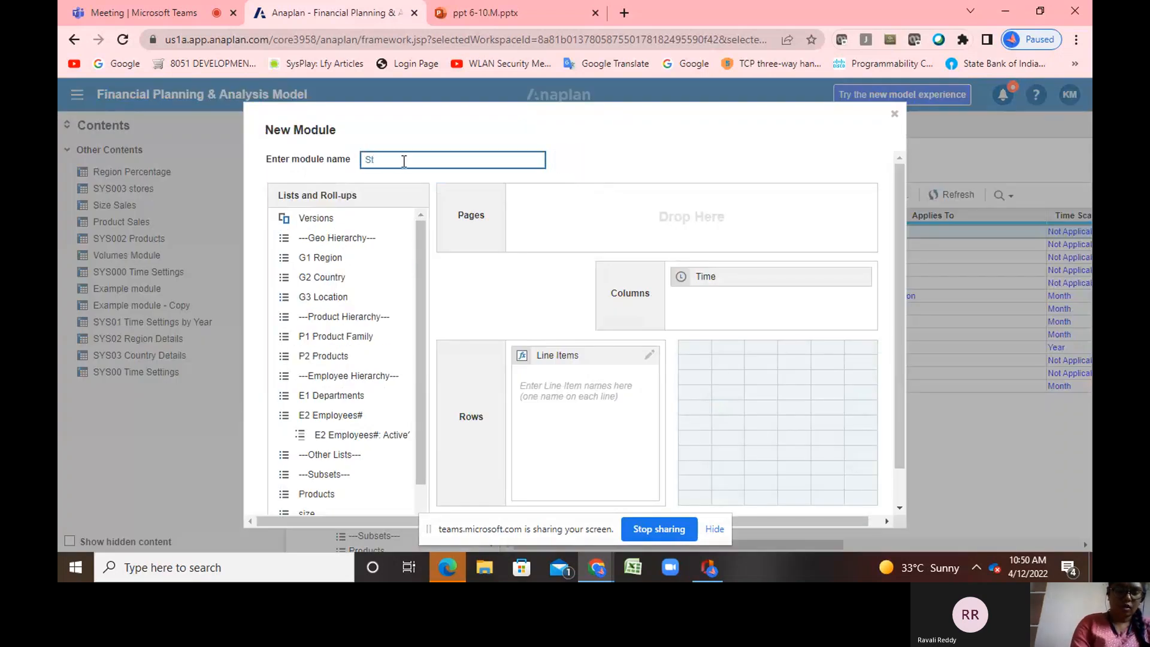
text(ore Perce)
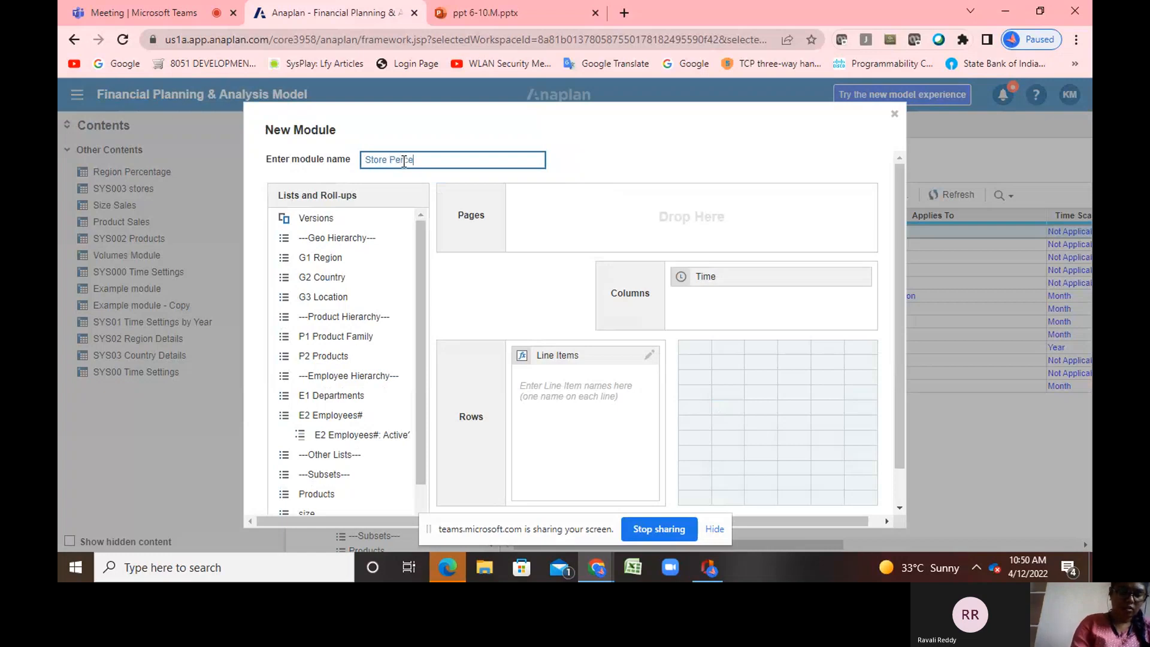
text(ntage)
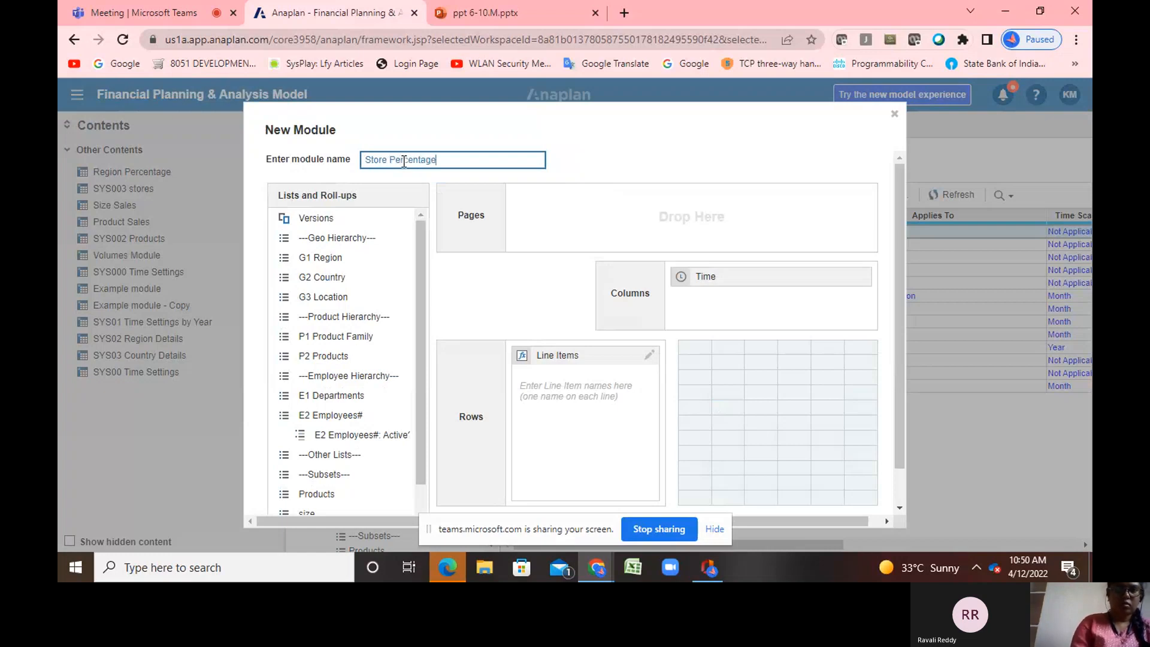
Replace Time with the Stores list in the Store Percentage module's columns
click(719, 282)
drag(719, 282, 702, 236)
scroll(334, 475, down, 2)
Add the line item % Increase and create the Store Percentage module with Stores on rows and Line Items on columns
click(542, 348)
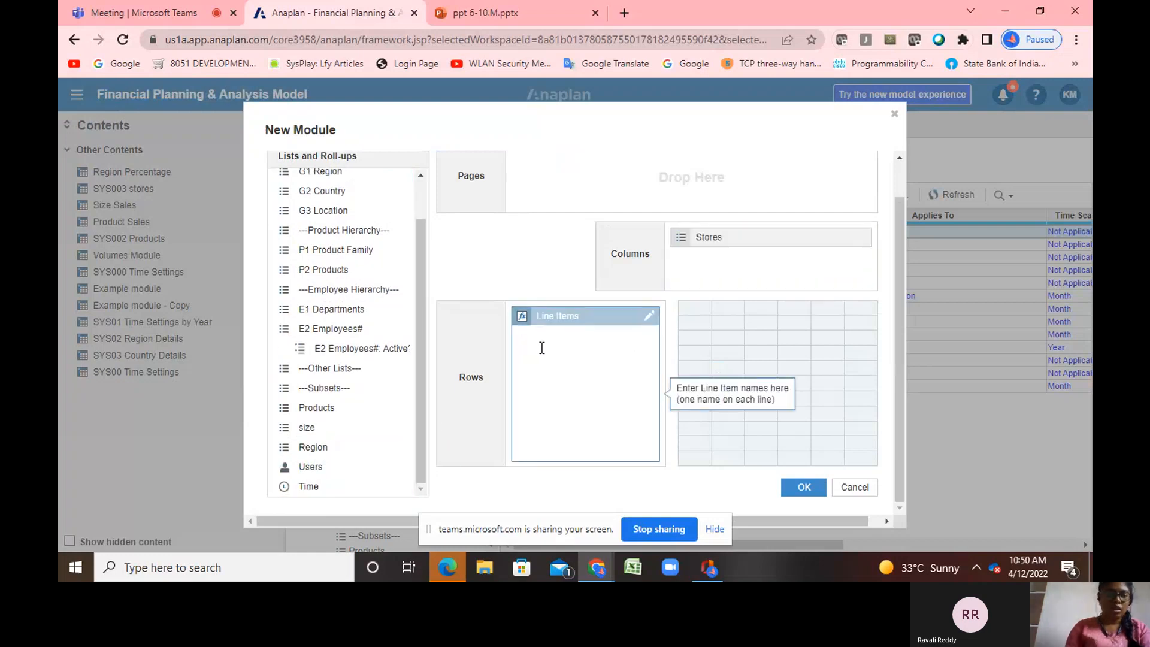
text(% Increase)
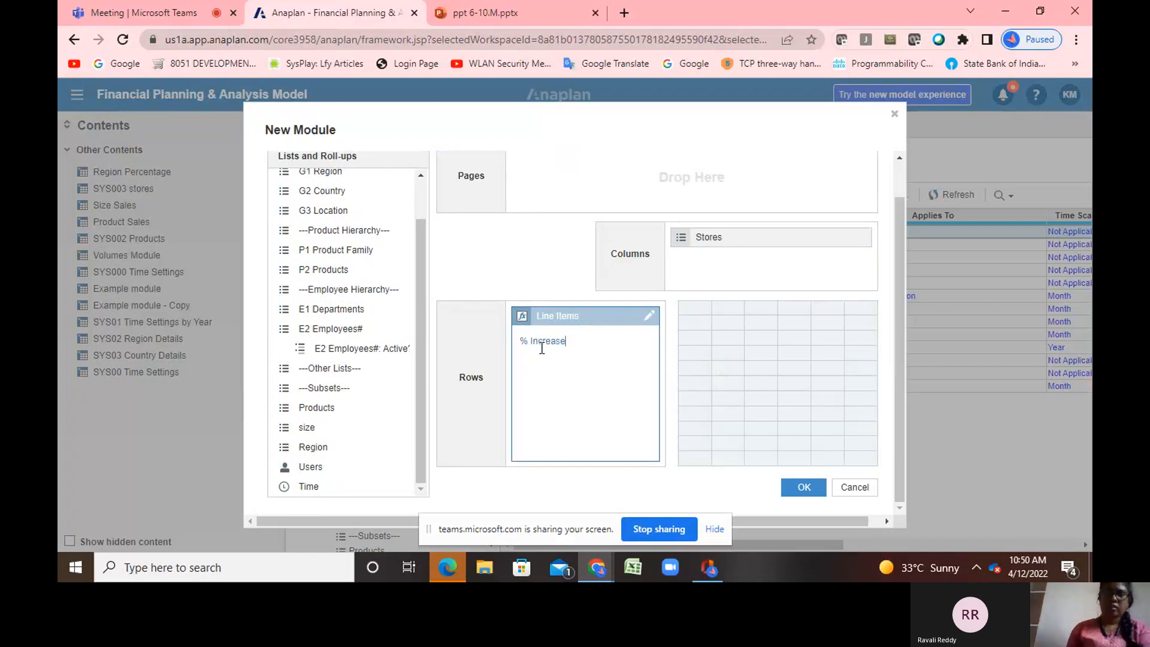
drag(722, 249, 631, 429)
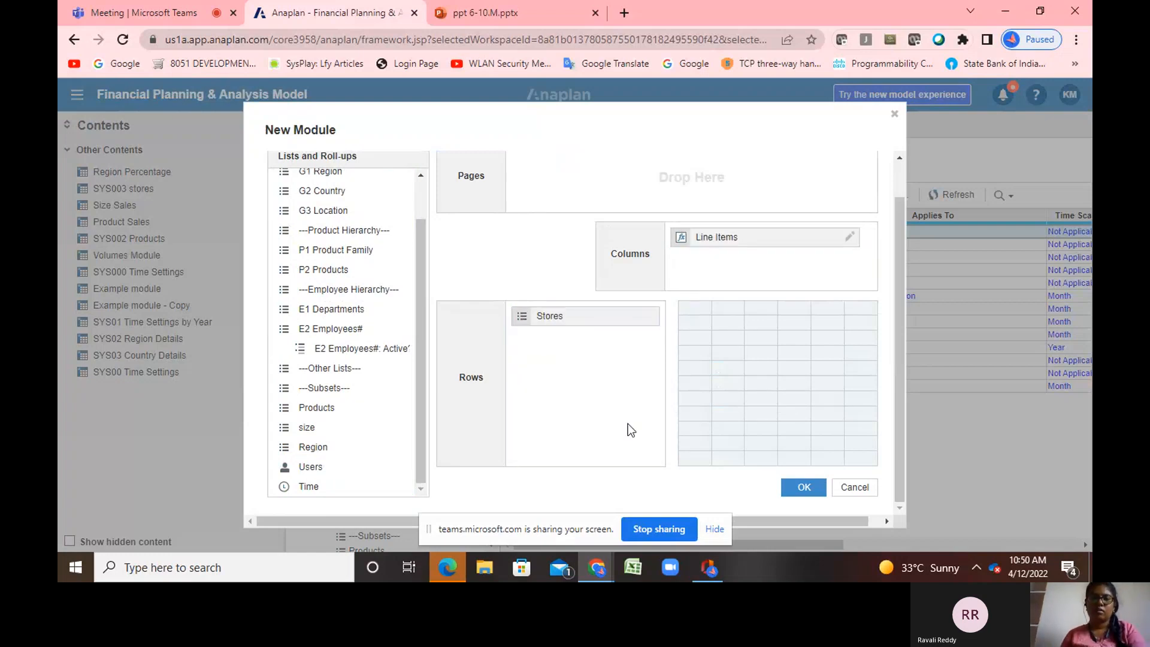
click(810, 487)
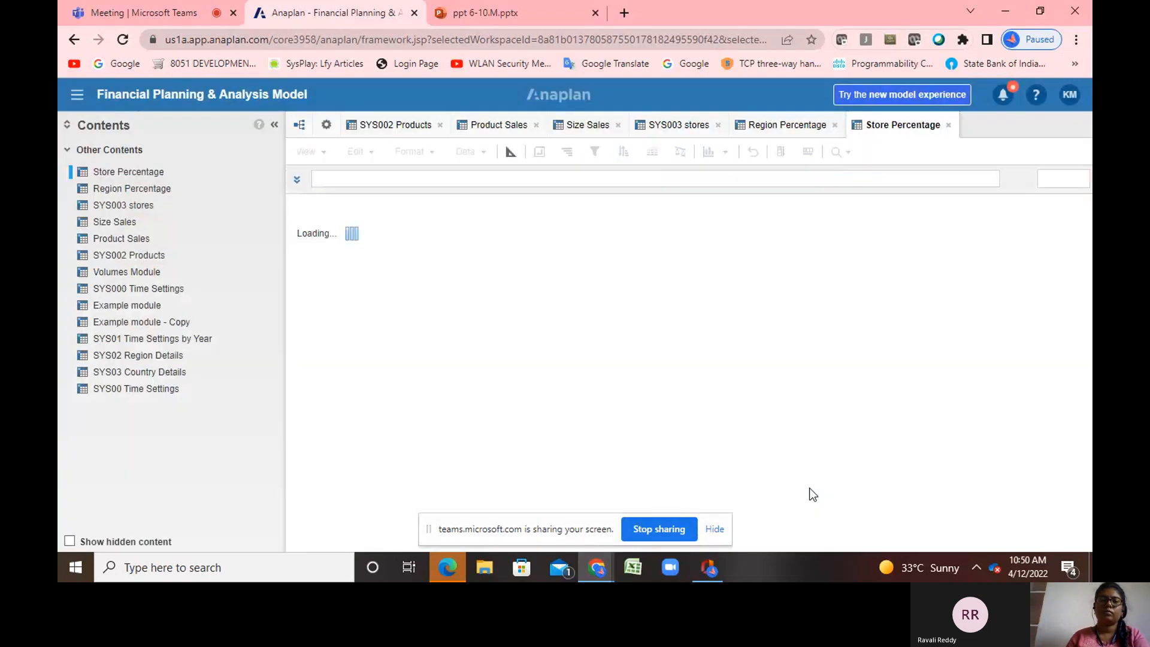
Format Store Percentage's % Increase line item as a number in percentage units with 1 decimal place, accepting the data type change
click(511, 151)
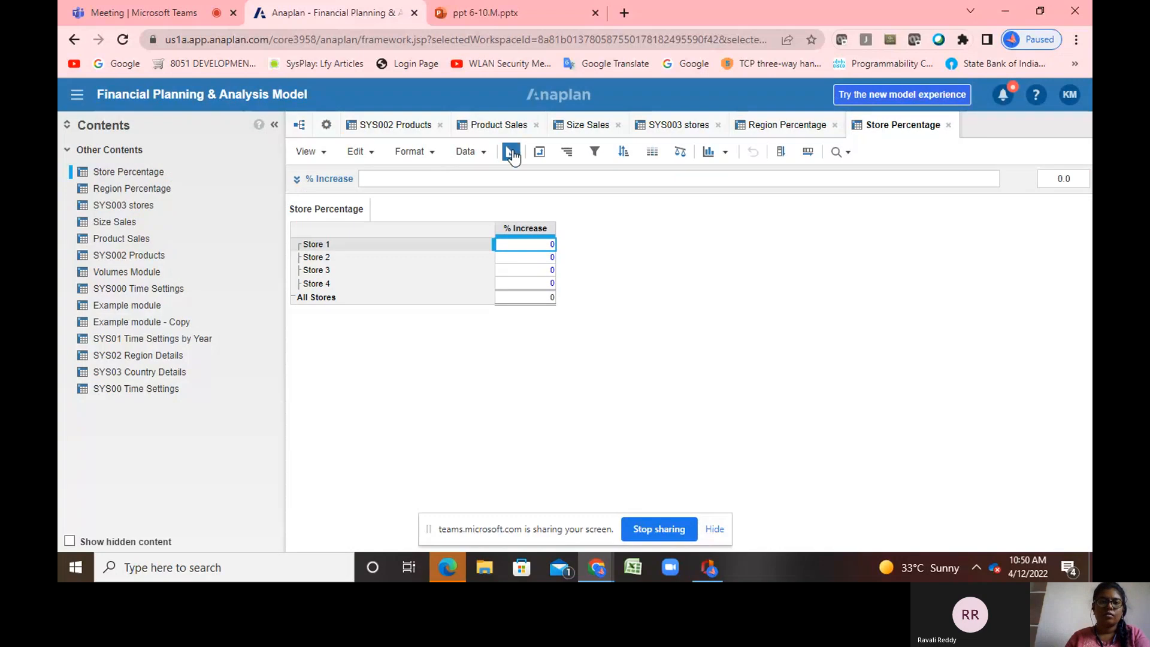
click(520, 261)
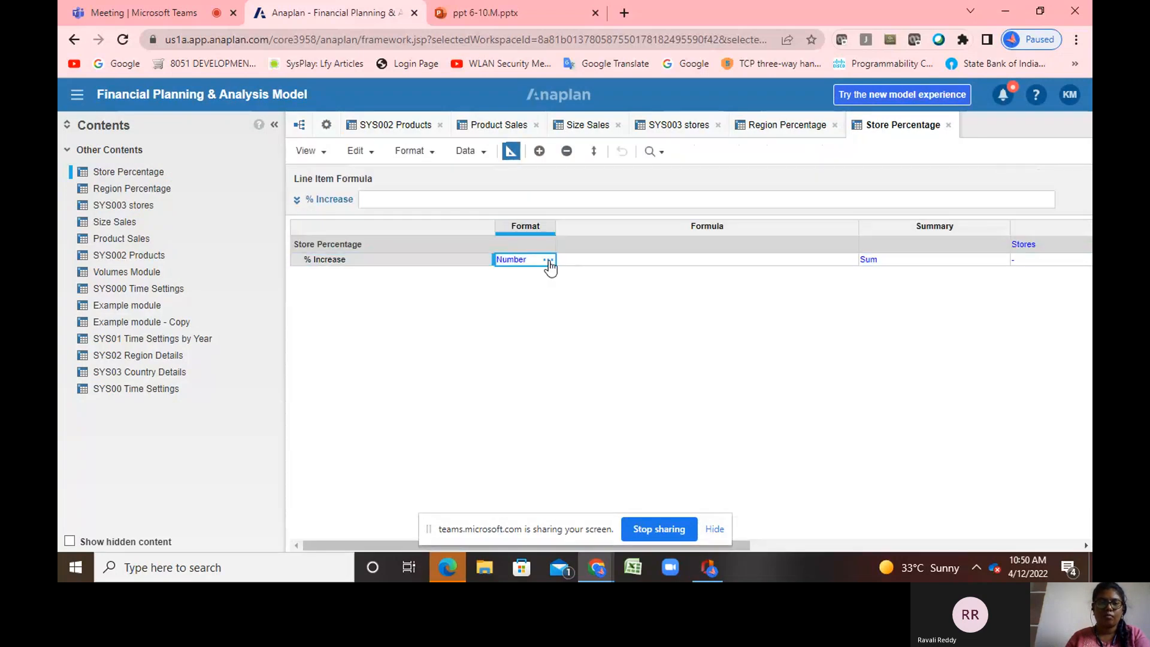
click(549, 260)
click(523, 158)
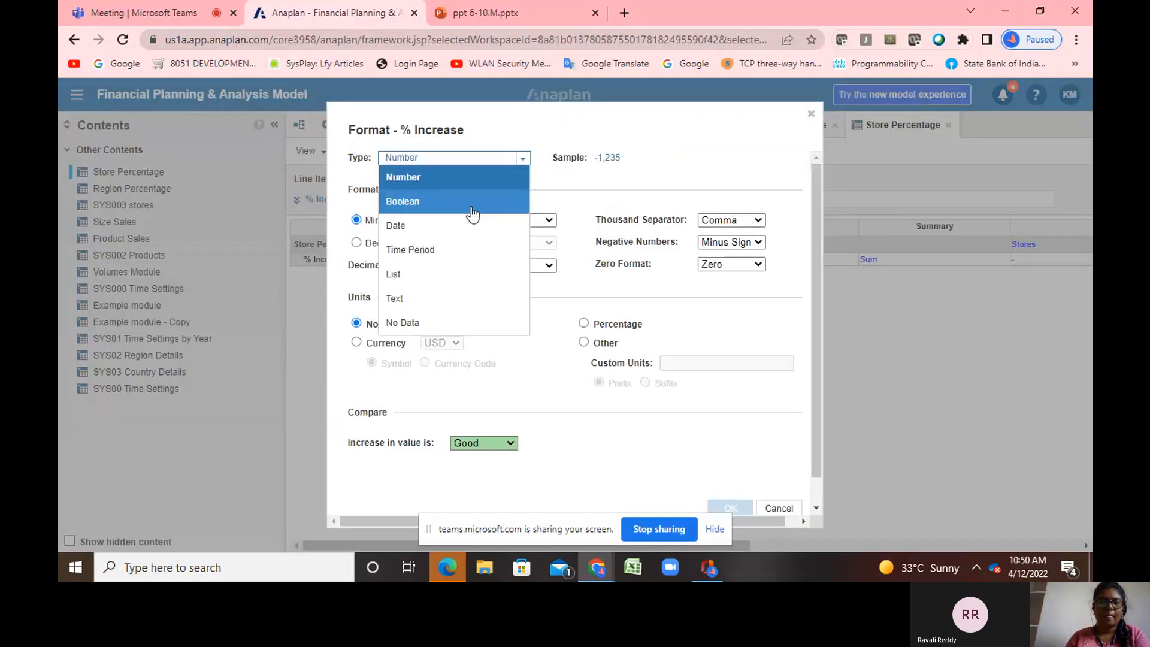
click(585, 312)
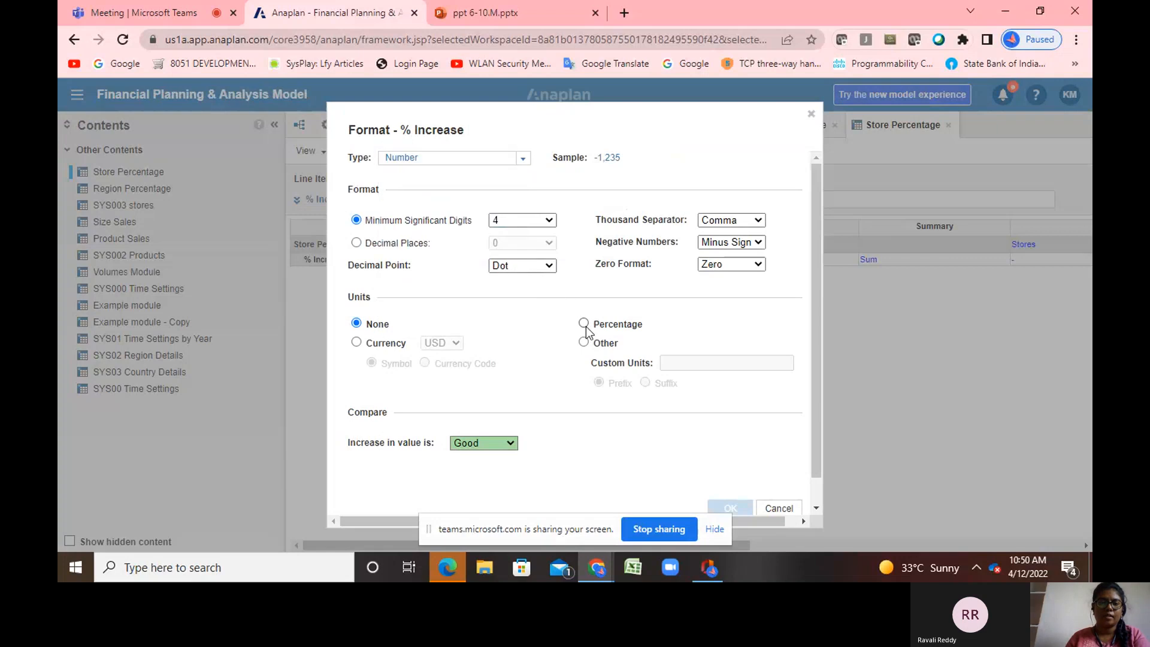
click(584, 323)
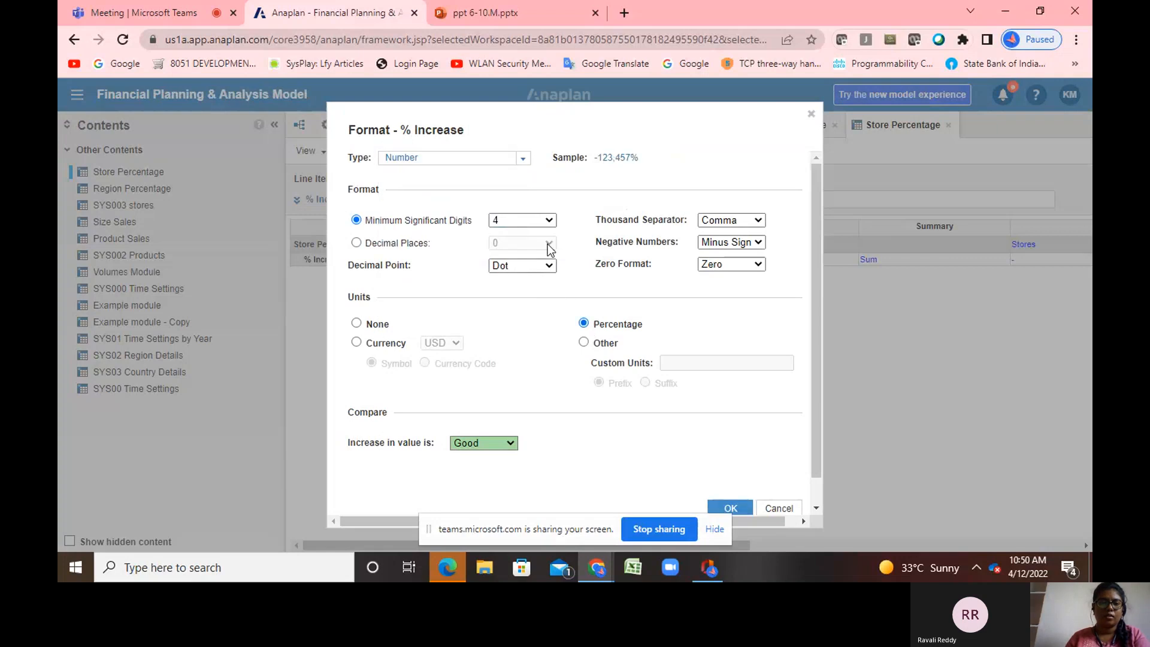
click(386, 242)
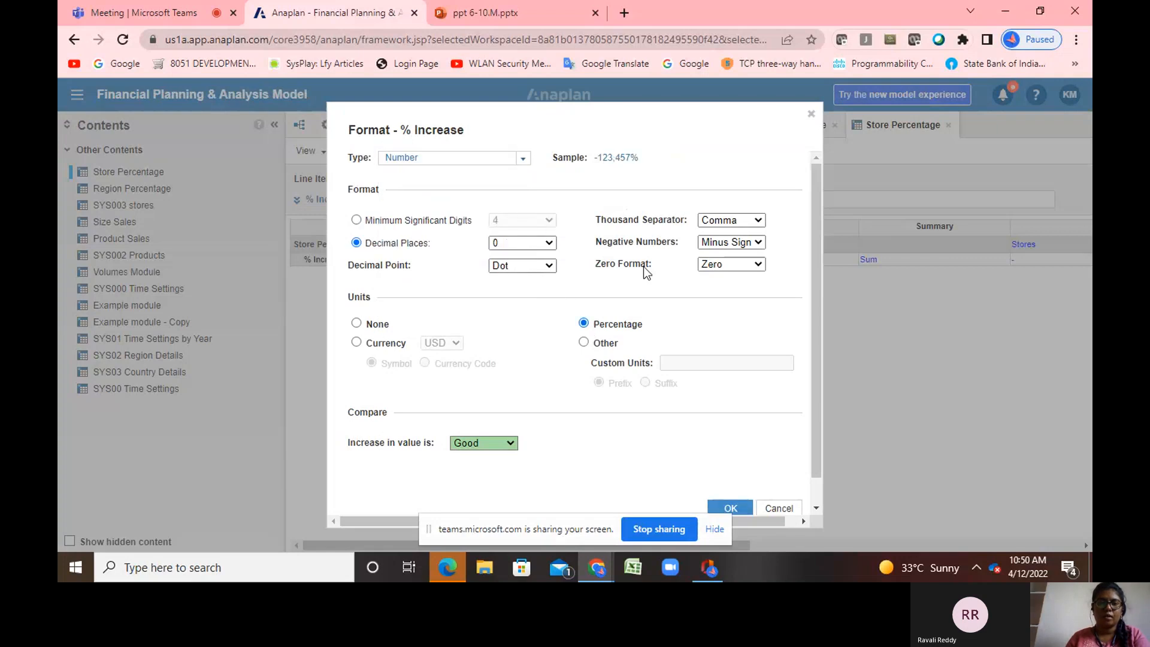
click(549, 243)
click(523, 266)
click(739, 503)
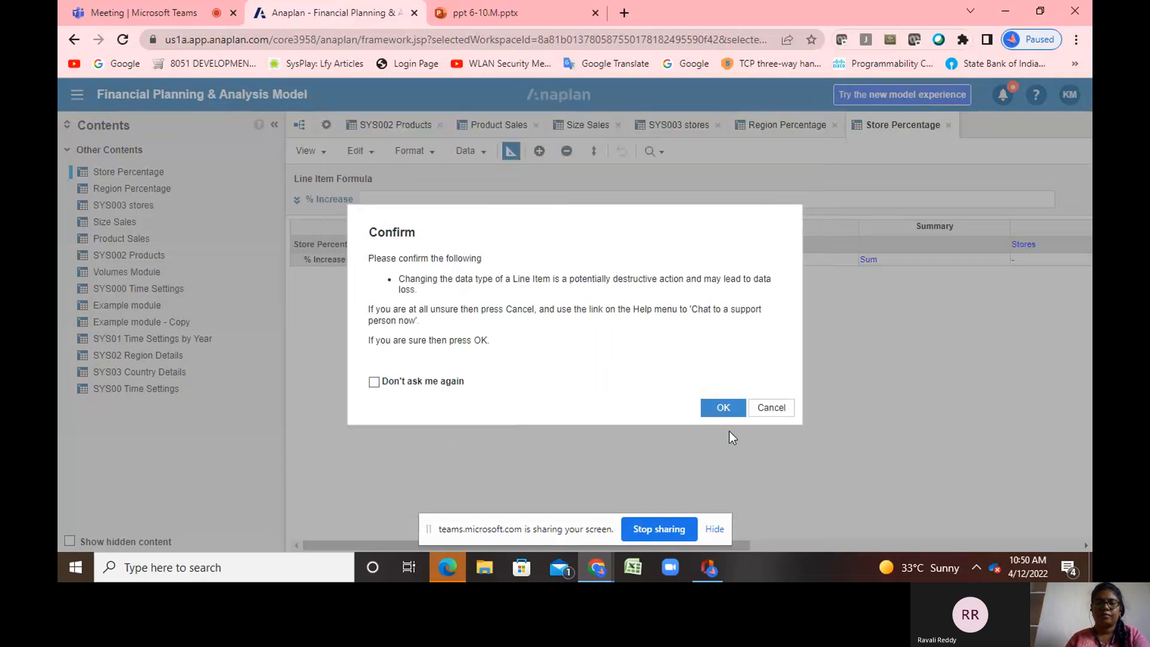
click(722, 410)
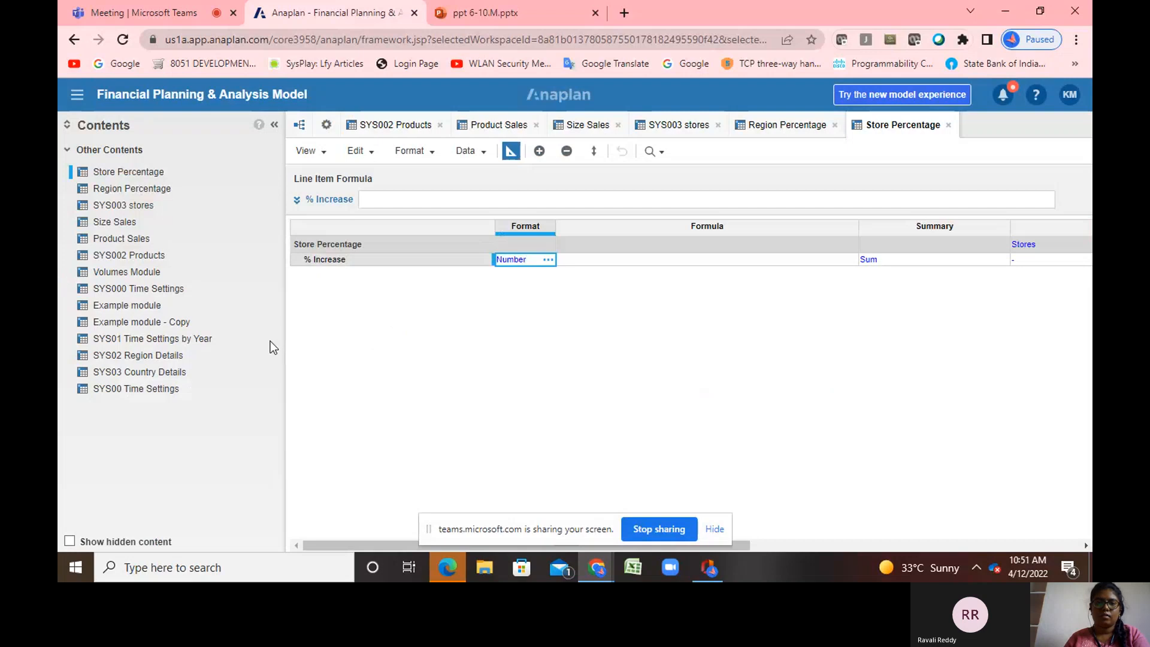
Set the summary method of Store Percentage's % Increase line item to None and return to the module grid
click(920, 259)
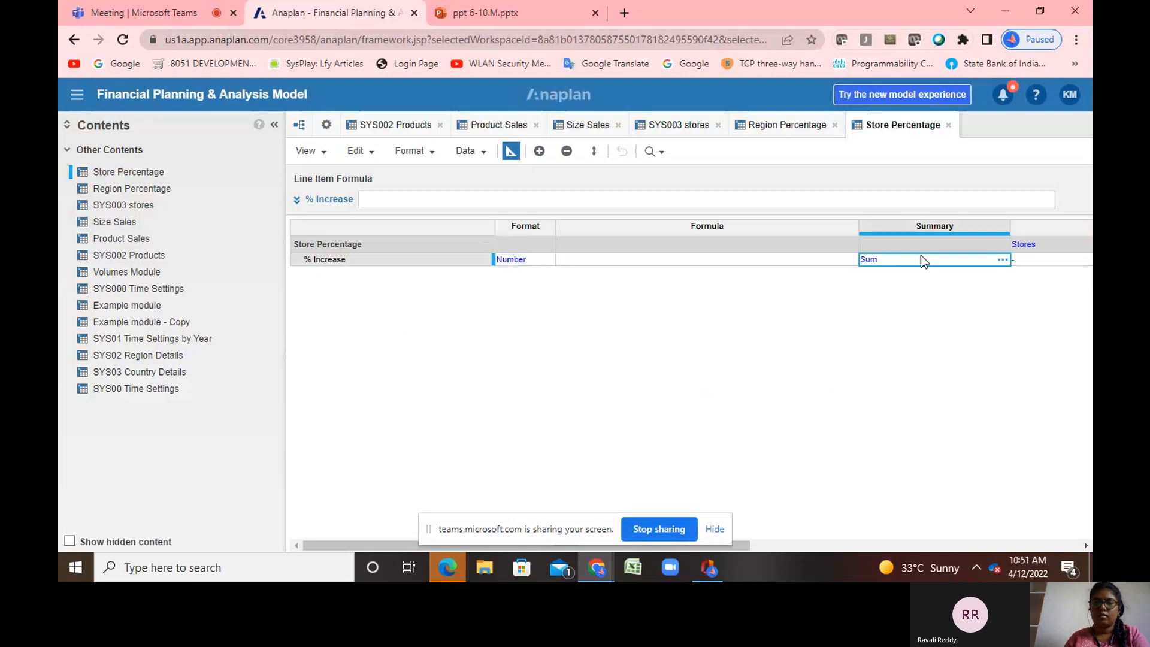
click(1009, 260)
click(472, 305)
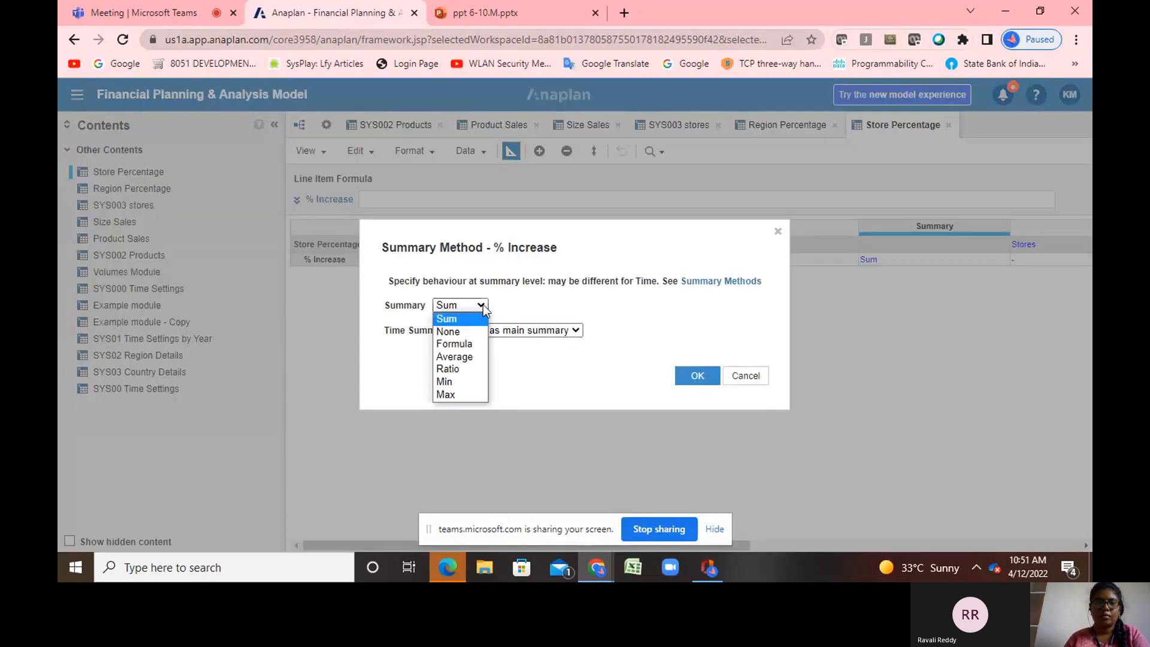
click(462, 333)
click(695, 376)
click(508, 153)
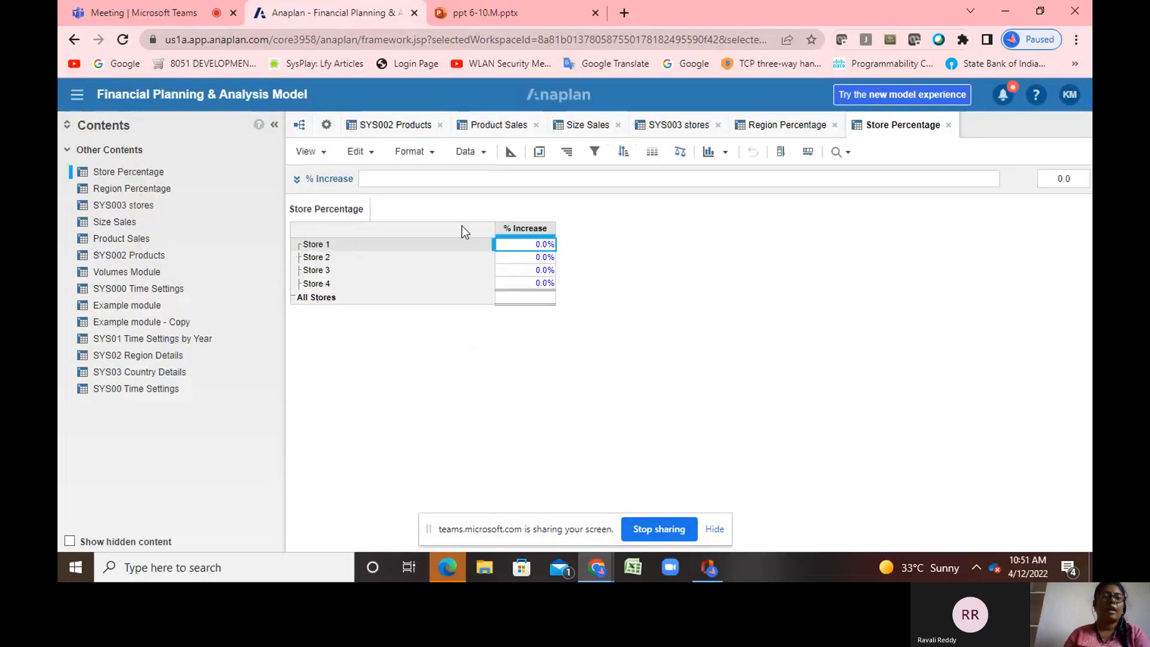
Start the formula of Store Percentage's % Increase line item with Region Percentage.% Increase[LOOKUP: by referencing the Region Percentage module
click(528, 229)
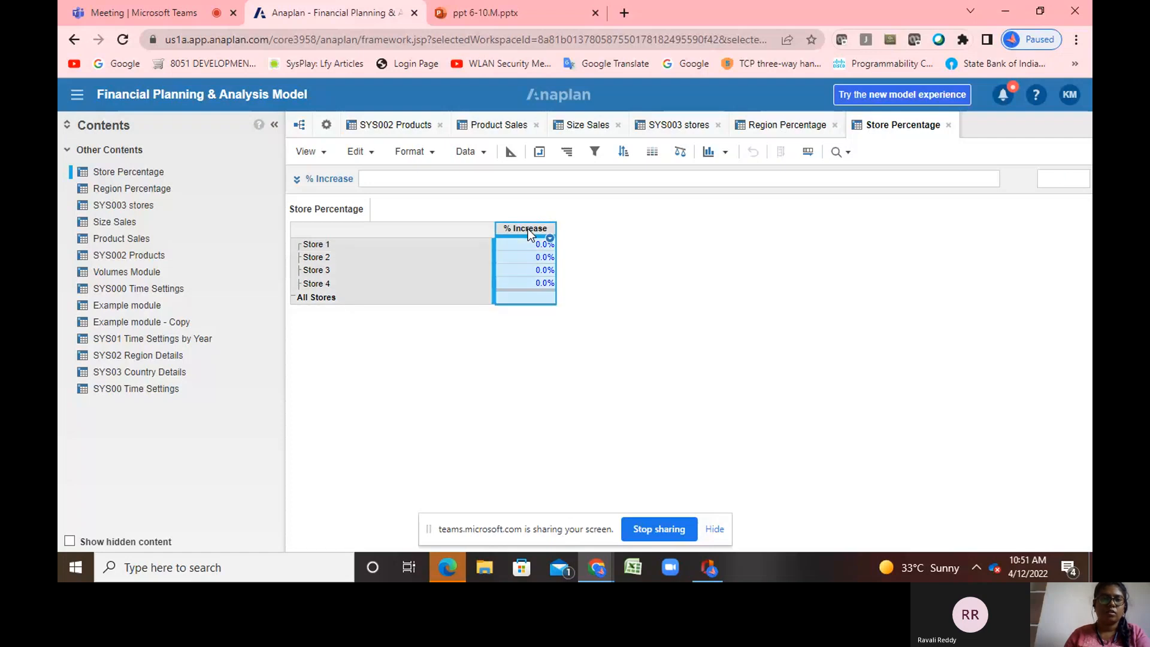
click(362, 179)
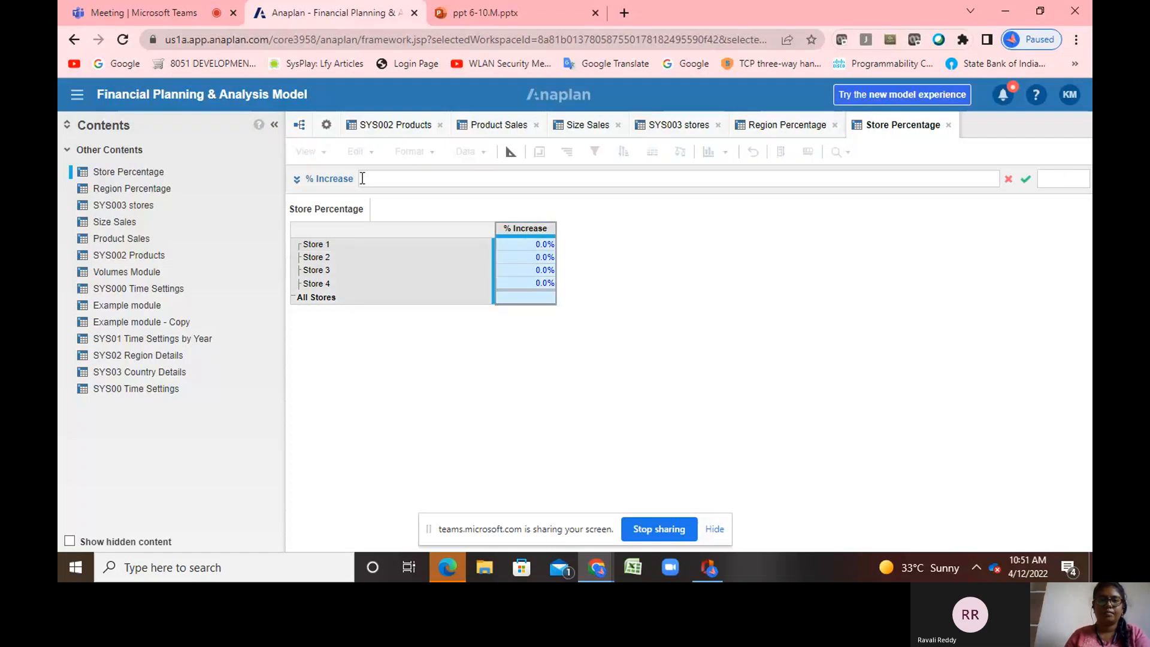
click(794, 127)
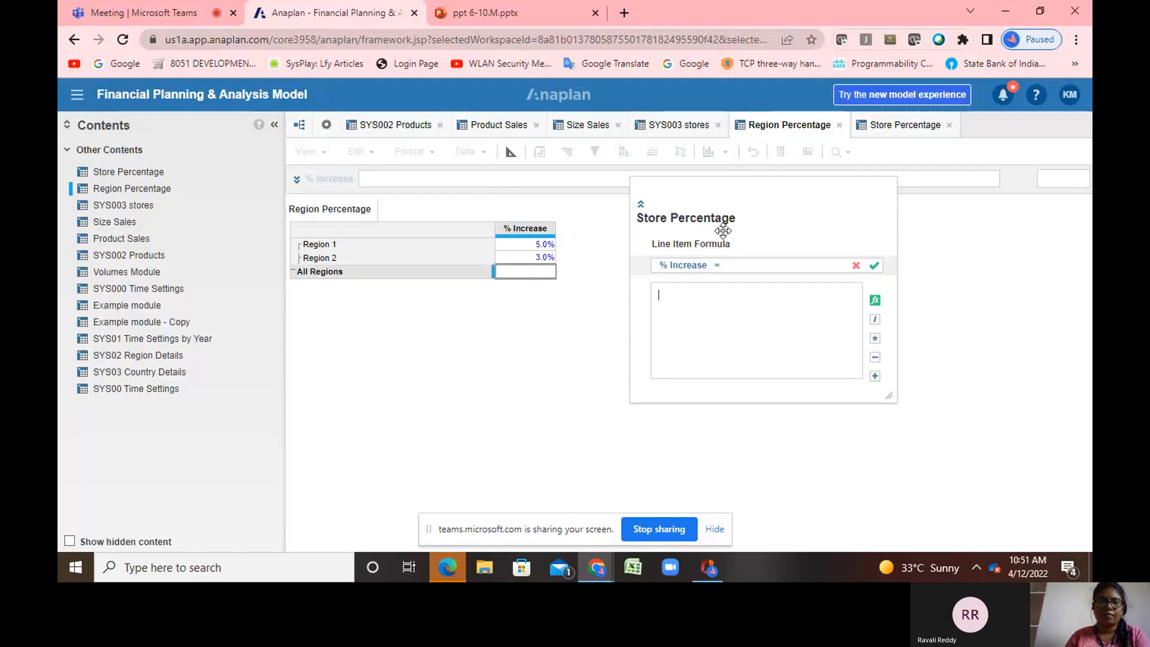
click(520, 229)
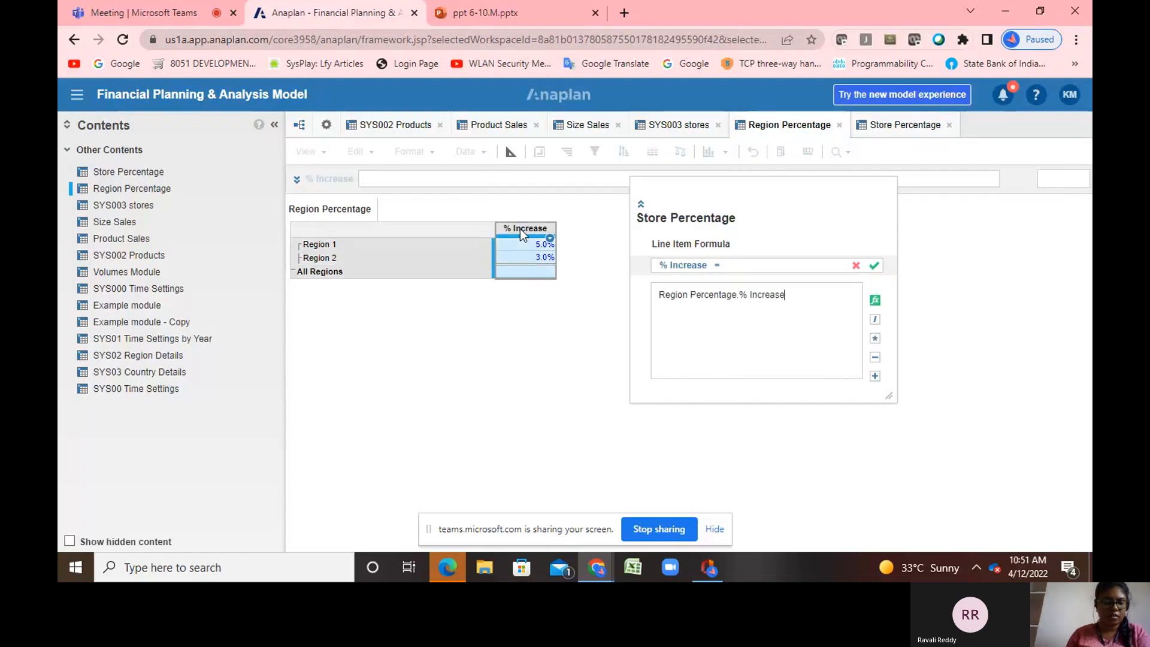
text([LOO)
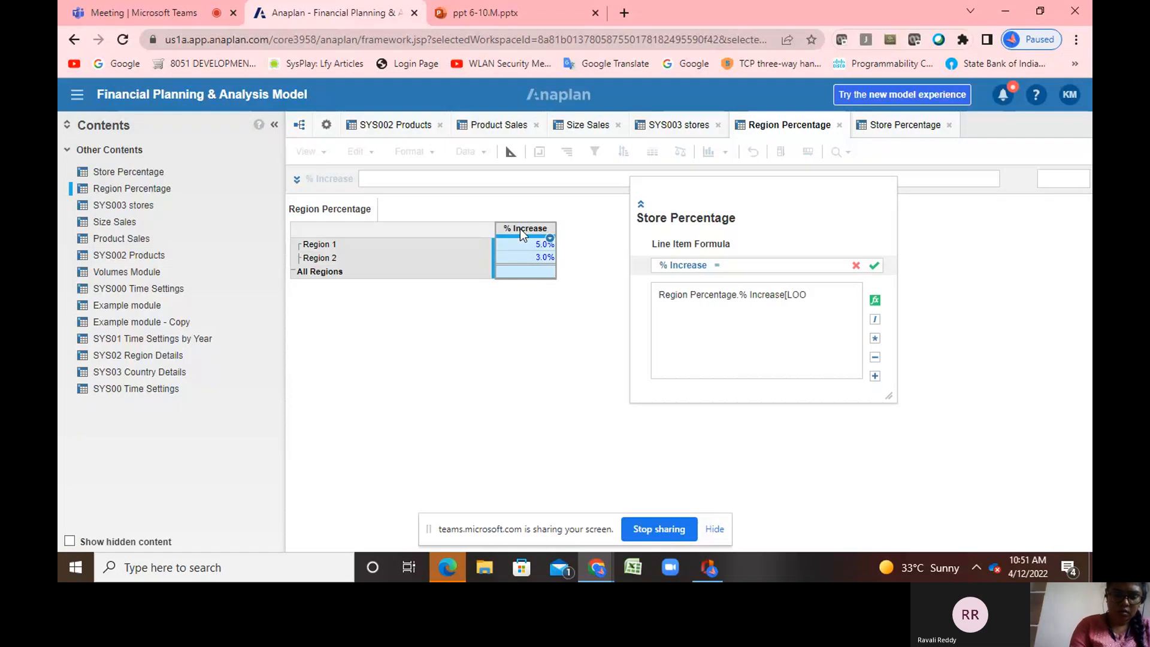
text(KUP)
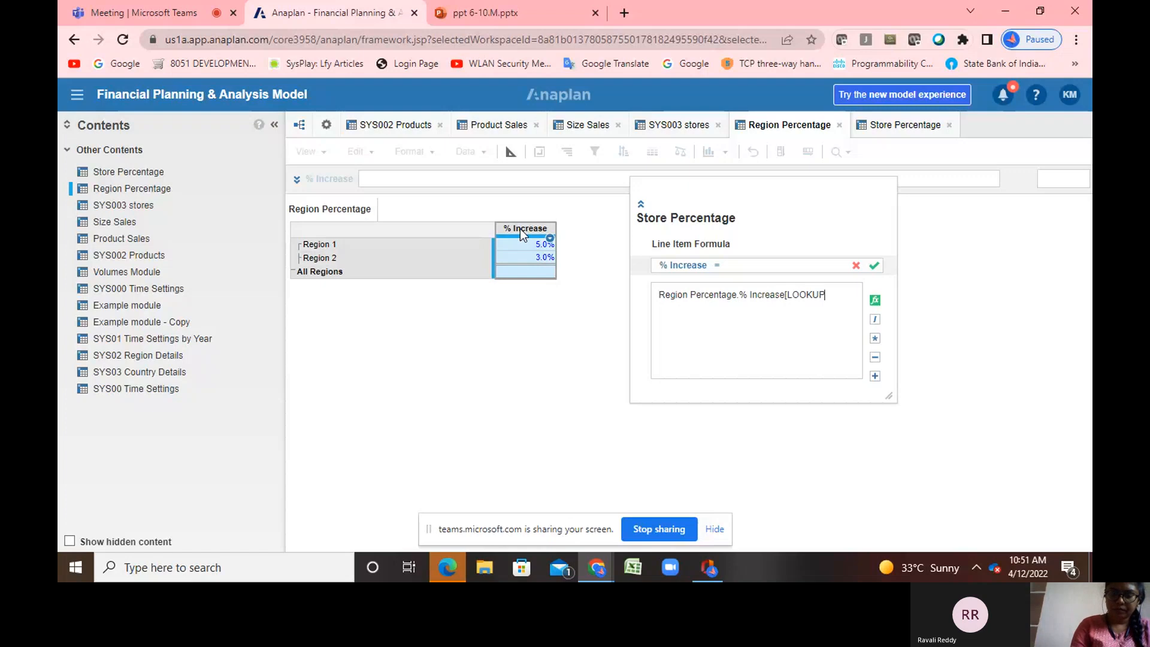
text(:)
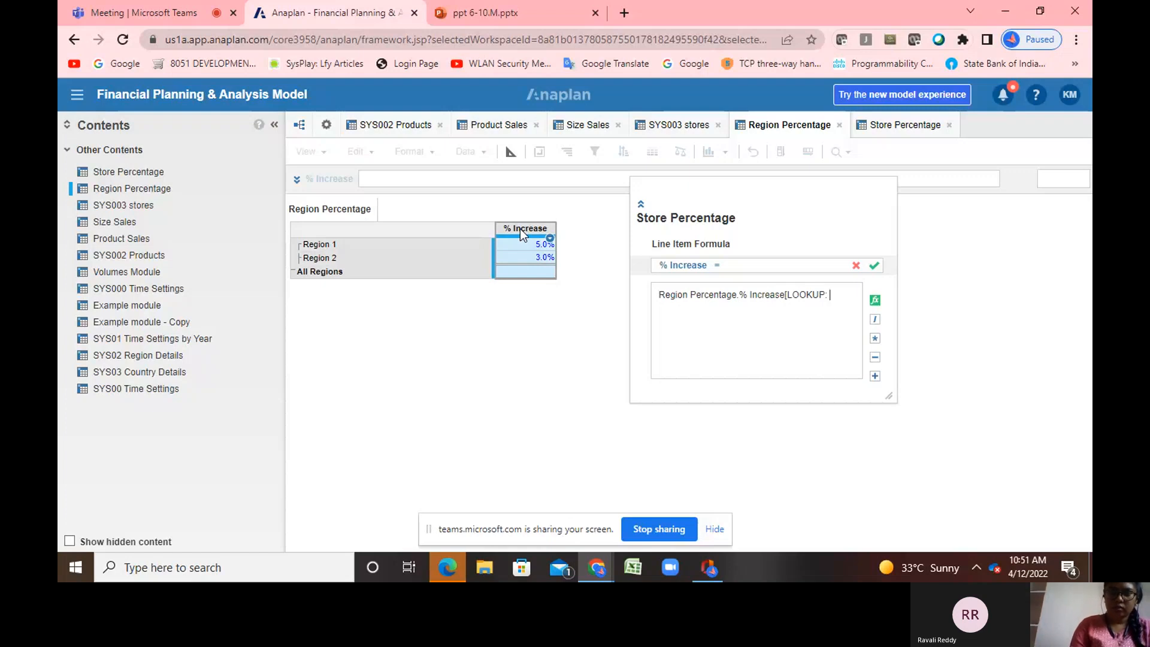
Complete the lookup formula with 'SYS003 stores'.Region as the mapping, close the bracket and apply it in Store Percentage
click(679, 131)
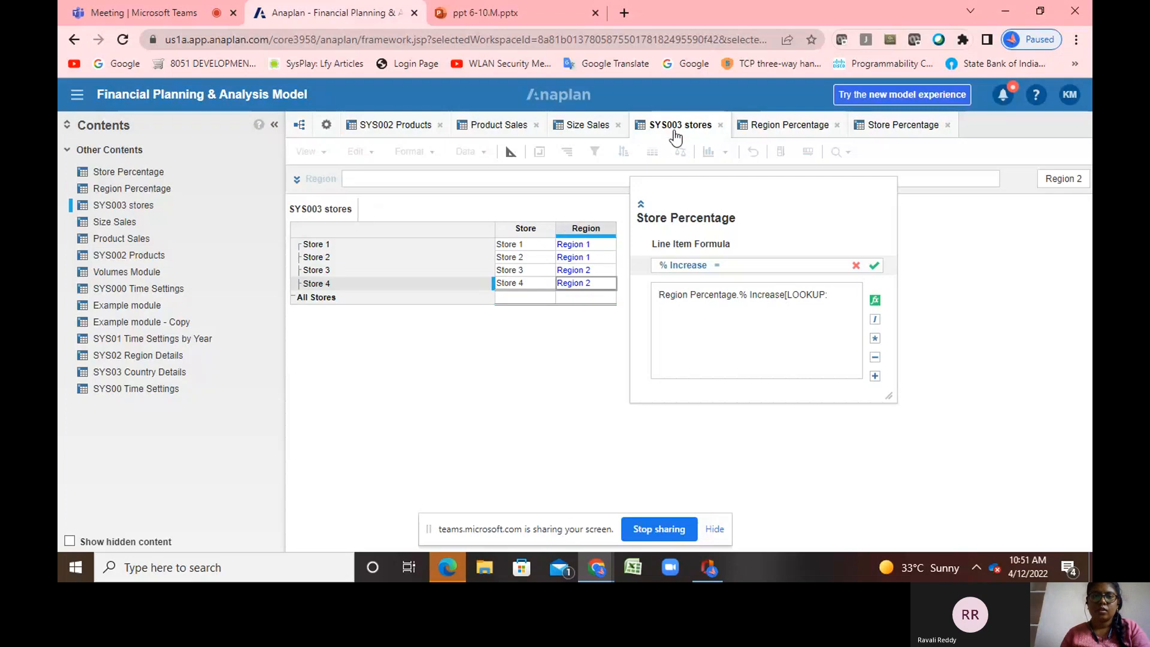
click(581, 230)
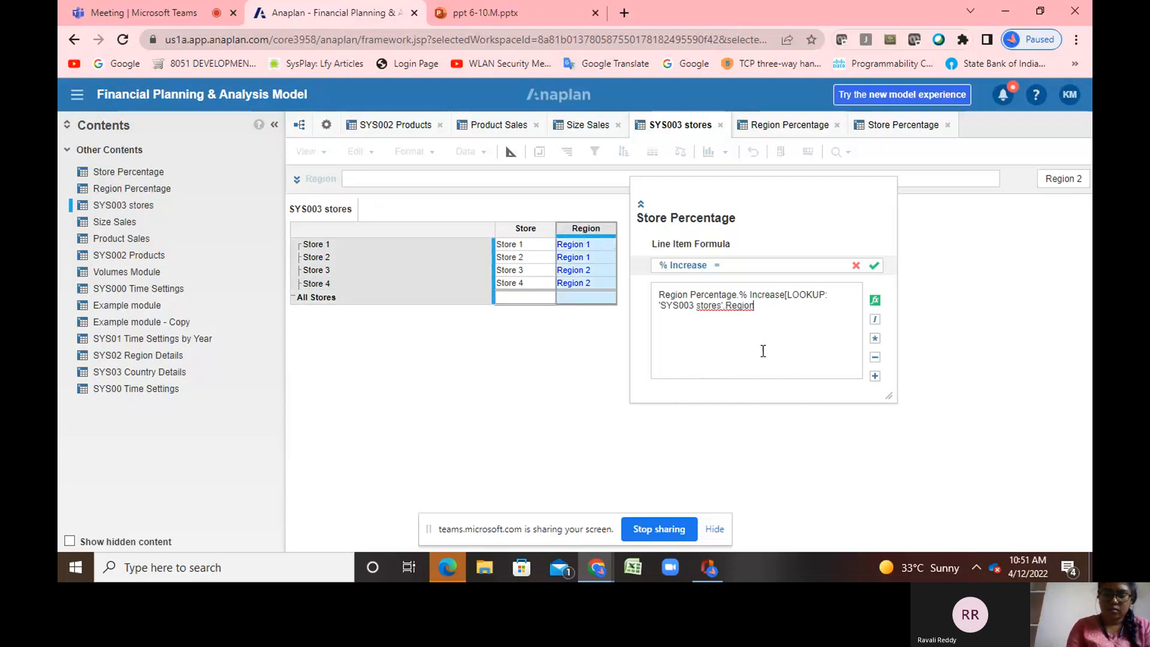
text(])
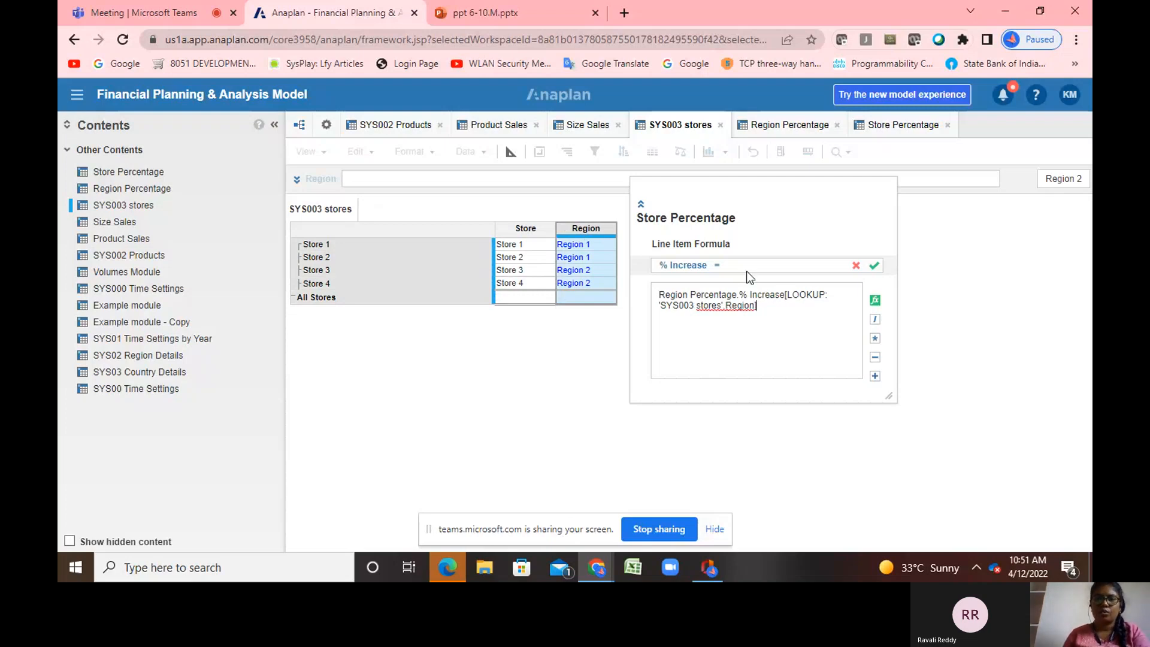
click(880, 130)
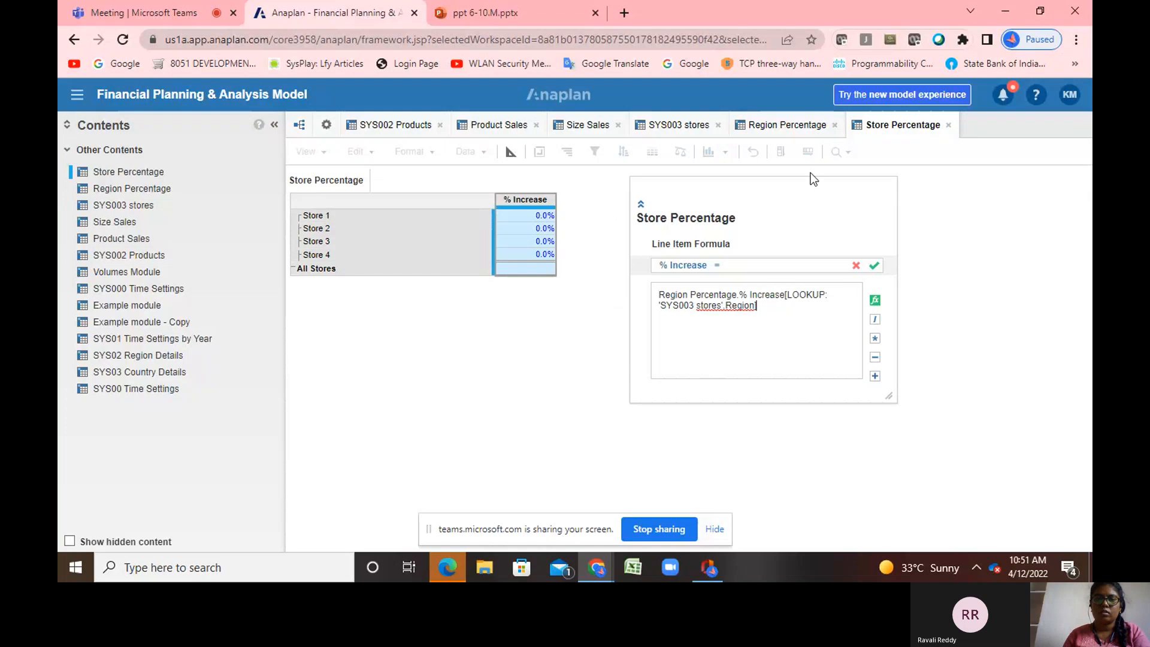
click(875, 266)
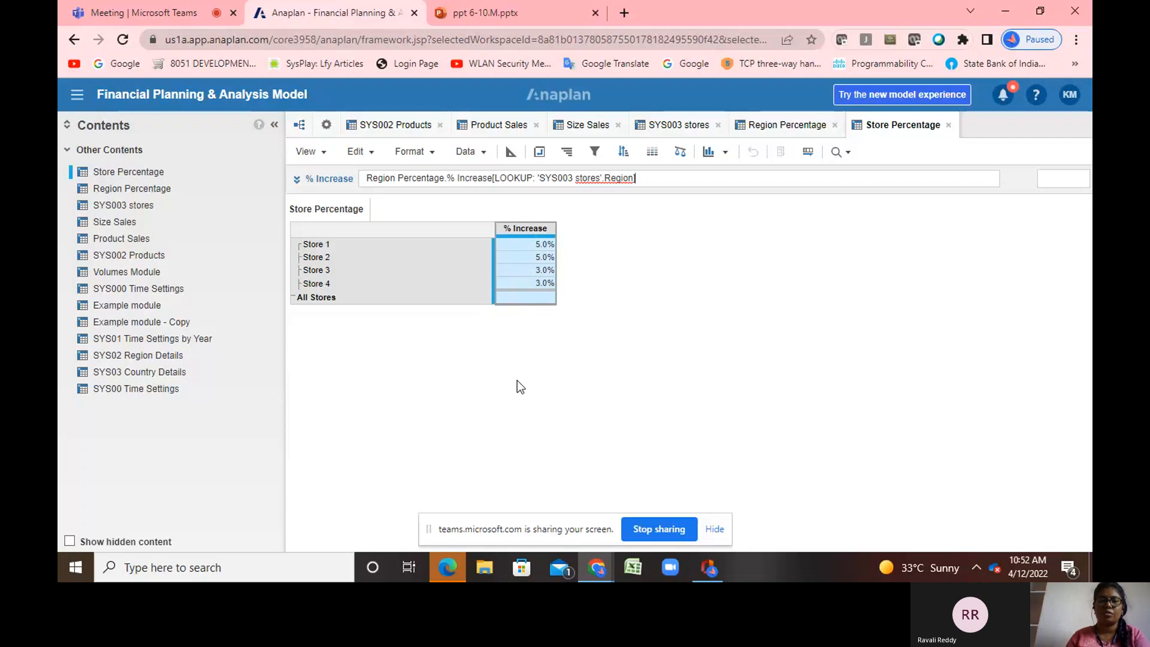
Switch to the PowerPoint presentation, read the Pivot slide and return to Anaplan
click(470, 16)
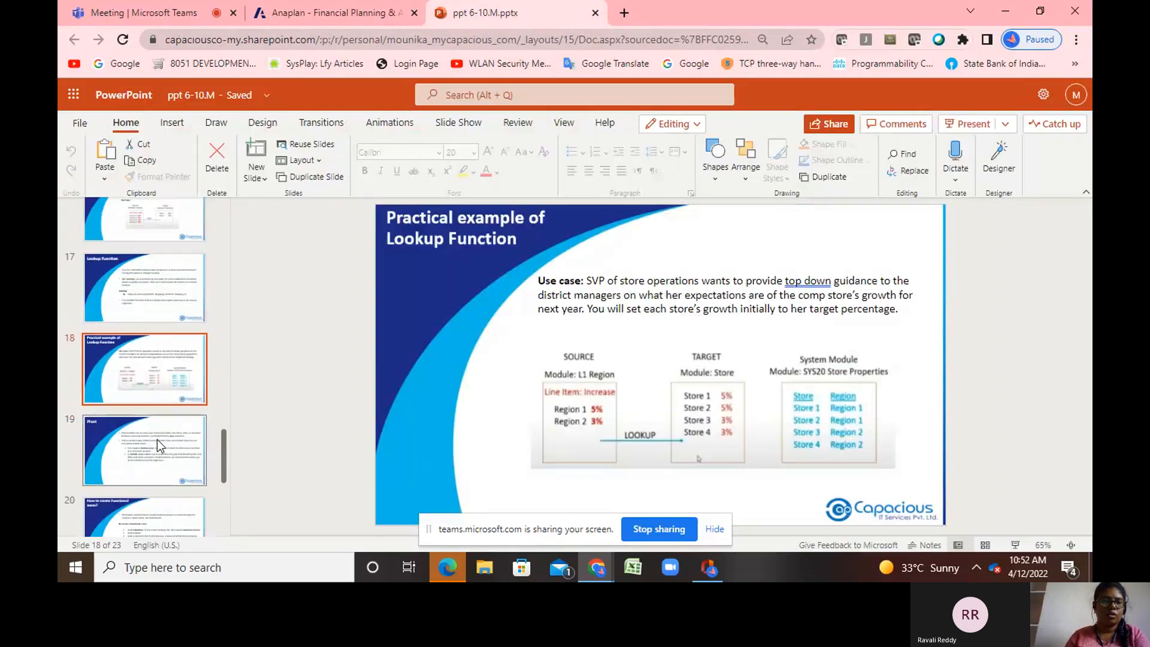
click(157, 438)
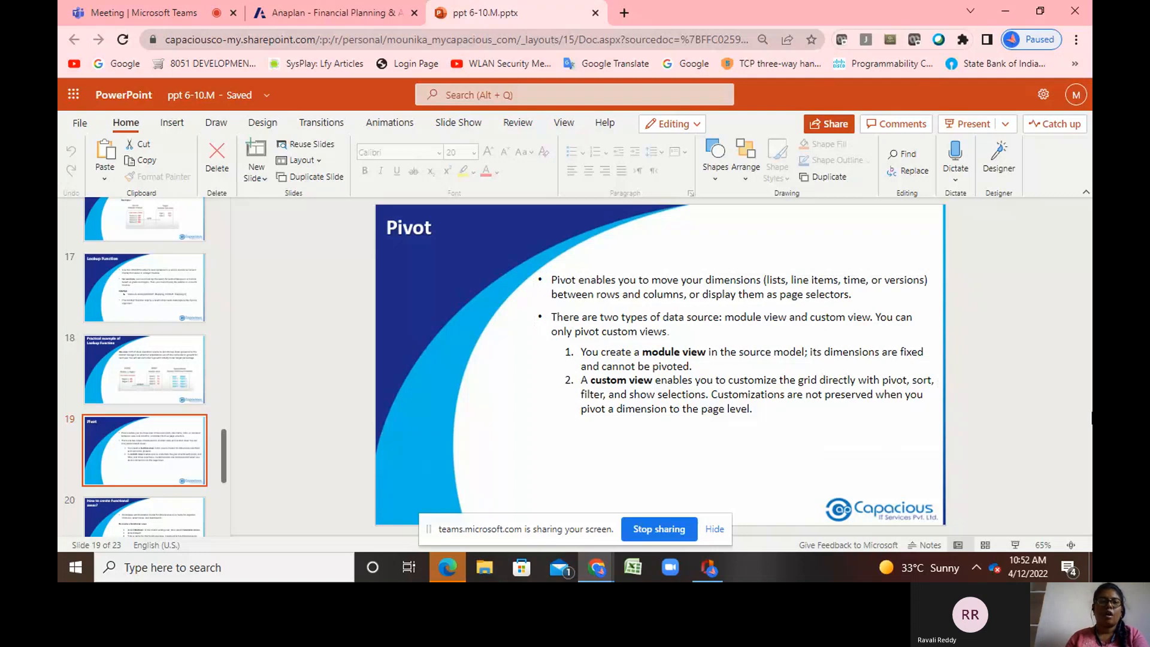
click(297, 17)
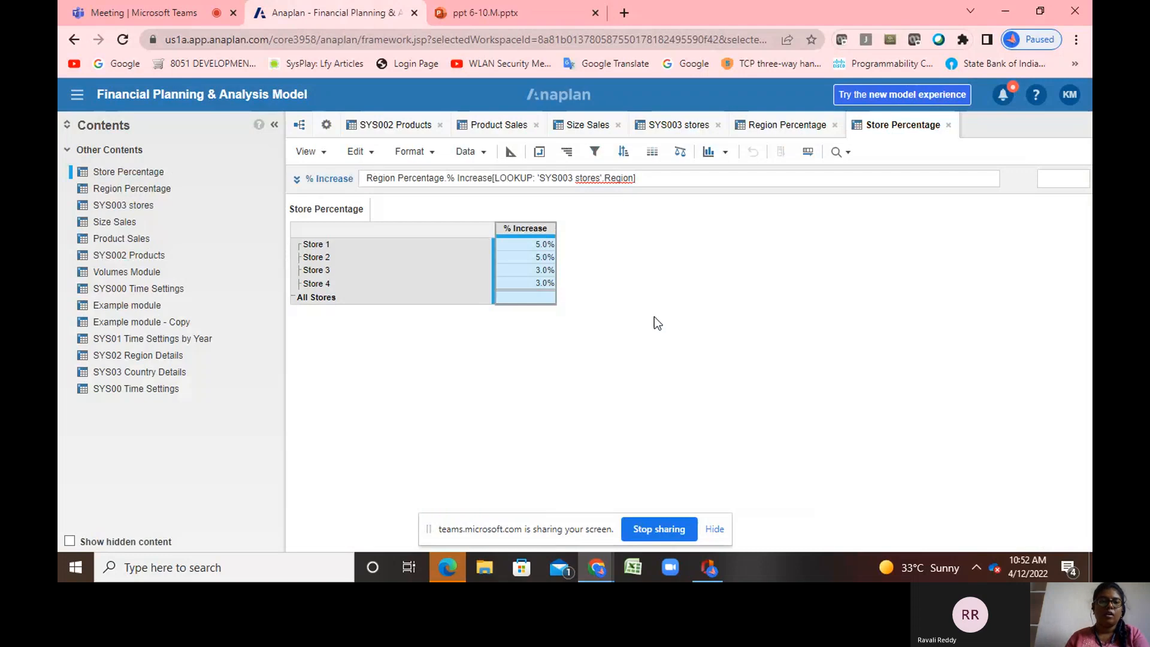
Pivot the Store Percentage grid to put Stores on columns and Line Items on rows
click(540, 151)
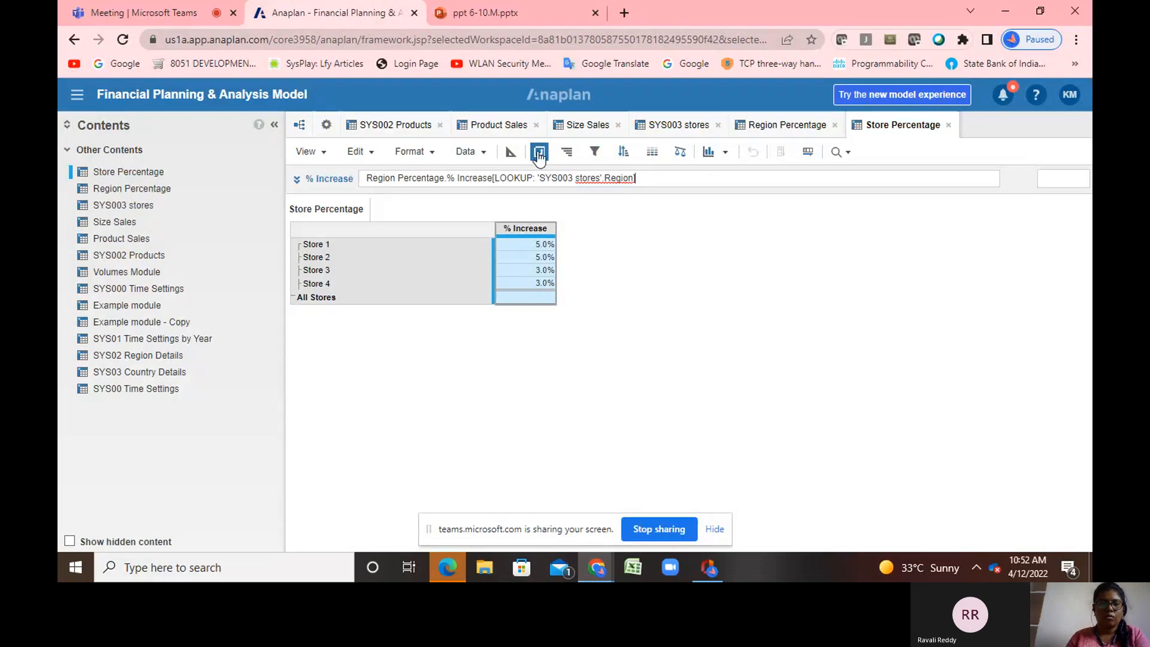
drag(637, 266, 672, 270)
scroll(677, 394, down, 1)
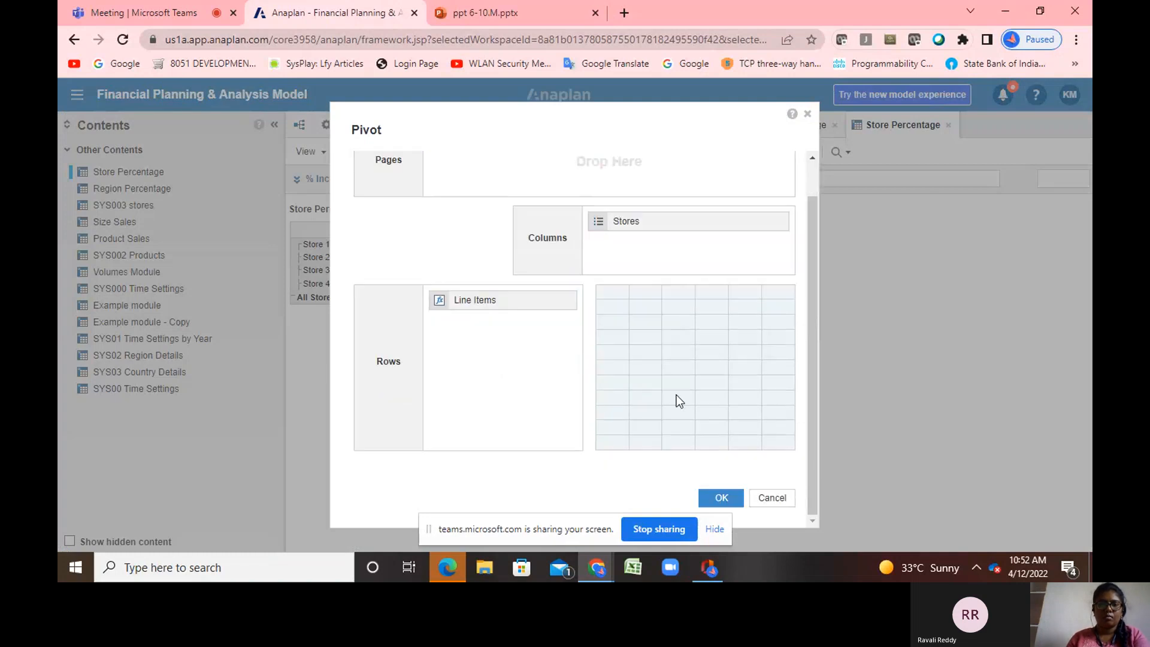
click(722, 499)
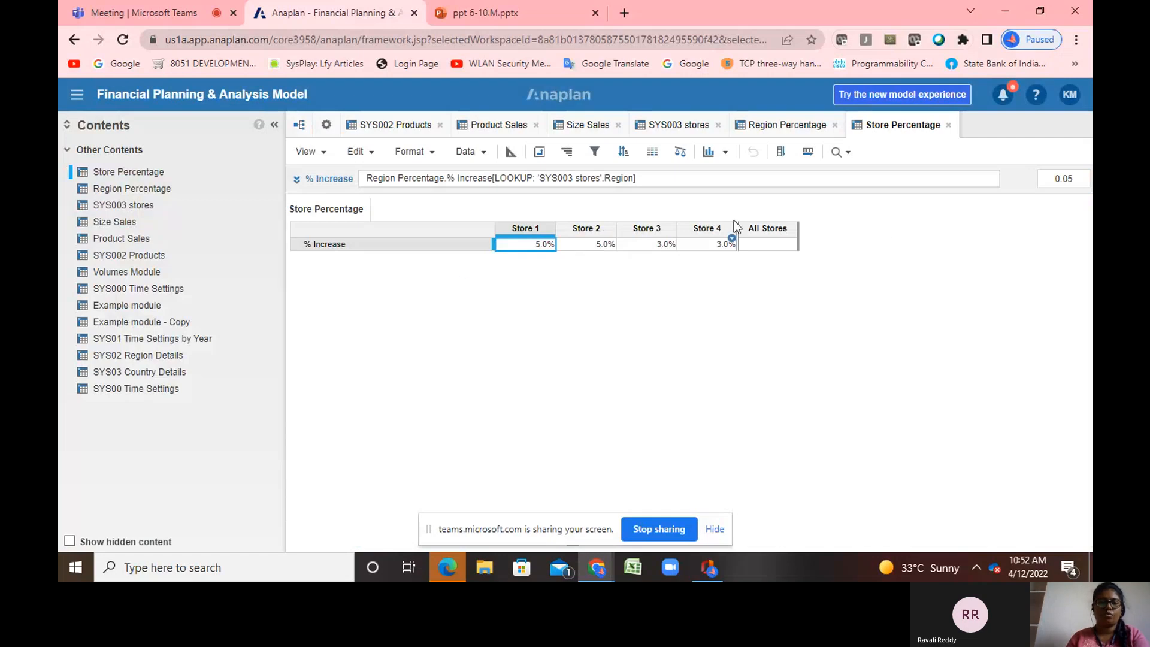
Pivot the Store Percentage grid back to Stores on rows and Line Items on columns
click(545, 150)
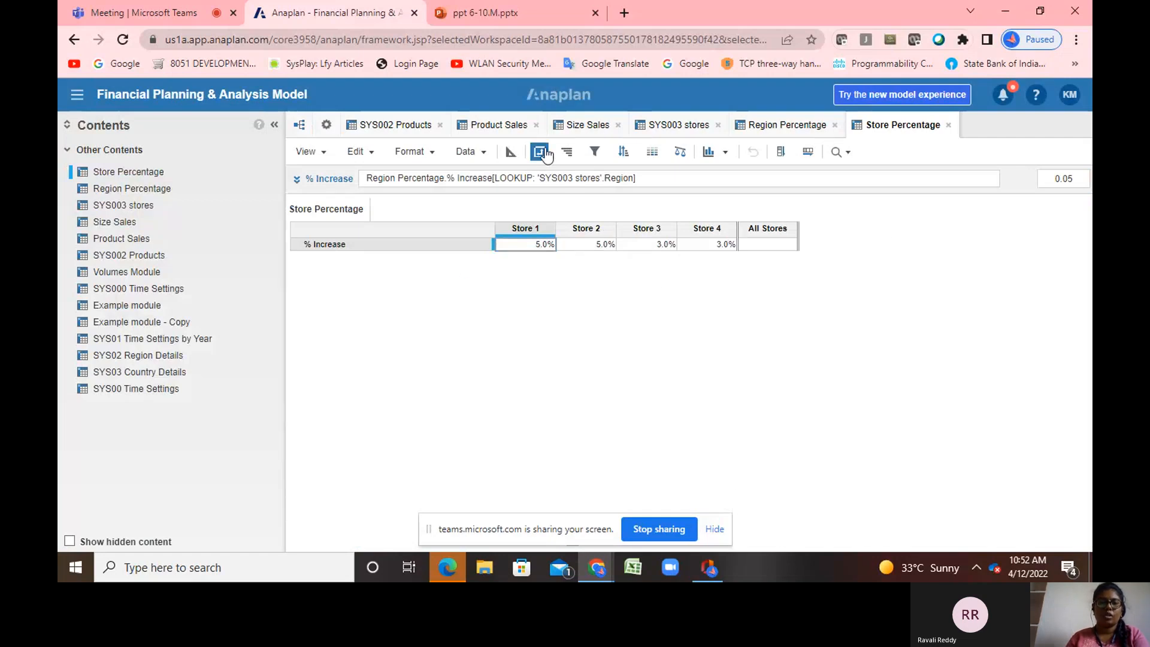
drag(606, 264, 627, 283)
scroll(677, 443, down, 2)
click(720, 496)
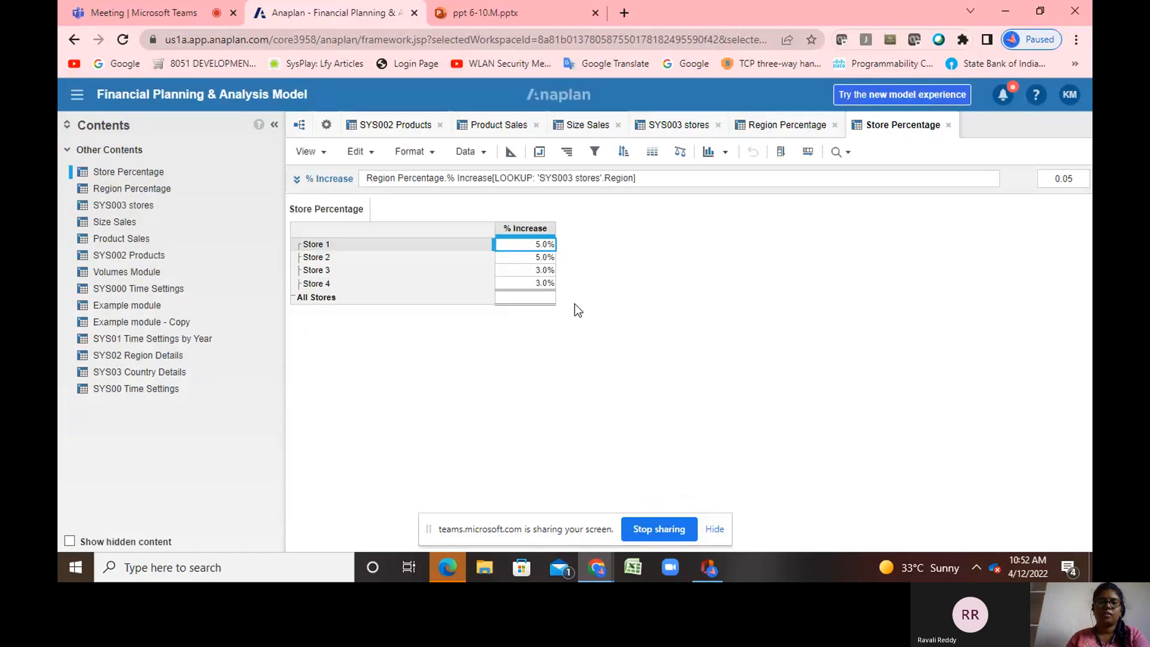
Review the PowerPoint slides on creating functional areas and assigning them to modules, and return to the Anaplan model
click(463, 17)
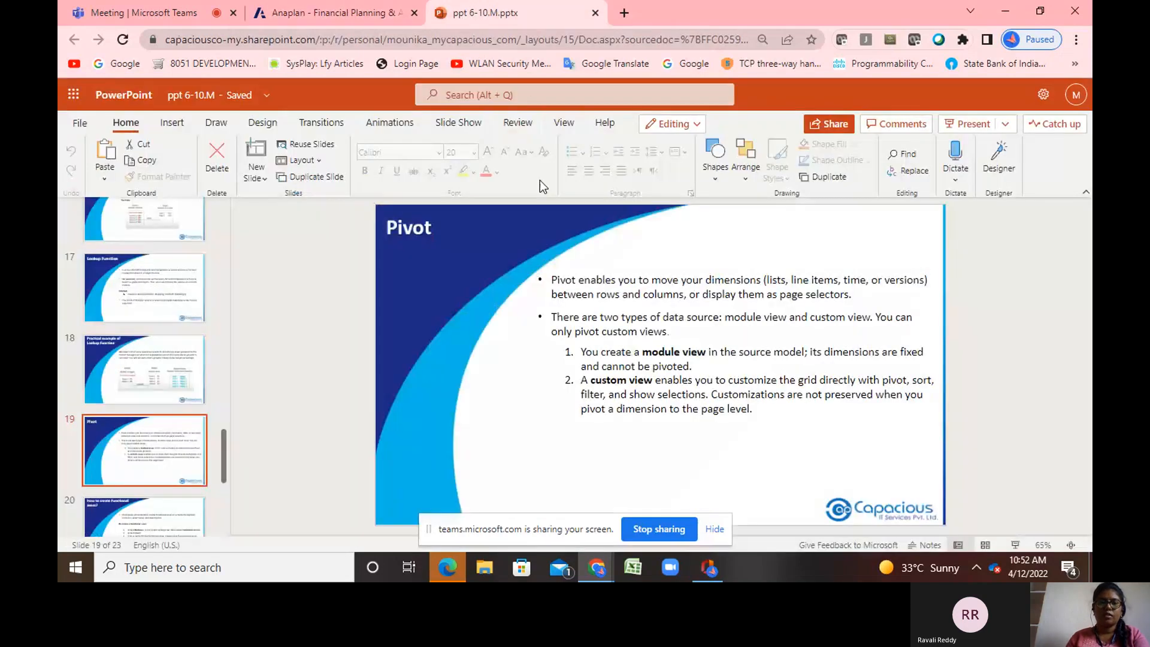
scroll(581, 247, down, 1)
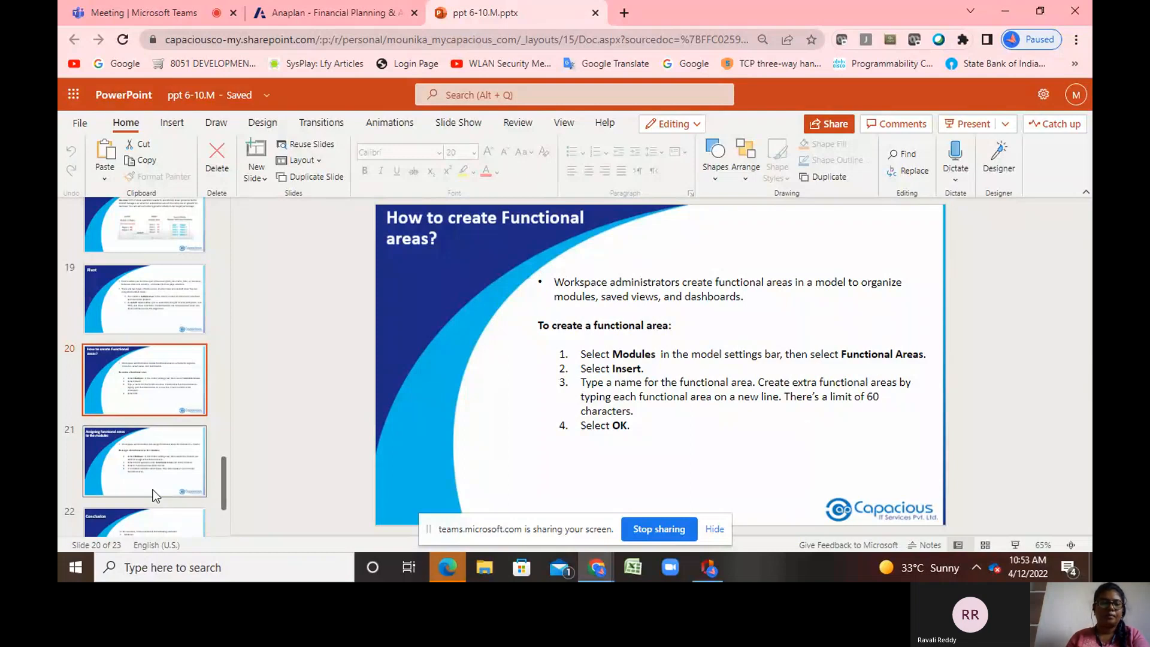
click(127, 468)
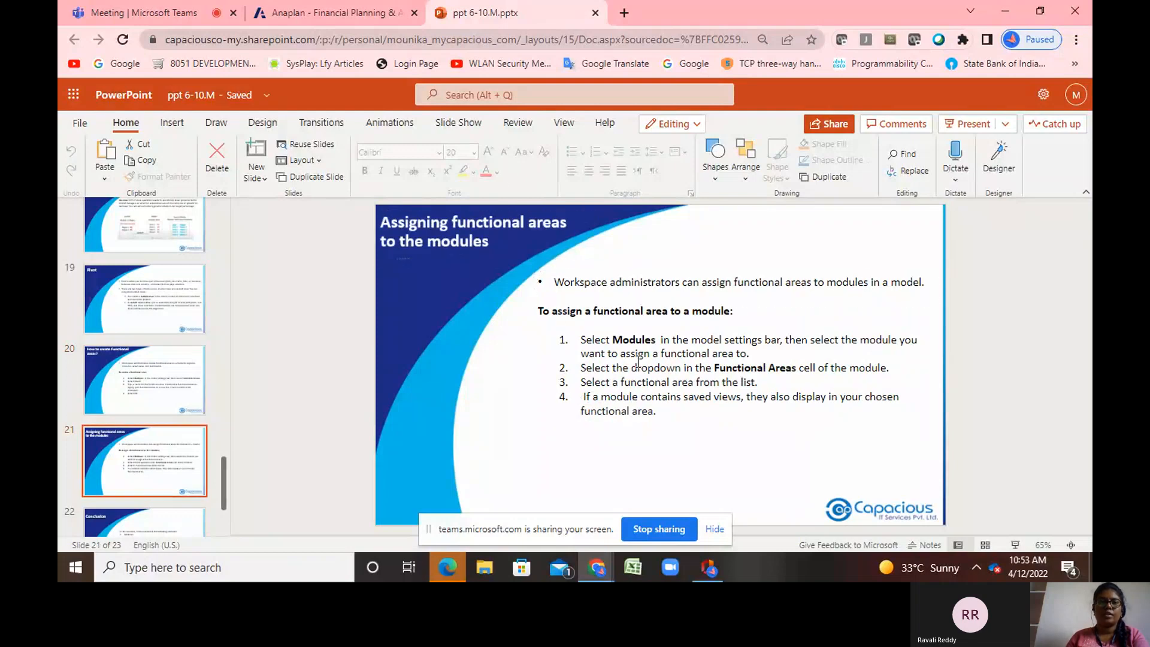
click(292, 16)
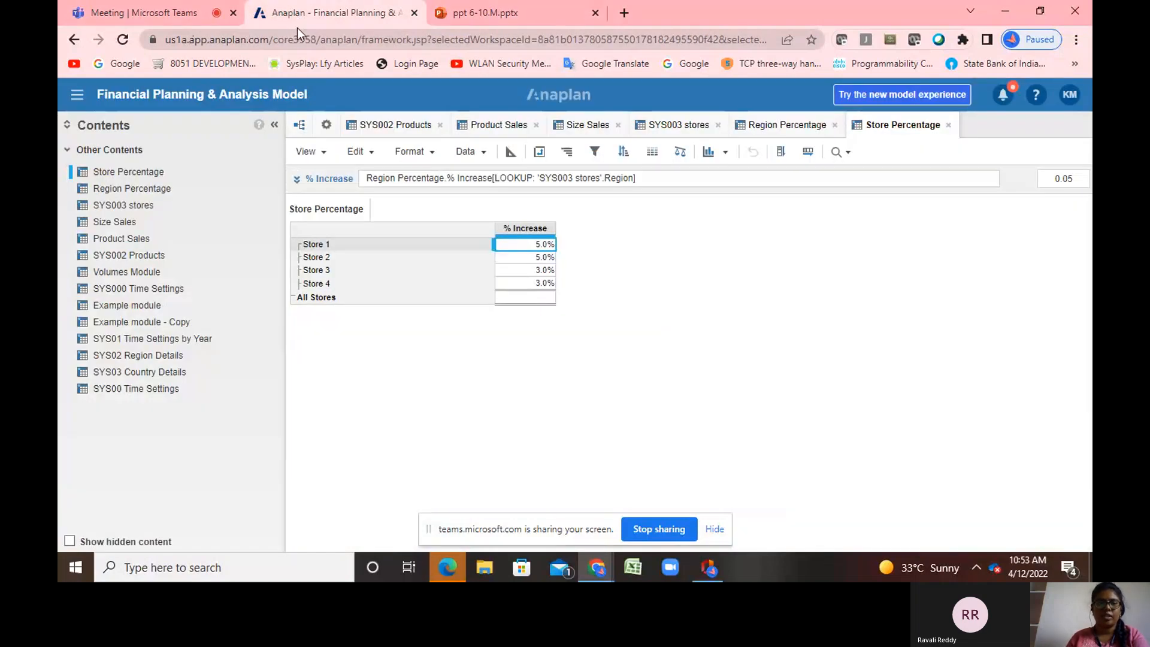
Insert two functional areas, DATA and SYSTEM, in the model's module settings
click(326, 127)
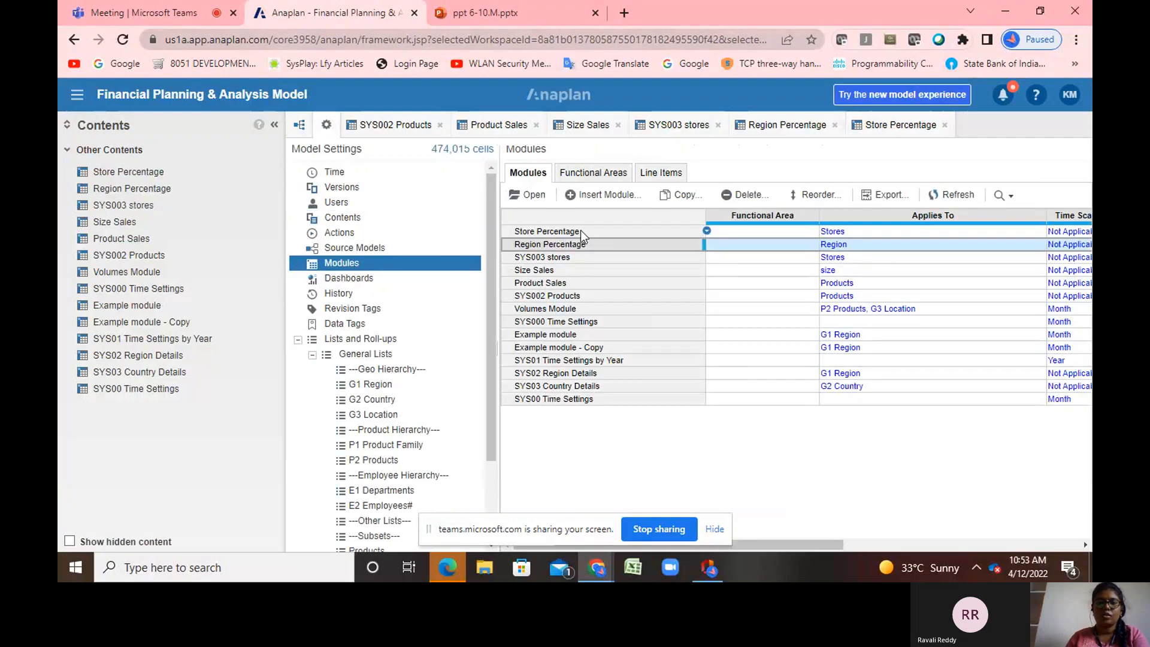
click(604, 174)
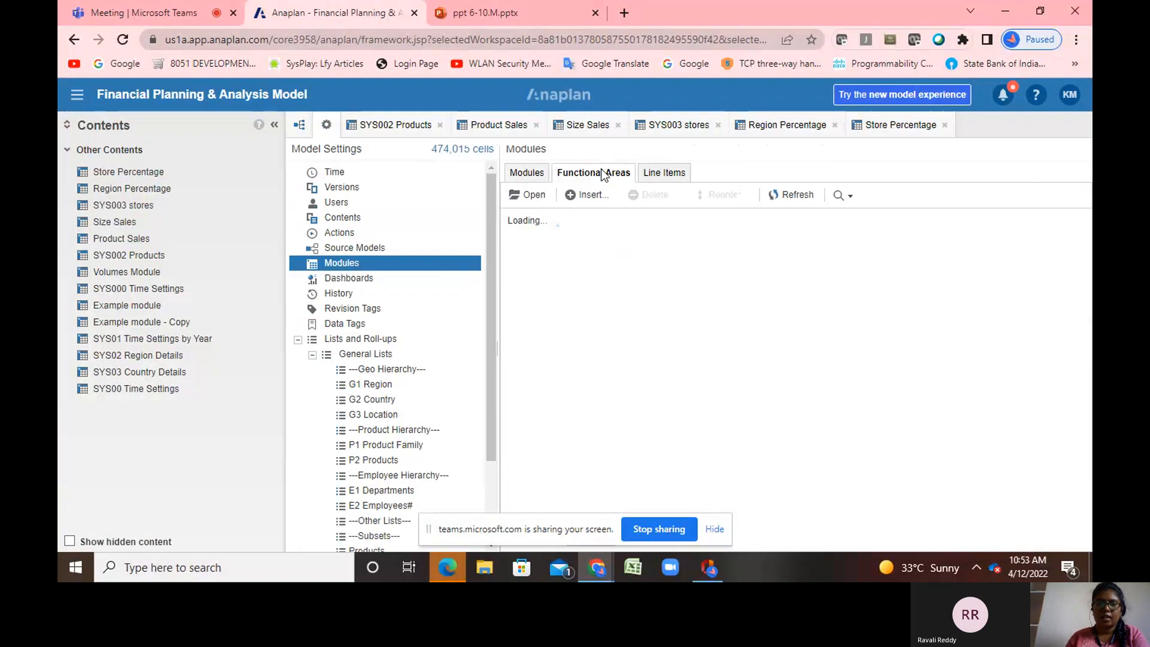
click(582, 203)
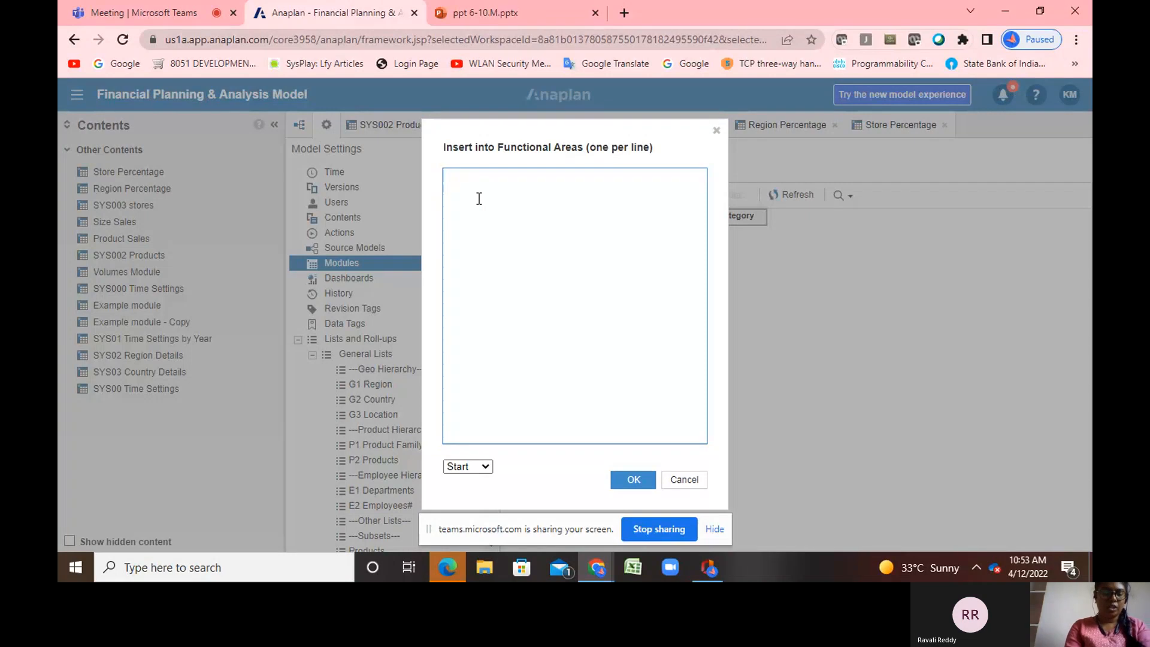
text(DATA)
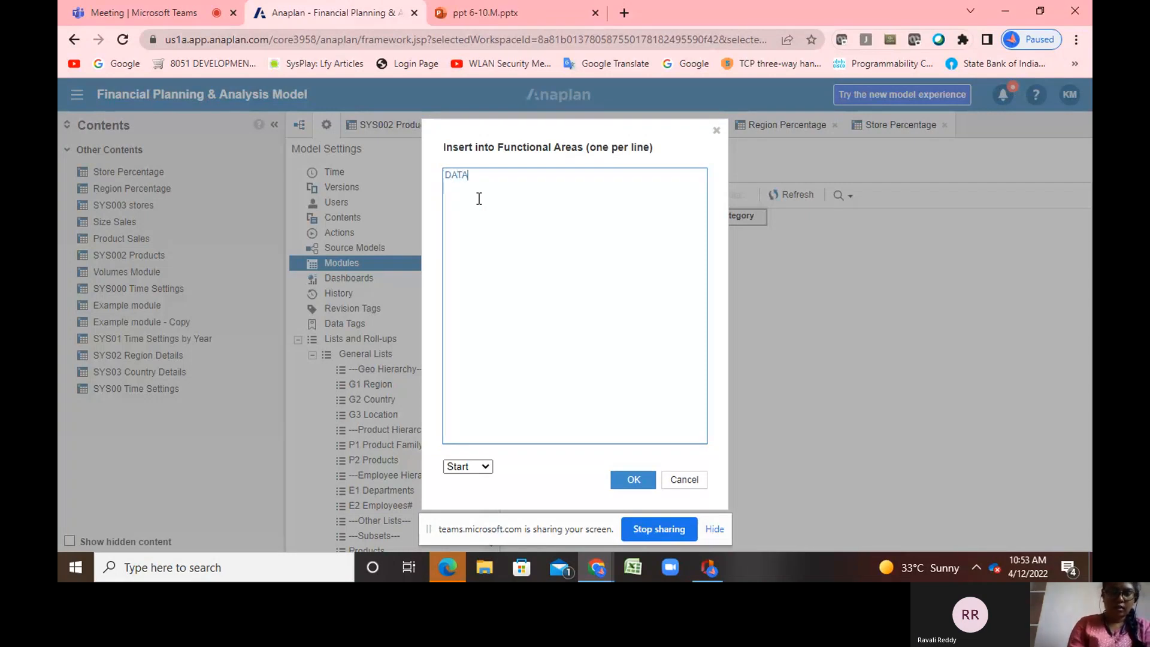
key(Return)
text(SY)
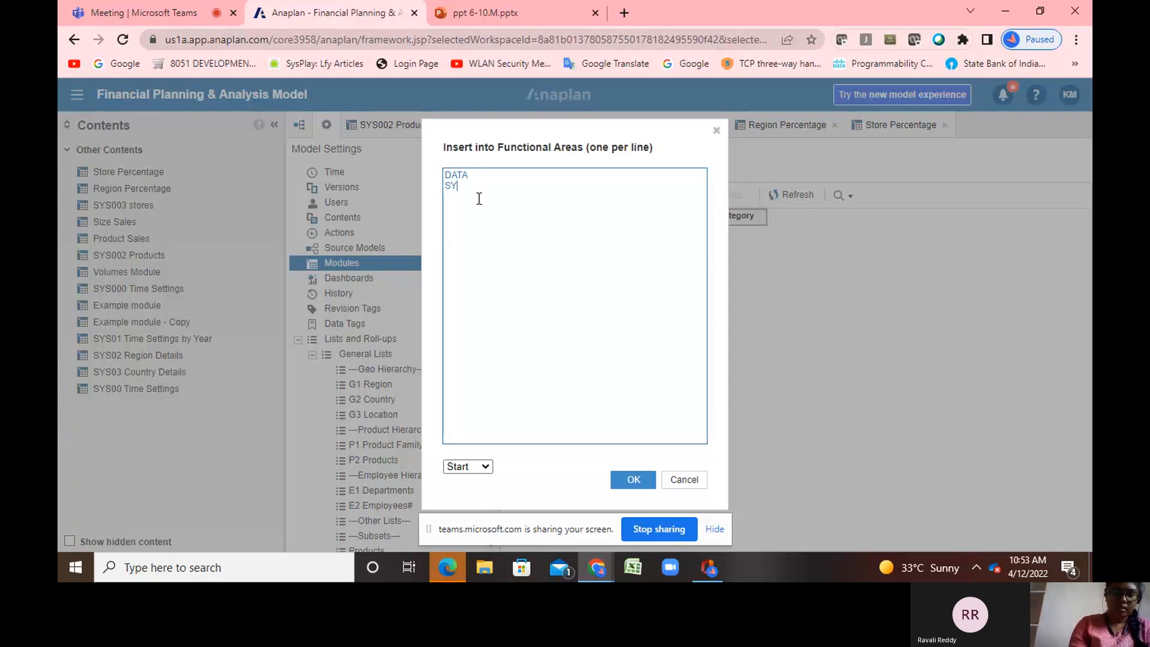
text(STE)
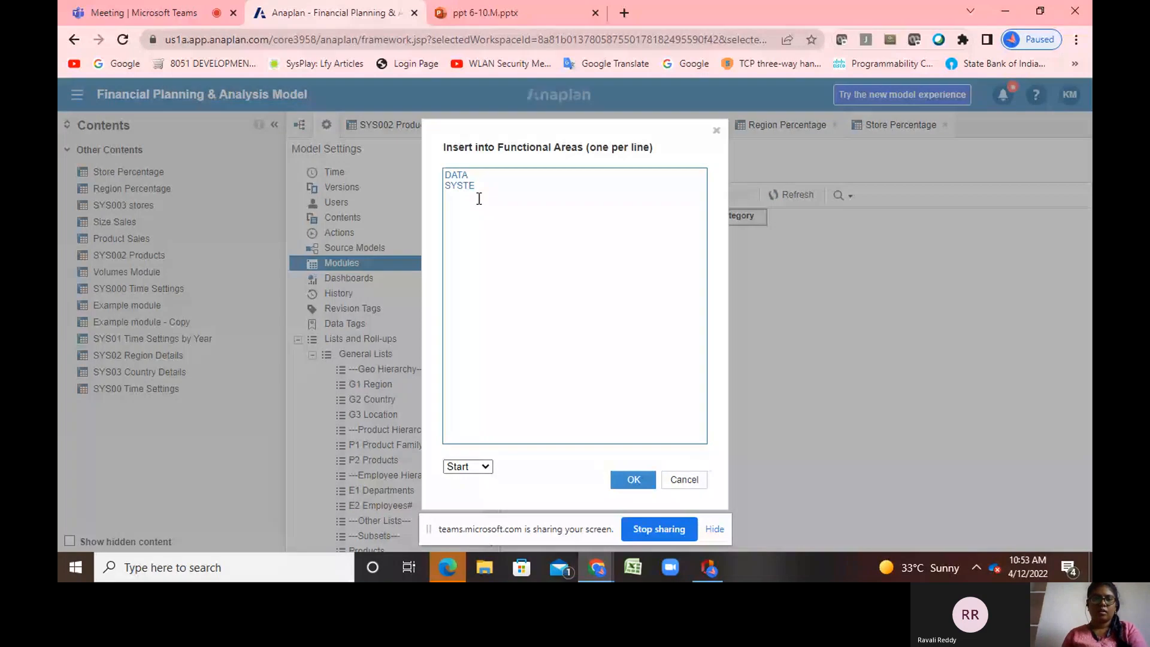
text(M)
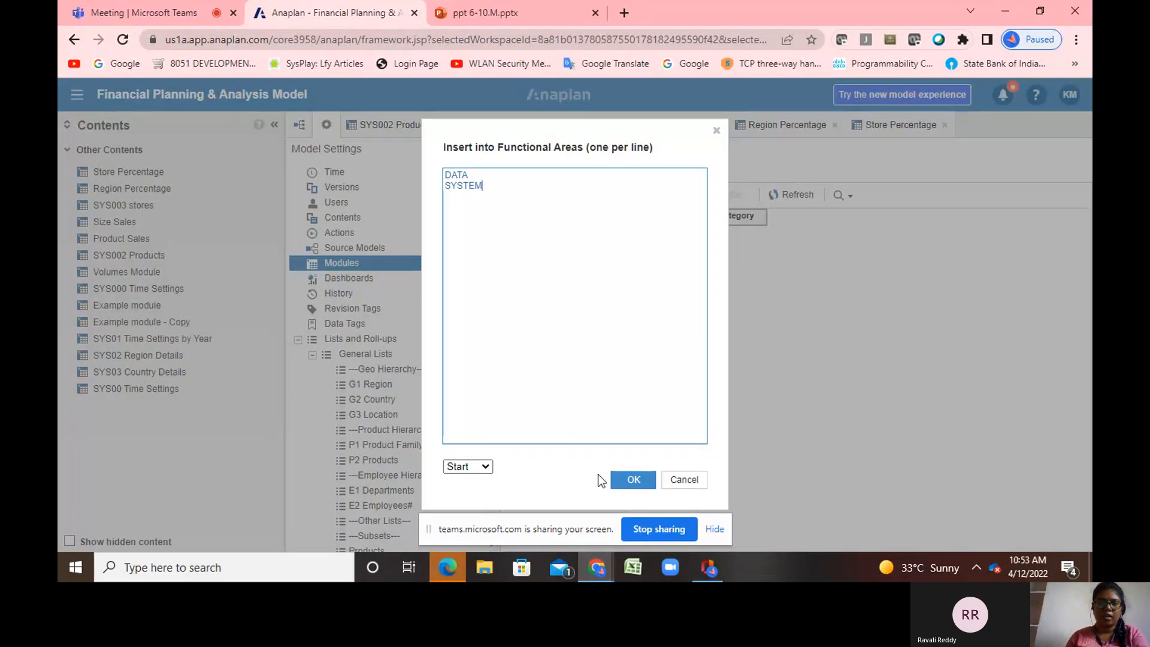
click(632, 480)
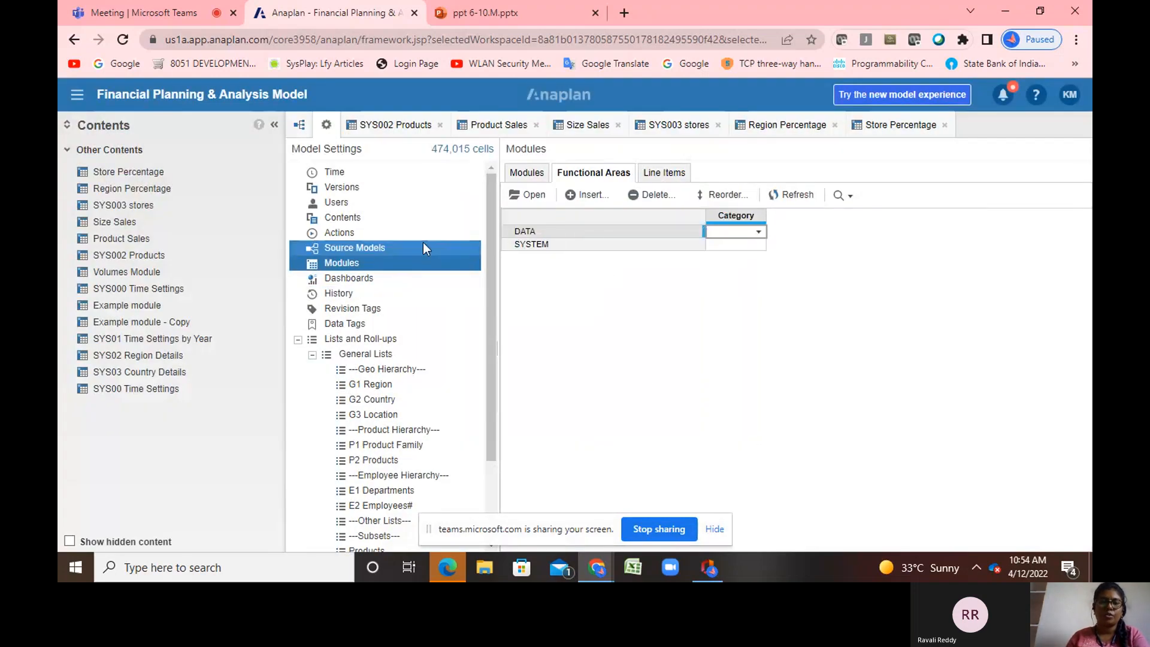
Assign the DATA functional area to the Store Percentage module and SYSTEM to the Region Percentage module
click(526, 174)
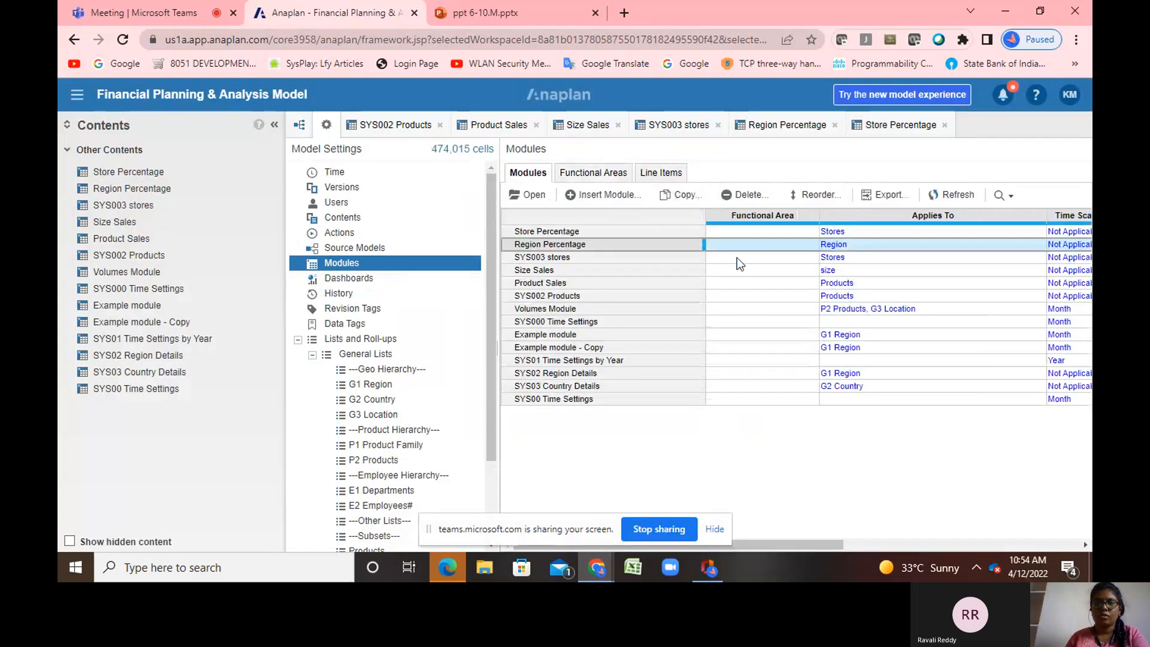
click(743, 231)
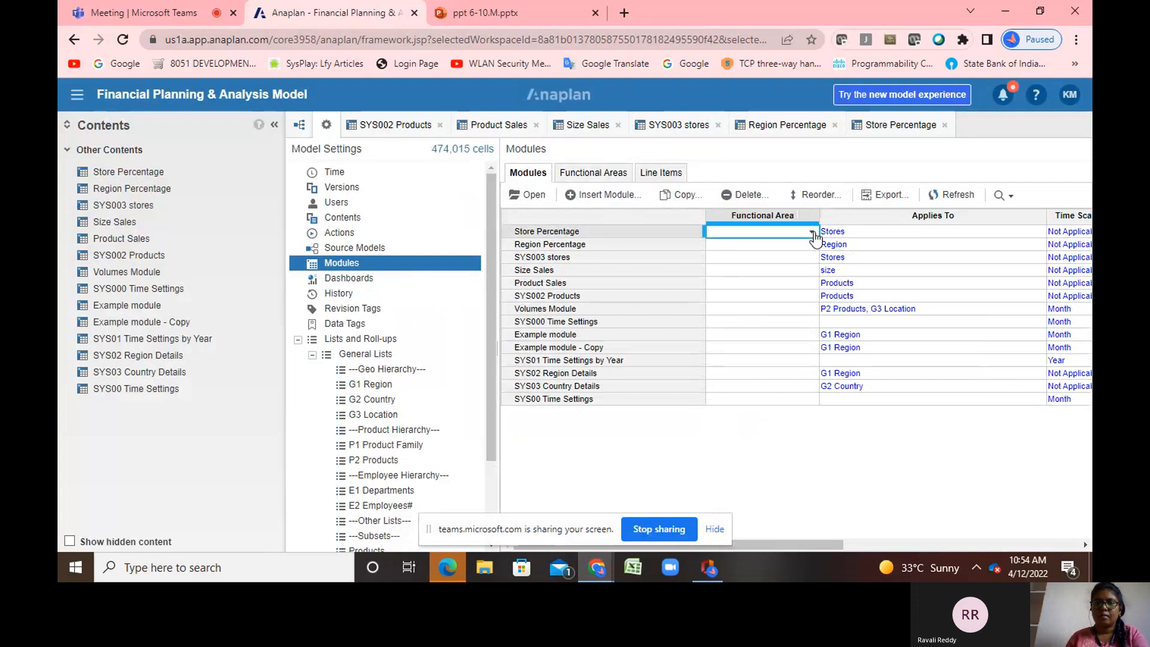
click(812, 233)
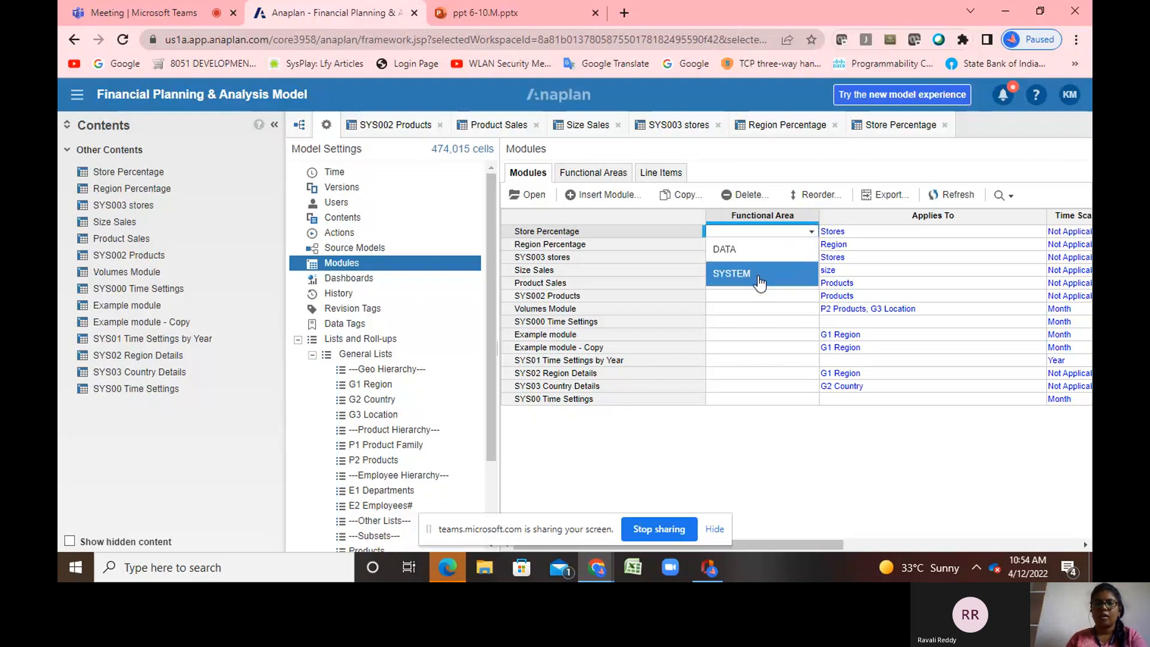
click(745, 252)
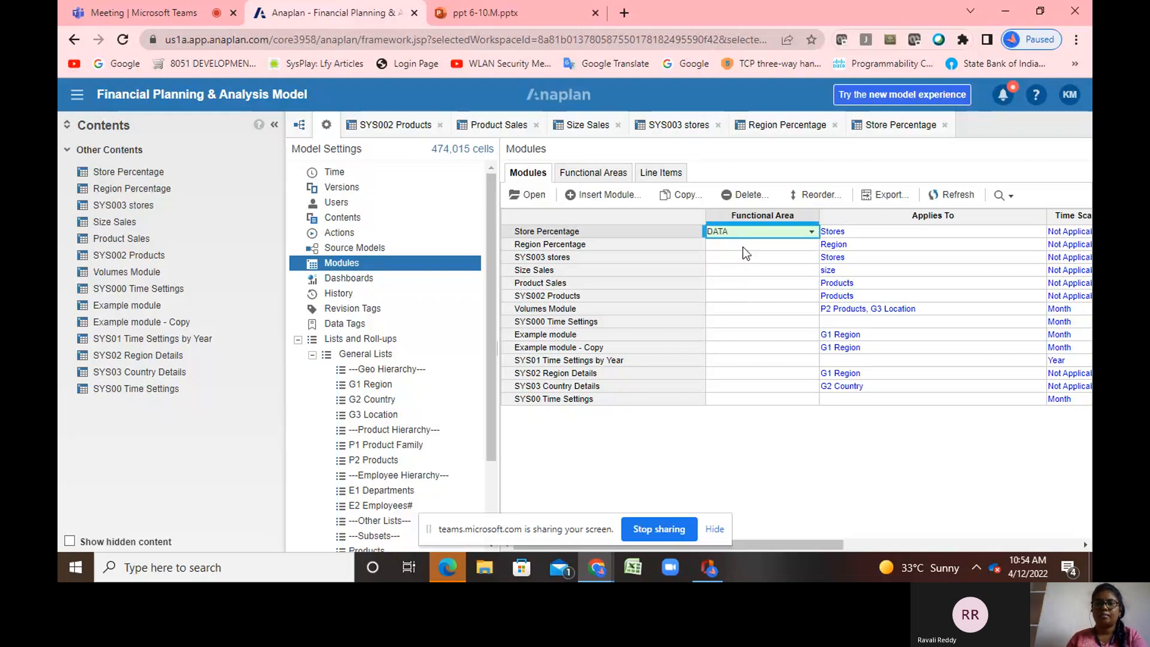
click(779, 247)
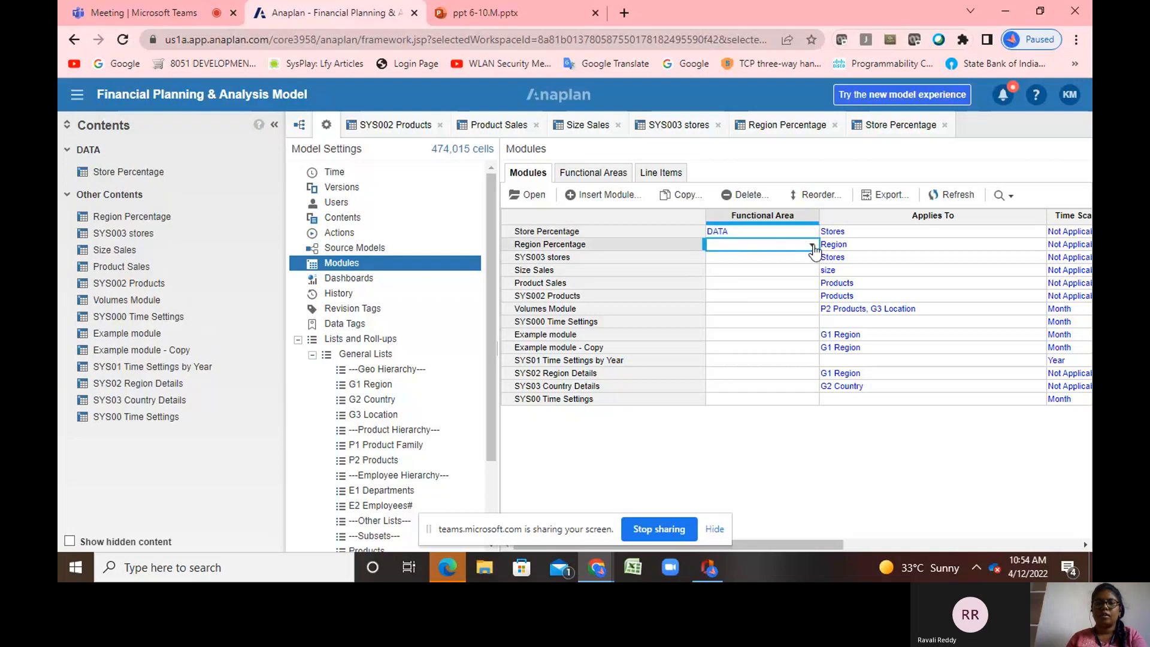
click(813, 249)
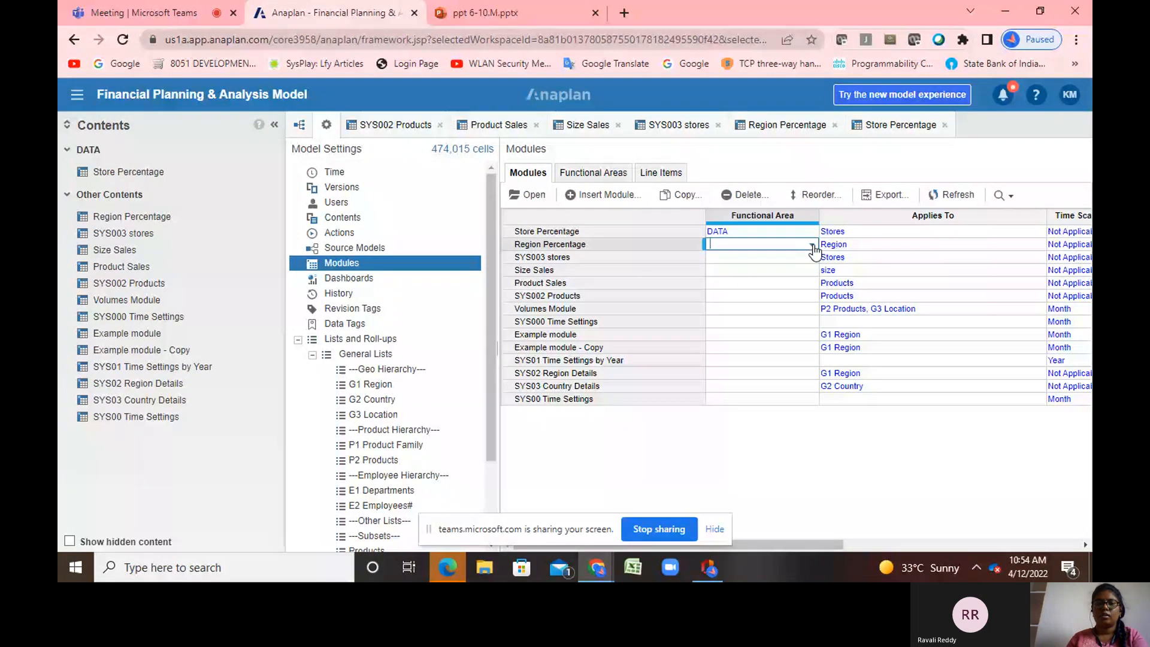
click(751, 254)
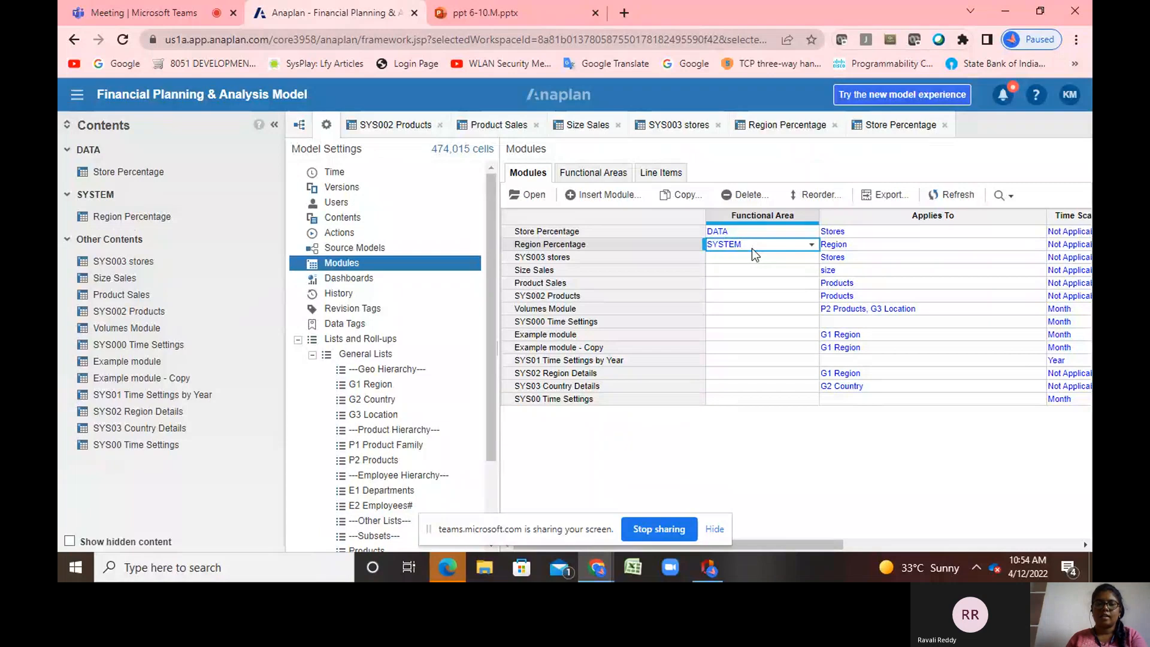
Switch to the PowerPoint presentation and show the Conclusion slide
click(510, 18)
scroll(125, 436, down, 2)
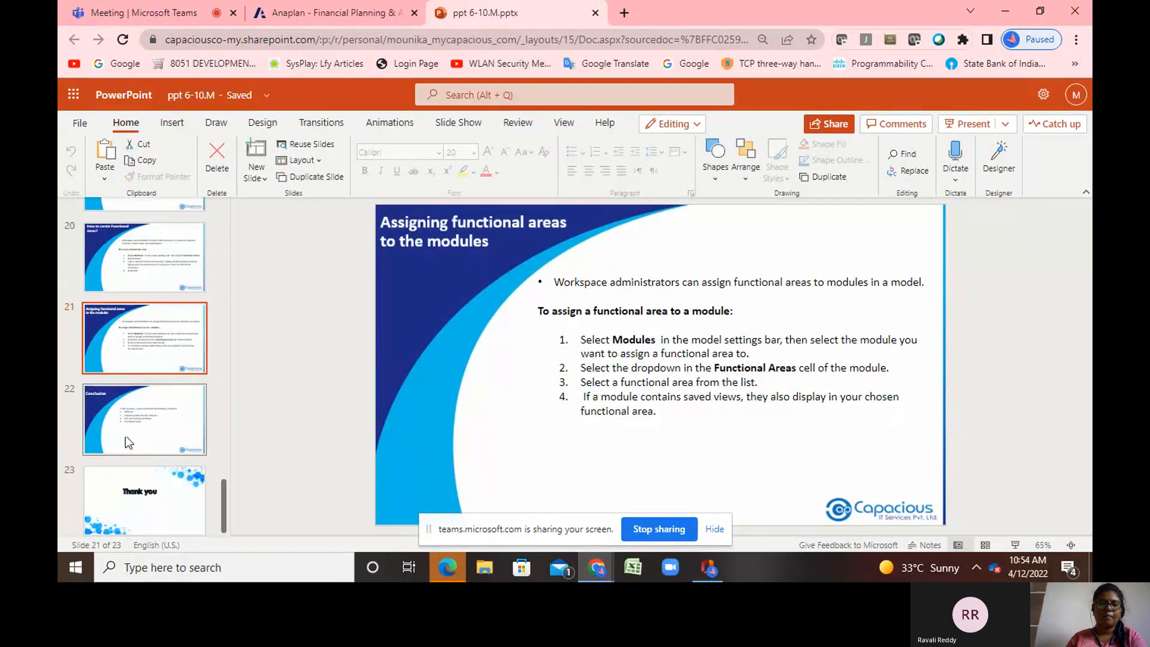
click(124, 436)
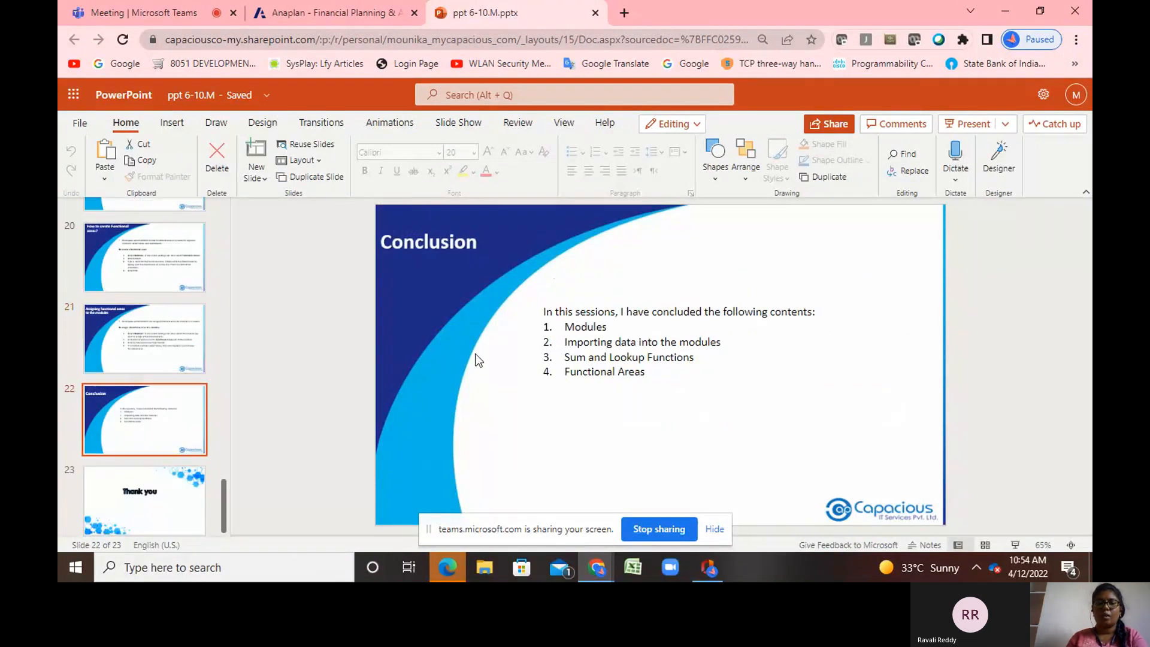